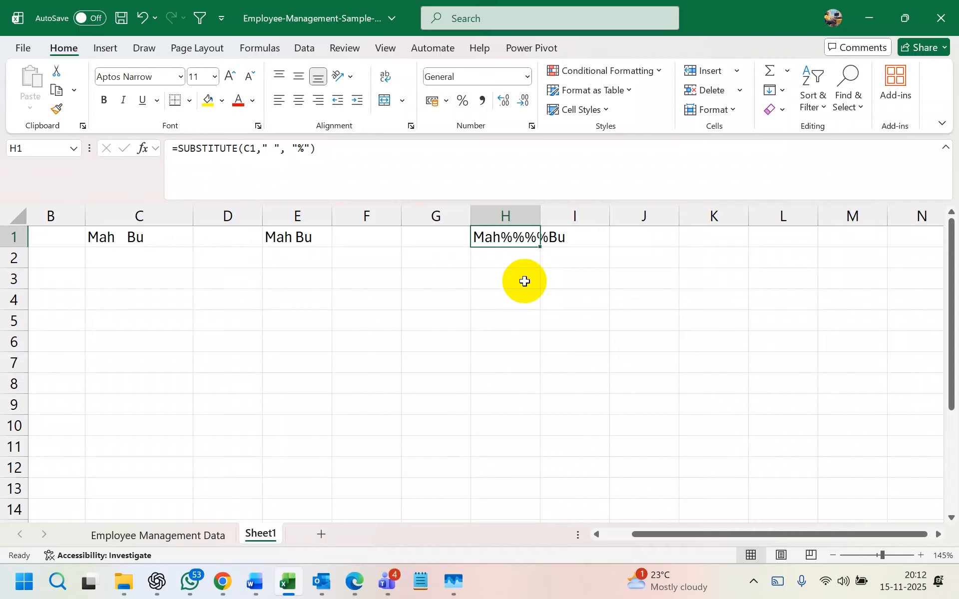
- Delete the SUBSTITUTE formula from H1, then briefly open and close the Conditional Formatting menu
key(BackSpace)
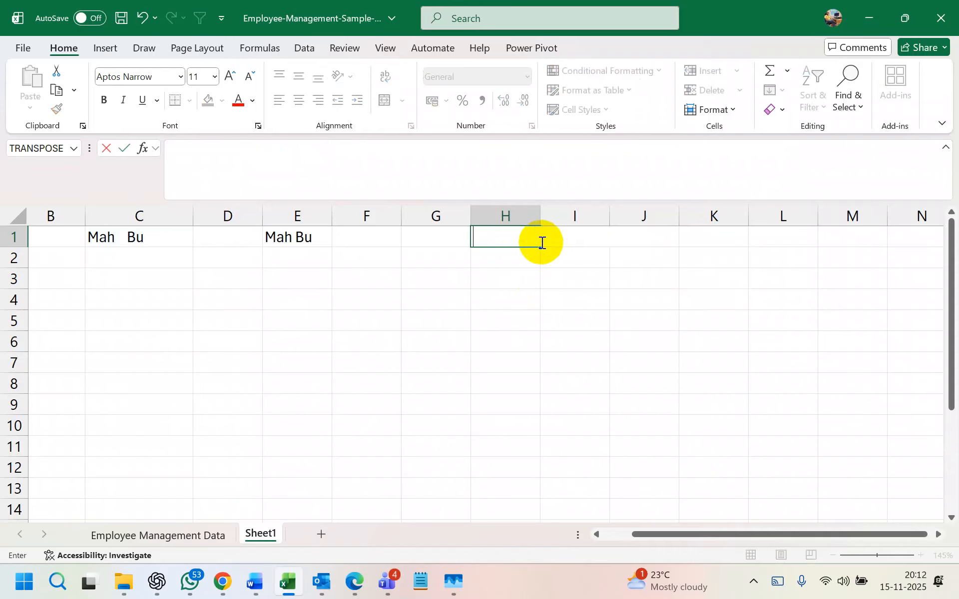
key(Return)
click(510, 237)
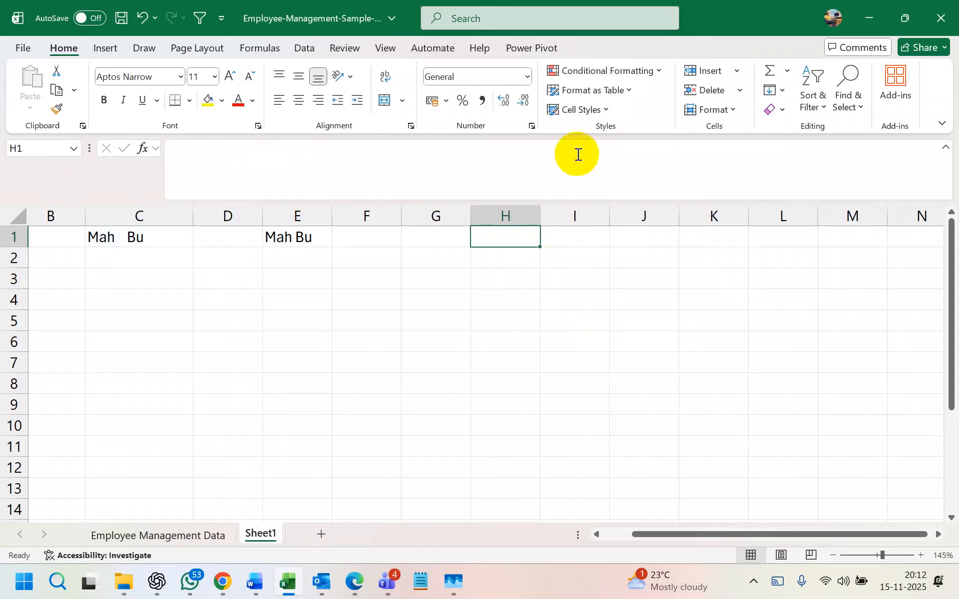
click(660, 71)
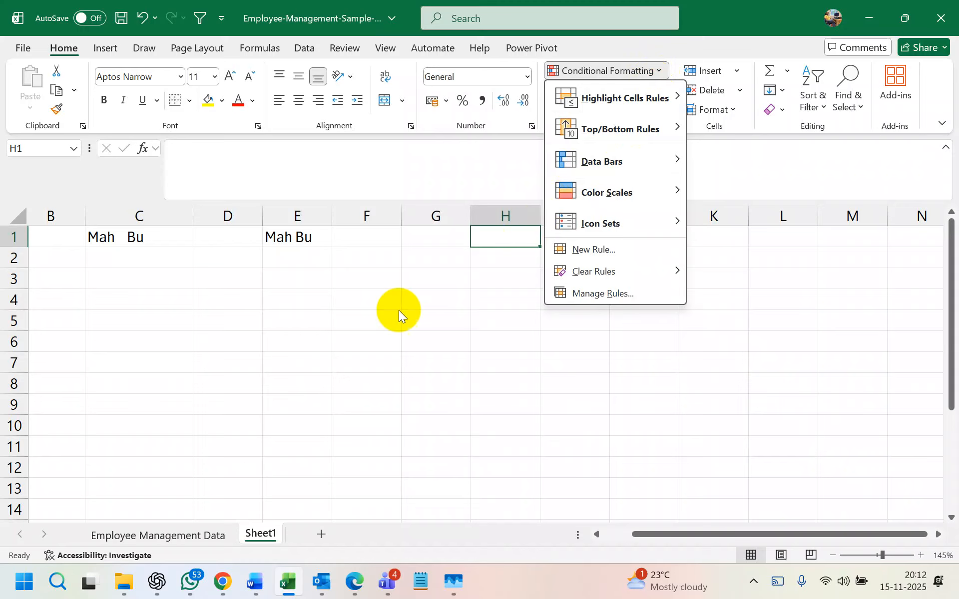
click(184, 533)
- Go to the Employee Management Data sheet and add filter arrows to the table with Ctrl+Shift+L
click(197, 537)
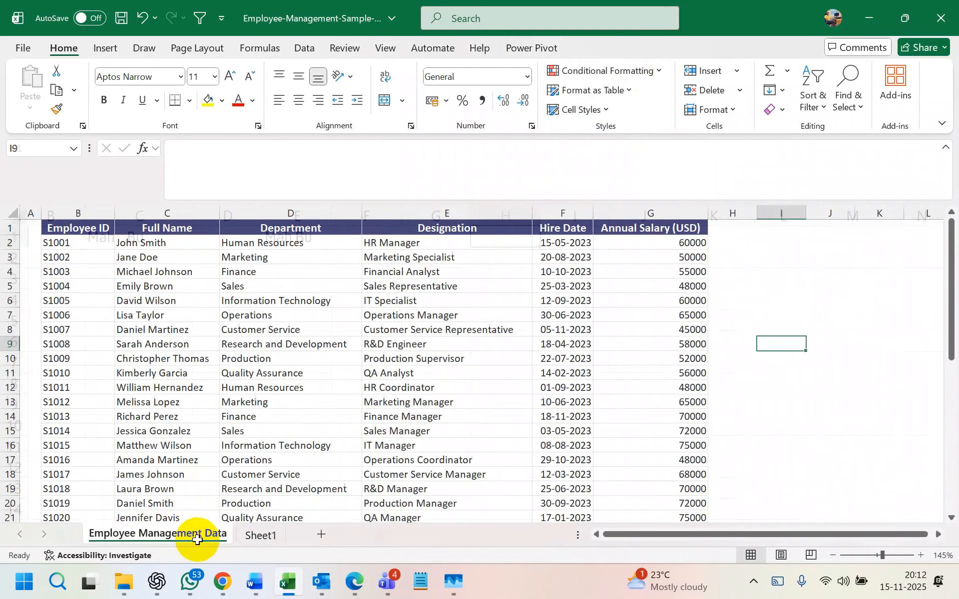
click(408, 257)
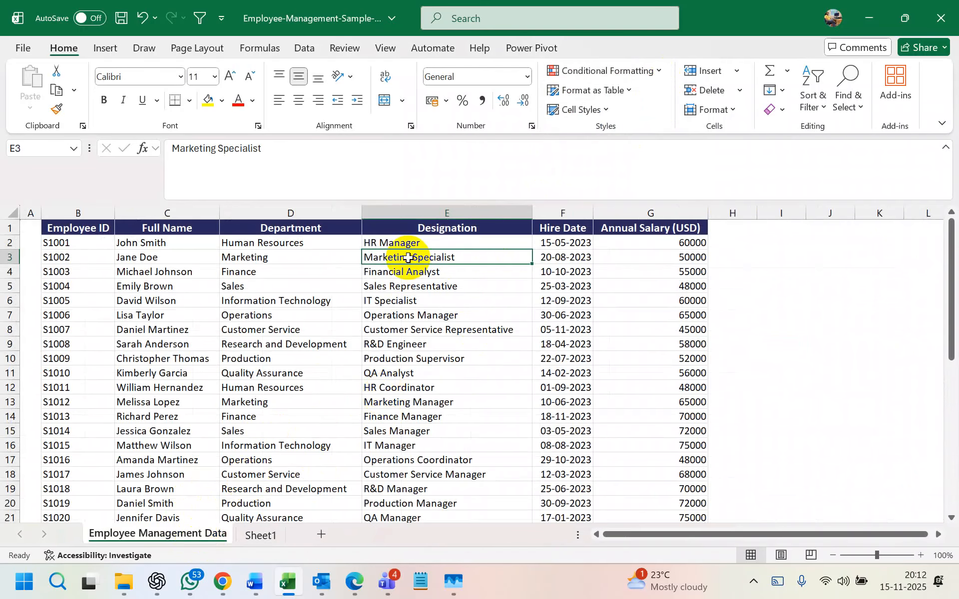
key(ctrl+shift+l)
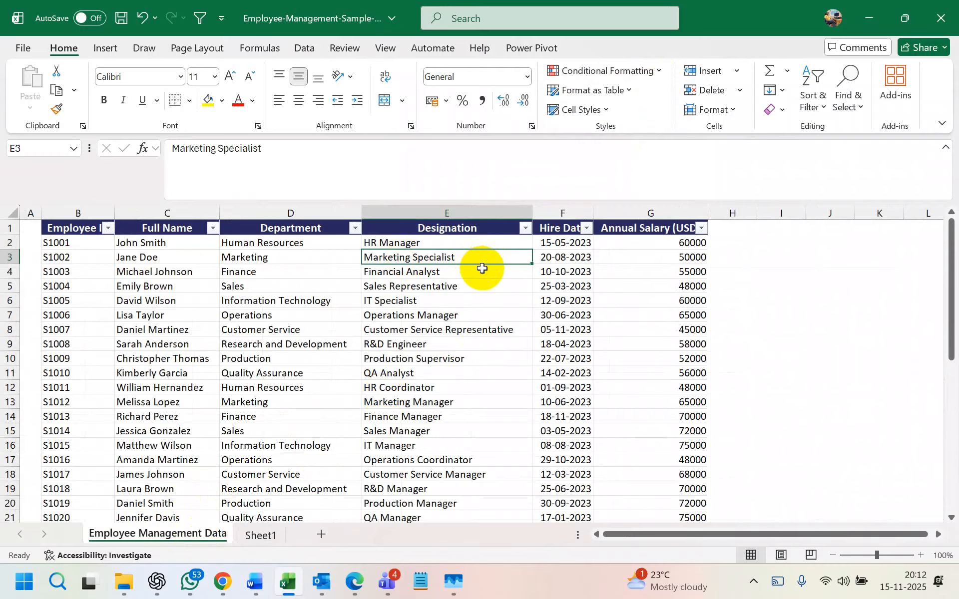
- Preview the Designation column's Text Filters without filtering, then select the Annual Salary column
click(526, 229)
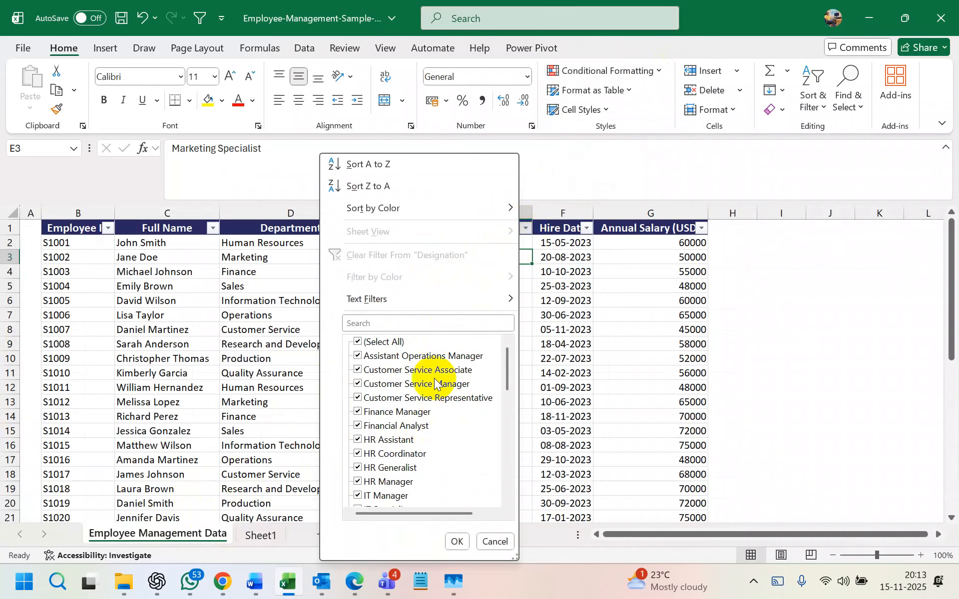
click(559, 323)
click(525, 229)
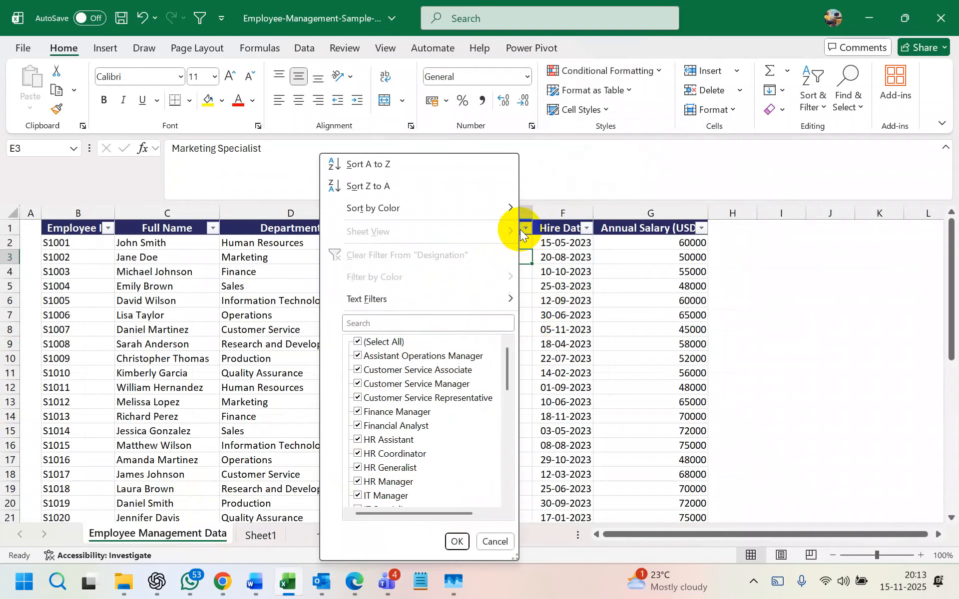
mouse_move(419, 308)
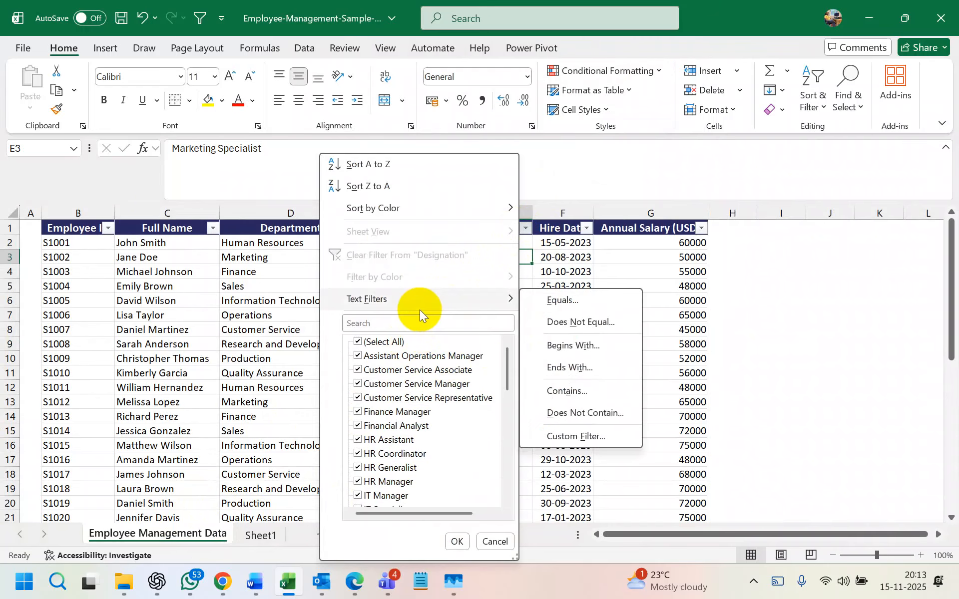
click(277, 300)
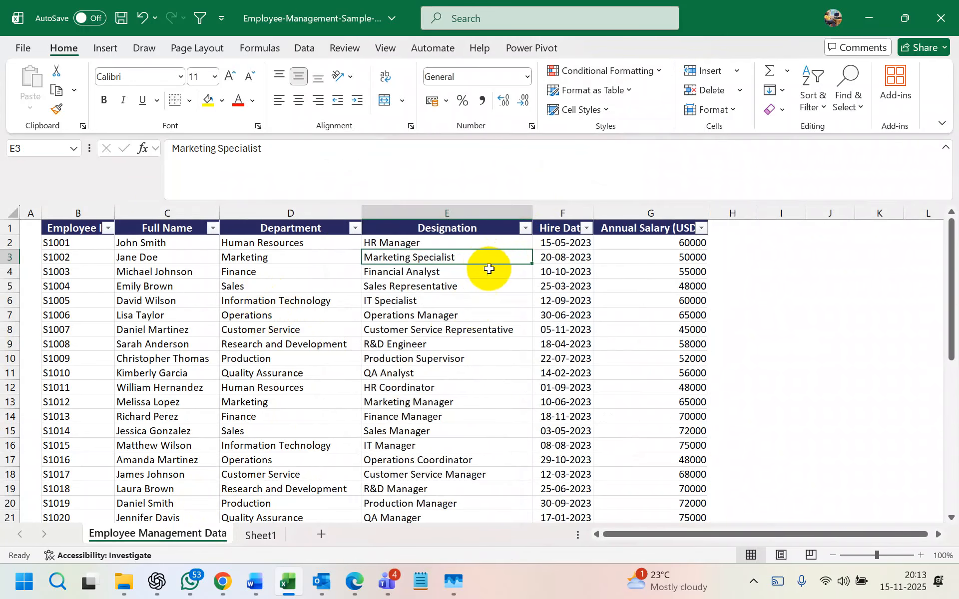
scroll(467, 256, down, 1)
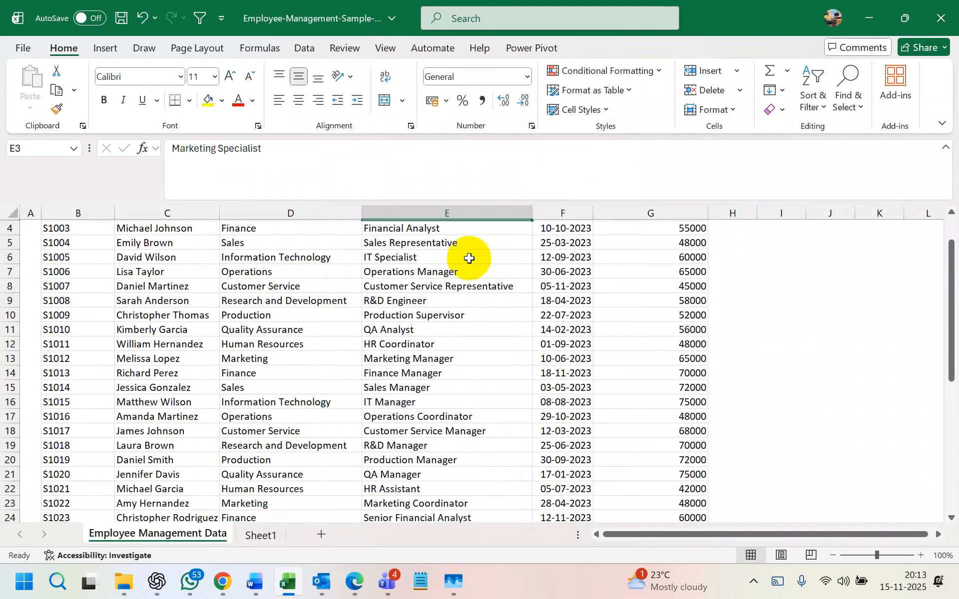
scroll(466, 256, up, 1)
click(670, 212)
- Highlight duplicate Annual Salary values with light red fill and dark red text
click(658, 77)
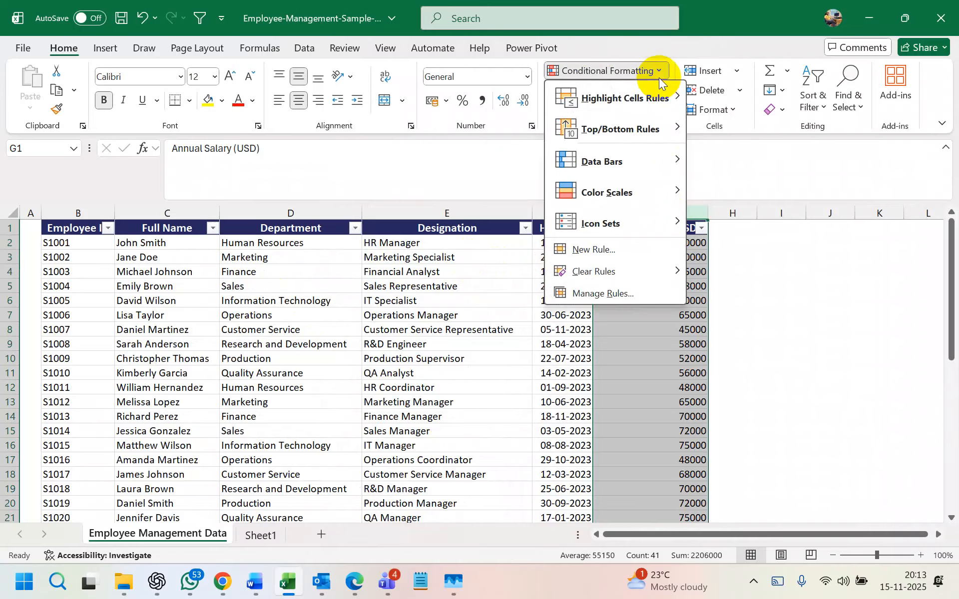
mouse_move(662, 111)
click(734, 281)
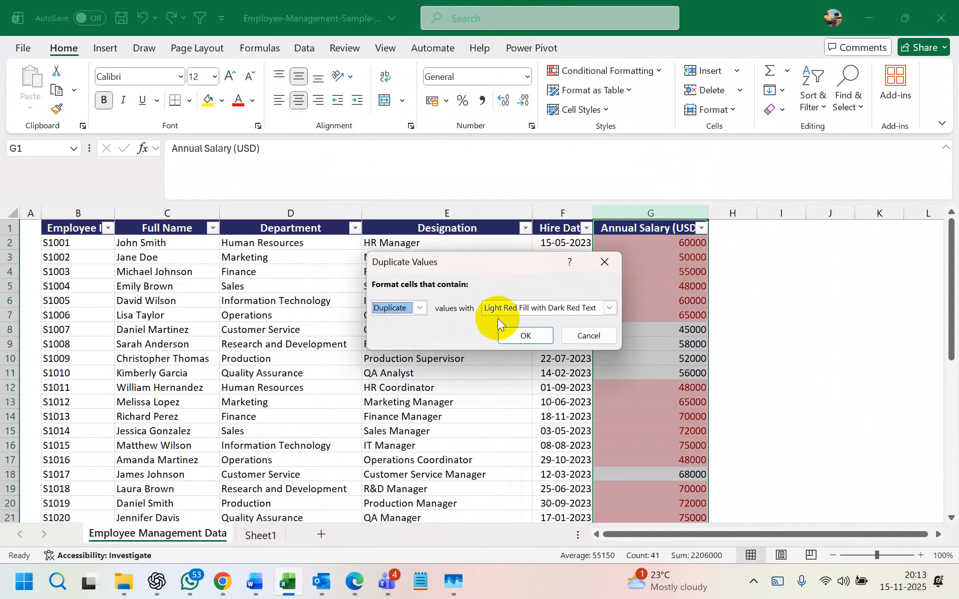
click(519, 335)
- Browse the Annual Salary column's filter options and close them unchanged
click(829, 314)
click(701, 228)
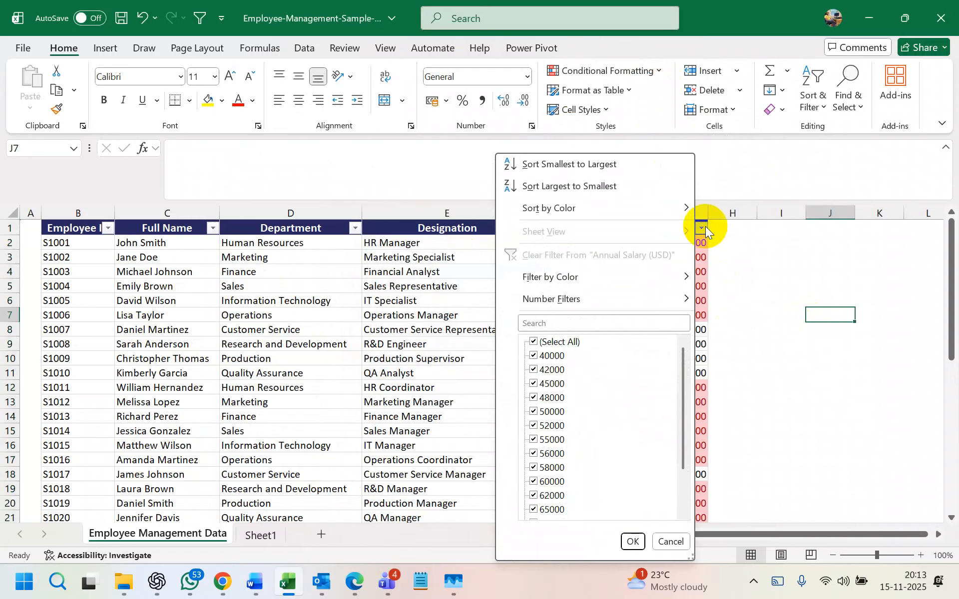
mouse_move(642, 274)
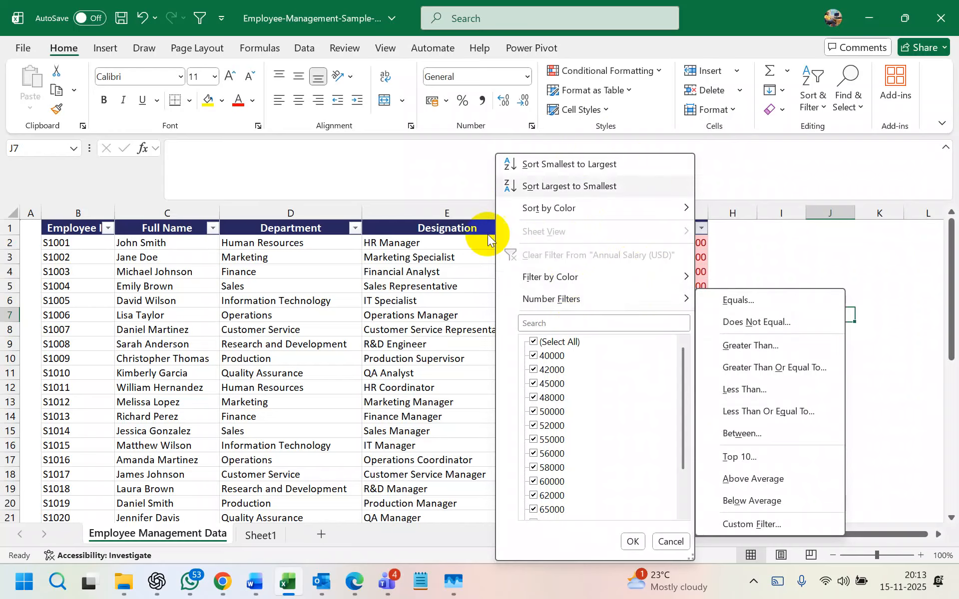
mouse_move(578, 202)
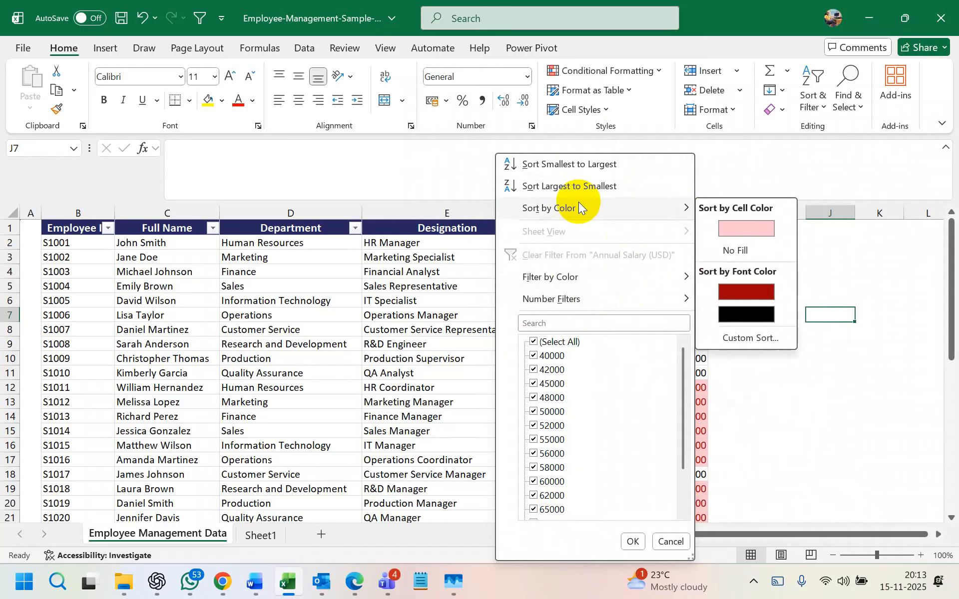
click(864, 369)
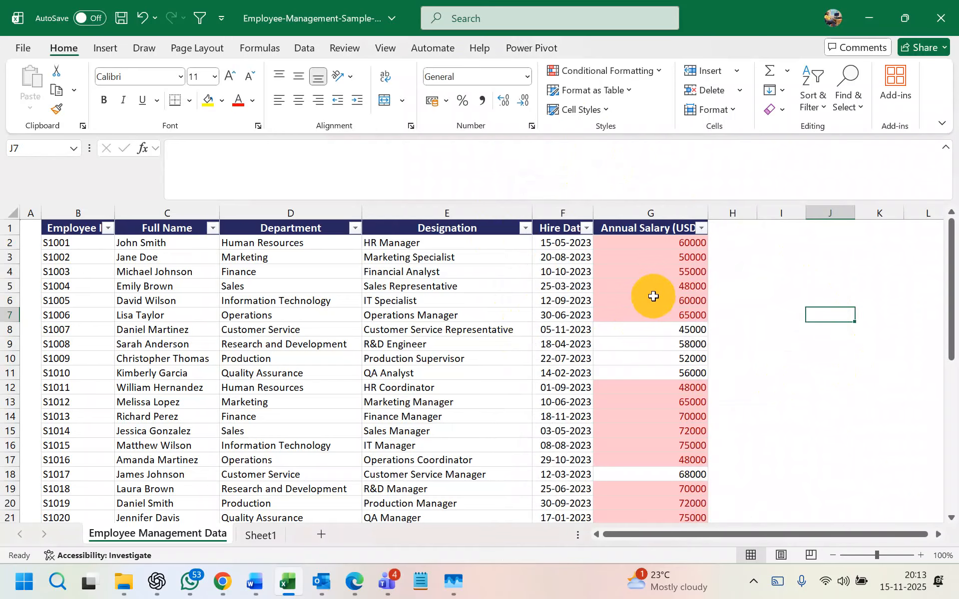
- Sort salaries largest to smallest, then re-sort ascending so the table starts at 40000
click(690, 433)
click(657, 211)
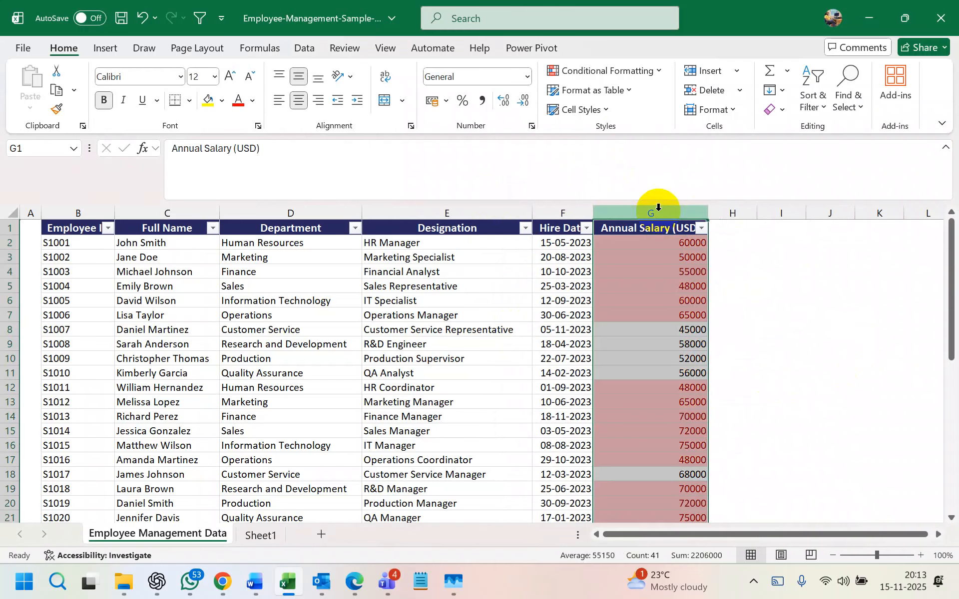
click(702, 228)
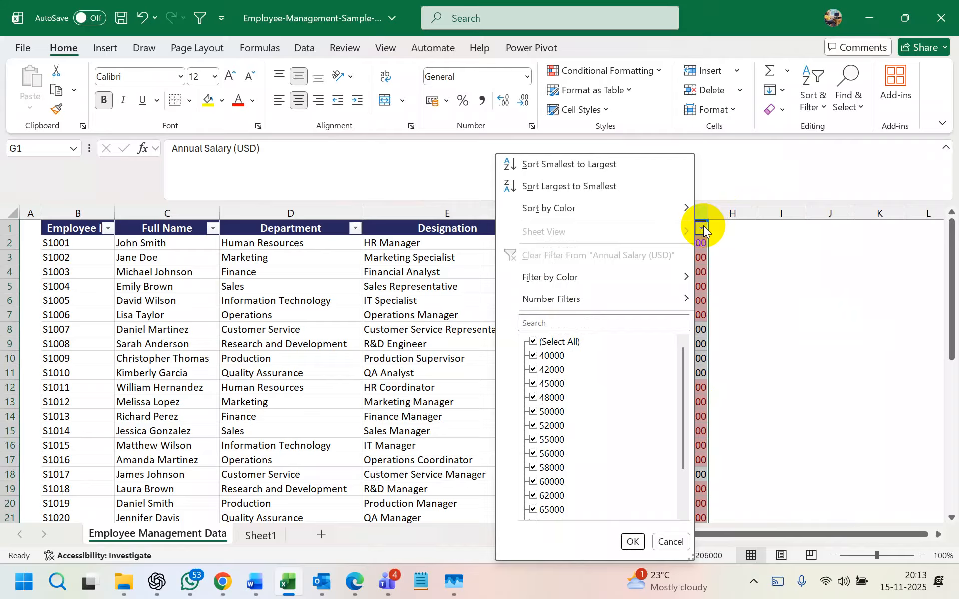
click(609, 187)
click(832, 289)
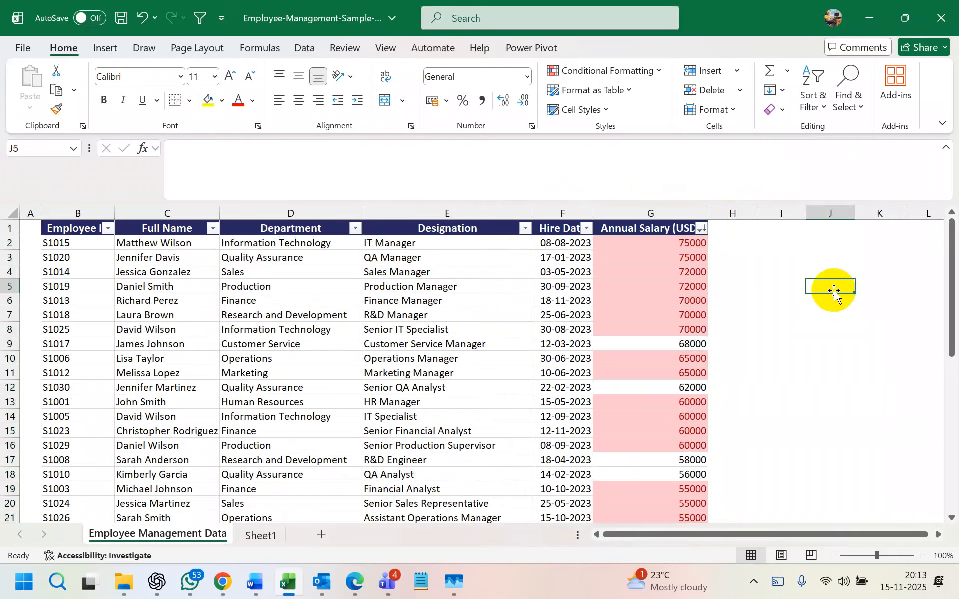
click(702, 228)
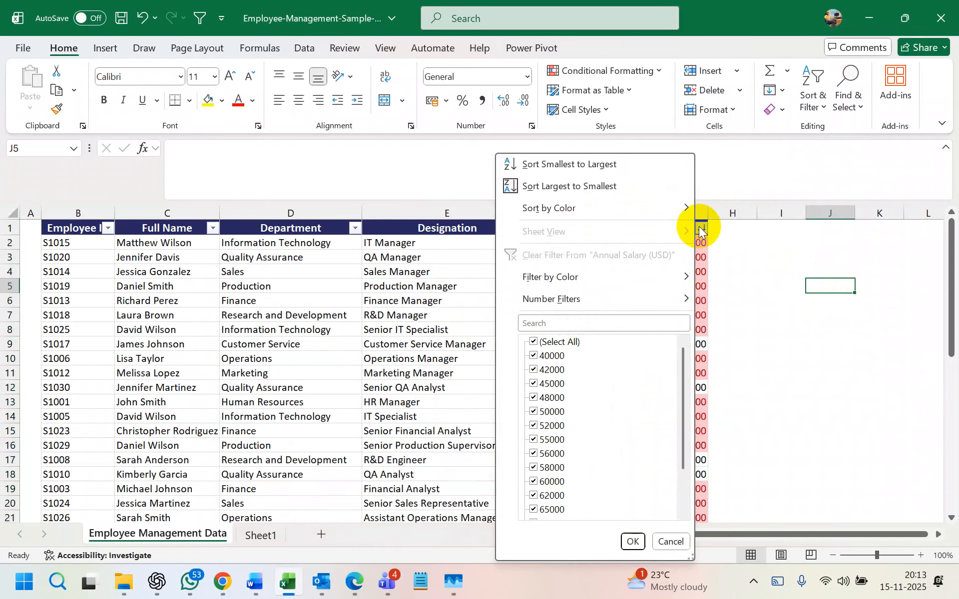
click(600, 167)
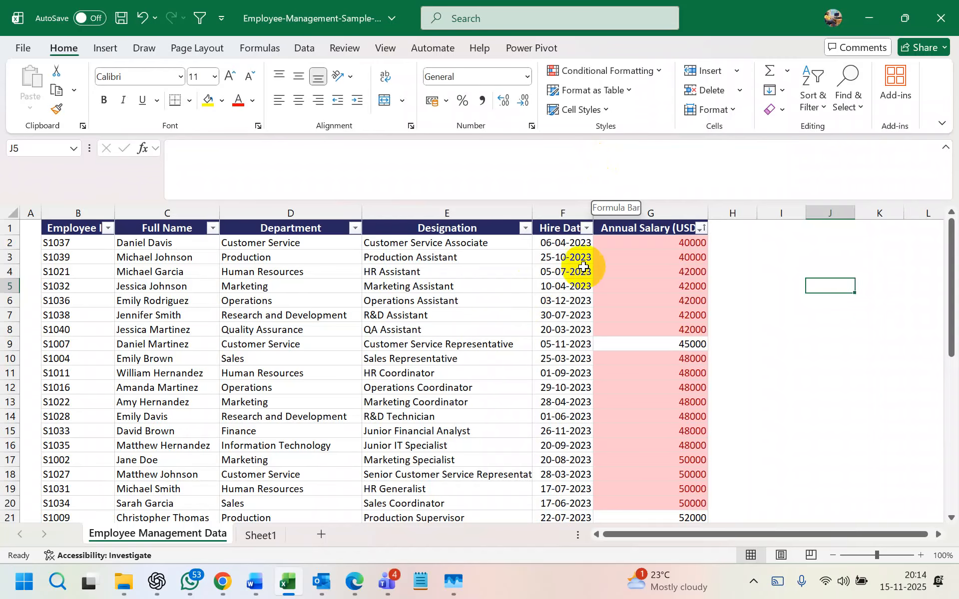
scroll(610, 299, down, 4)
scroll(612, 299, up, 4)
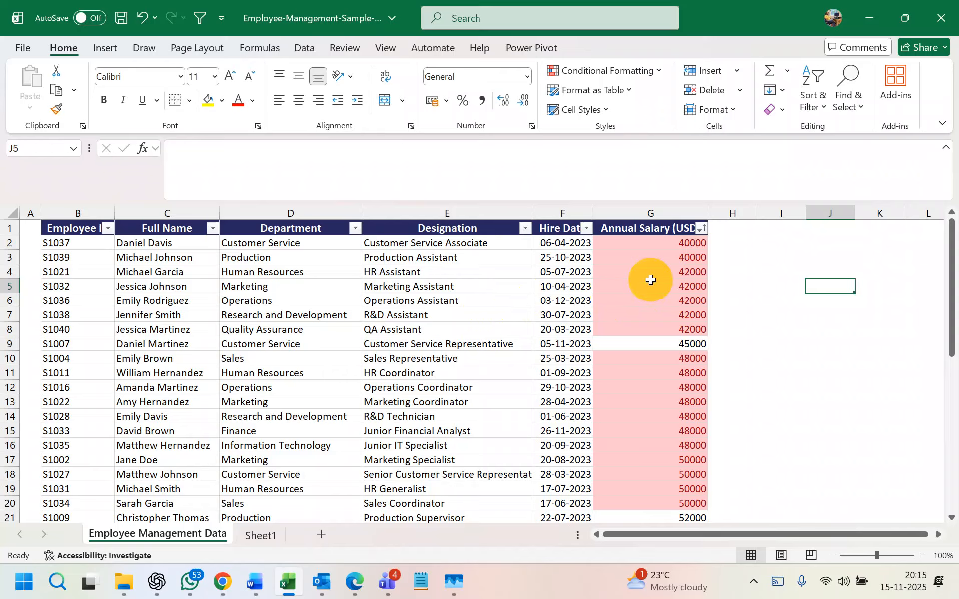
click(746, 250)
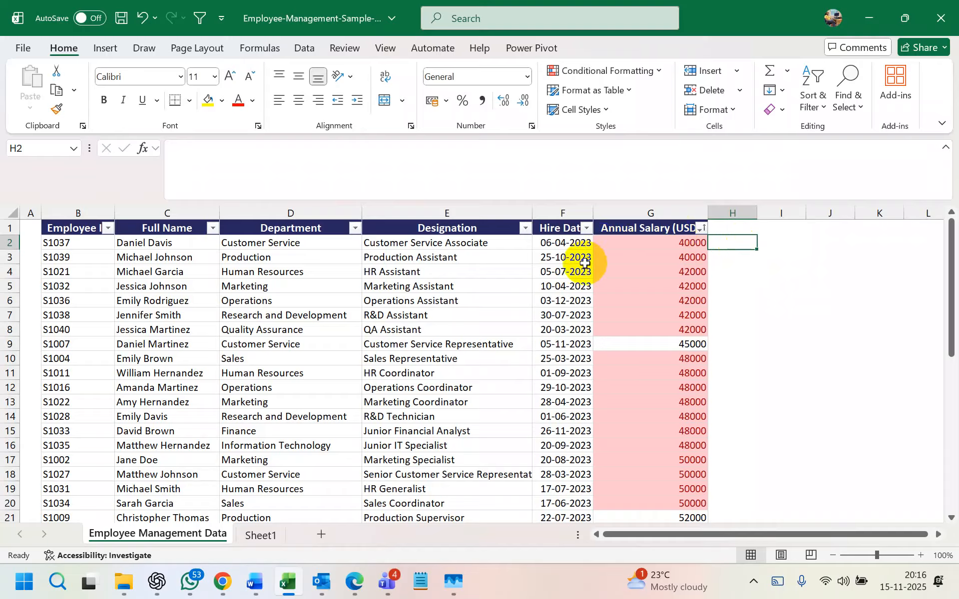
- Look over the Department column's Text Filters without filtering, then switch to File Explorer
click(354, 228)
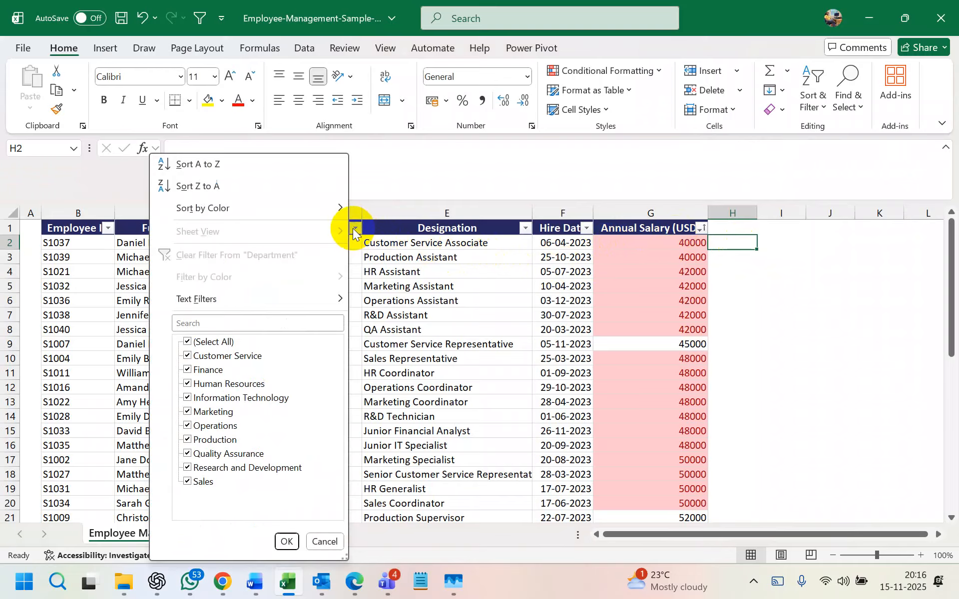
mouse_move(311, 297)
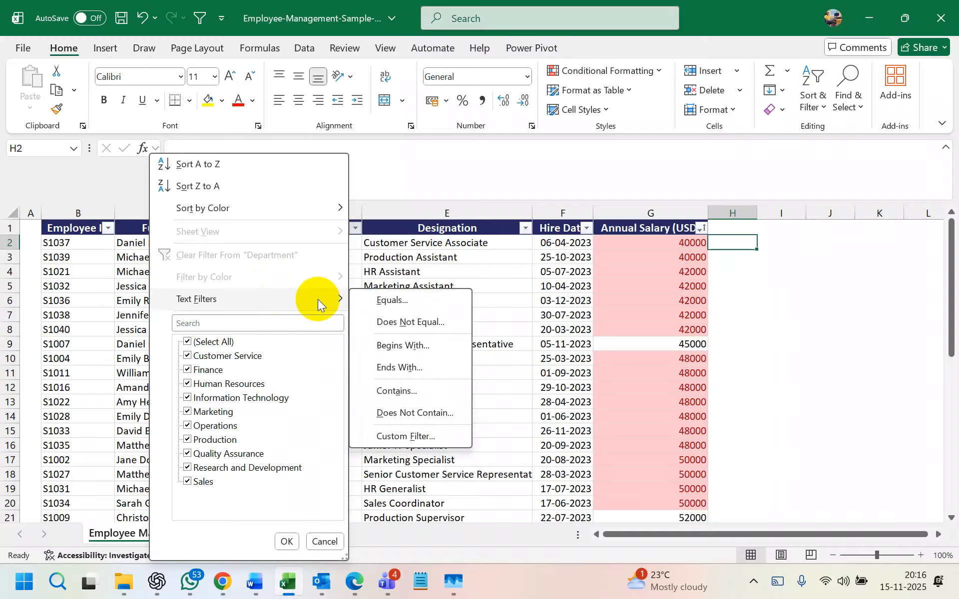
click(460, 250)
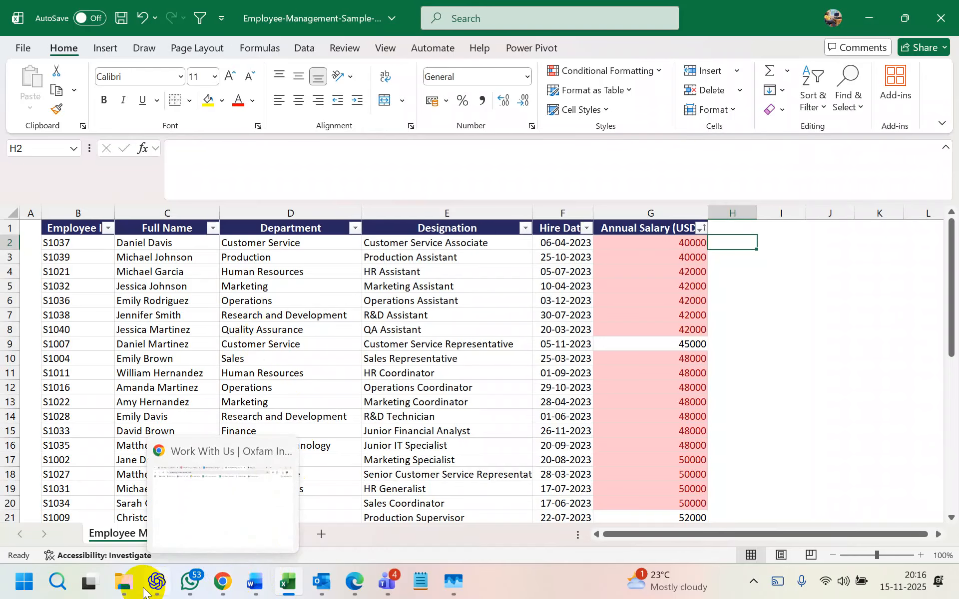
click(123, 580)
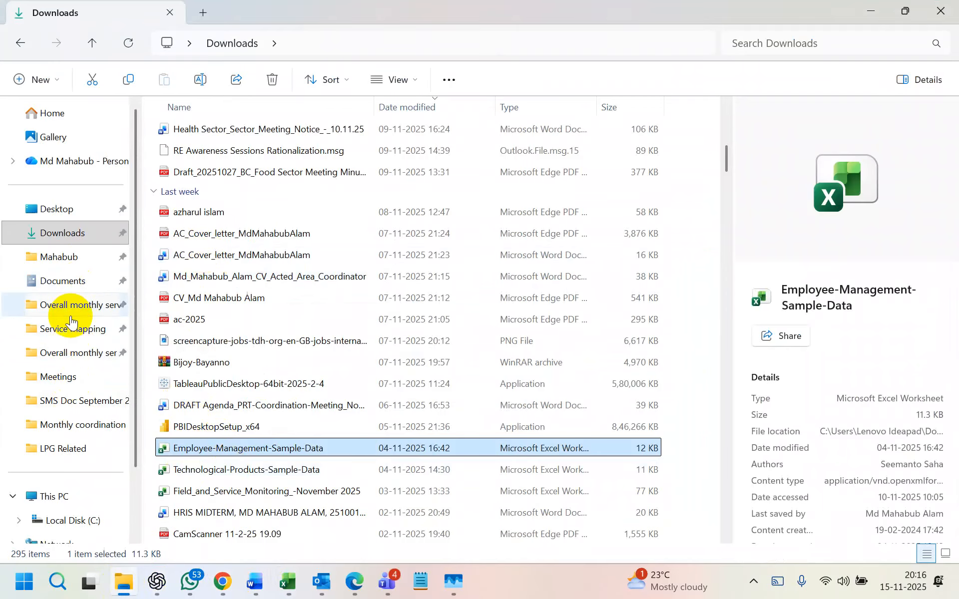
- Search All SMS Documents for 'volu' and open bdrcs_All_Volunteer_Database in Excel
click(80, 298)
click(802, 43)
text(volu)
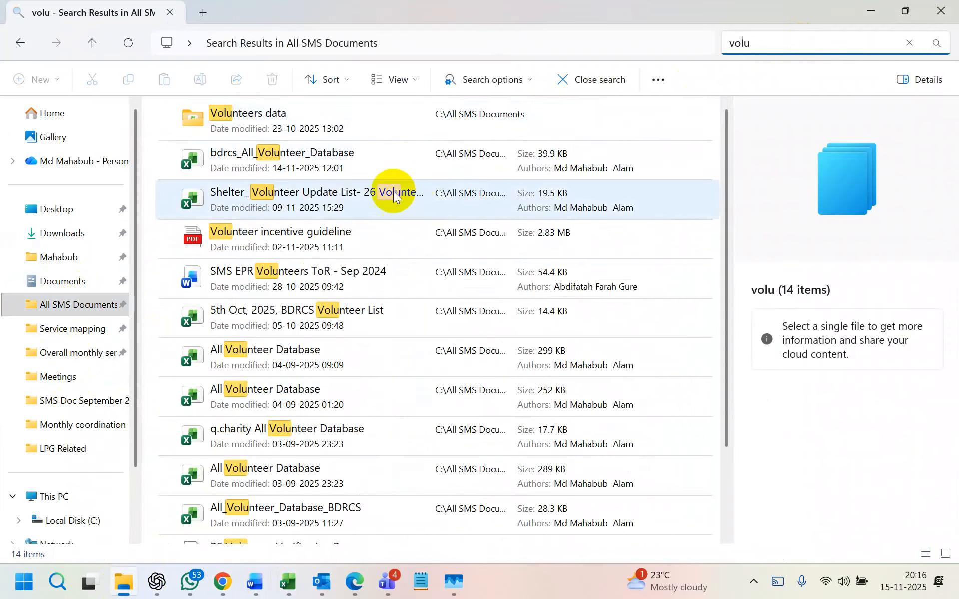
click(367, 157)
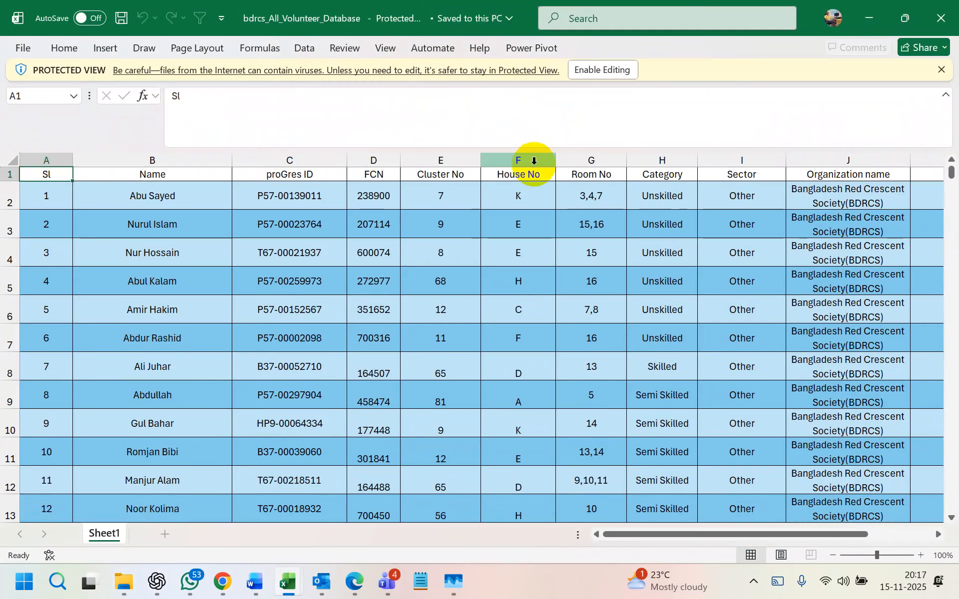
- Copy the proGres IDs from C2 downward, close the volunteer workbook, and go to Sheet1
scroll(535, 160, right, 3)
scroll(535, 160, left, 3)
click(320, 194)
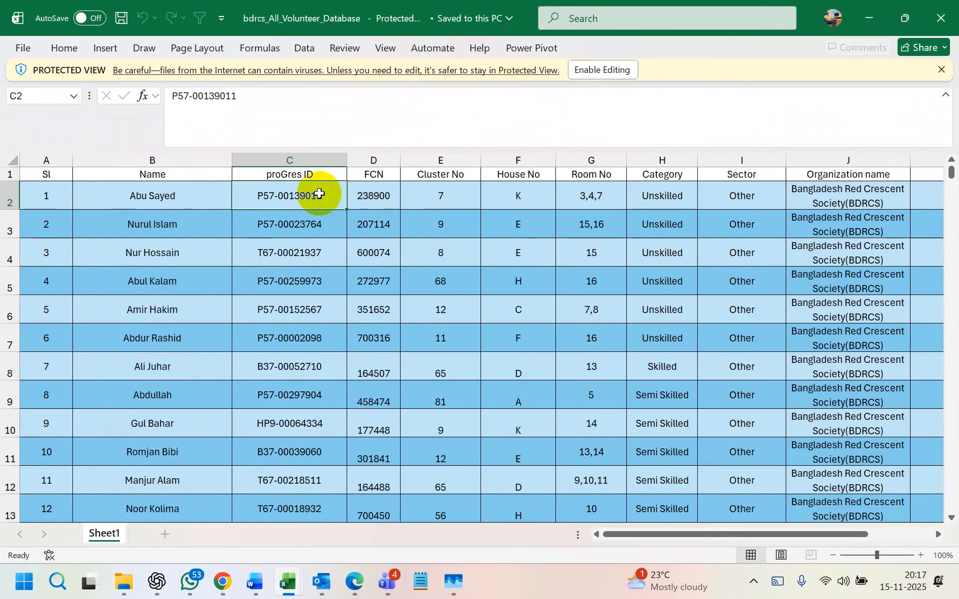
key(ctrl+shift+Down)
key(ctrl+c)
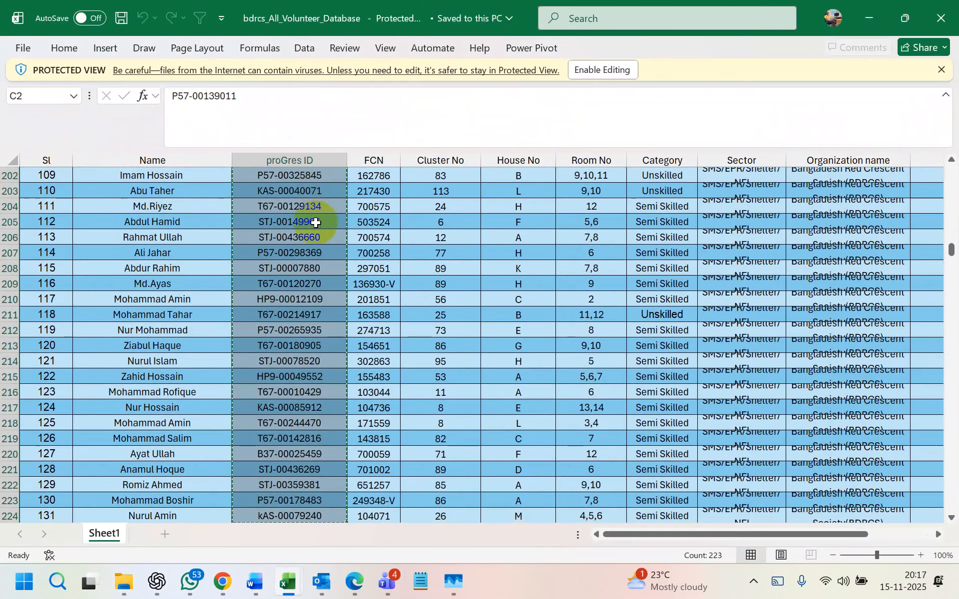
click(941, 18)
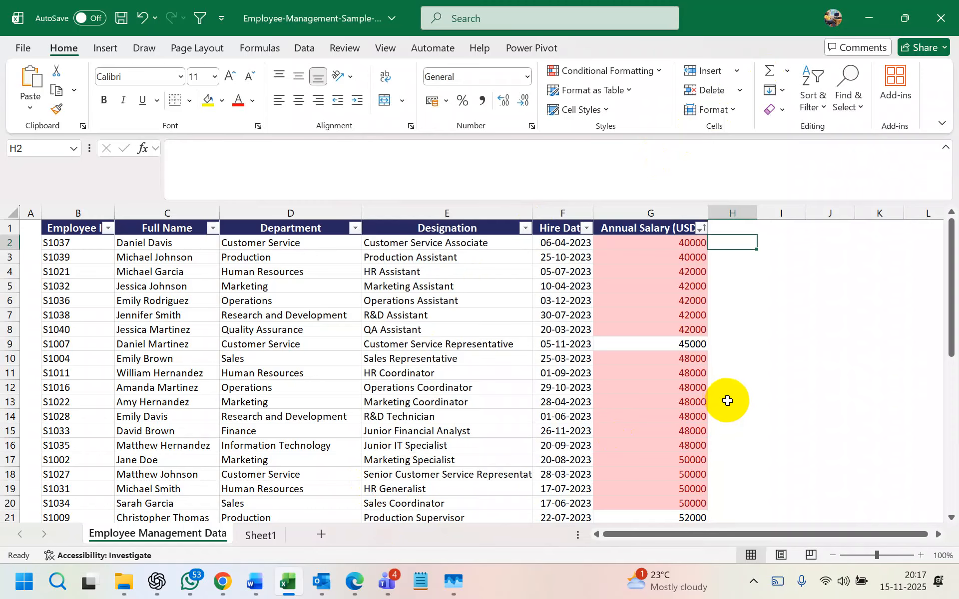
click(260, 535)
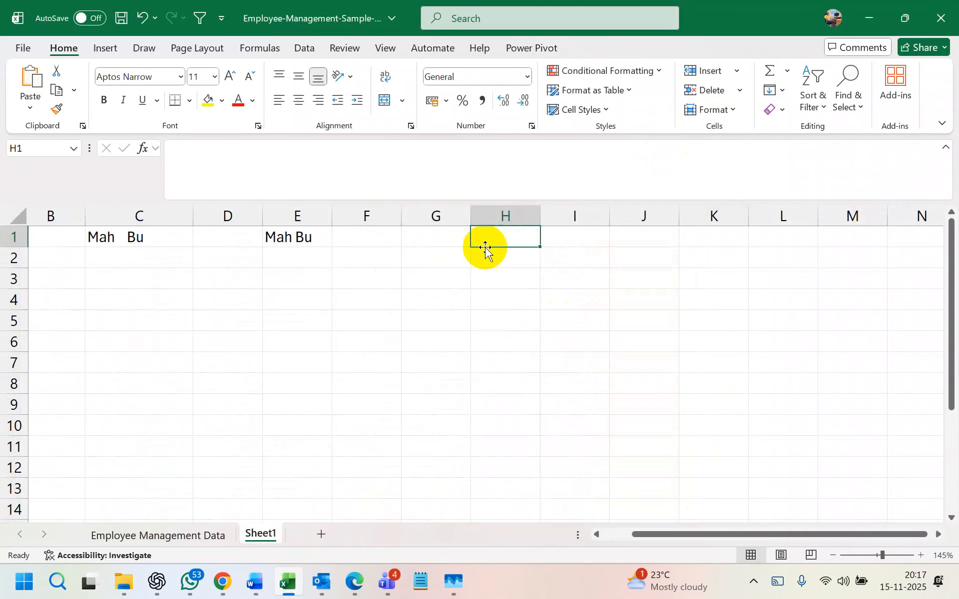
- Paste the copied IDs into H1, widen column H, and confirm they run down to H223
key(ctrl+v)
drag(540, 212, 601, 206)
click(704, 258)
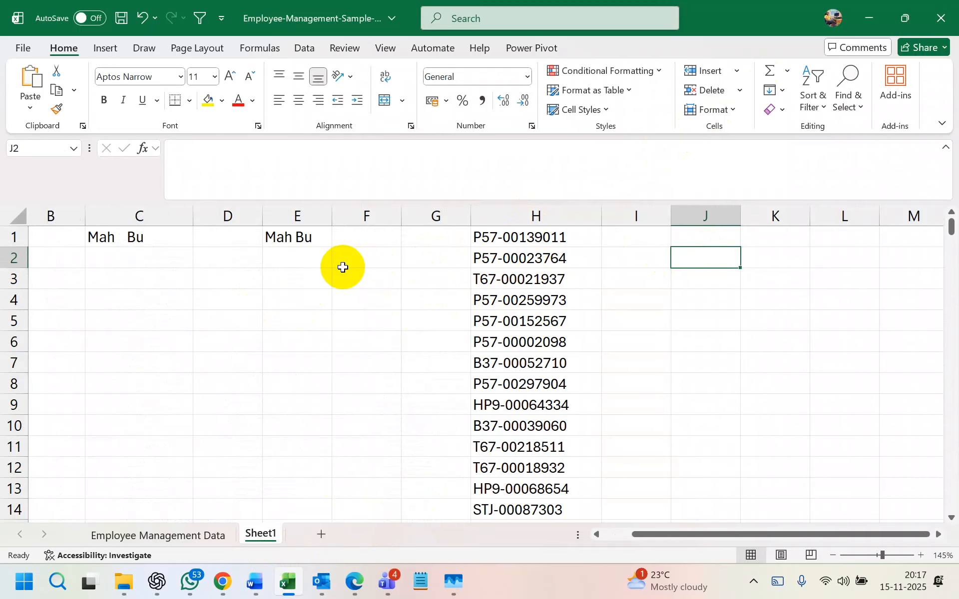
click(544, 238)
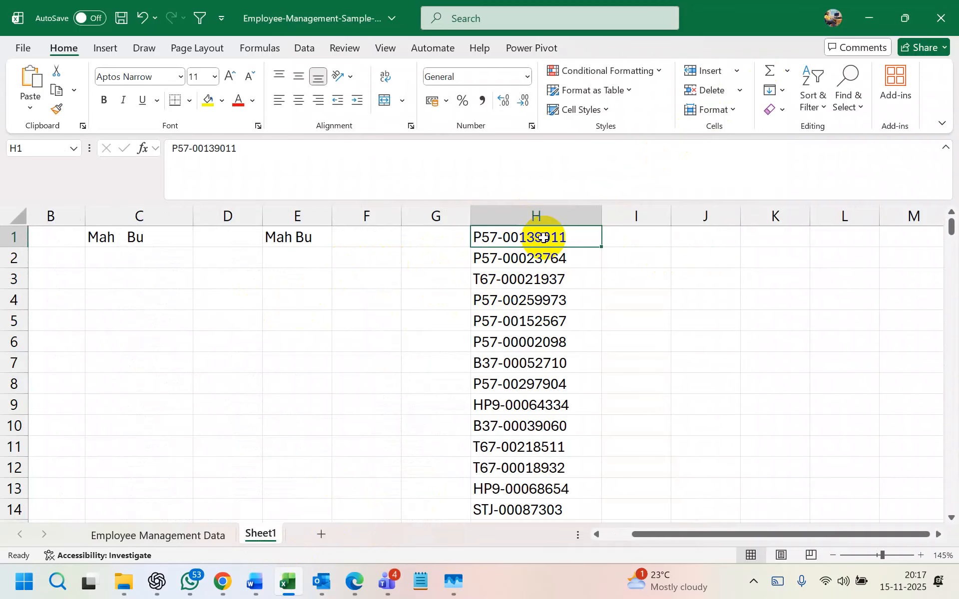
scroll(555, 339, down, 10)
scroll(554, 341, up, 6)
scroll(555, 342, up, 4)
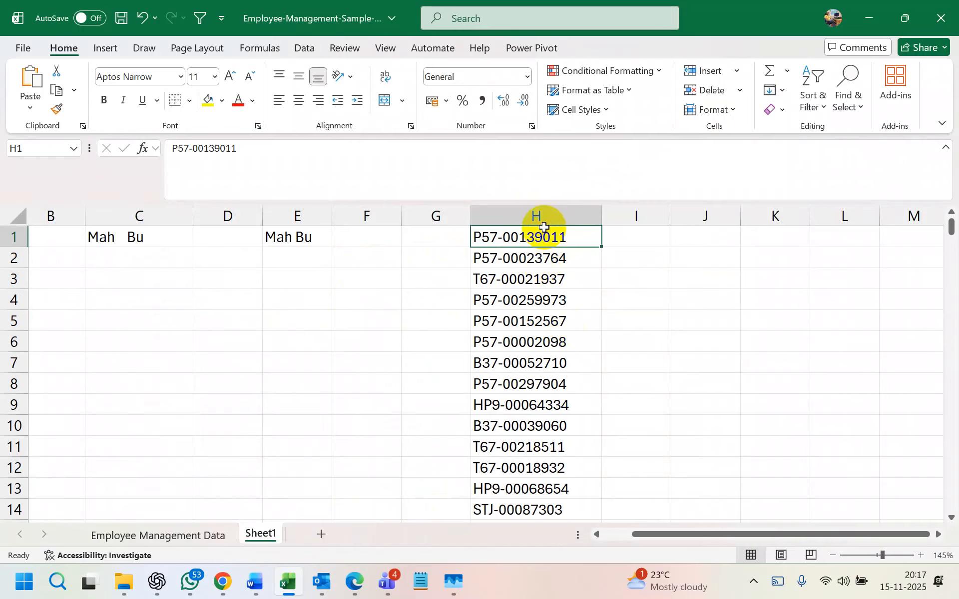
key(ctrl+shift+Down)
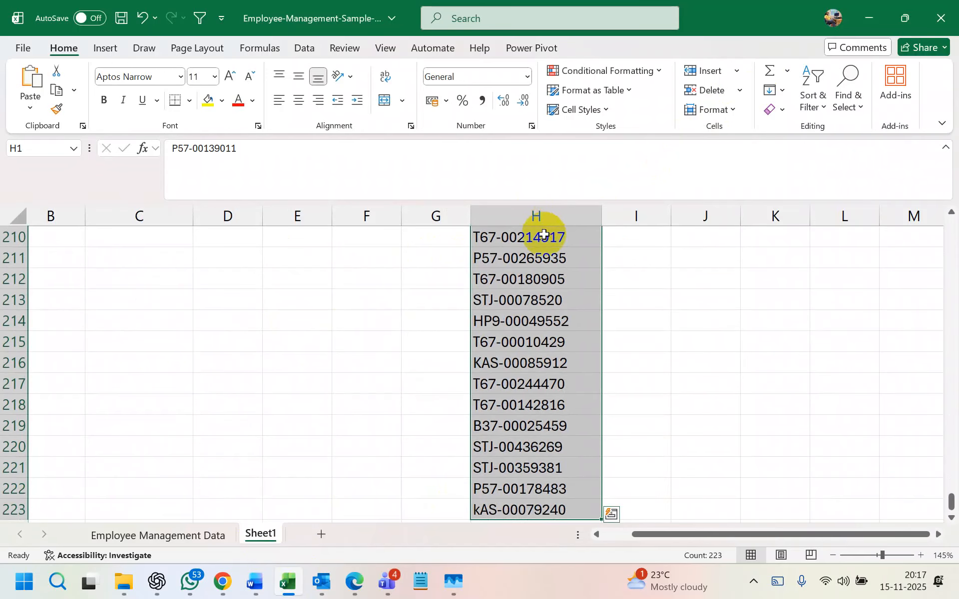
scroll(547, 368, up, 1)
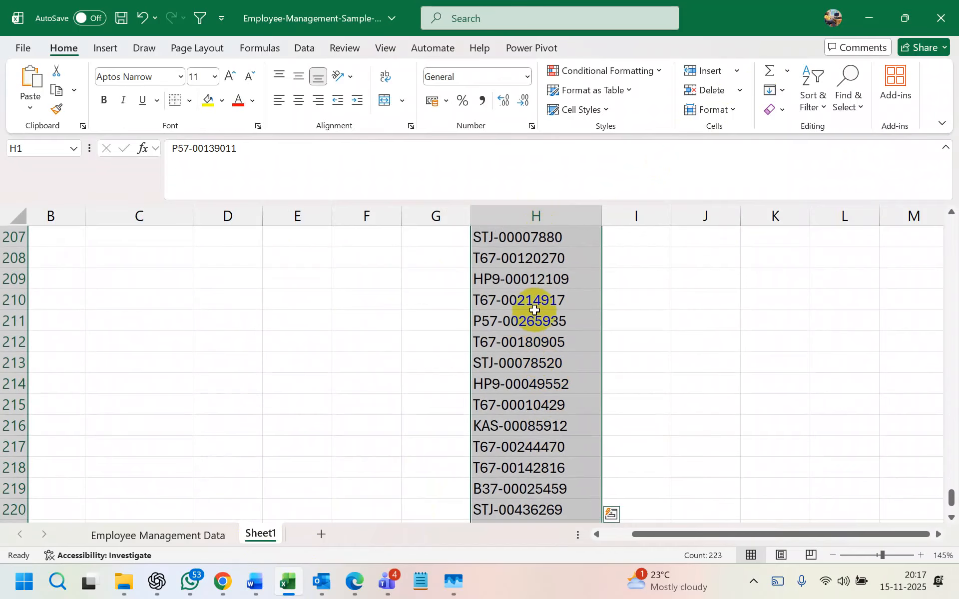
- Add a space after the dash in the IDs in H209, H202 and H183
click(533, 304)
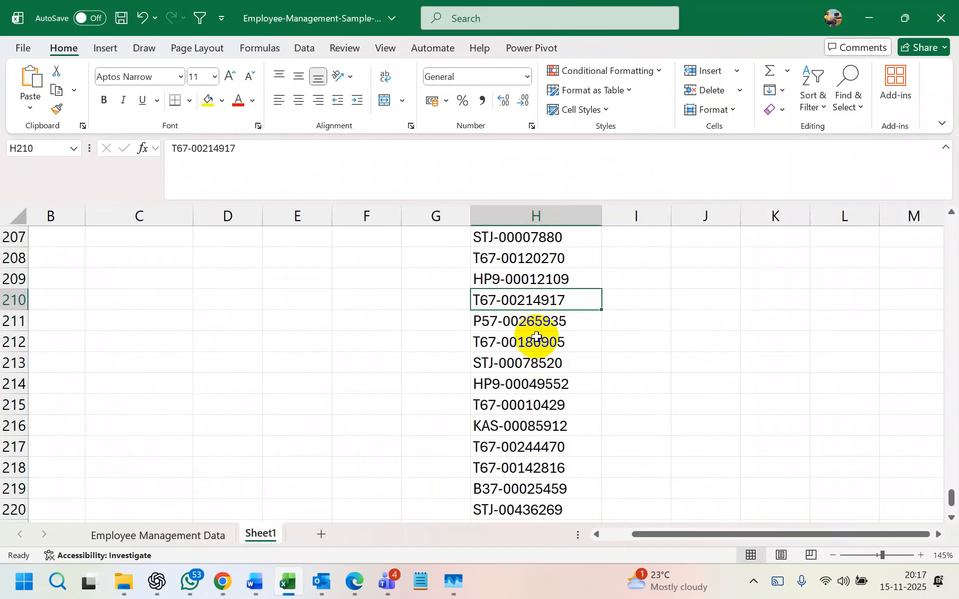
click(505, 280)
double_click(505, 280)
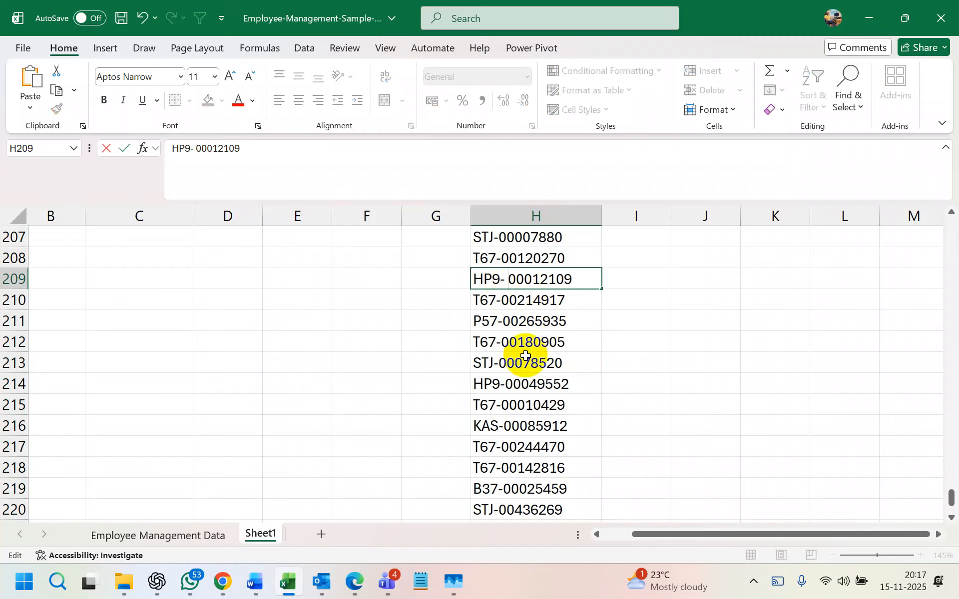
click(529, 363)
scroll(508, 276, up, 1)
scroll(508, 276, up, 2)
double_click(502, 257)
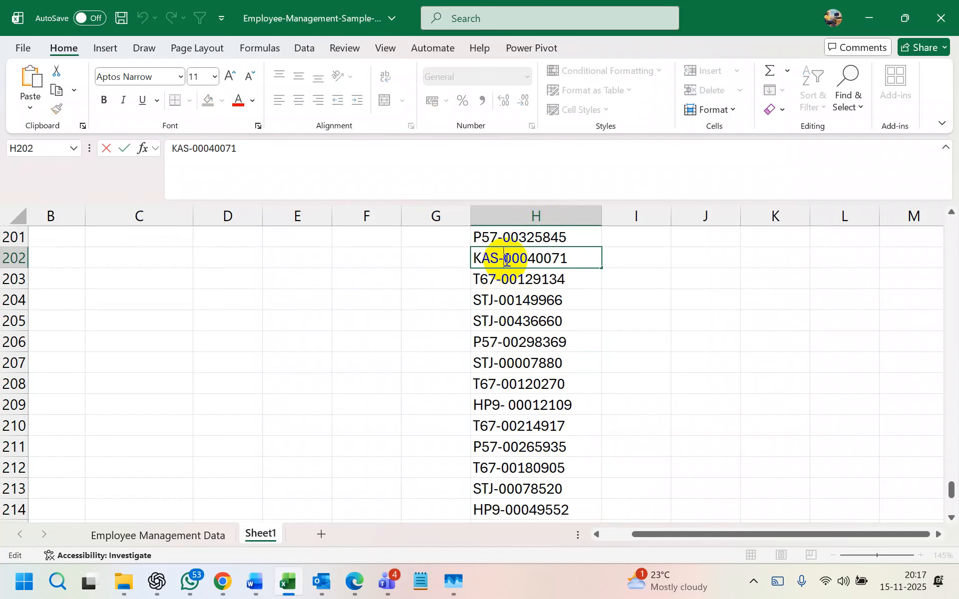
scroll(524, 385, up, 7)
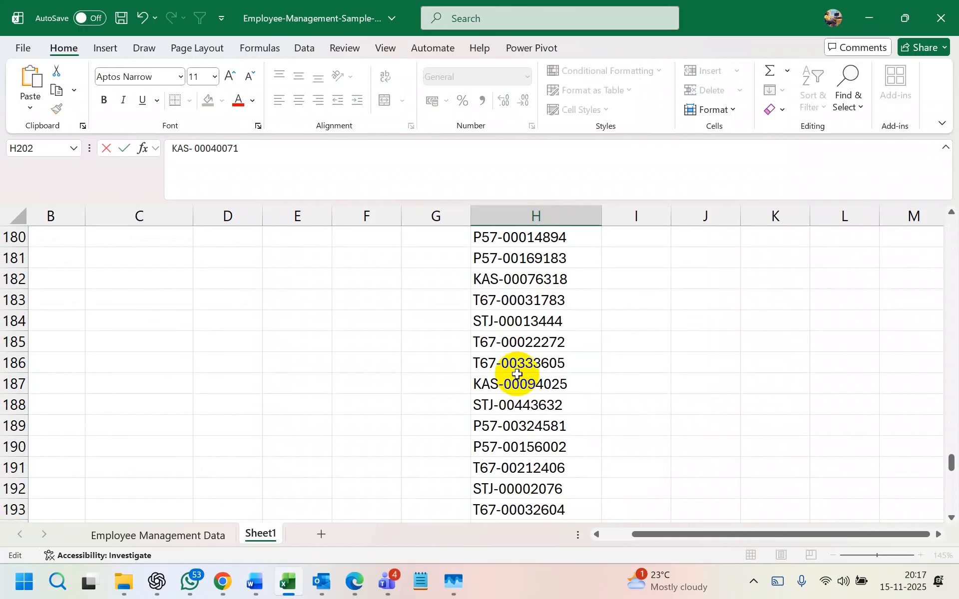
double_click(505, 300)
click(676, 320)
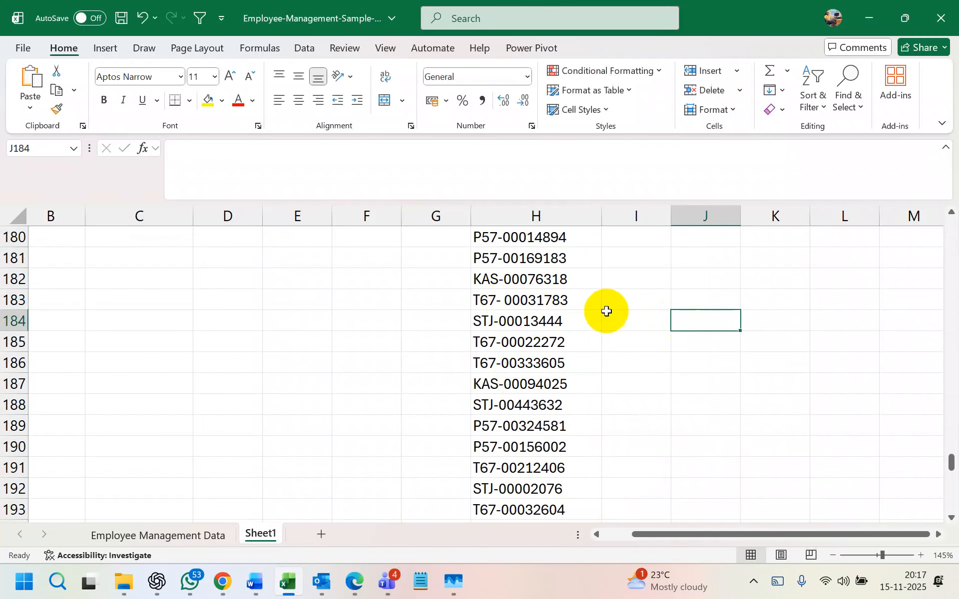
- Undo an accidental edit to H180 so its original ID is restored
click(551, 215)
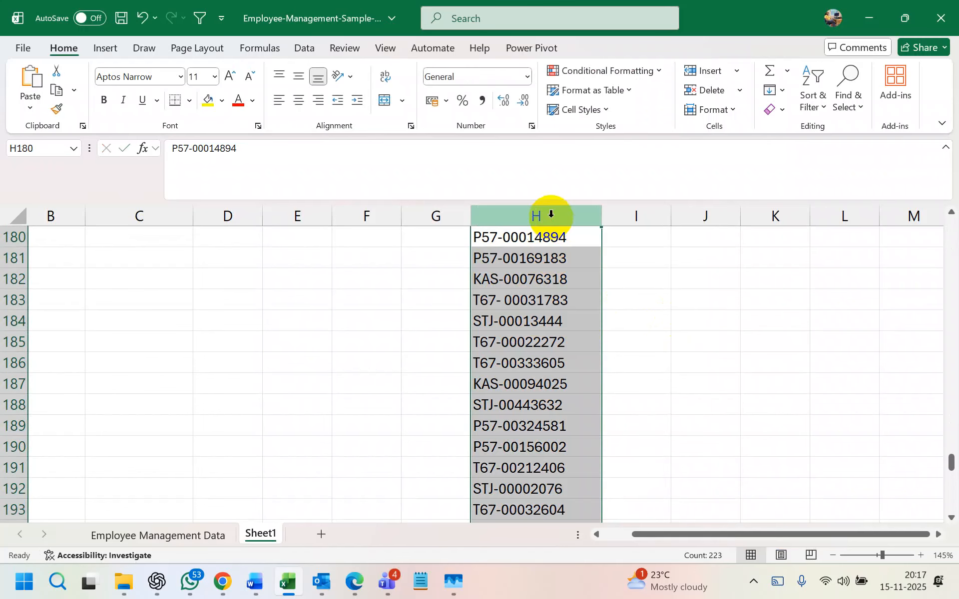
key(F2)
text(b)
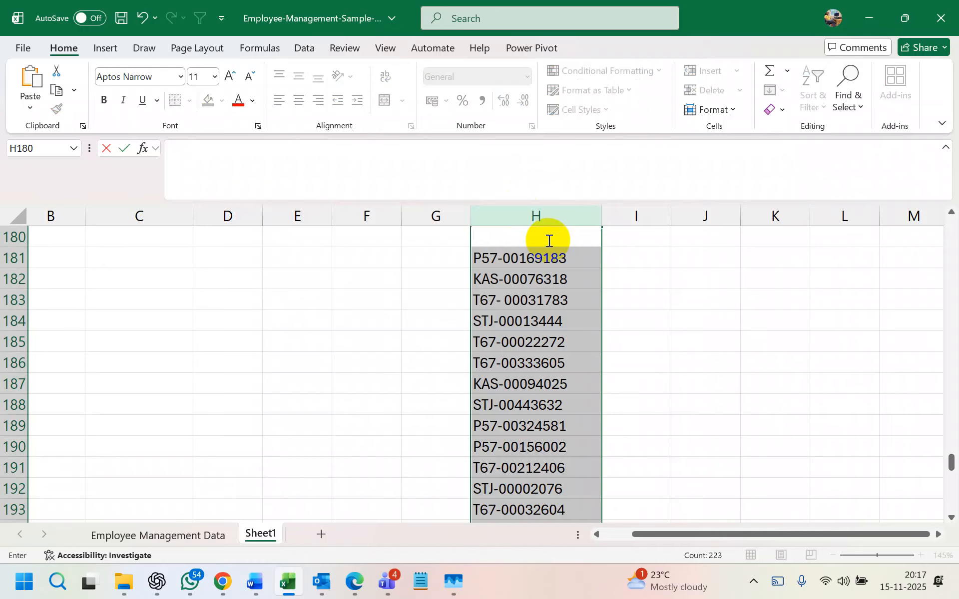
key(BackSpace)
key(Return)
key(ctrl+z)
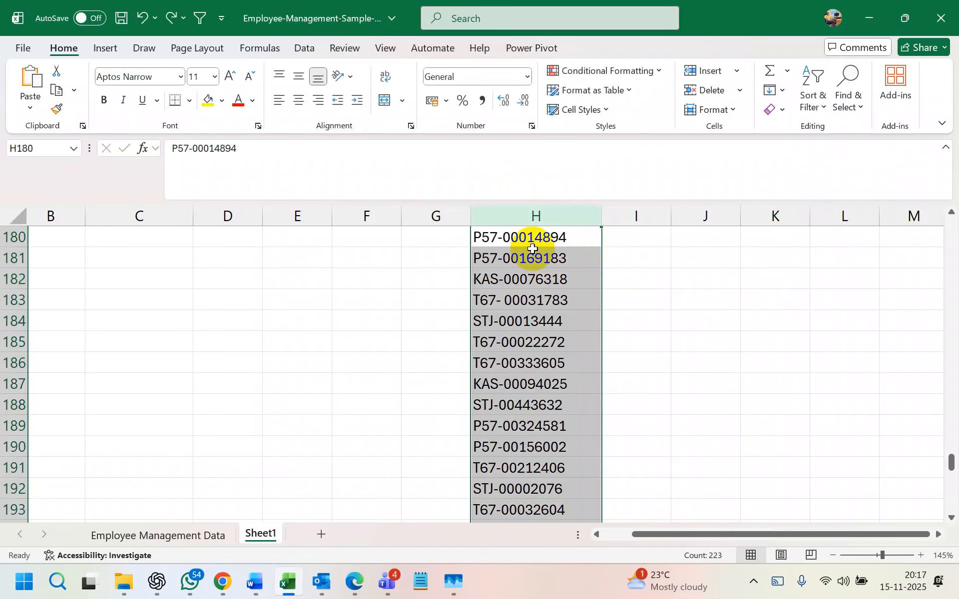
click(679, 279)
- Convert column H into a table without headers
click(538, 216)
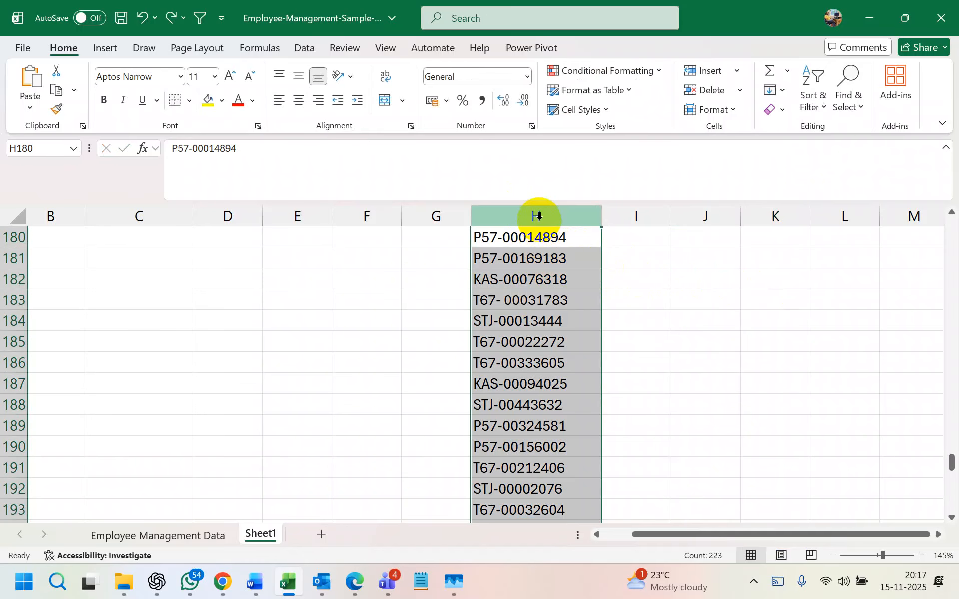
key(ctrl+t)
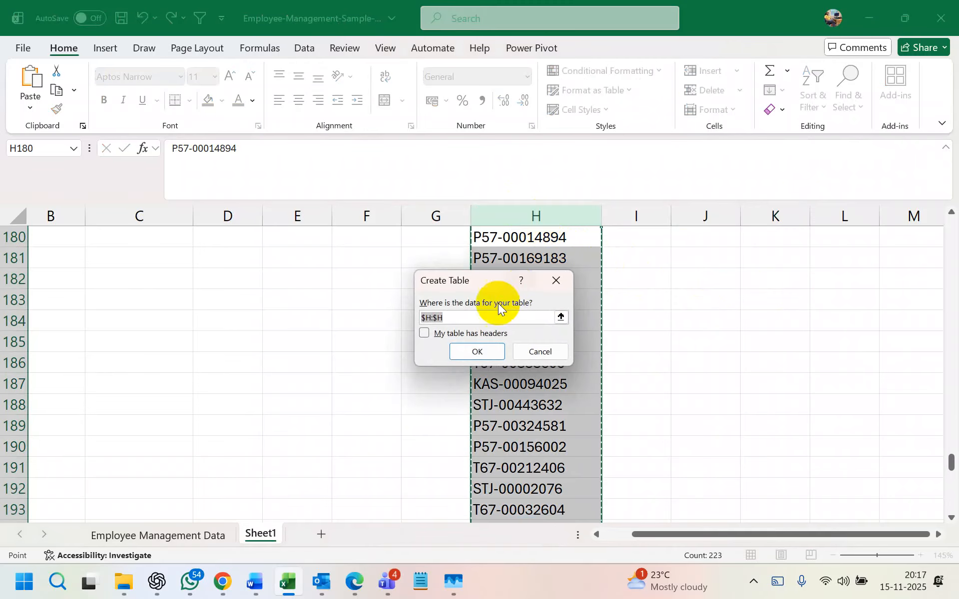
click(494, 352)
click(636, 278)
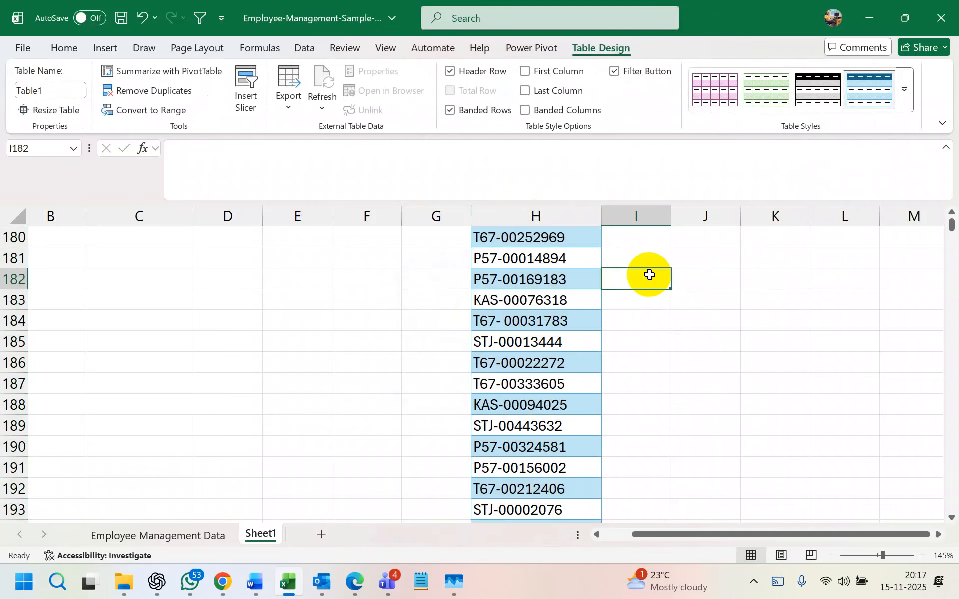
click(564, 236)
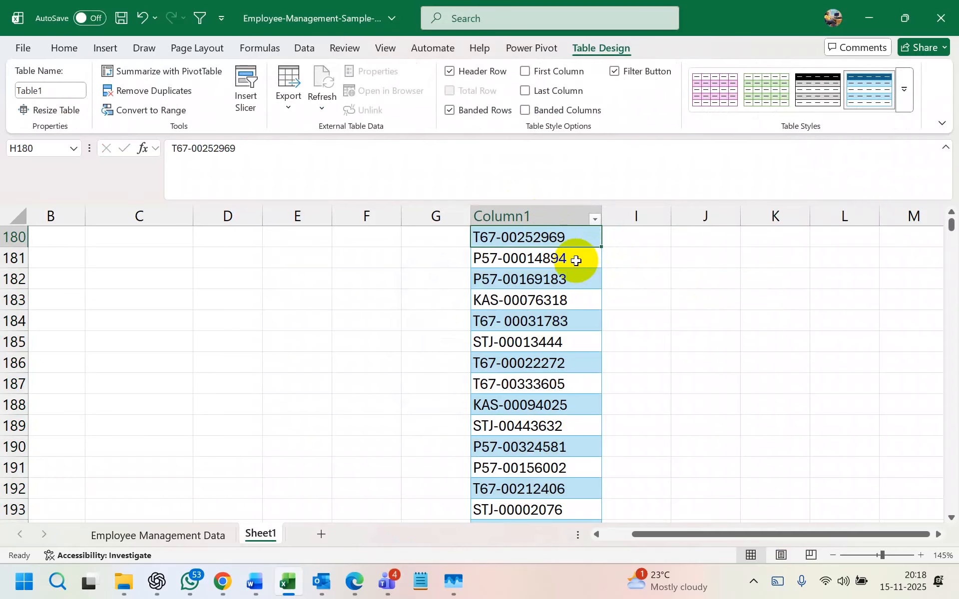
- Apply a Contains text filter to Column1 showing only the three spaced IDs
click(588, 208)
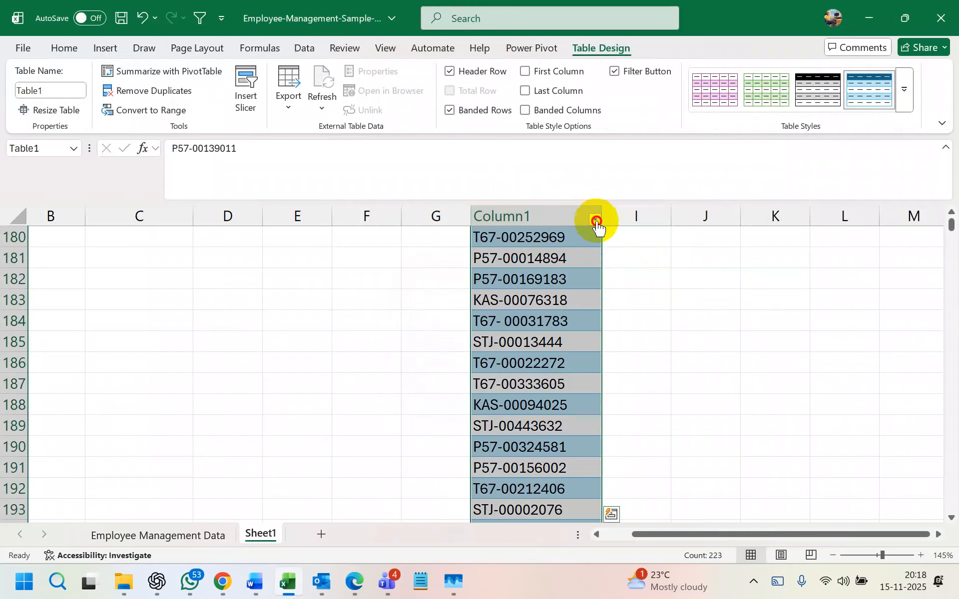
click(594, 219)
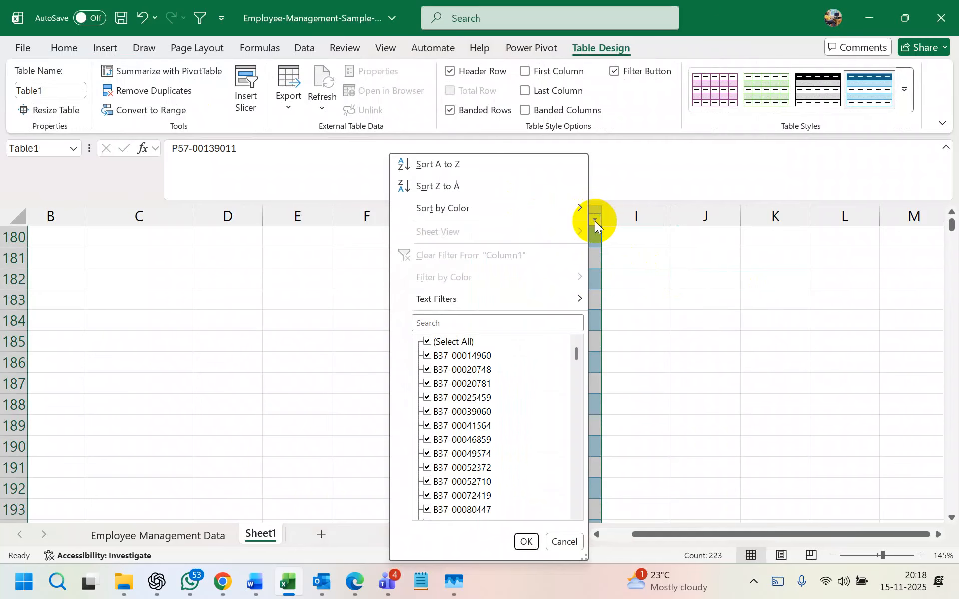
mouse_move(571, 301)
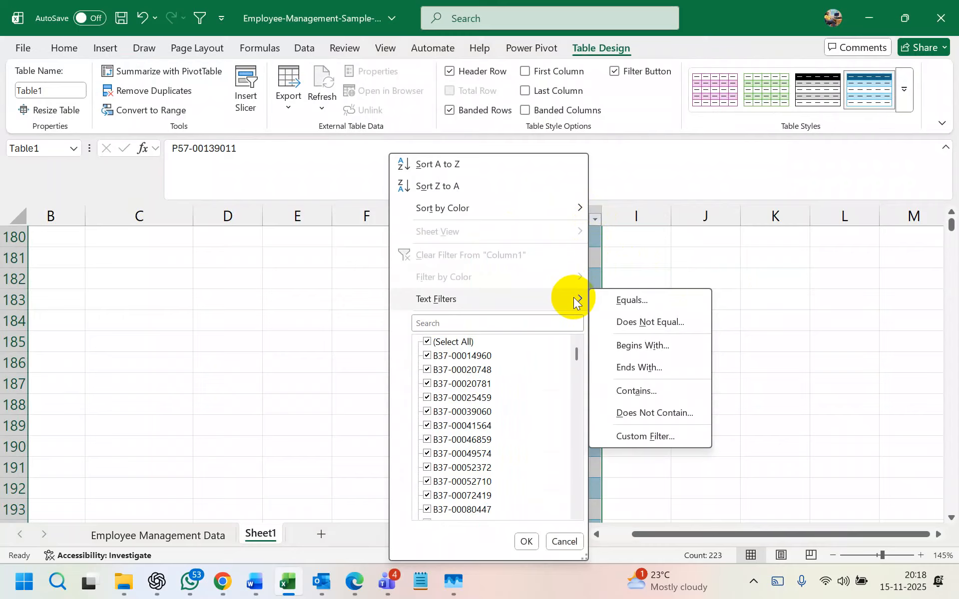
click(642, 390)
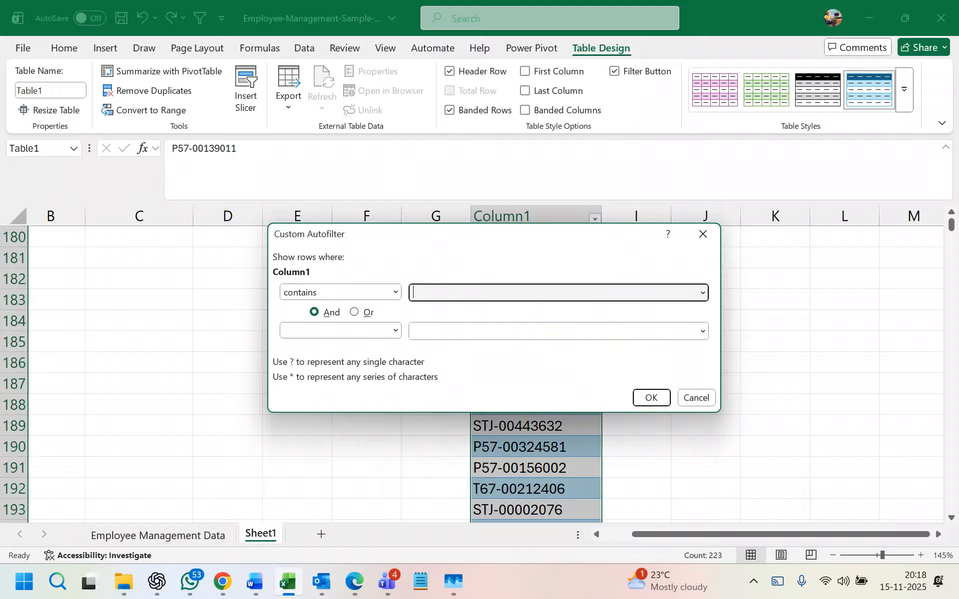
click(648, 397)
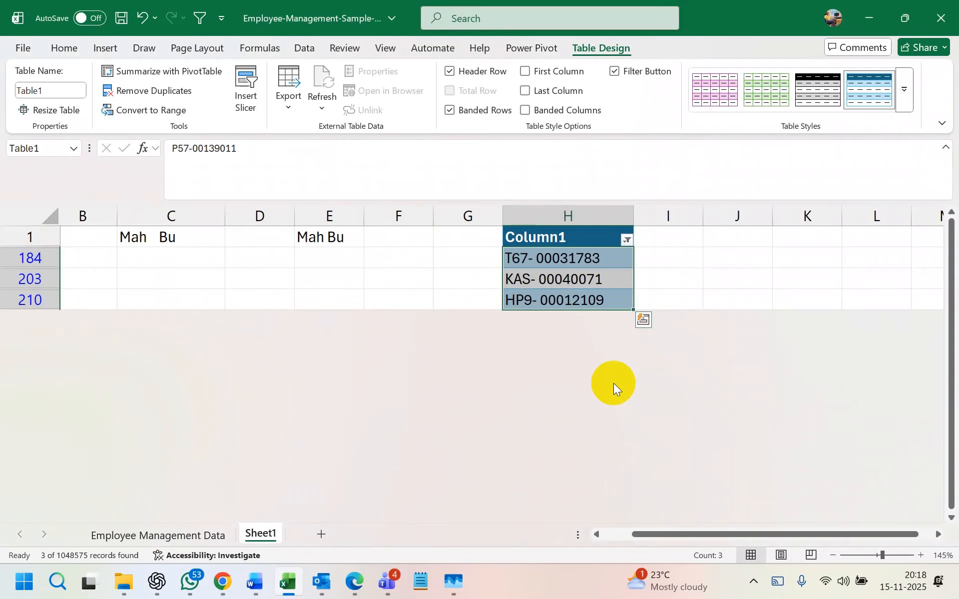
key(ctrl+z)
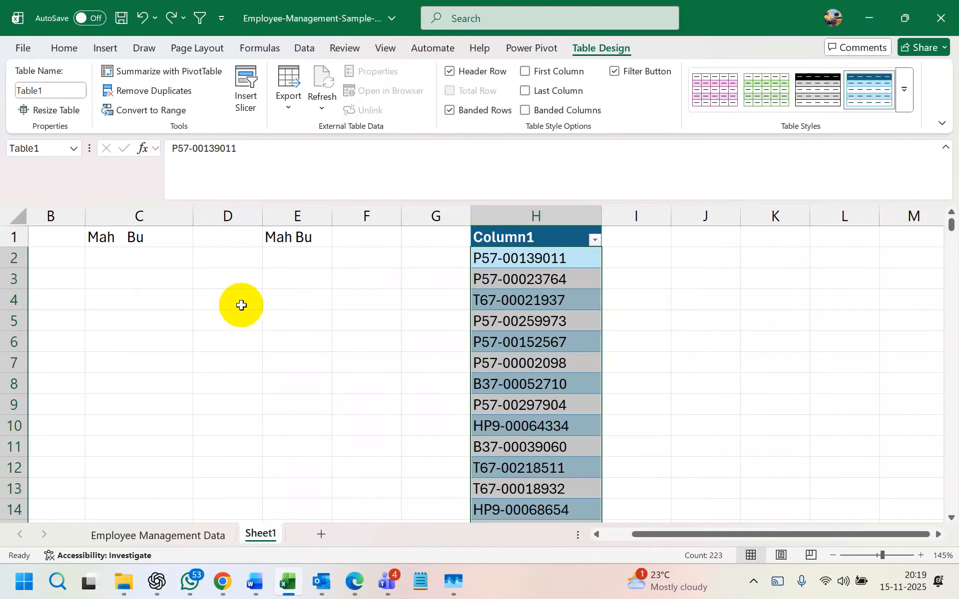
click(663, 299)
click(562, 281)
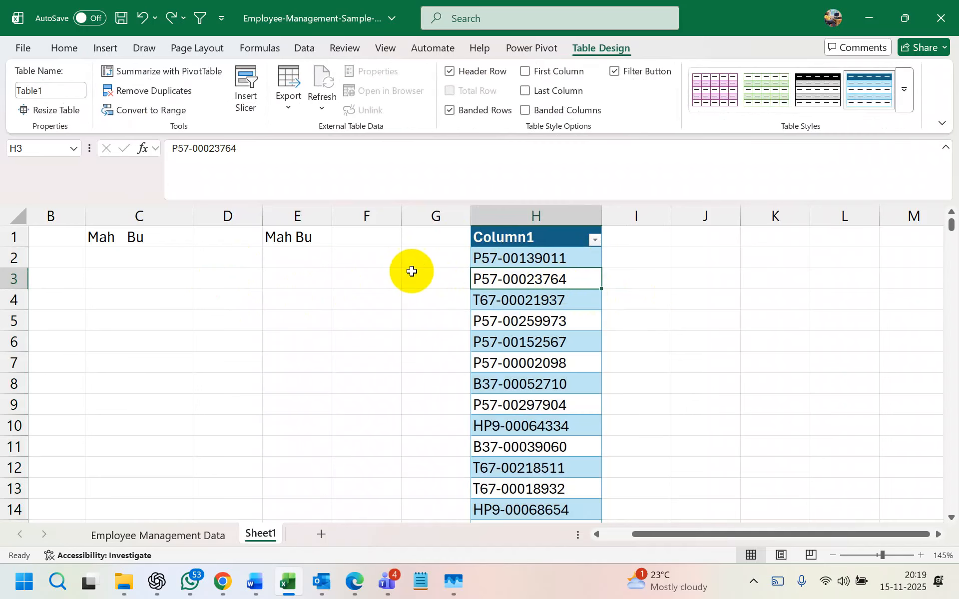
click(297, 235)
click(141, 242)
click(292, 238)
click(160, 239)
click(278, 237)
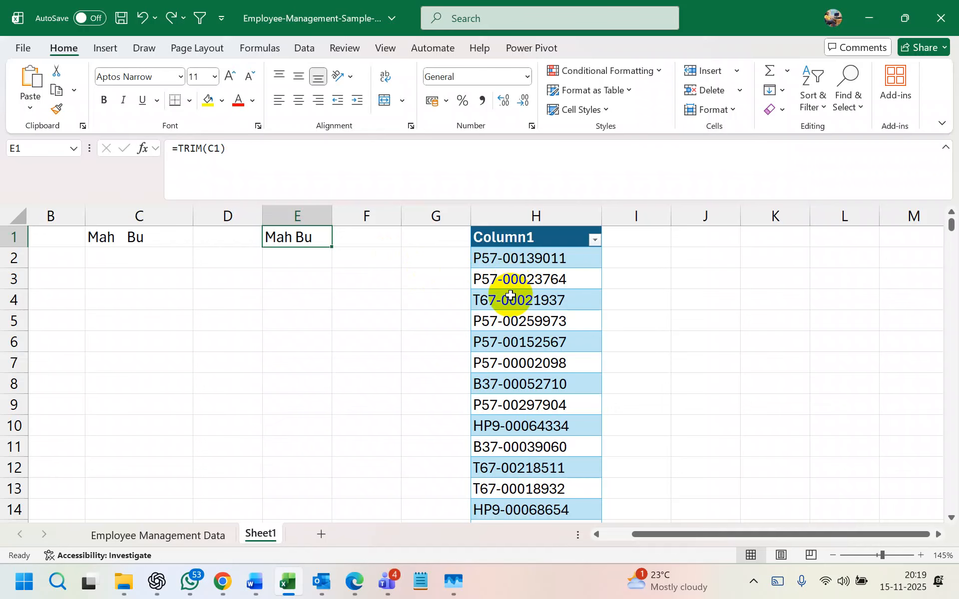
click(503, 228)
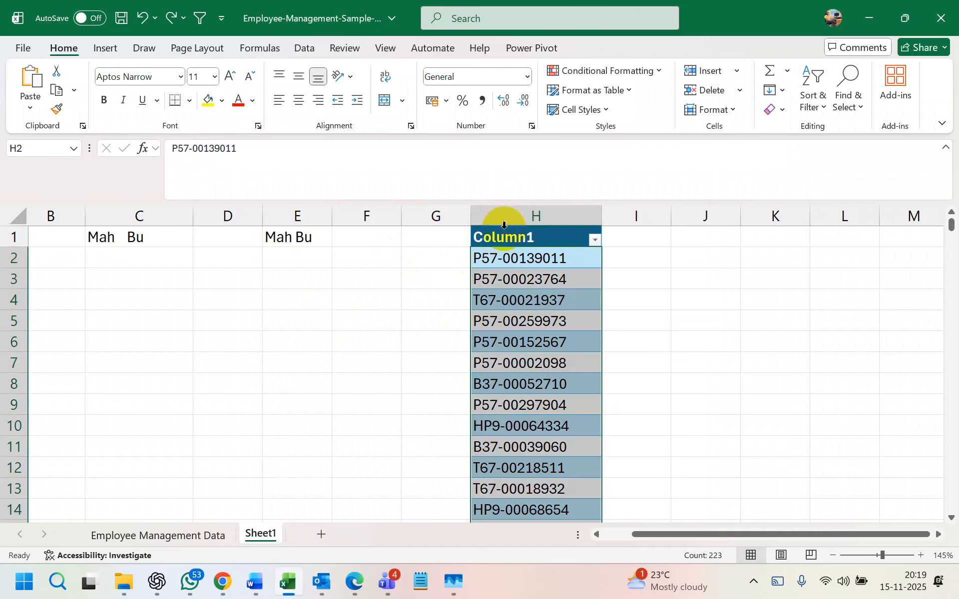
drag(269, 240, 128, 238)
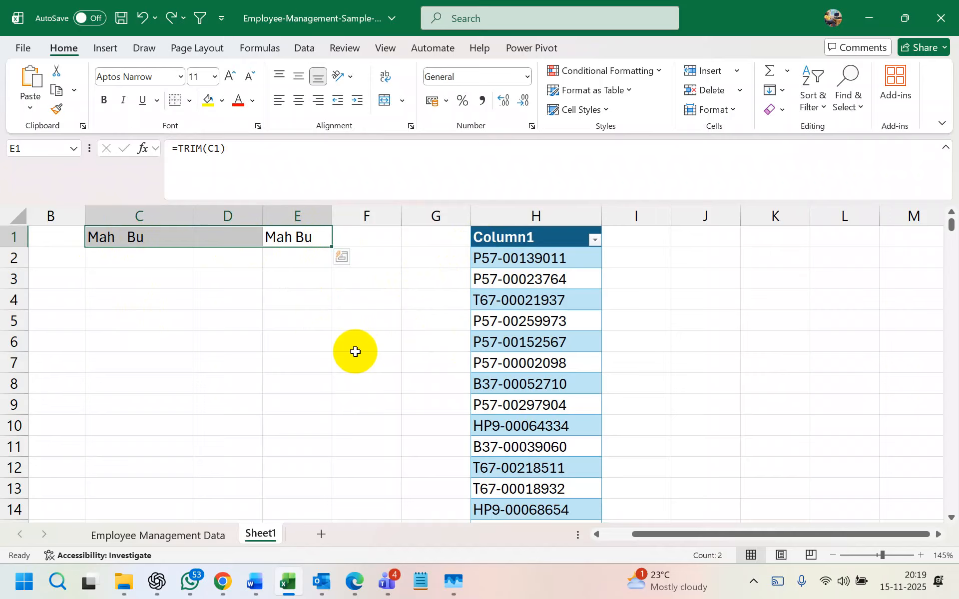
click(554, 276)
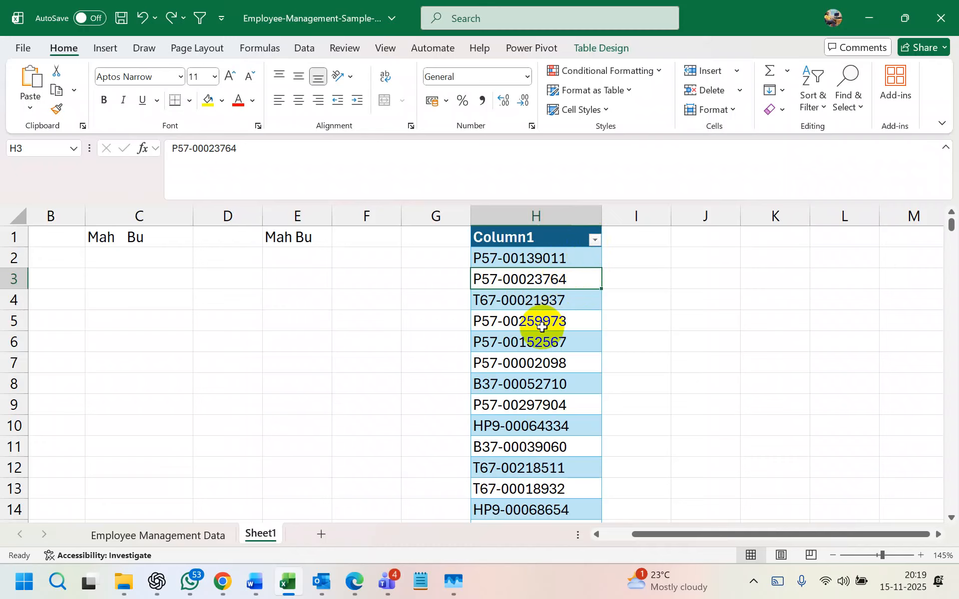
scroll(542, 327, down, 5)
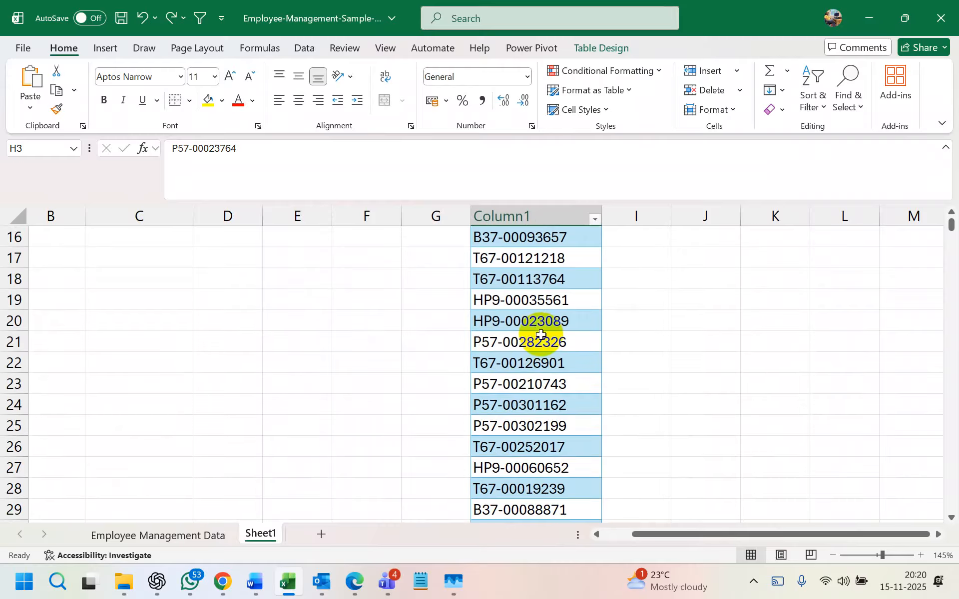
double_click(574, 322)
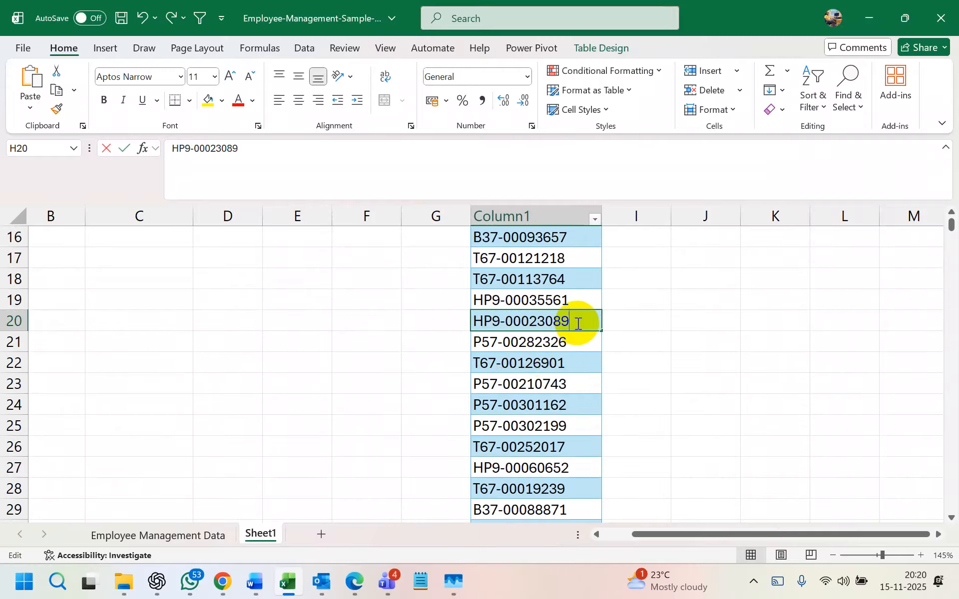
text(*)
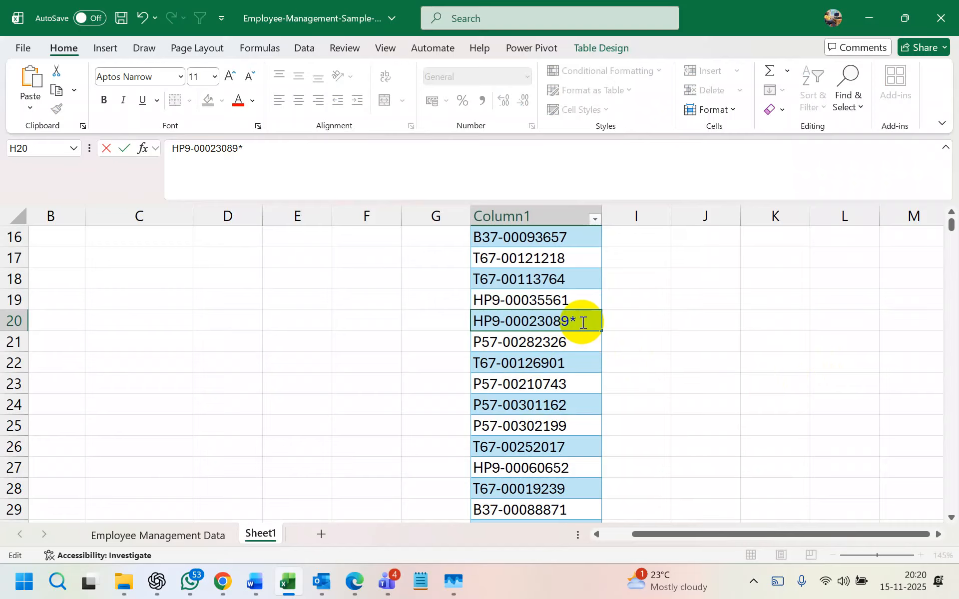
click(649, 319)
- Apply a Text Filters 'contains *' custom filter to Column1
scroll(549, 322, up, 3)
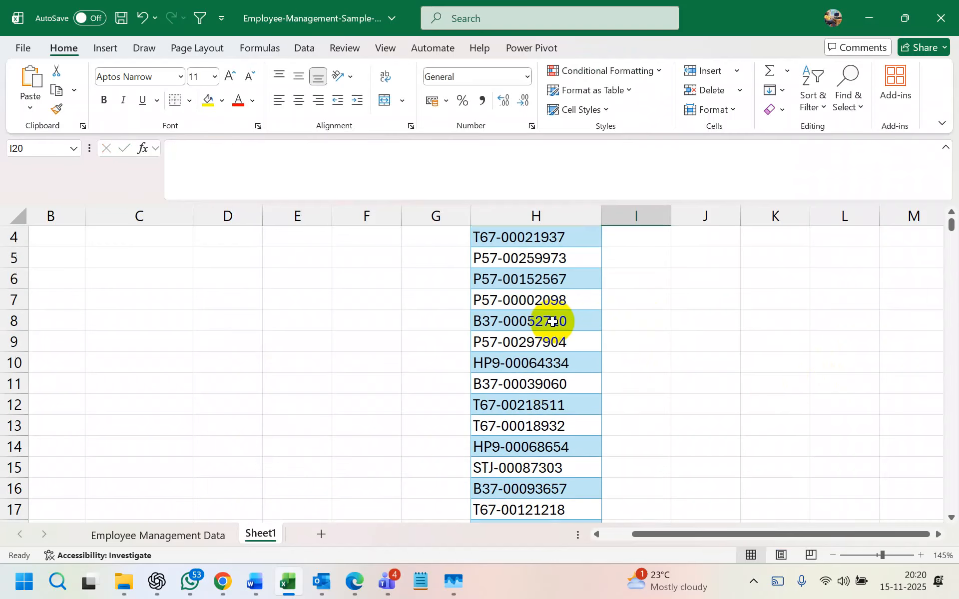
scroll(549, 322, up, 2)
click(592, 242)
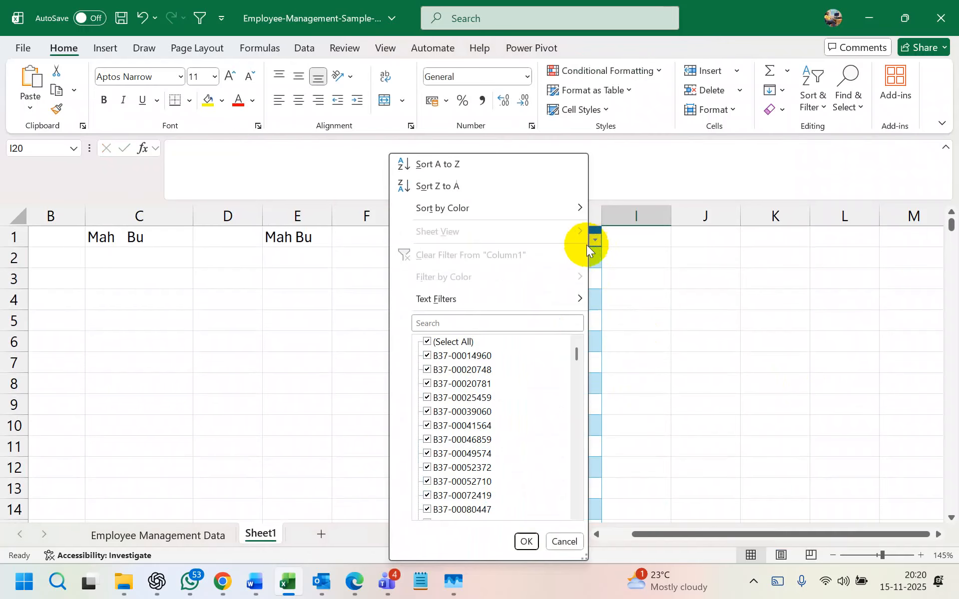
mouse_move(561, 296)
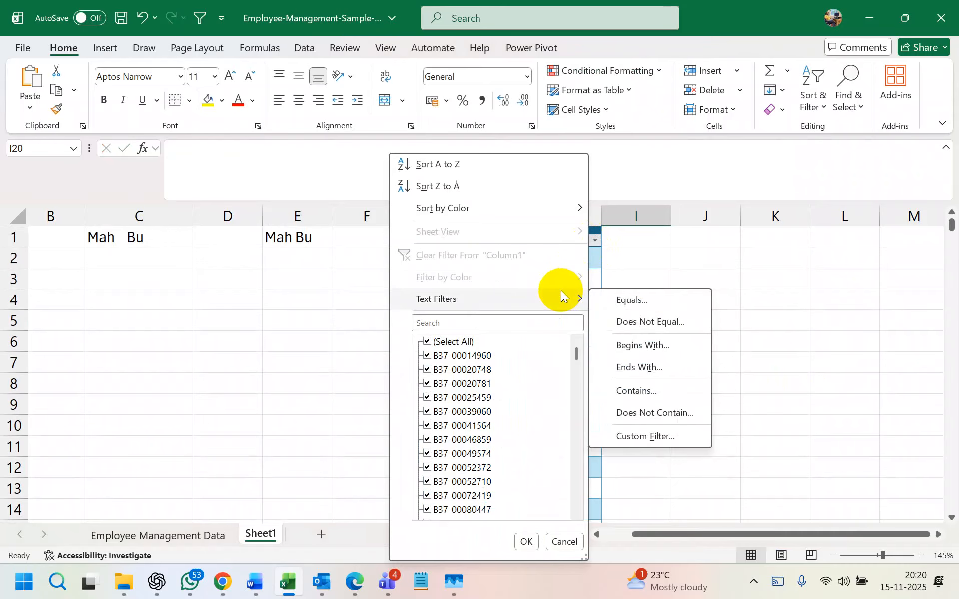
click(684, 388)
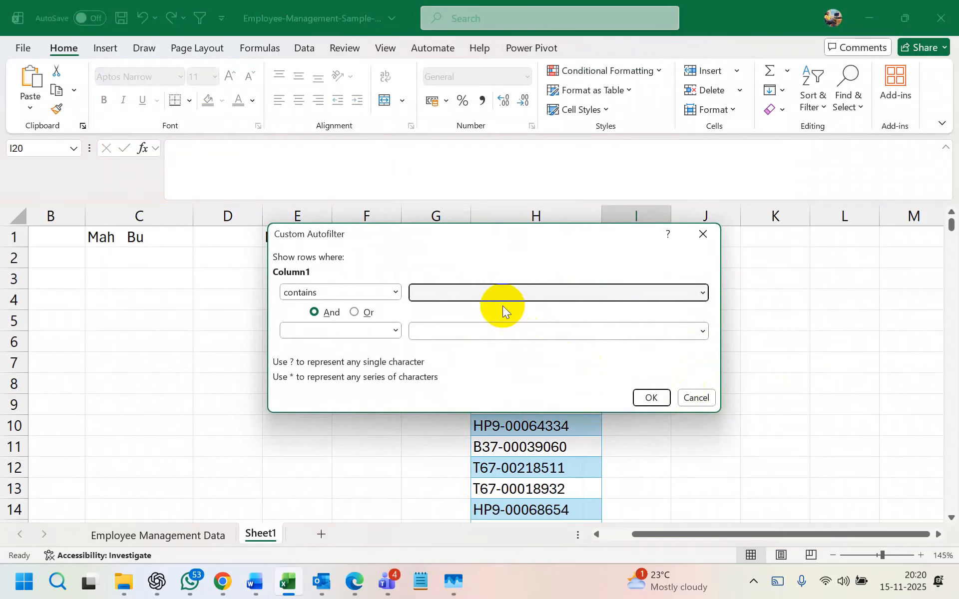
text(*)
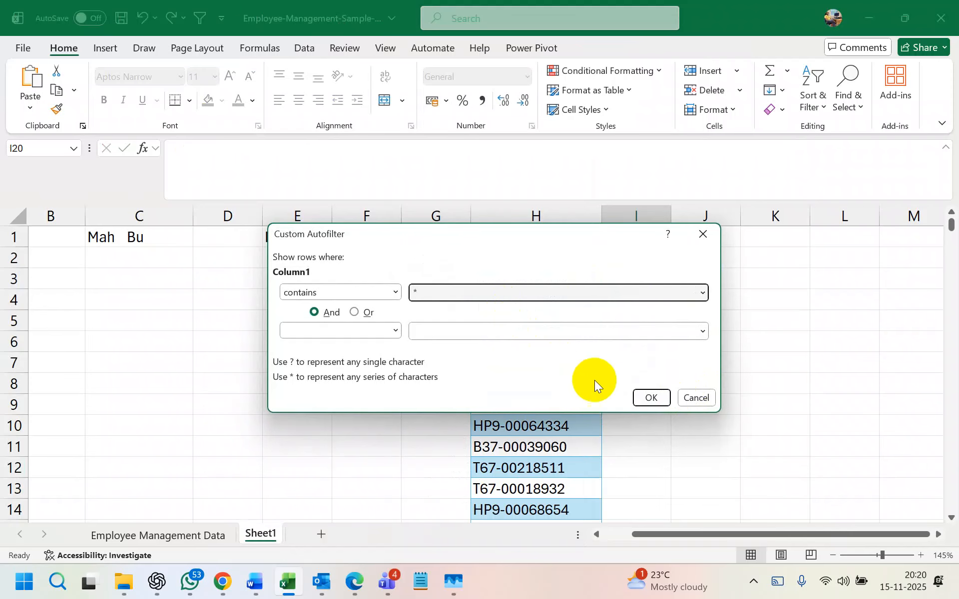
click(650, 399)
scroll(606, 332, down, 2)
scroll(606, 332, up, 2)
- Reapply the contains-* filter to Column1 and check that 223 records still match
click(595, 239)
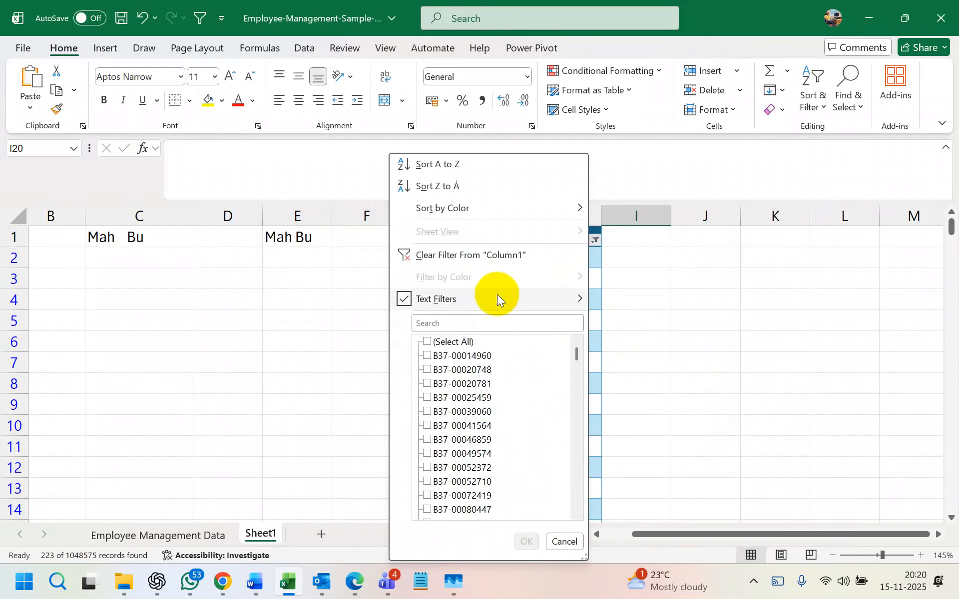
click(658, 392)
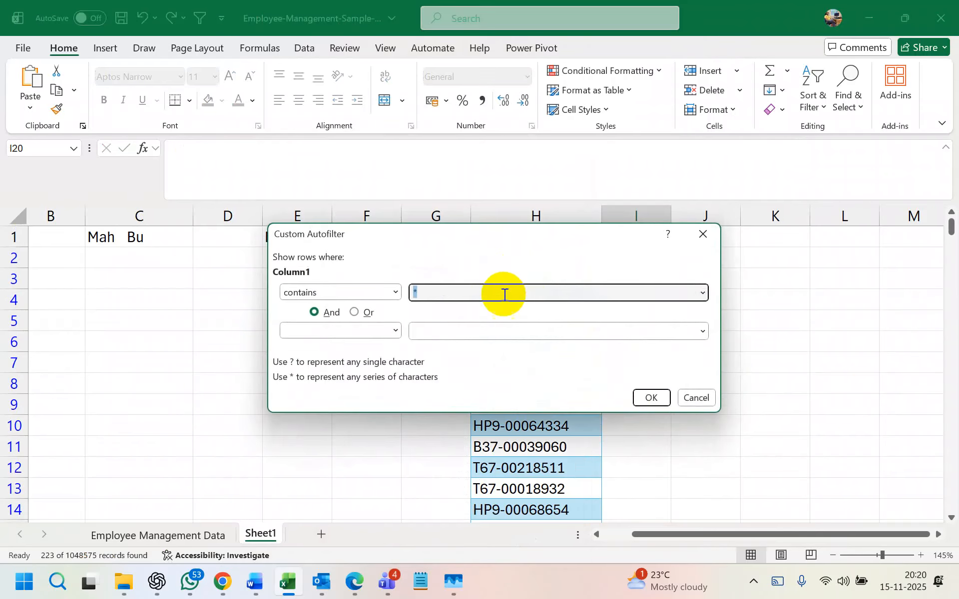
text(*)
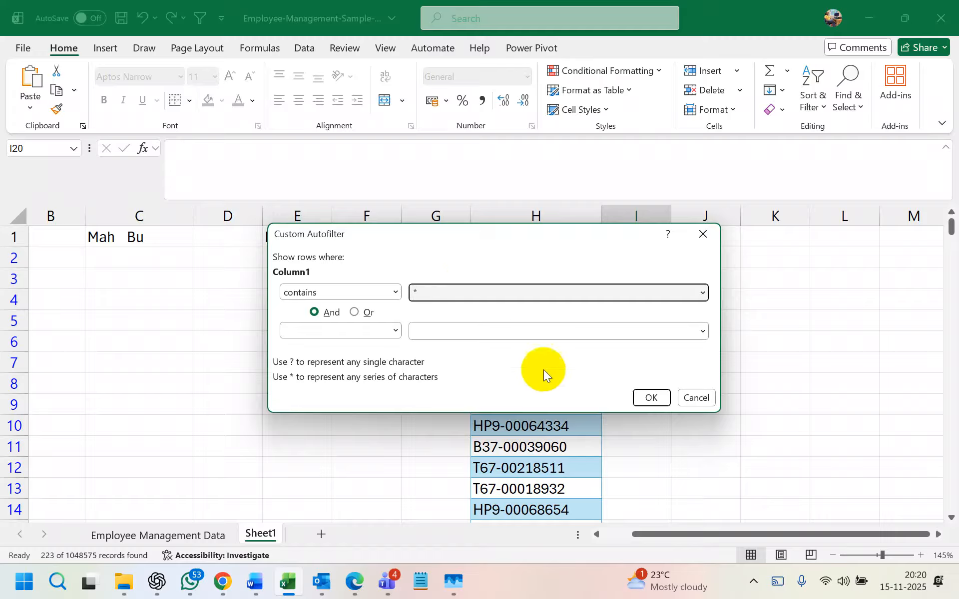
click(651, 397)
scroll(654, 397, down, 6)
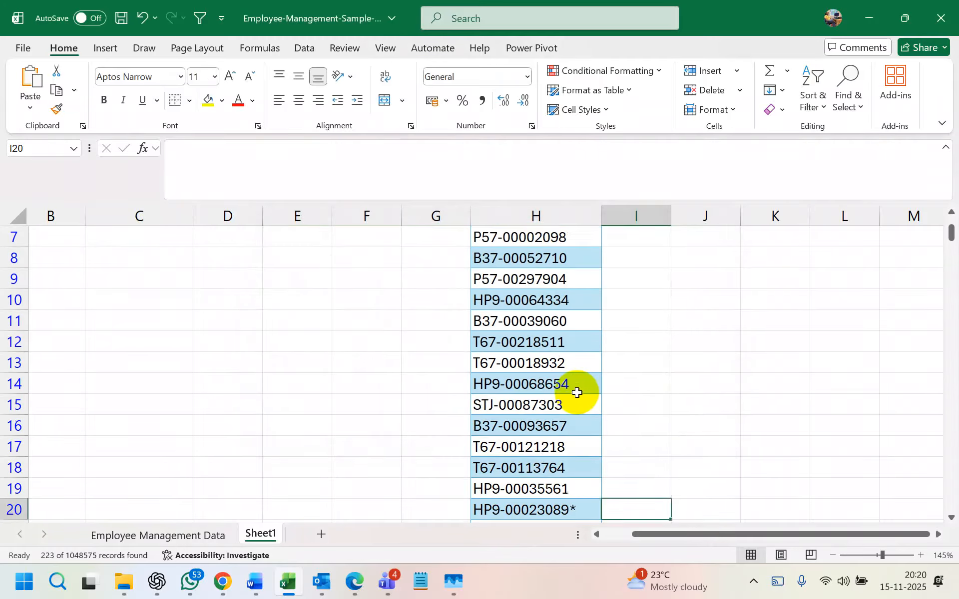
scroll(578, 390, up, 2)
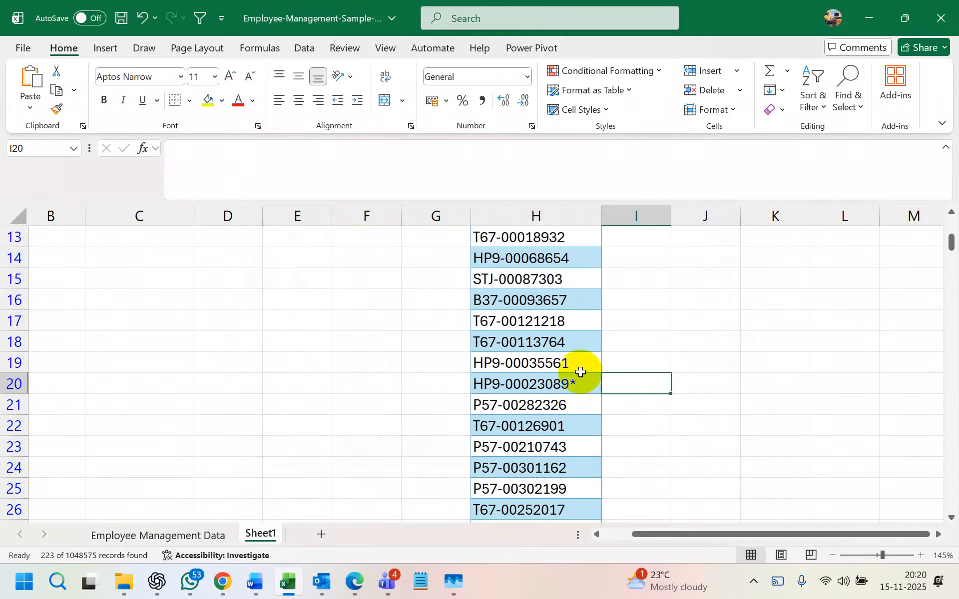
- Reset Column1 filtering with Ctrl+Shift+L from a cell inside the ID table
click(693, 343)
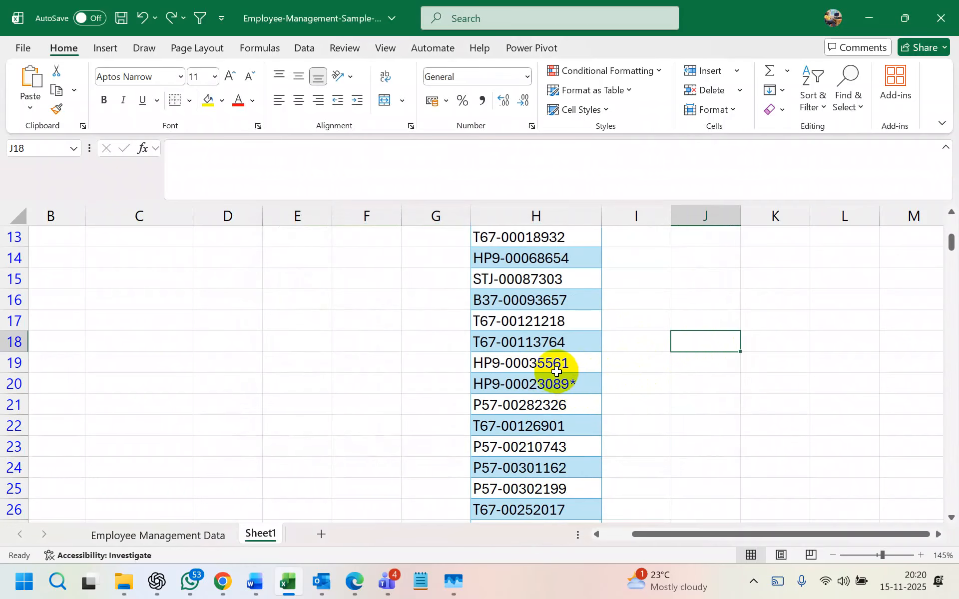
scroll(584, 350, up, 4)
key(ctrl+shift+l)
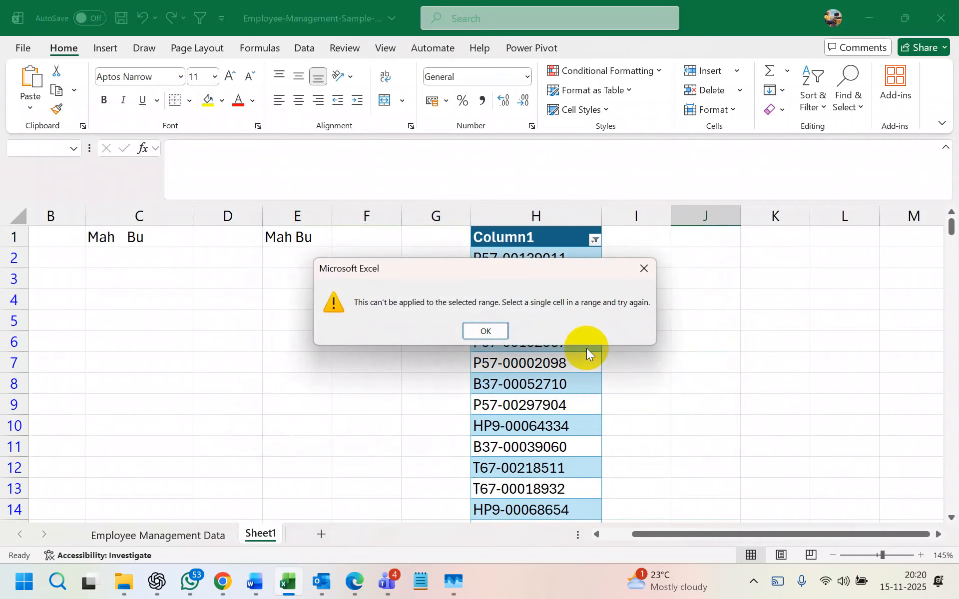
click(486, 332)
click(572, 294)
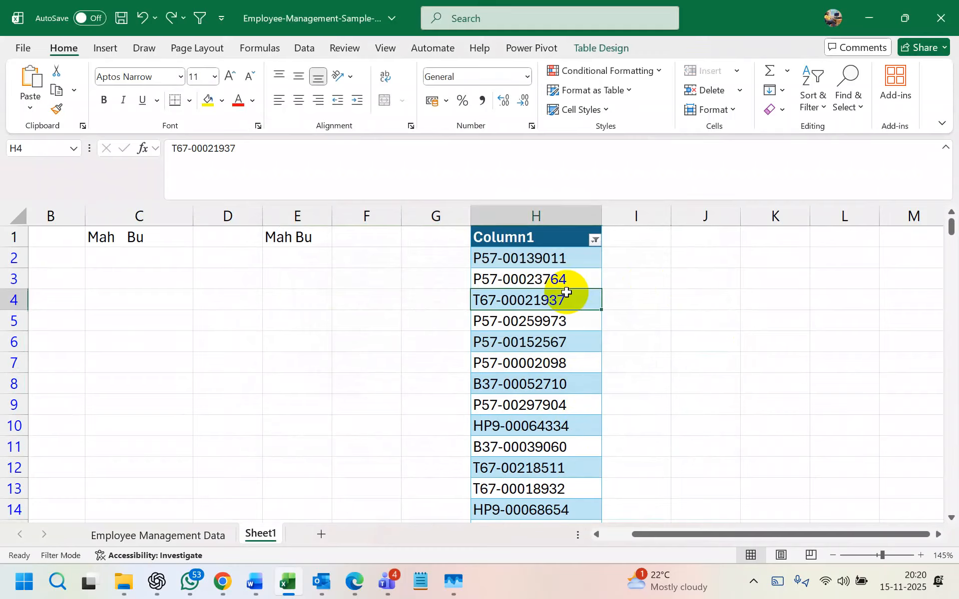
key(ctrl+shift+l)
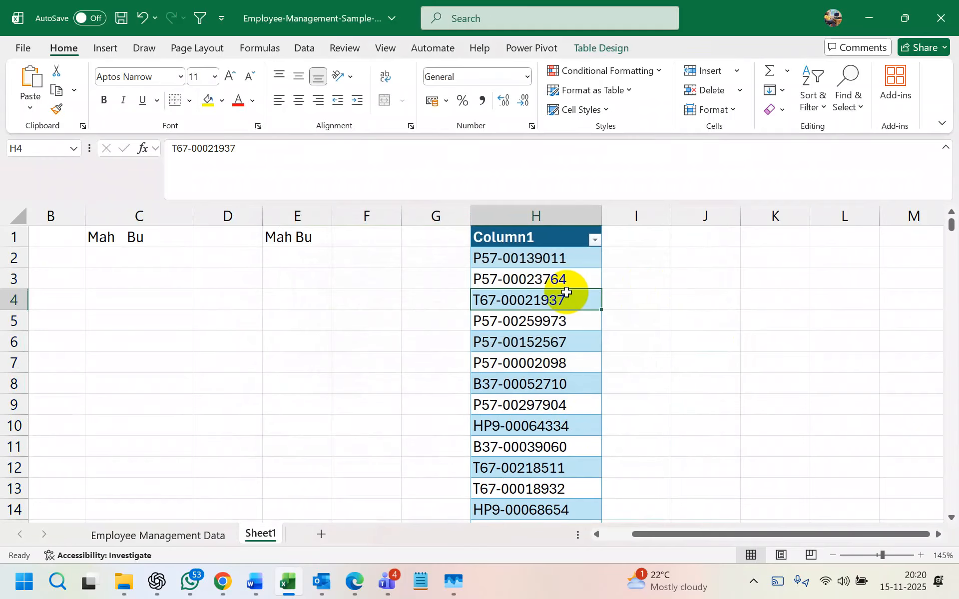
- Filter Column1 once more for values containing *
click(595, 240)
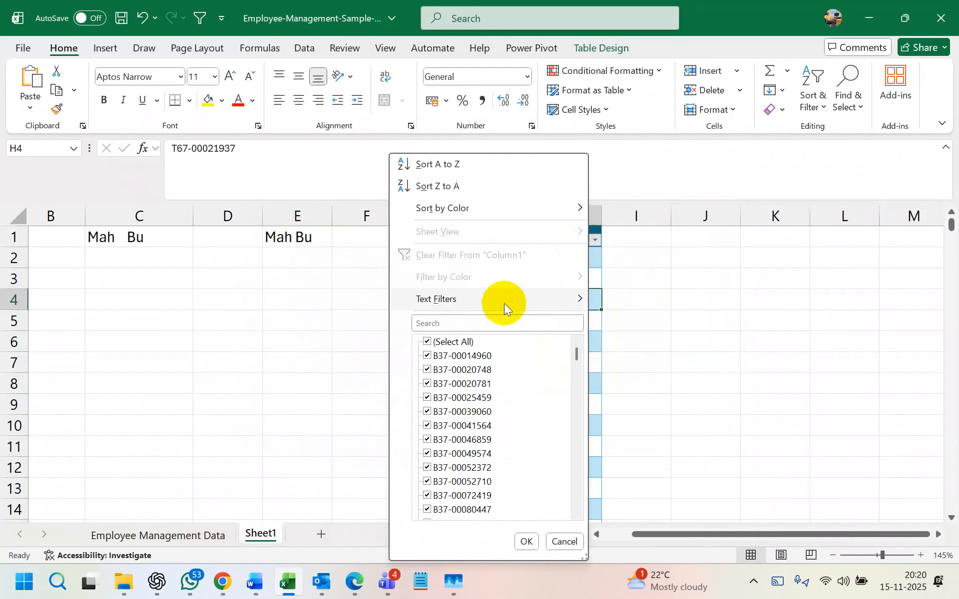
mouse_move(546, 296)
click(658, 386)
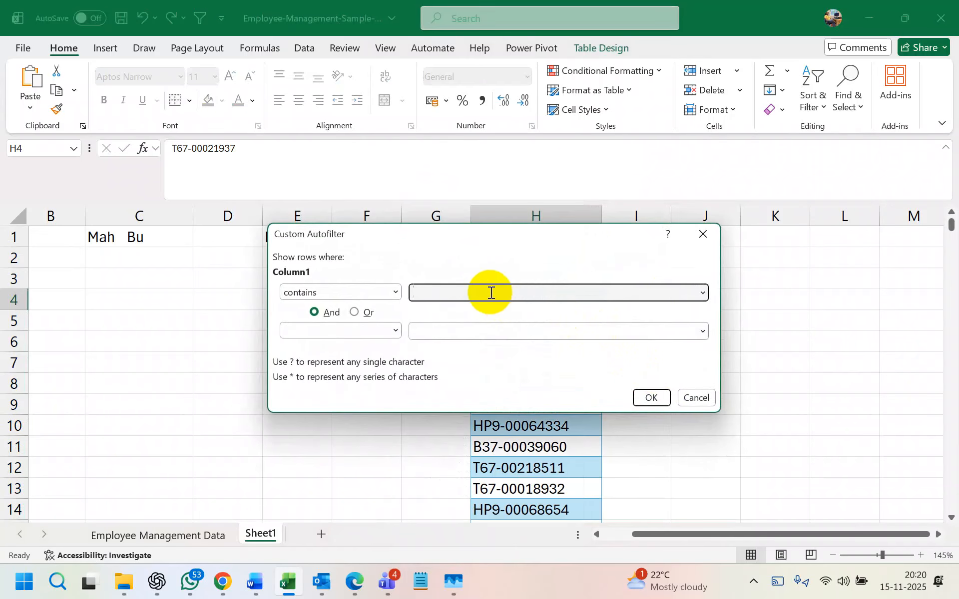
text(*)
click(651, 397)
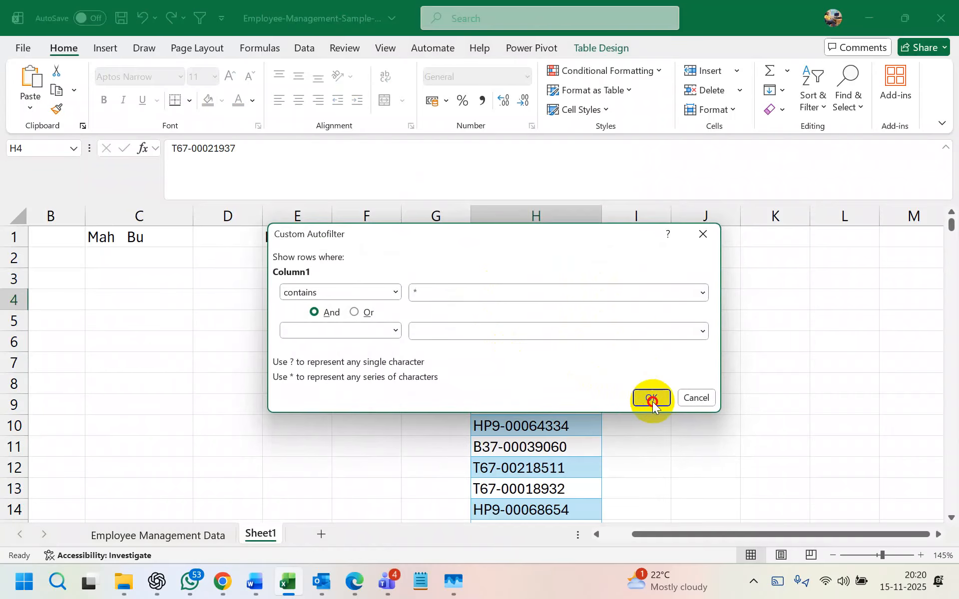
scroll(652, 401, down, 3)
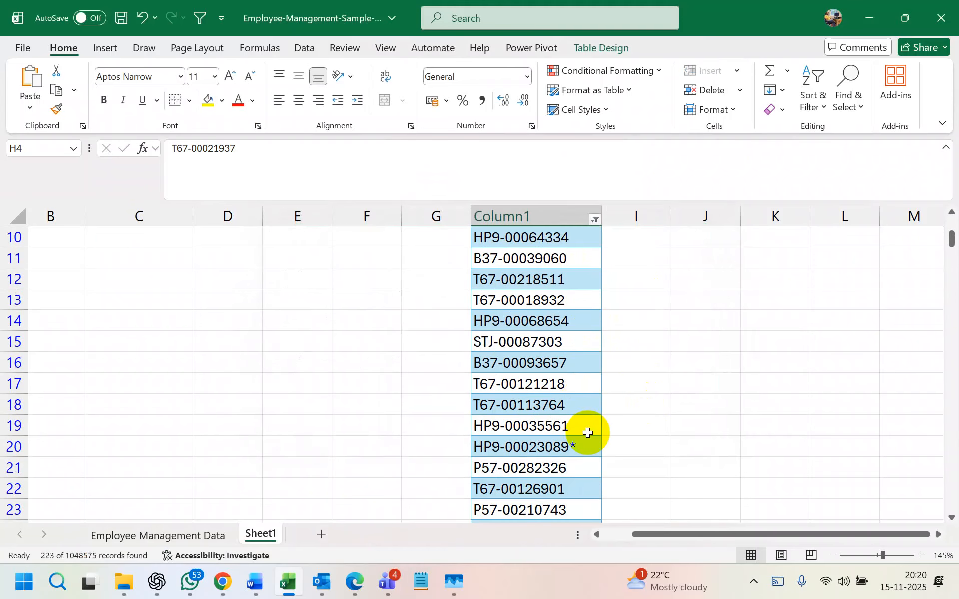
double_click(580, 447)
key(BackSpace)
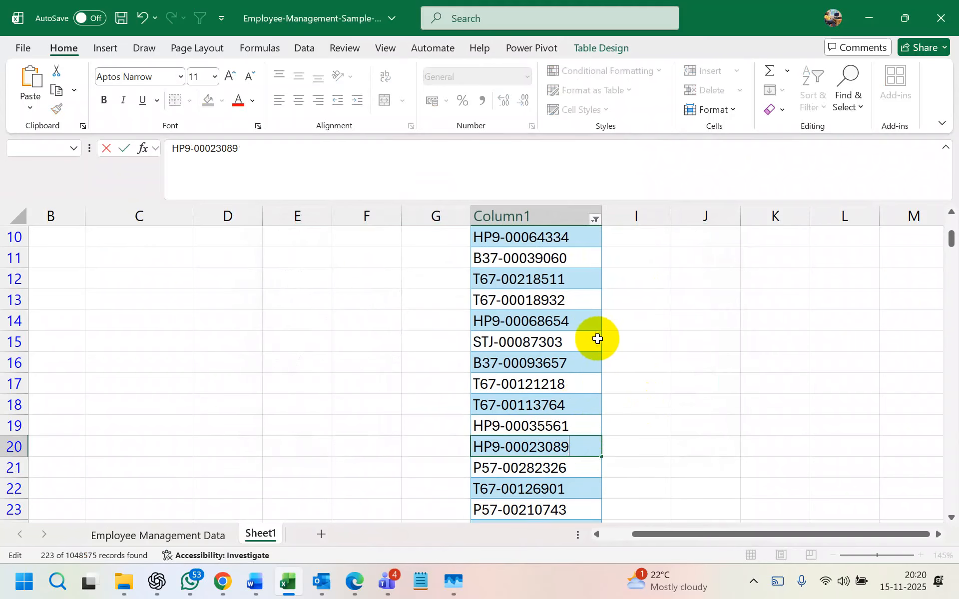
click(596, 220)
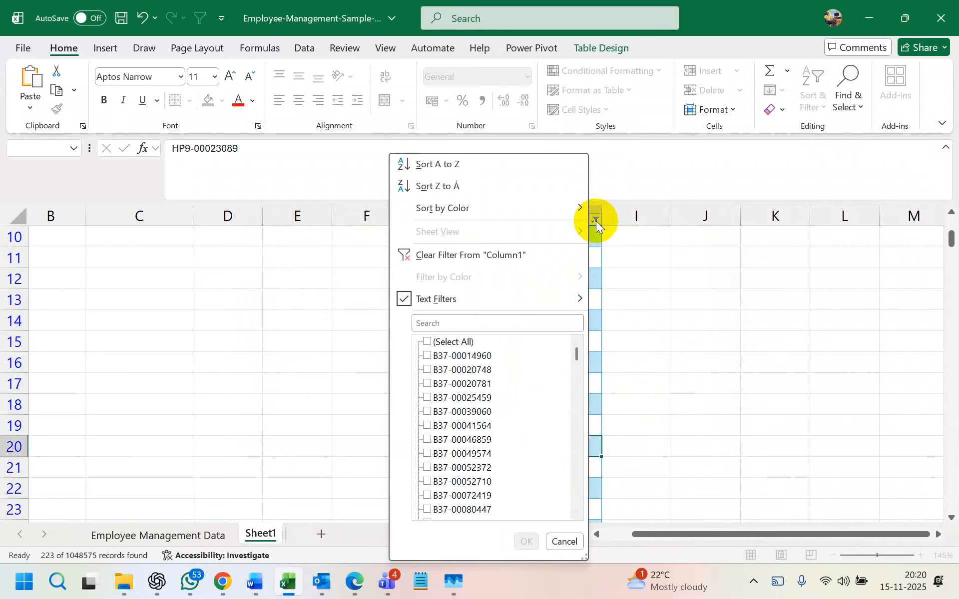
click(668, 310)
click(565, 295)
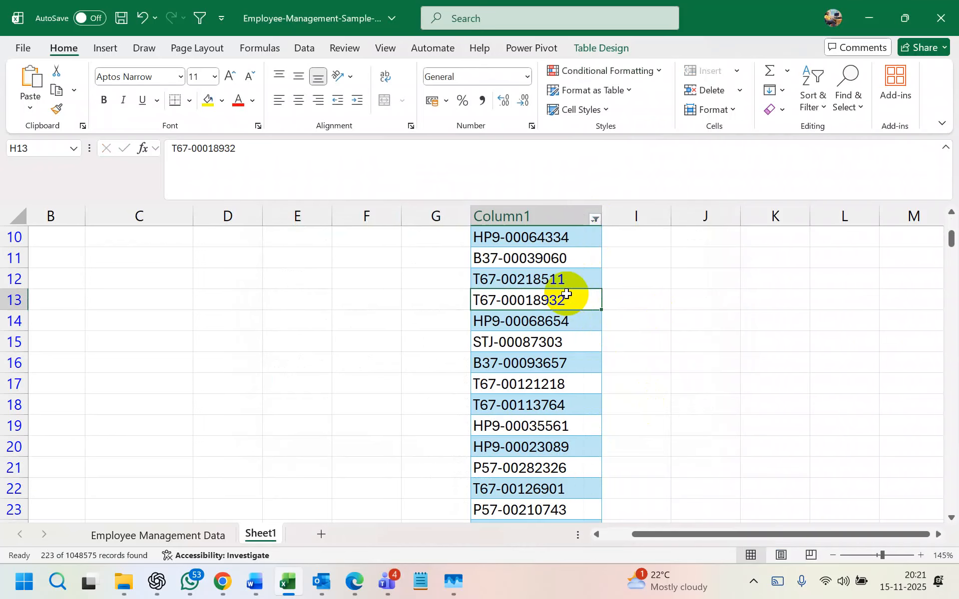
- Open Find and Replace on the Find tab and list all wildcard matches
key(ctrl+h)
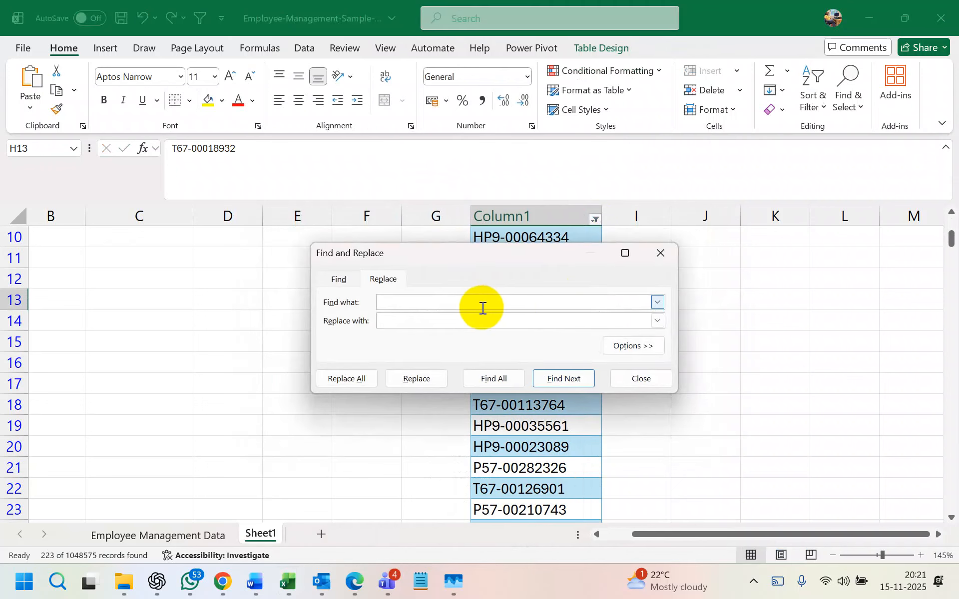
click(338, 279)
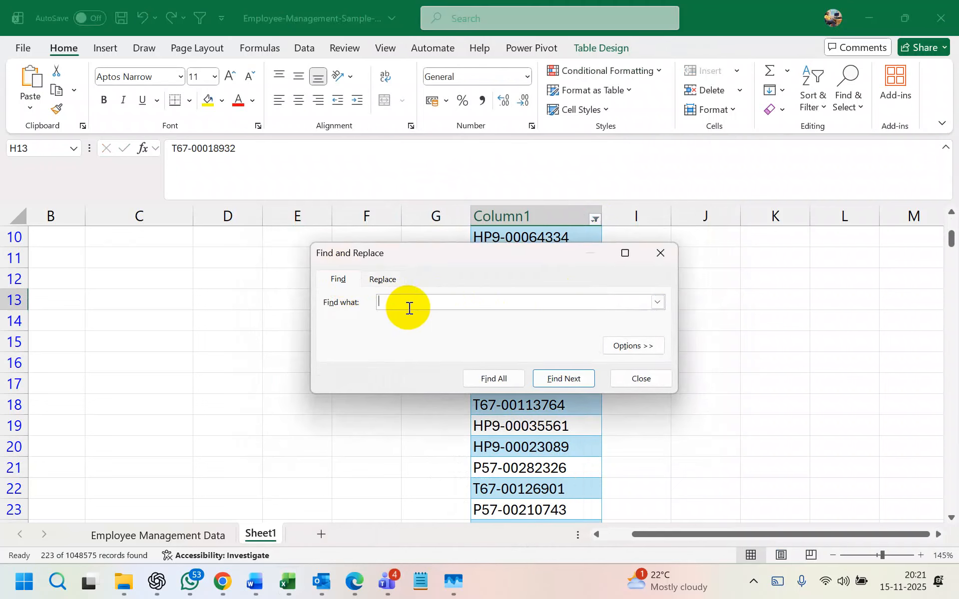
click(555, 379)
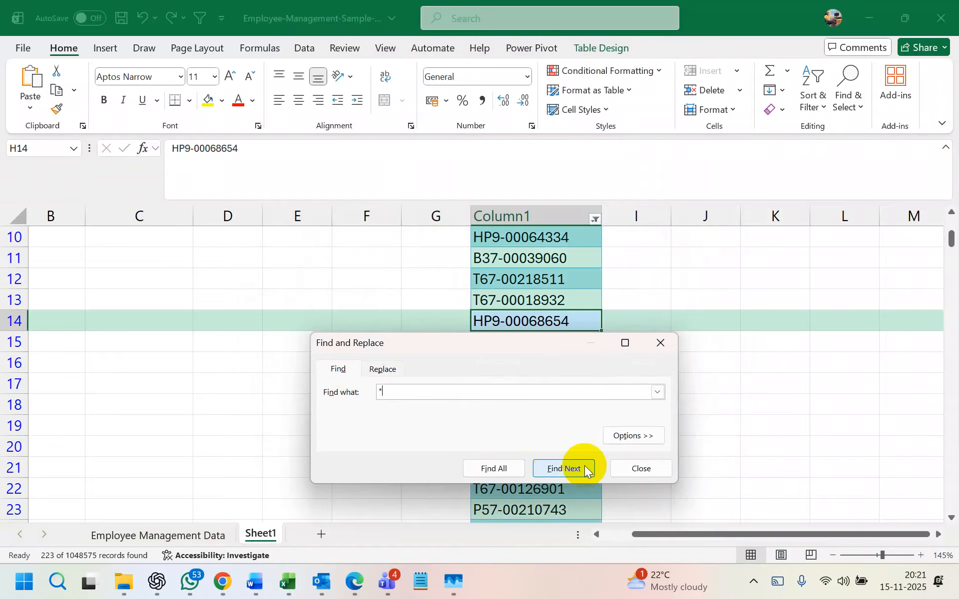
click(497, 468)
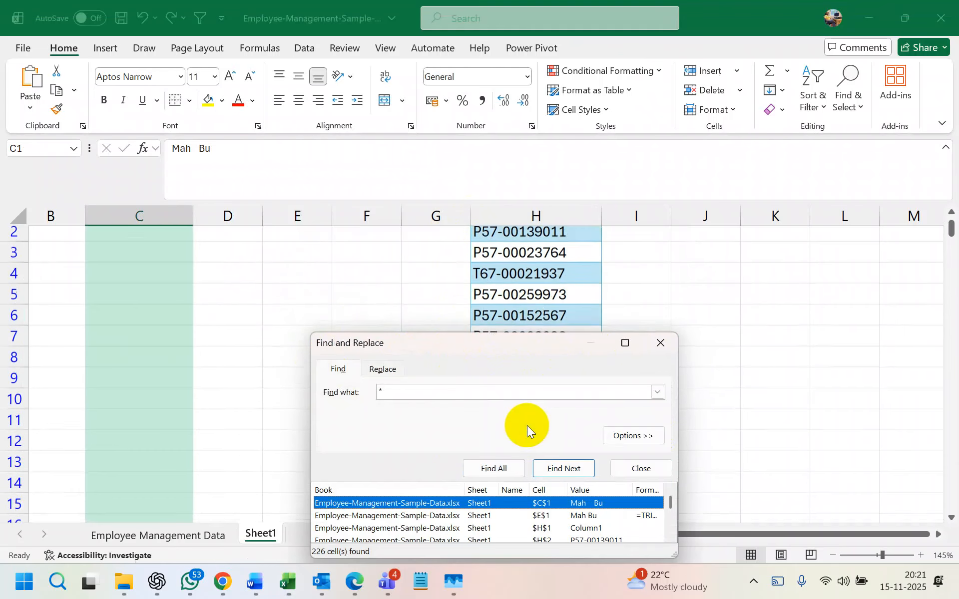
drag(432, 346, 150, 181)
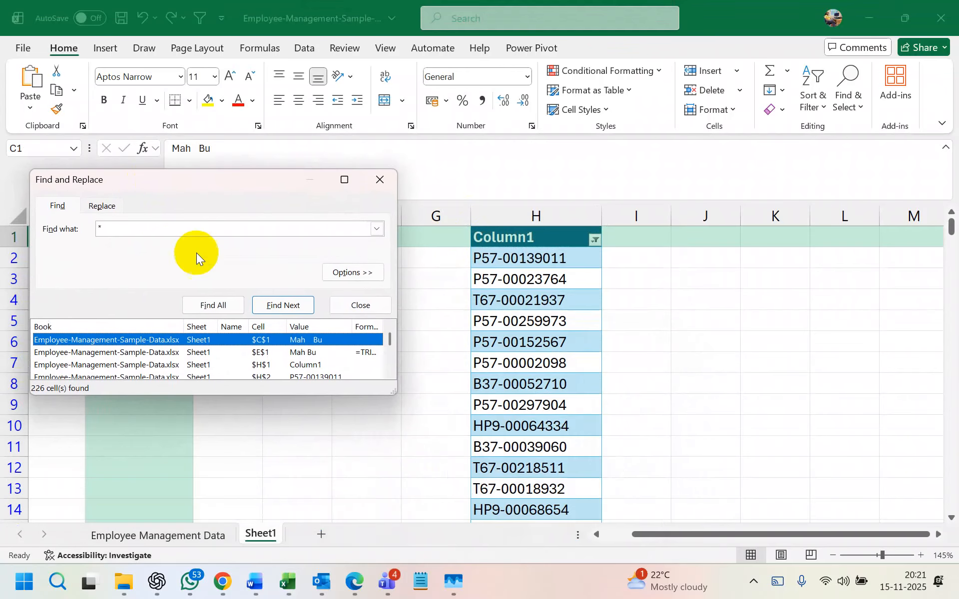
- Step through the remaining matches with Find Next, then close the dialog
click(281, 304)
click(282, 383)
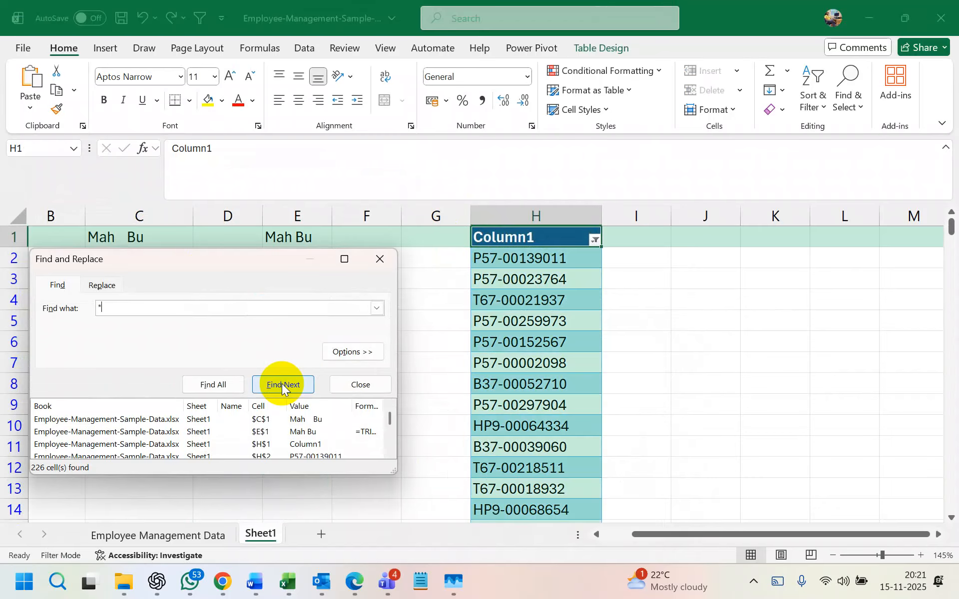
click(282, 384)
click(281, 383)
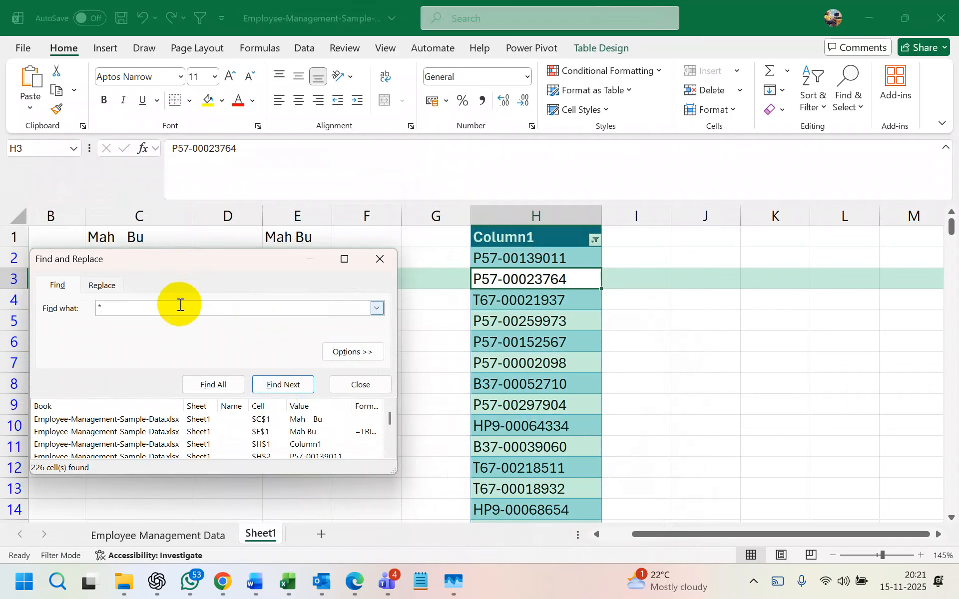
click(106, 290)
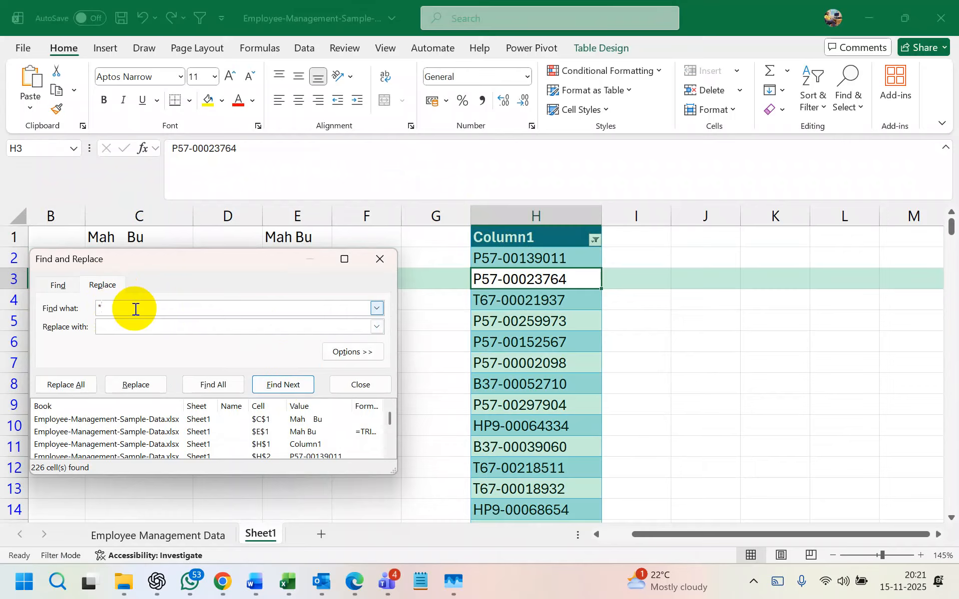
click(379, 258)
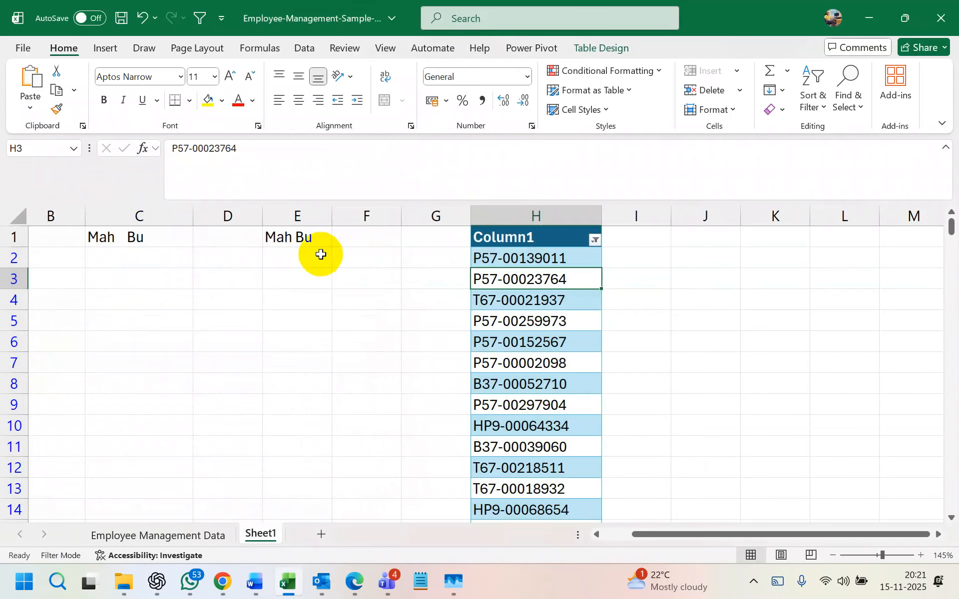
- Delete columns B through E so the Column1 ID table moves to column D
drag(316, 216, 235, 213)
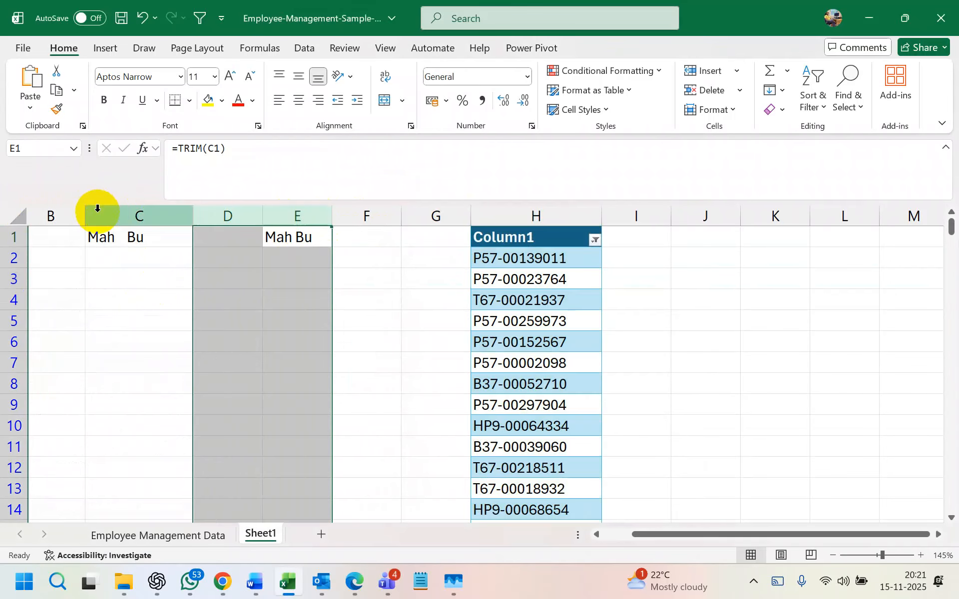
shift+click(55, 210)
right_click(68, 216)
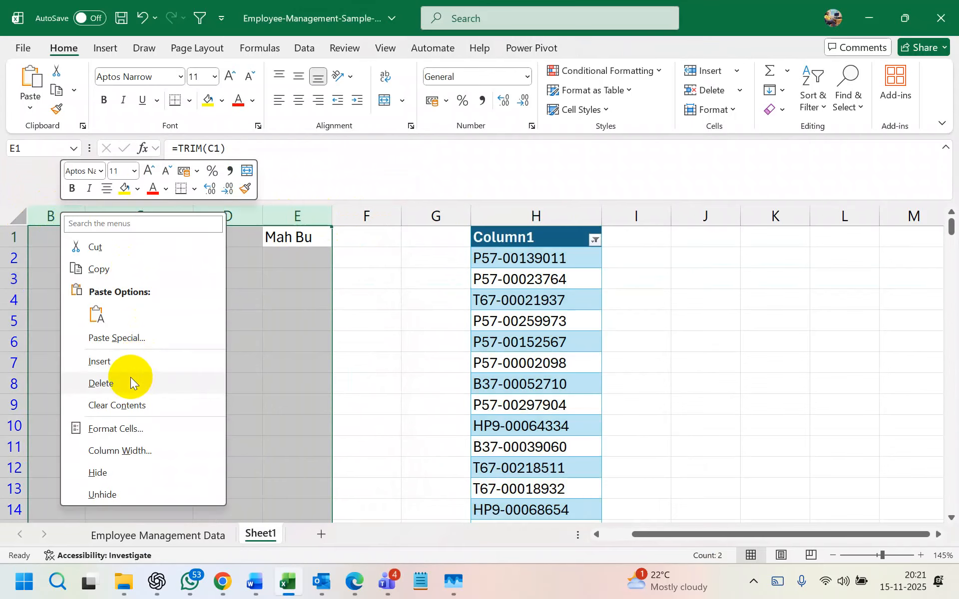
click(126, 379)
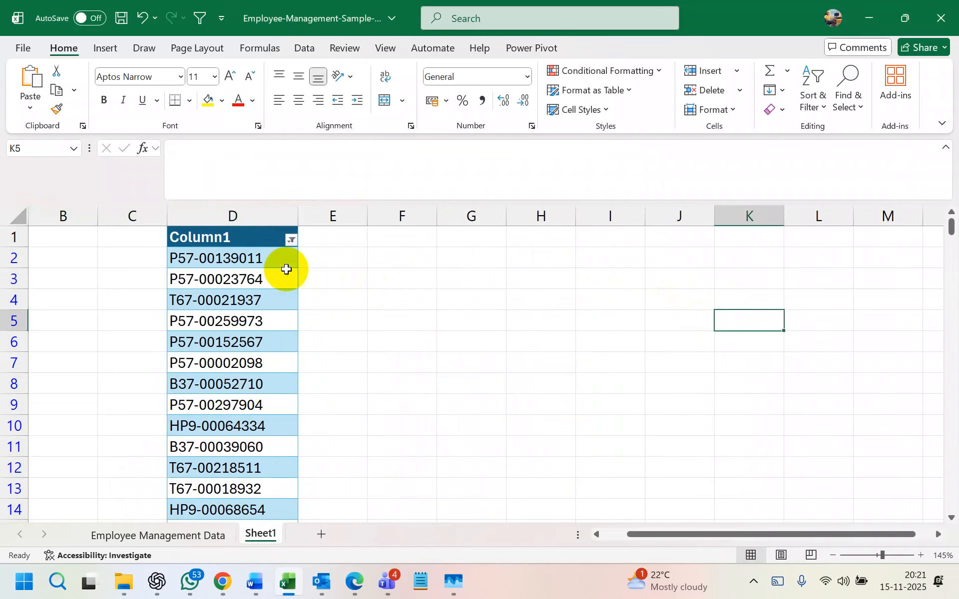
click(257, 287)
key(ctrl+f)
drag(213, 314, 544, 195)
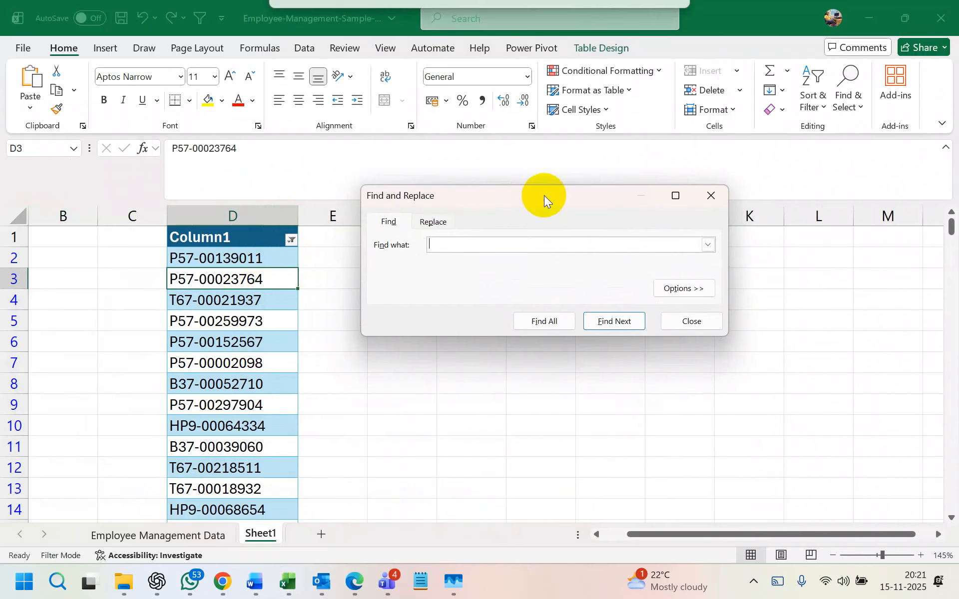
click(433, 221)
click(456, 242)
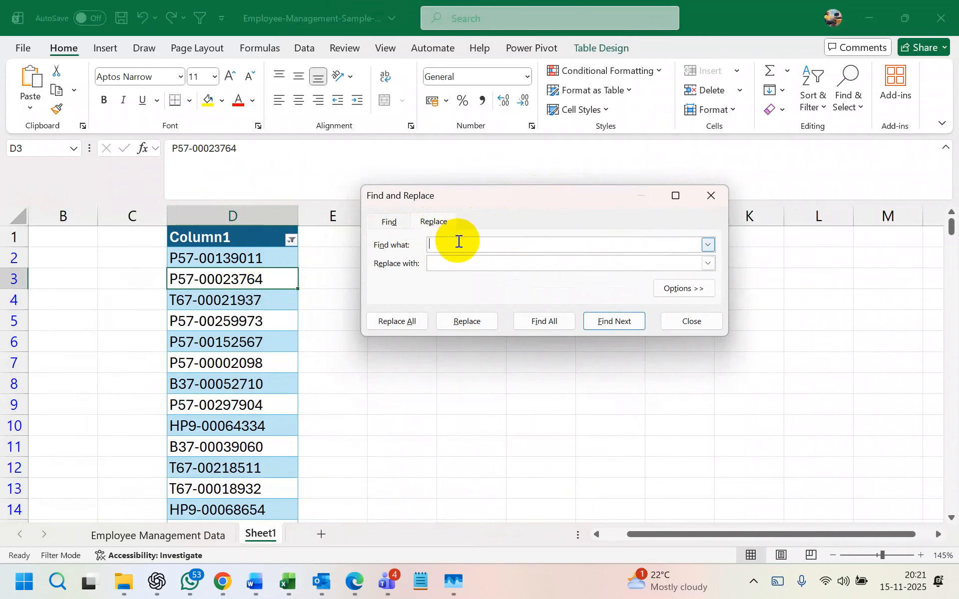
text(*)
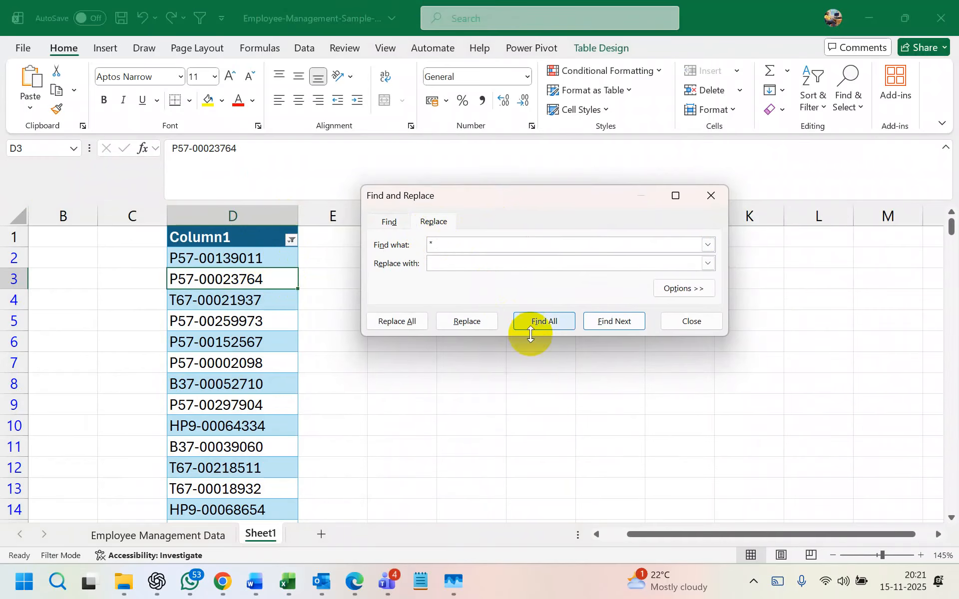
click(603, 320)
click(604, 321)
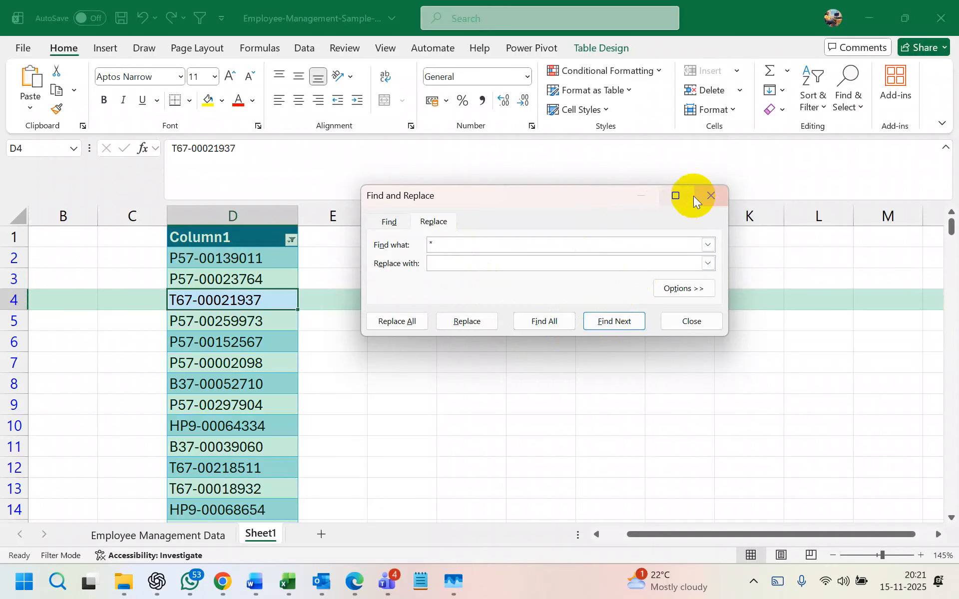
click(711, 195)
scroll(269, 373, down, 5)
scroll(268, 373, down, 10)
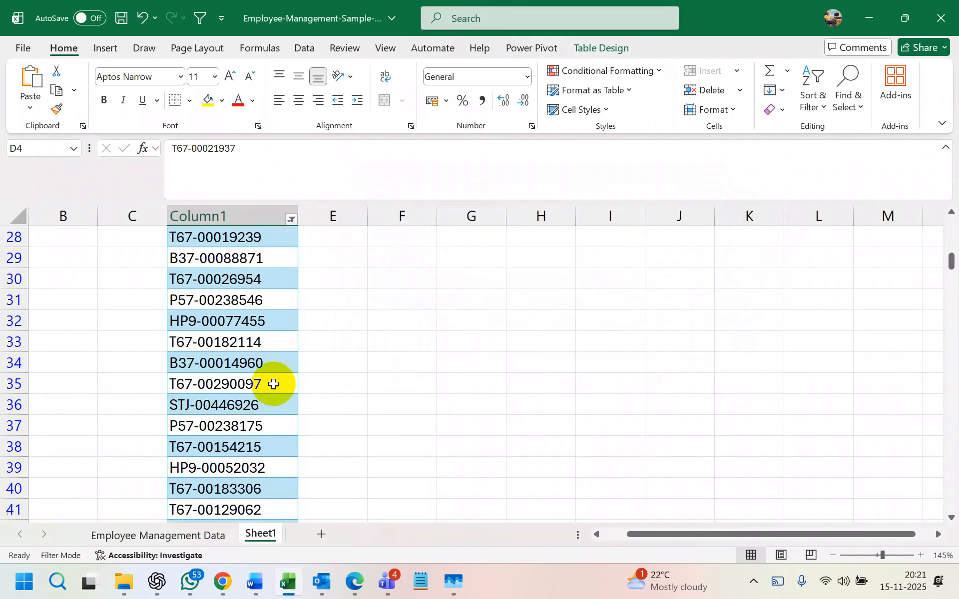
scroll(273, 384, down, 6)
scroll(274, 384, up, 20)
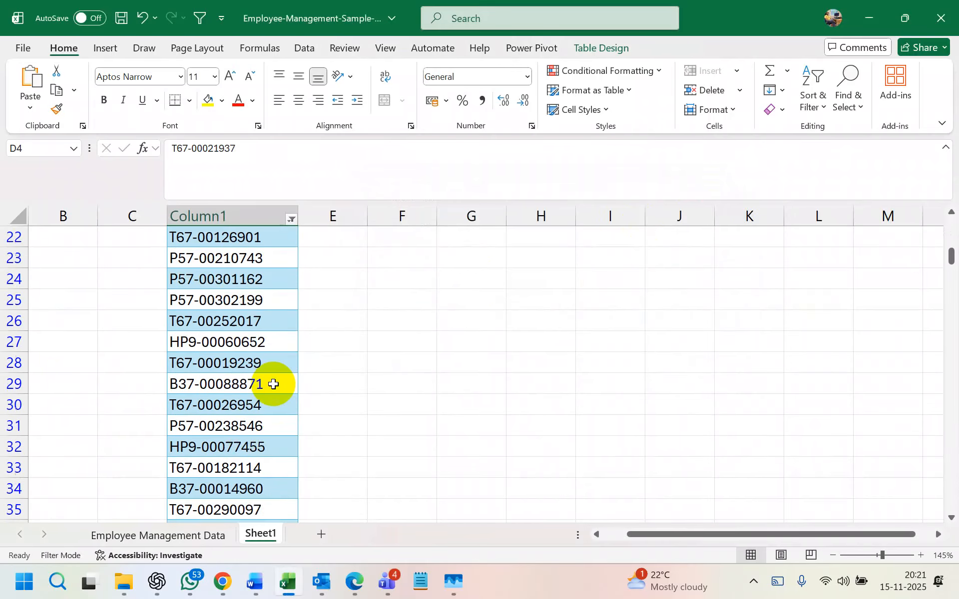
click(401, 342)
scroll(246, 370, down, 20)
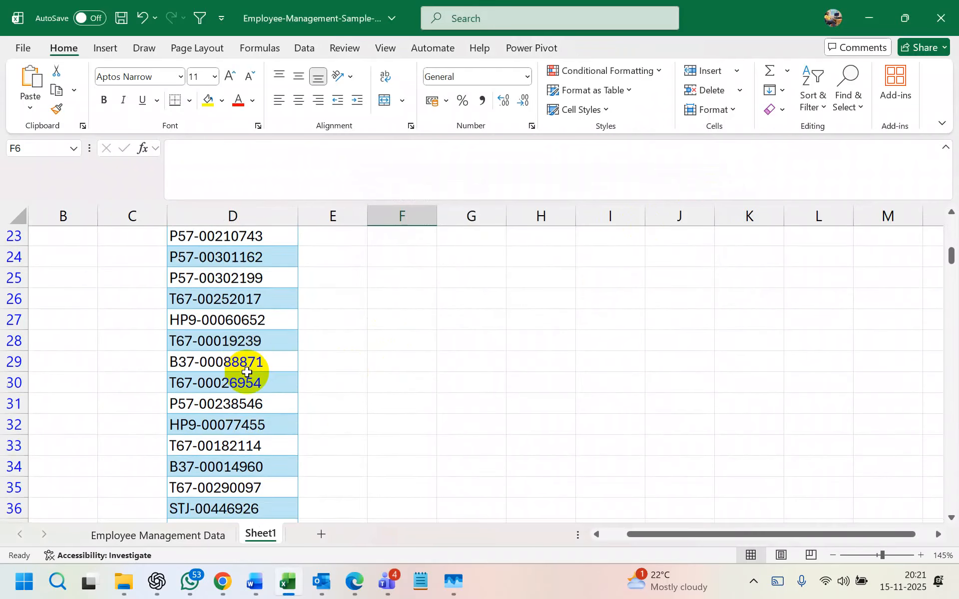
scroll(246, 372, up, 6)
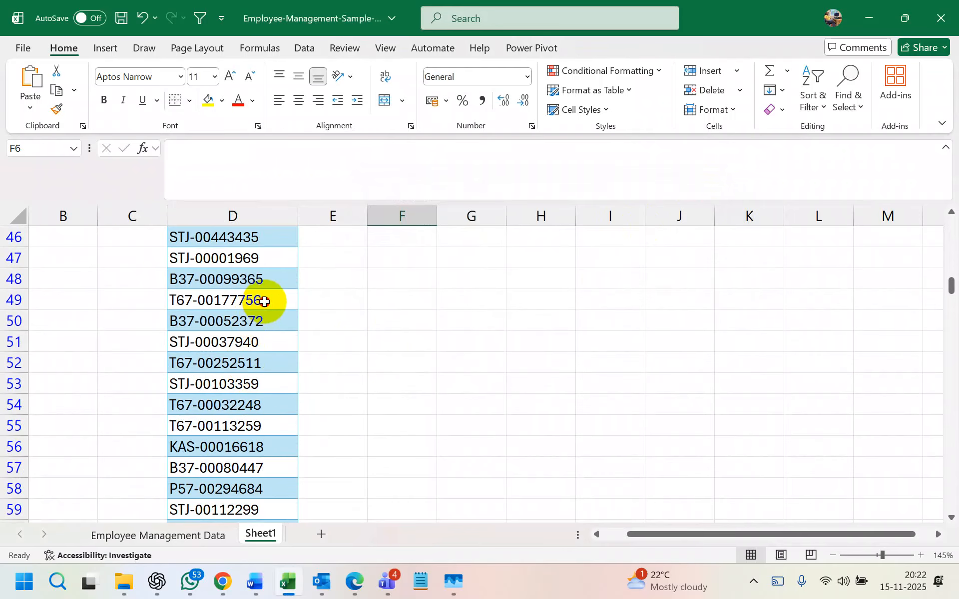
double_click(287, 309)
text(L)
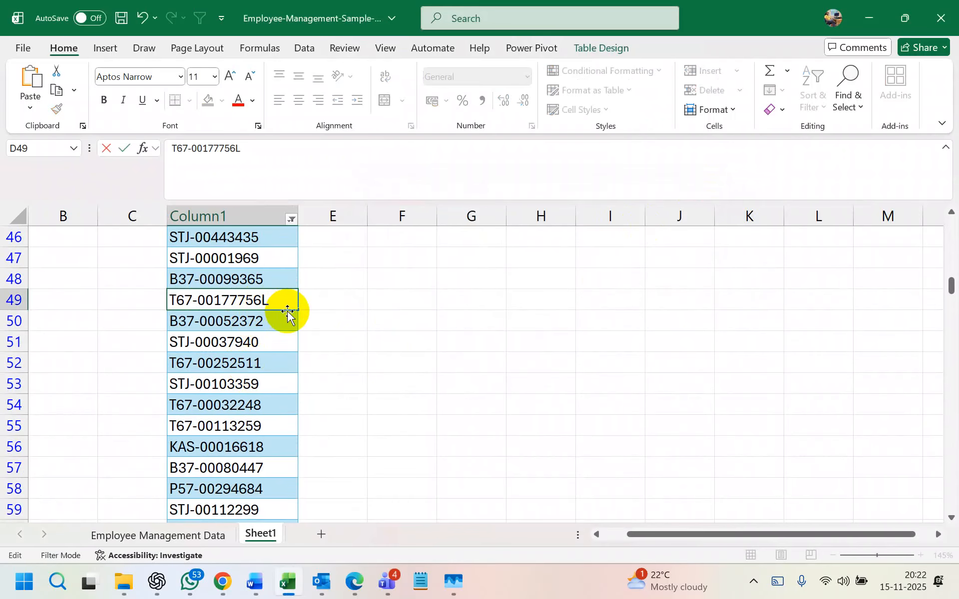
click(386, 318)
click(288, 252)
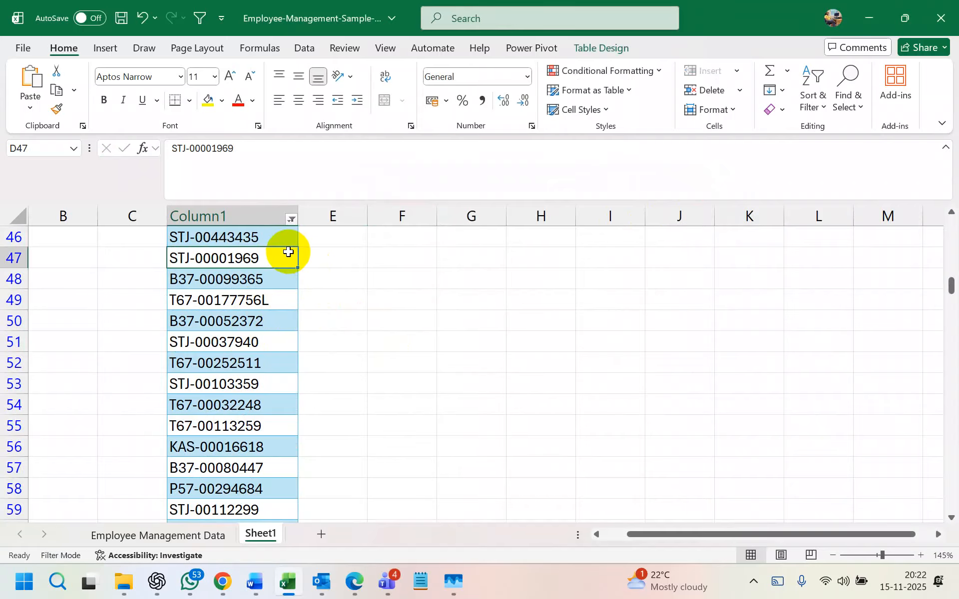
- Filter Column1 for IDs containing L, then undo to restore the full list
click(291, 219)
mouse_move(231, 308)
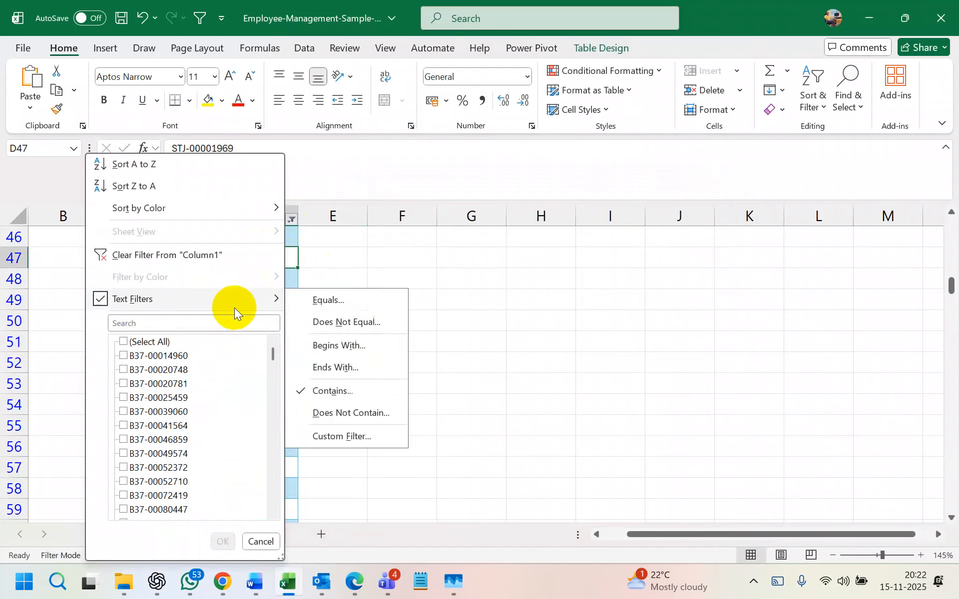
click(368, 390)
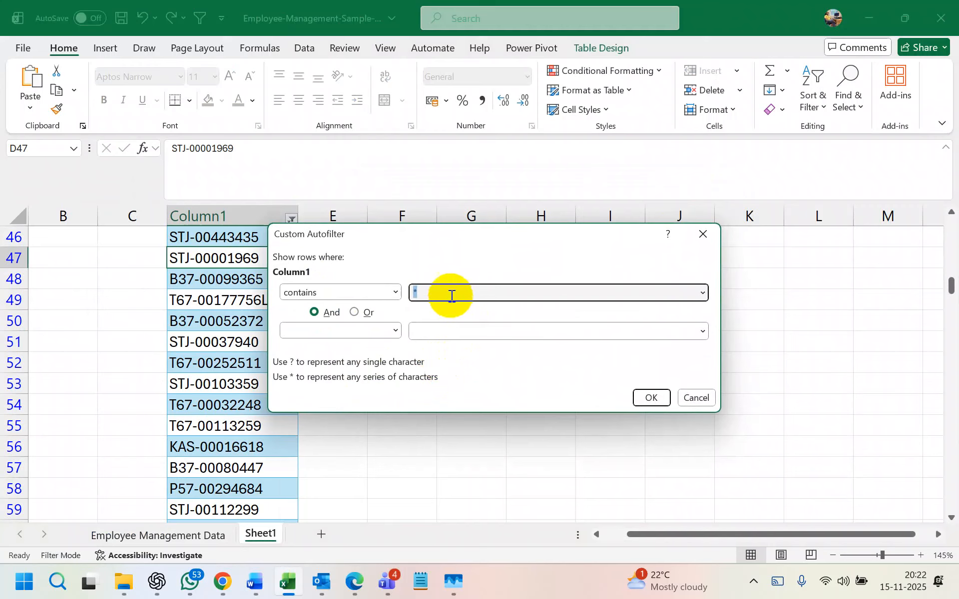
text(L)
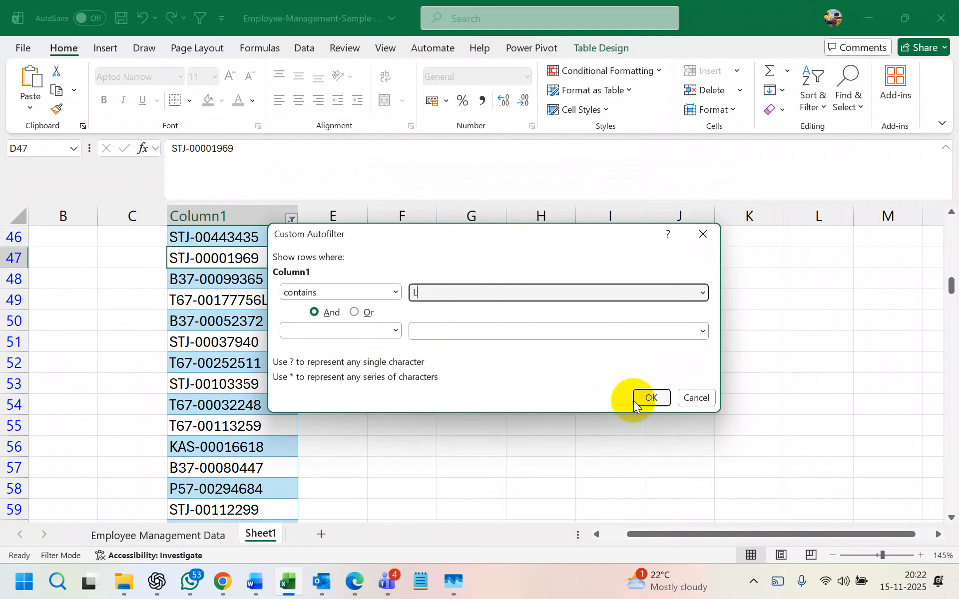
click(637, 399)
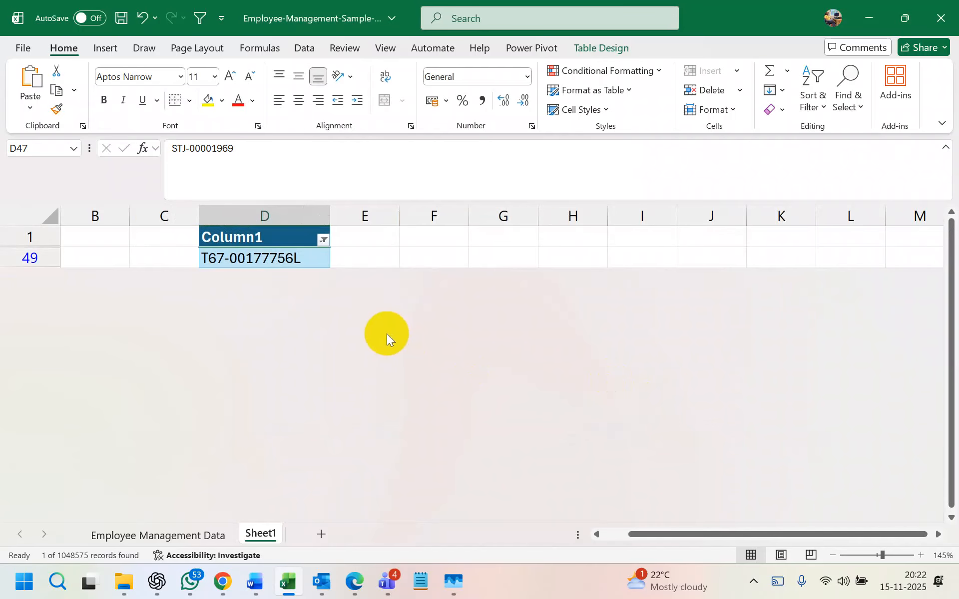
key(ctrl+z)
scroll(227, 334, up, 6)
scroll(227, 333, up, 5)
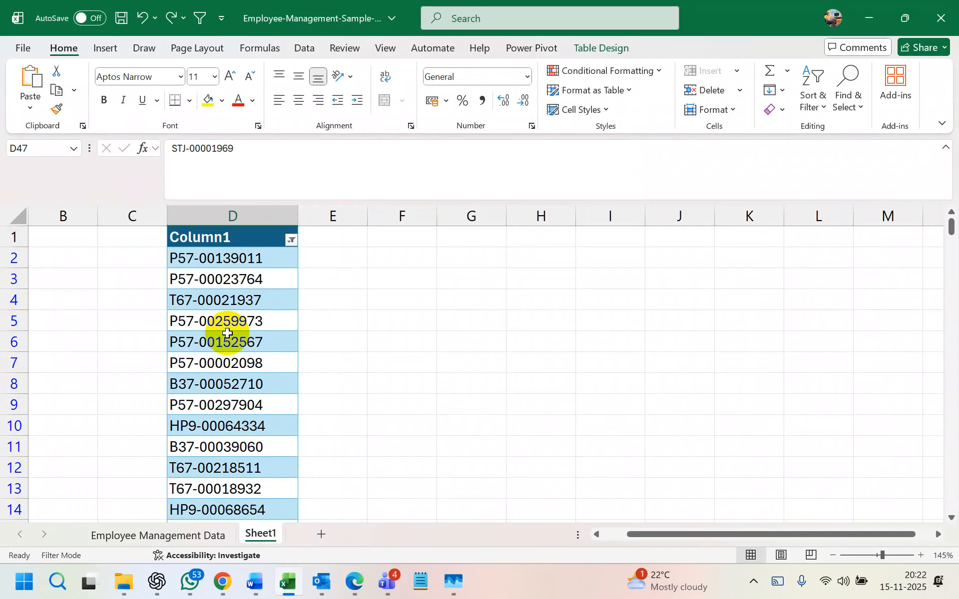
click(238, 298)
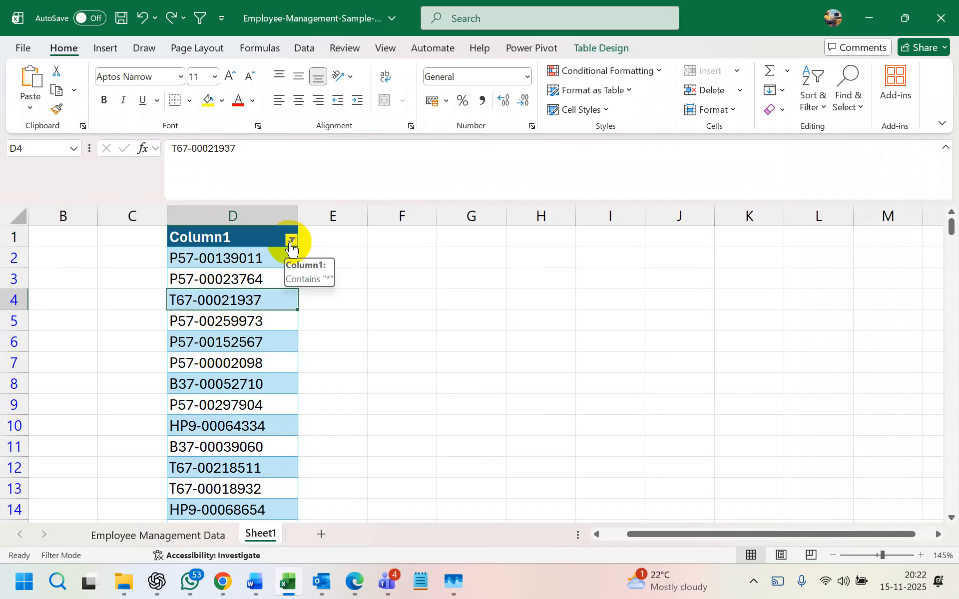
double_click(270, 304)
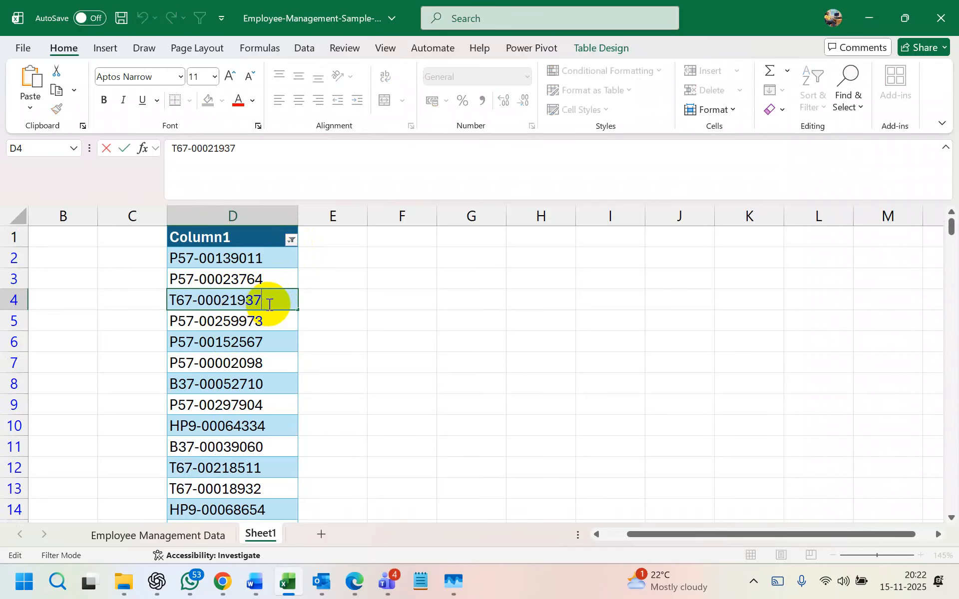
click(262, 302)
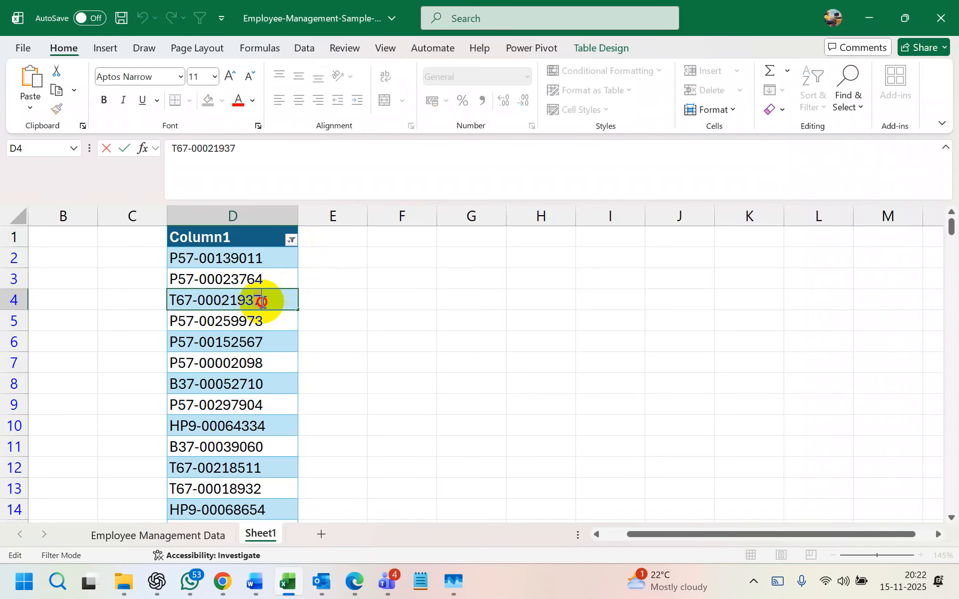
key(Escape)
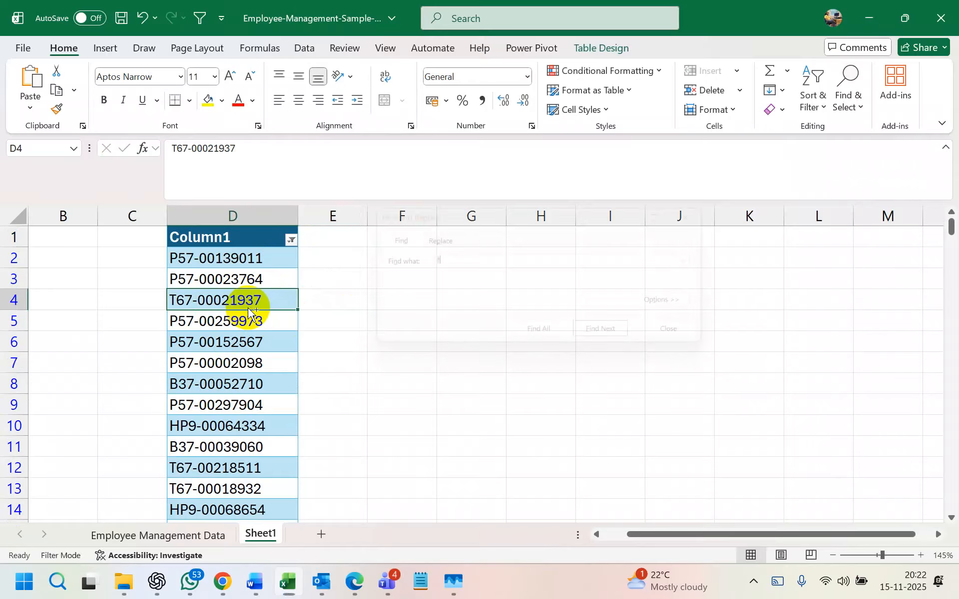
key(ctrl+f)
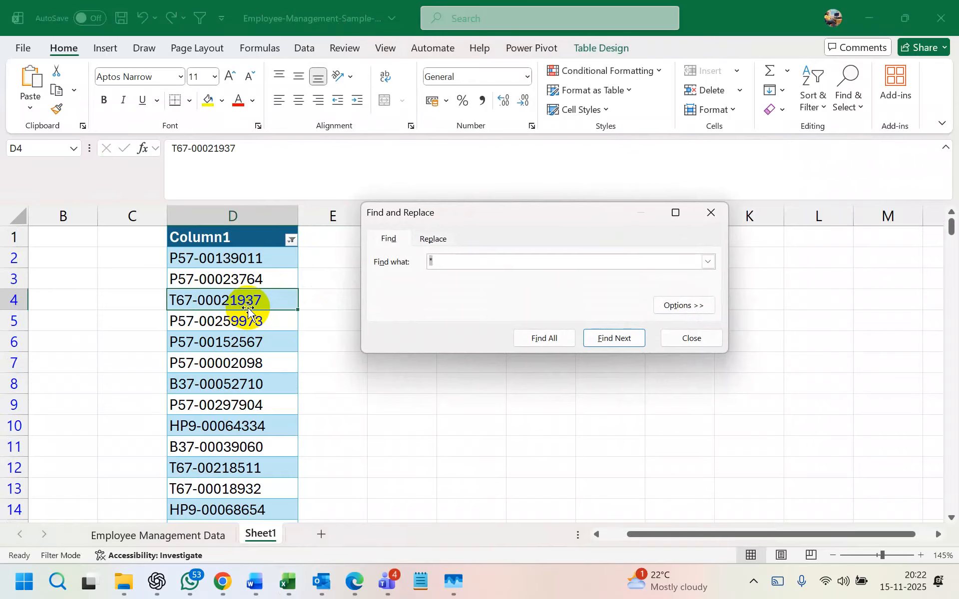
text(7)
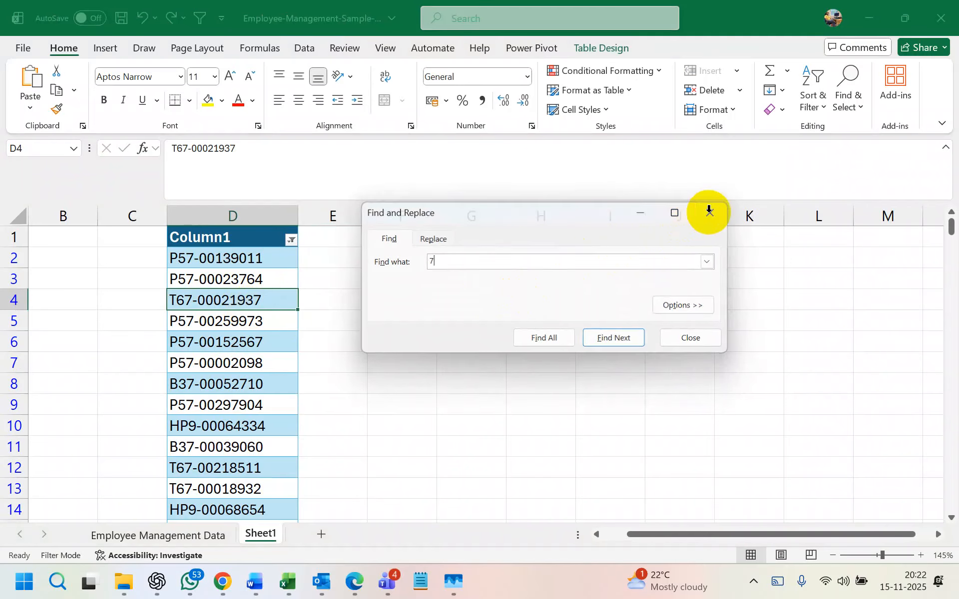
click(710, 212)
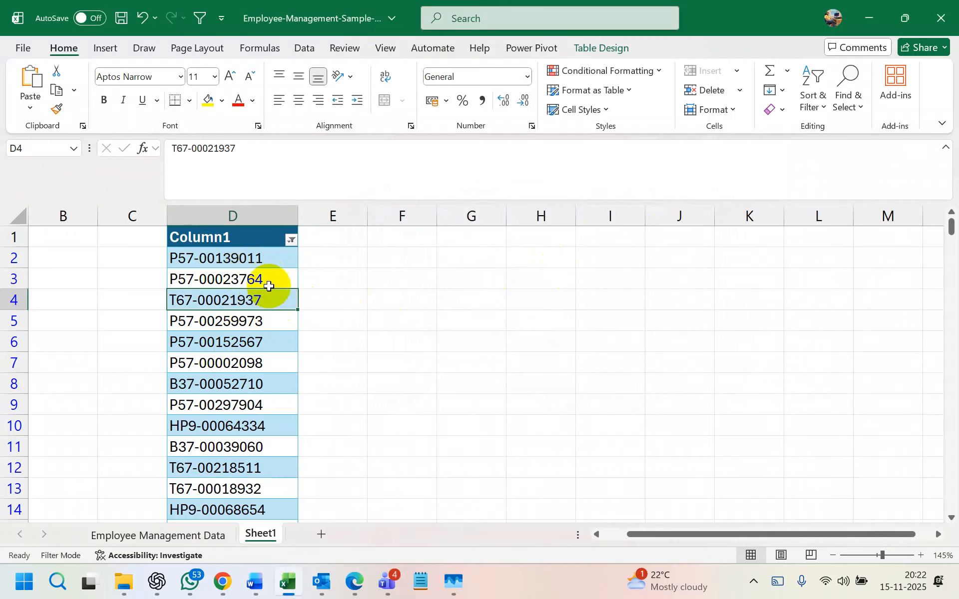
click(252, 261)
double_click(265, 259)
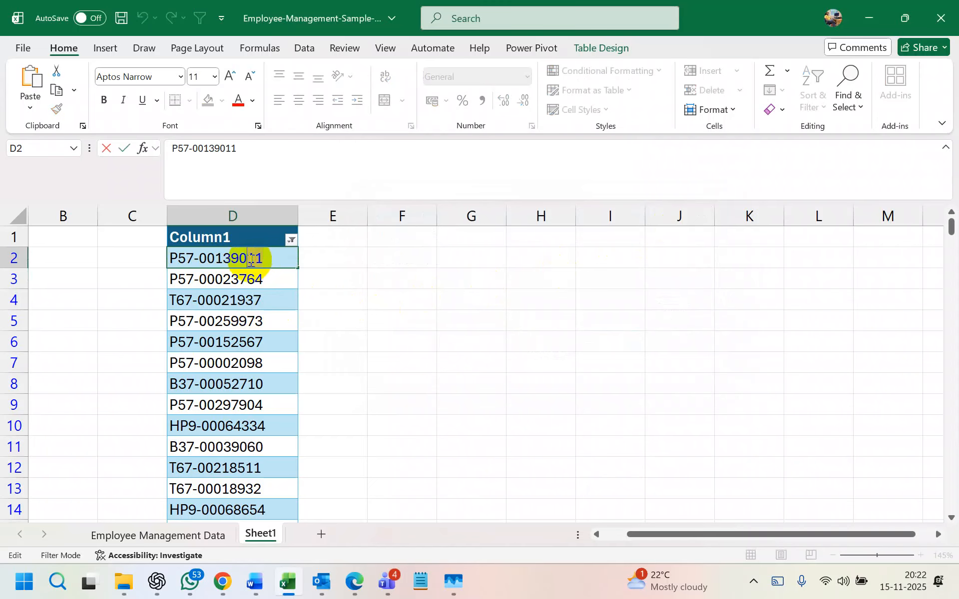
click(302, 315)
click(224, 323)
- Search for 11 and step through the matching IDs with Find Next
key(ctrl+f)
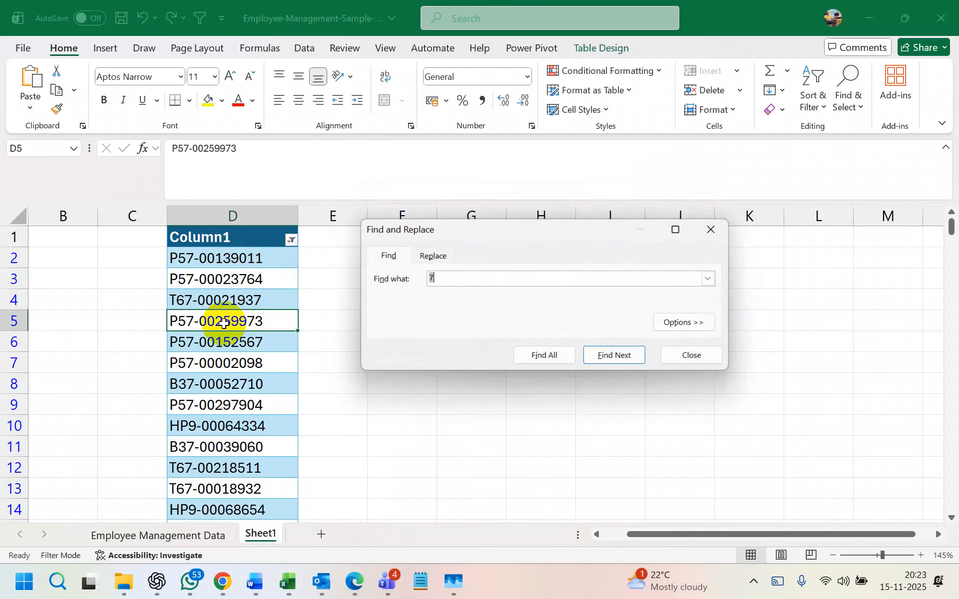
text(11)
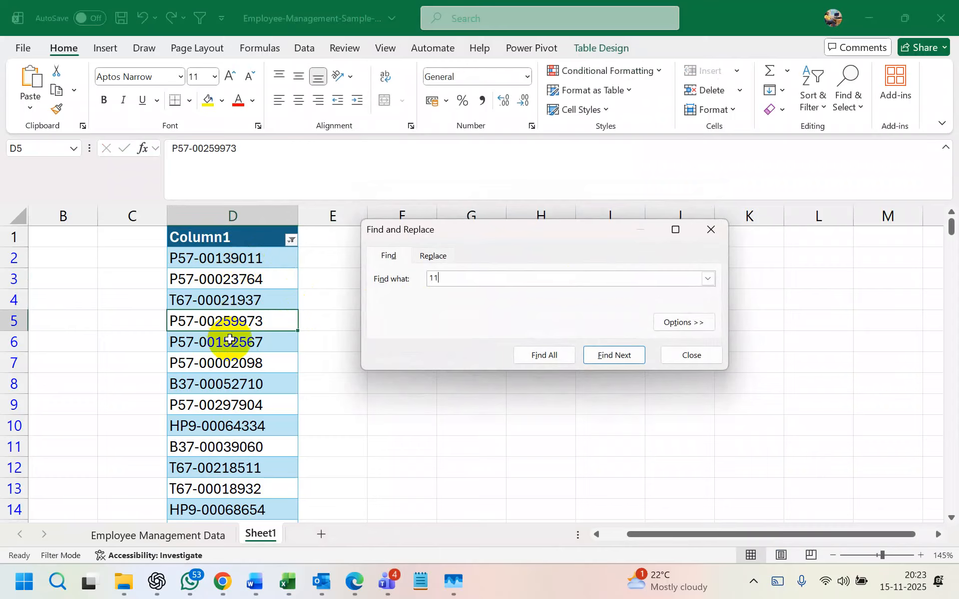
click(553, 357)
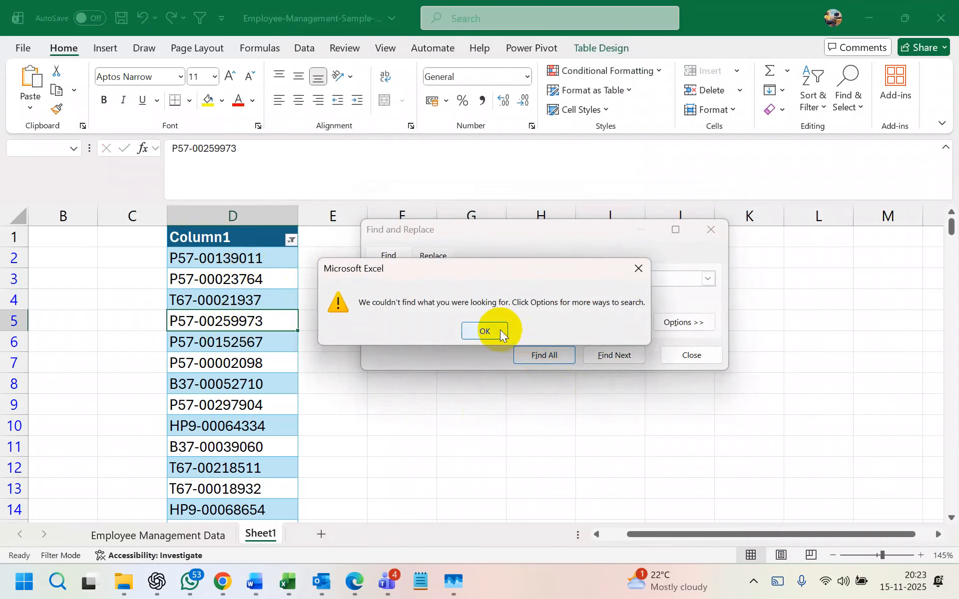
click(483, 331)
click(607, 356)
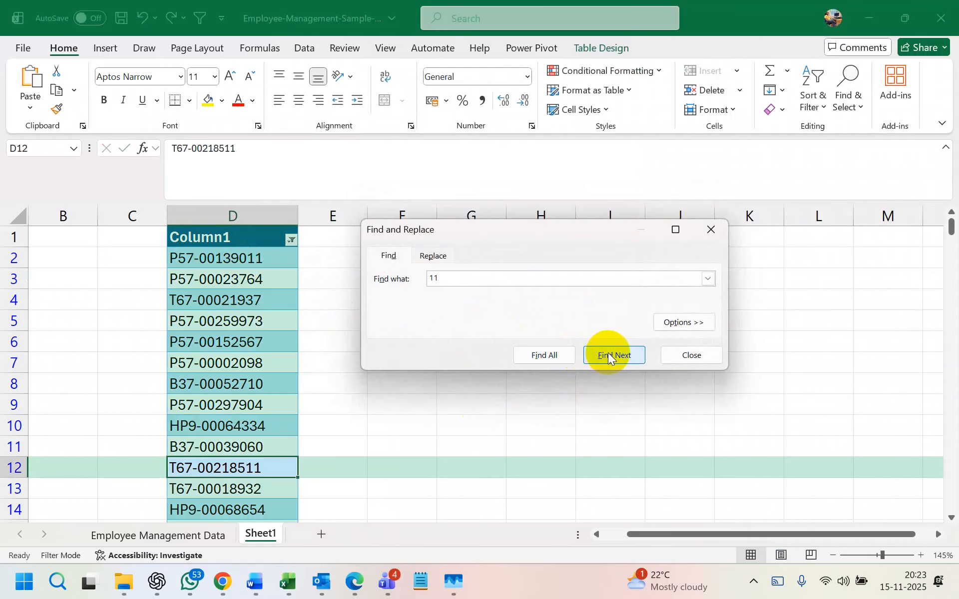
click(608, 356)
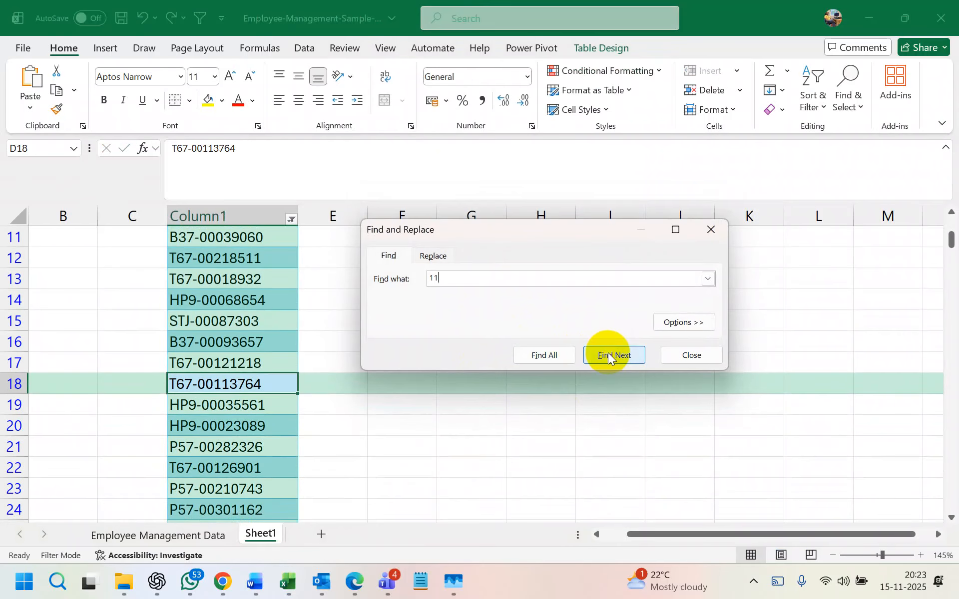
click(607, 354)
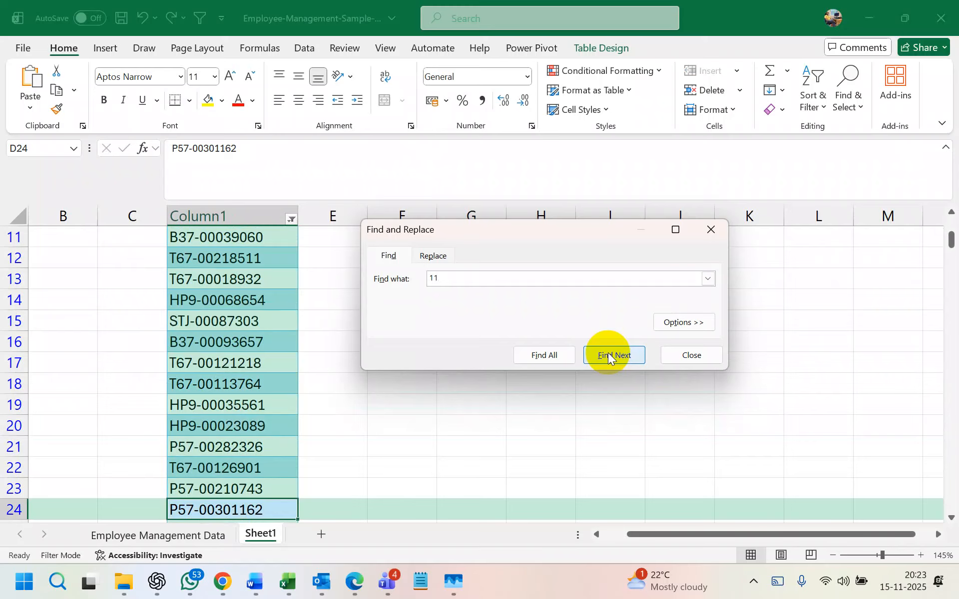
click(607, 353)
click(559, 355)
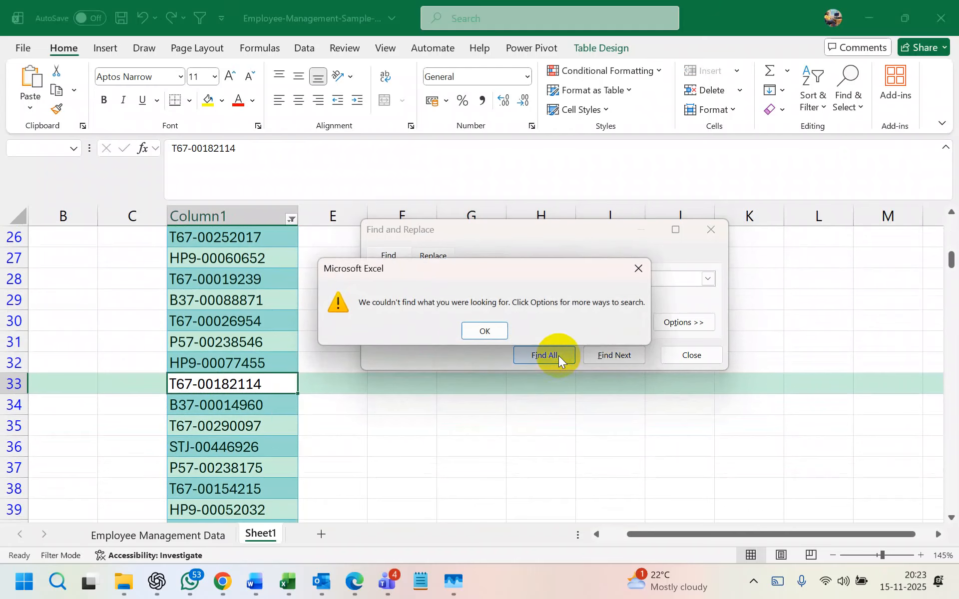
- Dismiss the not-found warnings and continue to the next IDs containing 11
click(502, 336)
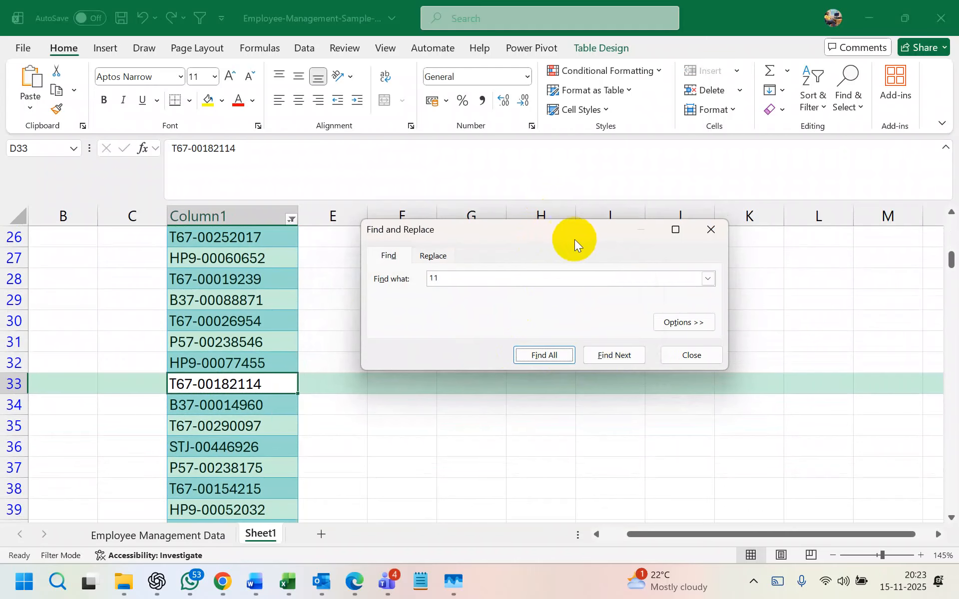
click(549, 354)
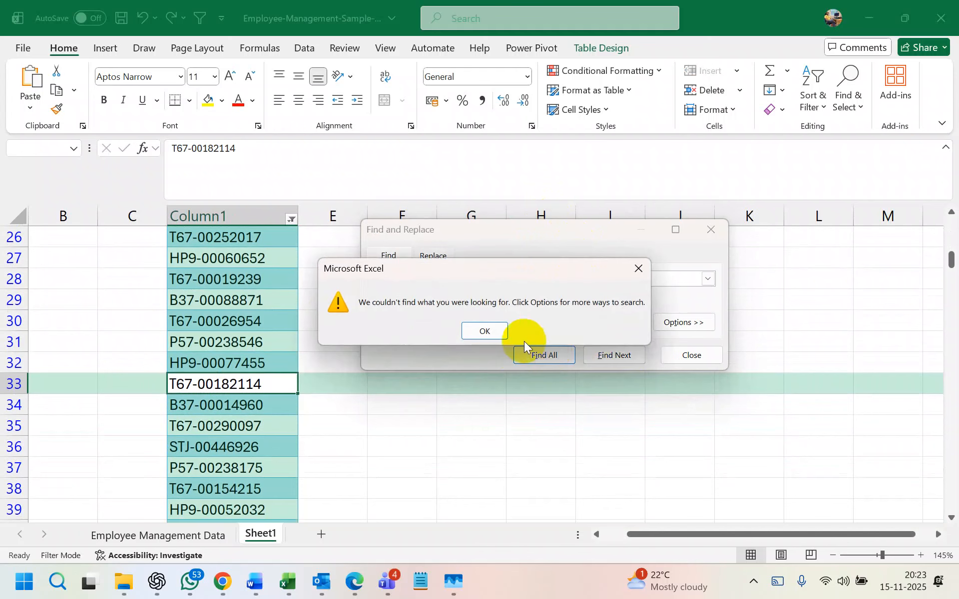
click(502, 331)
click(601, 357)
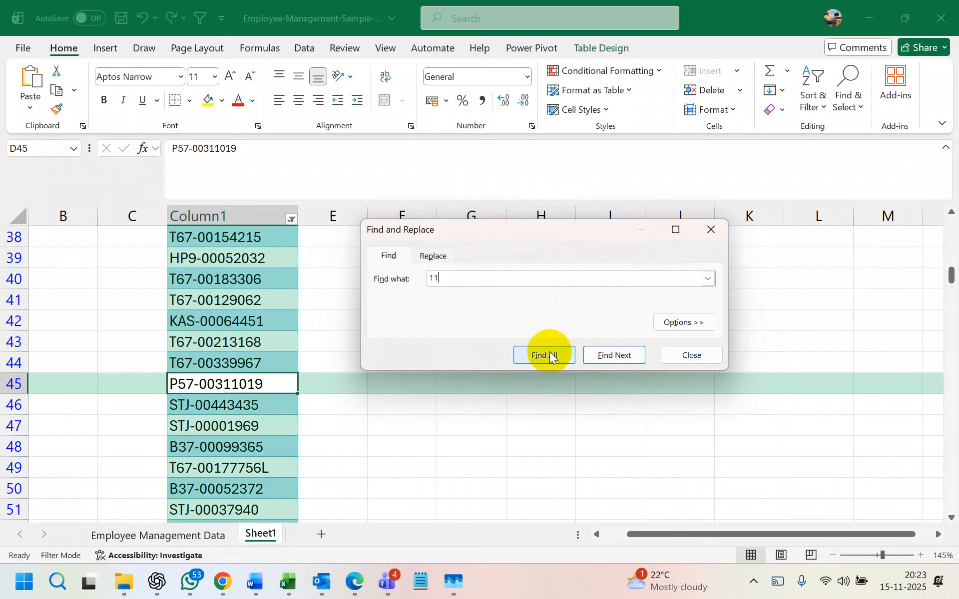
click(605, 358)
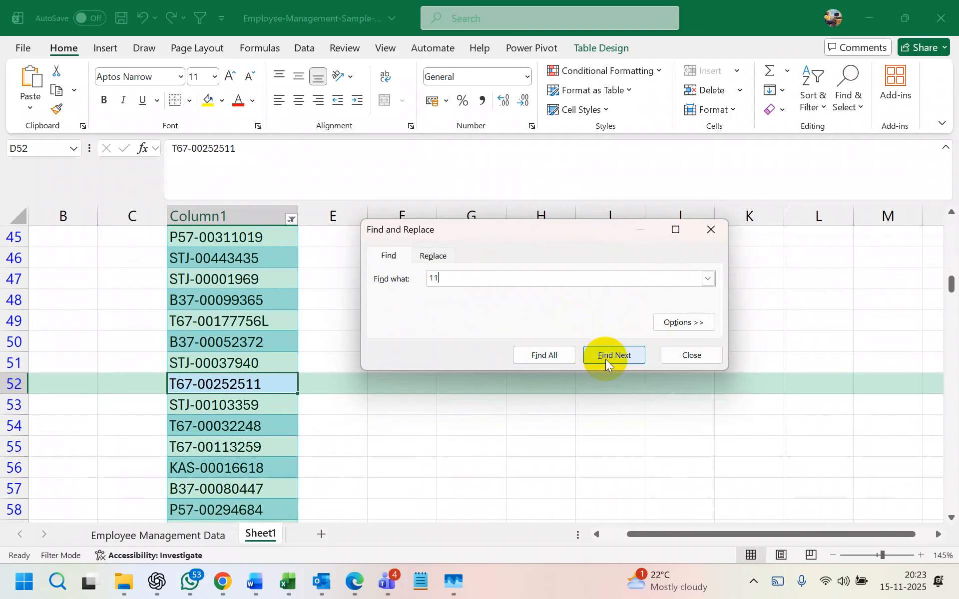
click(605, 359)
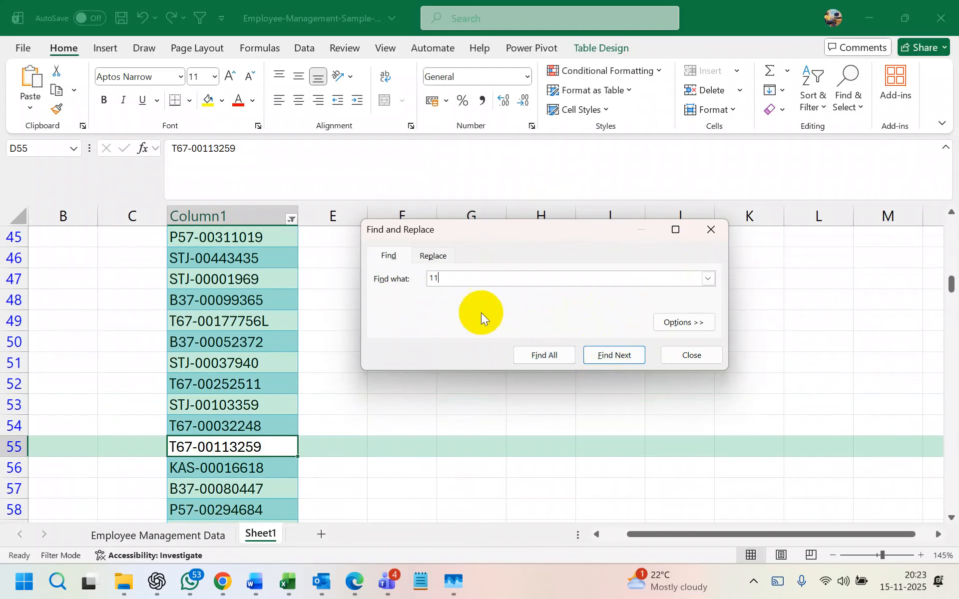
- Close the Find and Replace dialog and return to the top of the ID column
click(433, 260)
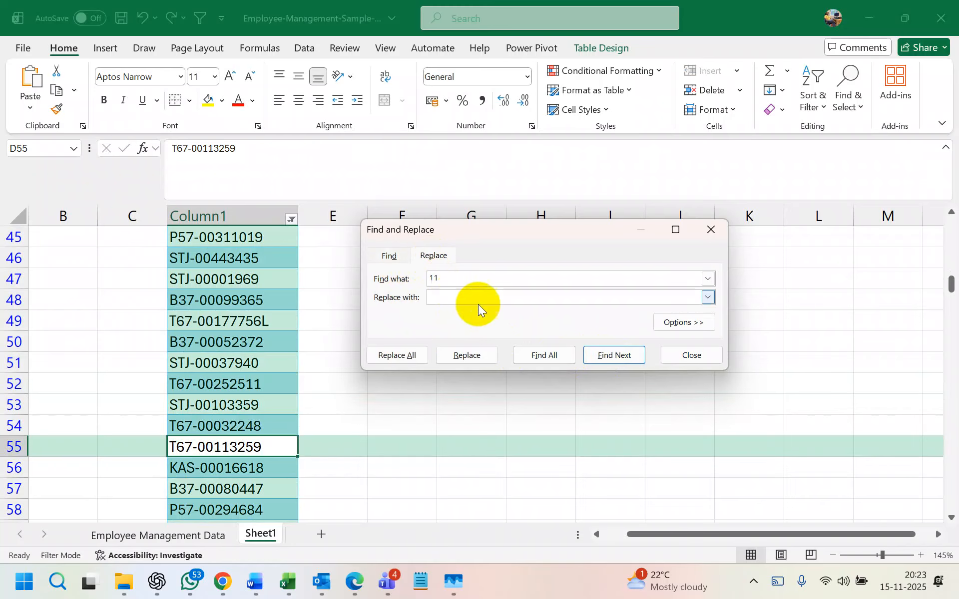
click(538, 356)
click(485, 331)
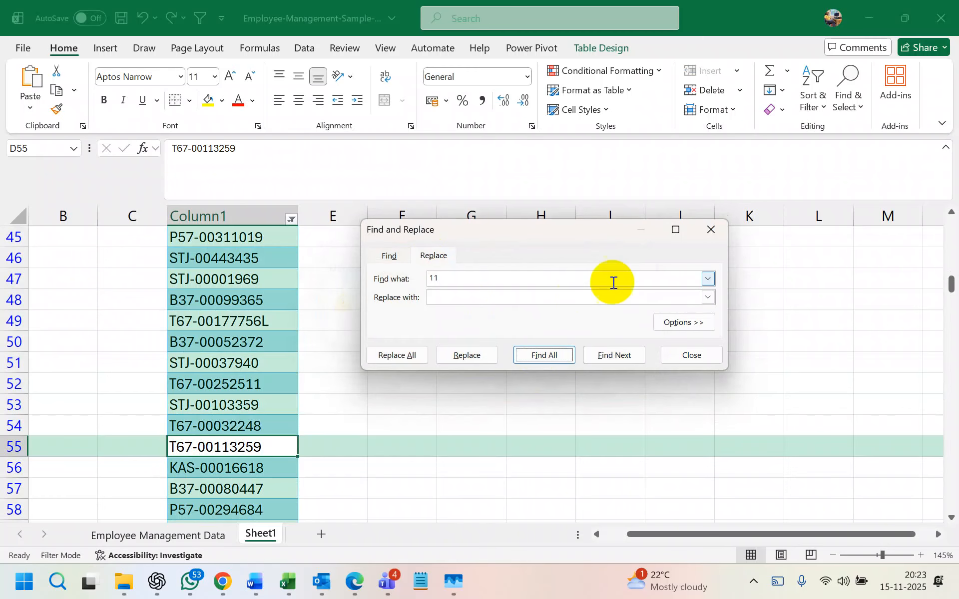
click(710, 230)
scroll(181, 394, up, 3)
scroll(181, 395, up, 12)
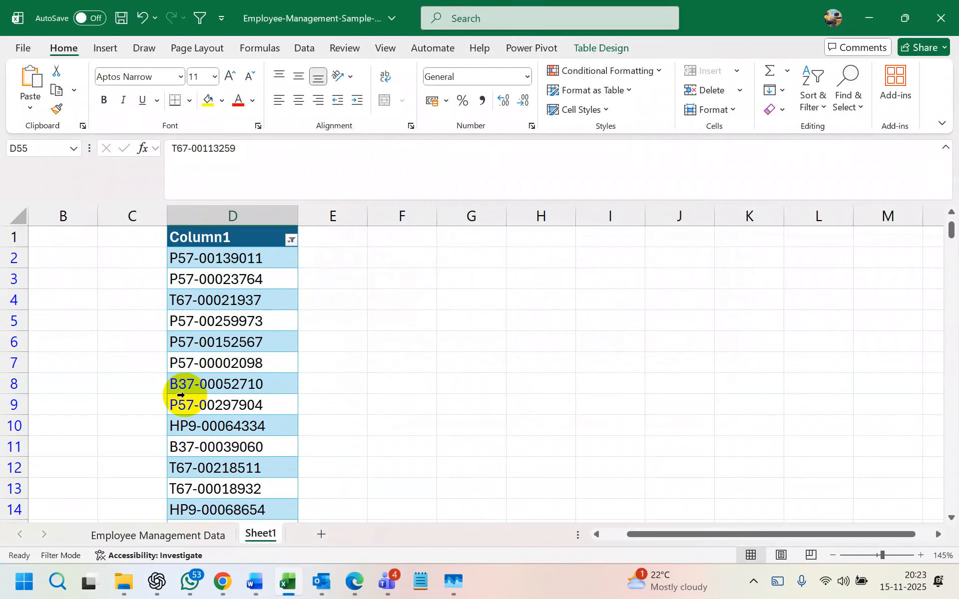
click(227, 305)
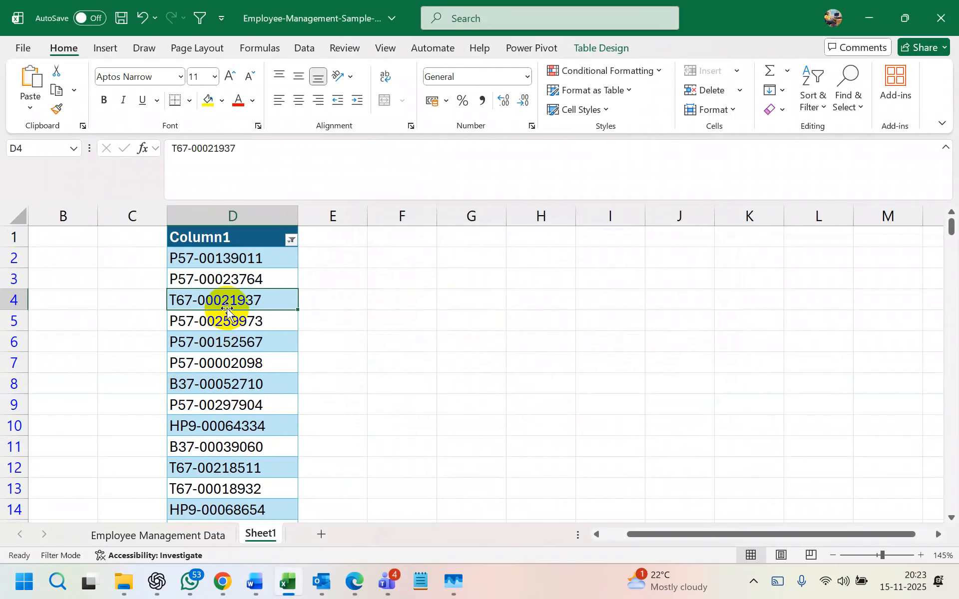
- Switch to Word's Document1 and scroll through the cover letter
mouse_move(253, 582)
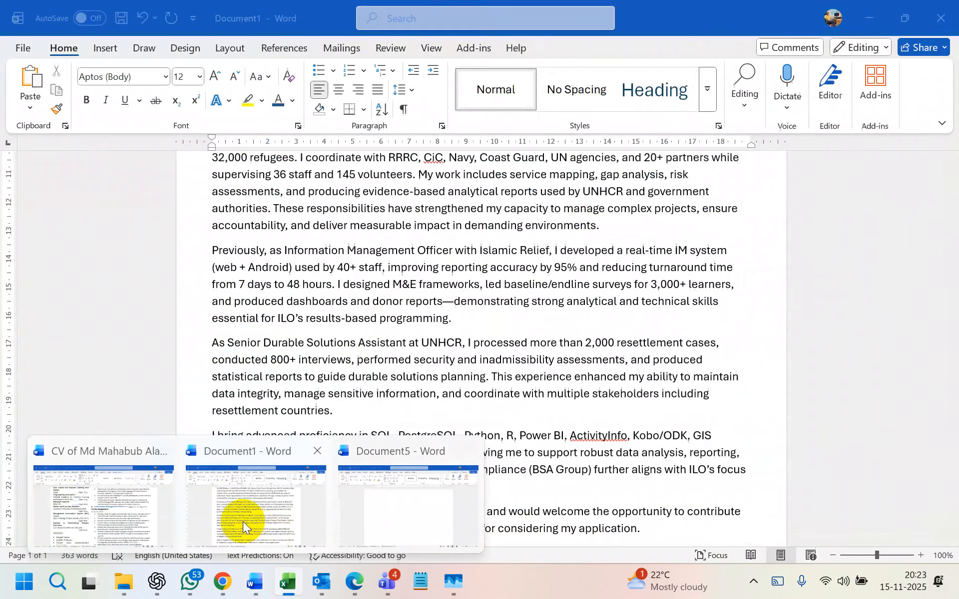
click(243, 521)
scroll(402, 320, up, 7)
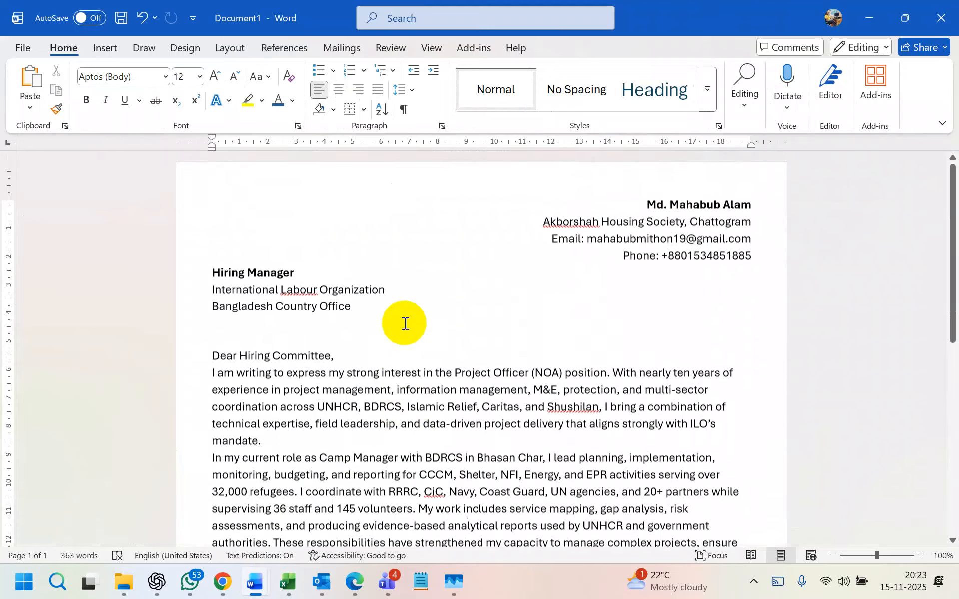
scroll(405, 324, down, 1)
click(458, 336)
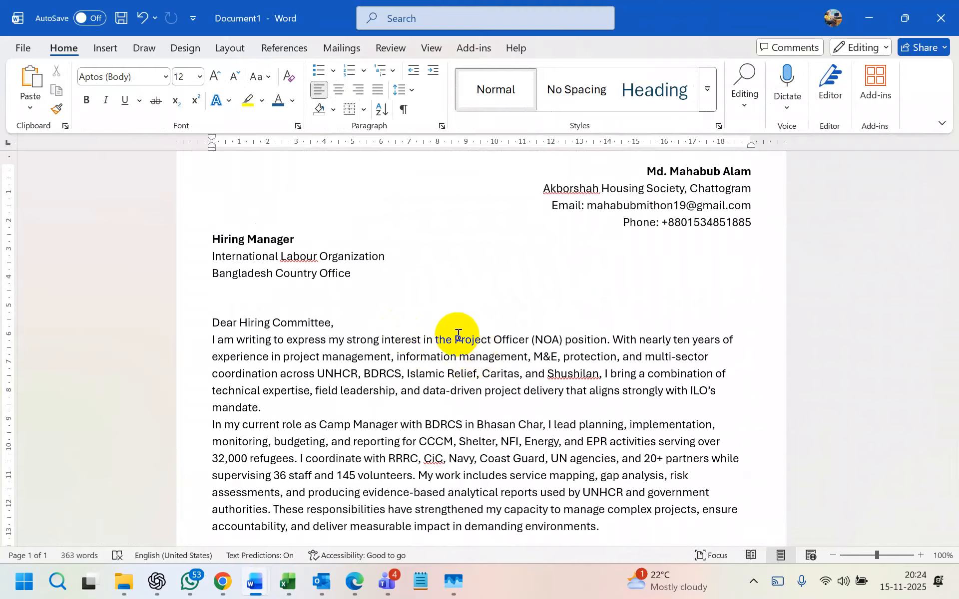
scroll(455, 334, down, 7)
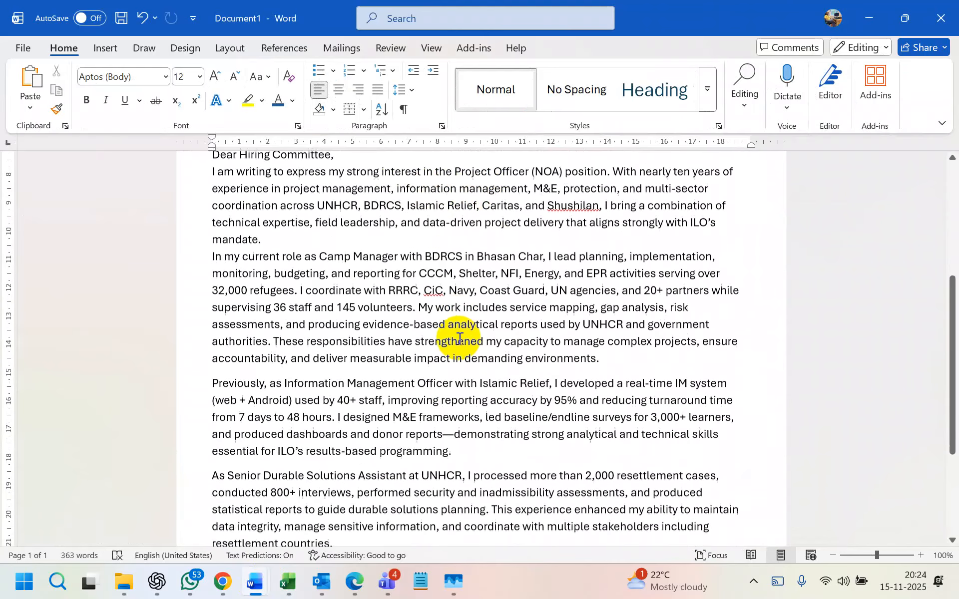
- Switch to the blank Document5 and type -rand
mouse_move(256, 592)
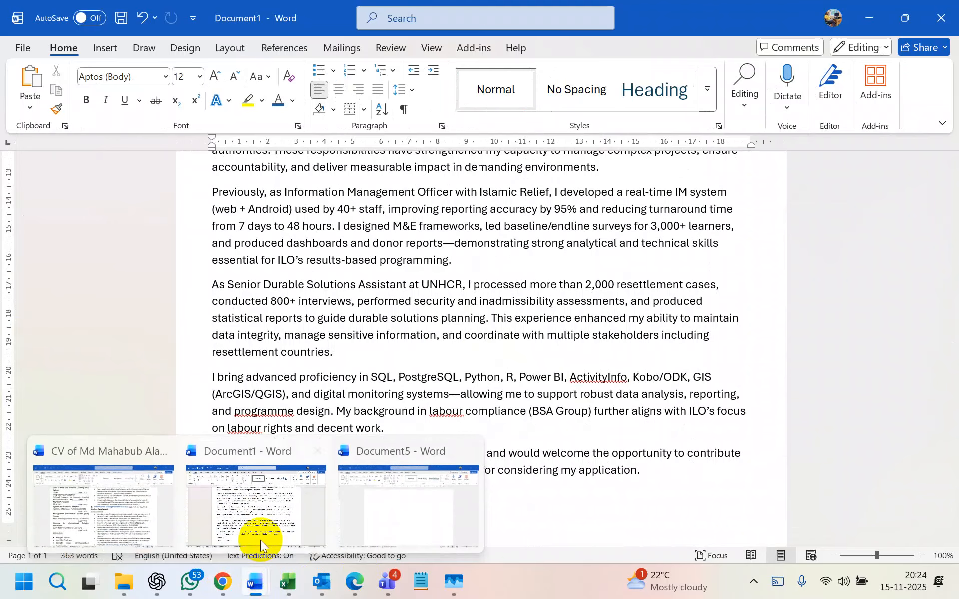
click(379, 493)
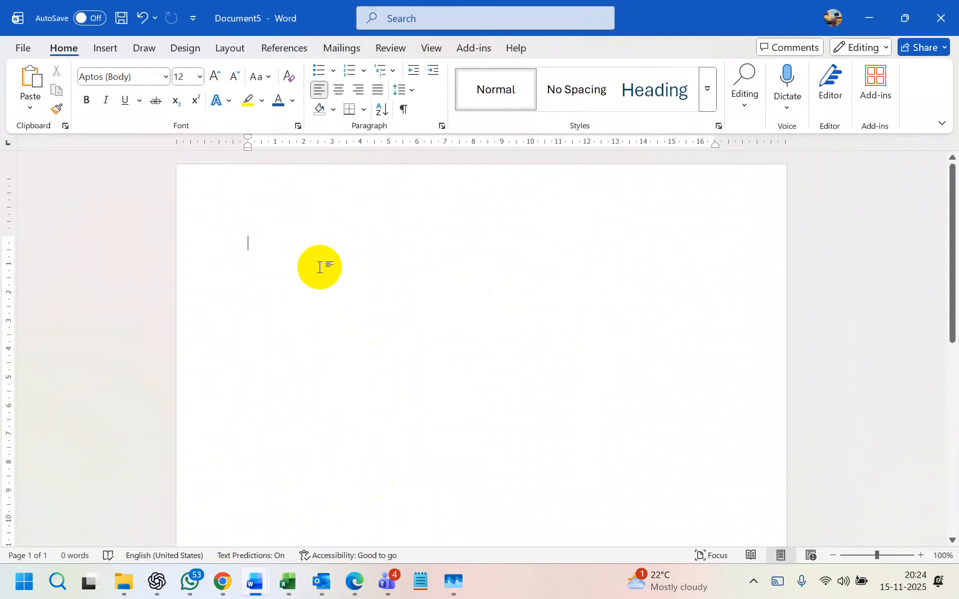
text(-)
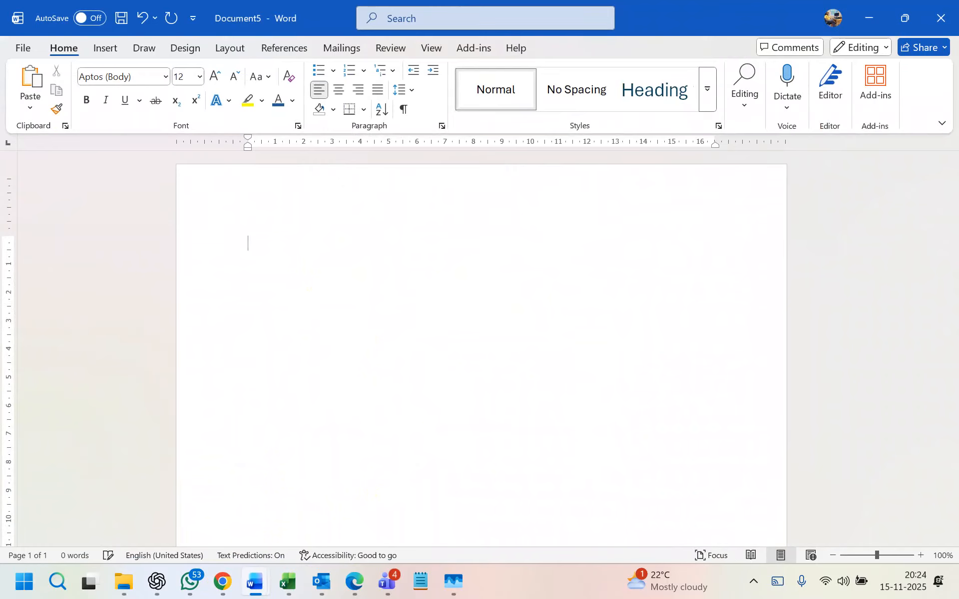
text(rand)
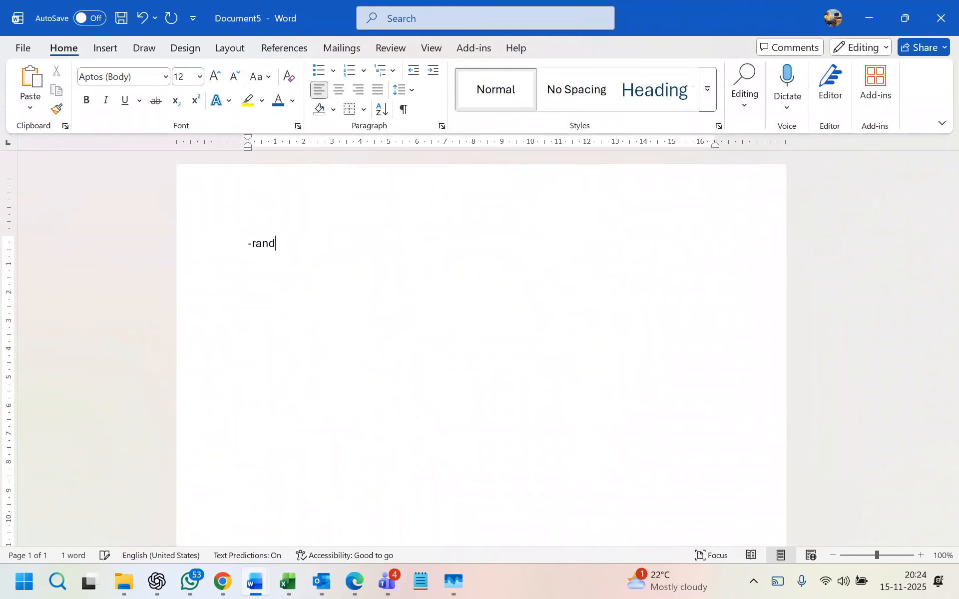
- Replace -rand with =rand() to generate sample paragraphs
key(BackSpace)
key(BackSpace)
key(BackSpace)
key(BackSpace)
key(BackSpace)
text(=rand()
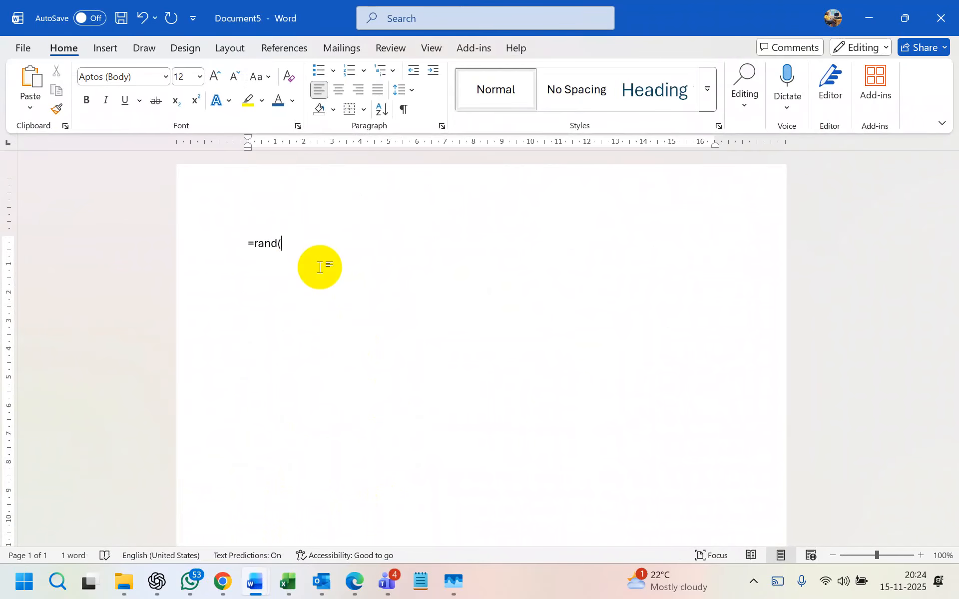
text())
key(Return)
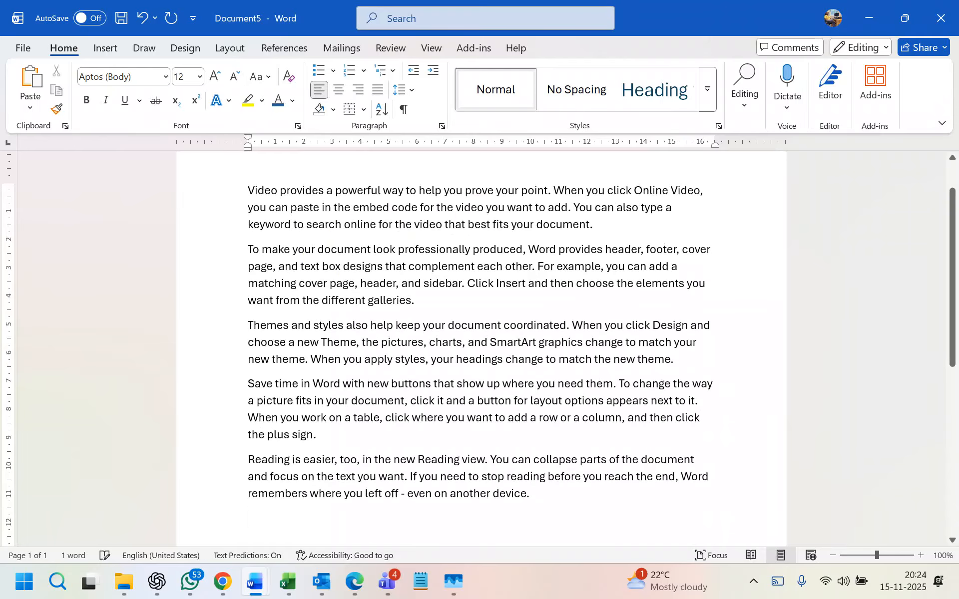
- Insert tab gaps after 'way' and 'code for', and before 'best' and 'document'
click(403, 193)
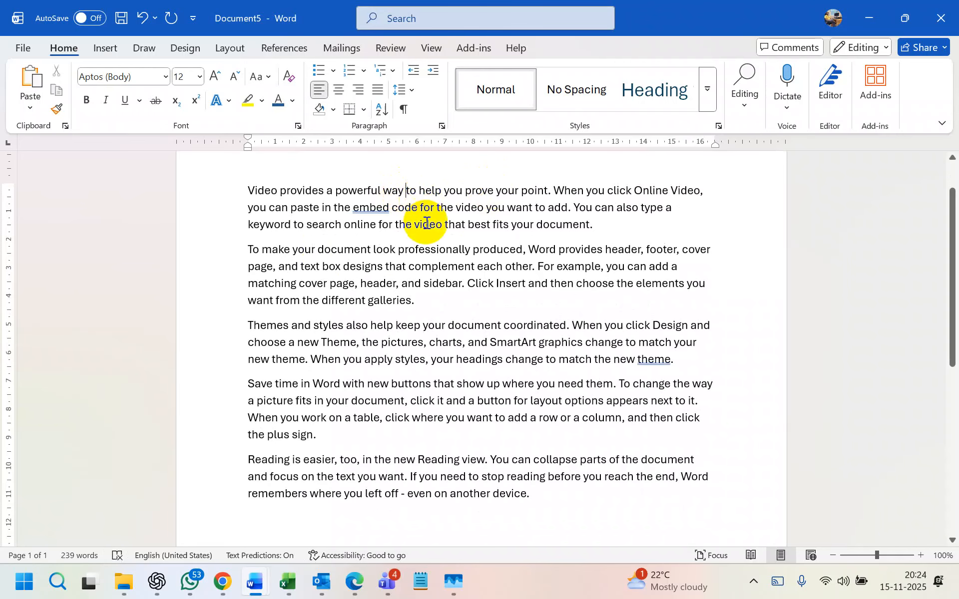
key(Tab)
click(469, 207)
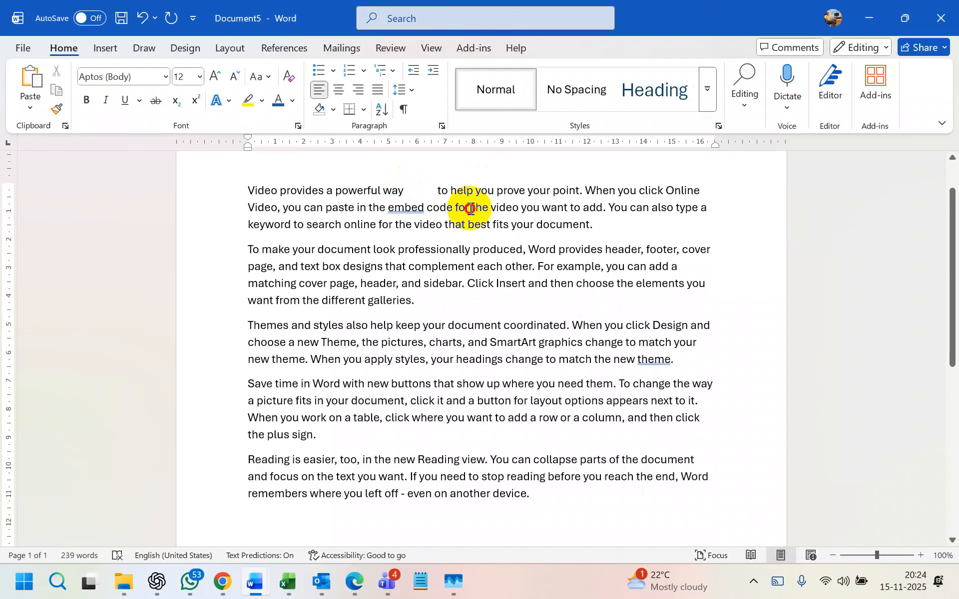
key(Tab)
click(500, 224)
key(Tab)
click(448, 325)
key(Tab)
- Open Find and Replace, still set to replace Word with MS Word
click(478, 251)
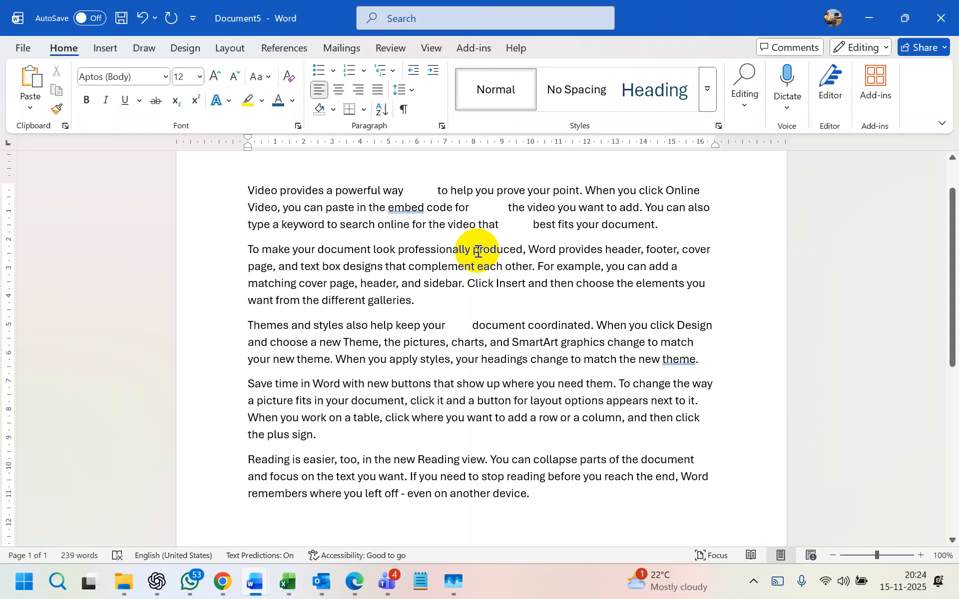
key(ctrl+h)
click(313, 406)
- Empty both Find what and Replace with, run Replace All, and close the dialog
key(BackSpace)
key(BackSpace)
key(BackSpace)
key(BackSpace)
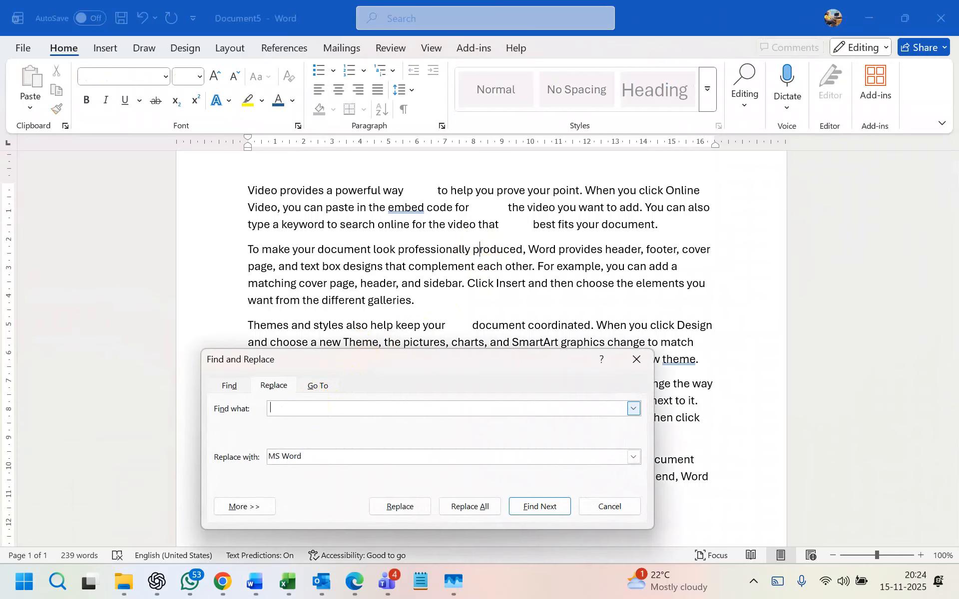
drag(320, 460, 249, 457)
key(BackSpace)
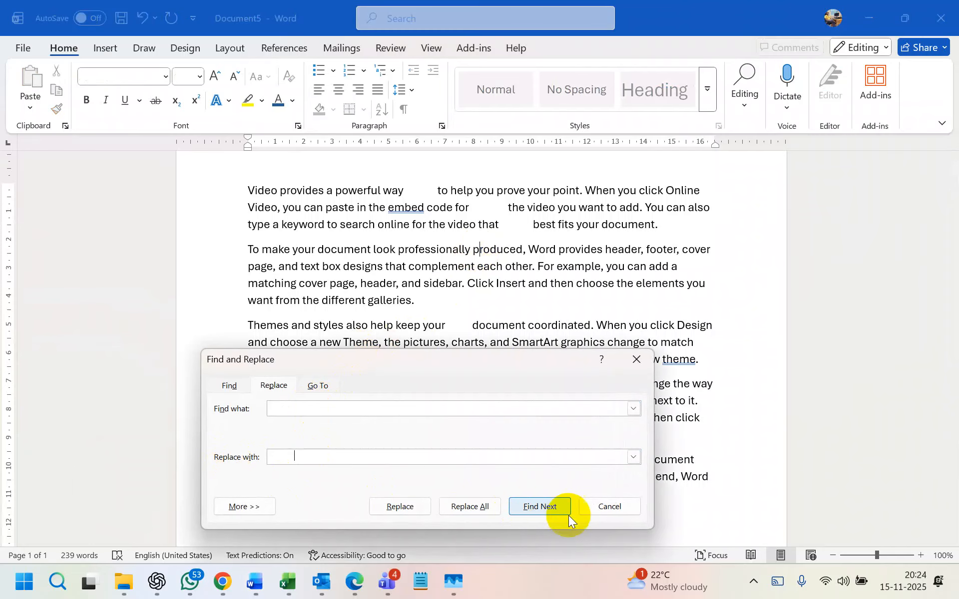
click(538, 506)
click(463, 506)
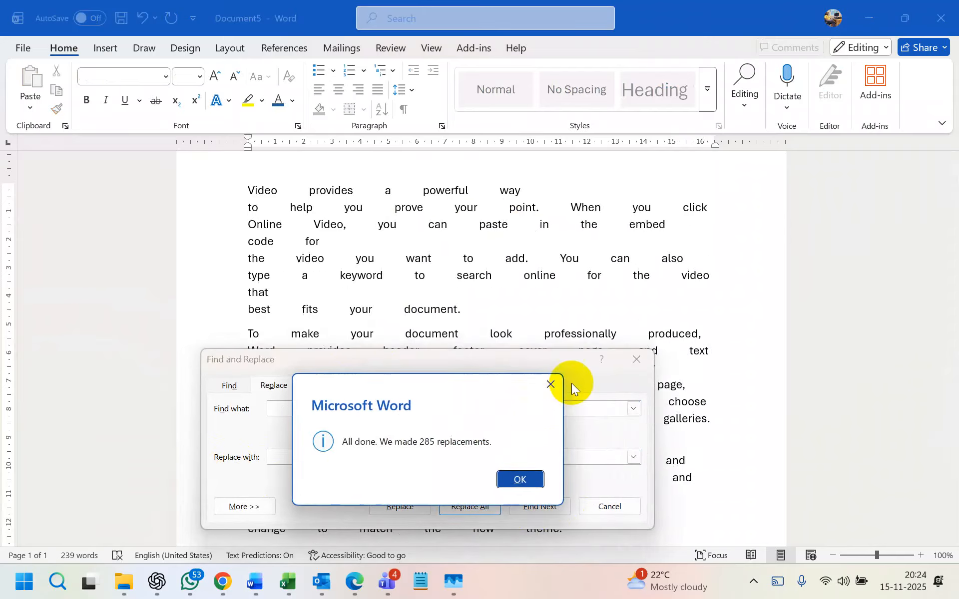
click(547, 386)
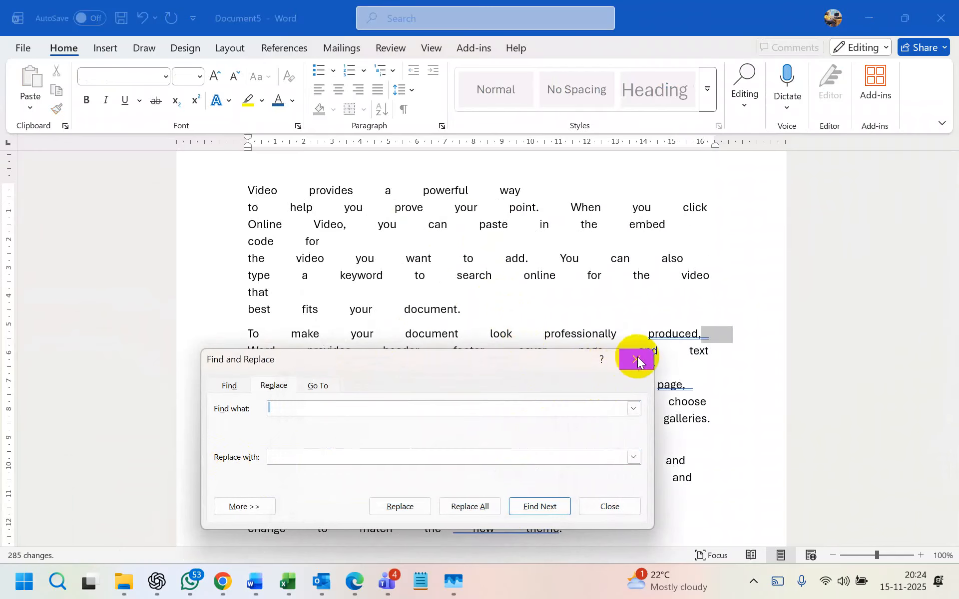
click(635, 359)
drag(482, 301, 252, 193)
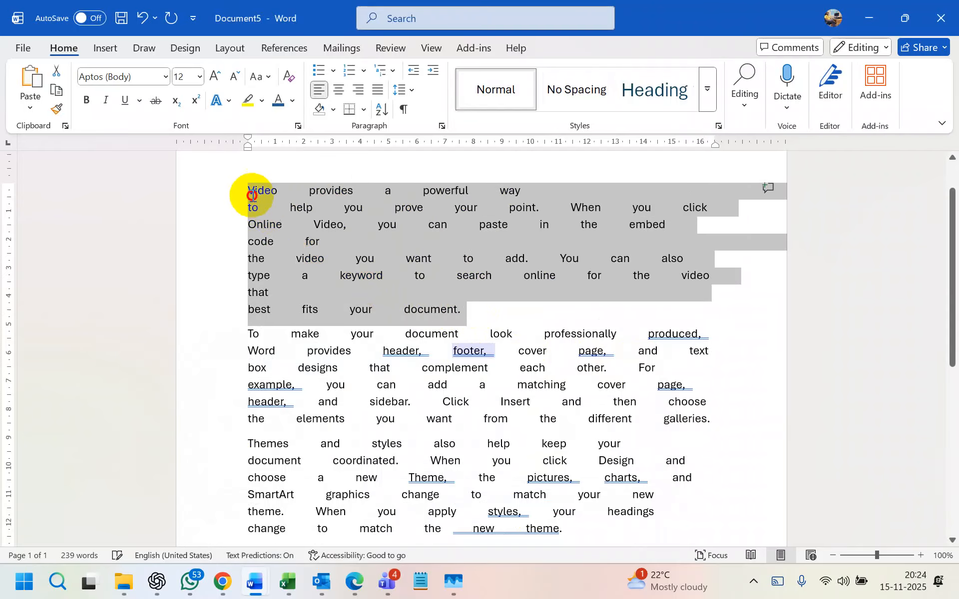
click(409, 246)
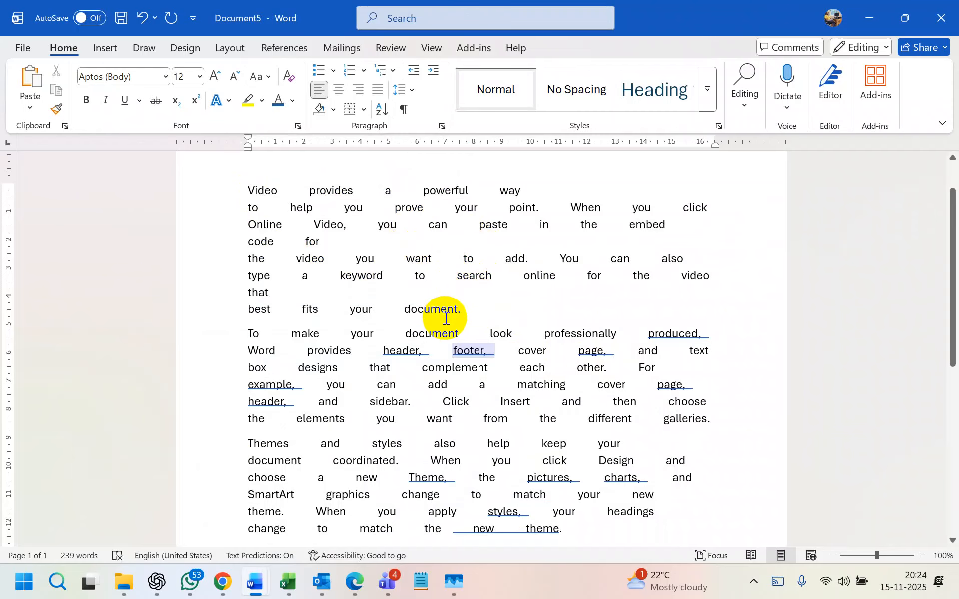
- Replace all ^w white-space runs with nothing, making 235 replacements
key(ctrl+h)
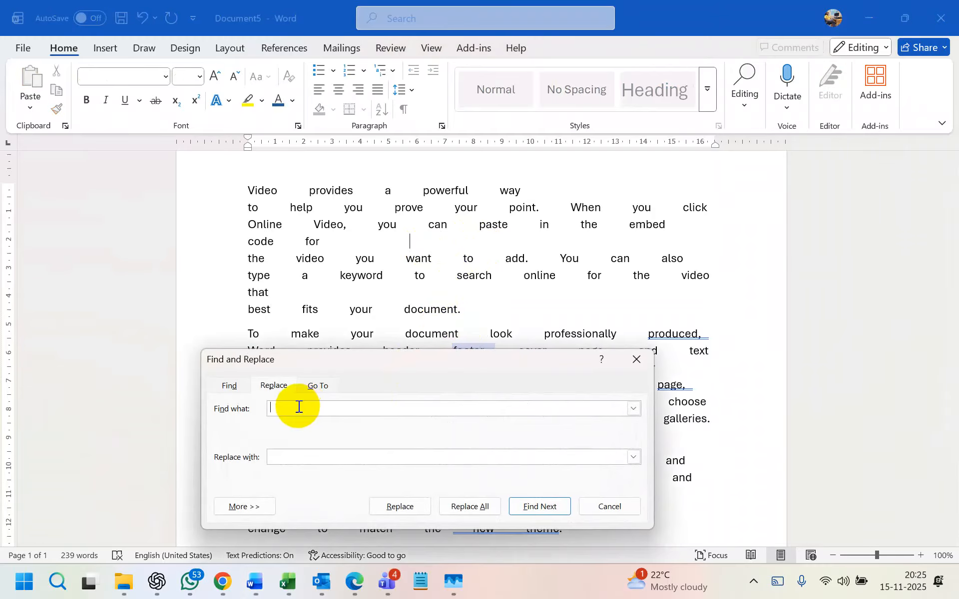
text(^)
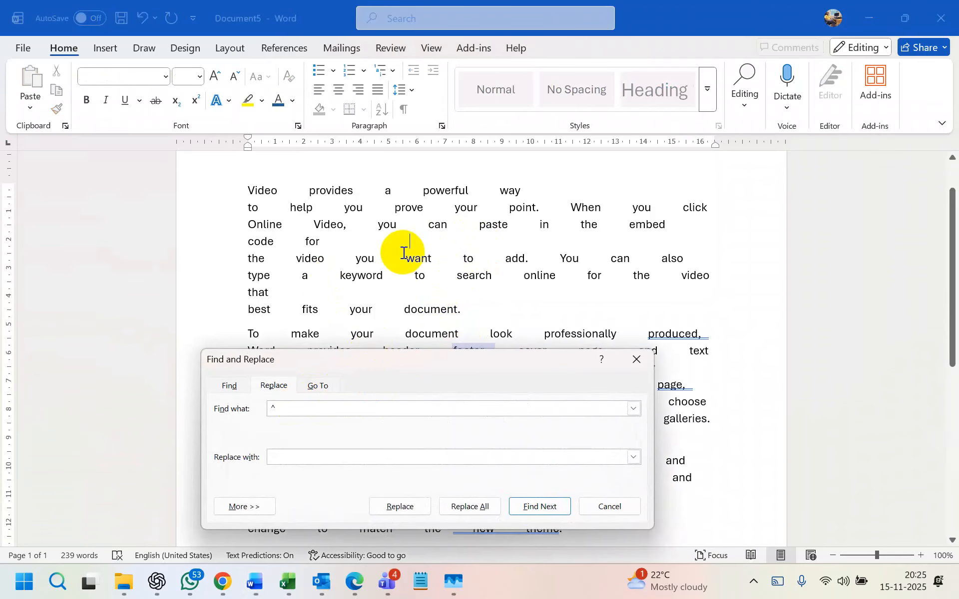
drag(364, 370, 421, 207)
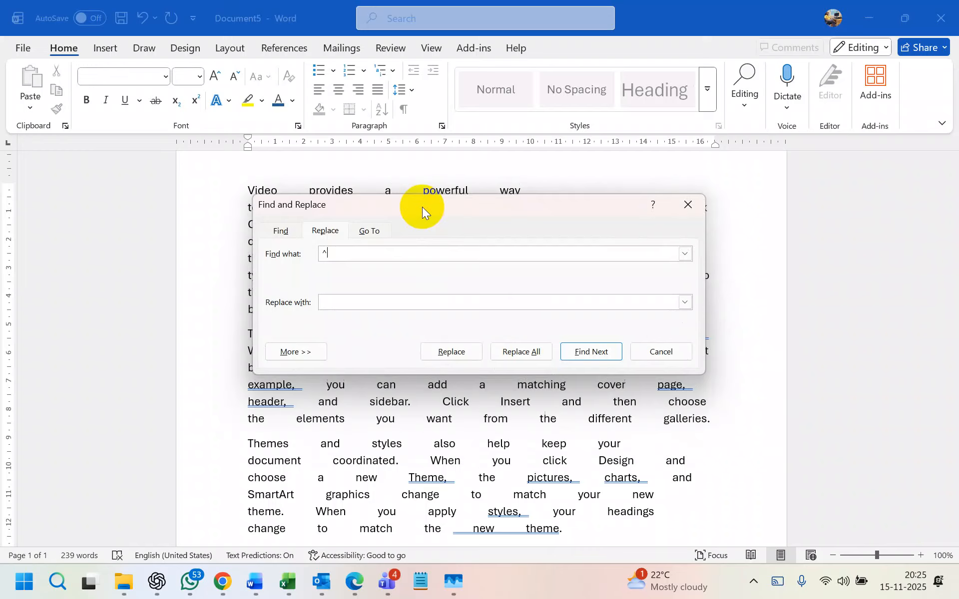
text(w)
click(351, 308)
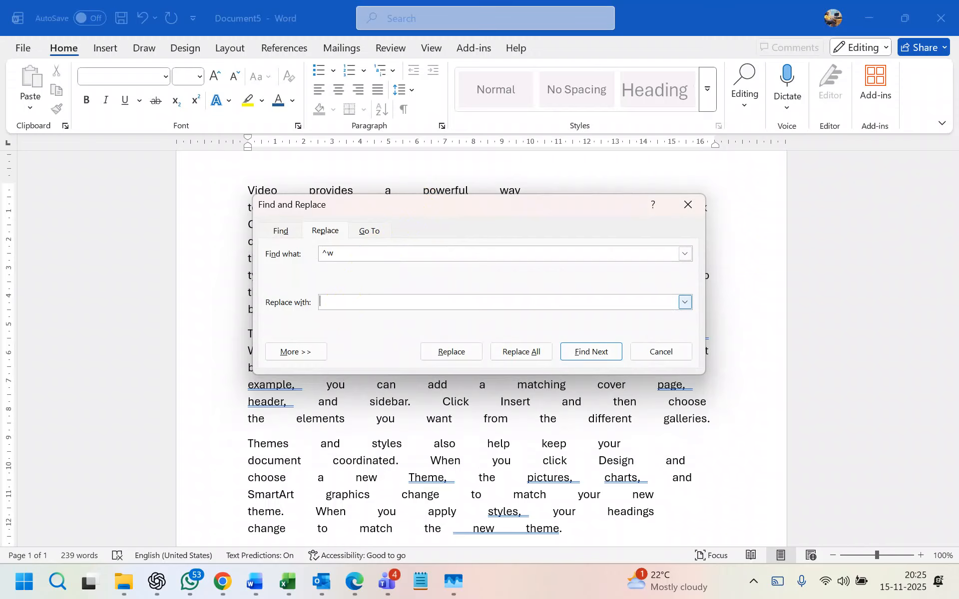
click(349, 303)
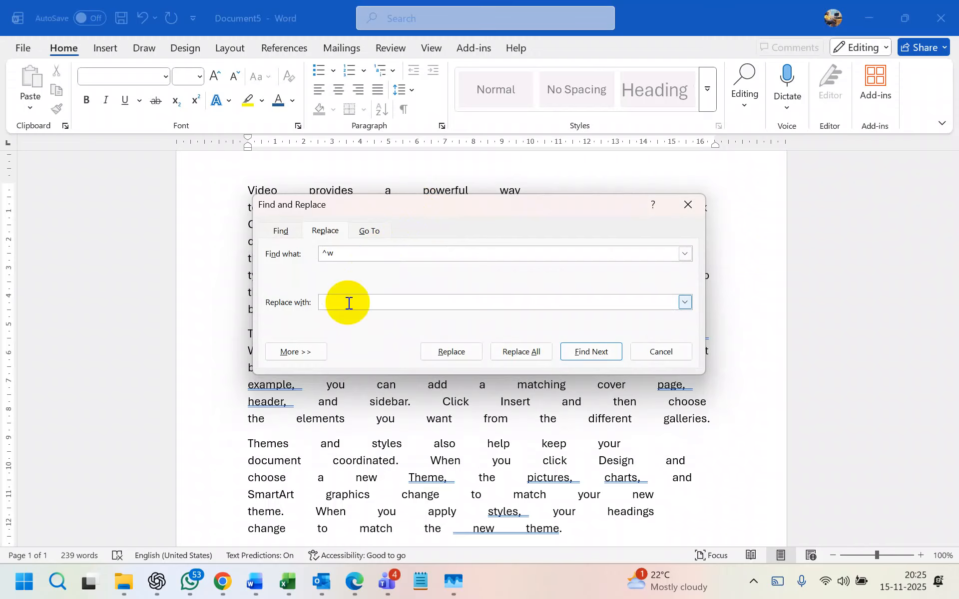
click(533, 354)
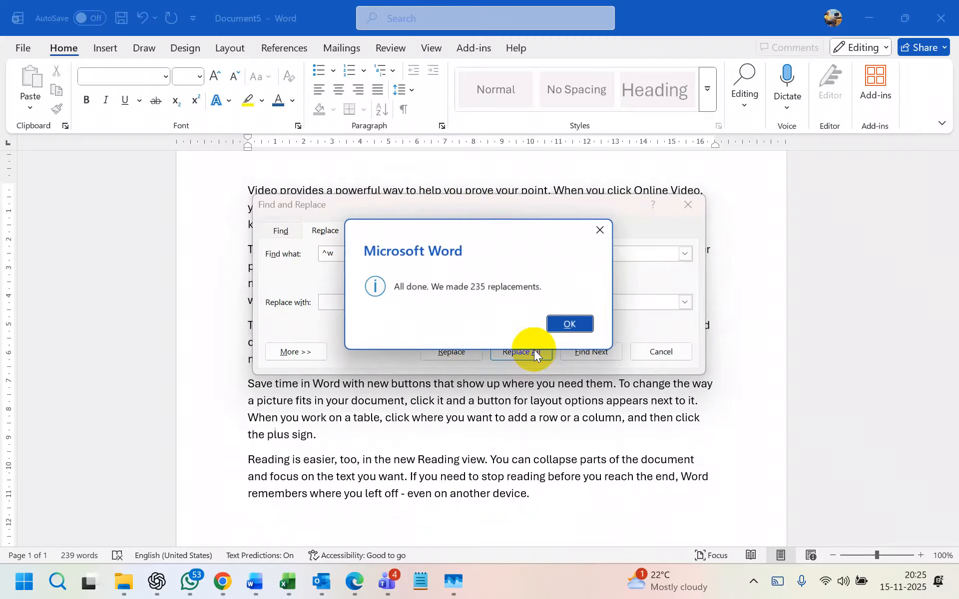
click(567, 324)
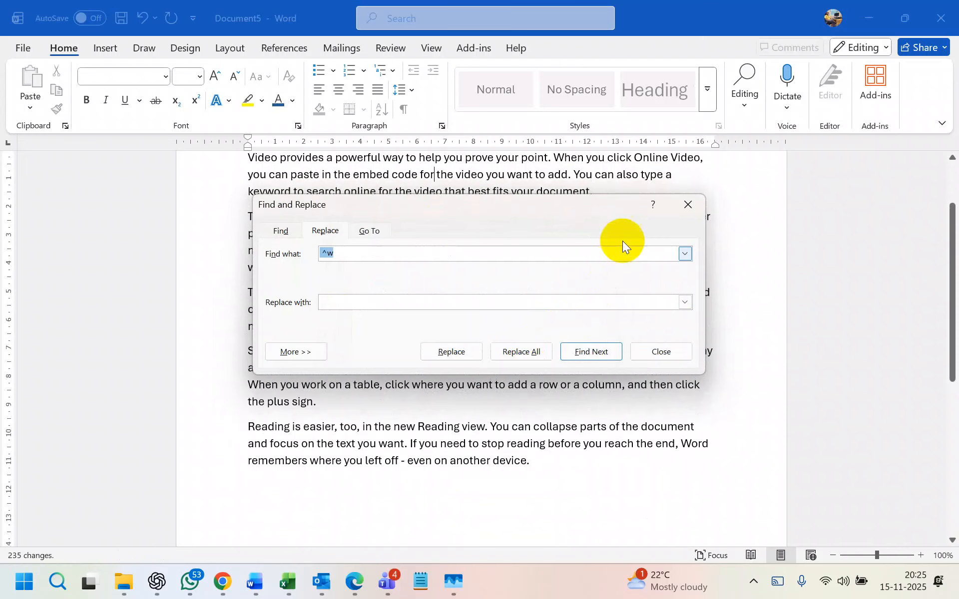
click(688, 205)
scroll(445, 399, up, 3)
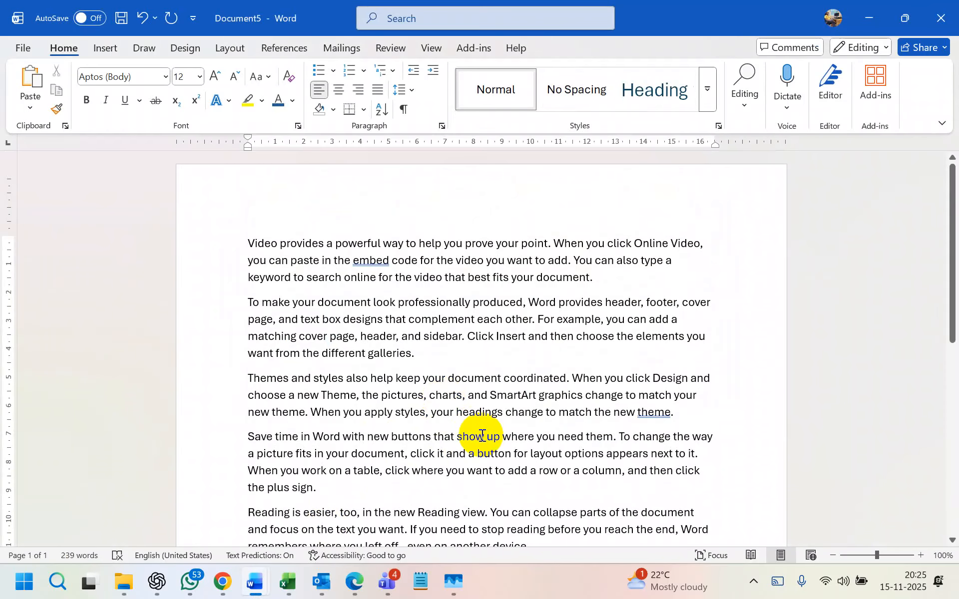
key(ctrl+h)
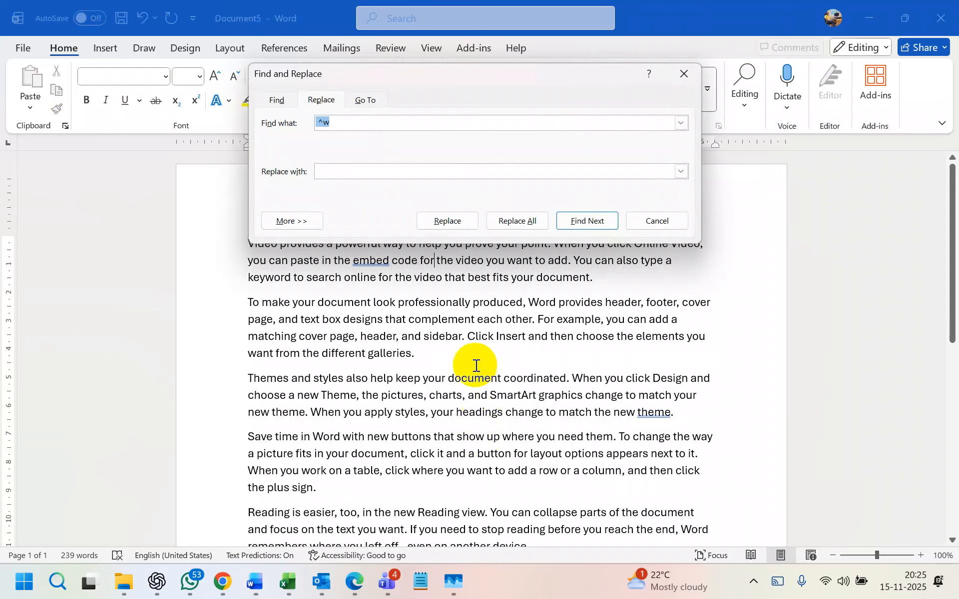
click(339, 119)
click(323, 123)
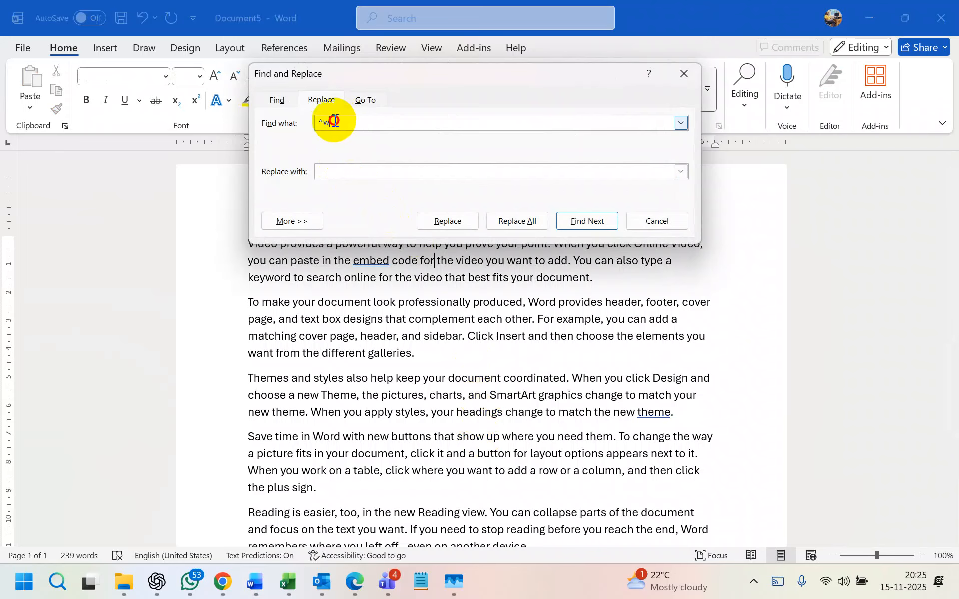
click(327, 121)
drag(326, 120, 342, 122)
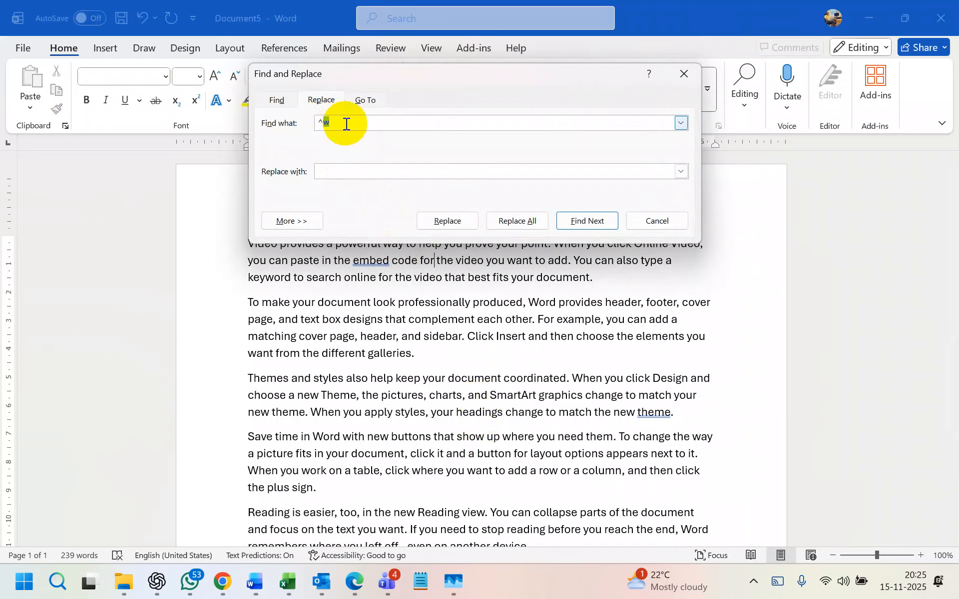
click(347, 124)
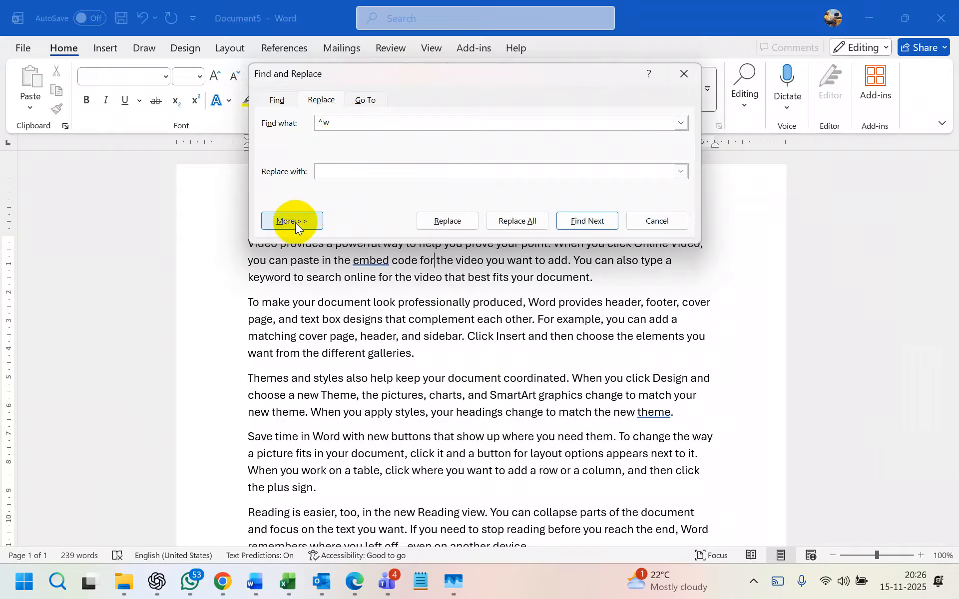
click(329, 173)
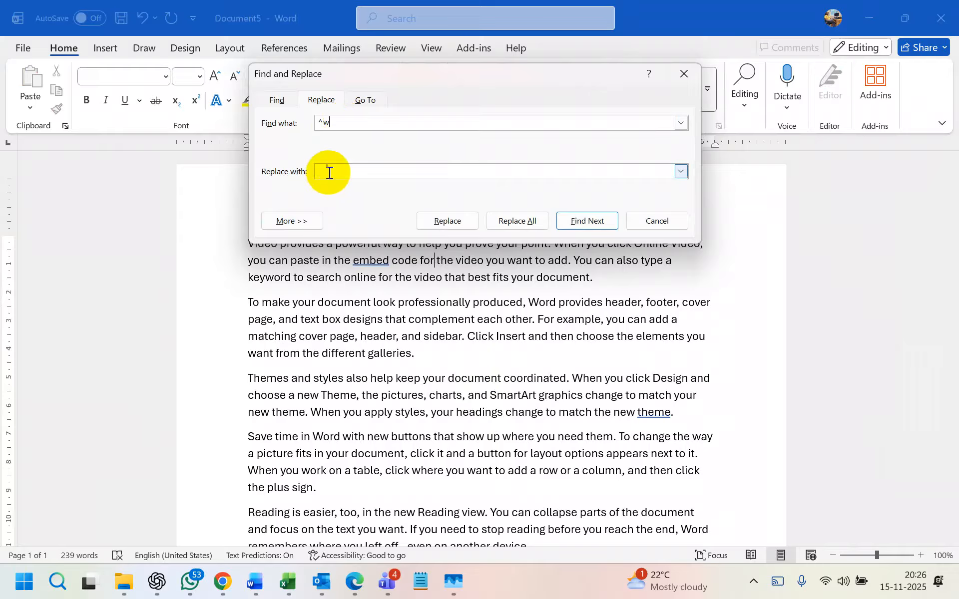
click(329, 173)
text(7)
click(515, 222)
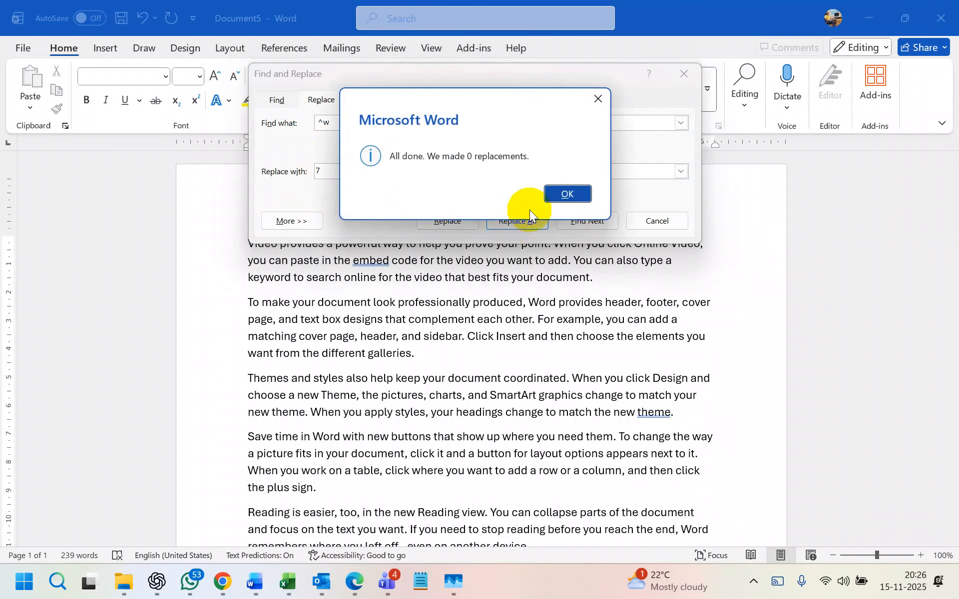
click(566, 195)
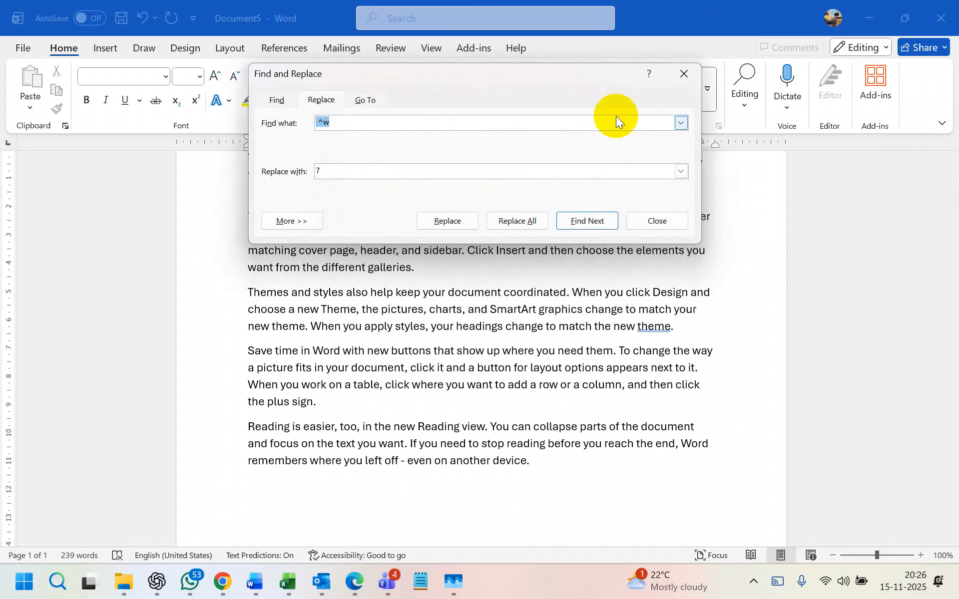
click(682, 75)
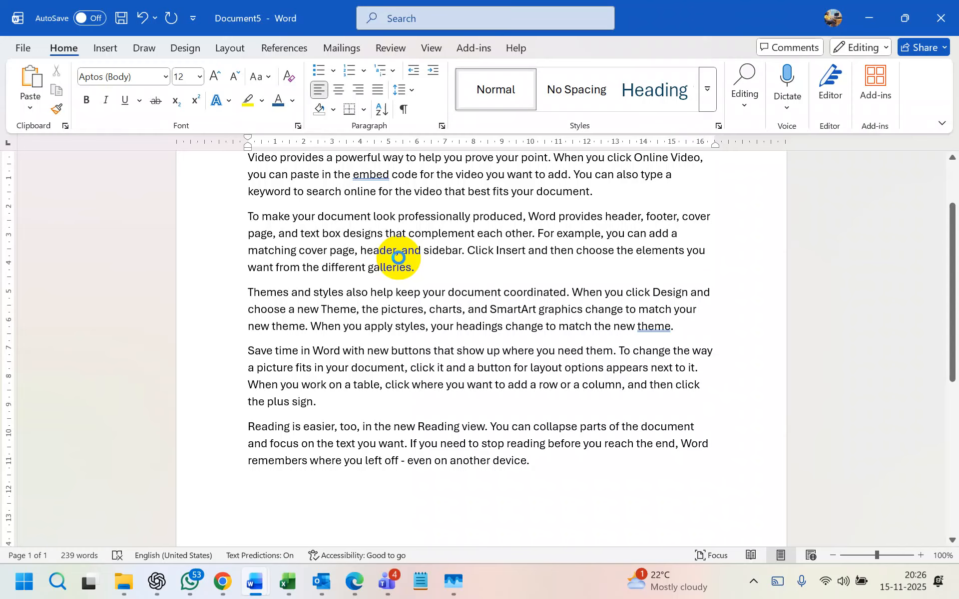
key(ctrl+h)
click(350, 301)
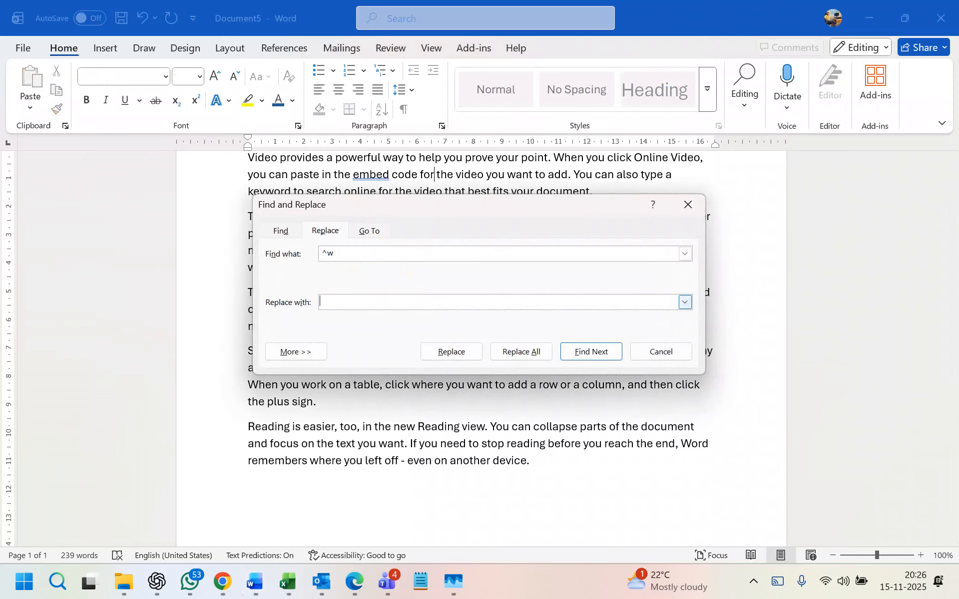
click(528, 355)
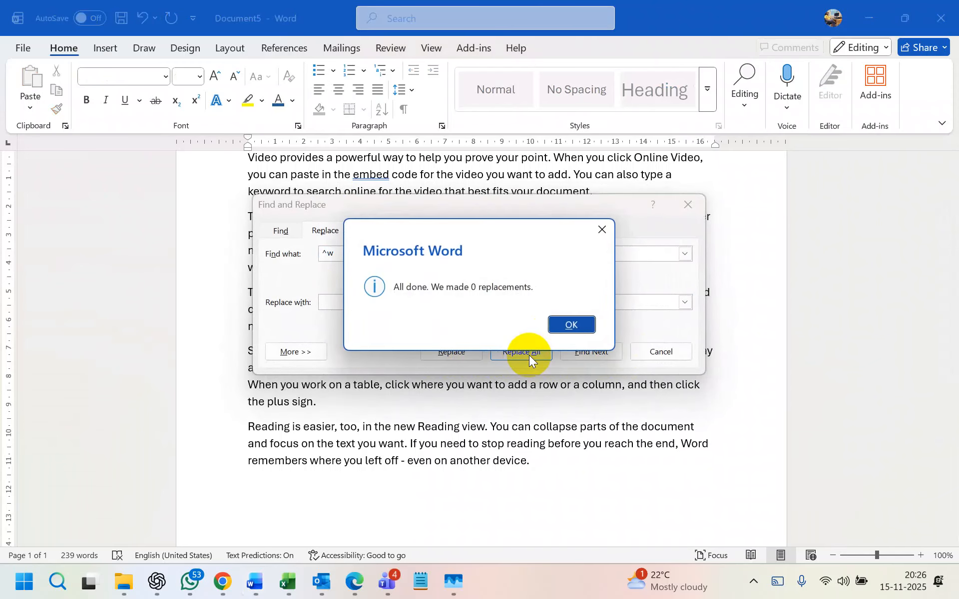
click(567, 325)
click(687, 204)
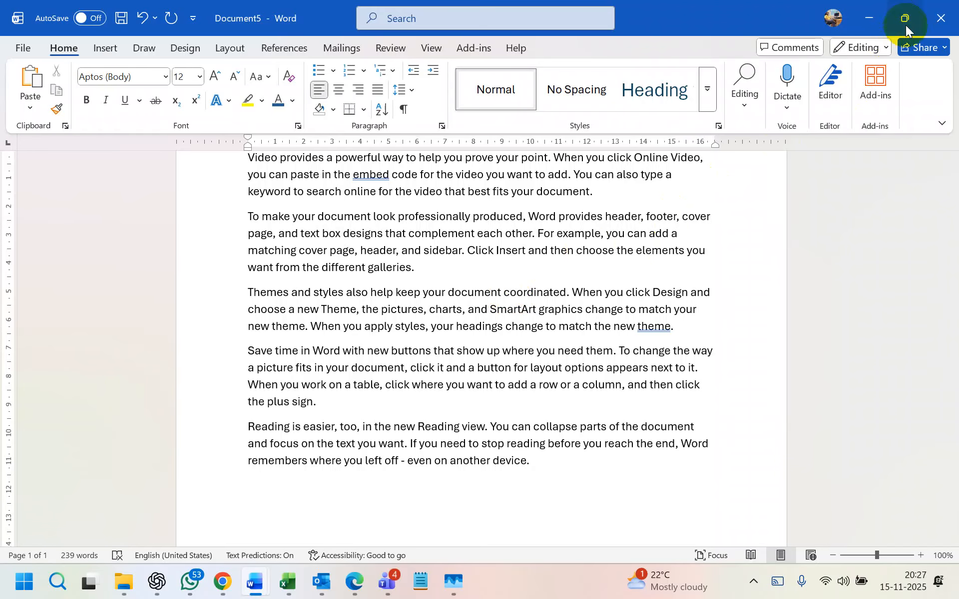
click(941, 18)
- Close Document5 without saving and return to the employee management workbook
click(529, 376)
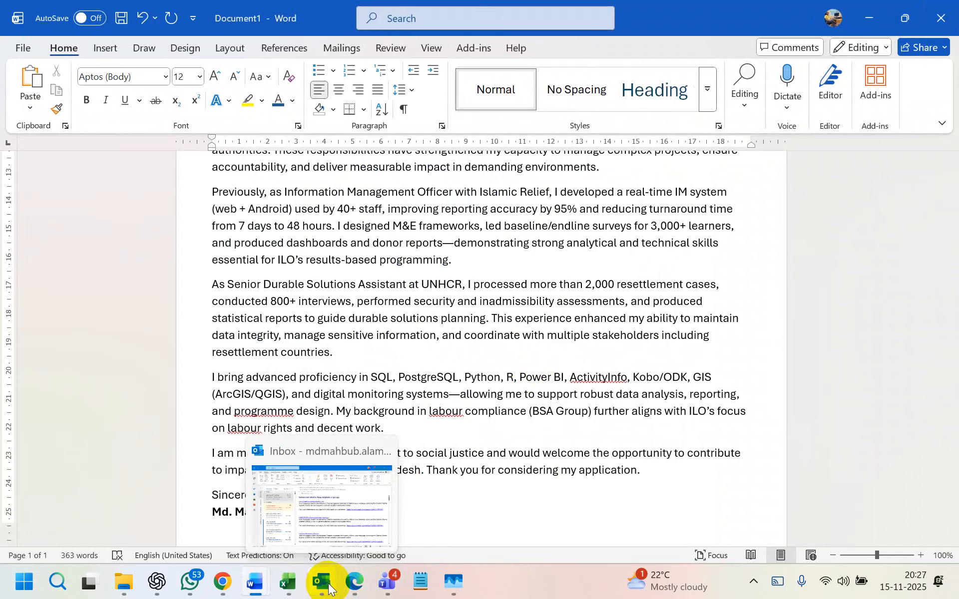
mouse_move(358, 588)
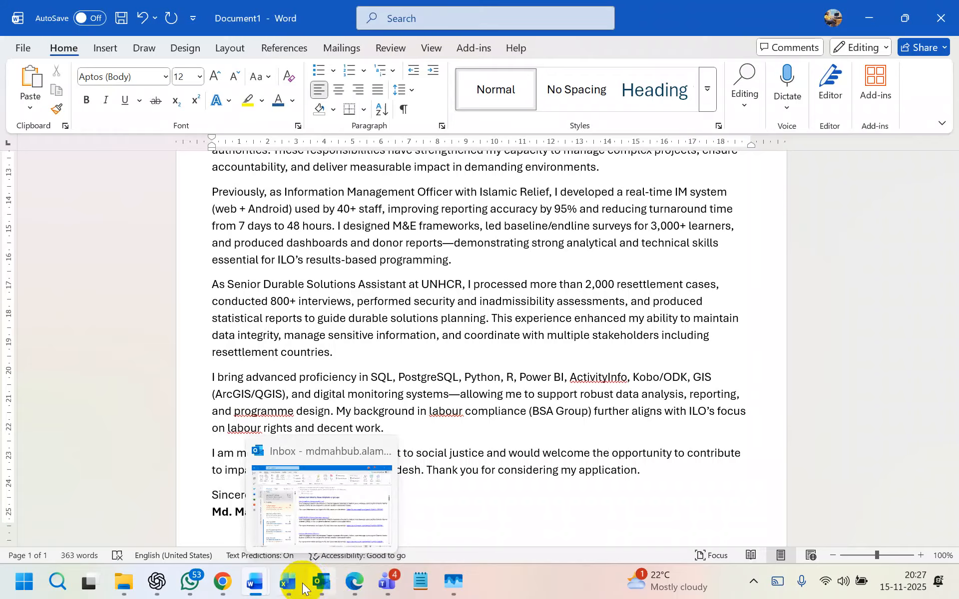
click(298, 518)
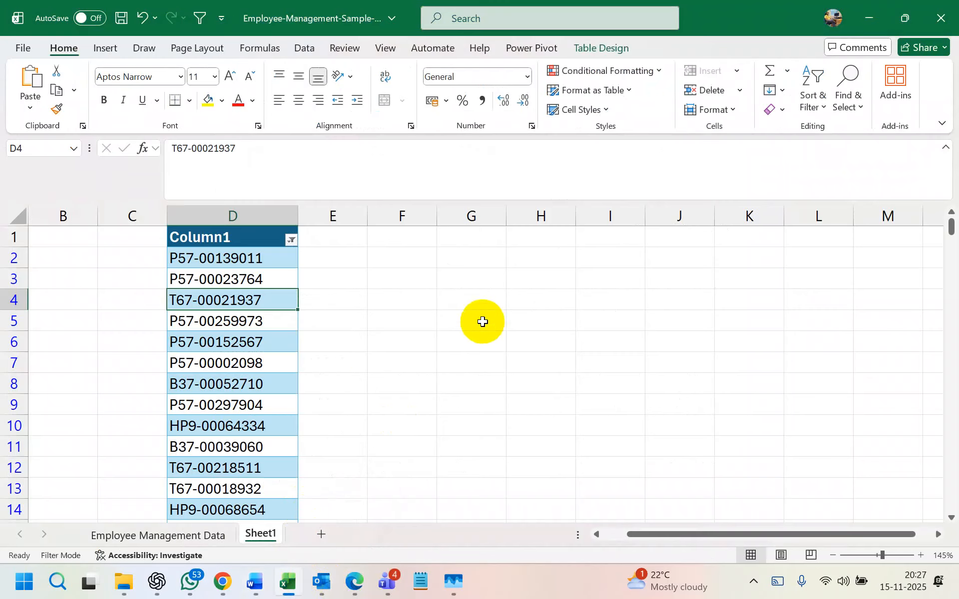
click(290, 241)
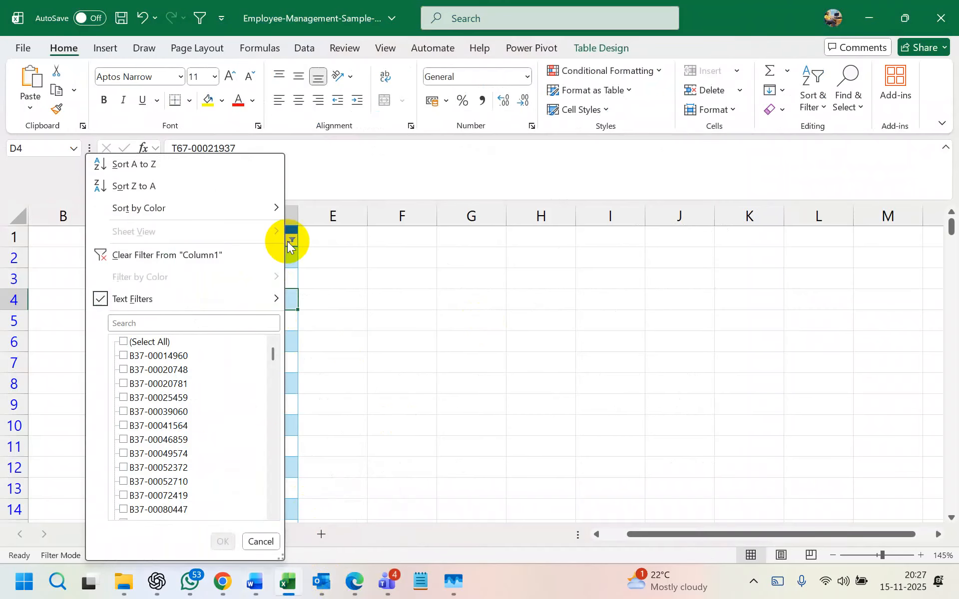
mouse_move(242, 298)
click(333, 391)
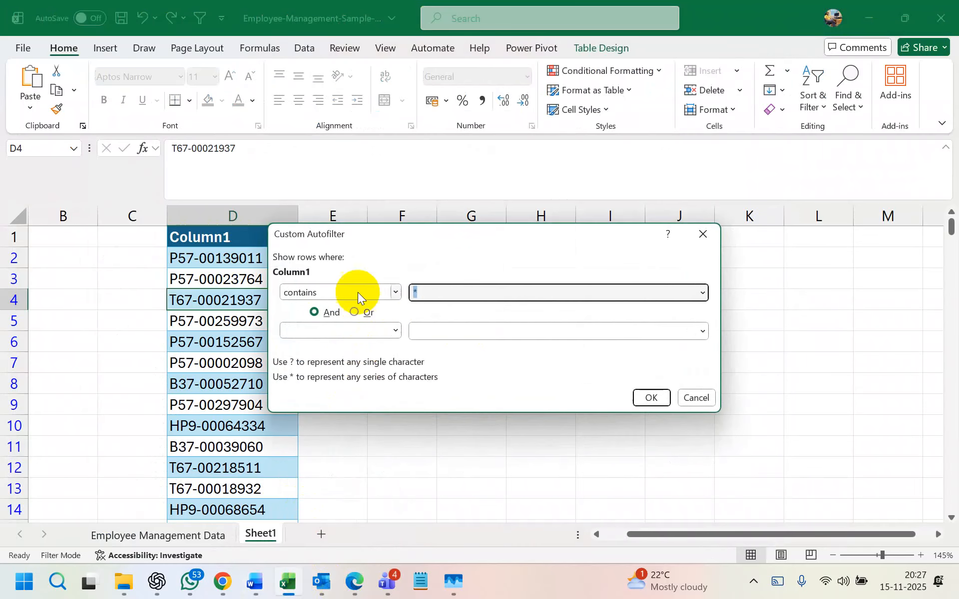
text(*)
key(BackSpace)
text(L)
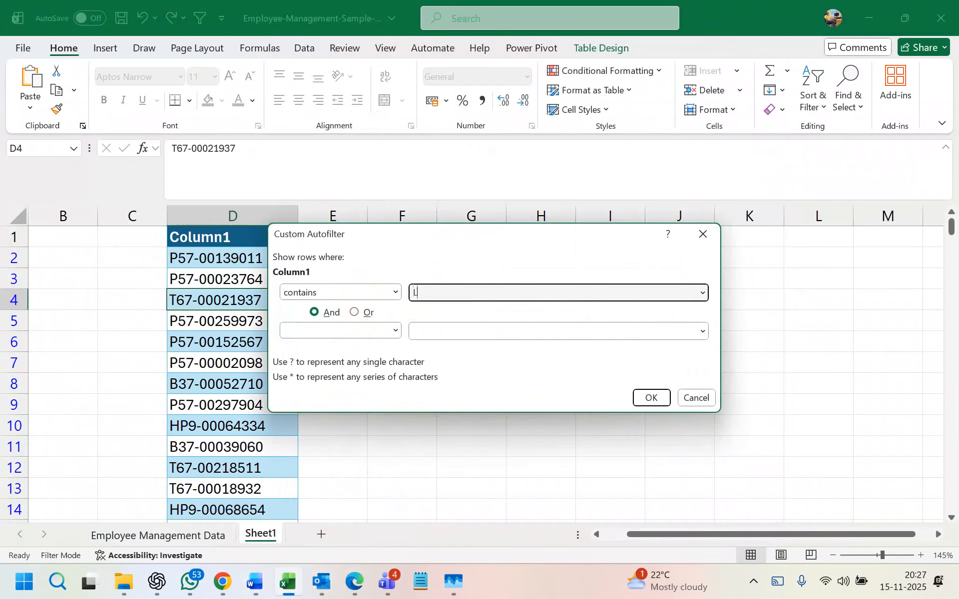
click(651, 398)
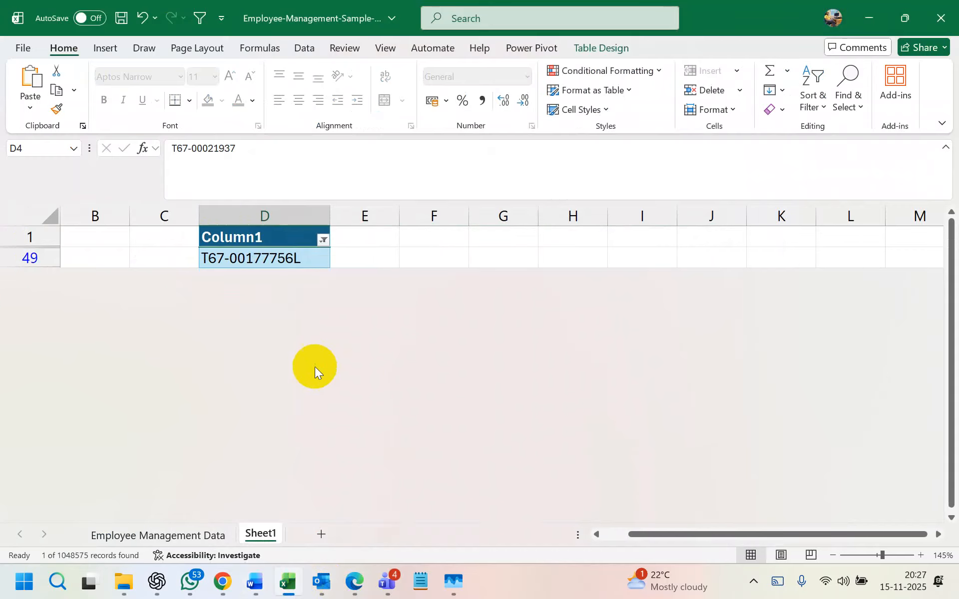
- Start an Equals custom filter on the IDs and show the existing ID values
click(323, 240)
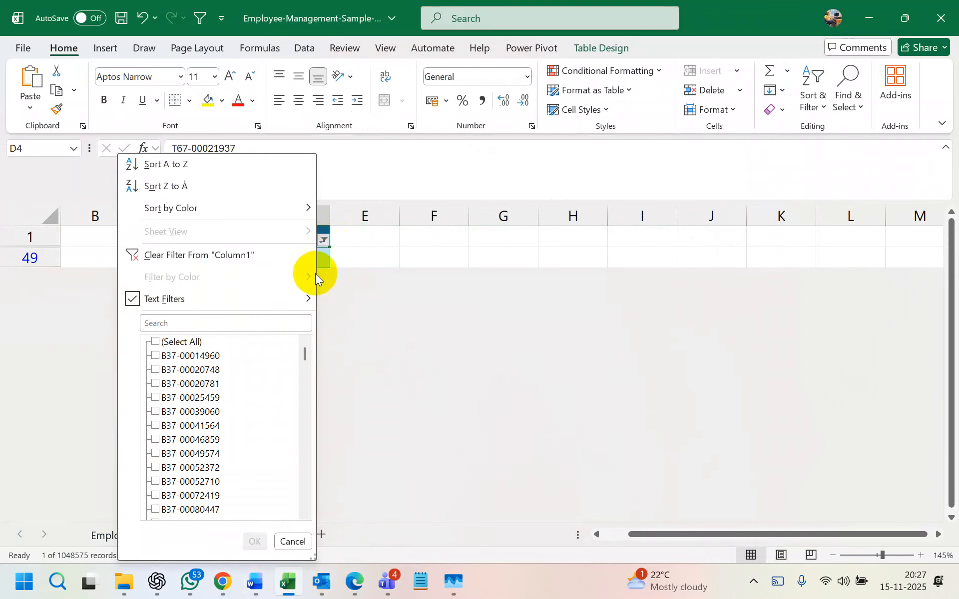
mouse_move(295, 301)
click(358, 301)
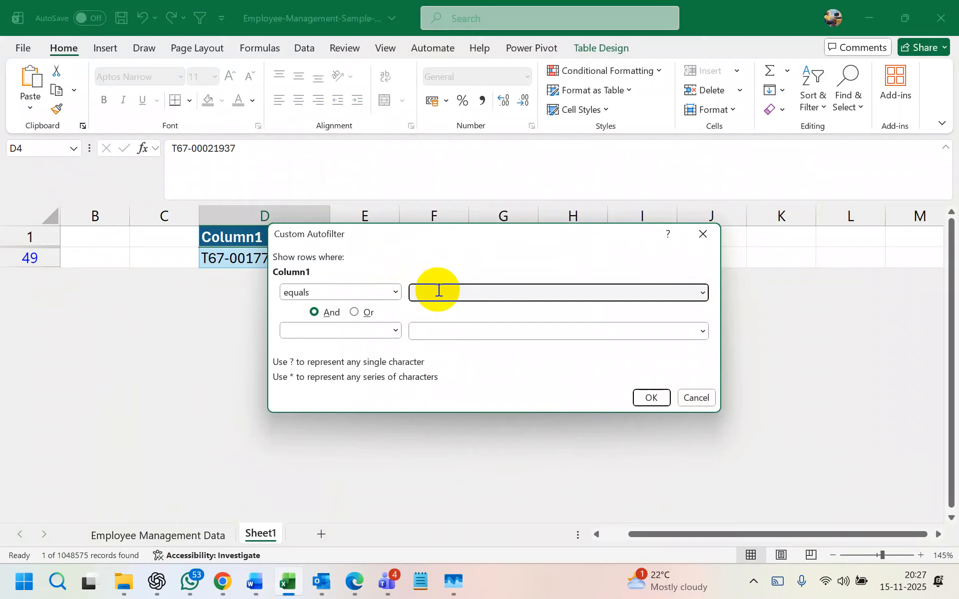
click(702, 293)
- Apply an Equals P57 filter to Column1, which matches no records
click(701, 295)
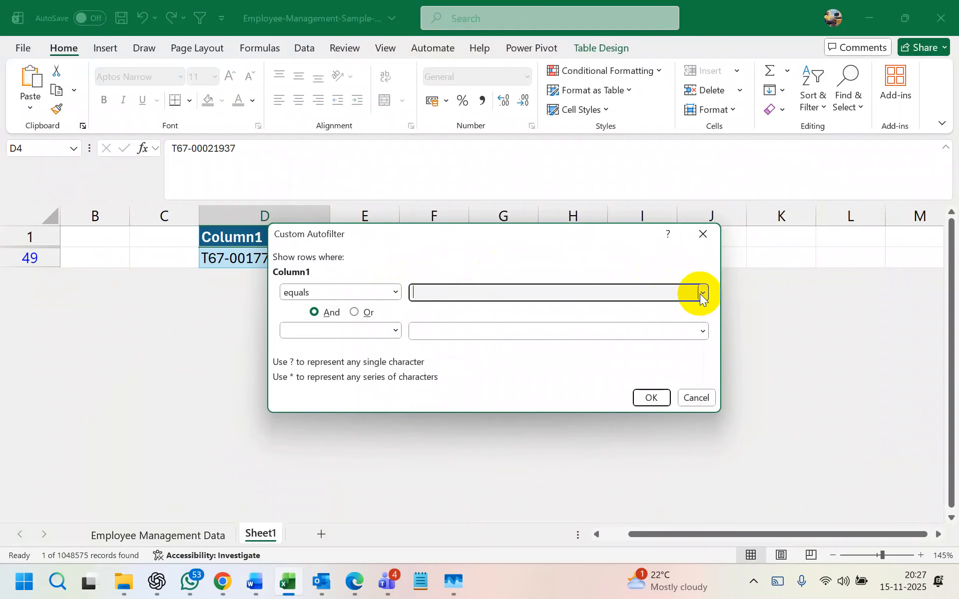
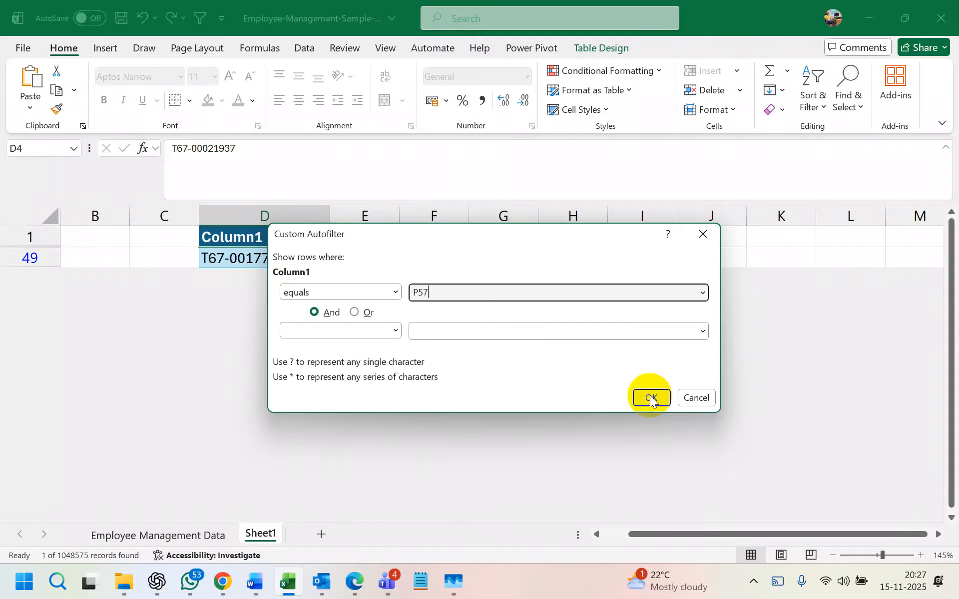
click(650, 398)
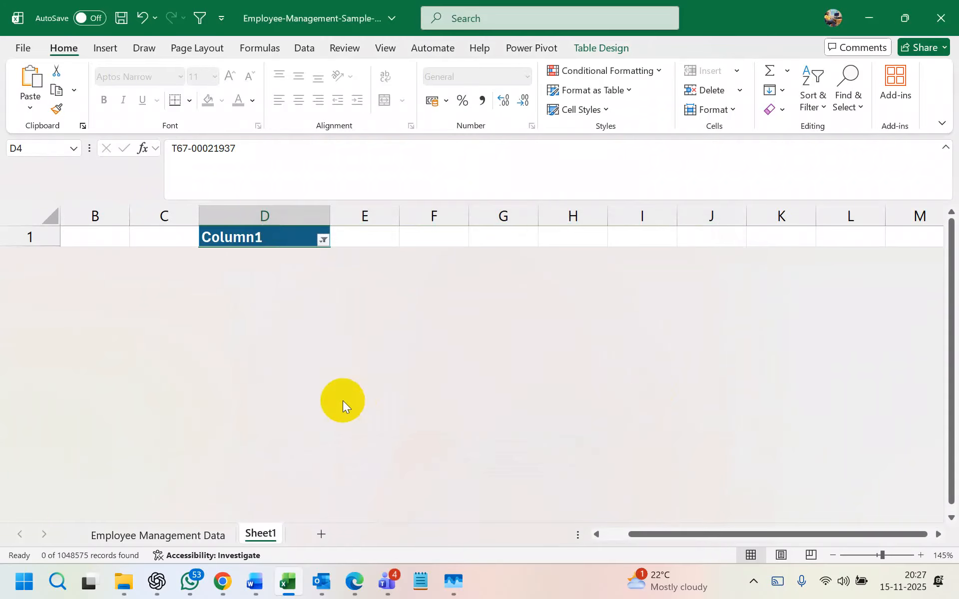
- Cancel a Contains filter setup and undo both the P57 and L filters
click(322, 241)
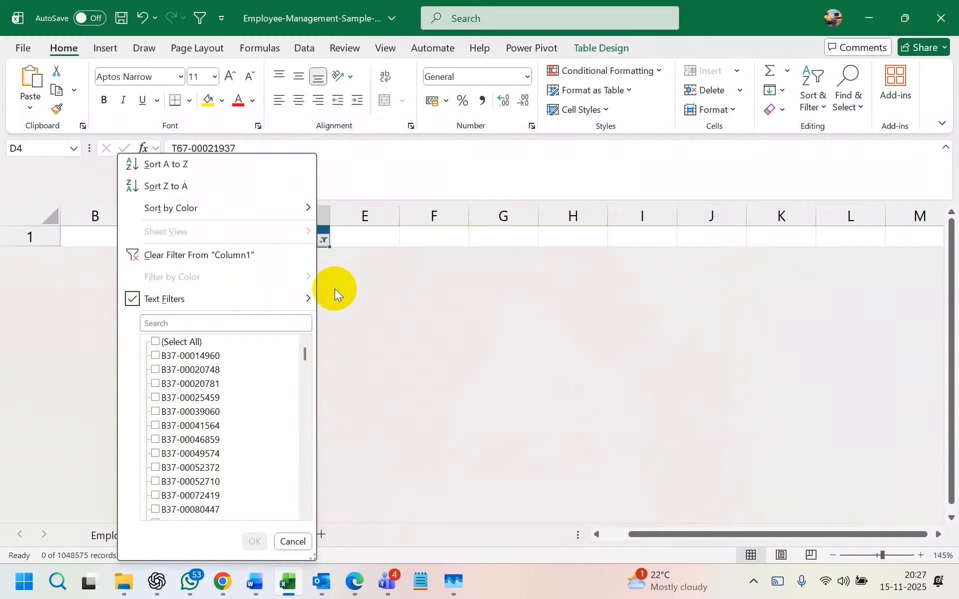
mouse_move(290, 300)
click(388, 391)
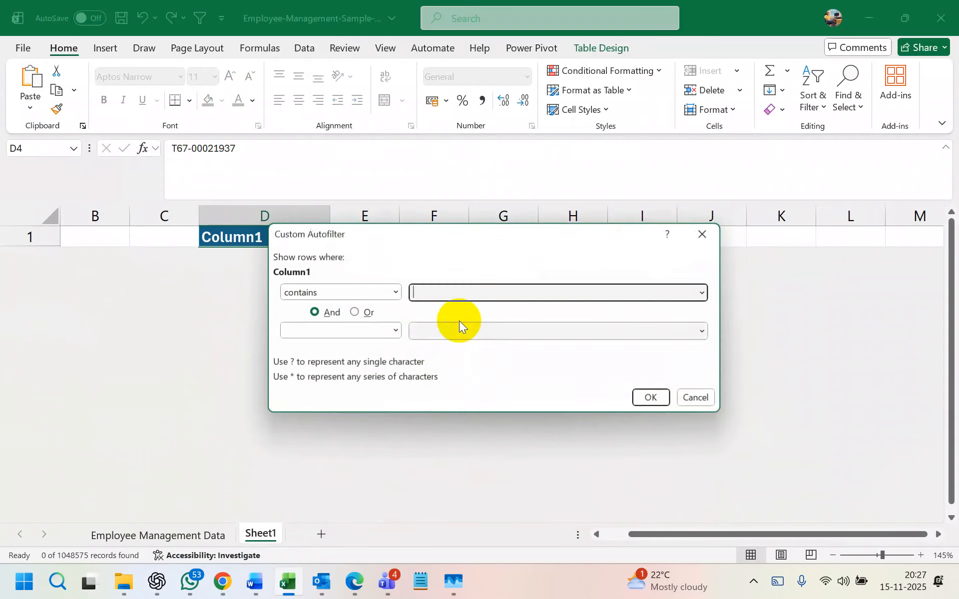
click(697, 398)
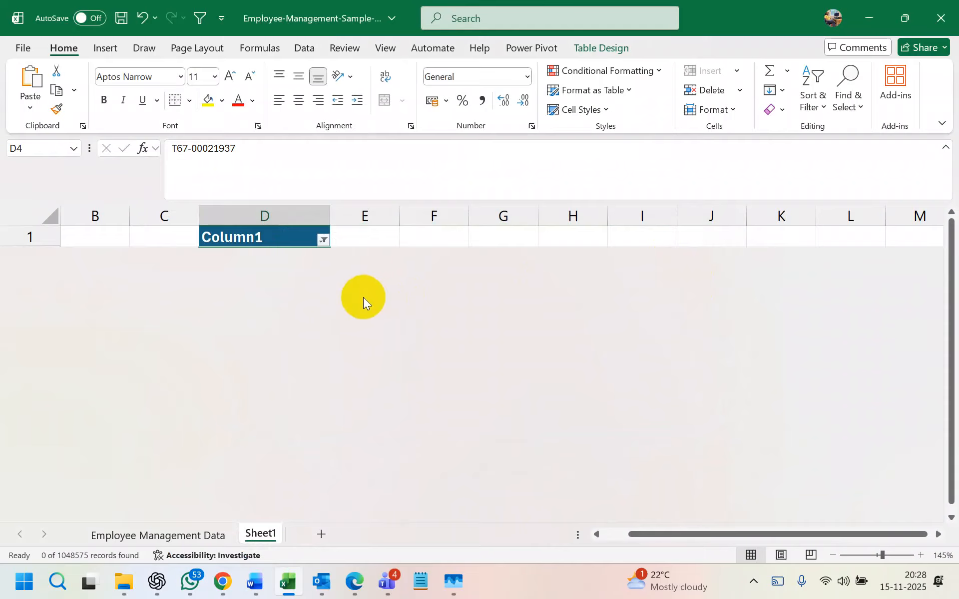
key(ctrl+z)
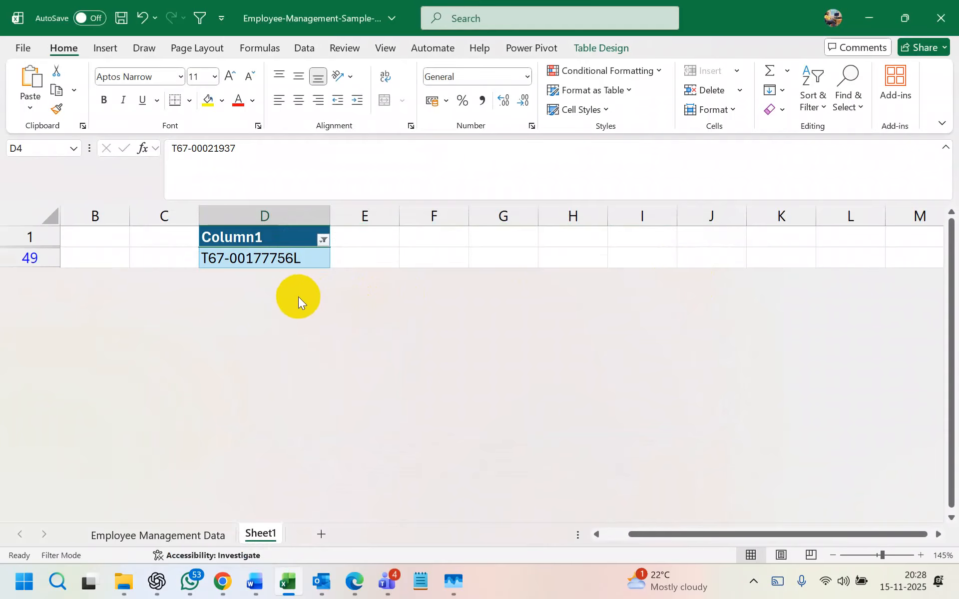
key(ctrl+z)
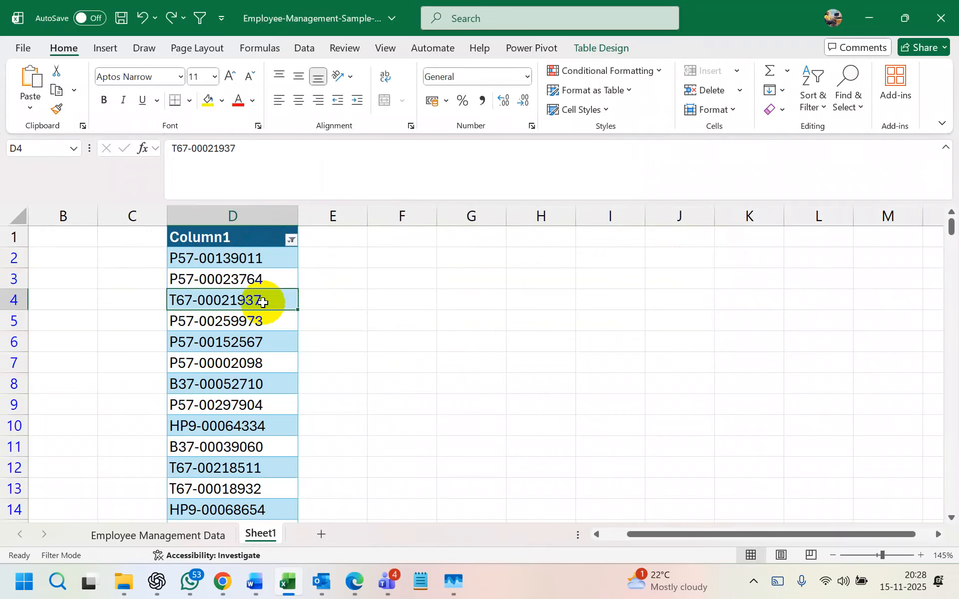
- Apply a Contains filter with an empty criterion to Column1
click(290, 241)
mouse_move(231, 306)
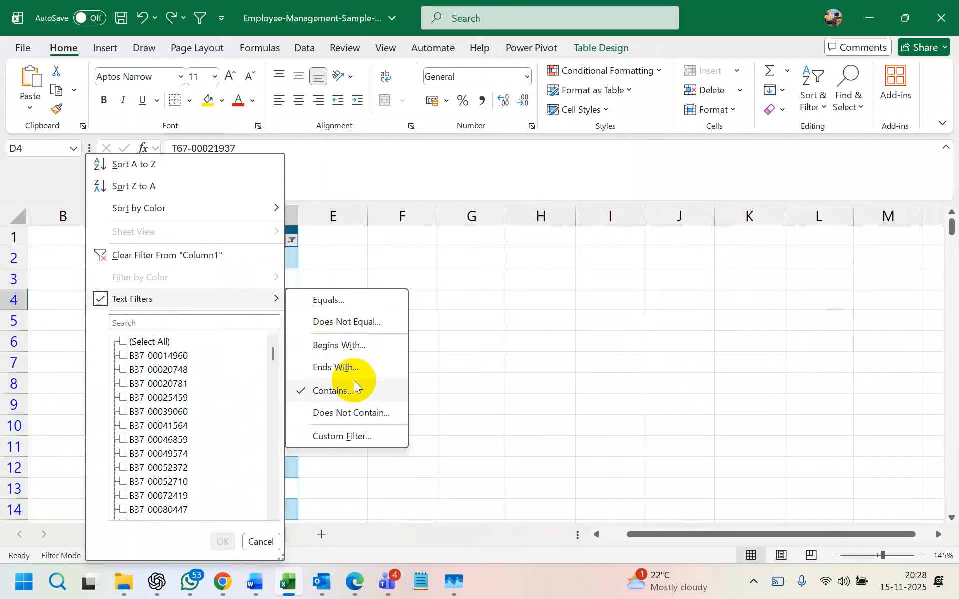
click(349, 391)
key(BackSpace)
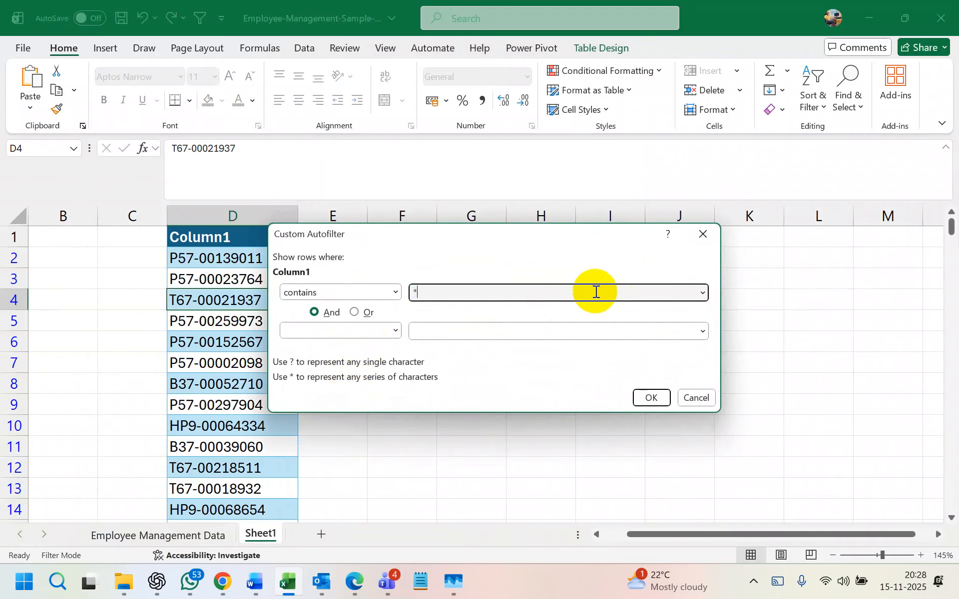
click(647, 395)
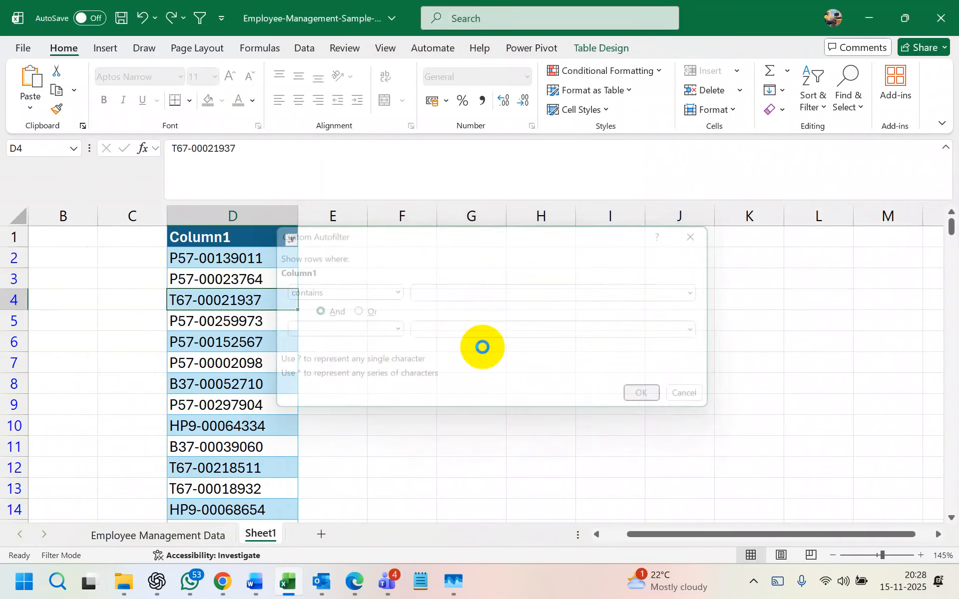
- Reapply an Equals P57 filter to the Column1 IDs
click(292, 238)
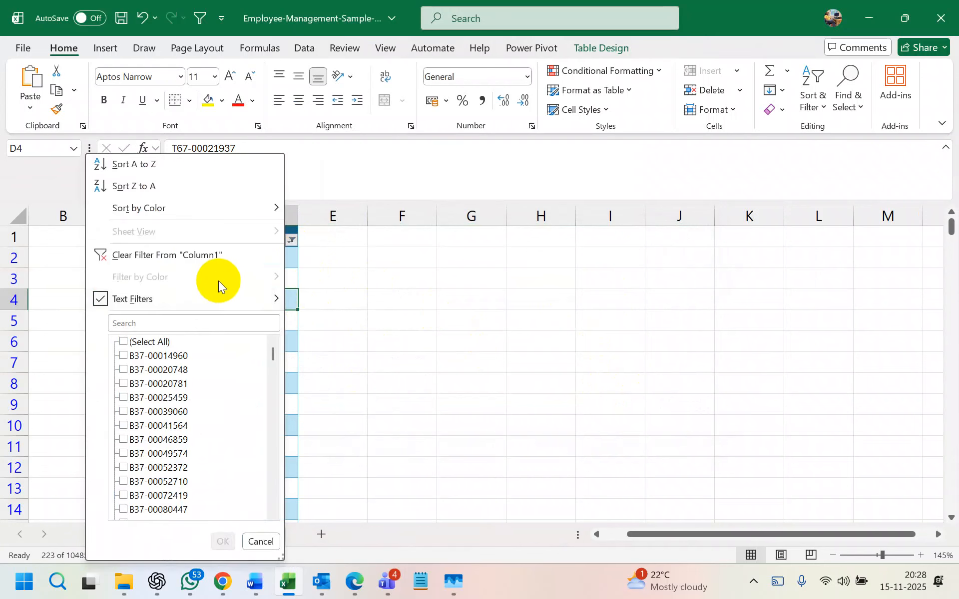
mouse_move(224, 298)
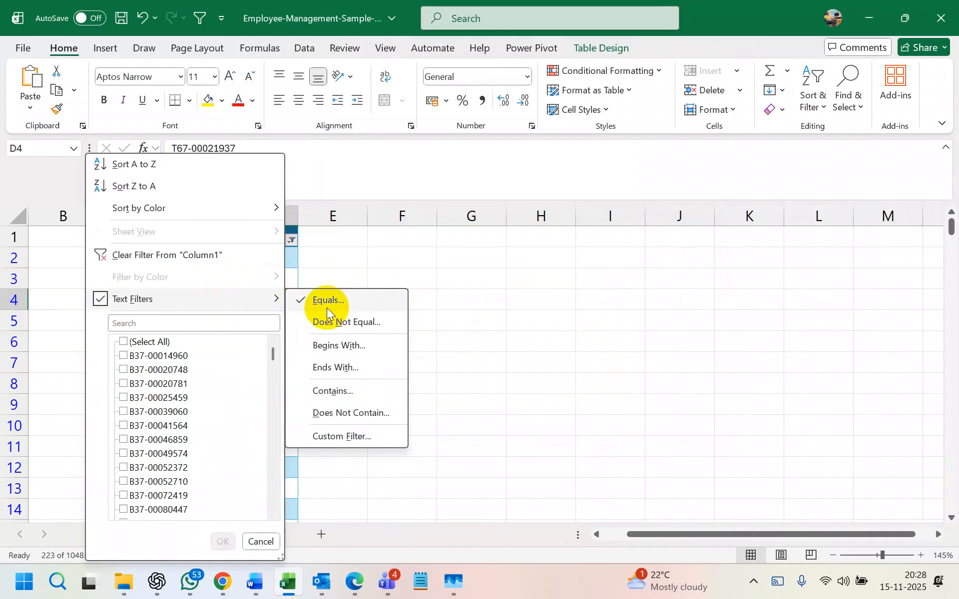
click(328, 299)
key(BackSpace)
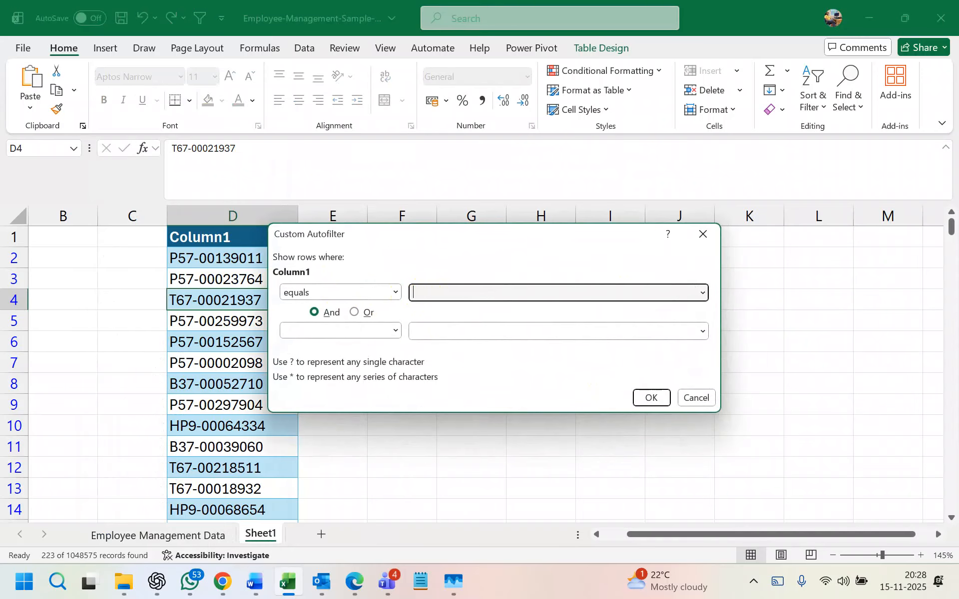
text(P)
click(429, 296)
text(57)
click(425, 295)
click(644, 397)
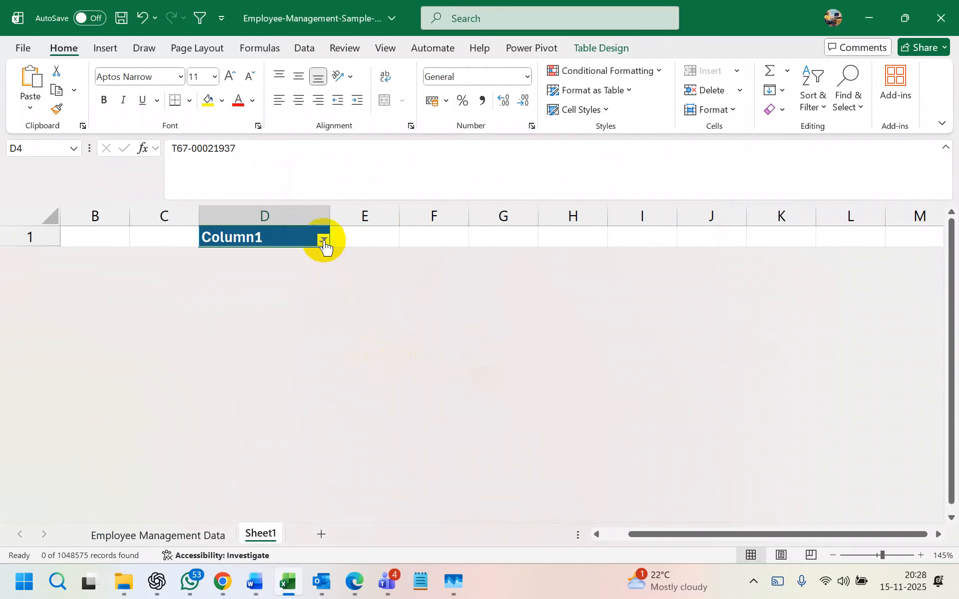
- Search the filter value list for p57, then close it and undo to restore all IDs
click(324, 240)
click(231, 323)
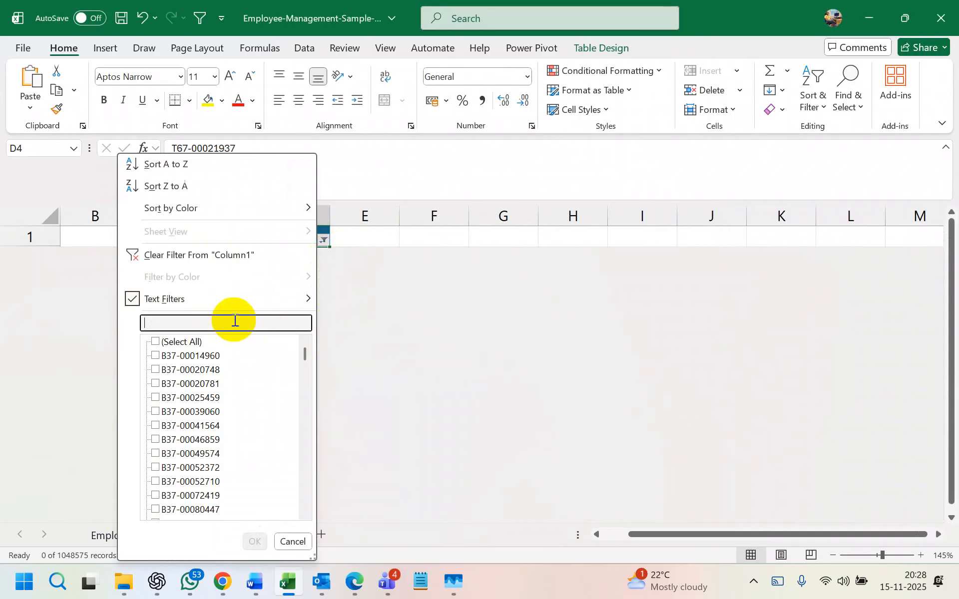
text(p57)
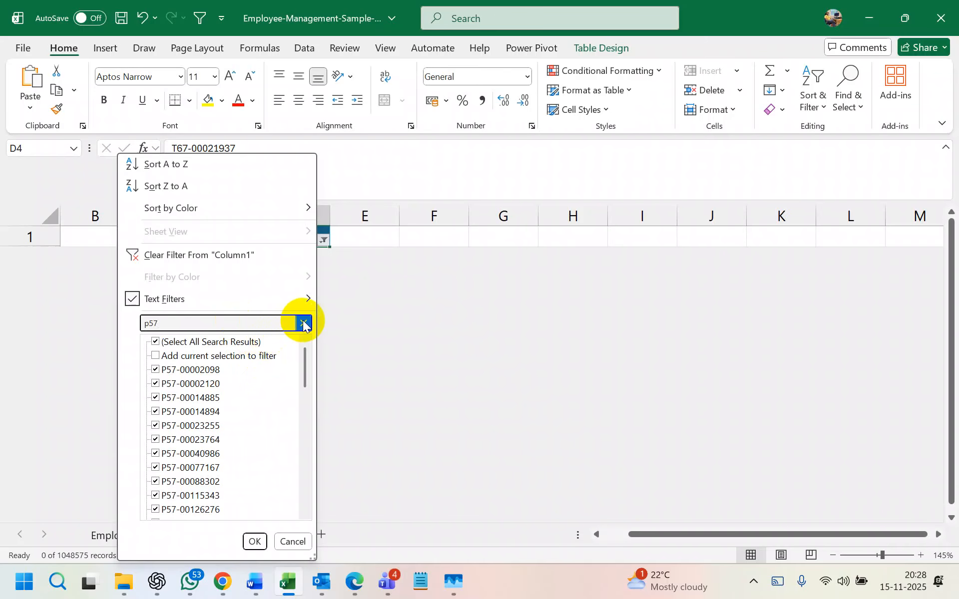
click(293, 541)
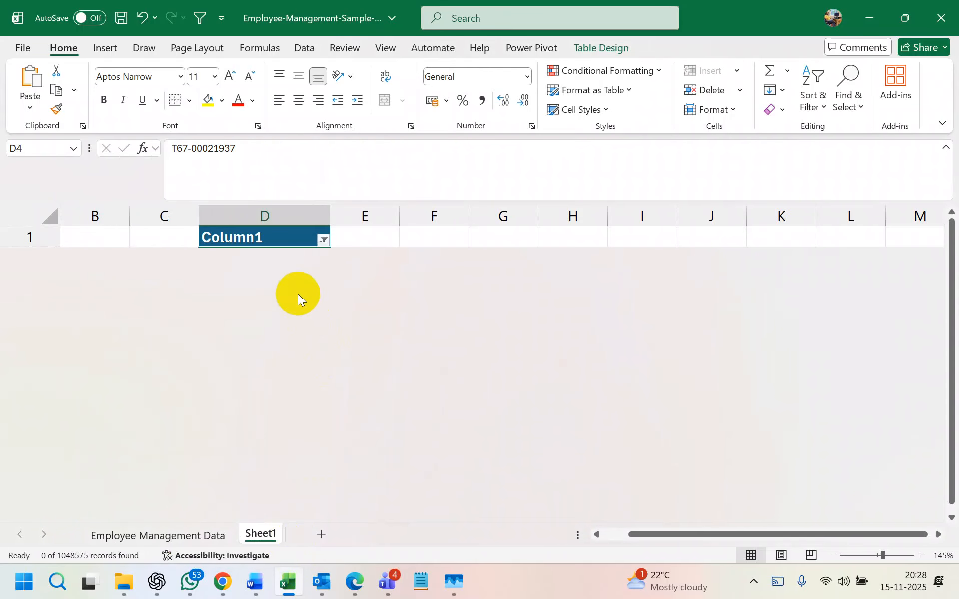
key(ctrl+z)
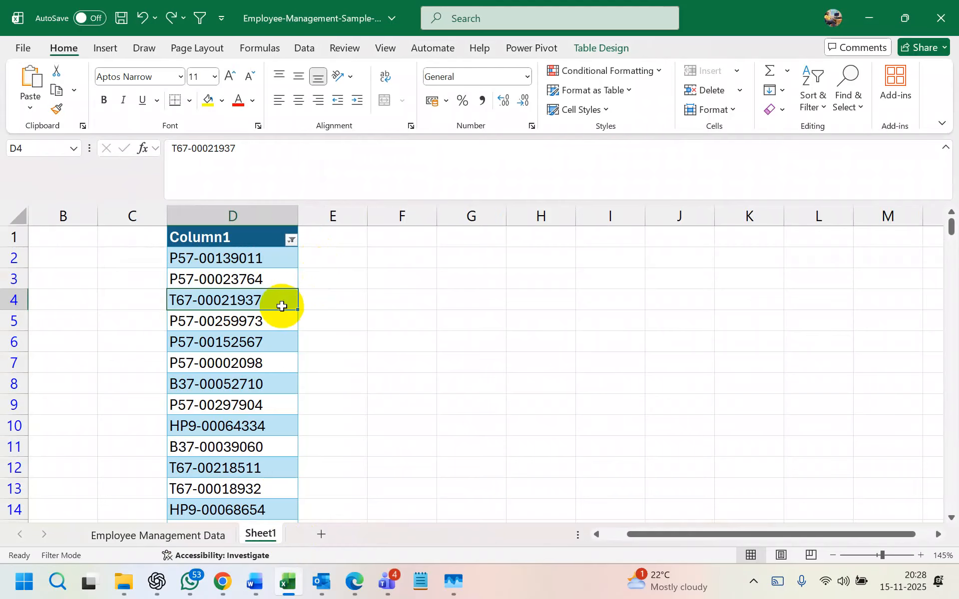
- Copy the IDs in D2:D13 and paste them starting at G1
drag(278, 260, 280, 493)
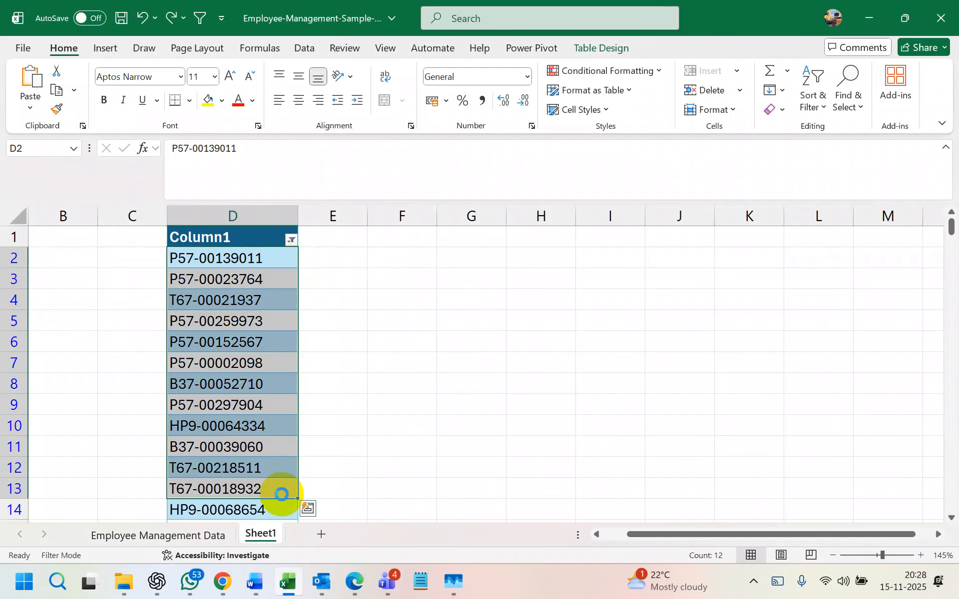
key(ctrl+c)
click(463, 235)
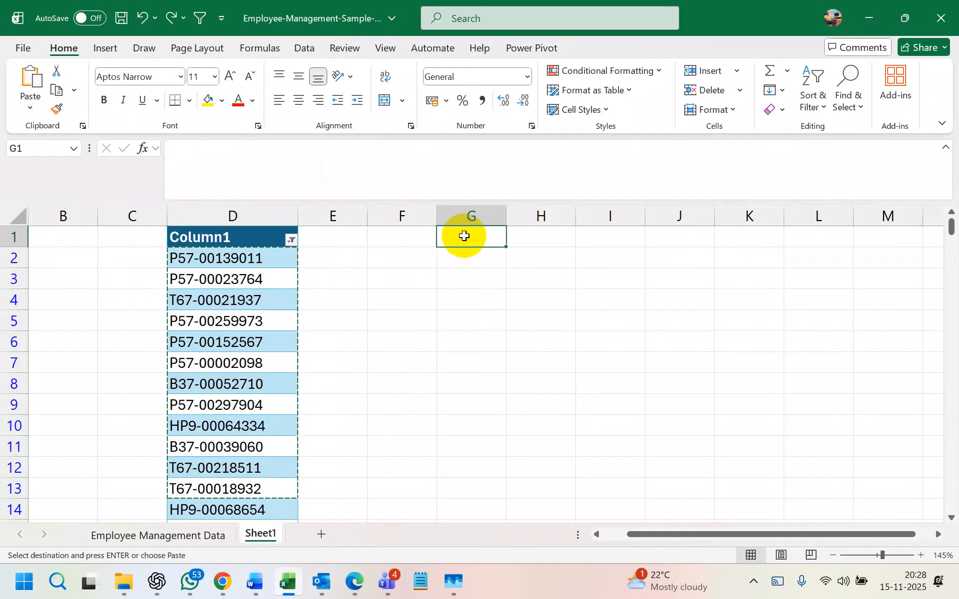
key(ctrl+v)
- Convert the pasted IDs into a table without a header row
click(475, 233)
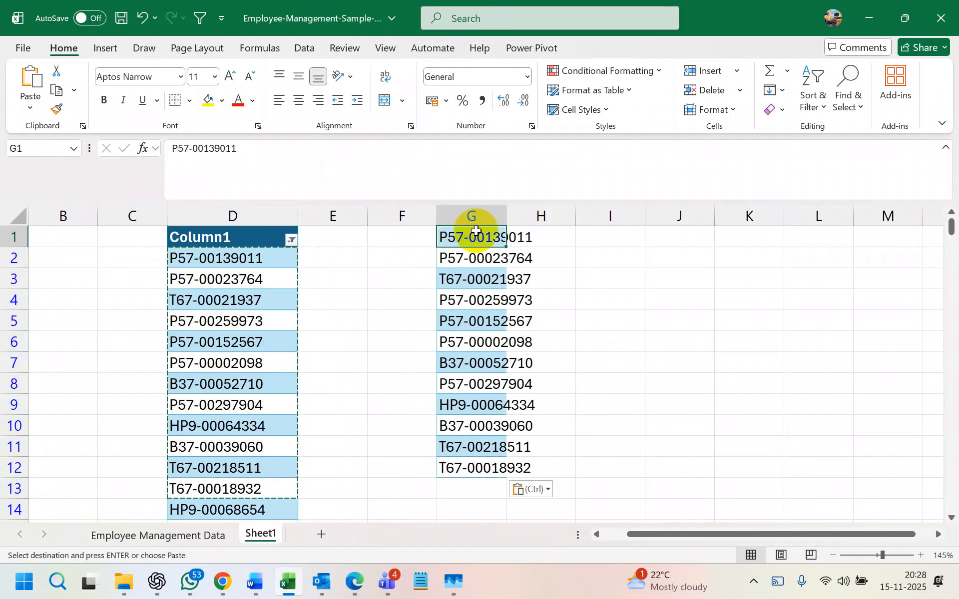
key(ctrl+t)
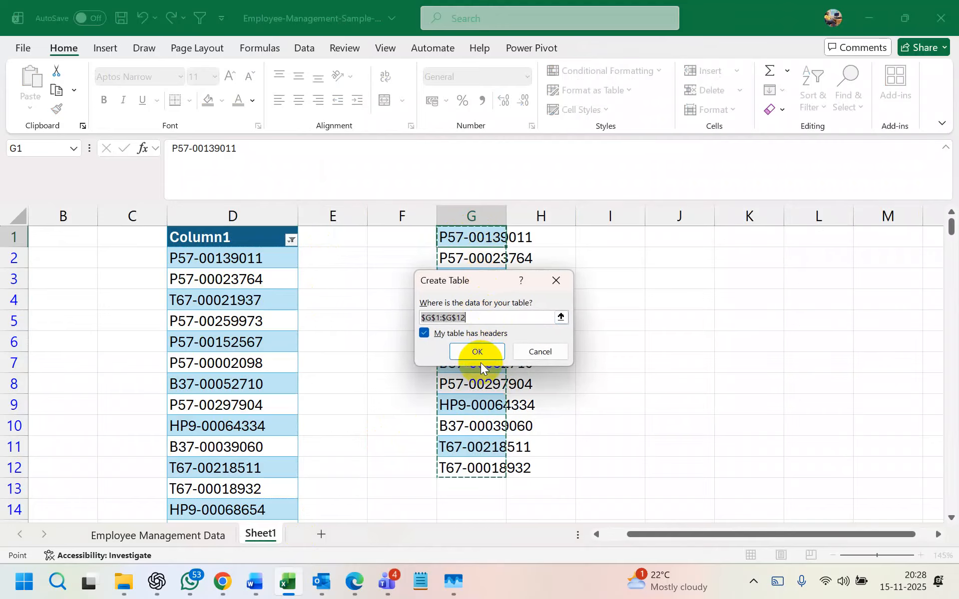
click(424, 334)
click(476, 352)
click(670, 298)
- Delete the empty columns E and F
drag(421, 215, 355, 215)
right_click(355, 215)
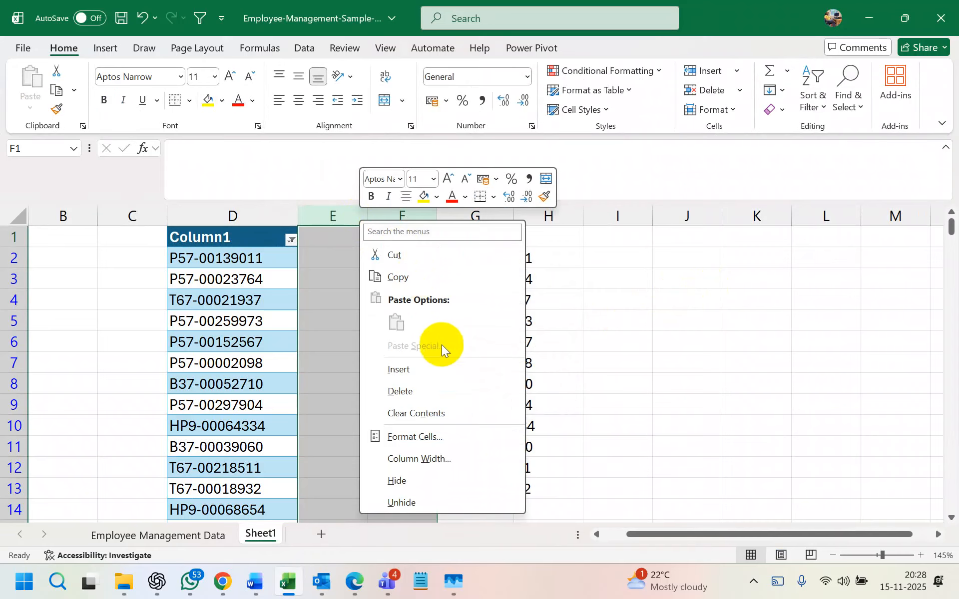
click(426, 402)
click(559, 355)
- Set a Contains p57 custom filter on the new table's ID column
click(370, 241)
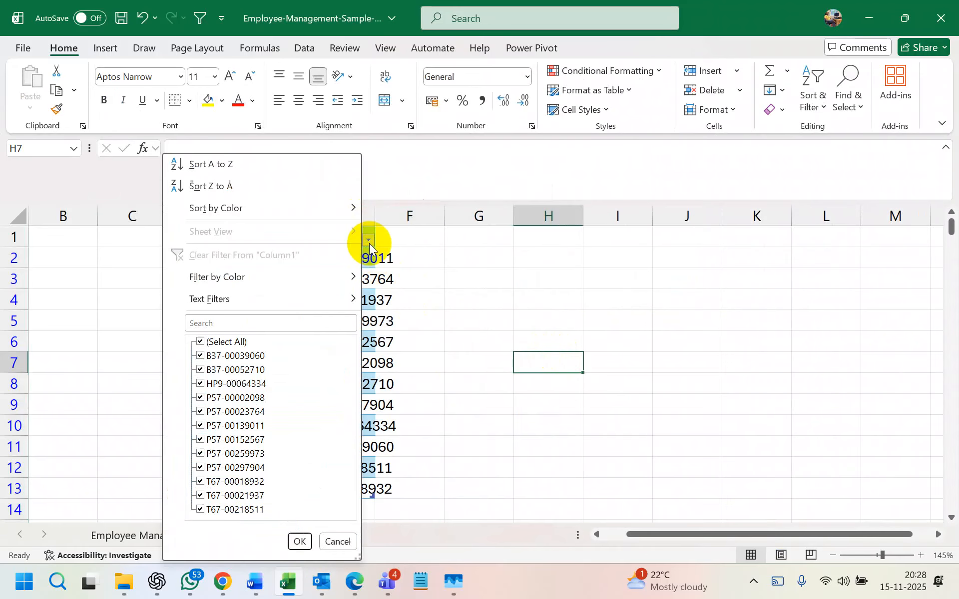
mouse_move(336, 298)
click(416, 301)
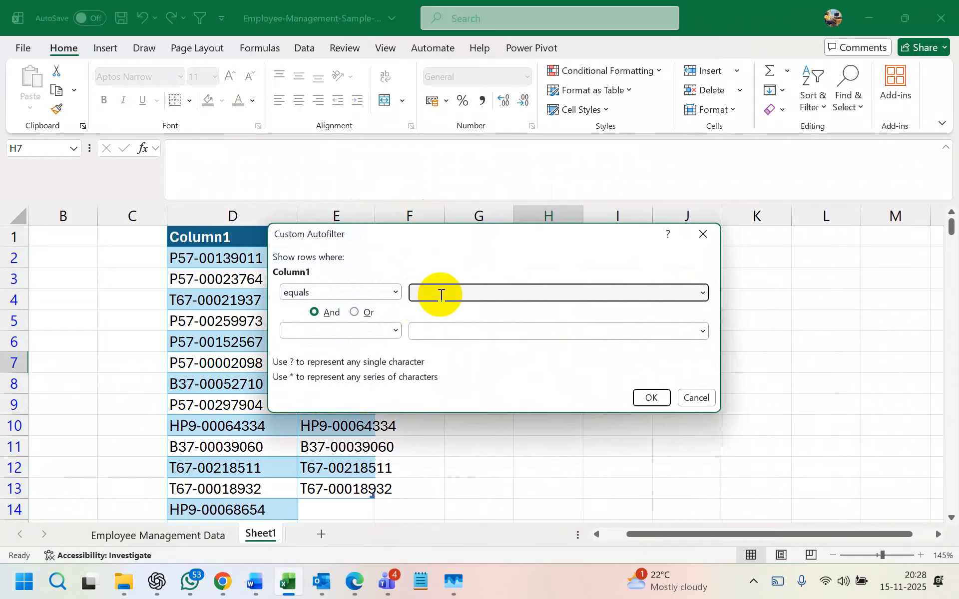
click(702, 234)
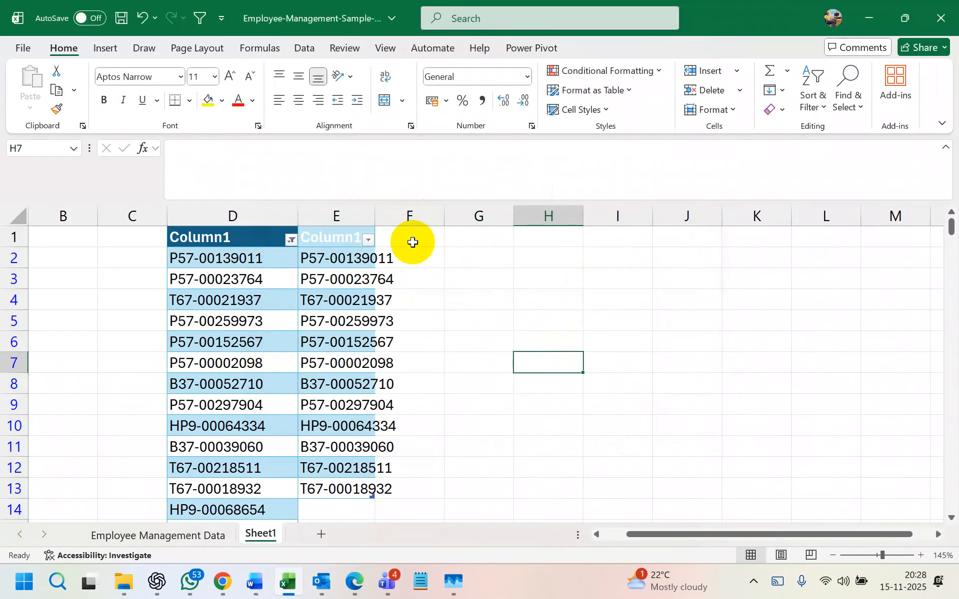
click(369, 241)
mouse_move(319, 307)
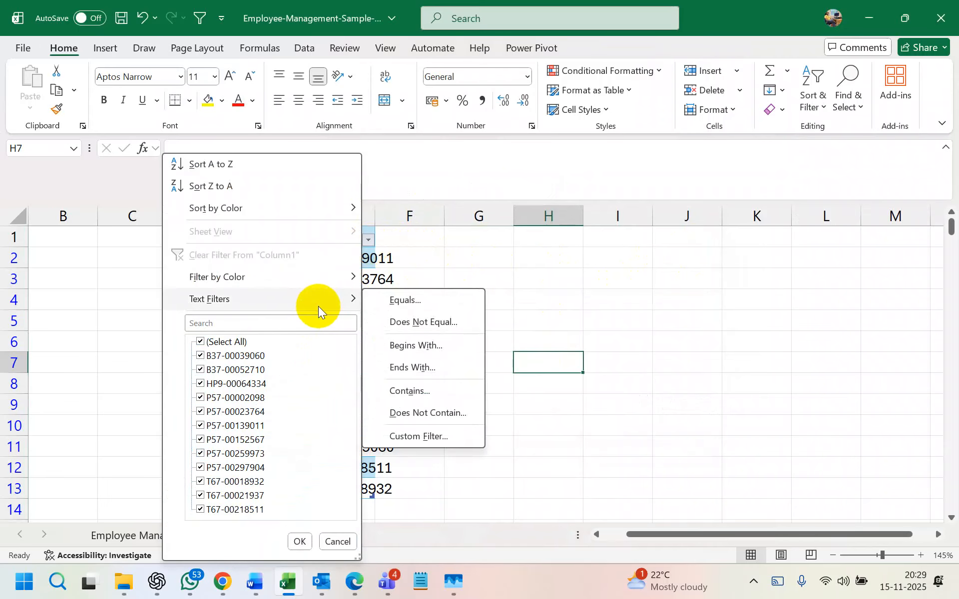
click(411, 391)
text(p57)
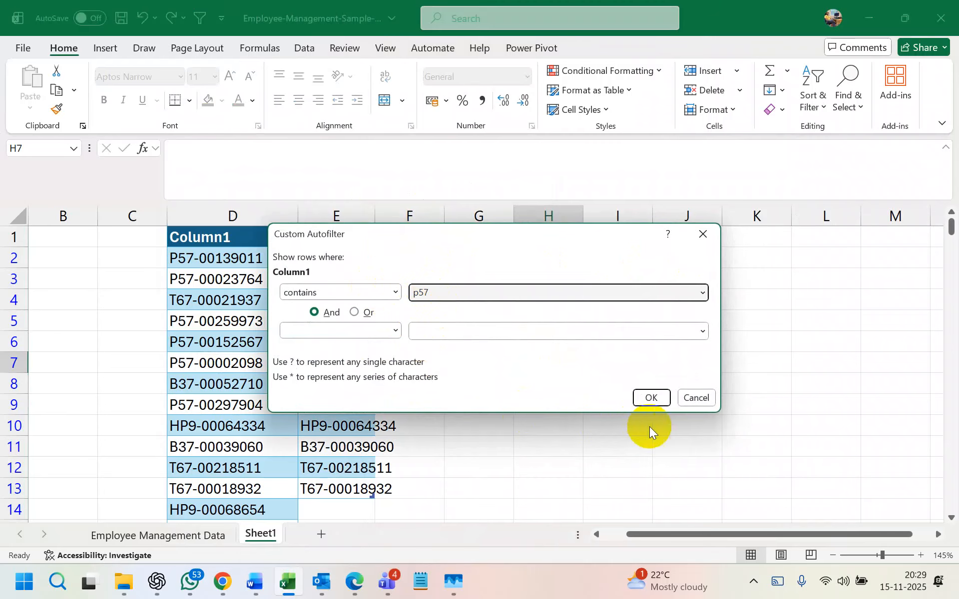
click(650, 396)
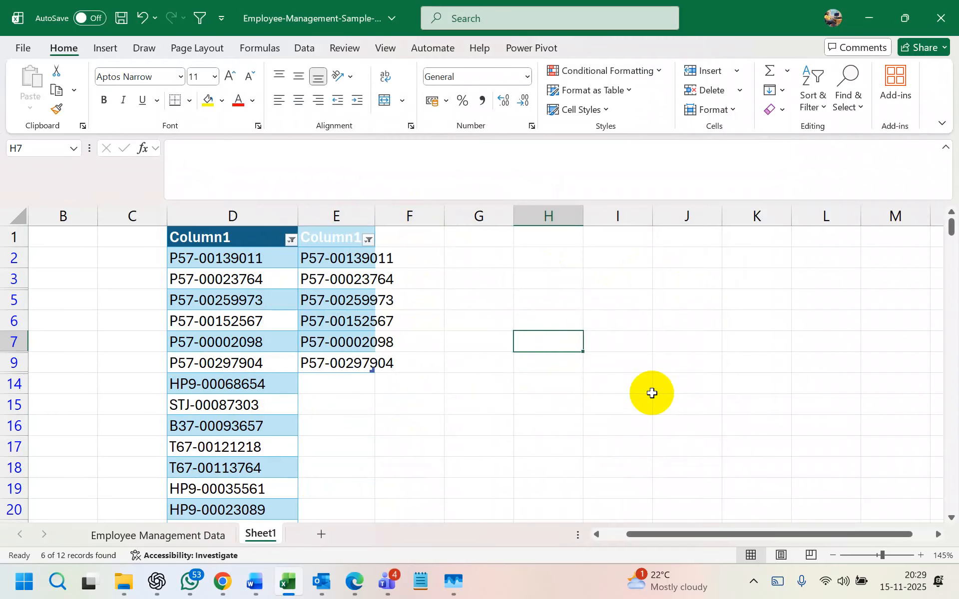
- Delete column E's duplicate IDs and filter Column1 to IDs containing p57 (50 records)
right_click(342, 216)
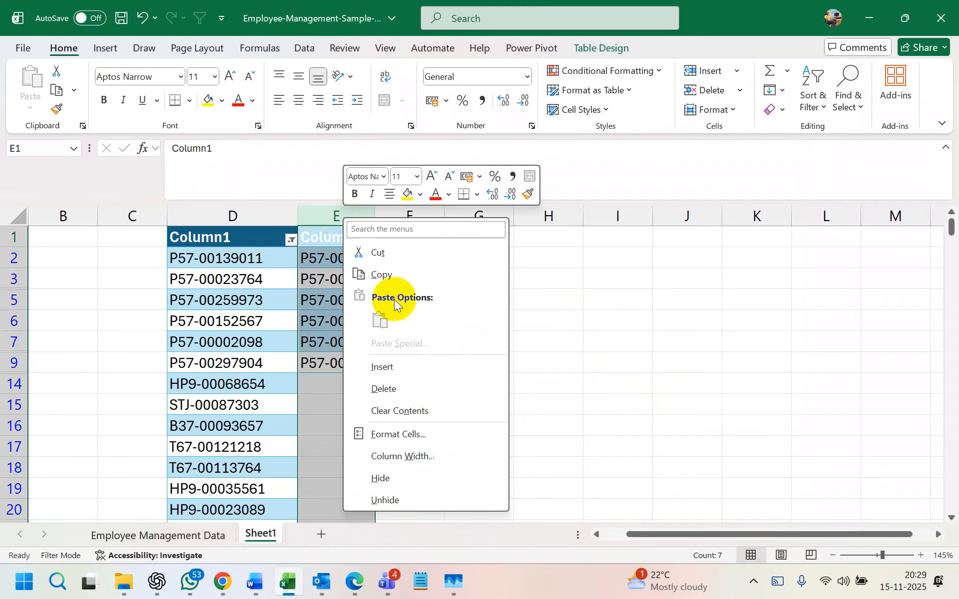
click(399, 392)
click(291, 241)
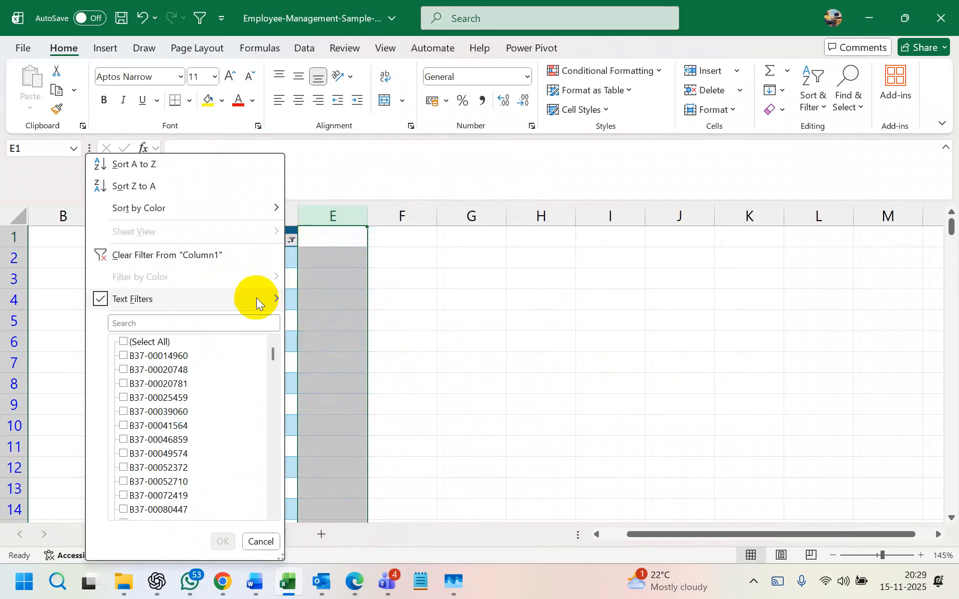
mouse_move(259, 302)
click(344, 391)
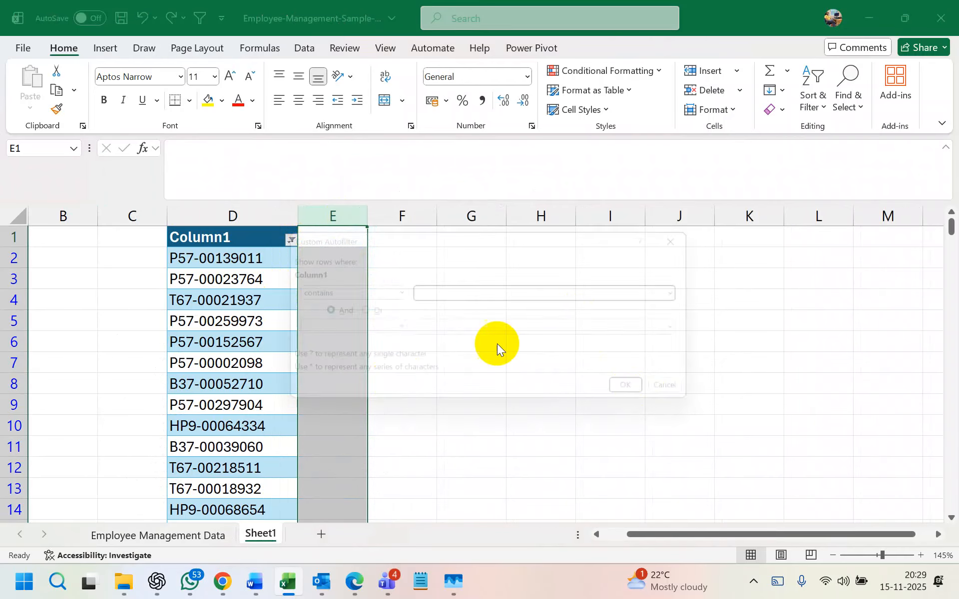
text(p57)
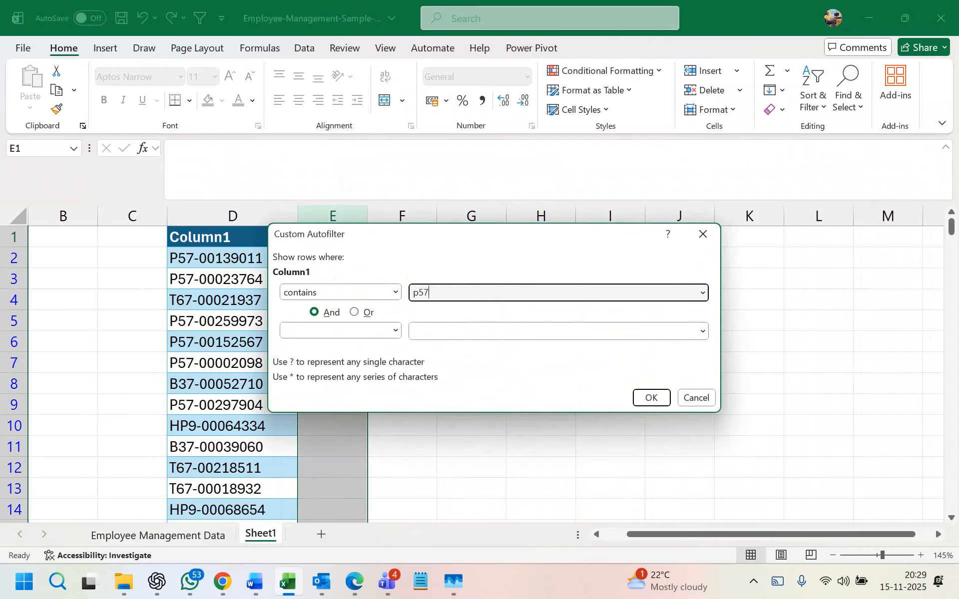
key(Return)
scroll(295, 317, down, 15)
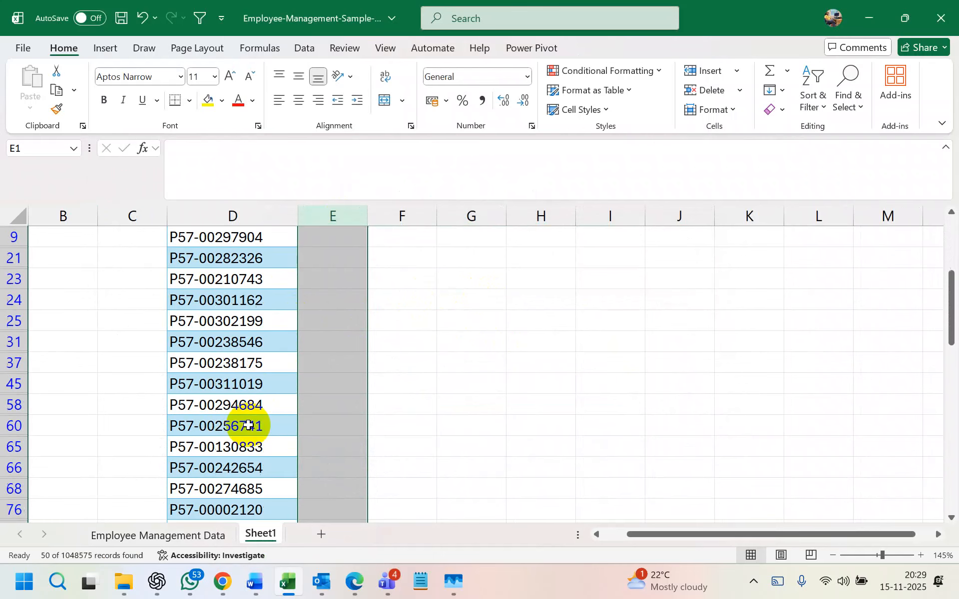
scroll(247, 426, up, 15)
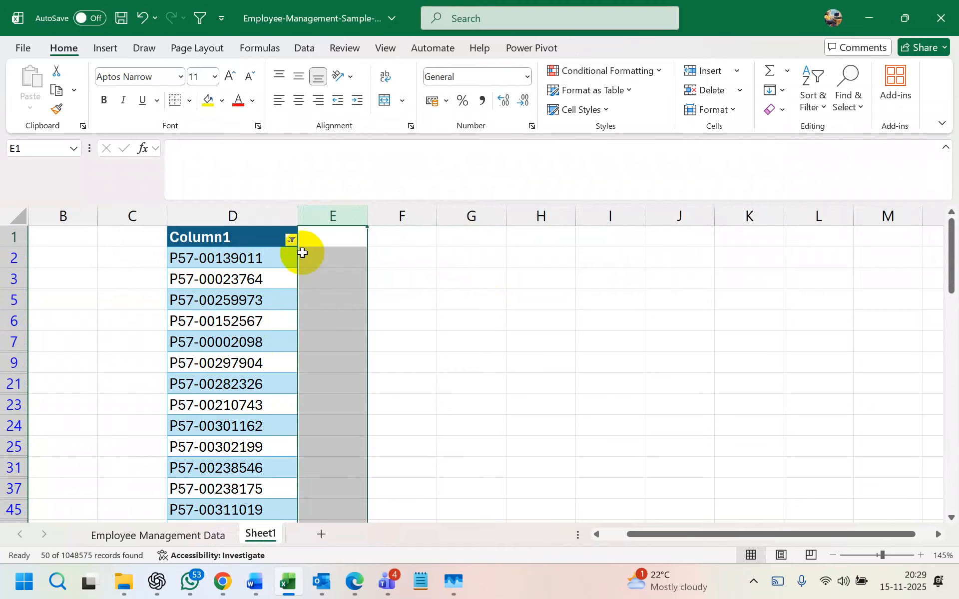
click(291, 240)
mouse_move(259, 300)
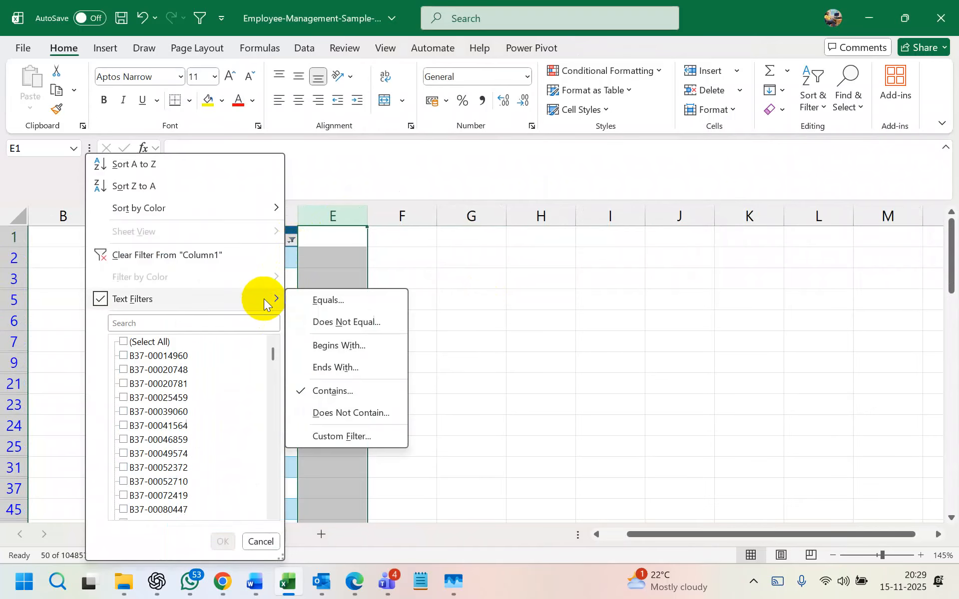
click(337, 303)
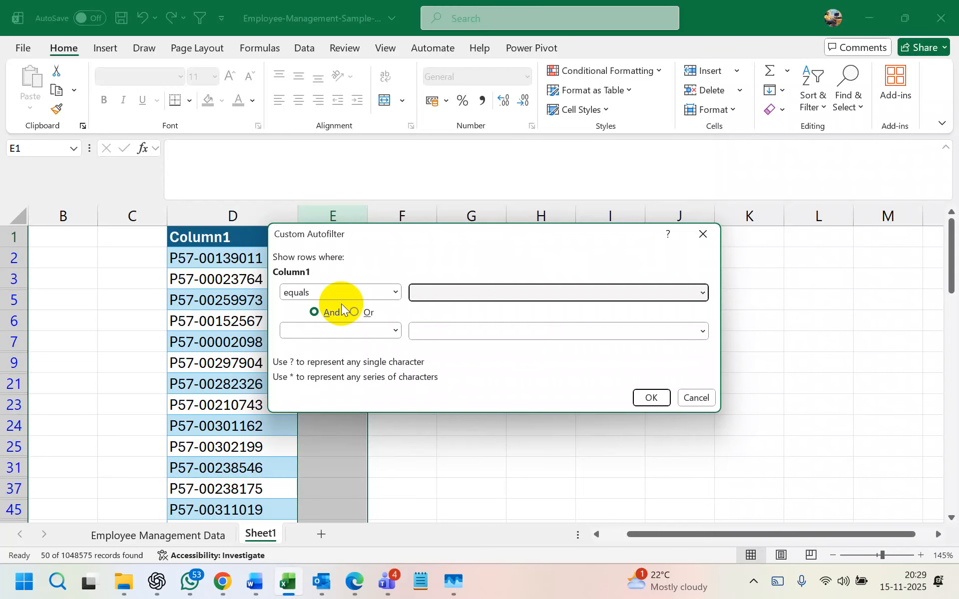
click(395, 293)
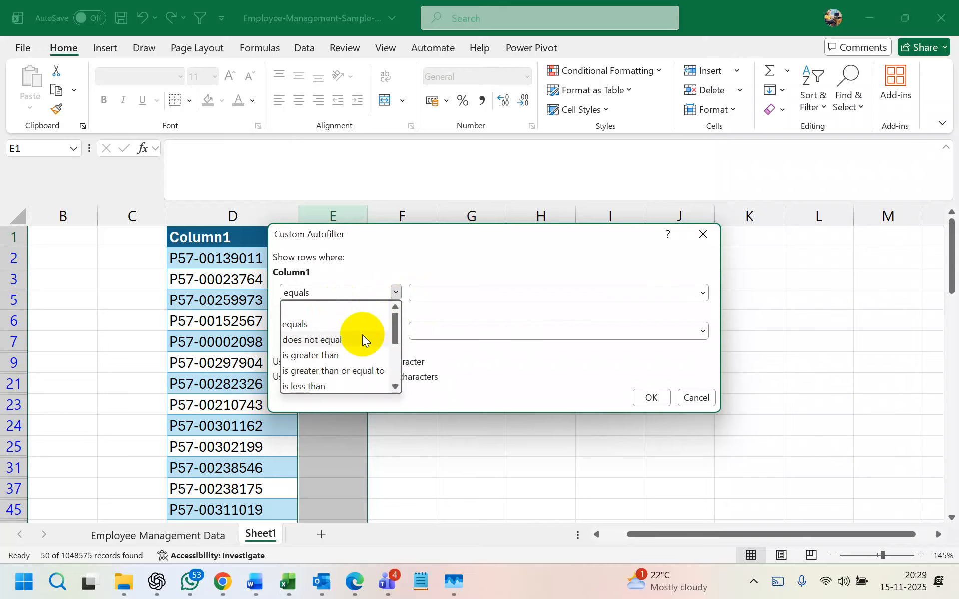
click(362, 338)
click(429, 289)
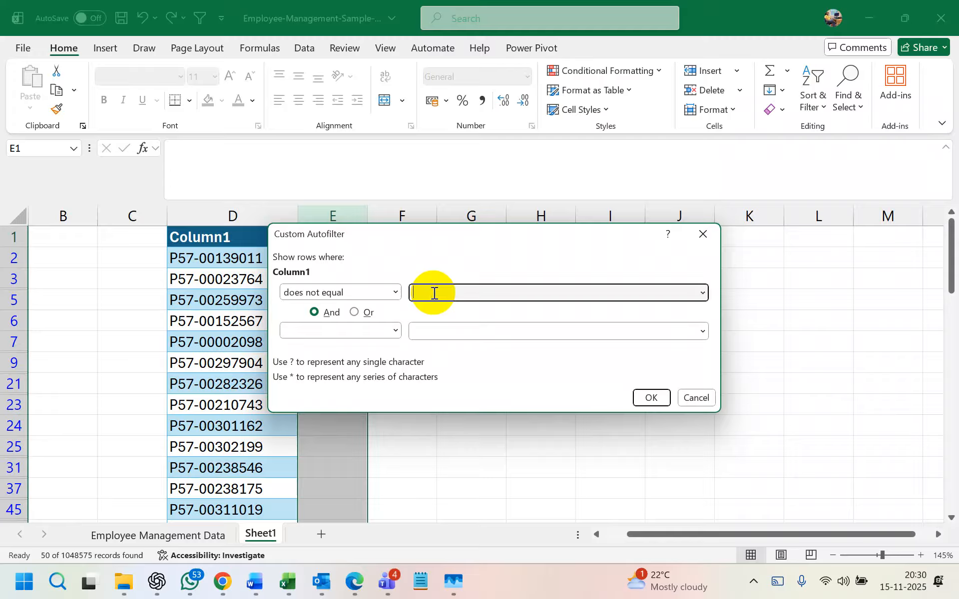
click(390, 293)
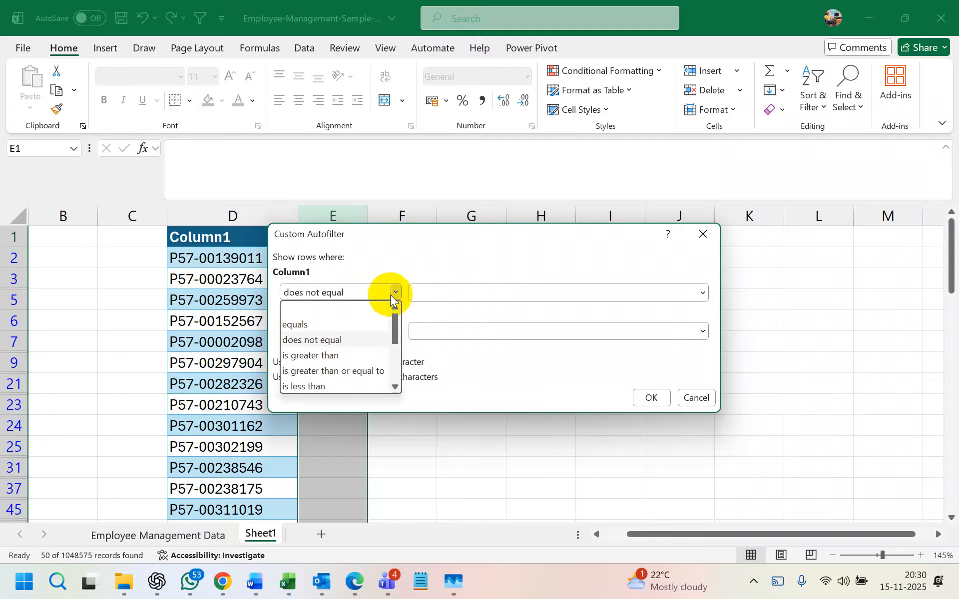
click(349, 325)
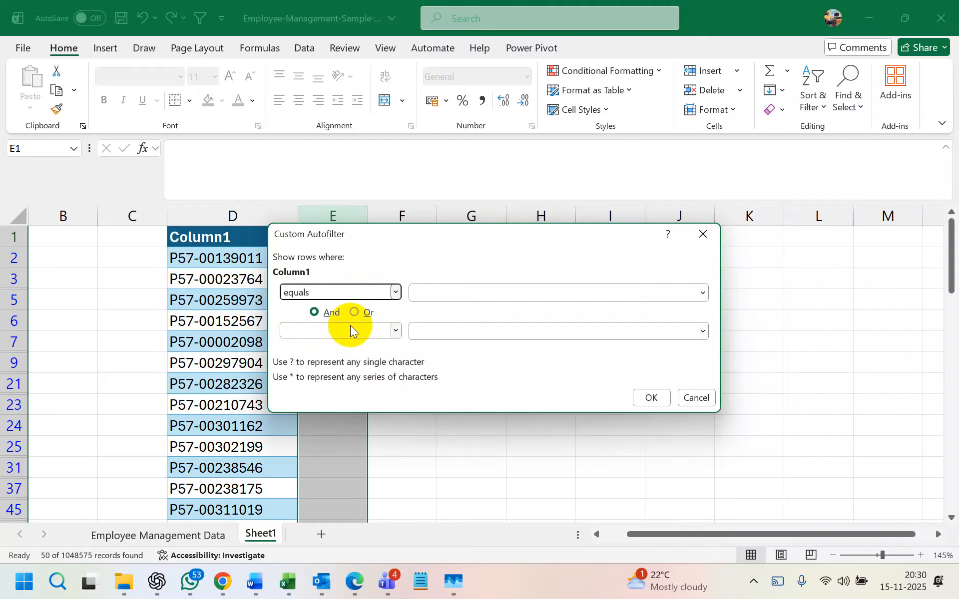
click(431, 293)
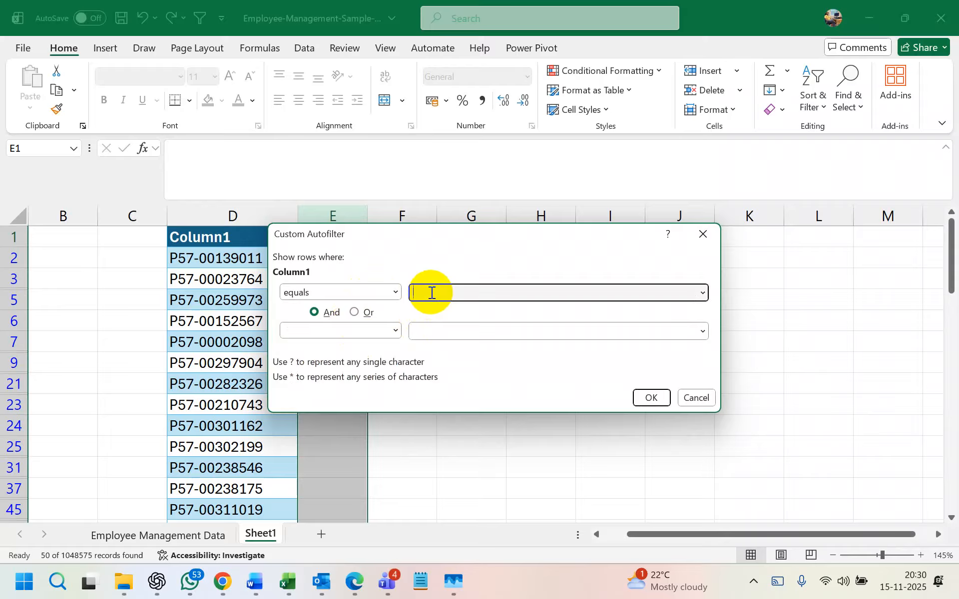
click(699, 397)
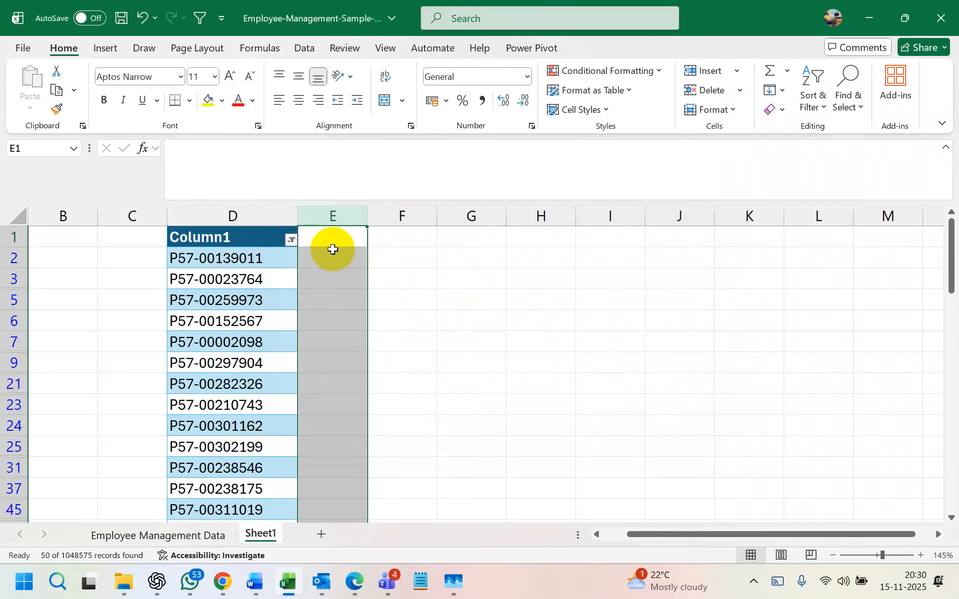
- Start a Does Not Equal filter on Column1, then dismiss it unfinished
click(290, 241)
click(204, 324)
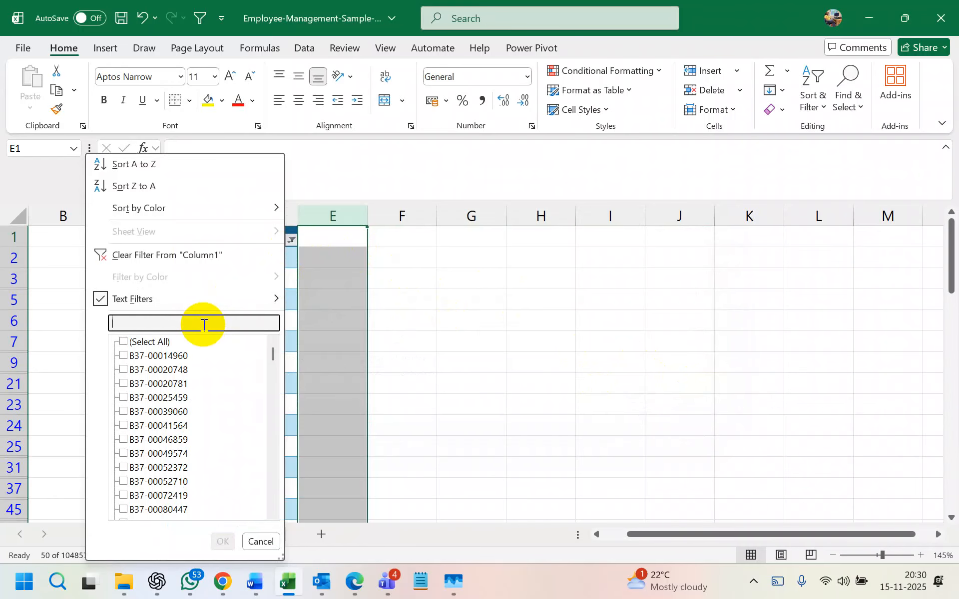
key(Escape)
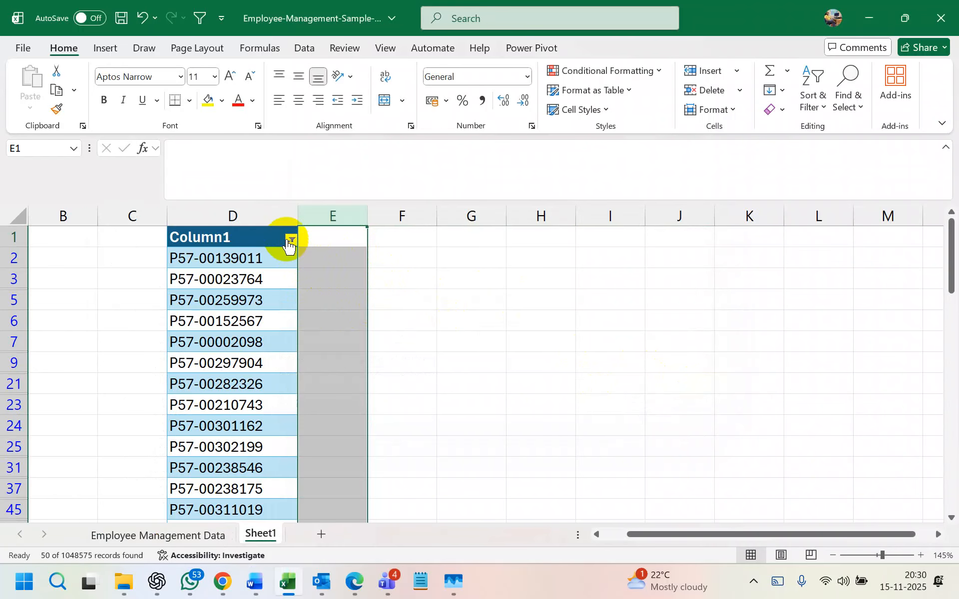
click(287, 240)
mouse_move(236, 298)
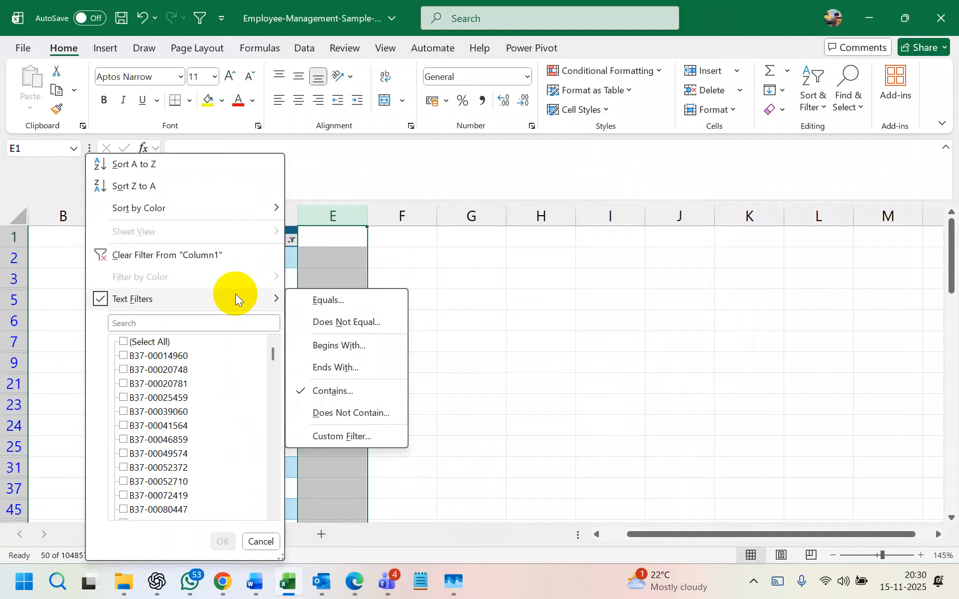
click(345, 322)
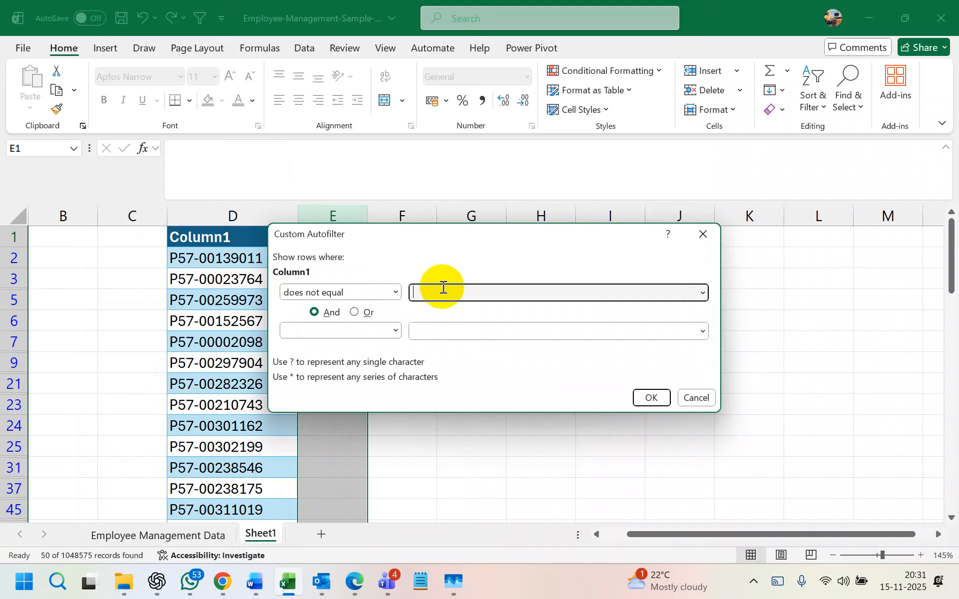
click(702, 233)
click(240, 321)
key(ctrl+c)
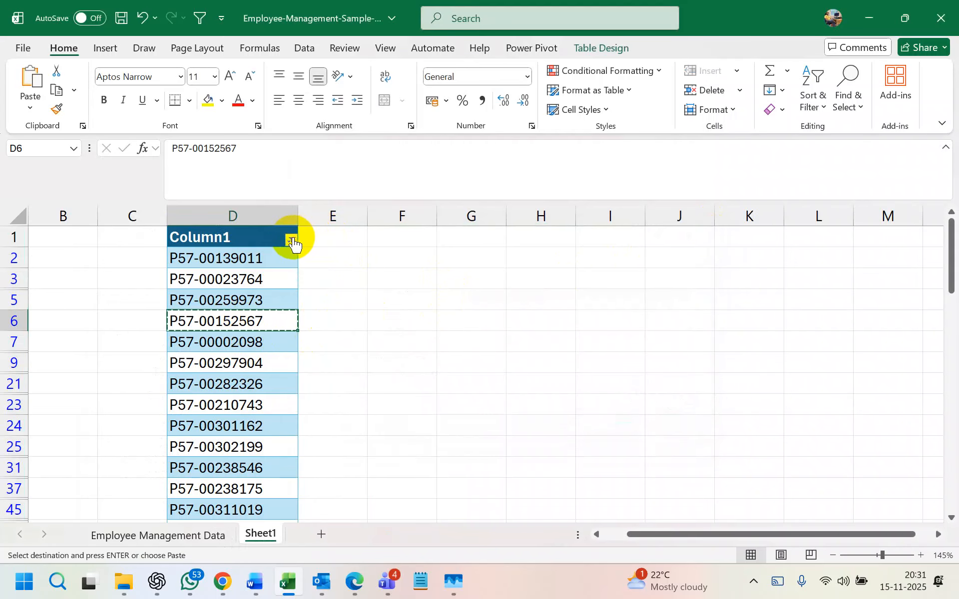
click(291, 239)
mouse_move(278, 298)
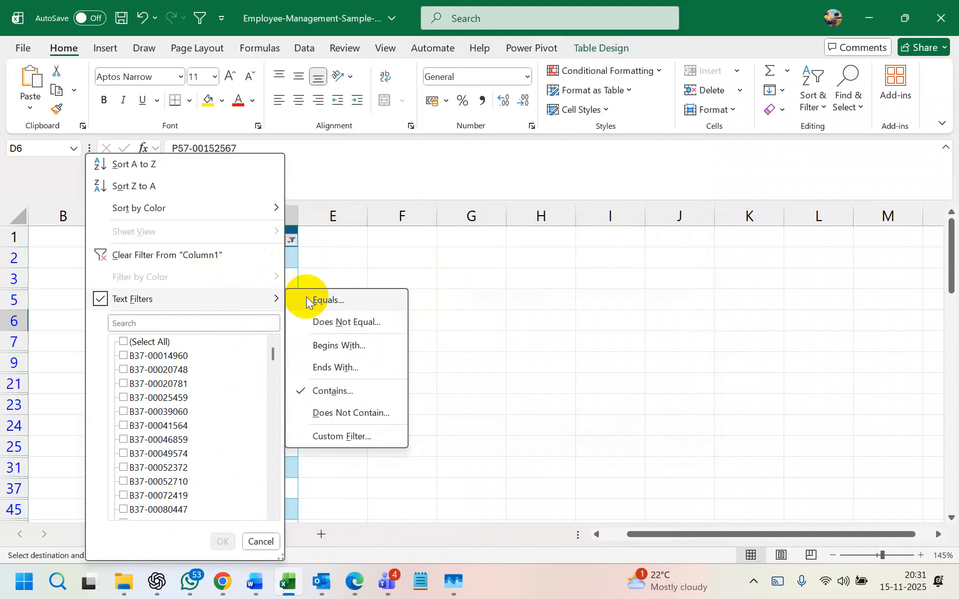
click(382, 320)
key(ctrl+v)
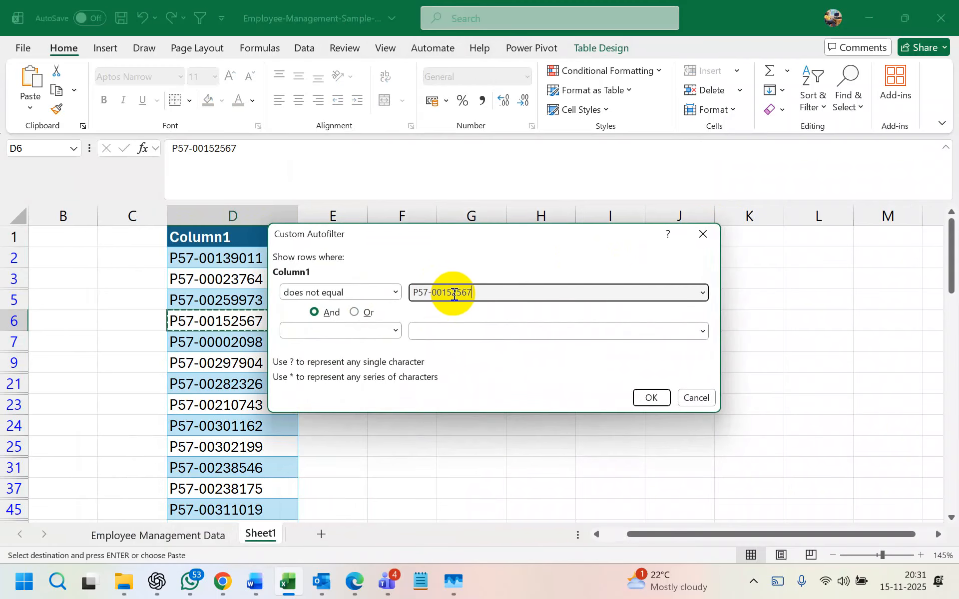
click(651, 398)
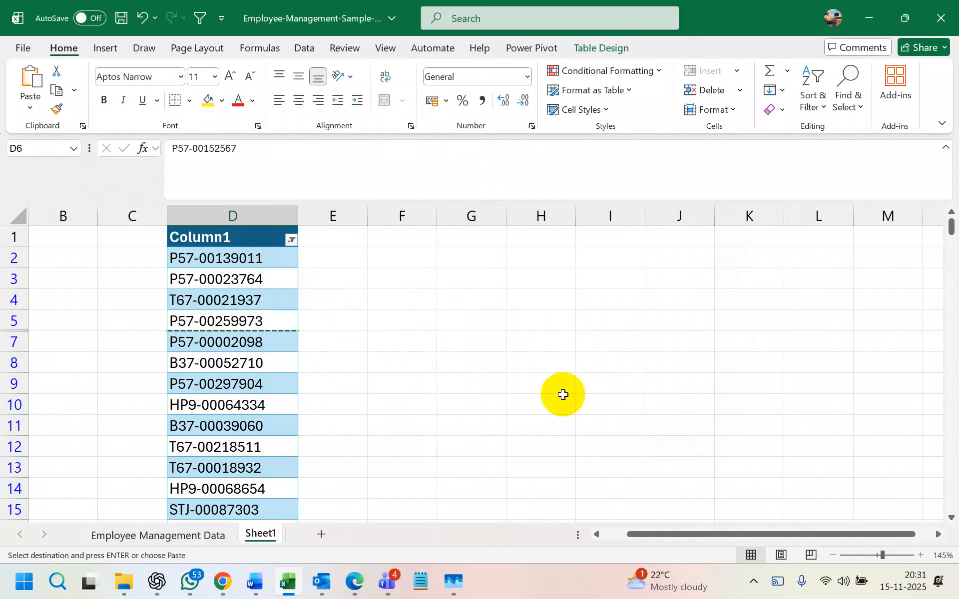
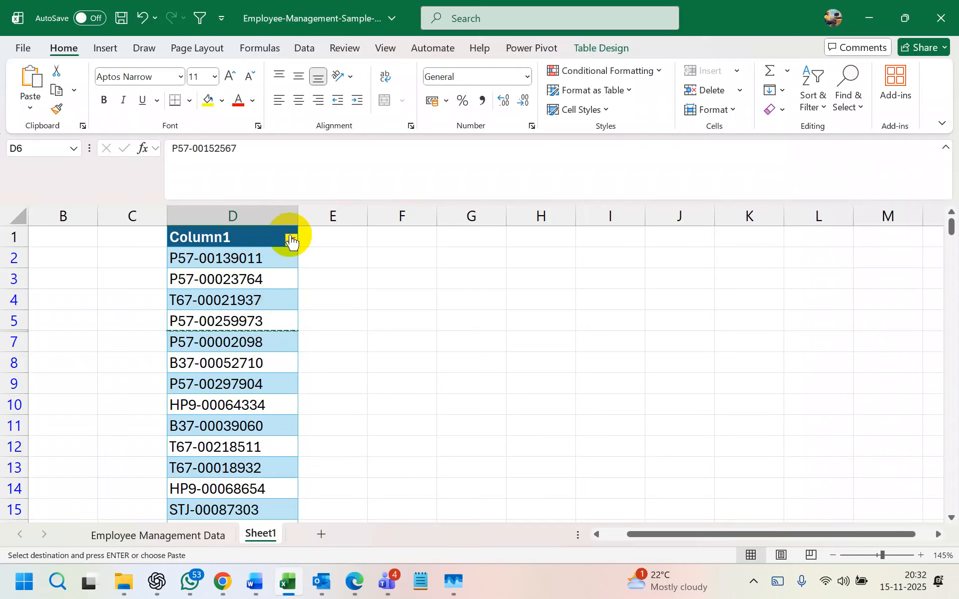
- Try a Begins With filter on Column1, then undo it after it hides every row
click(291, 239)
mouse_move(235, 303)
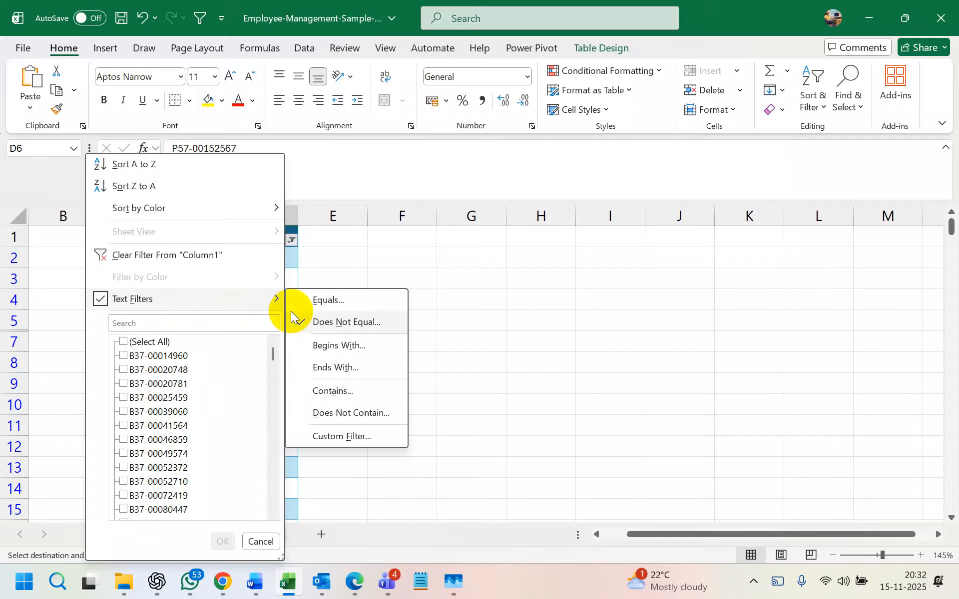
click(337, 344)
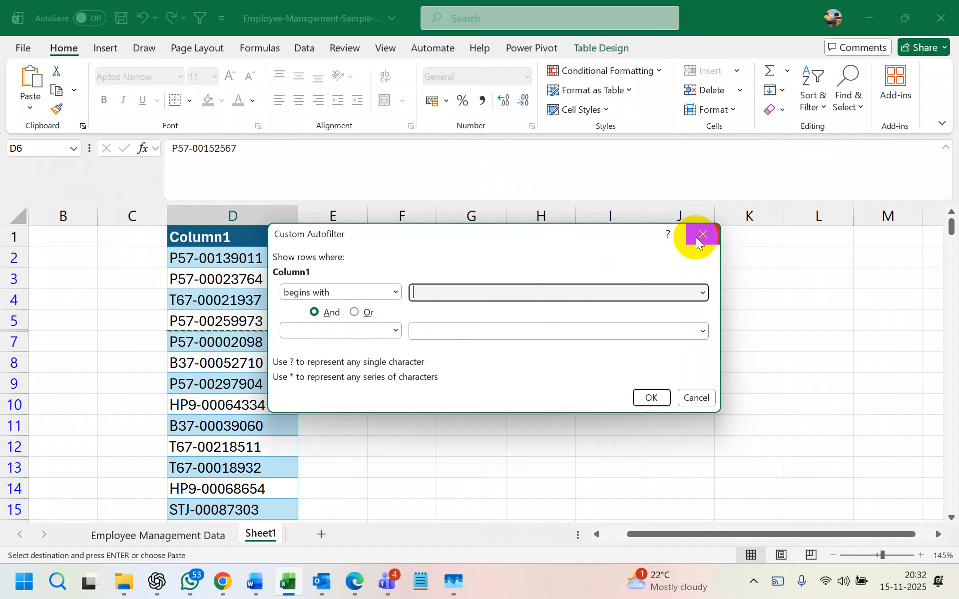
click(652, 398)
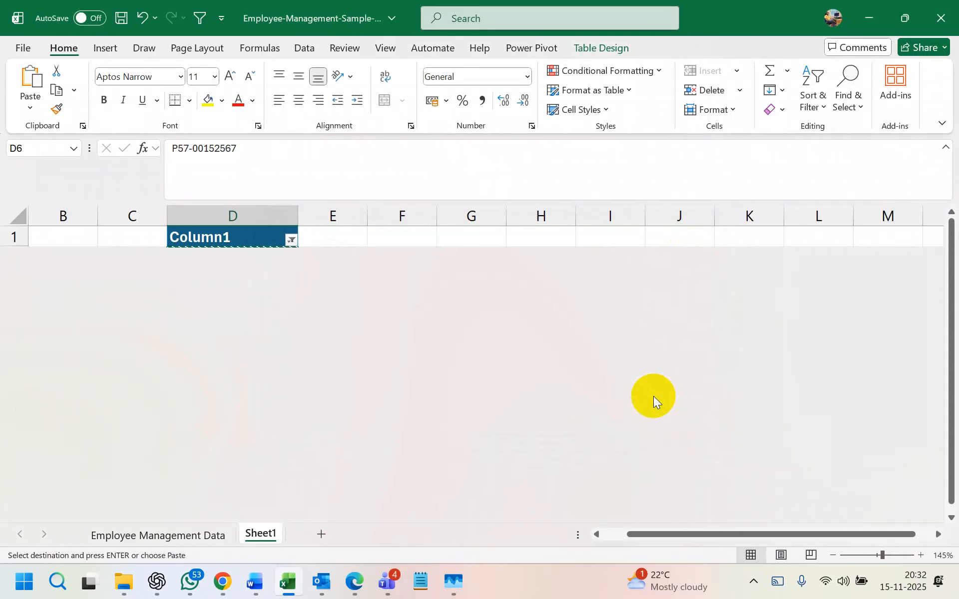
key(ctrl+z)
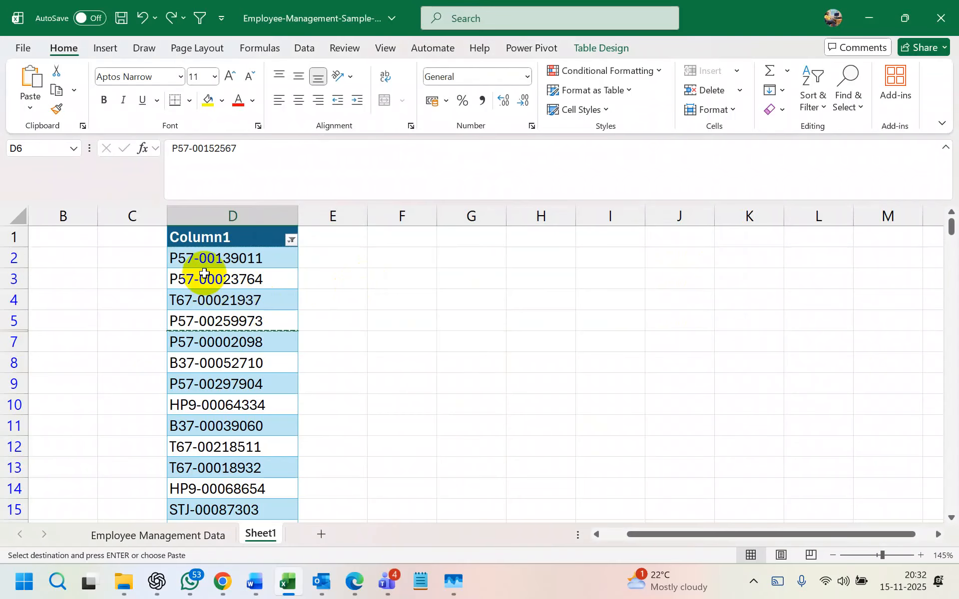
- Edit the IDs in D2, D8 and D11 in the formula bar, adding a space before each
click(190, 256)
click(174, 150)
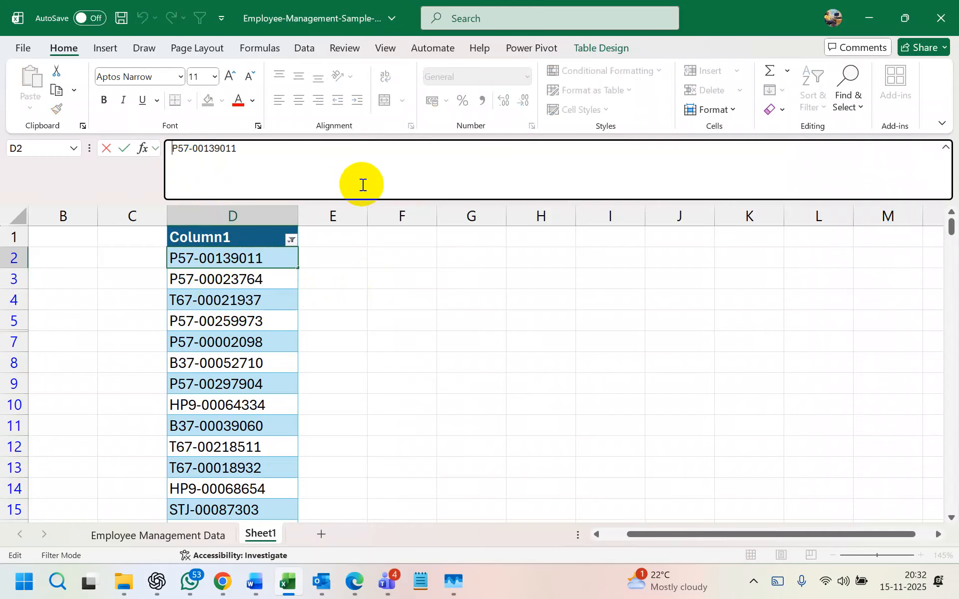
click(452, 298)
click(200, 357)
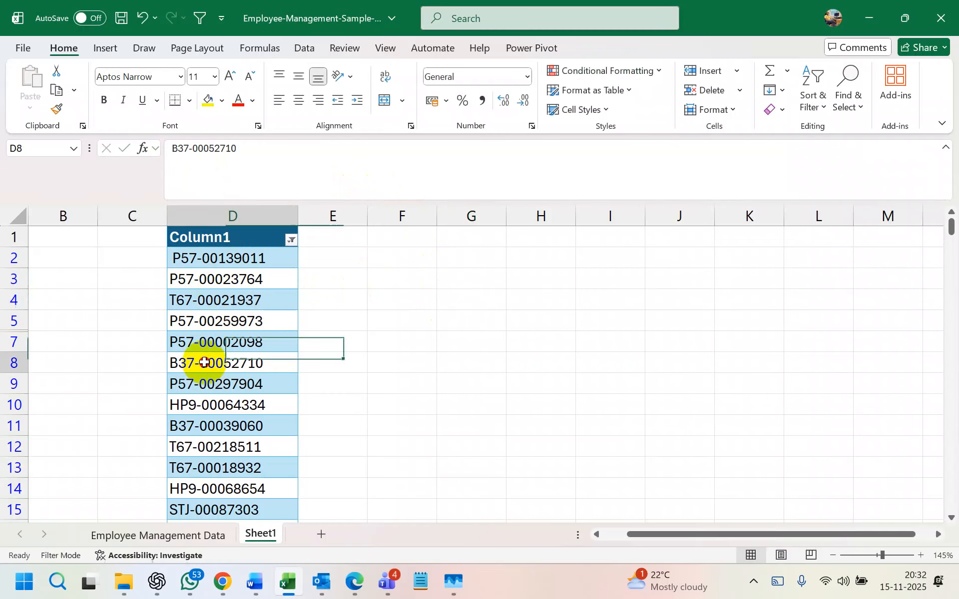
click(174, 149)
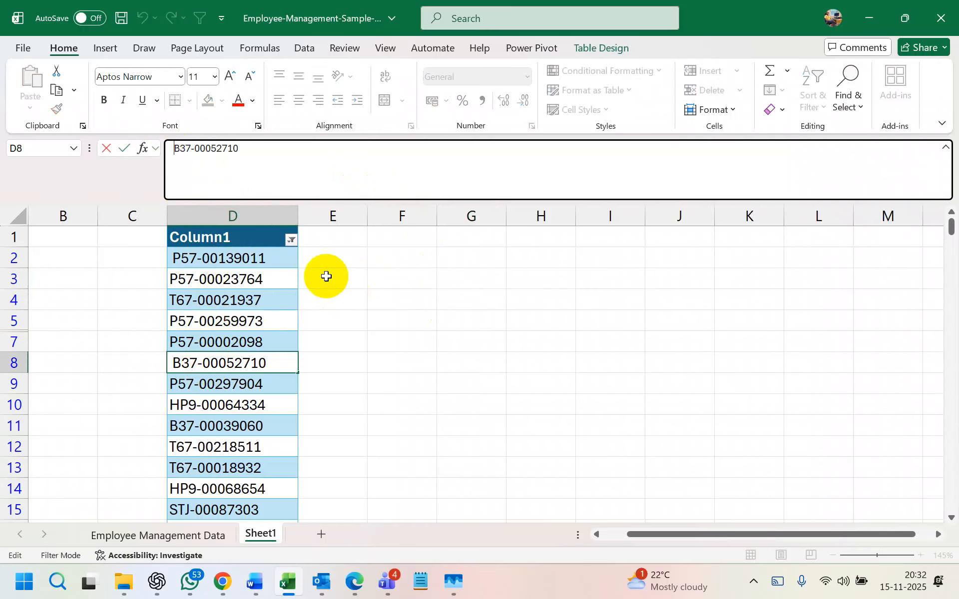
click(220, 426)
click(172, 148)
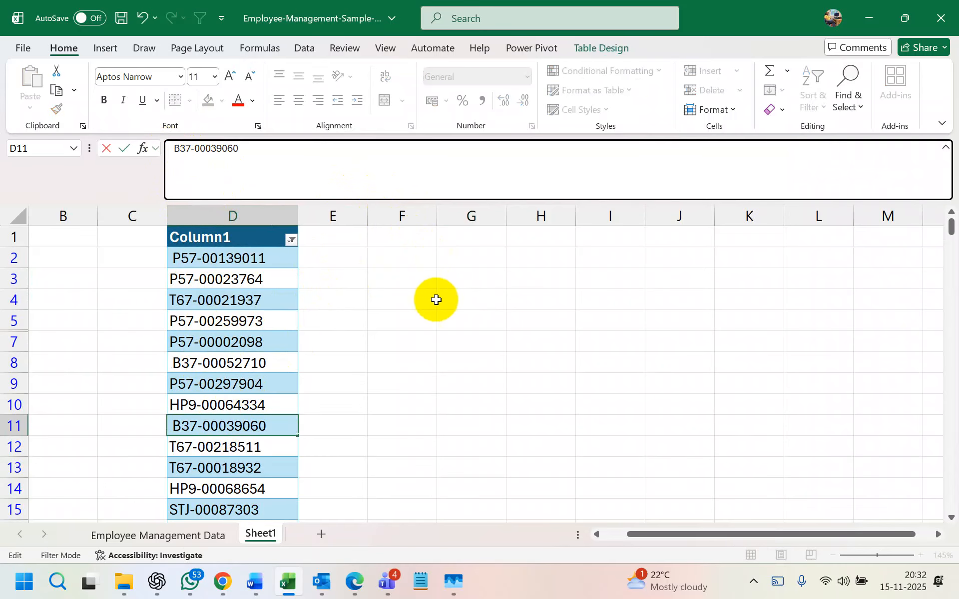
click(423, 354)
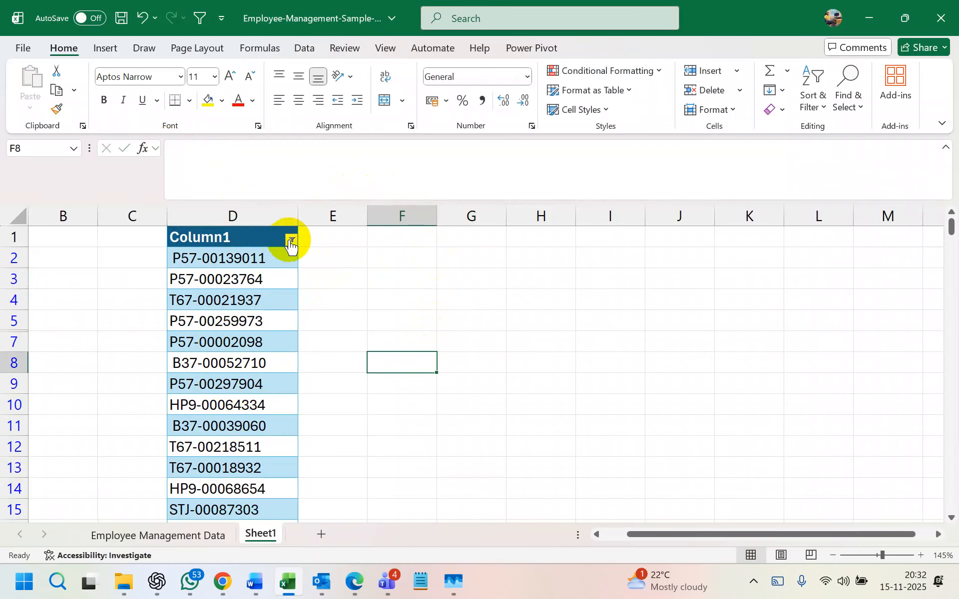
- Retry the Begins With filter on Column1 and undo it again when no rows remain
click(290, 240)
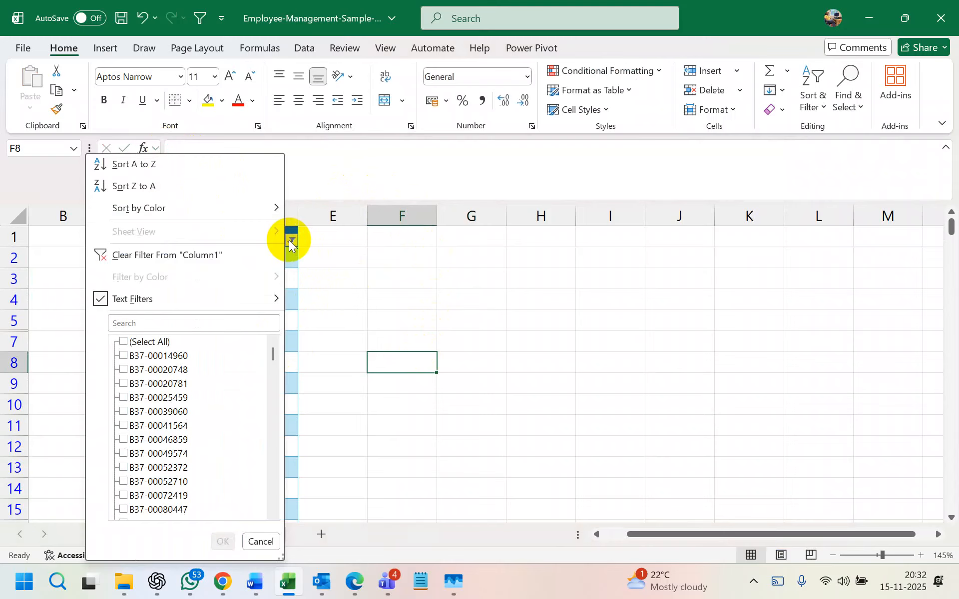
mouse_move(247, 301)
click(351, 346)
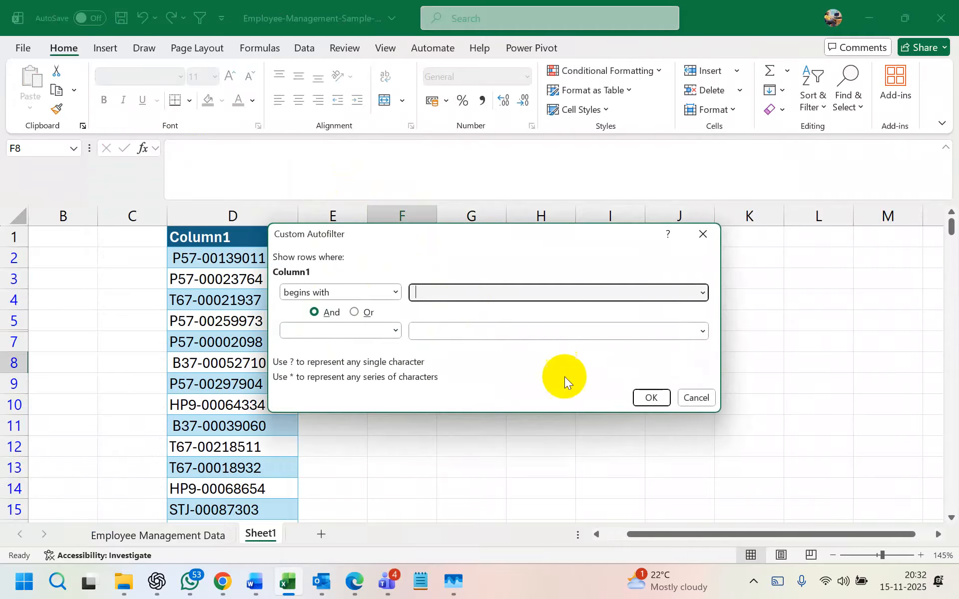
click(651, 397)
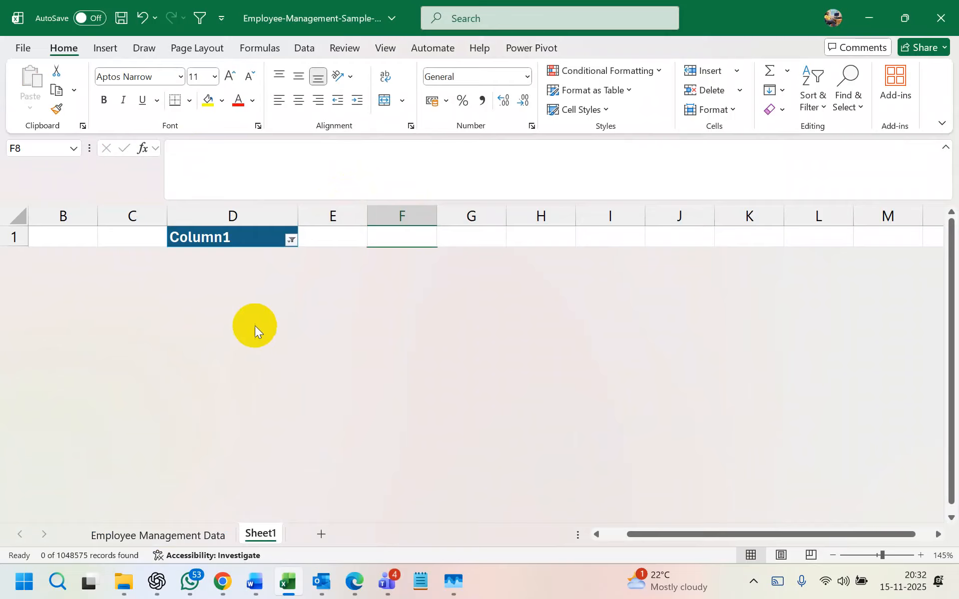
key(ctrl+z)
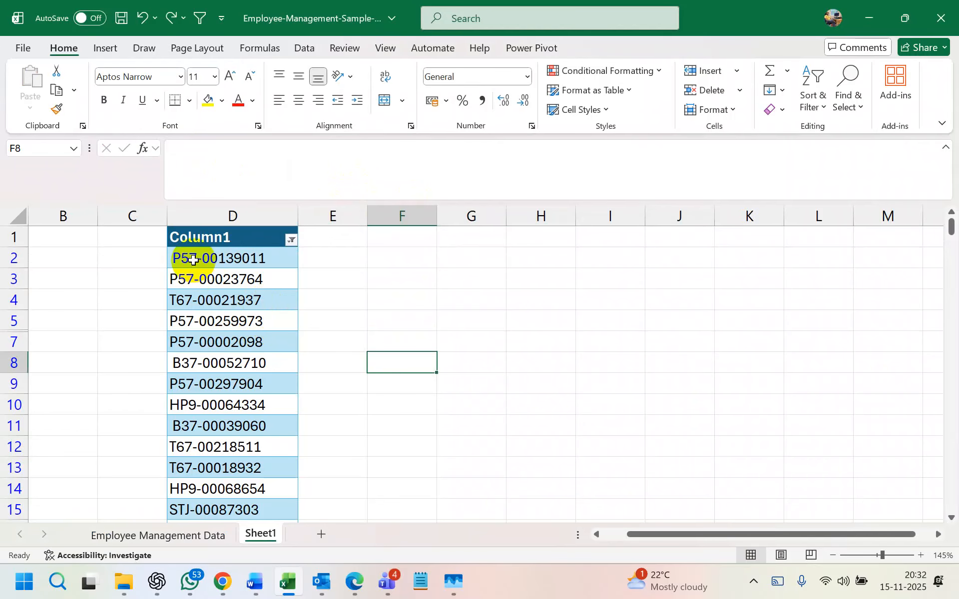
- Type an equals sign in F2, then delete it so F2 is empty and D2 is selected
click(272, 260)
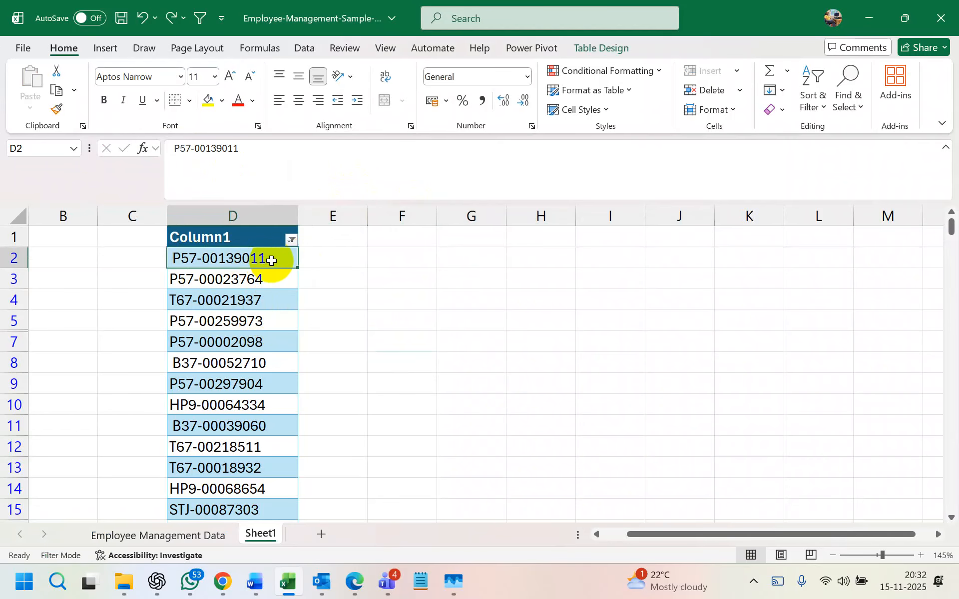
click(397, 263)
text(=)
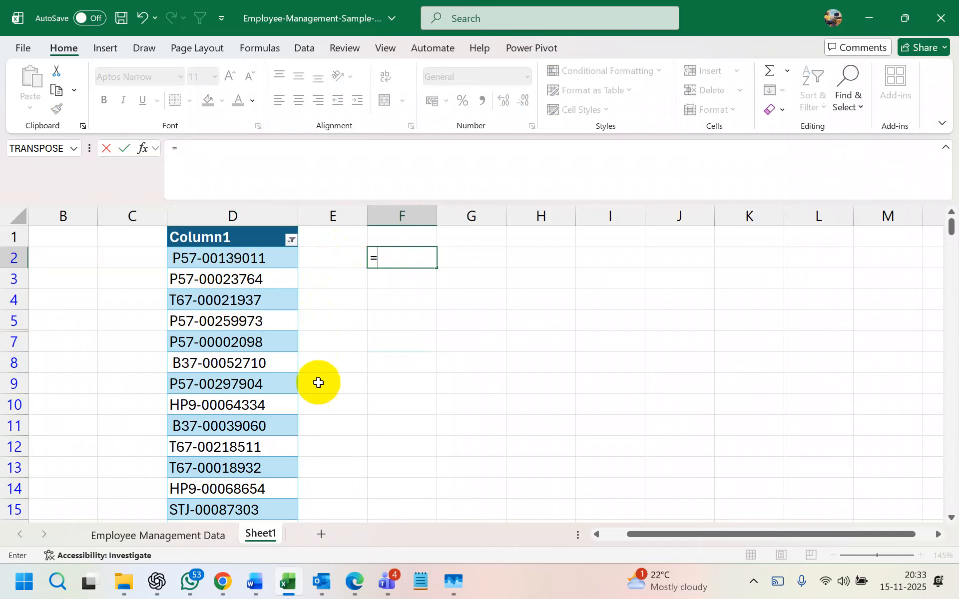
click(395, 263)
key(BackSpace)
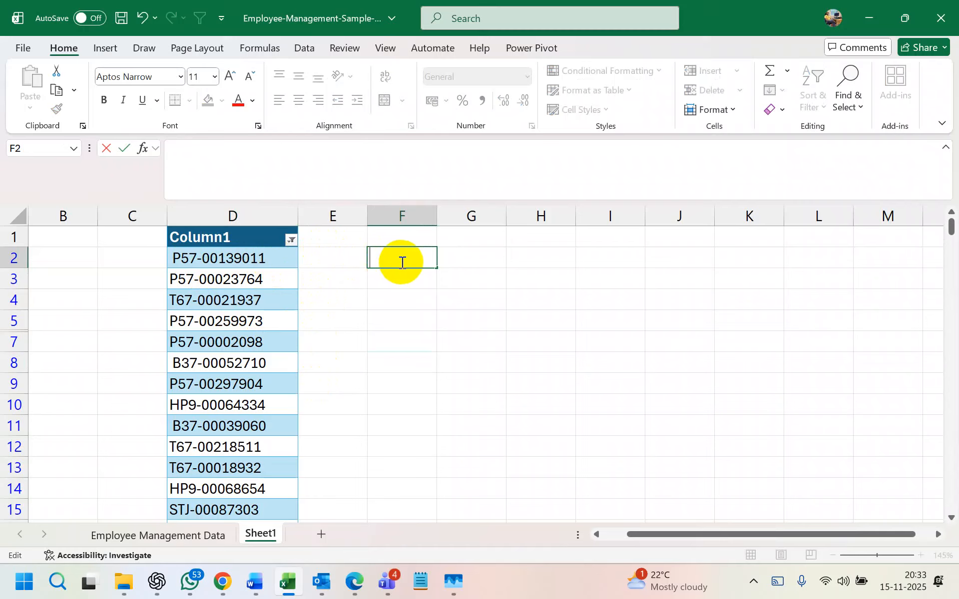
click(260, 259)
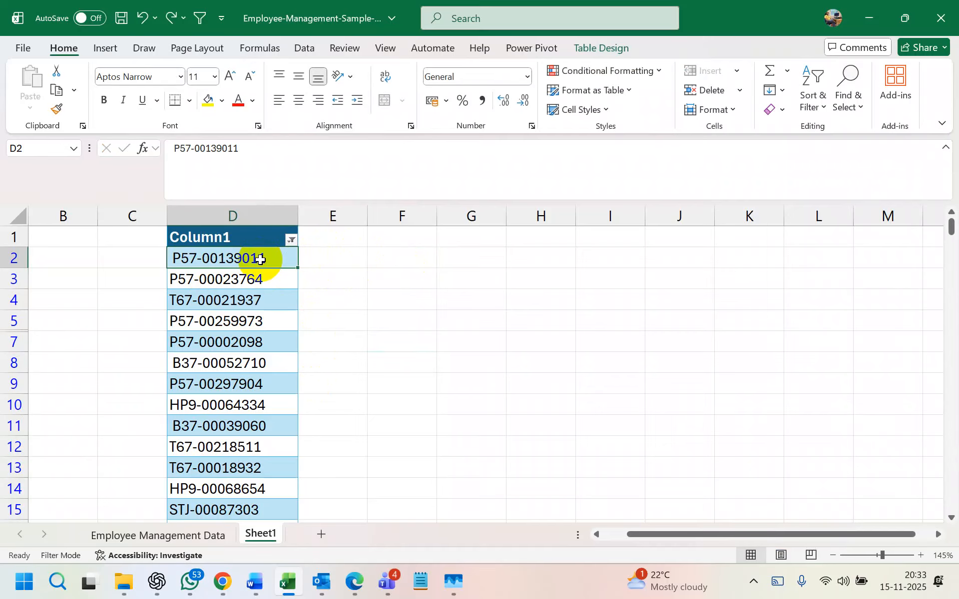
- Use Find and Replace to replace every space with nothing, making 6 replacements
key(ctrl+h)
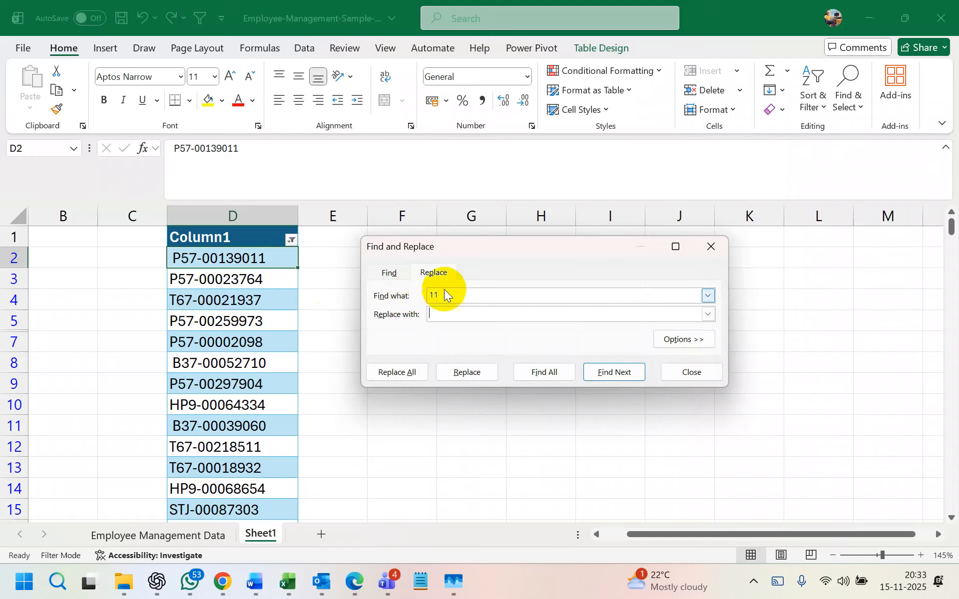
drag(445, 292, 352, 289)
key(BackSpace)
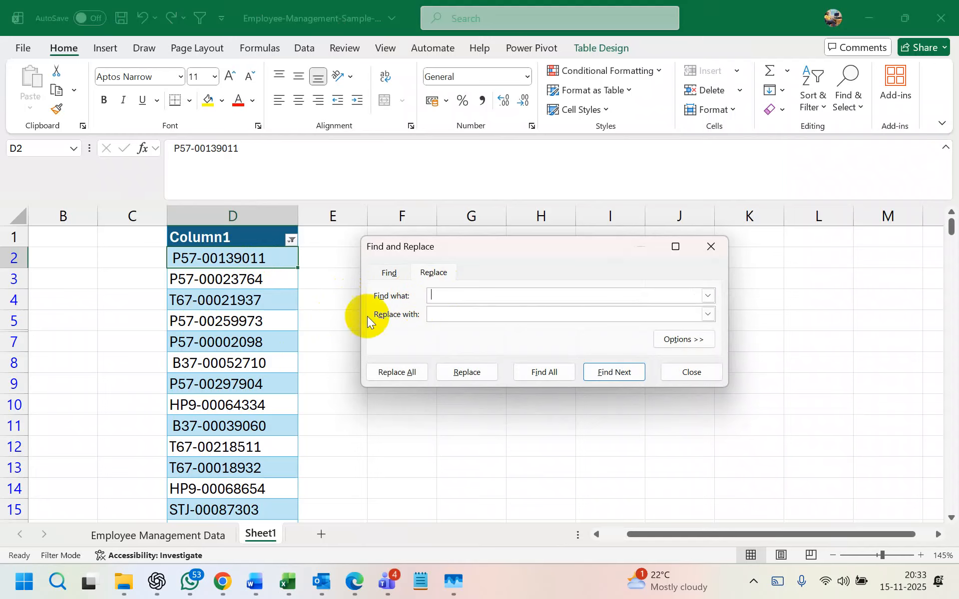
click(443, 318)
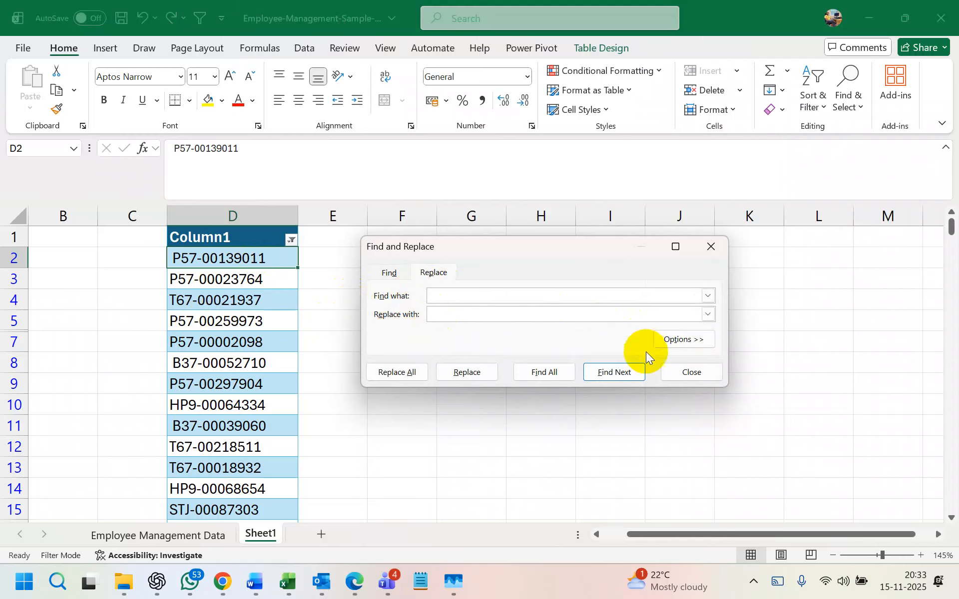
click(614, 372)
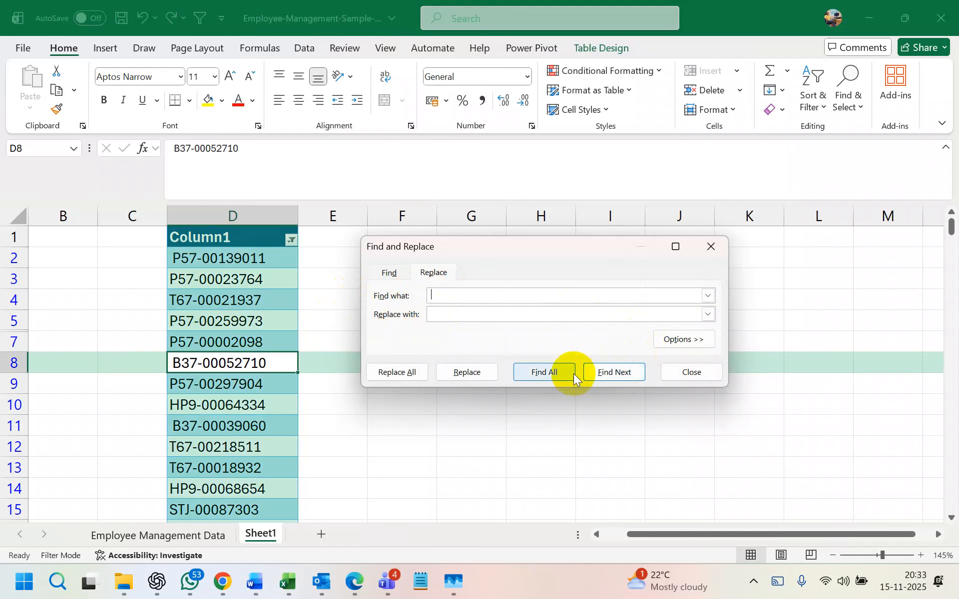
click(409, 379)
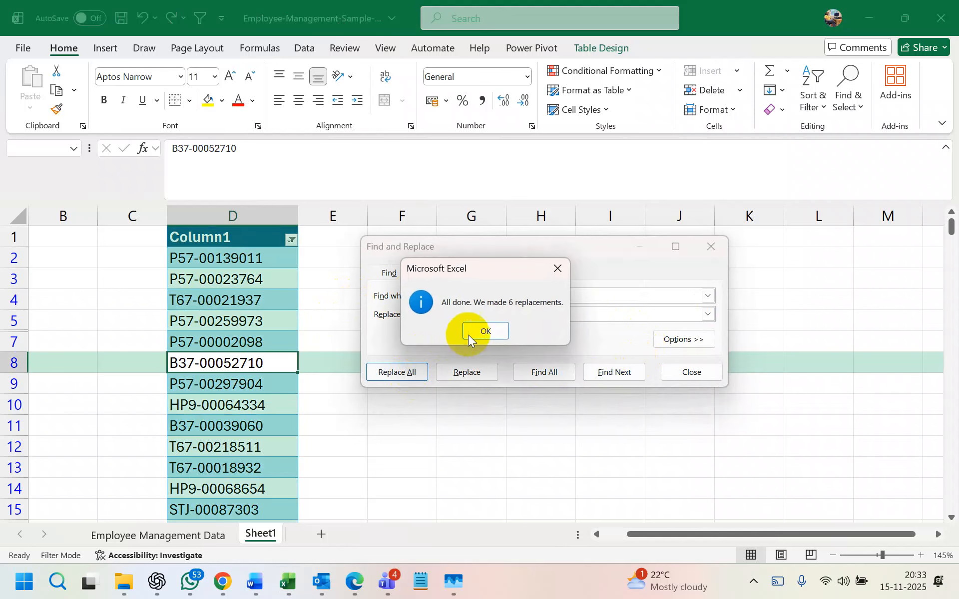
click(480, 332)
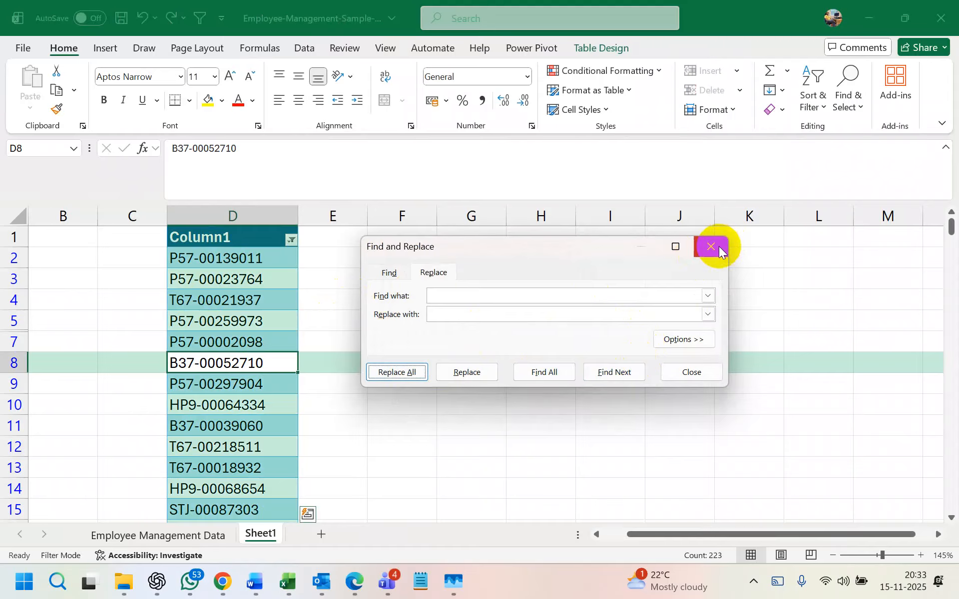
click(711, 246)
click(347, 359)
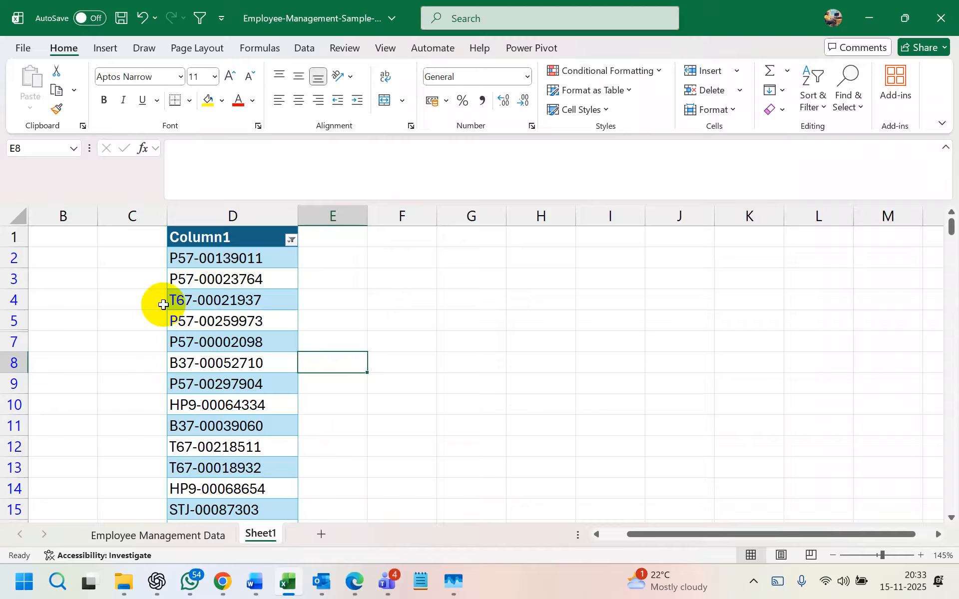
- Start an Ends With text filter on Column1 and cancel it
click(290, 240)
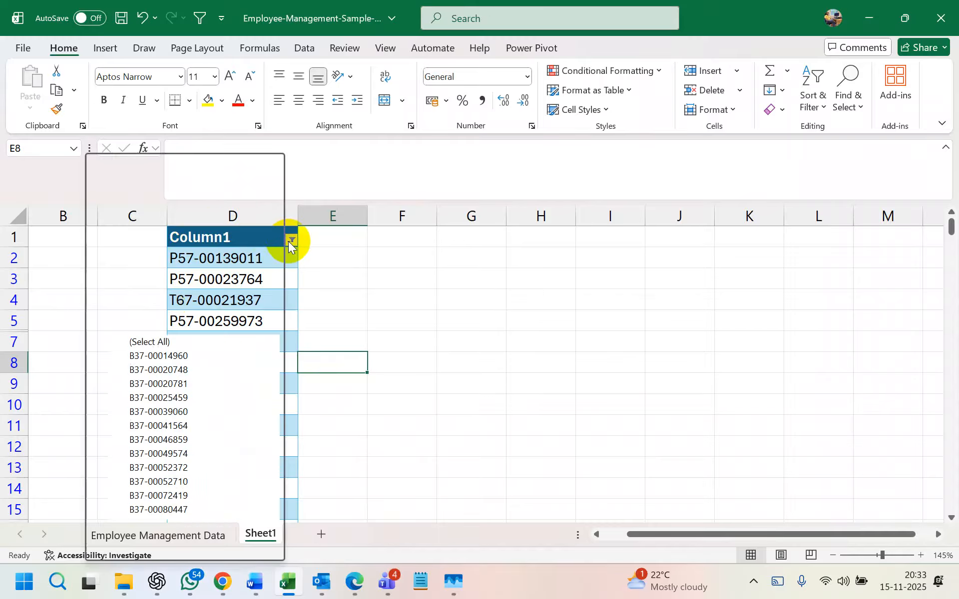
mouse_move(245, 301)
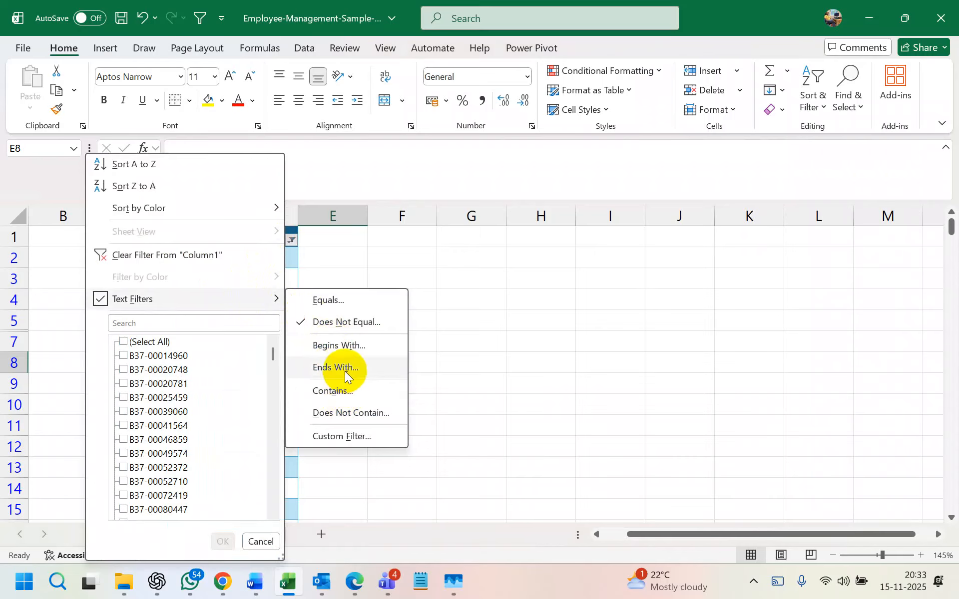
click(345, 371)
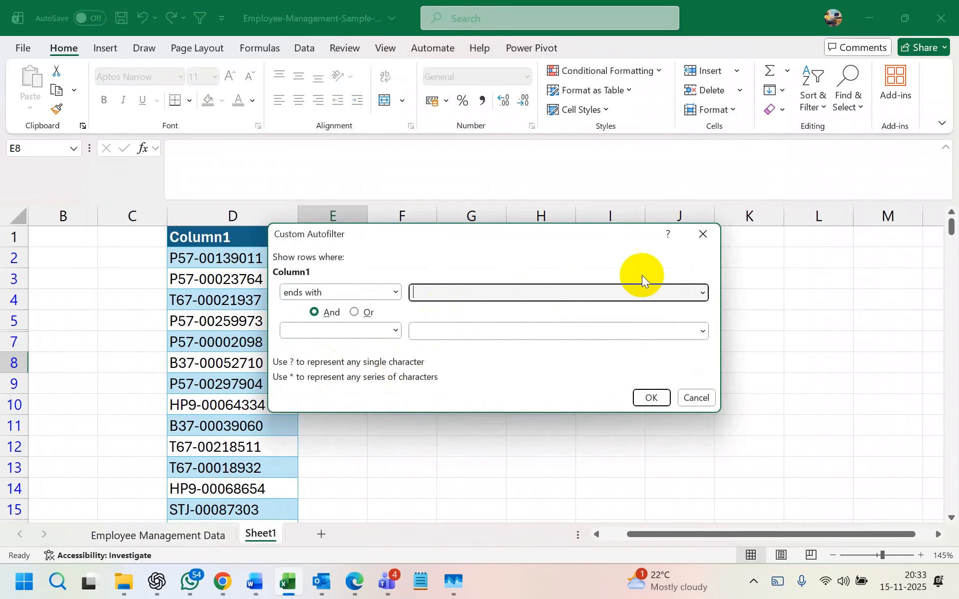
click(696, 243)
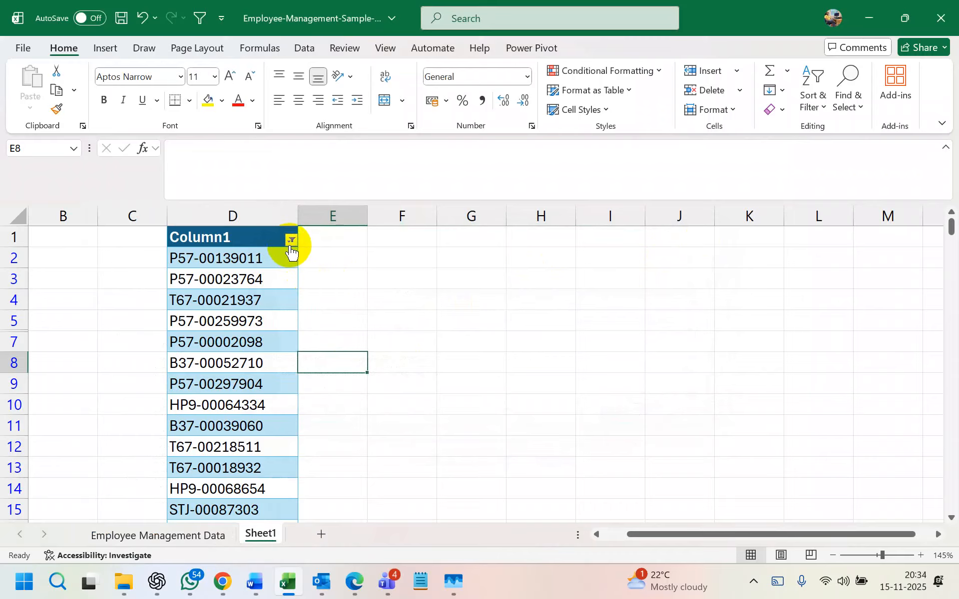
- Take the P57 prefix from D2's ID and filter Column1 to IDs beginning with P57
double_click(207, 258)
click(186, 149)
drag(186, 149, 150, 146)
key(ctrl+c)
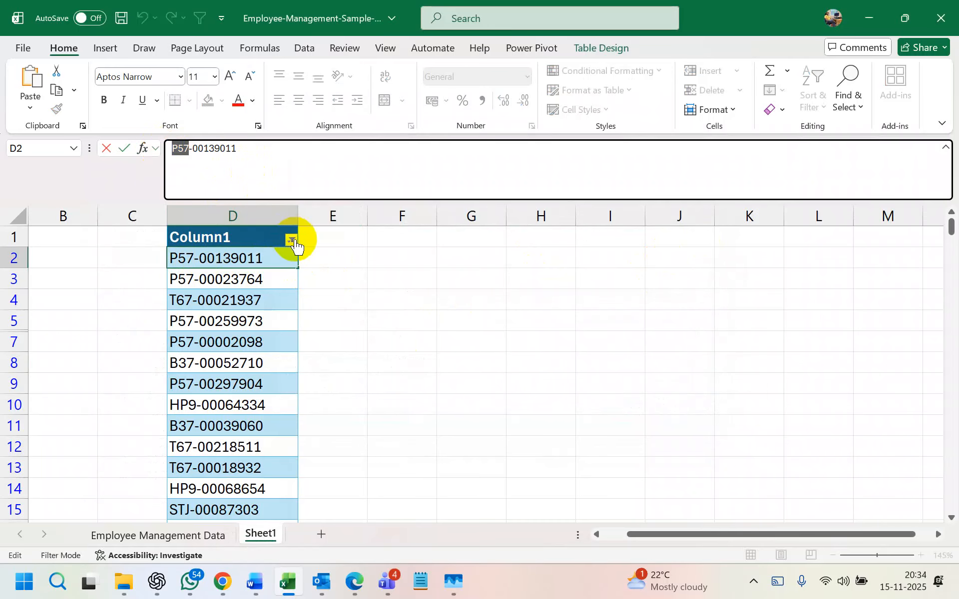
click(291, 240)
mouse_move(240, 300)
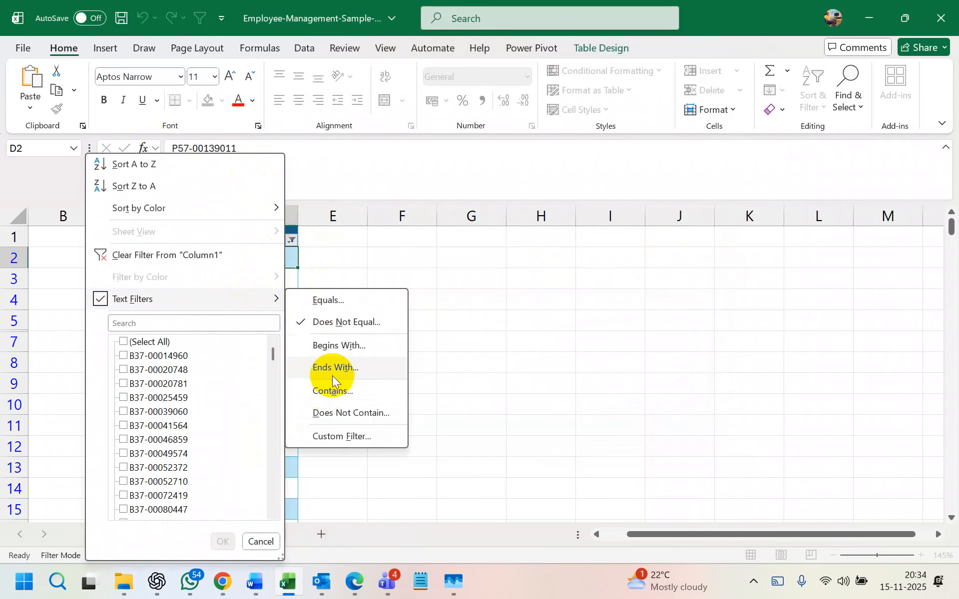
click(339, 345)
key(ctrl+v)
click(650, 398)
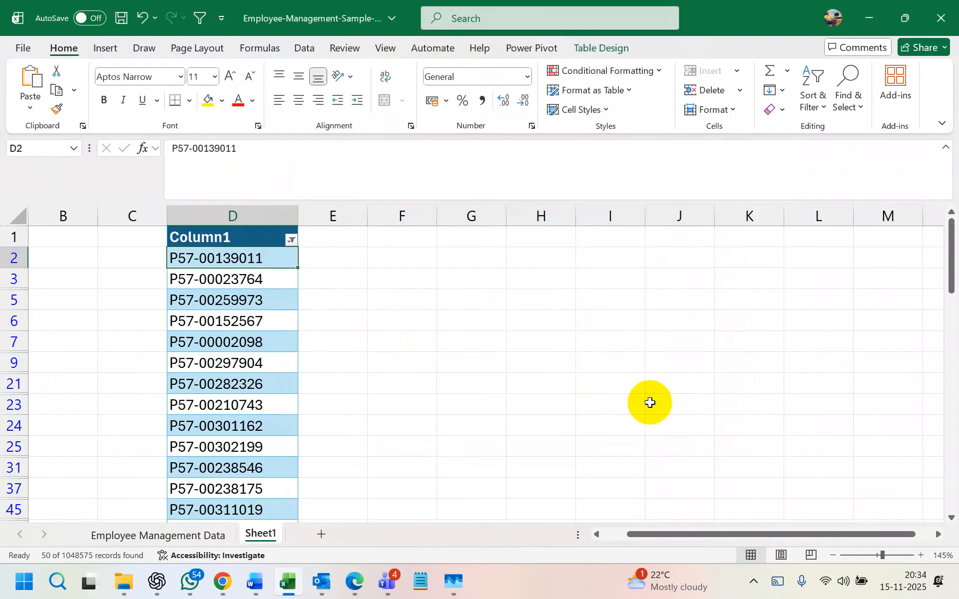
- Scroll through the 50 filtered P57 records
click(291, 241)
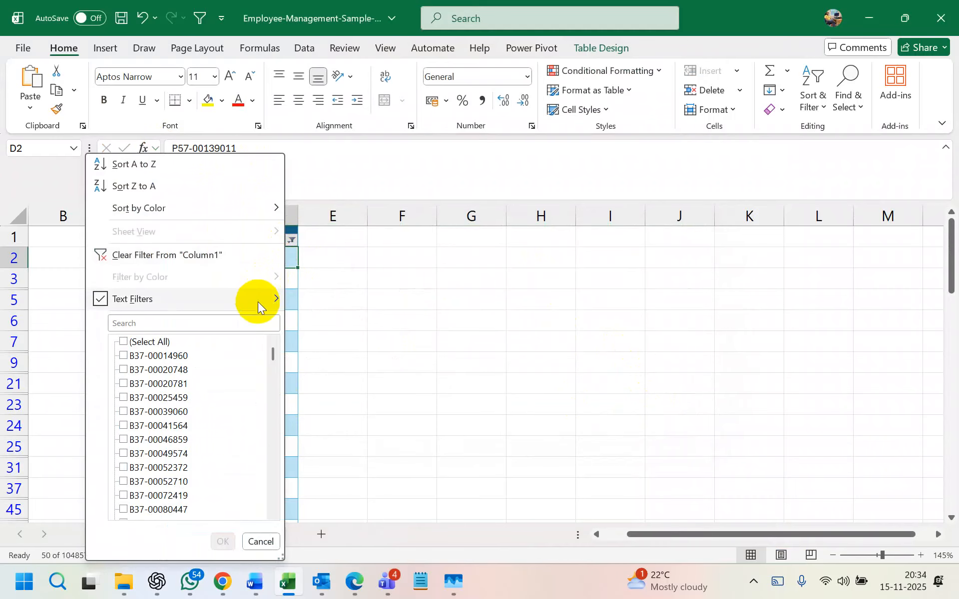
click(367, 247)
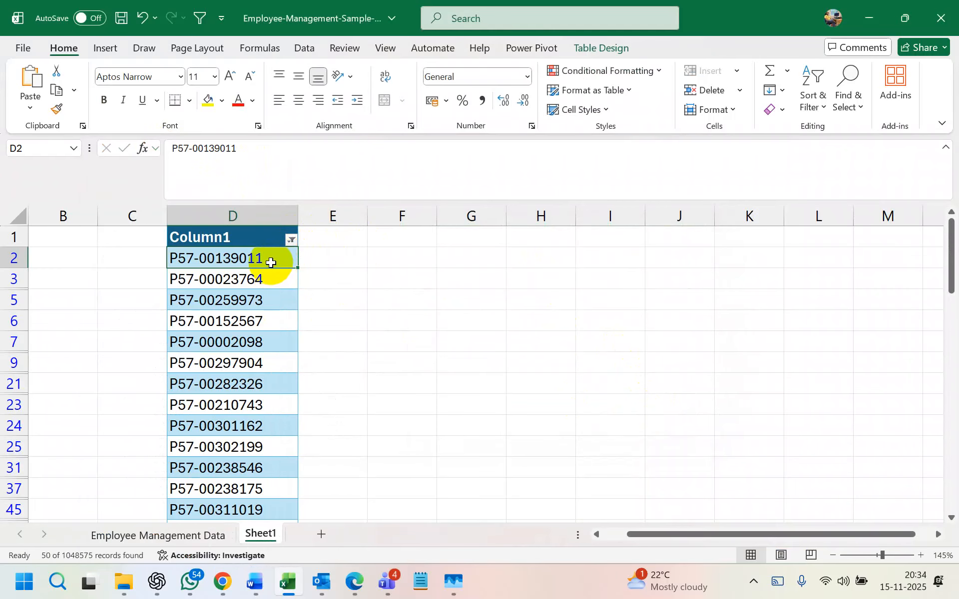
scroll(275, 348, down, 3)
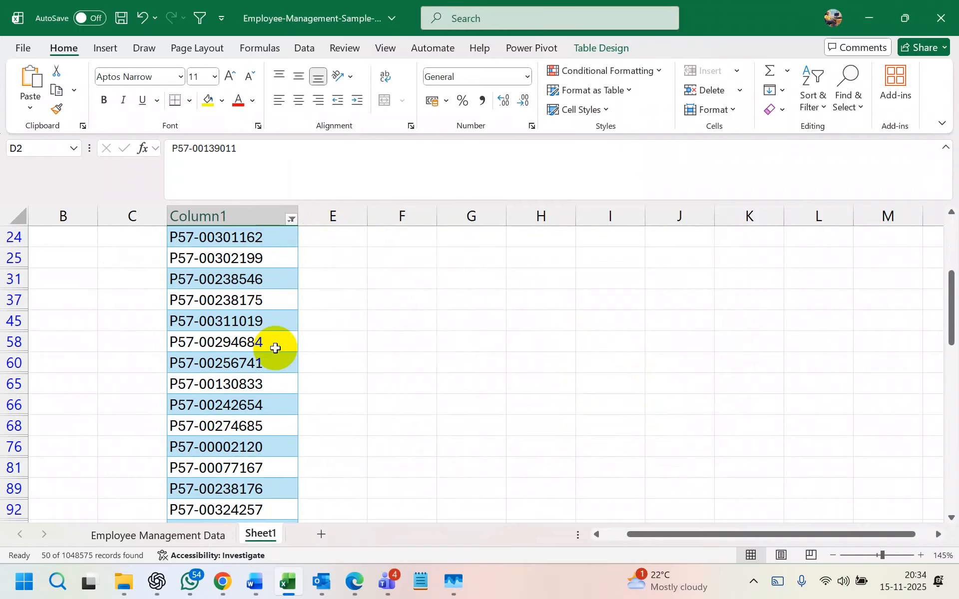
scroll(275, 362, down, 5)
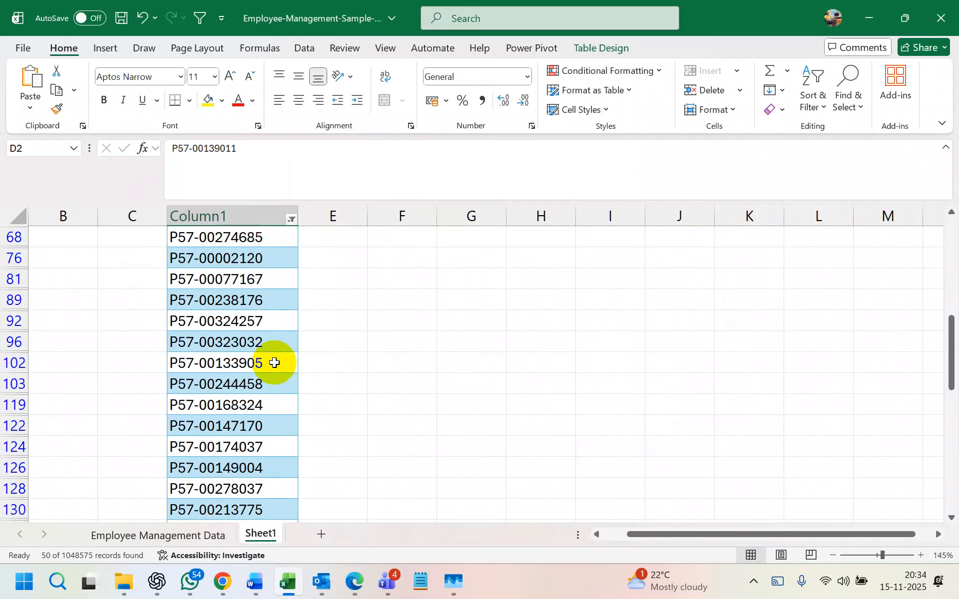
scroll(275, 363, up, 3)
scroll(275, 363, up, 2)
click(291, 219)
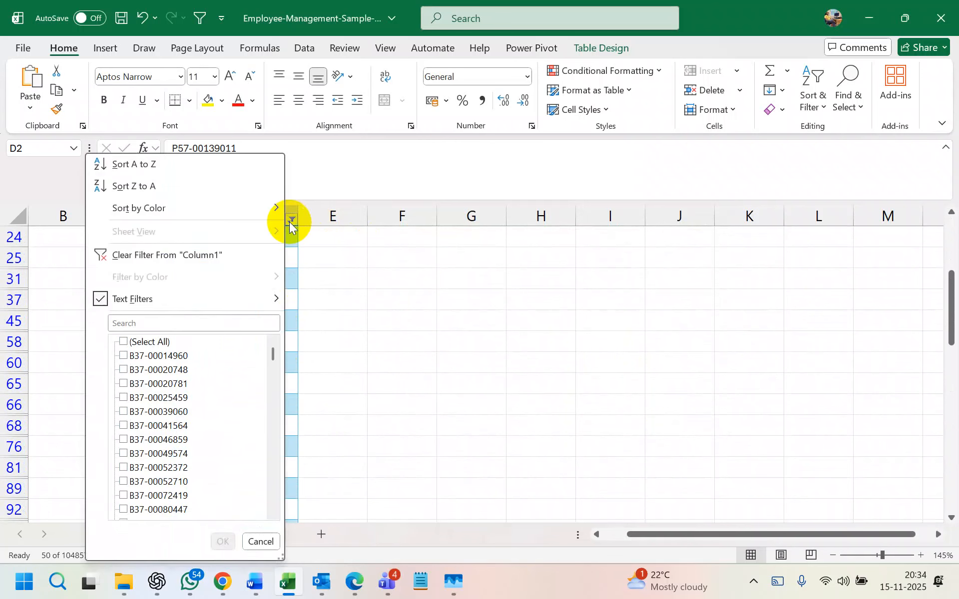
mouse_move(256, 300)
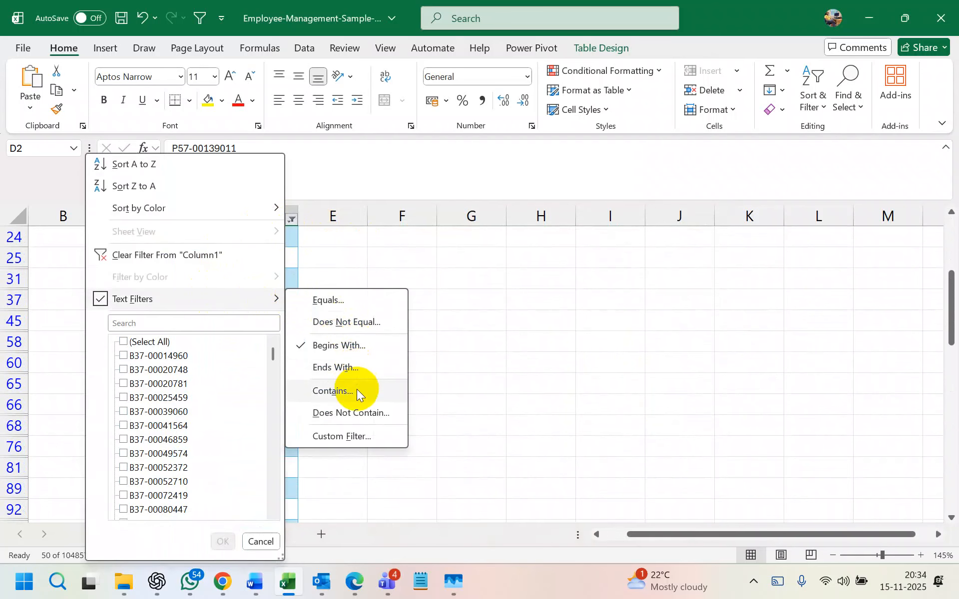
click(359, 367)
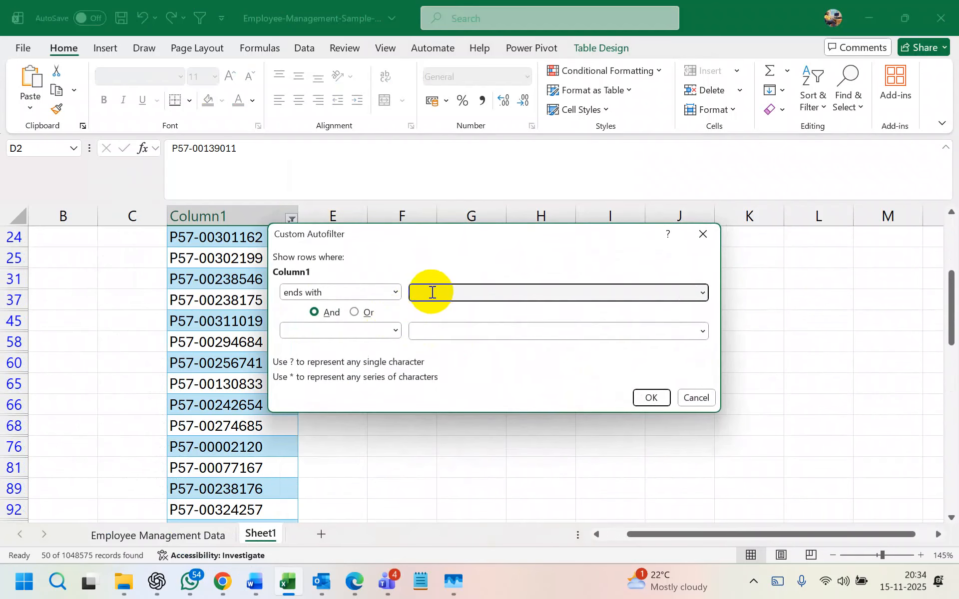
text(11)
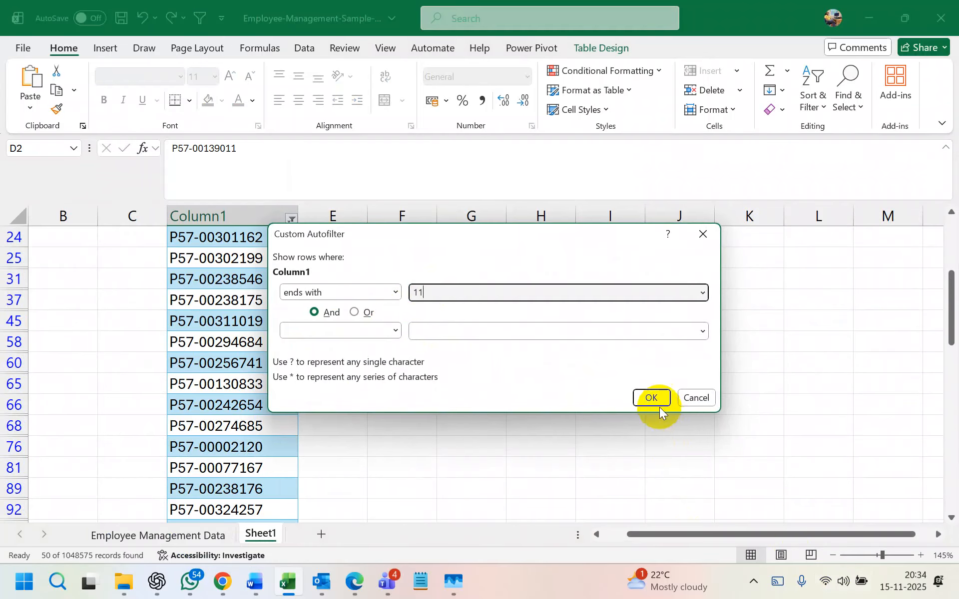
click(652, 395)
scroll(353, 312, up, 1)
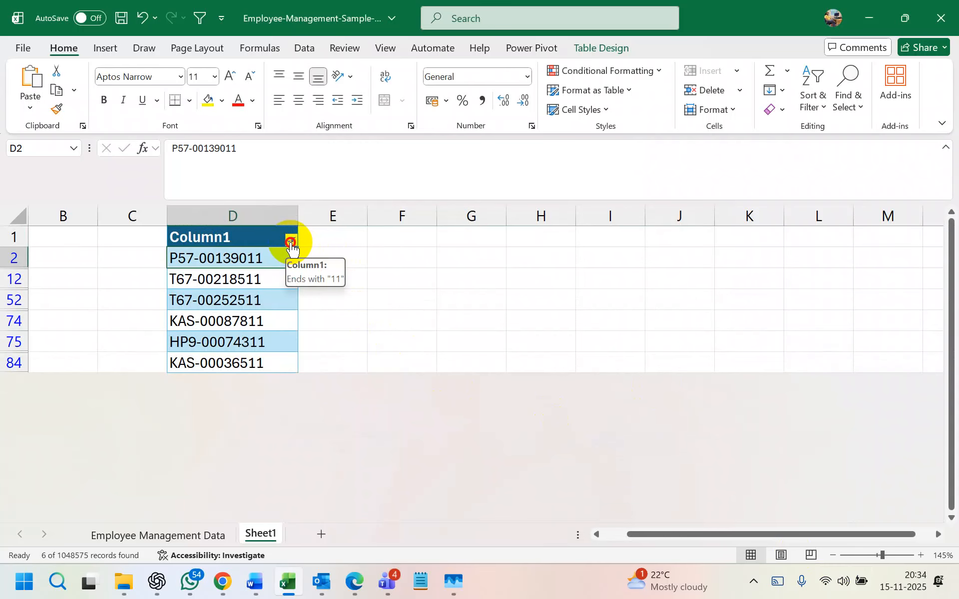
- Set up a Contains filter with Or, close it unapplied, then press Alt+A, C to clear Column1's filter
click(292, 242)
mouse_move(183, 302)
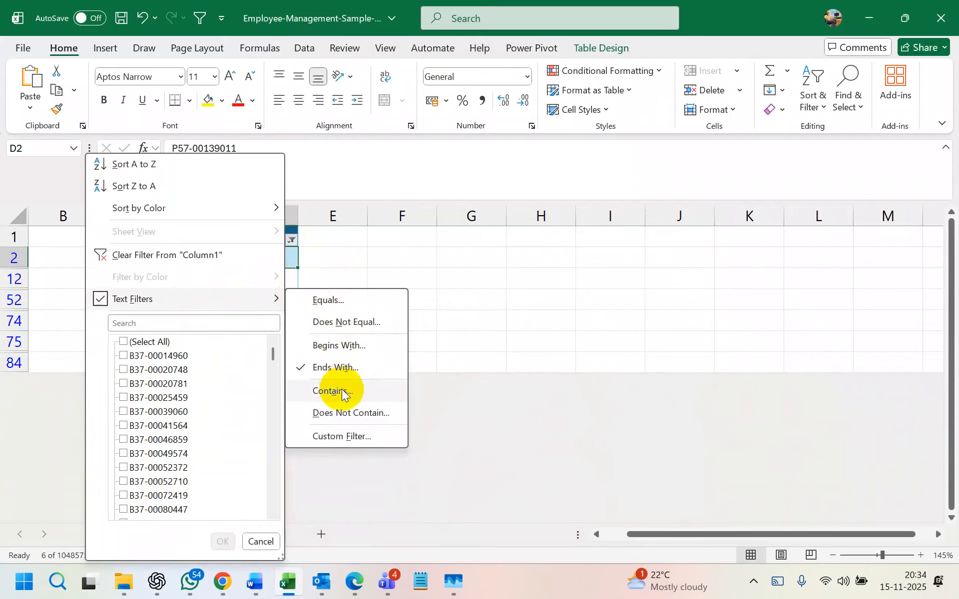
click(335, 390)
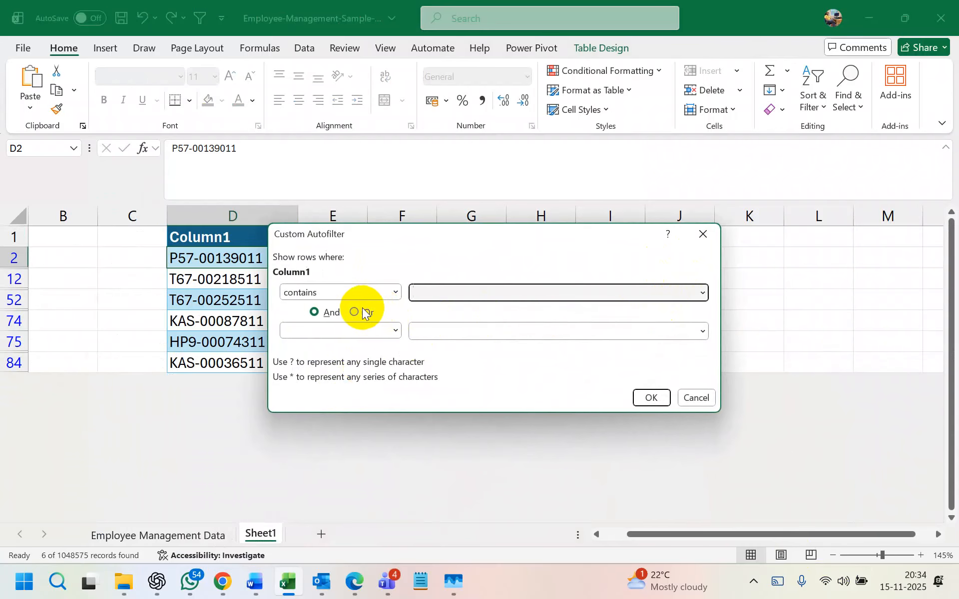
click(329, 313)
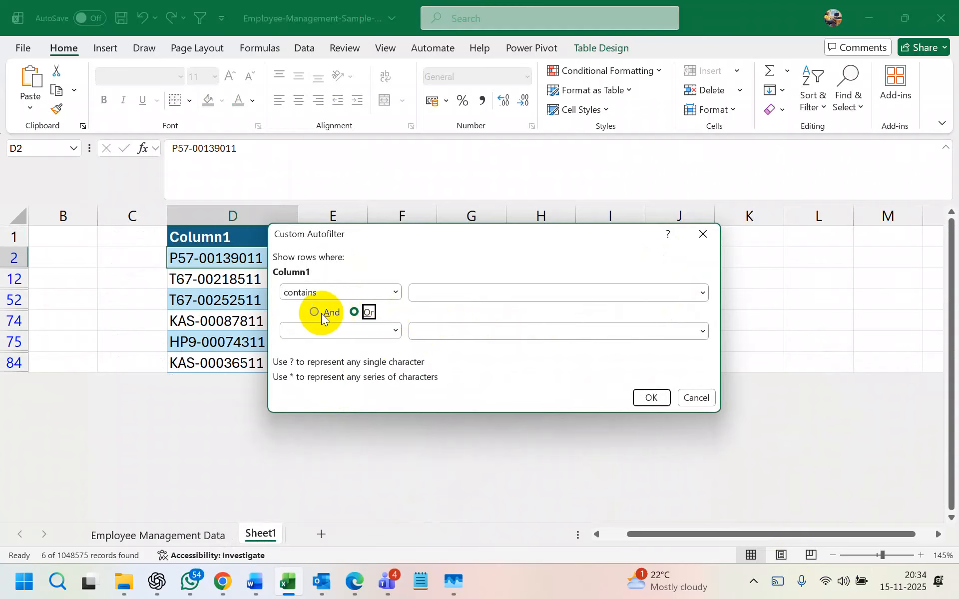
click(353, 313)
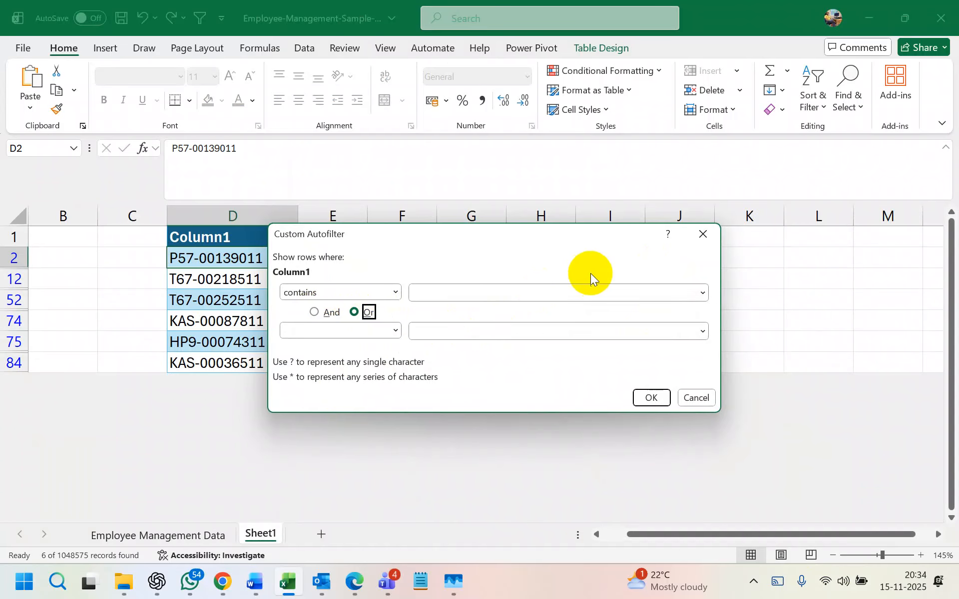
drag(571, 232, 638, 197)
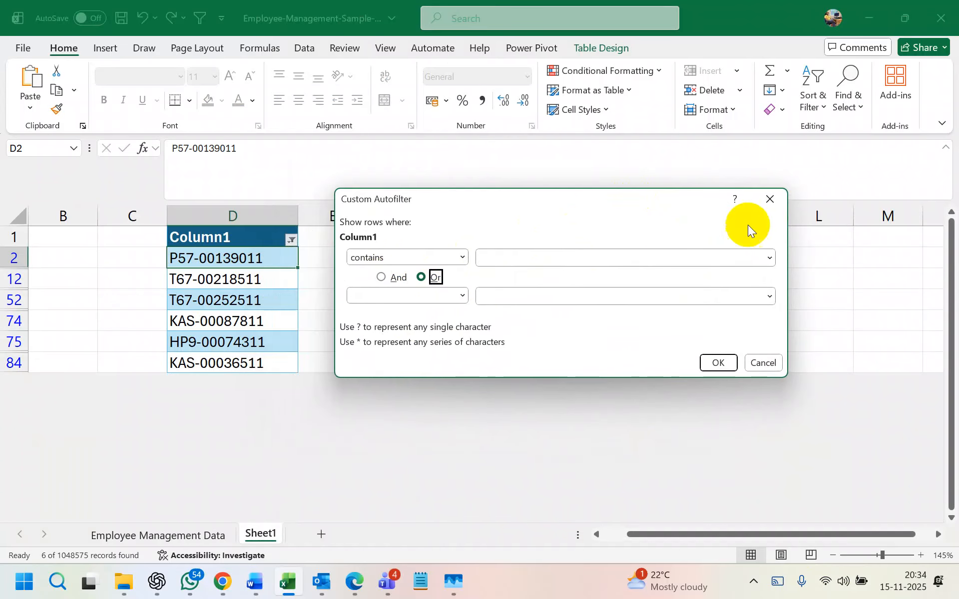
click(769, 200)
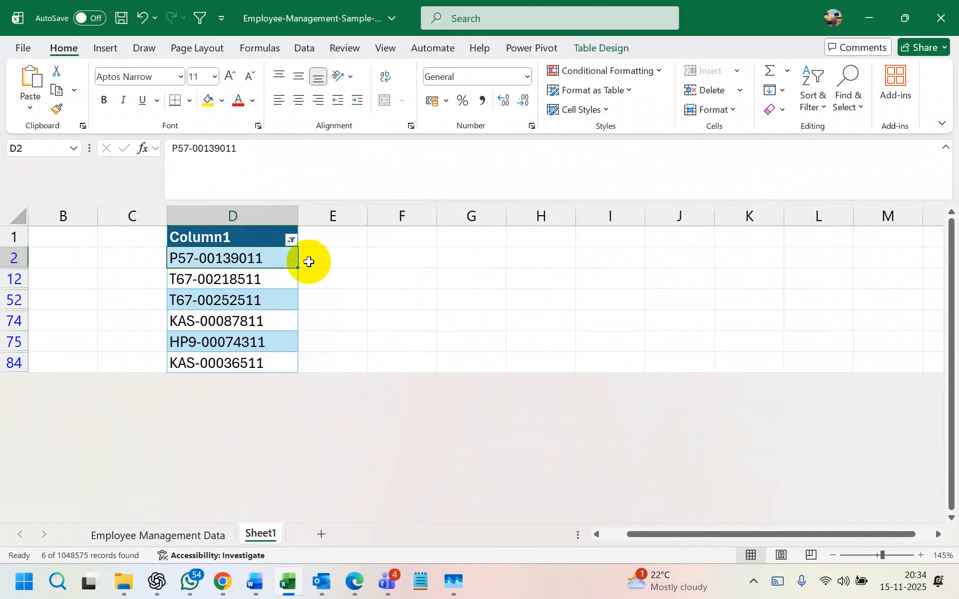
key(alt+a)
key(c)
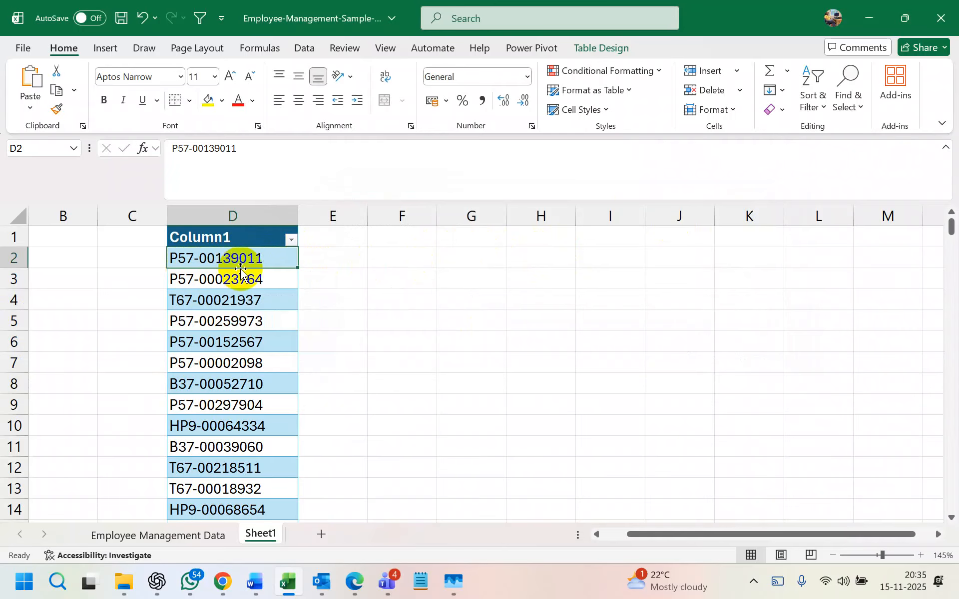
- Filter Column1 to IDs containing P57
click(290, 239)
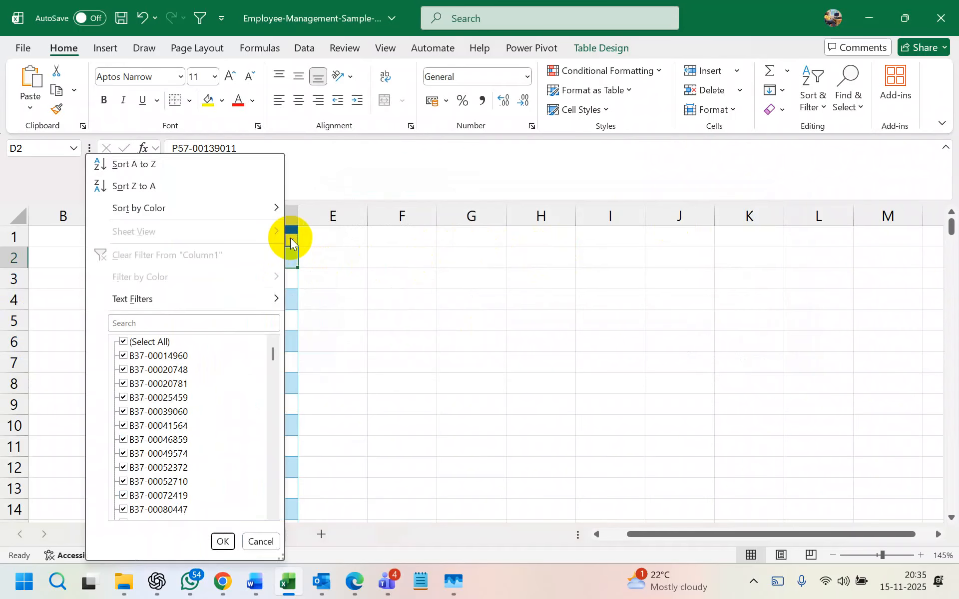
mouse_move(224, 299)
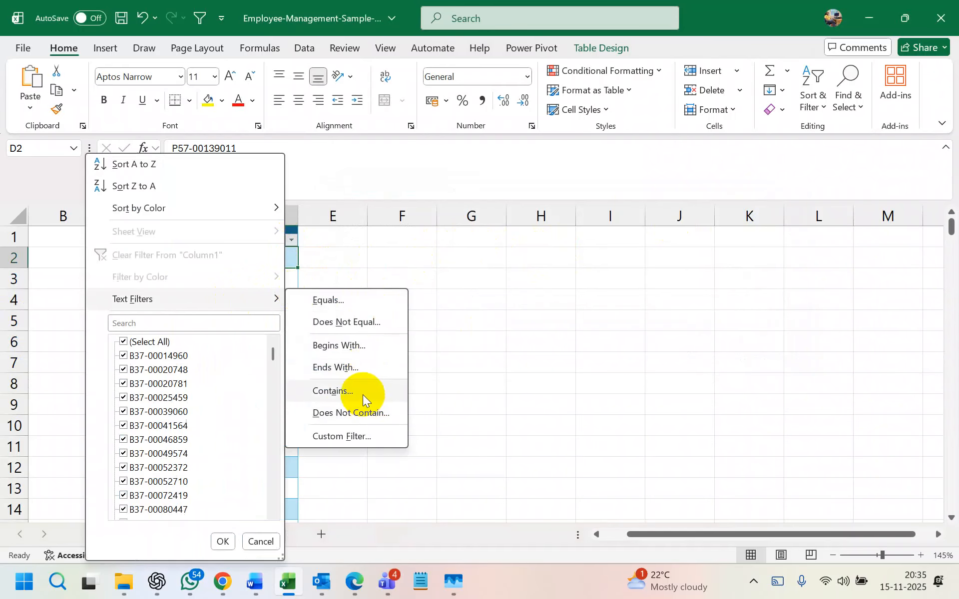
click(364, 392)
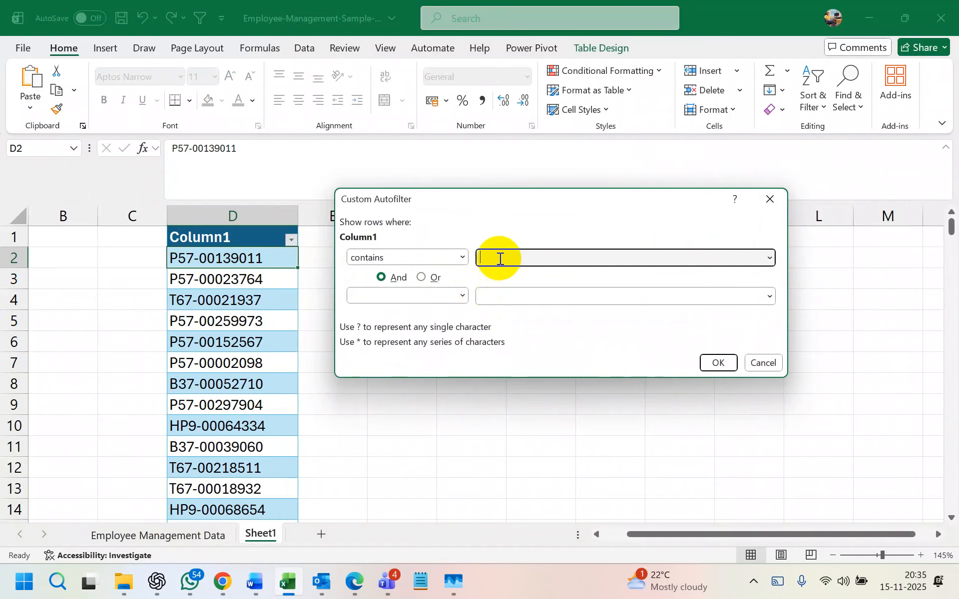
text(P57)
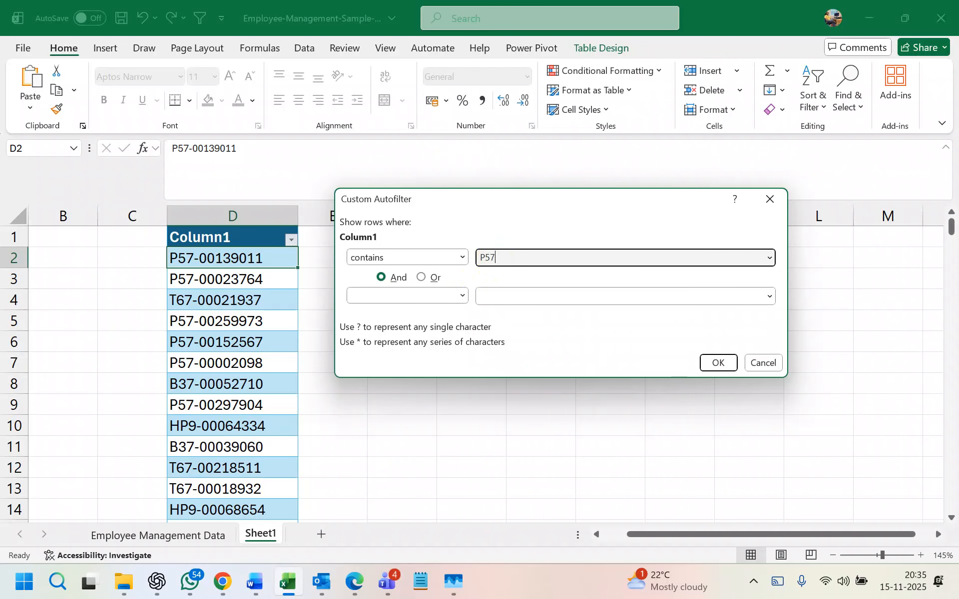
click(501, 295)
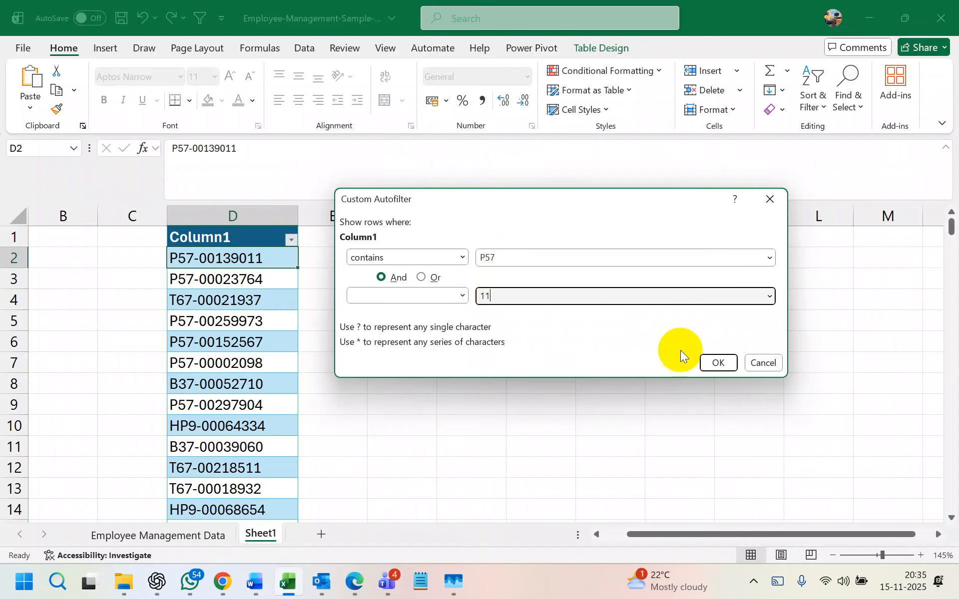
click(718, 363)
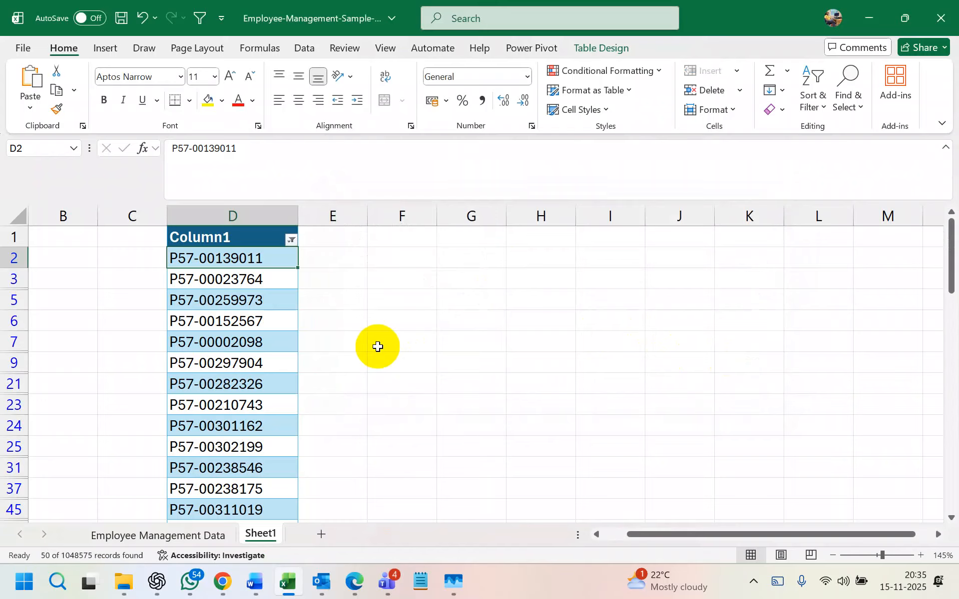
- Add a second condition equals 11 to the Contains P57 filter and apply it
click(292, 240)
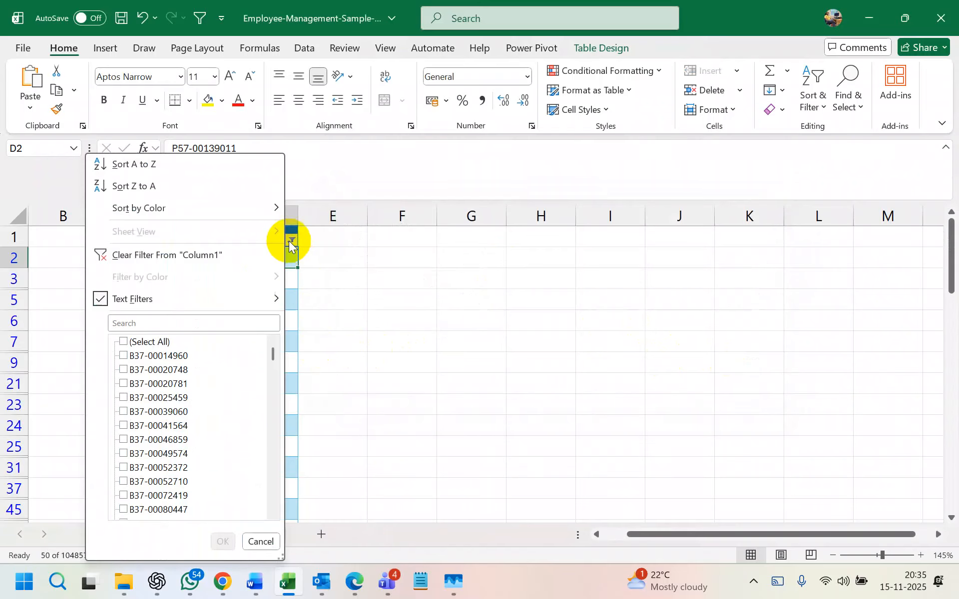
mouse_move(241, 304)
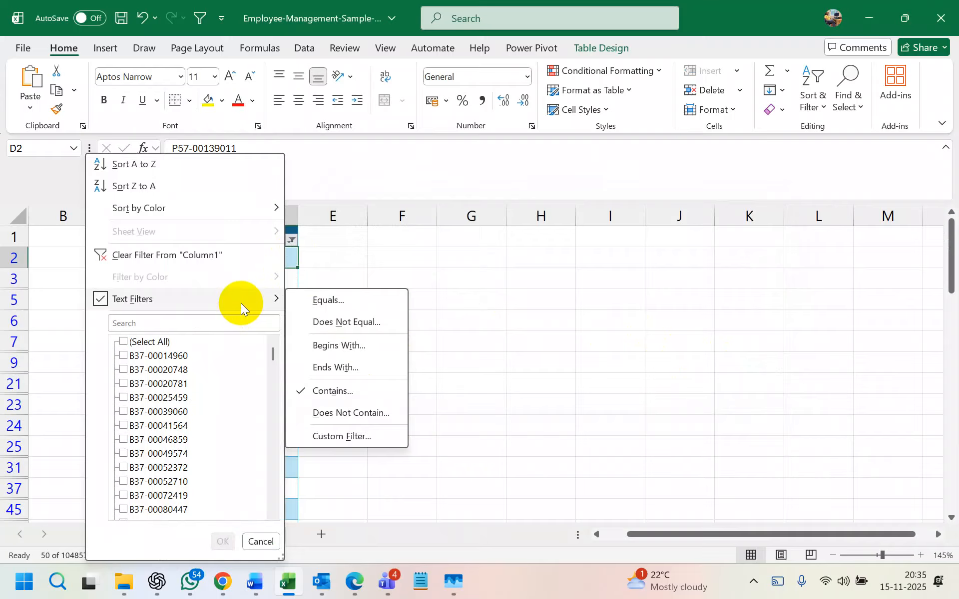
click(352, 394)
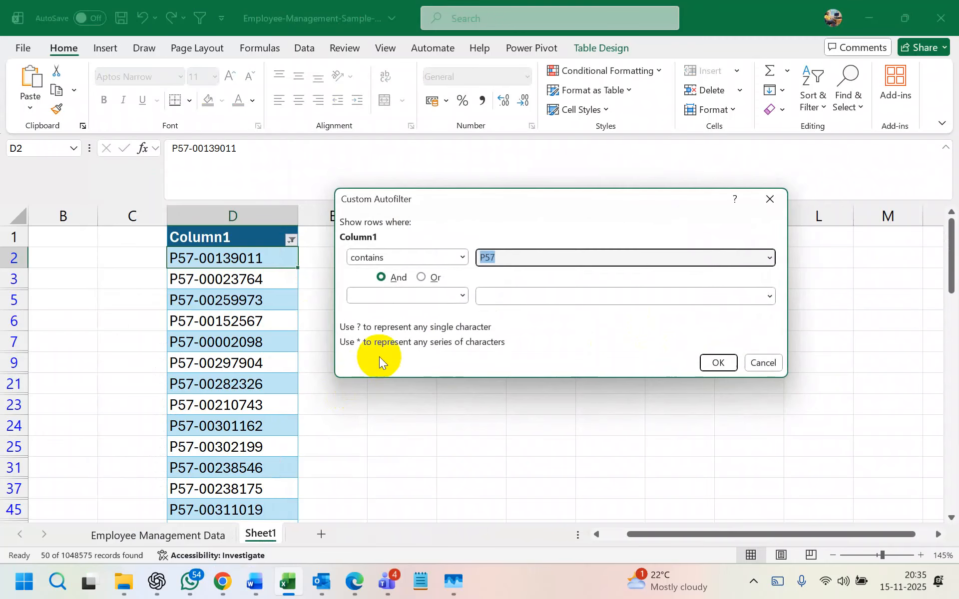
click(488, 295)
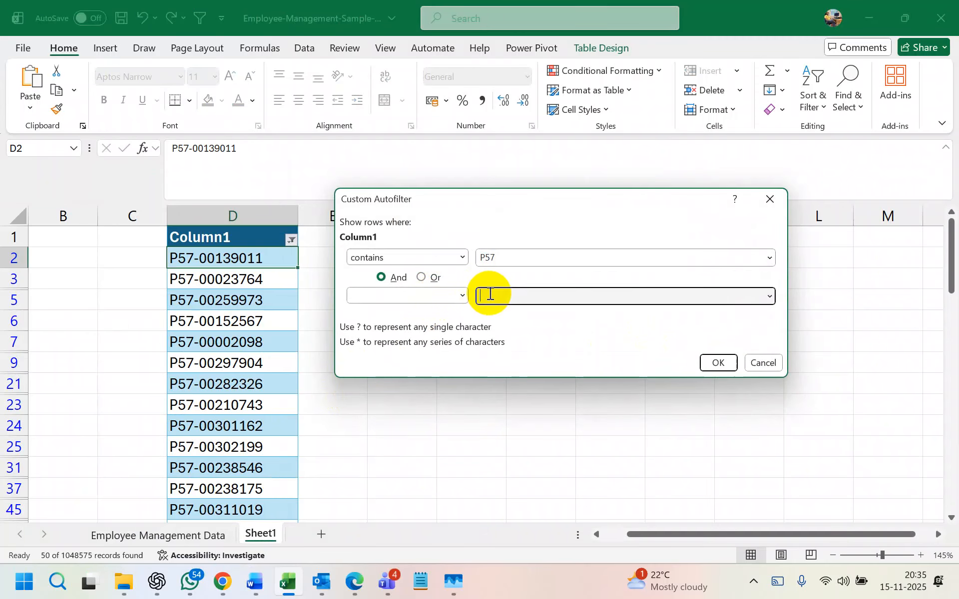
click(462, 296)
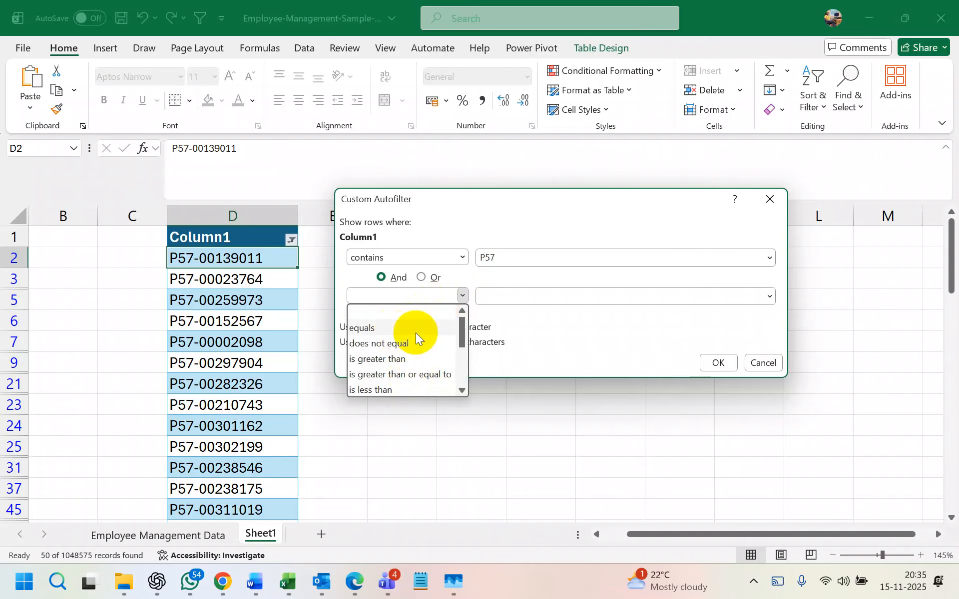
click(415, 331)
click(499, 296)
text(11)
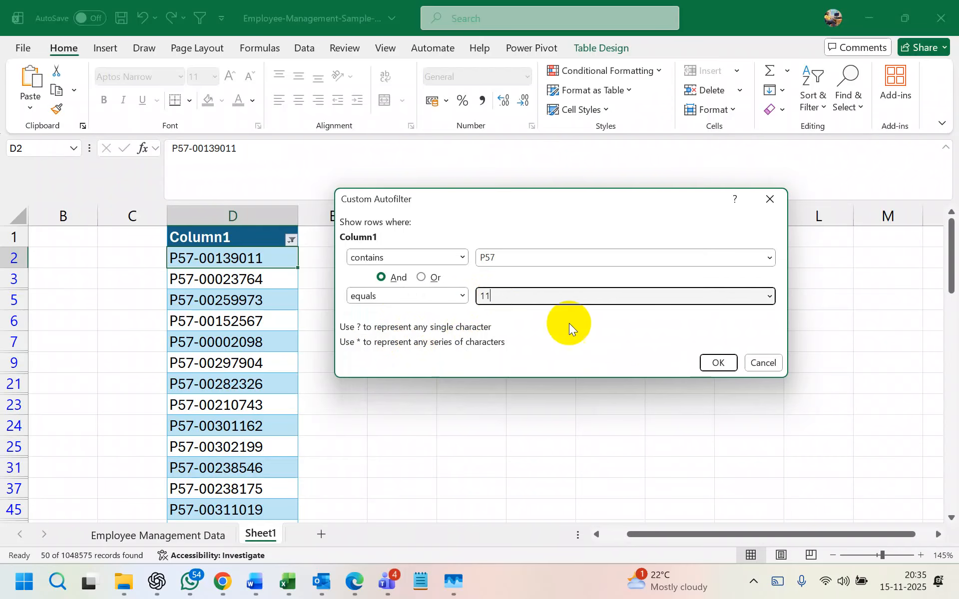
click(716, 363)
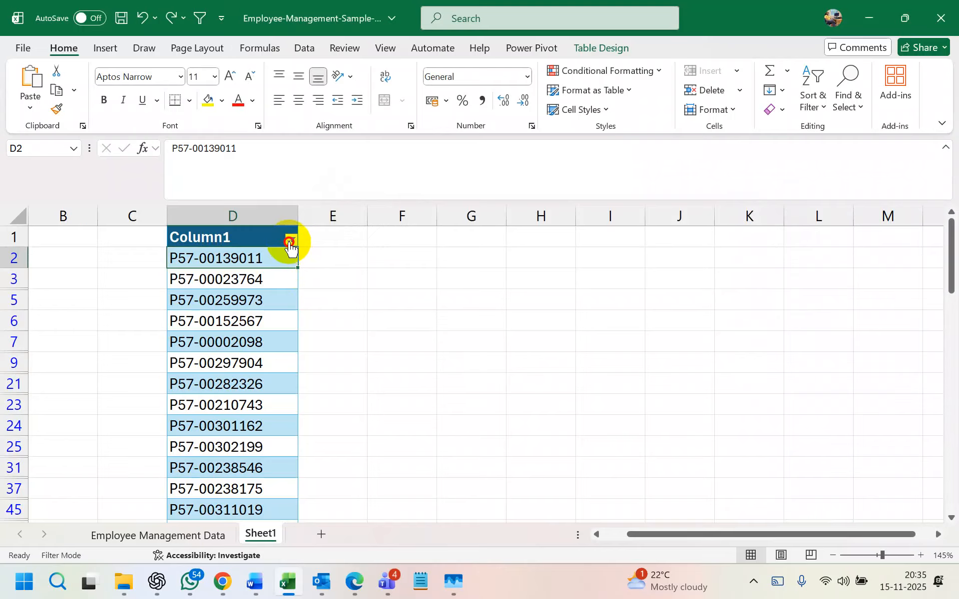
click(291, 240)
mouse_move(215, 308)
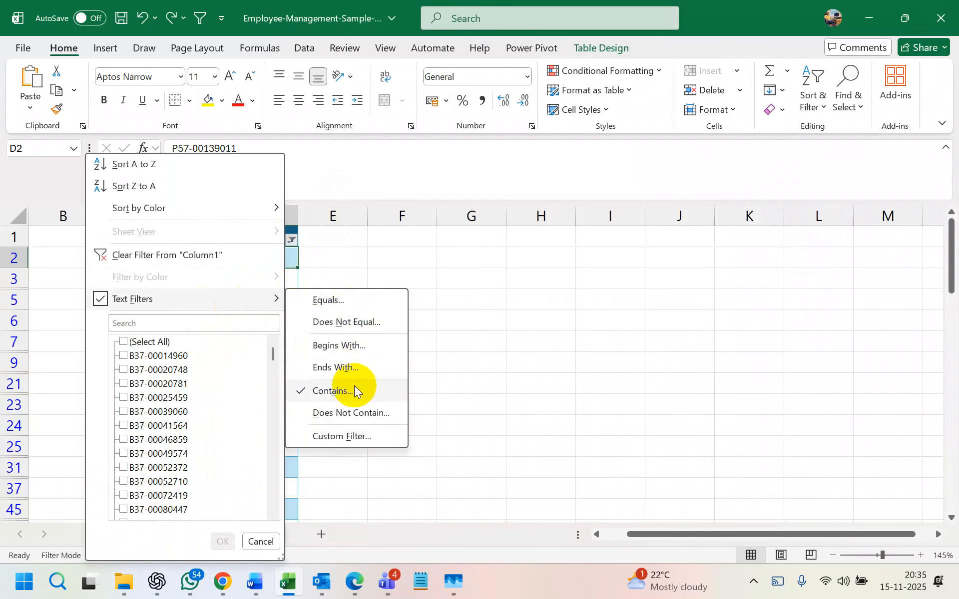
click(355, 389)
click(520, 260)
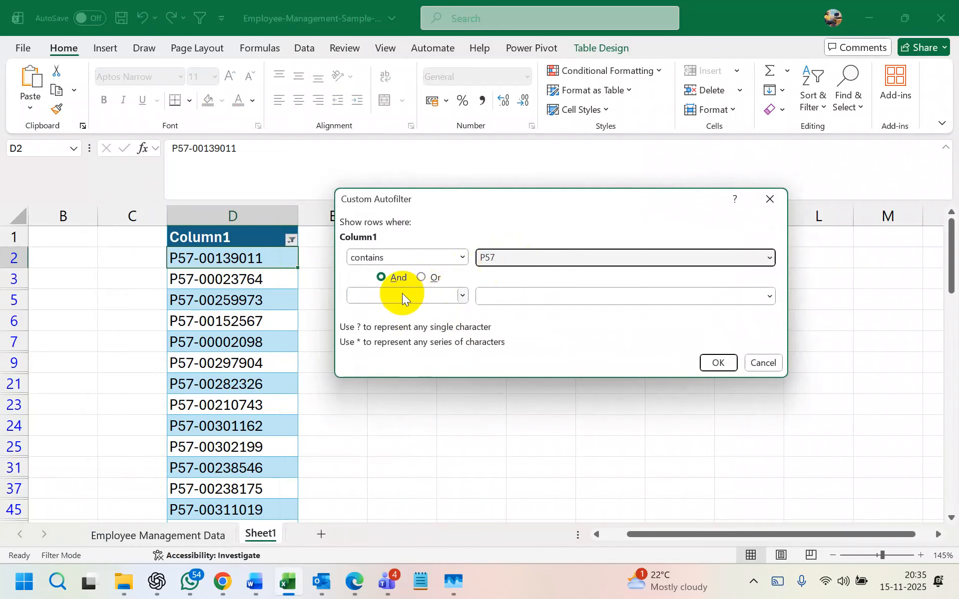
click(461, 295)
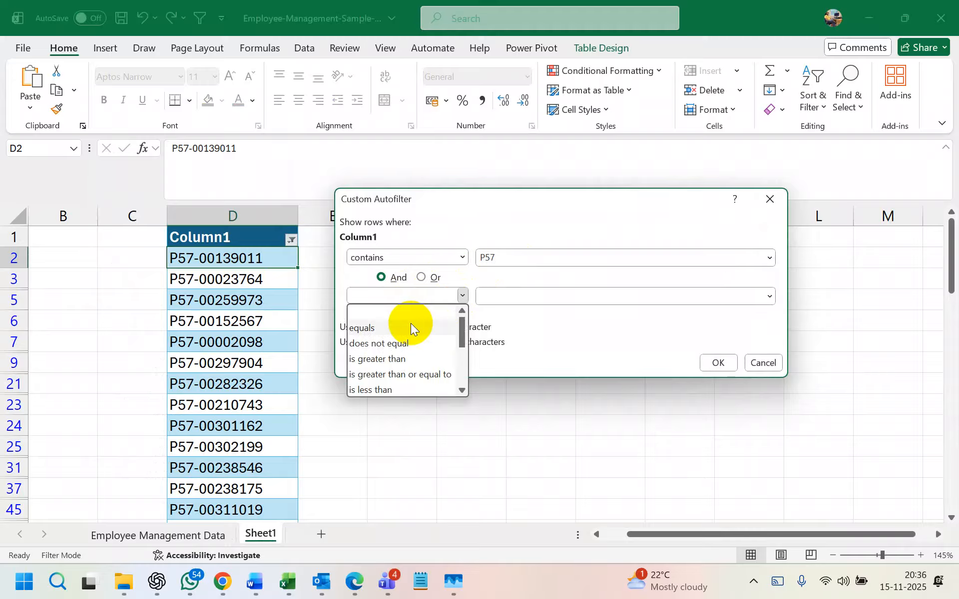
click(772, 202)
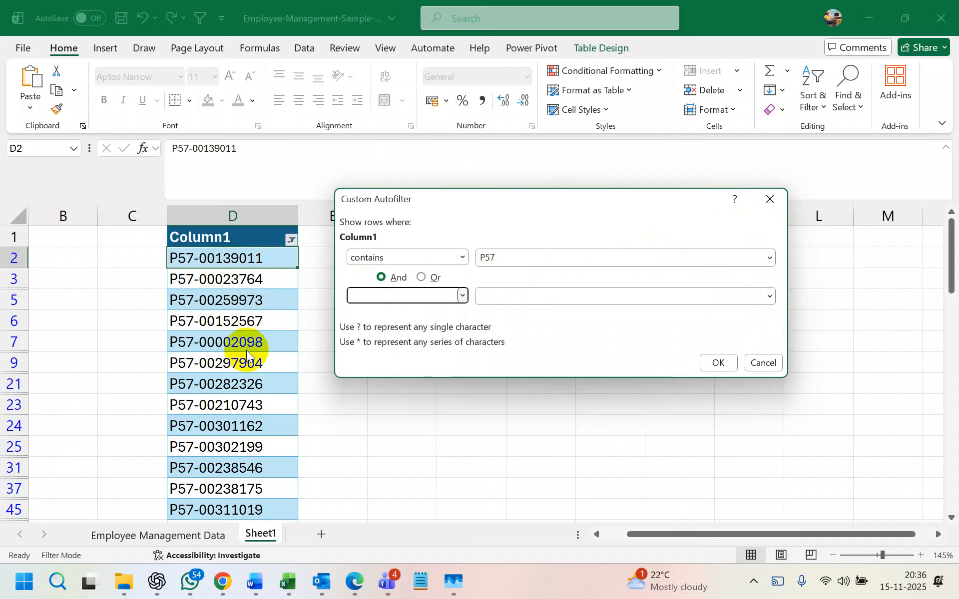
click(459, 297)
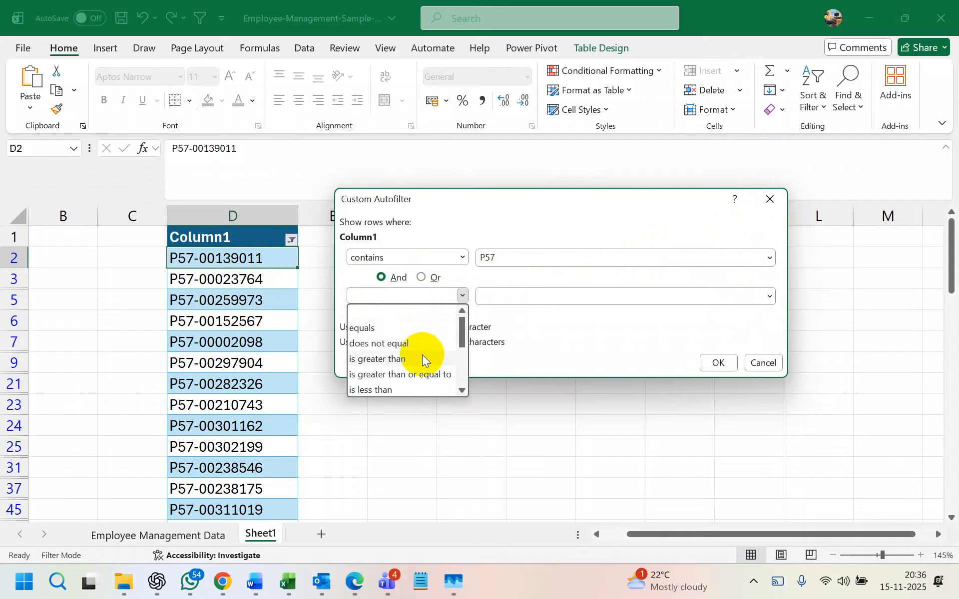
click(514, 260)
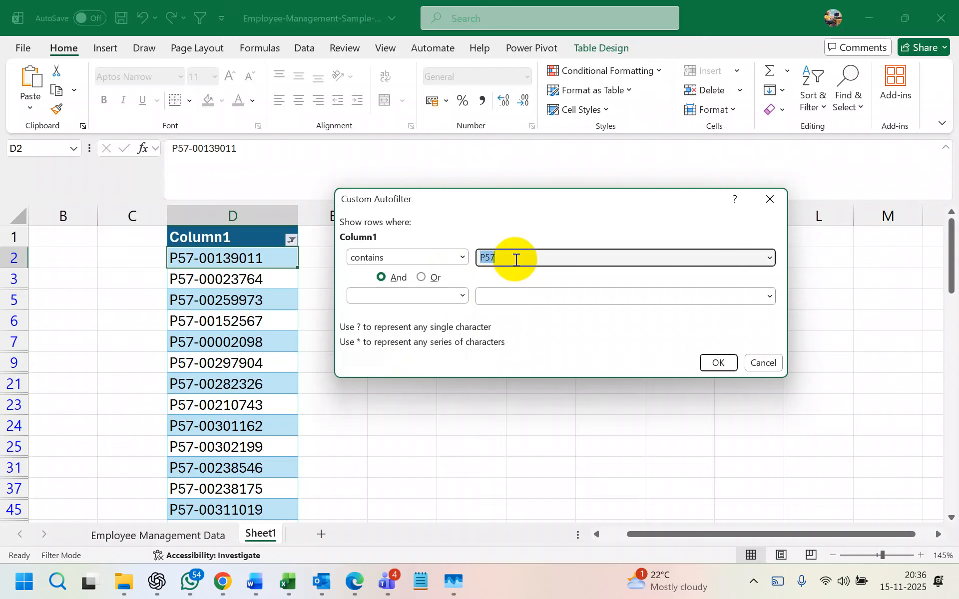
click(505, 295)
text(200)
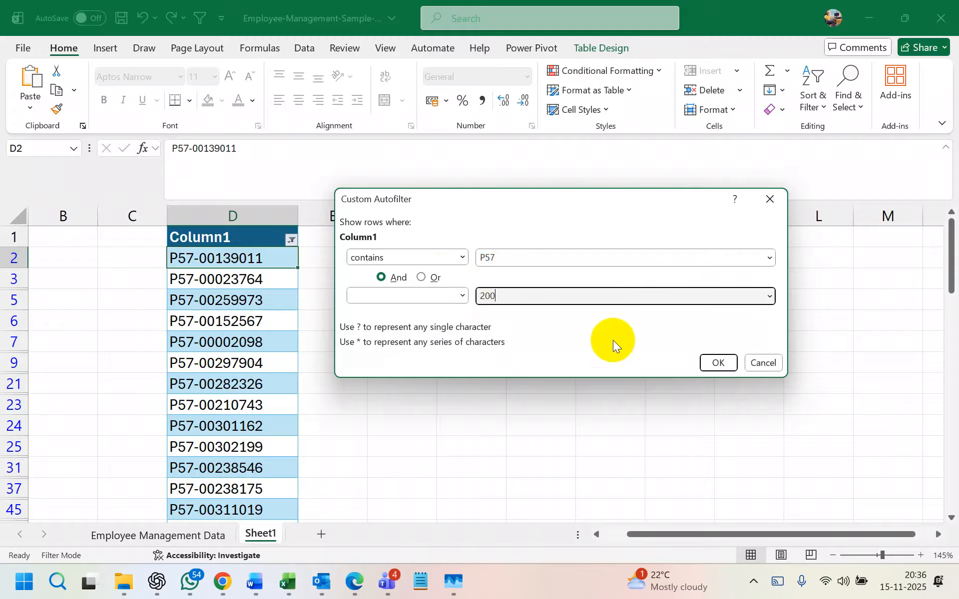
click(715, 362)
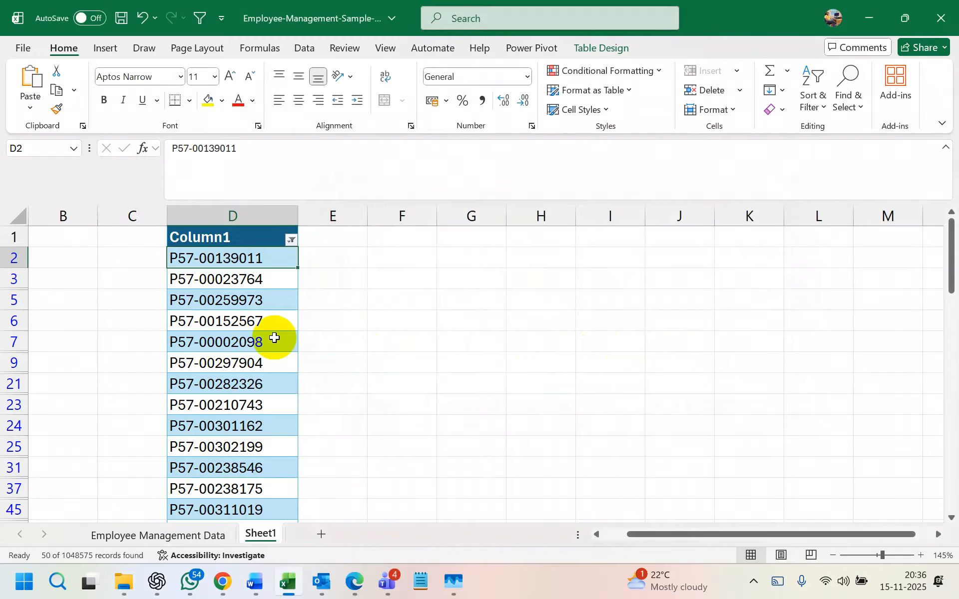
scroll(274, 338, down, 2)
scroll(275, 338, up, 2)
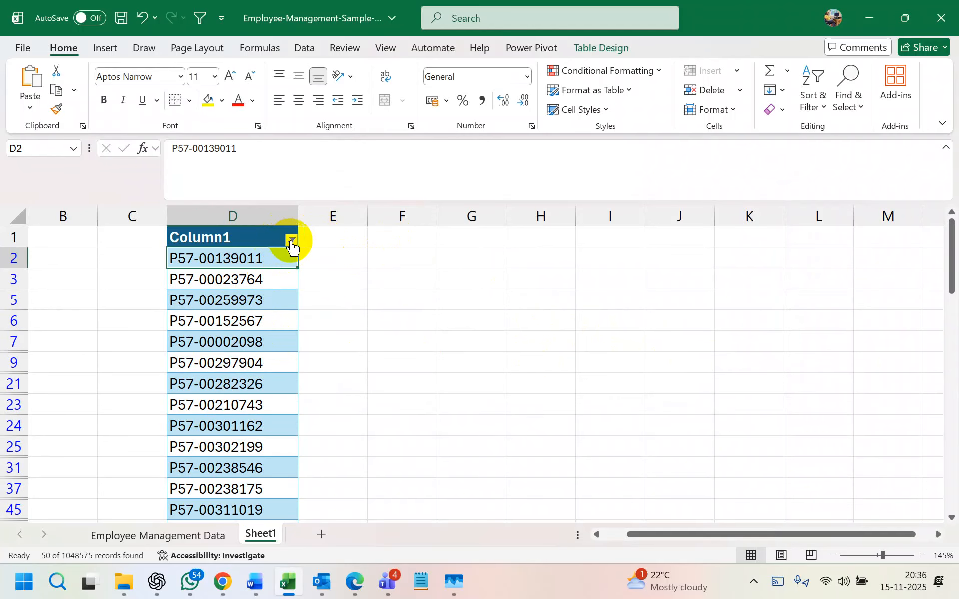
click(290, 240)
mouse_move(205, 298)
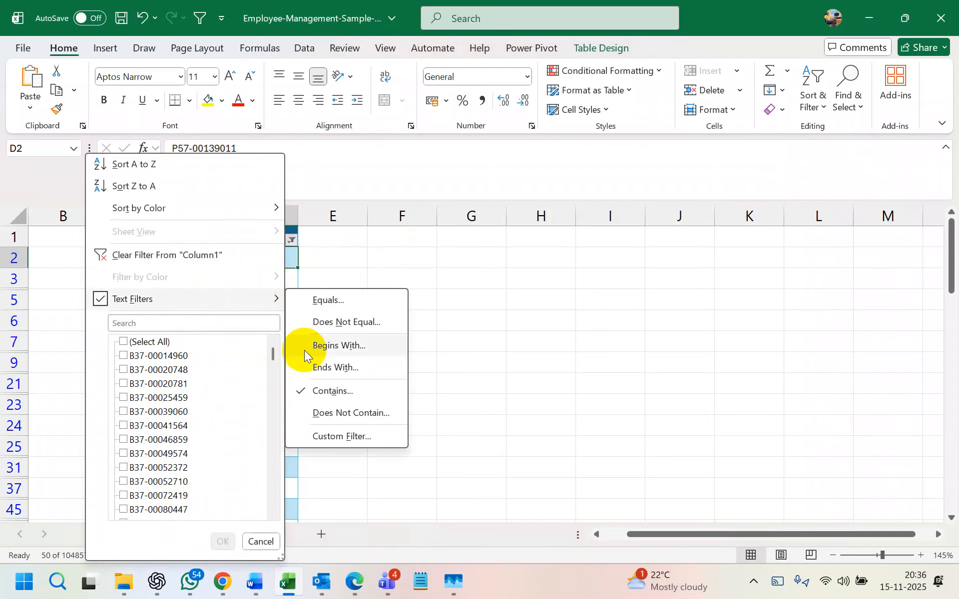
click(339, 436)
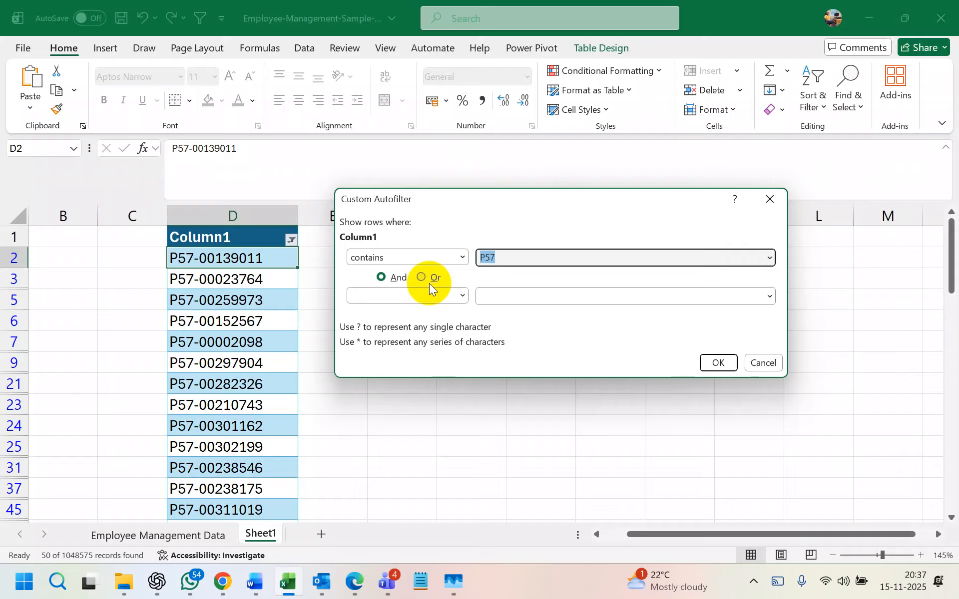
click(770, 199)
click(524, 239)
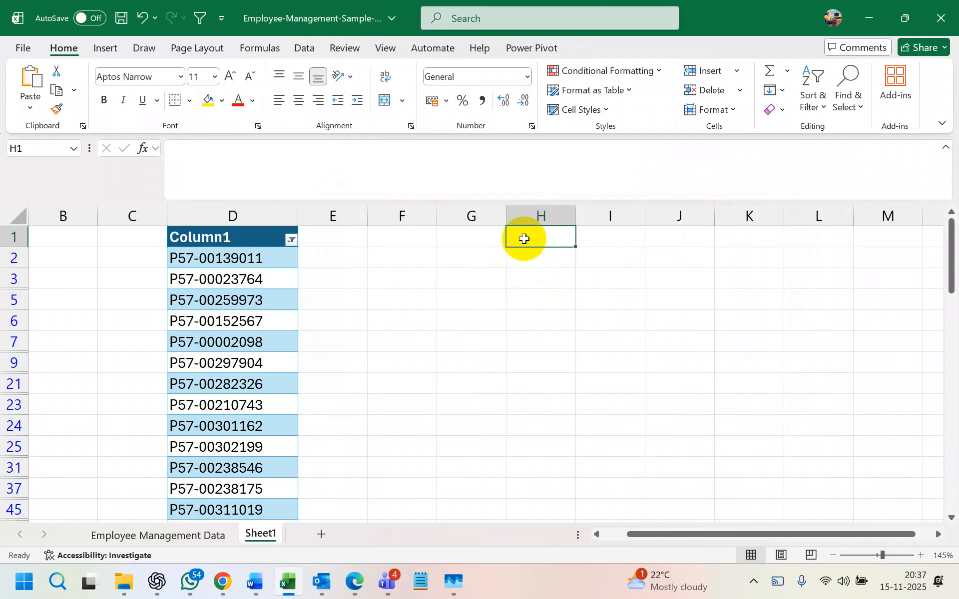
text(129)
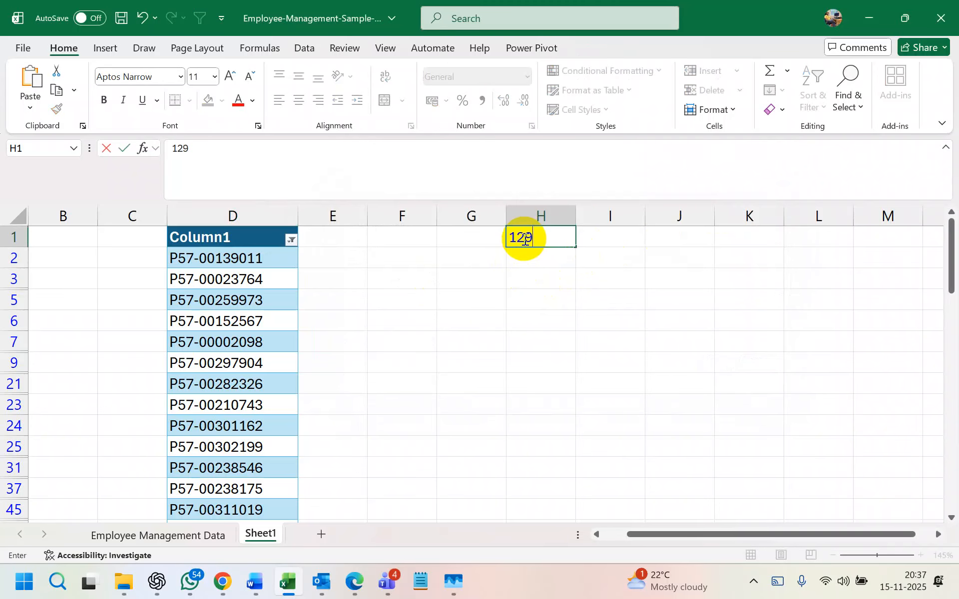
key(Return)
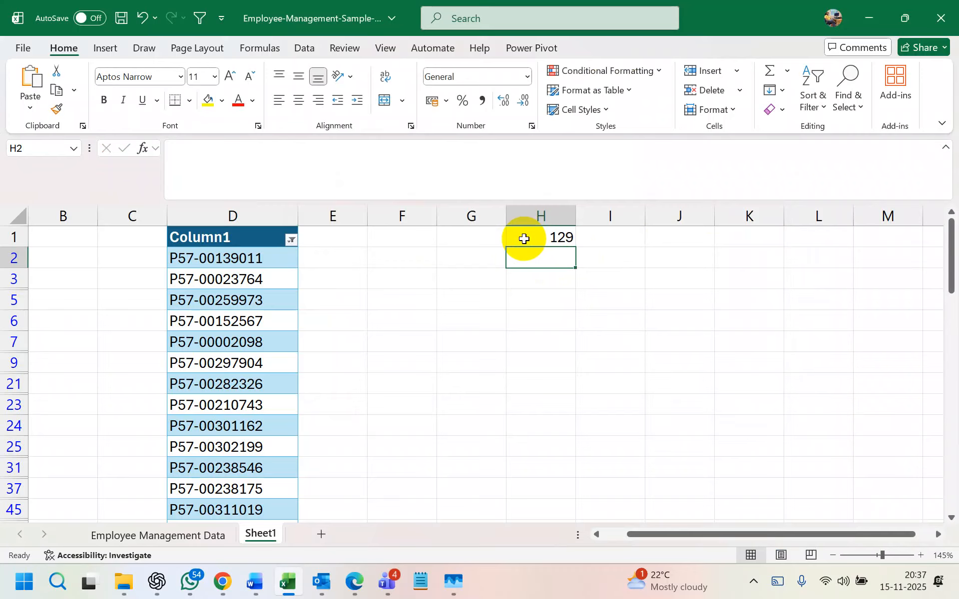
text(130)
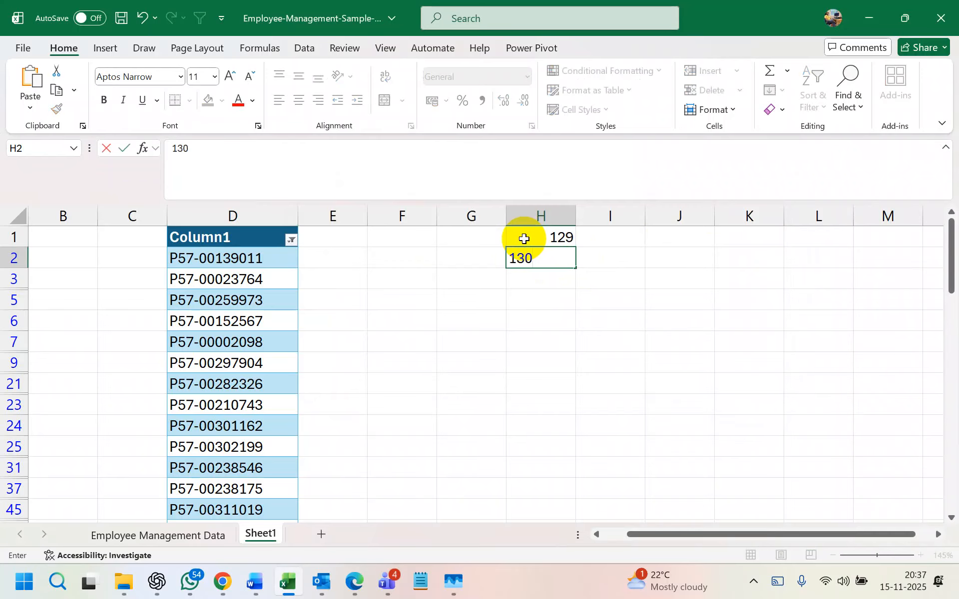
text(131)
key(BackSpace)
key(BackSpace)
key(BackSpace)
key(Return)
text(131)
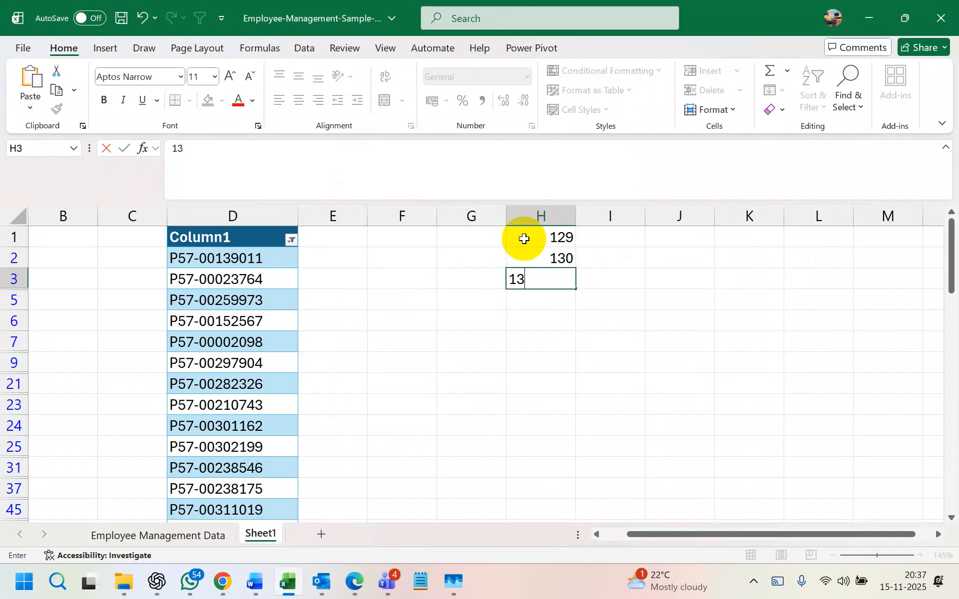
key(Return)
drag(523, 239, 565, 479)
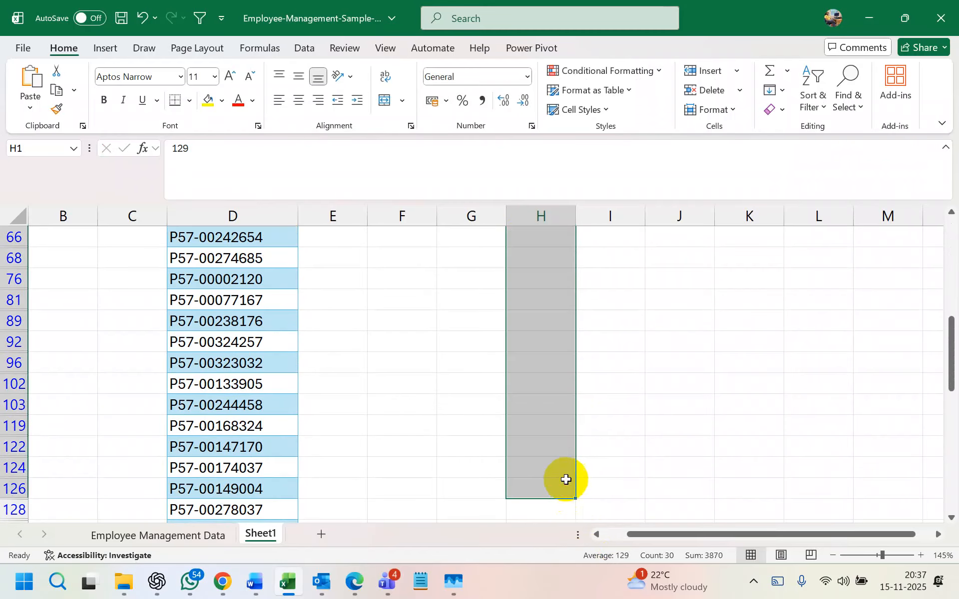
scroll(577, 421, up, 5)
scroll(576, 421, up, 1)
key(ctrl+z)
click(595, 277)
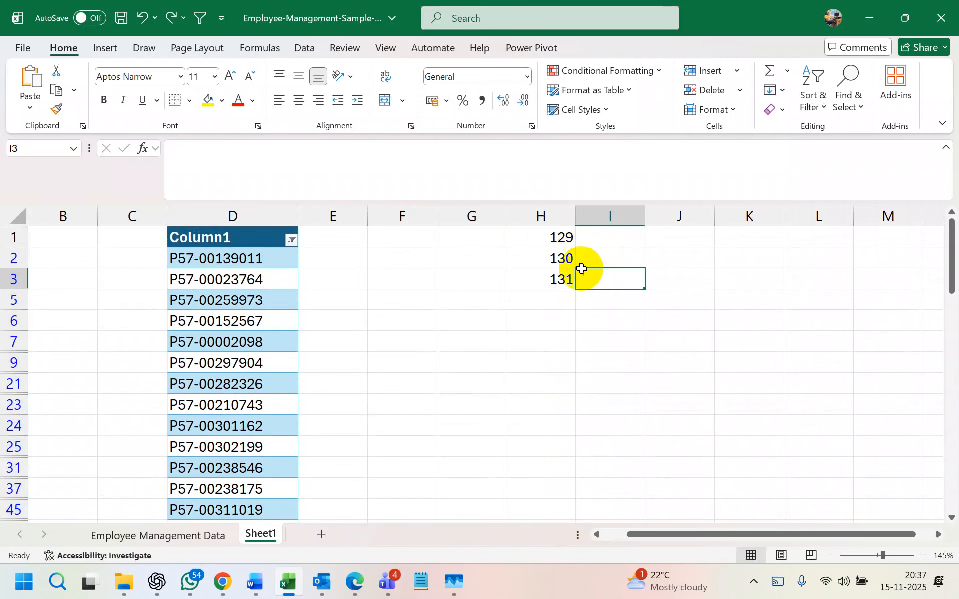
drag(561, 240, 573, 278)
click(580, 263)
click(561, 285)
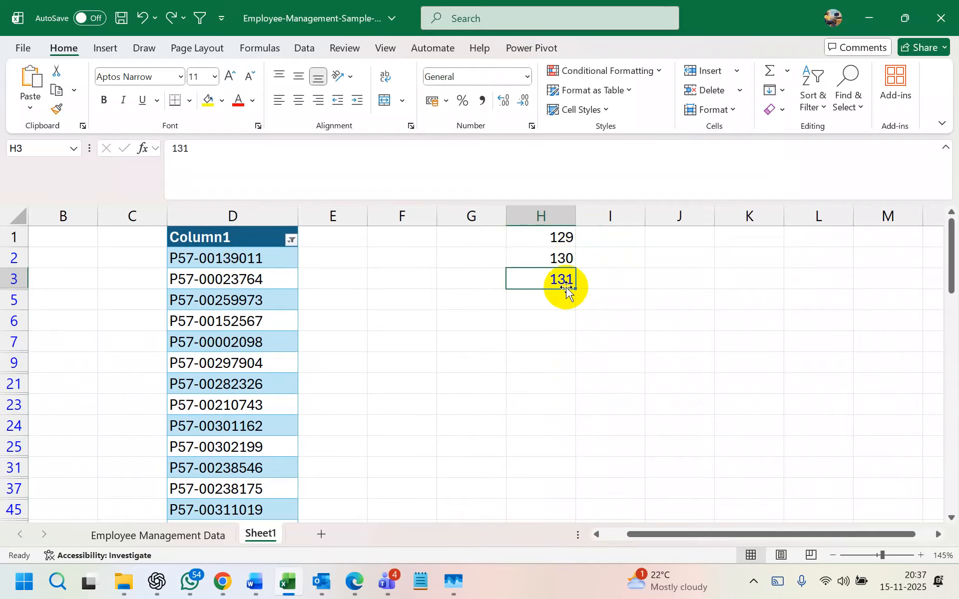
drag(560, 240, 570, 282)
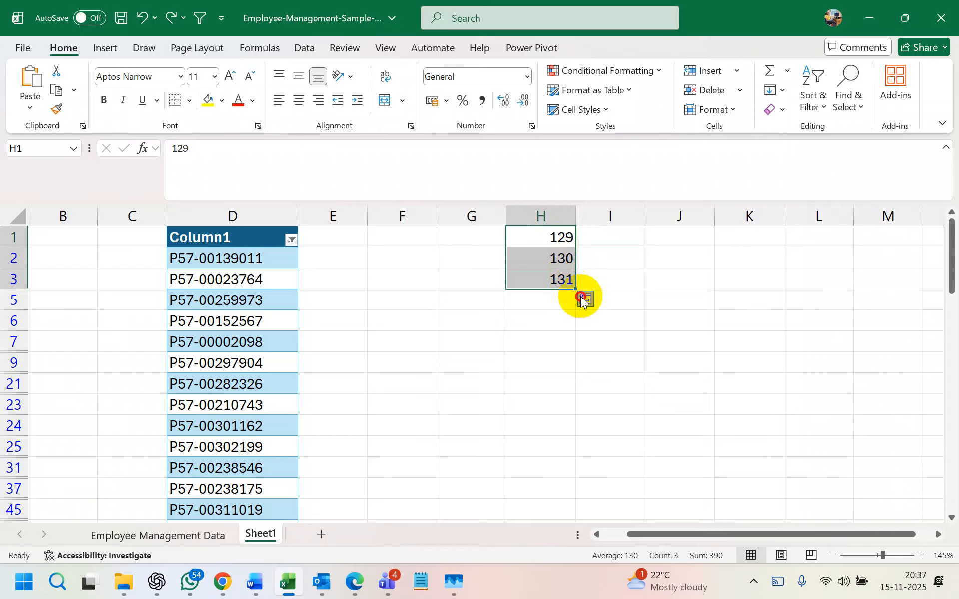
click(582, 299)
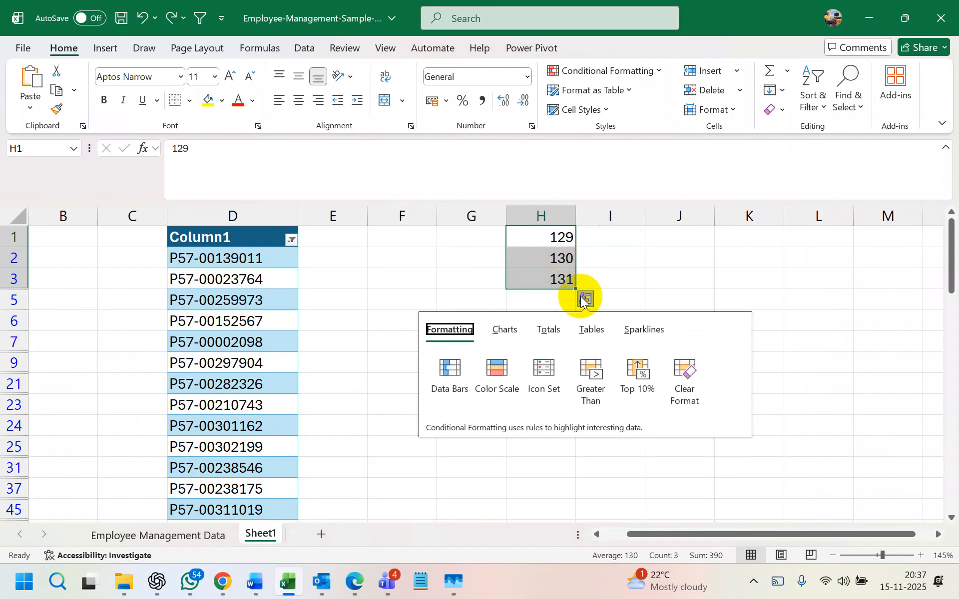
click(586, 304)
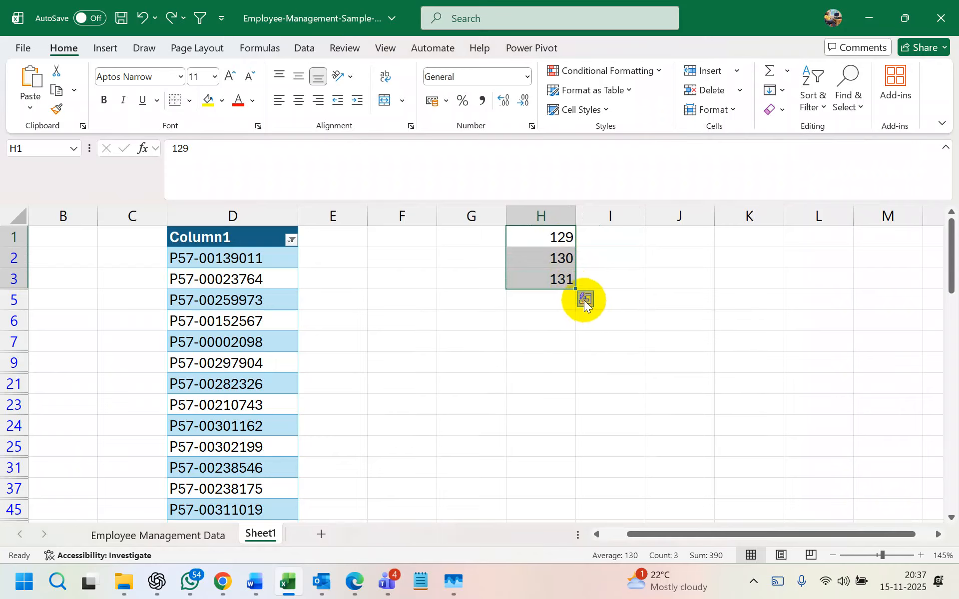
click(583, 298)
click(583, 298)
click(597, 278)
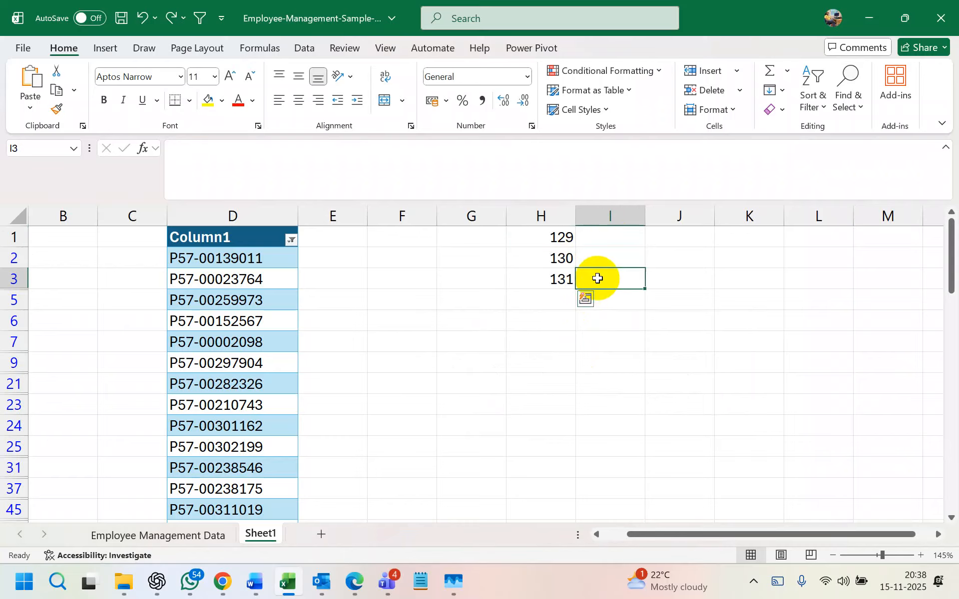
drag(557, 243, 563, 287)
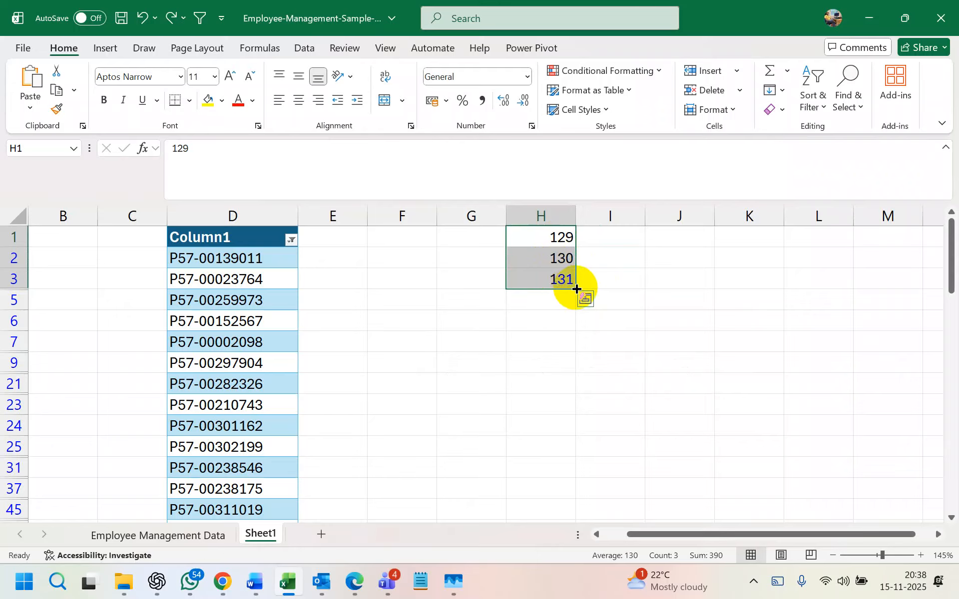
click(558, 314)
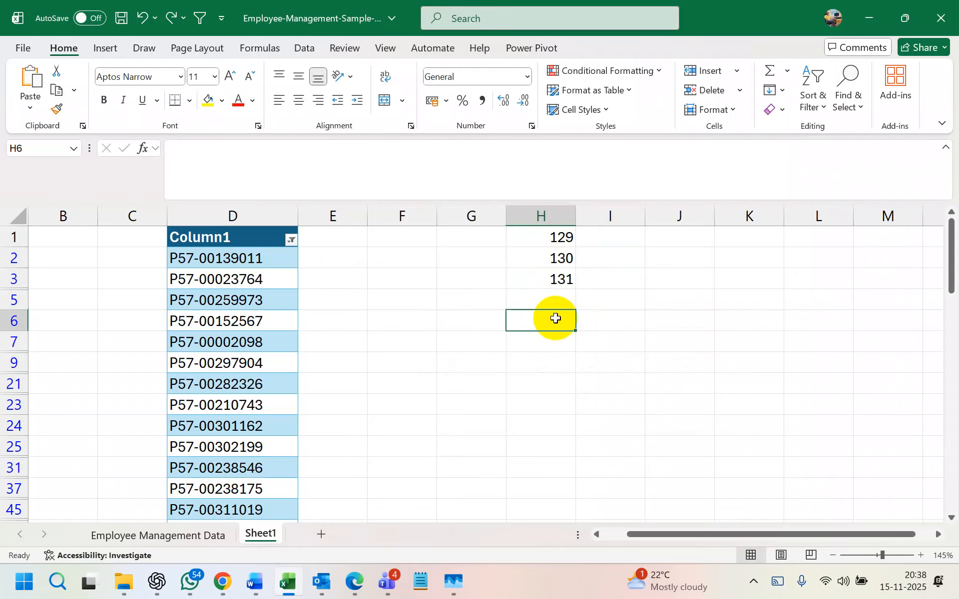
click(562, 280)
key(Delete)
click(568, 235)
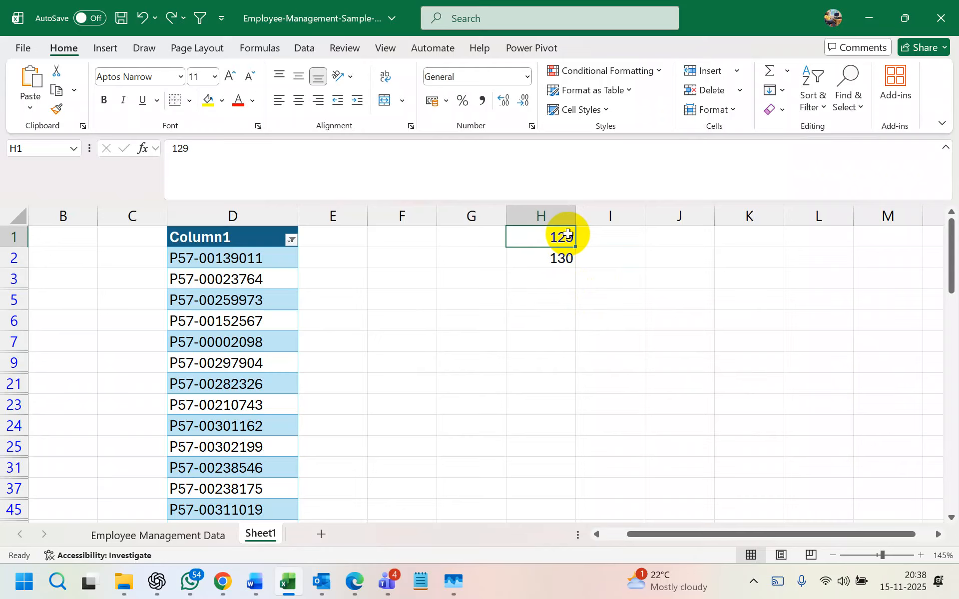
key(Delete)
click(567, 255)
key(Delete)
click(570, 239)
text(1)
click(563, 252)
text(2)
click(561, 278)
text(3)
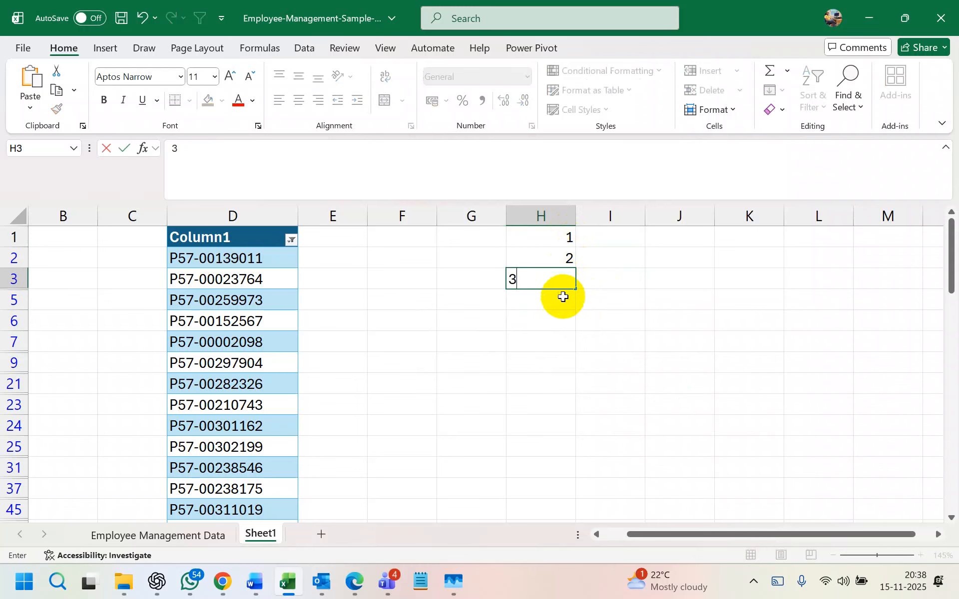
key(Return)
drag(568, 242, 571, 283)
click(584, 299)
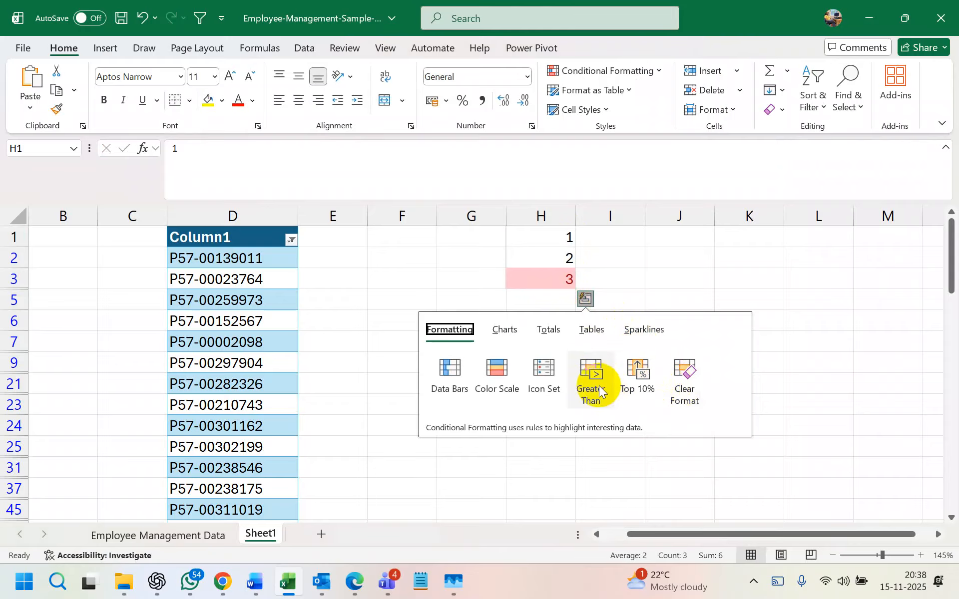
click(557, 335)
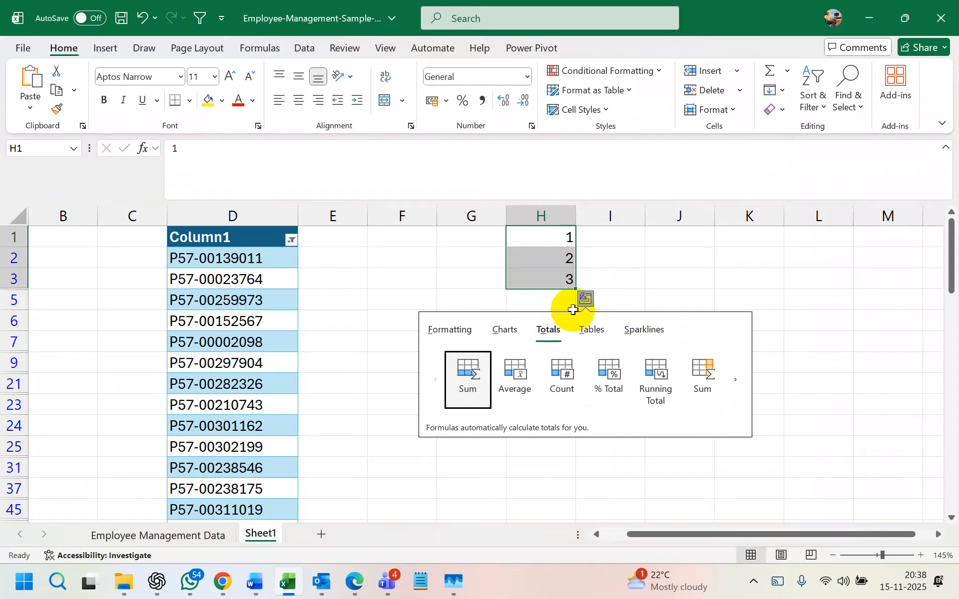
click(587, 299)
click(589, 299)
click(588, 298)
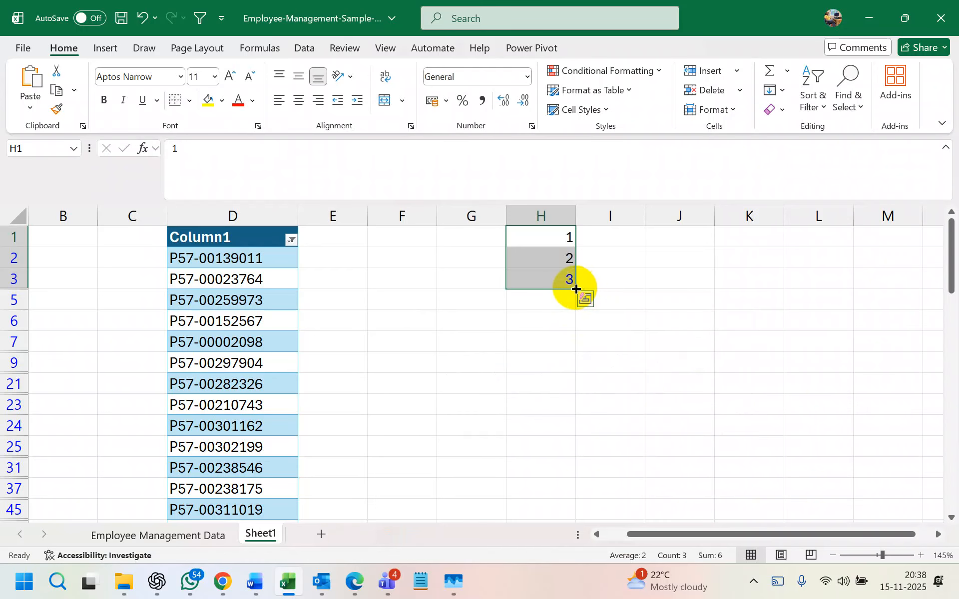
right_click(553, 216)
click(605, 392)
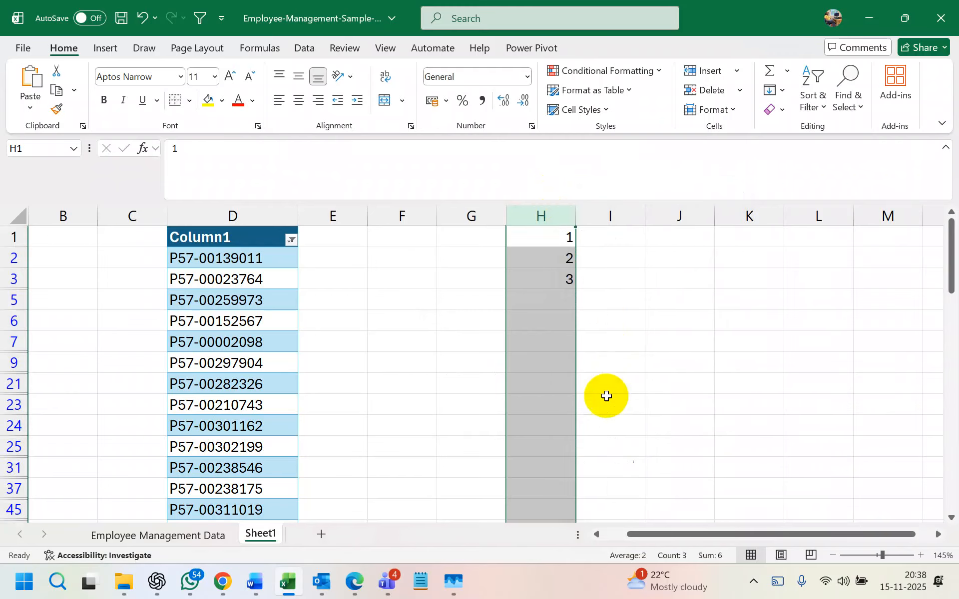
click(548, 241)
text(1)
key(Return)
text(2)
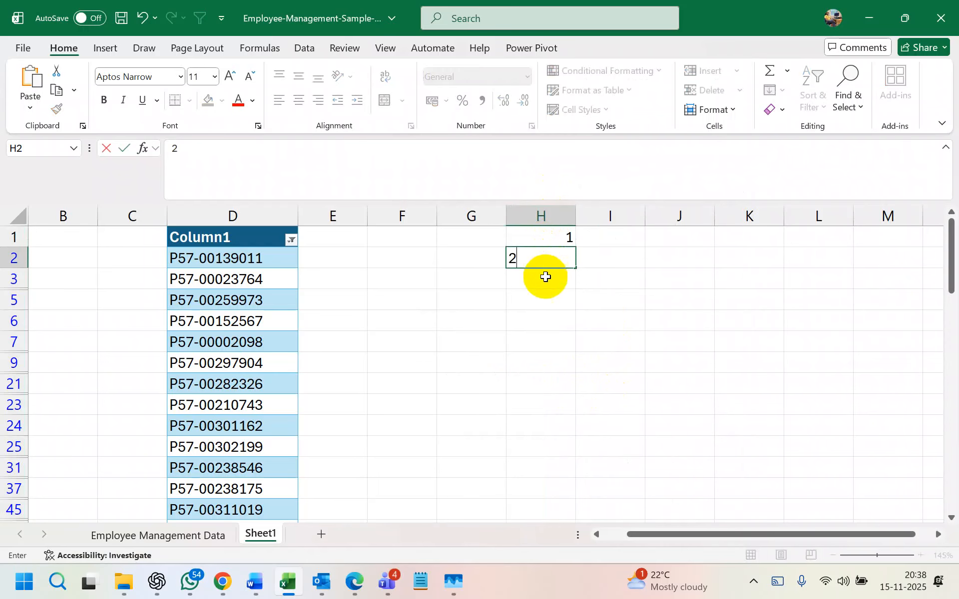
key(Return)
text(3)
click(549, 238)
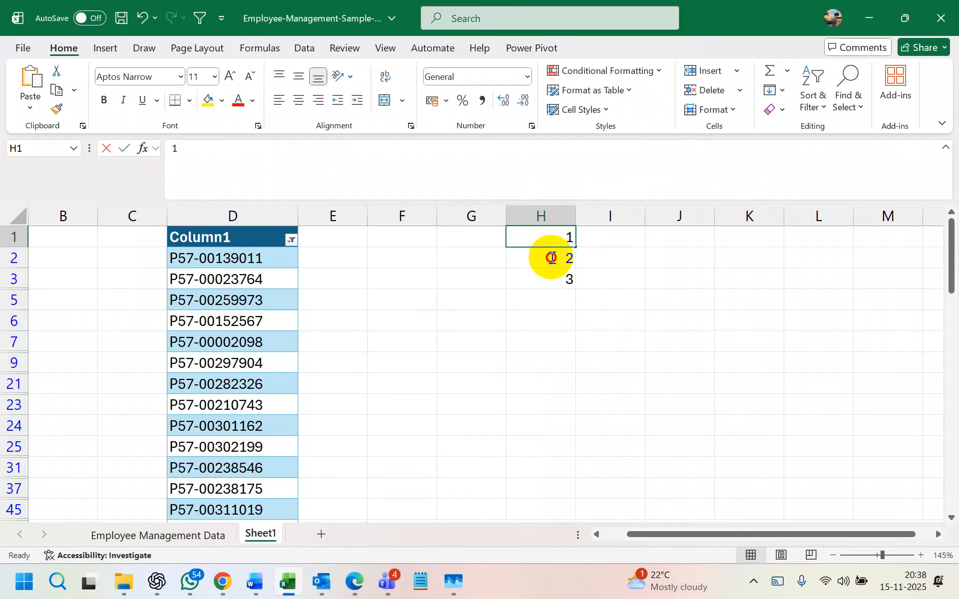
key(F2)
click(582, 260)
drag(561, 240, 553, 280)
click(583, 254)
key(Delete)
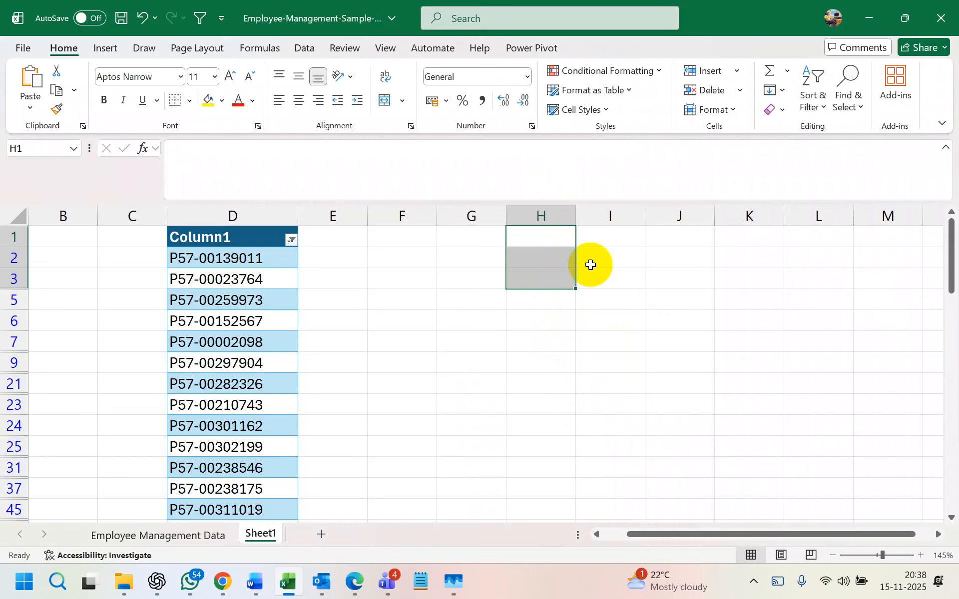
click(289, 241)
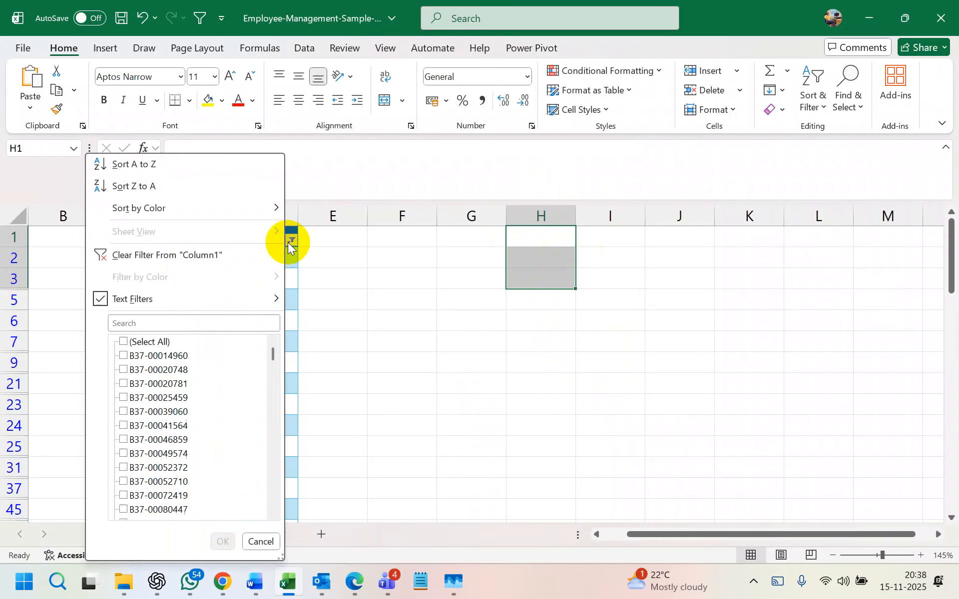
mouse_move(244, 301)
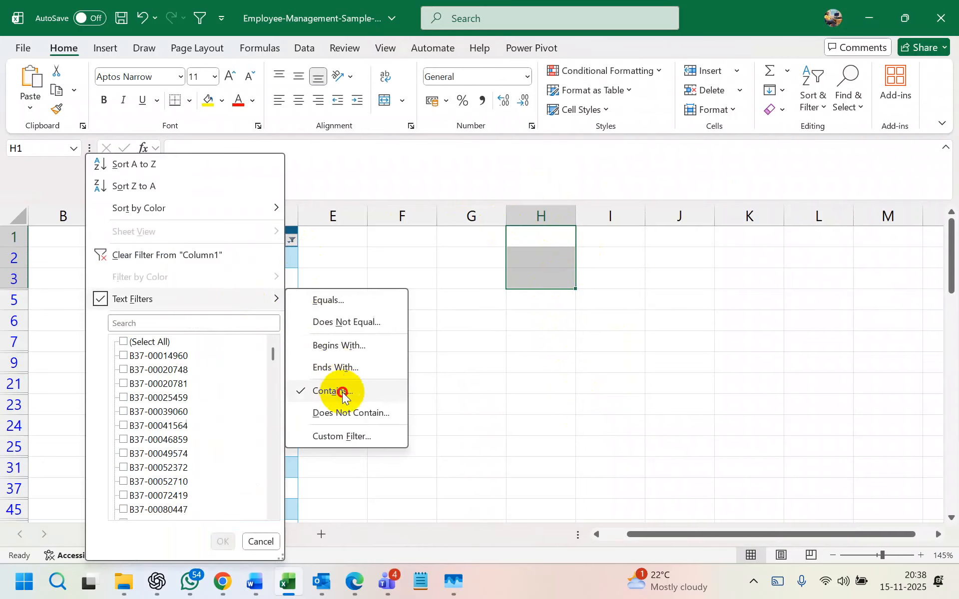
click(333, 391)
click(498, 257)
key(BackSpace)
key(BackSpace)
key(BackSpace)
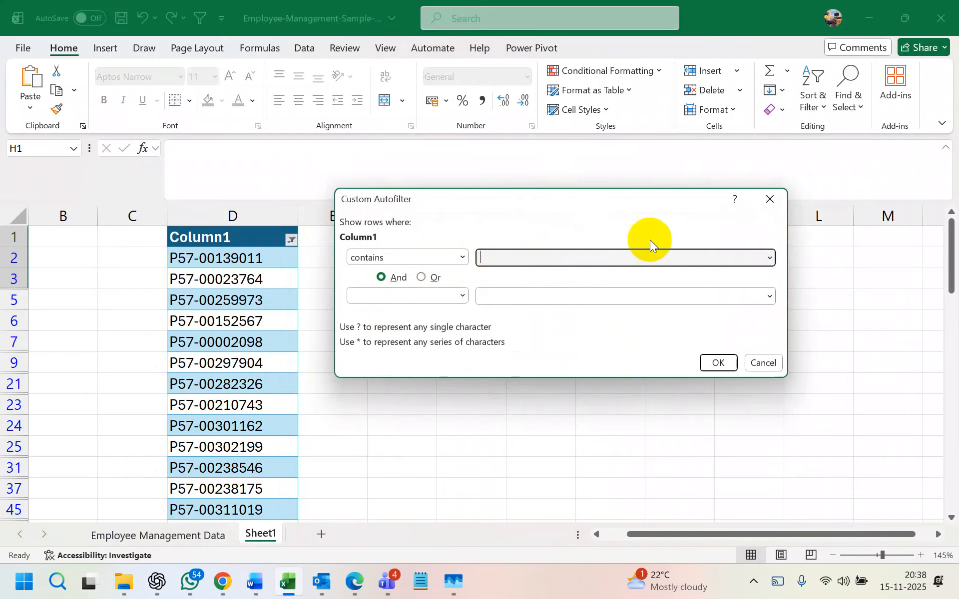
click(770, 199)
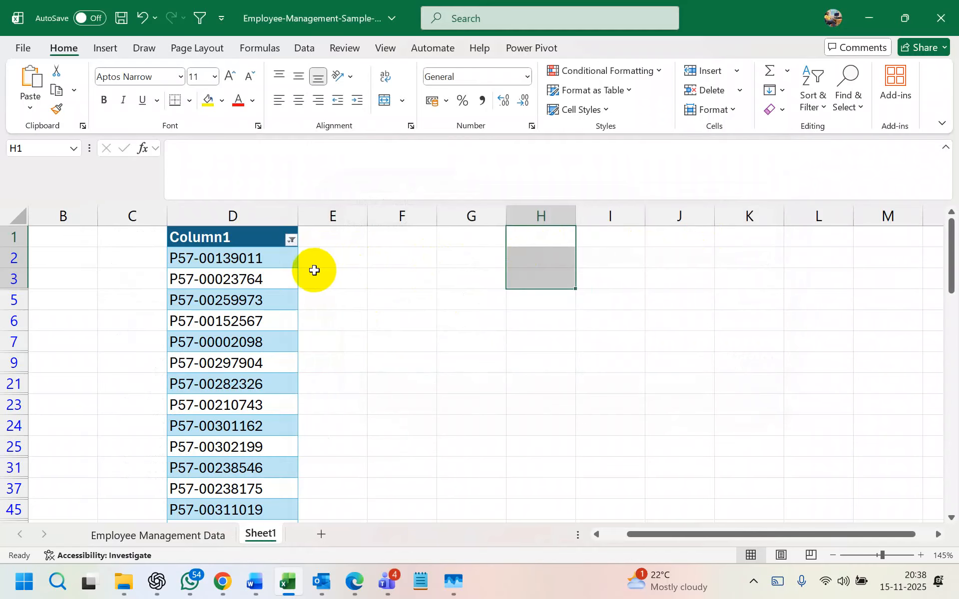
click(399, 261)
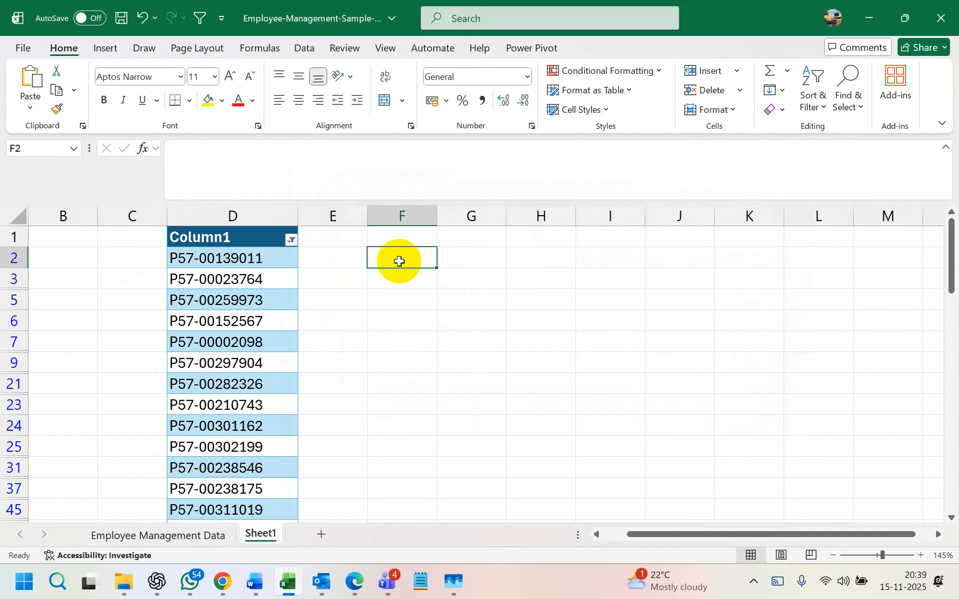
click(68, 241)
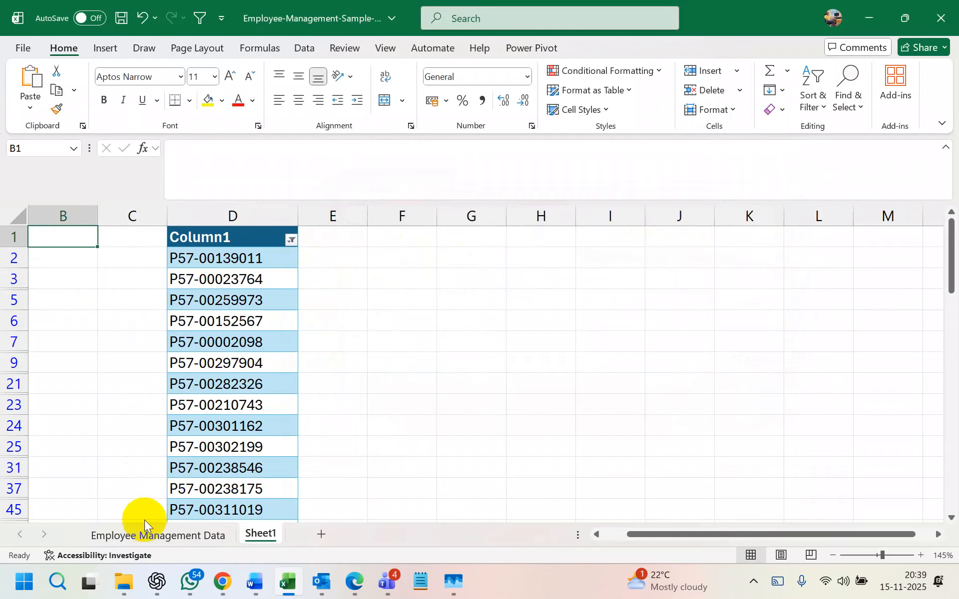
- Copy an initial range of Employee IDs and pick H1 on Sheet1 as the destination
click(148, 533)
drag(64, 244, 68, 510)
key(ctrl+c)
key(alt+Tab)
key(alt+Tab)
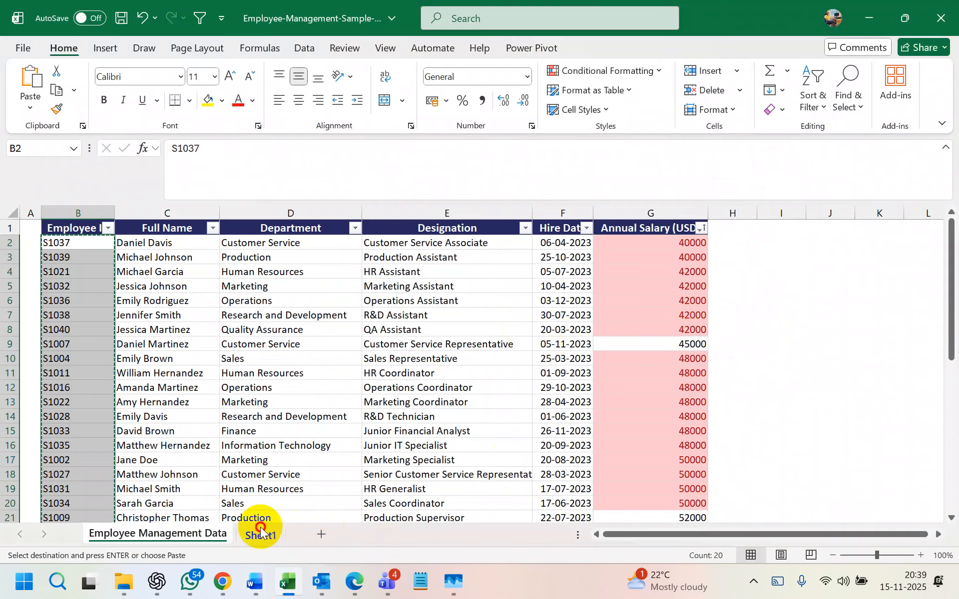
click(261, 531)
click(533, 241)
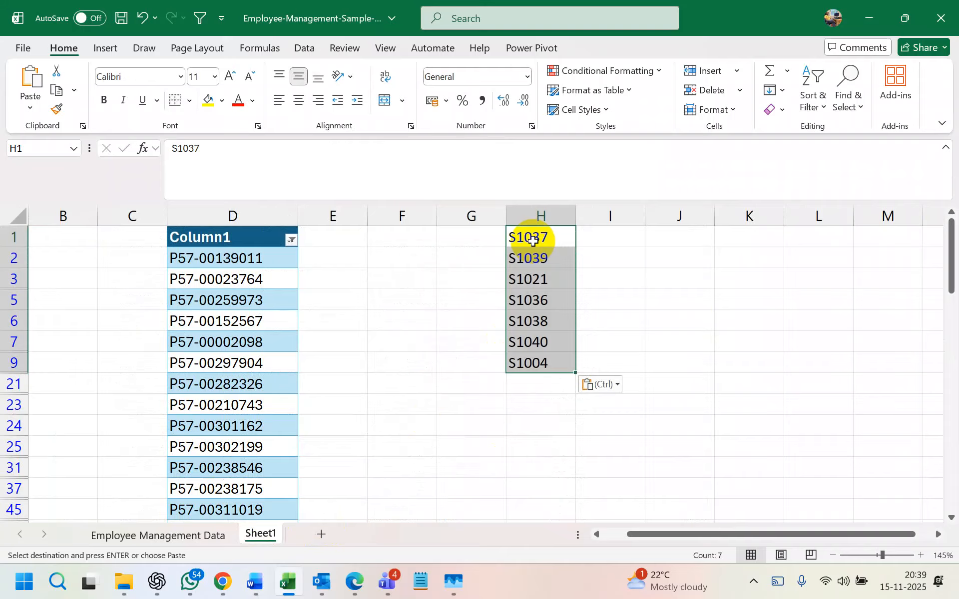
- Copy Employee IDs B2:B41 into Sheet1 starting at H1 and start making them a table
click(193, 535)
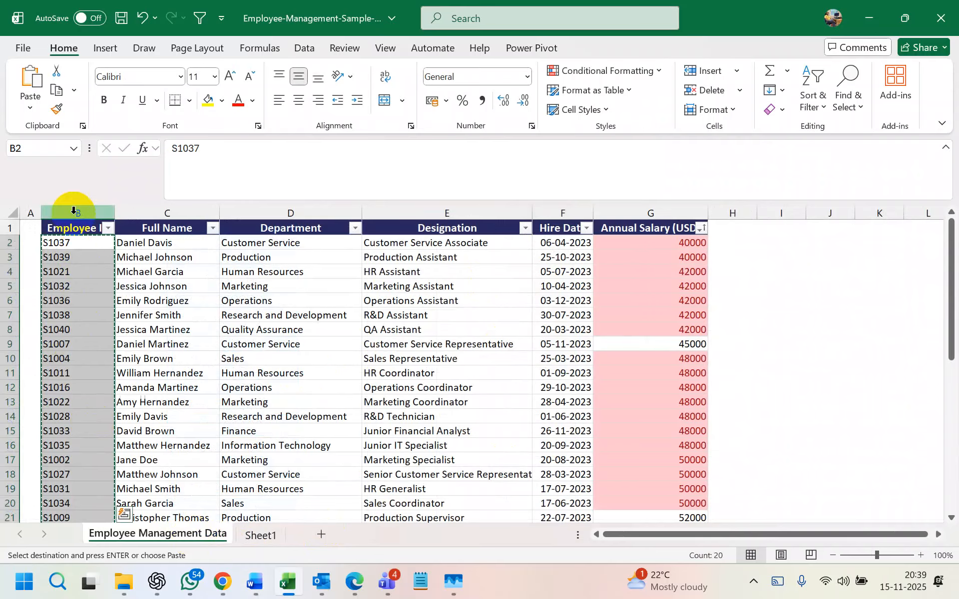
click(76, 247)
key(ctrl+shift+Down)
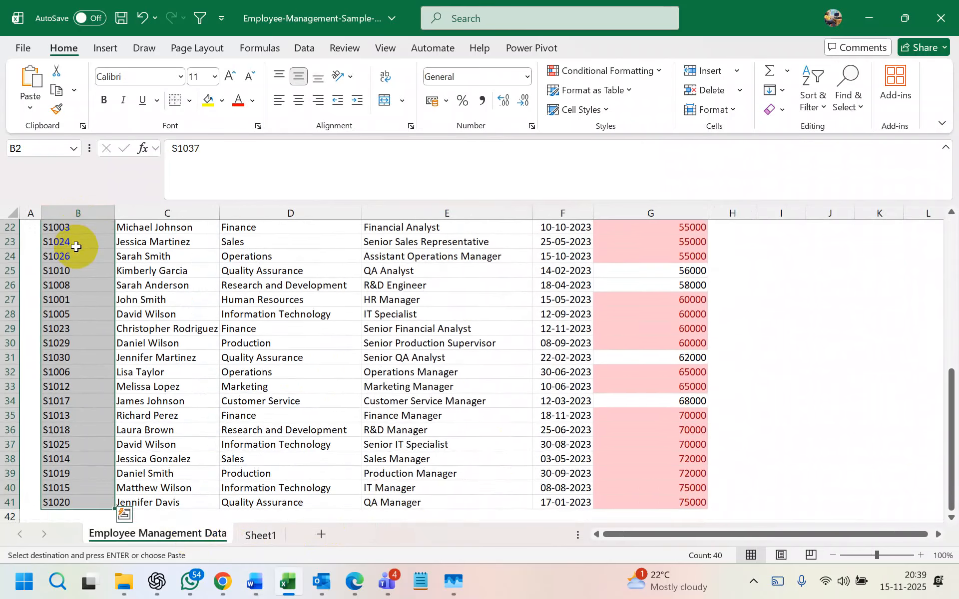
scroll(76, 247, up, 7)
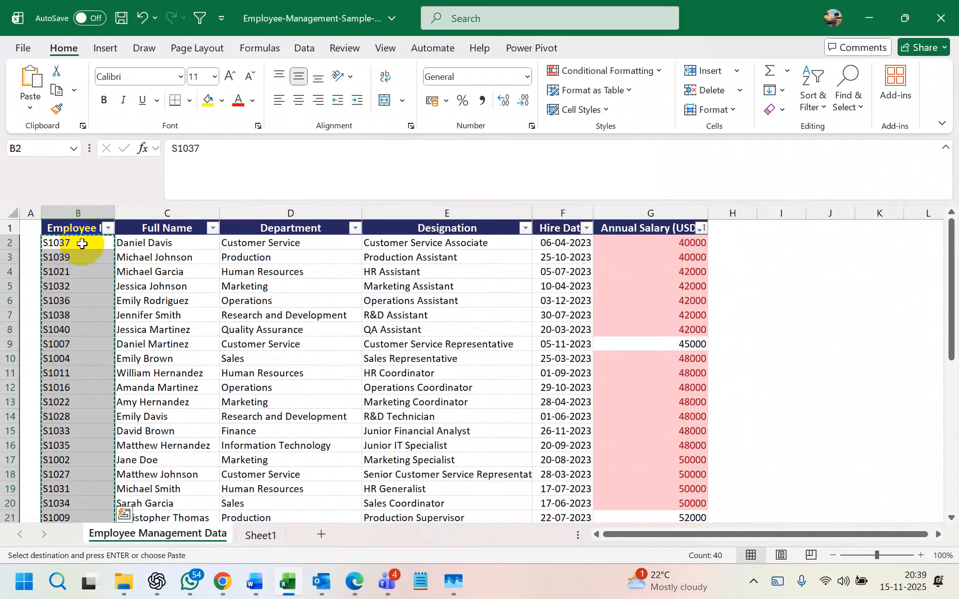
click(82, 244)
key(ctrl+shift+Down)
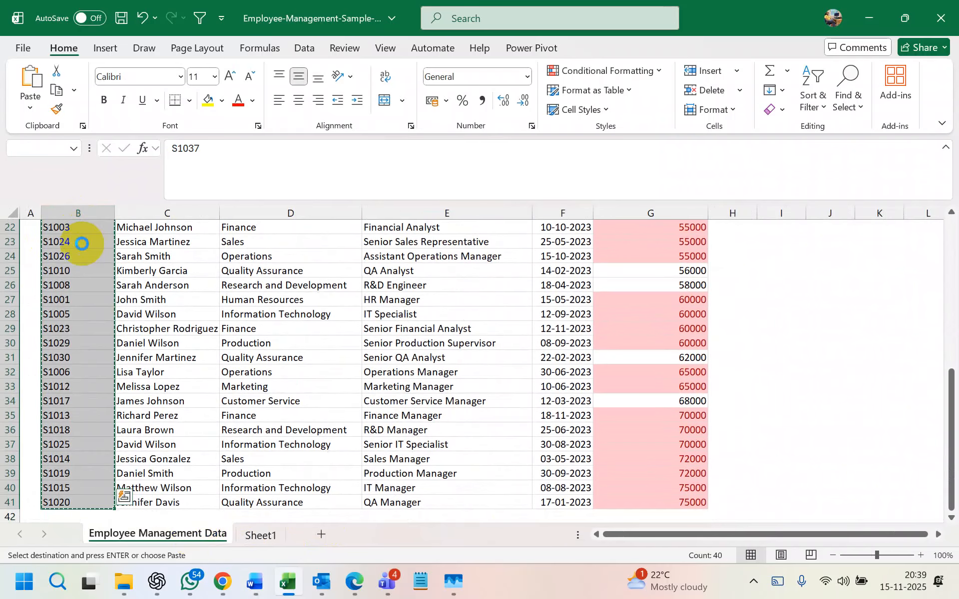
click(252, 535)
click(544, 239)
key(ctrl+v)
click(544, 235)
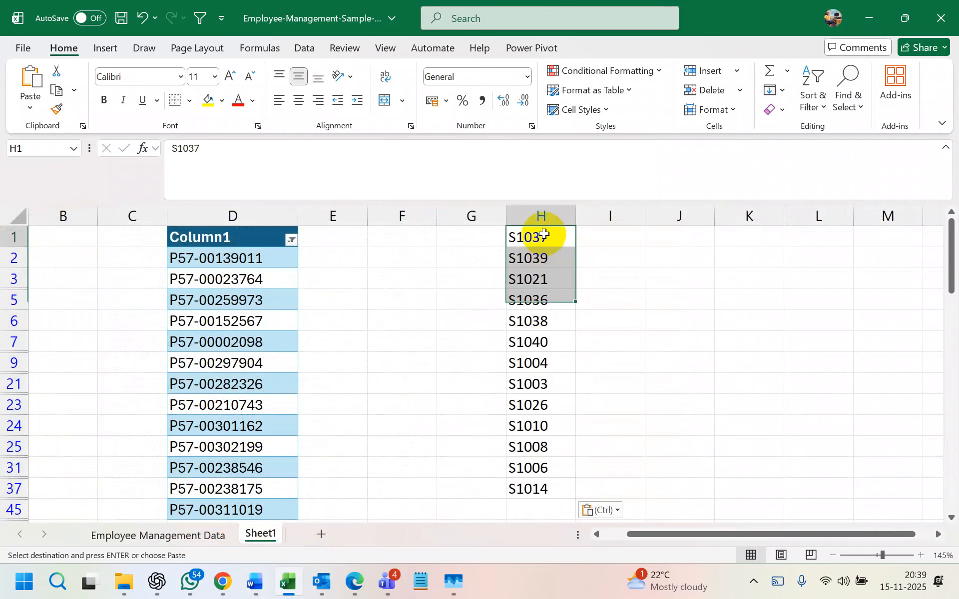
key(ctrl+t)
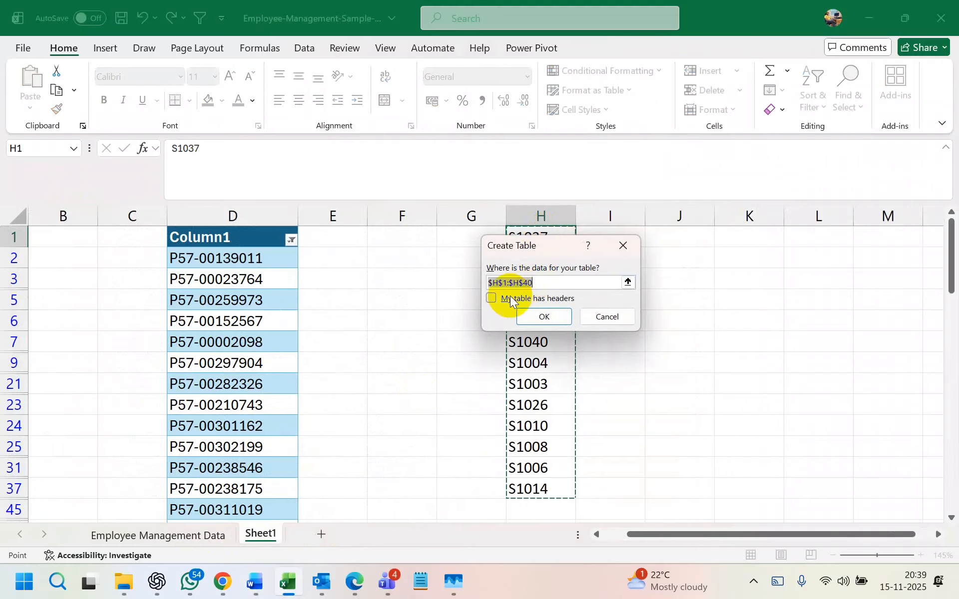
- Create the table from column H's IDs and toggle its filter button off and on
click(542, 316)
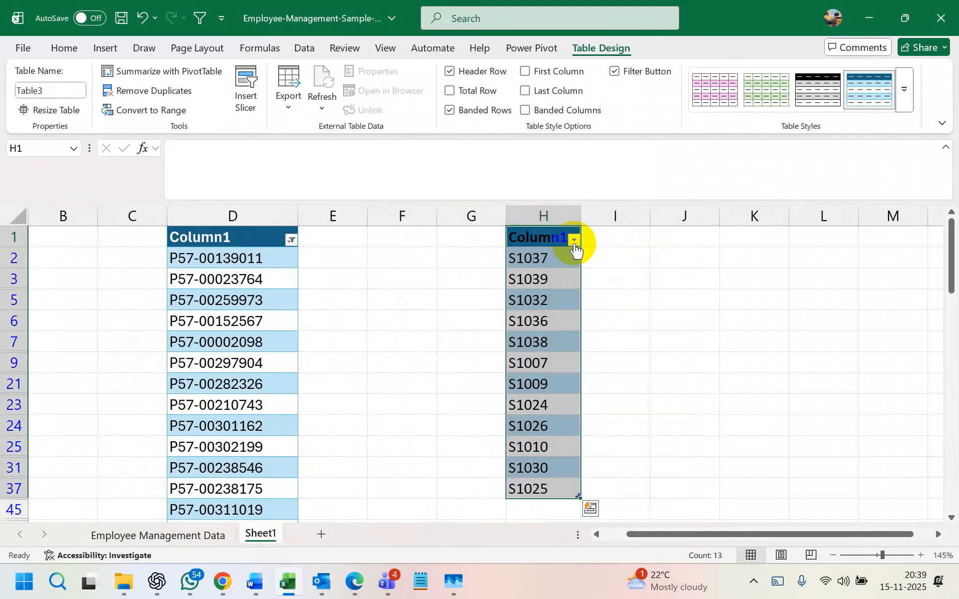
click(574, 242)
click(651, 343)
scroll(546, 391, down, 5)
scroll(548, 393, up, 5)
key(ctrl+shift+l)
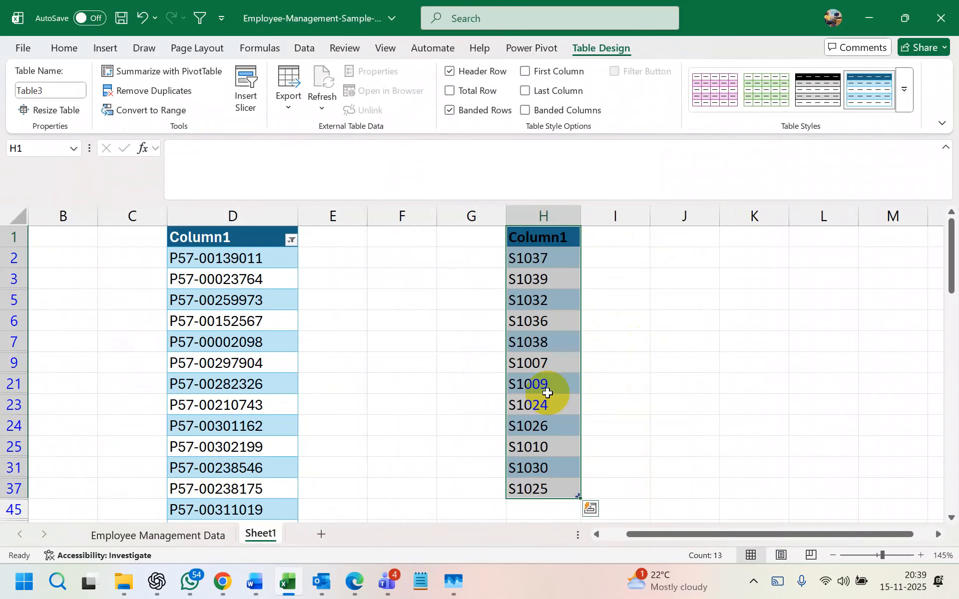
key(ctrl+shift+l)
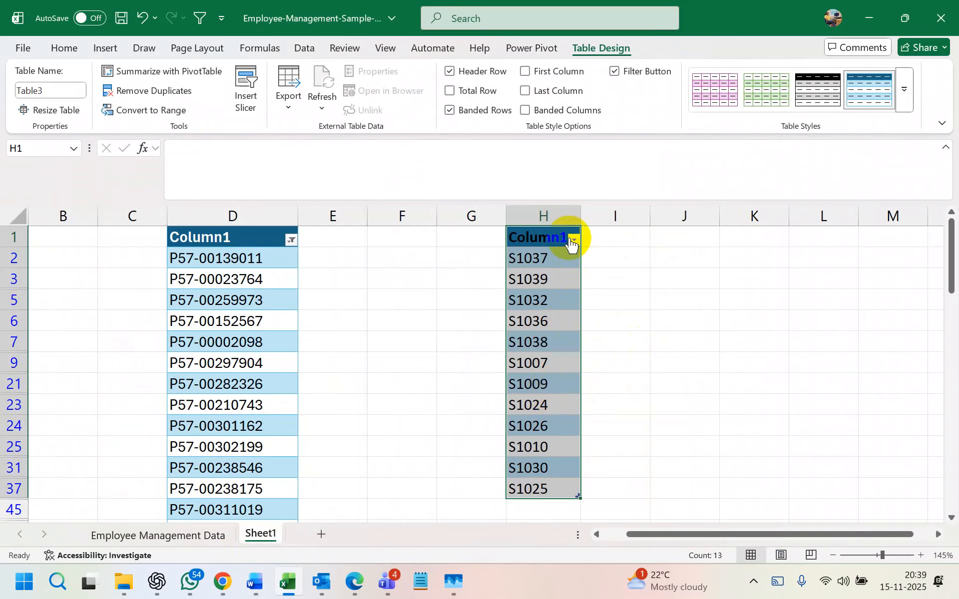
- Draft a Contains/Begins With Or filter on the IDs, discard it, and edit S1024 in H23
click(573, 240)
mouse_move(512, 299)
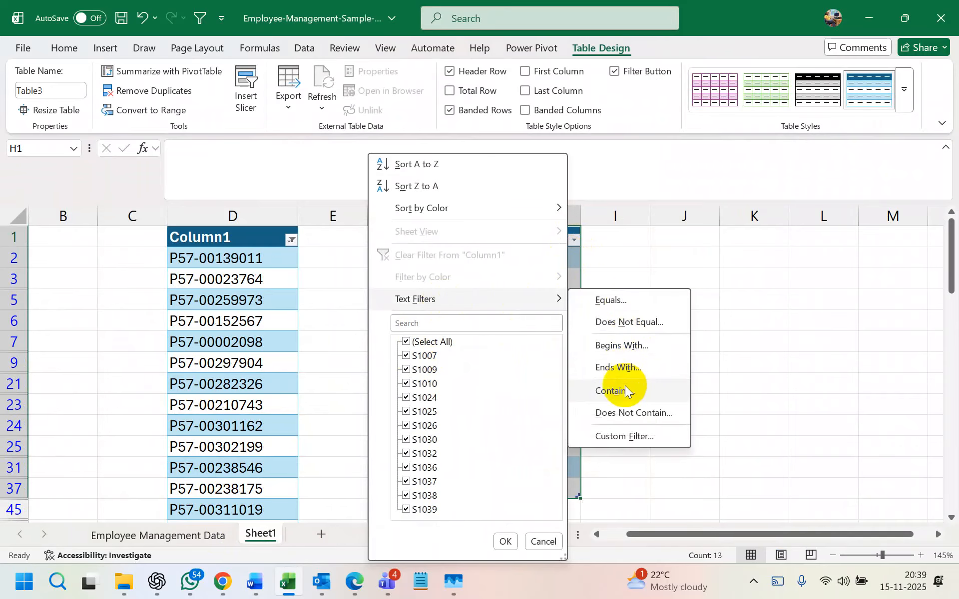
click(624, 388)
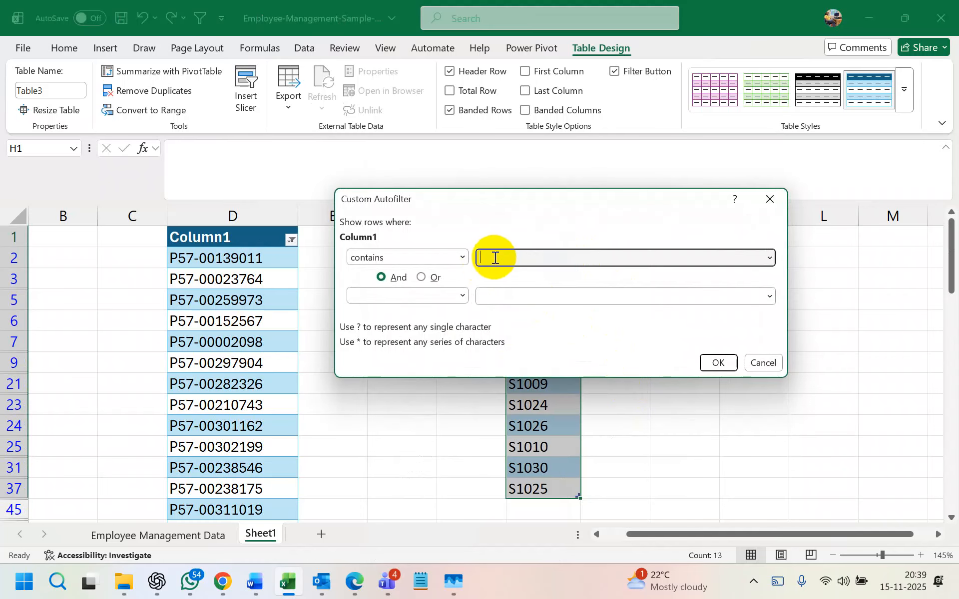
click(426, 278)
click(452, 256)
click(525, 253)
click(454, 259)
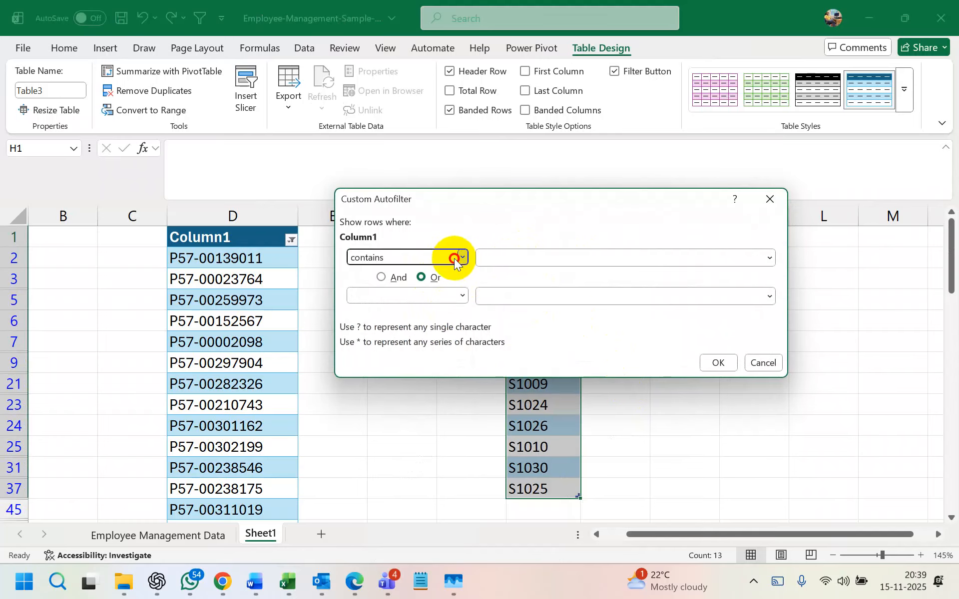
click(432, 287)
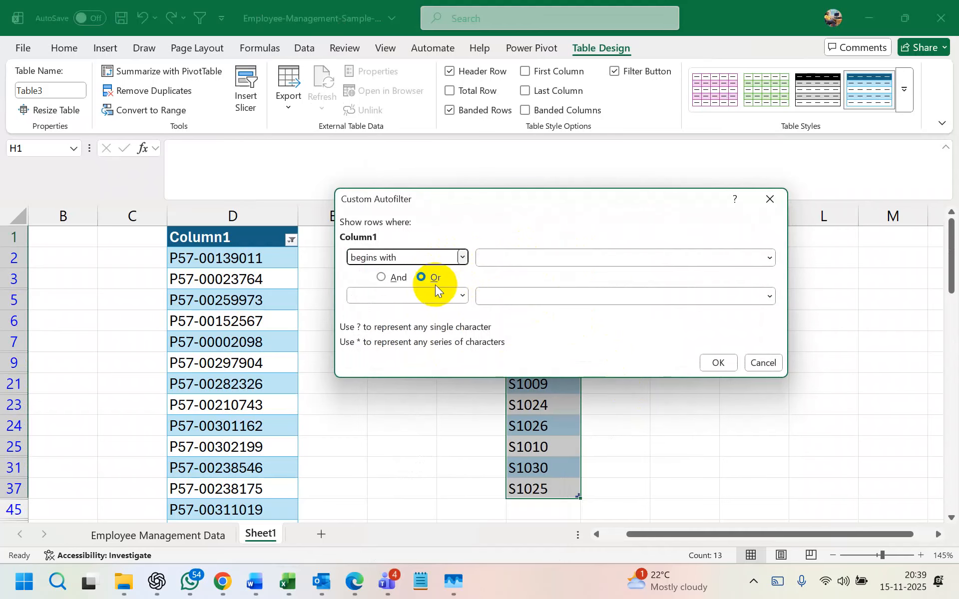
click(517, 258)
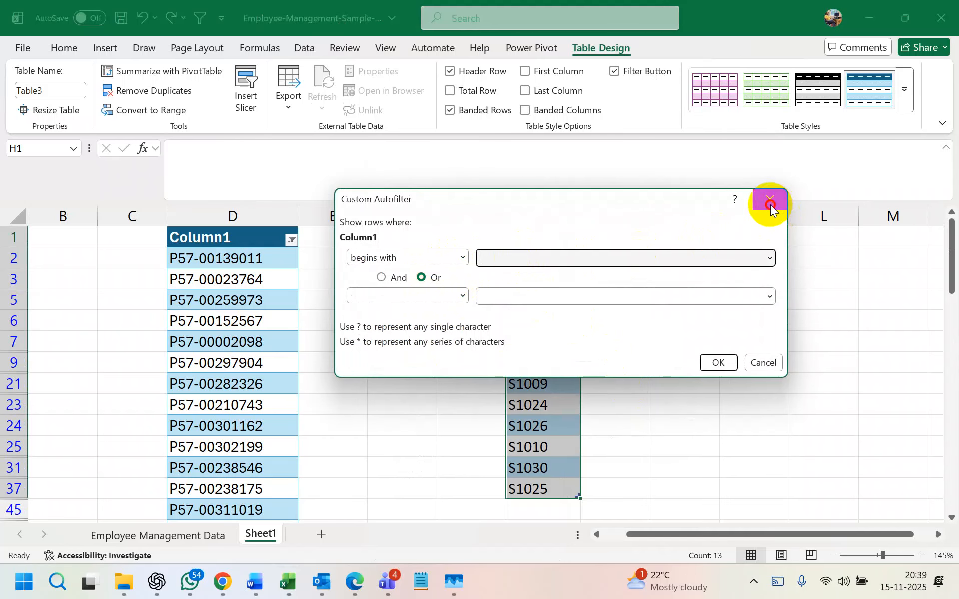
click(771, 205)
double_click(532, 404)
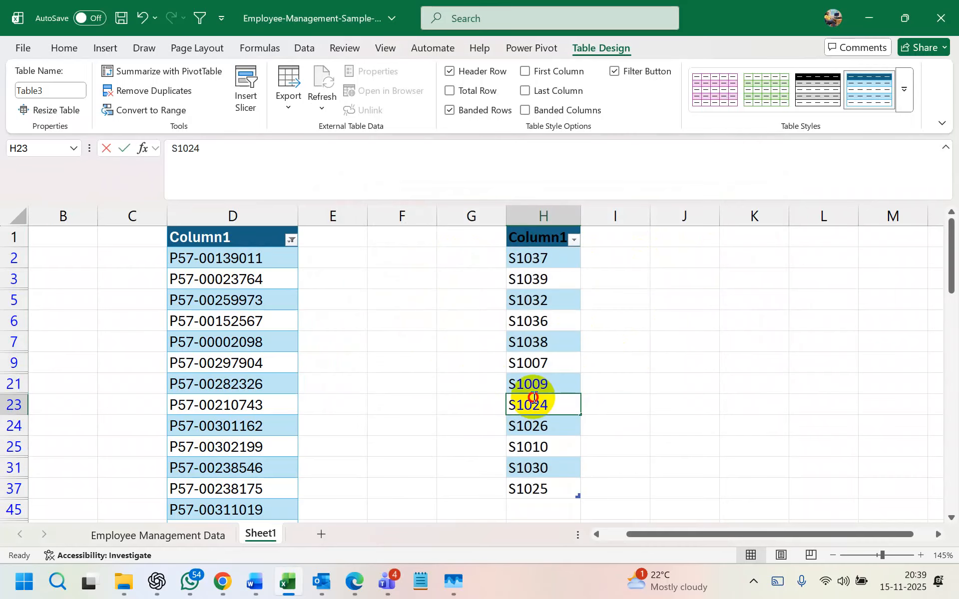
- Change S1024 to t1024 and S1010 to t1010 in the formula bar
click(175, 148)
key(BackSpace)
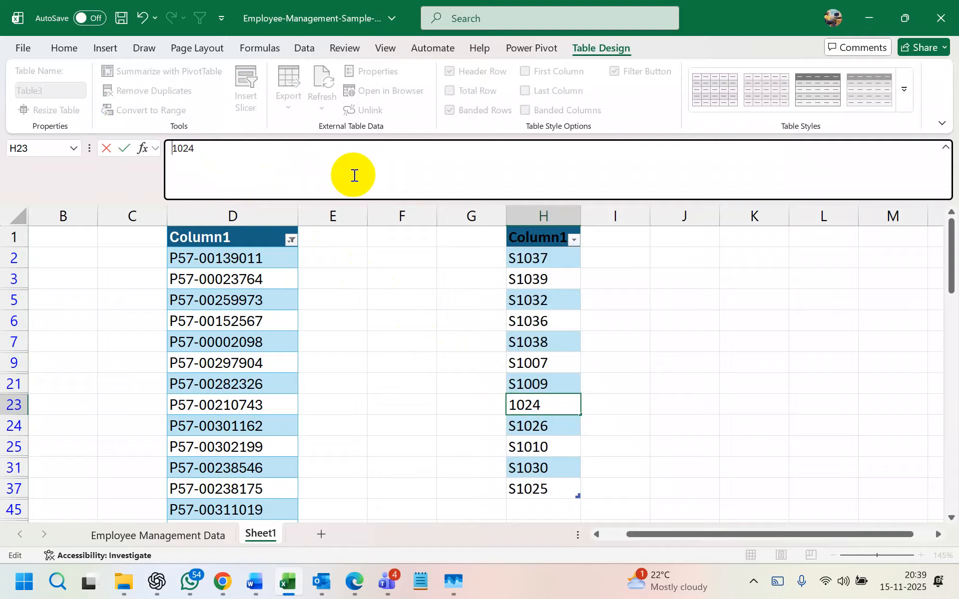
text(t)
click(525, 446)
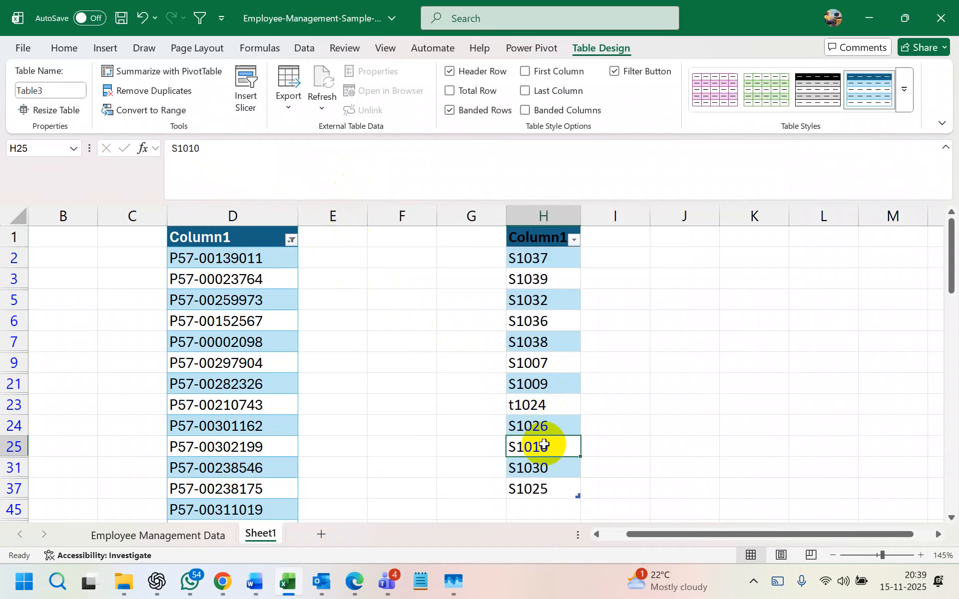
click(176, 148)
key(BackSpace)
text(t)
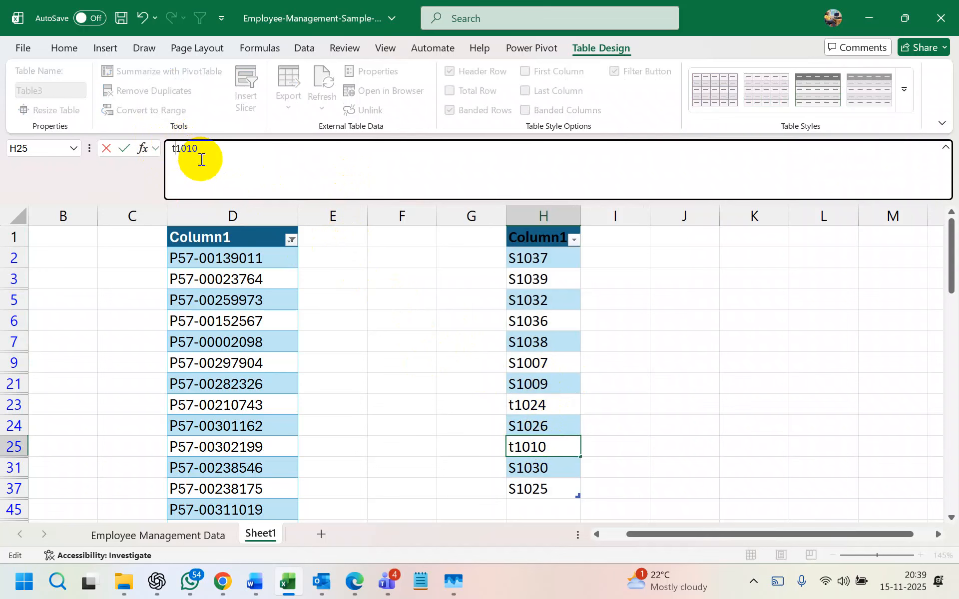
click(608, 333)
- Filter column H for values containing t and greater than 1012, matching 0 of 40 records
click(574, 239)
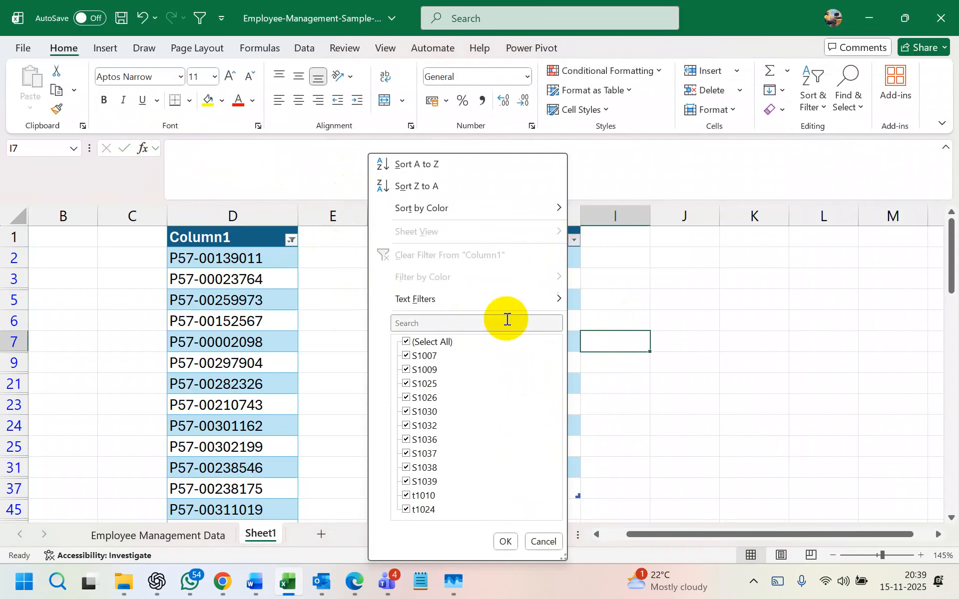
mouse_move(504, 307)
click(639, 390)
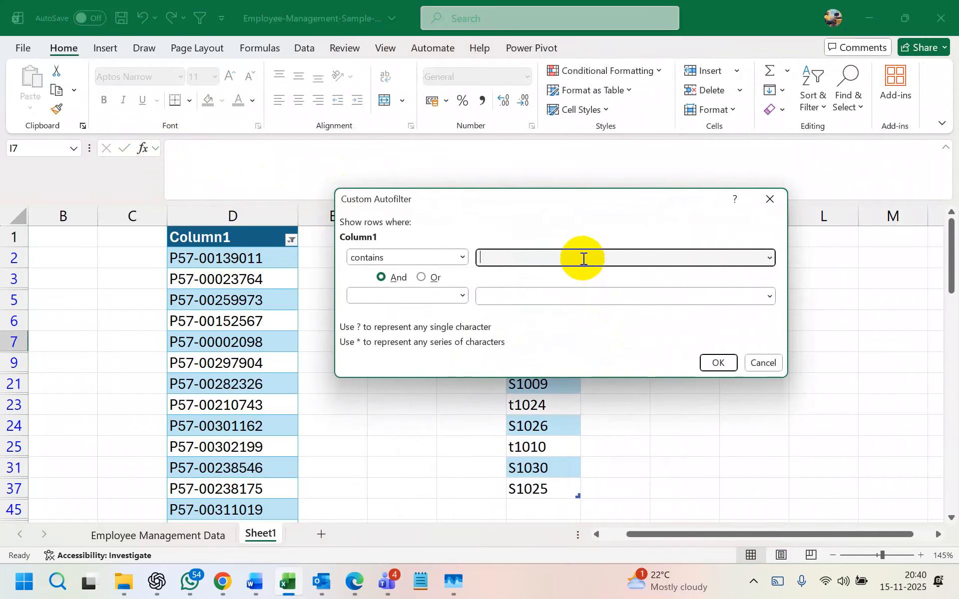
text(t)
click(462, 296)
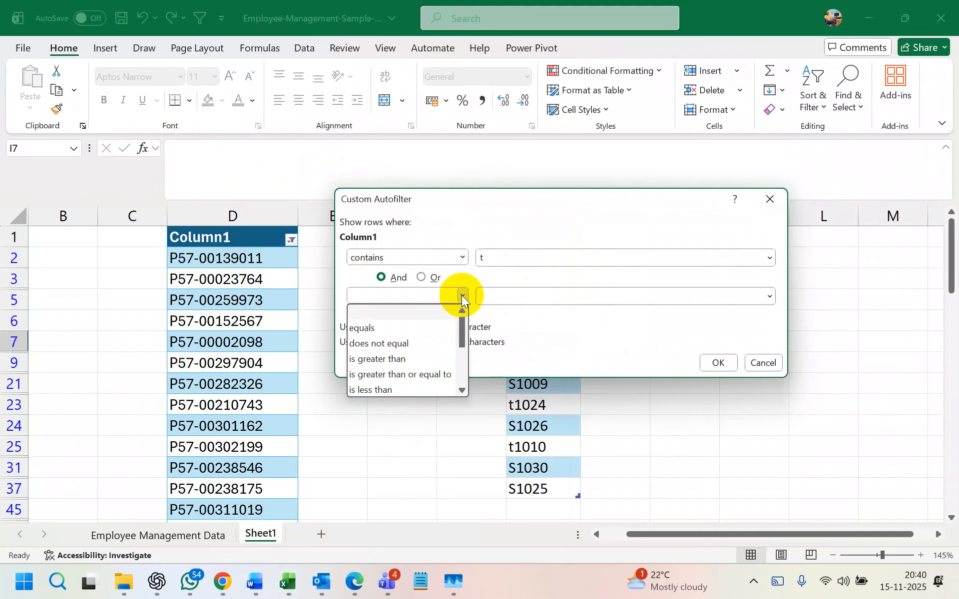
click(427, 358)
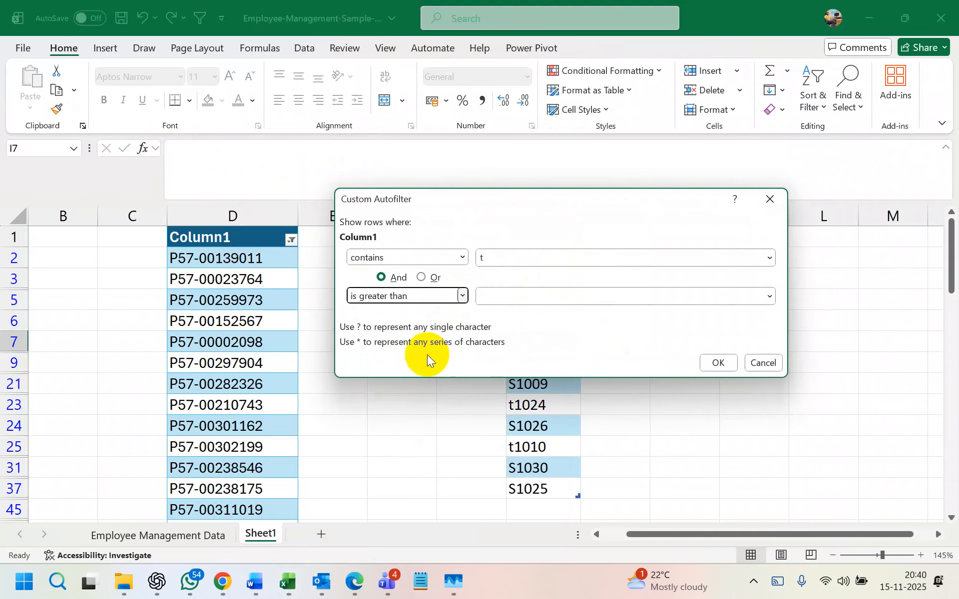
drag(574, 193, 488, 155)
click(438, 259)
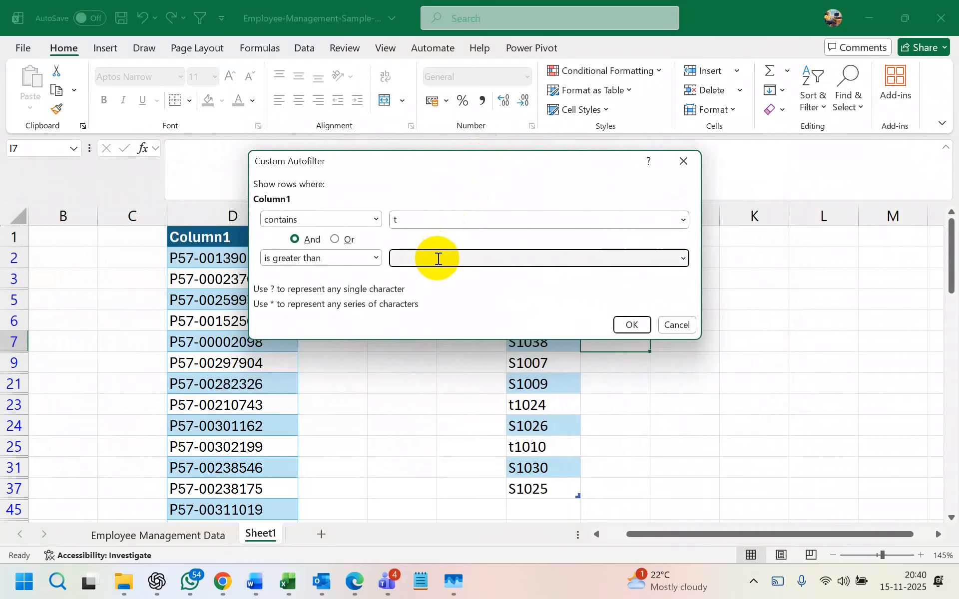
text(1012)
click(630, 325)
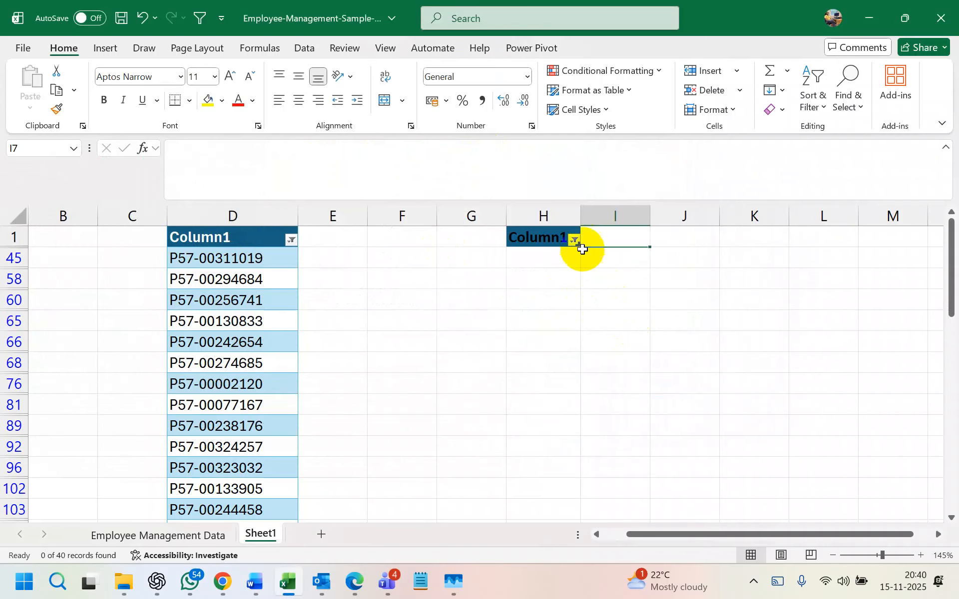
- Filter column H to values containing 't' or ending with '1024', leaving only t1024 and t1010
click(574, 240)
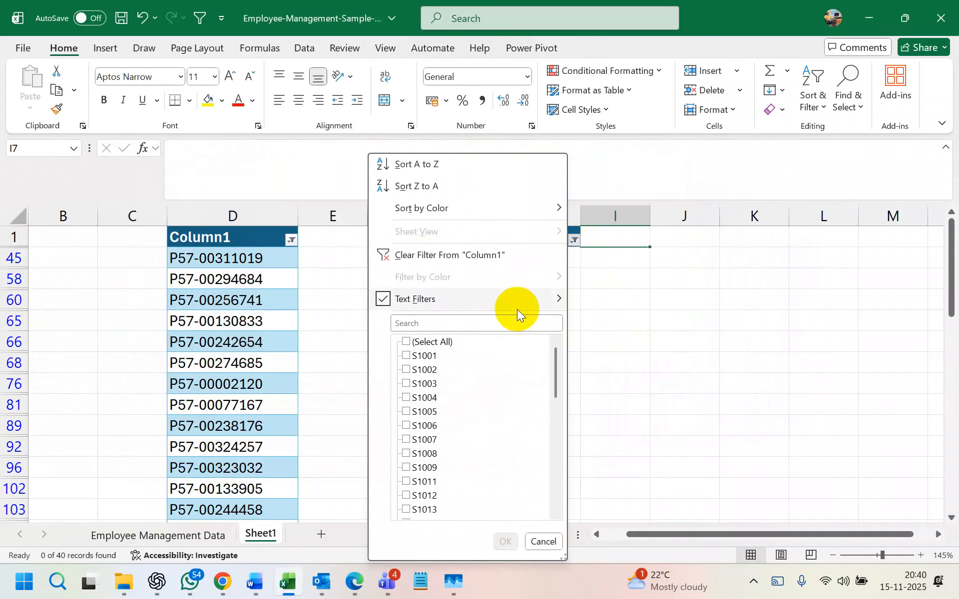
mouse_move(563, 299)
click(650, 390)
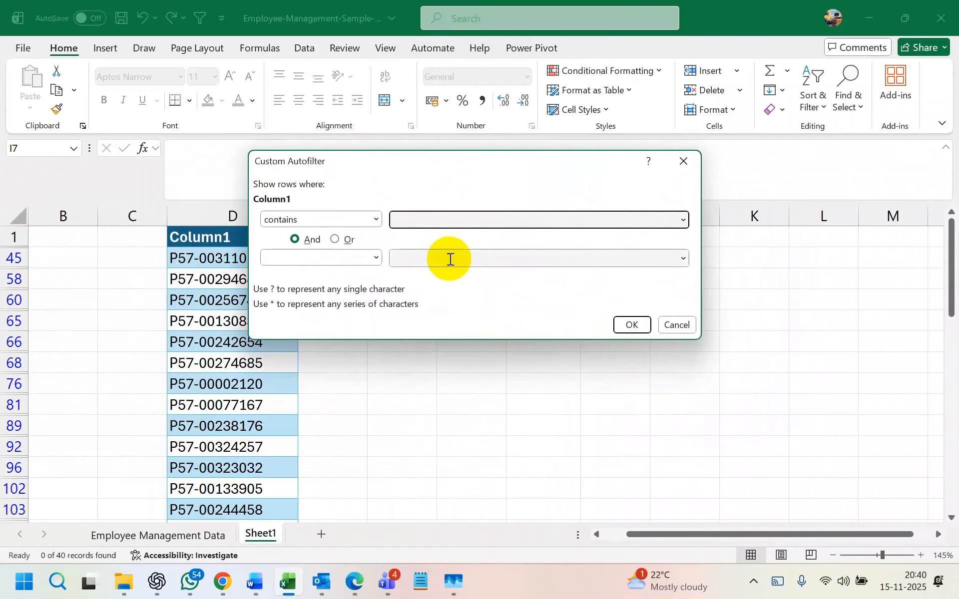
text(t)
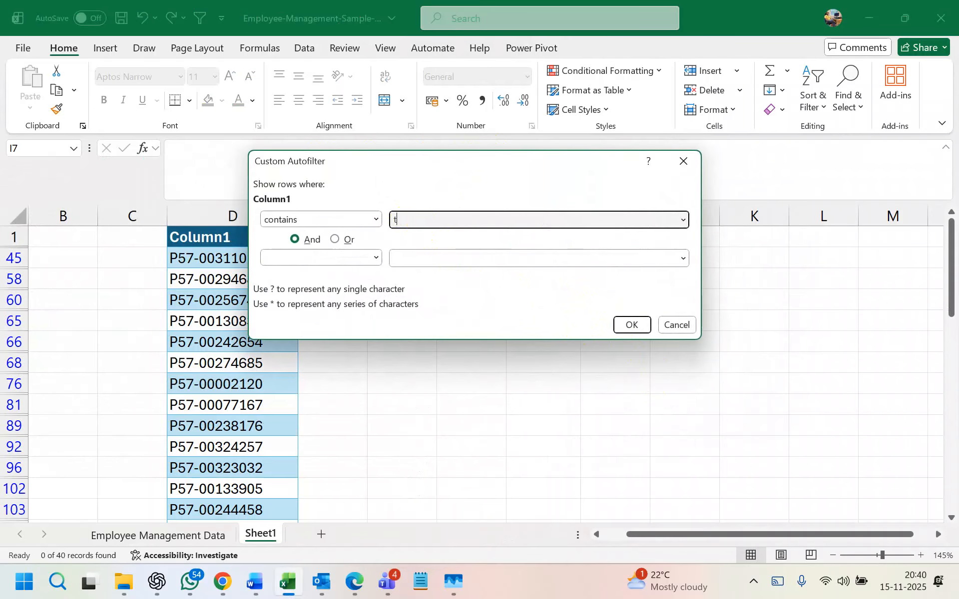
click(349, 241)
click(410, 258)
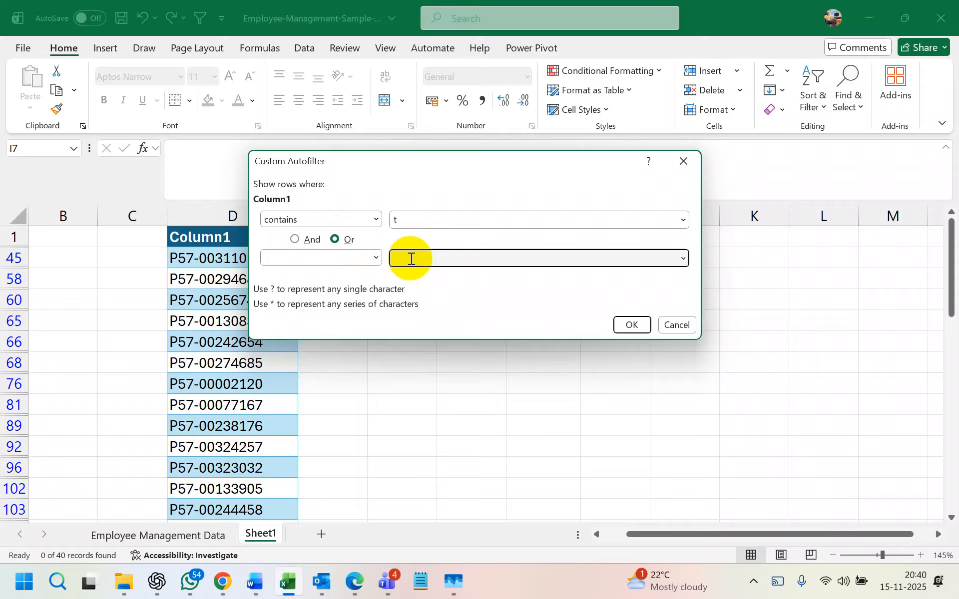
click(377, 259)
drag(377, 290, 377, 325)
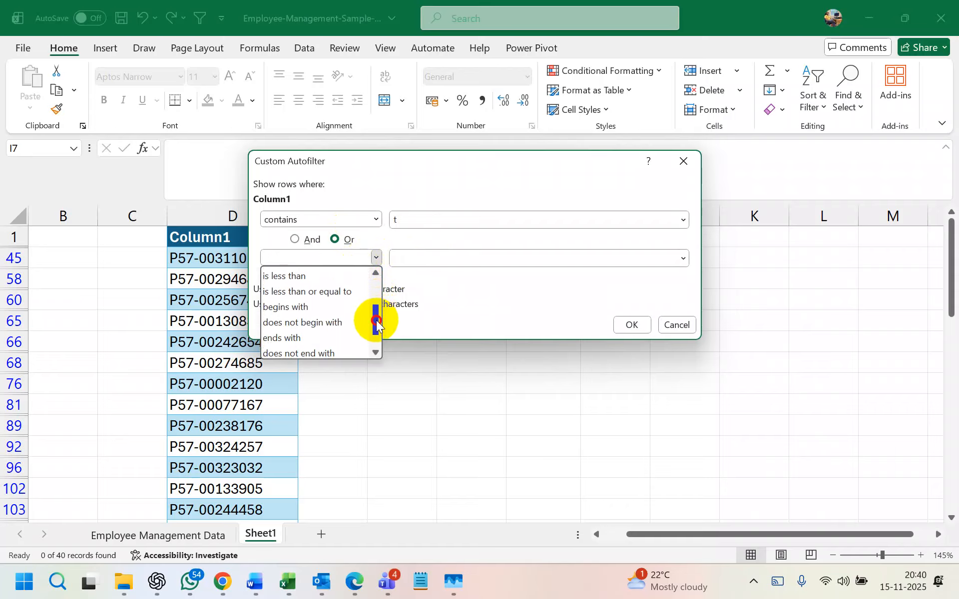
mouse_move(376, 322)
mouse_down()
mouse_move(376, 311)
mouse_move(368, 328)
mouse_up()
click(323, 324)
click(409, 258)
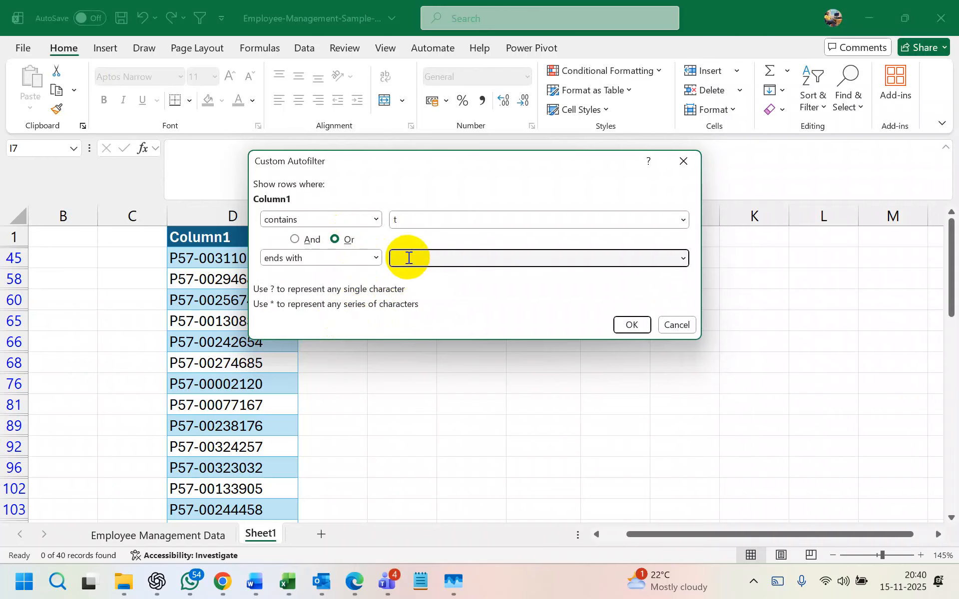
text(1024)
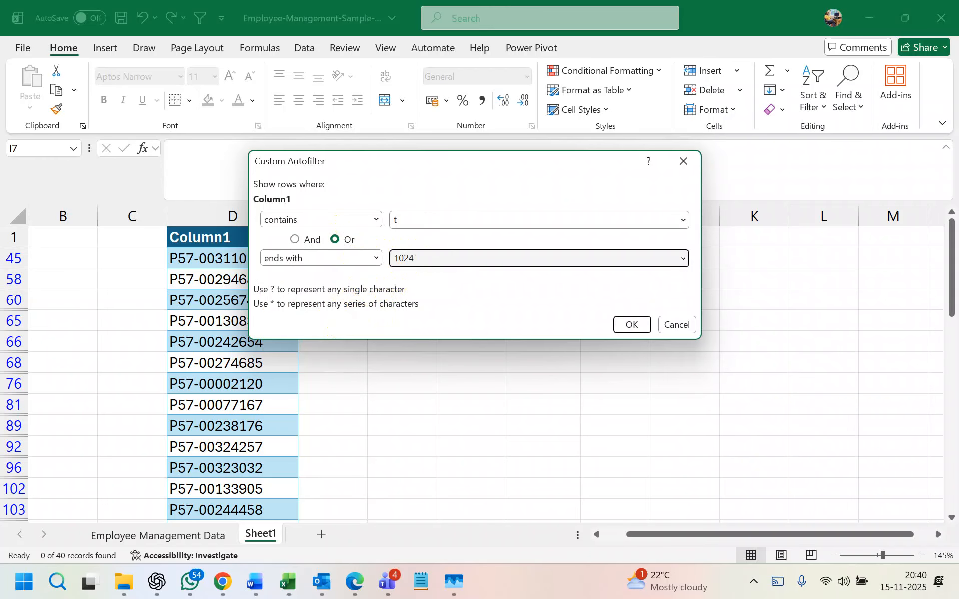
click(629, 323)
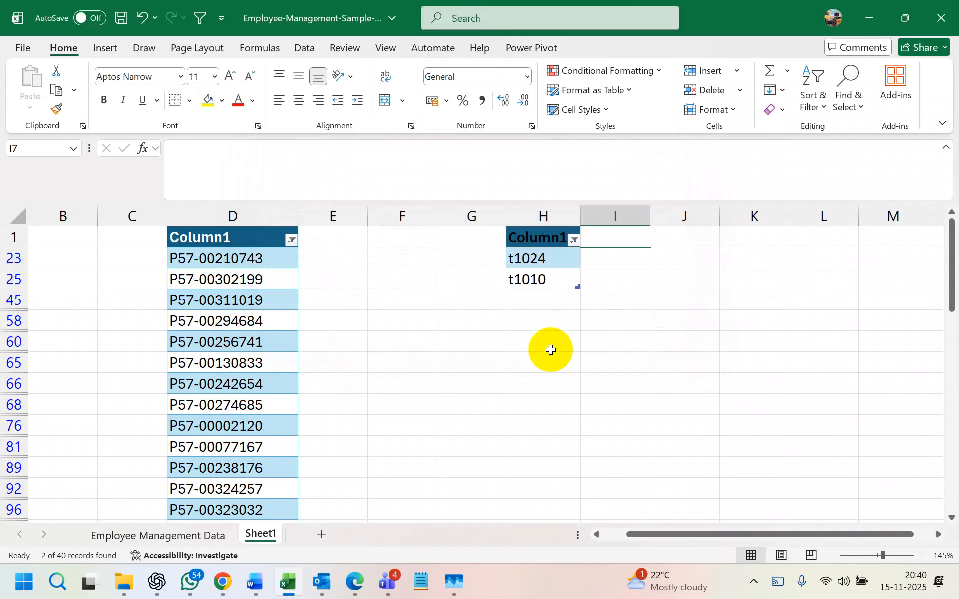
- Open column H's filter menu and Contains dialog, then close both without changes
click(572, 241)
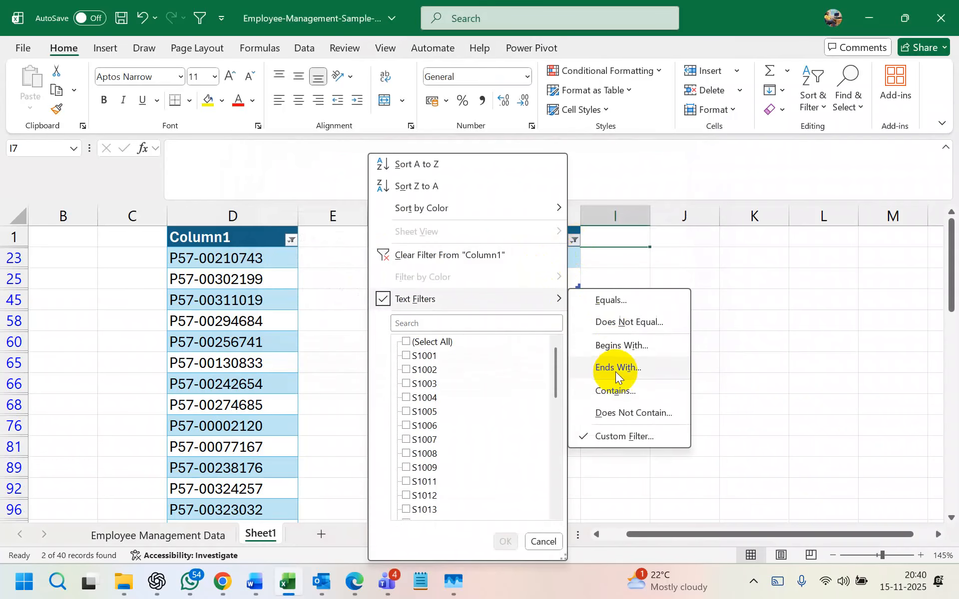
click(684, 260)
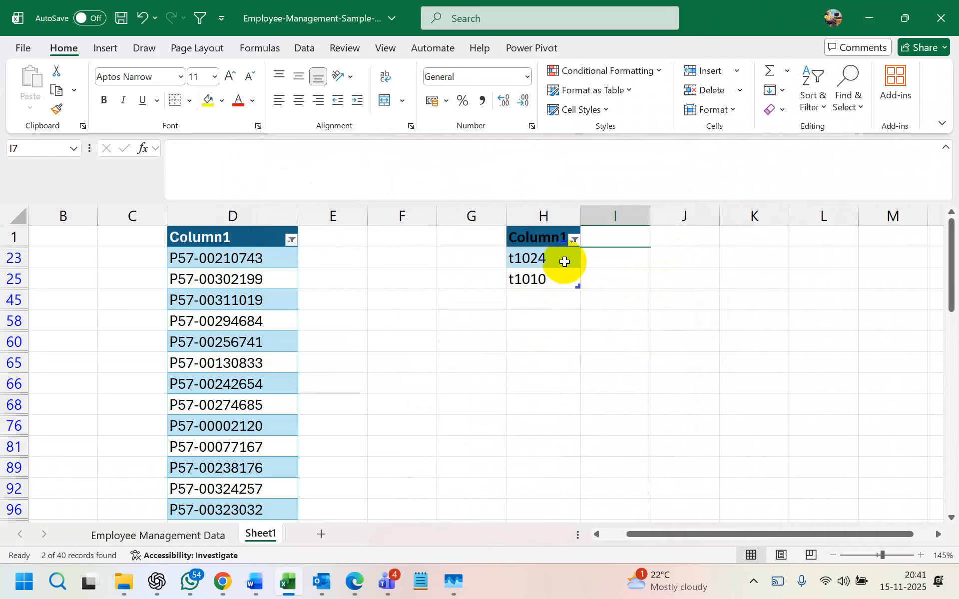
click(574, 241)
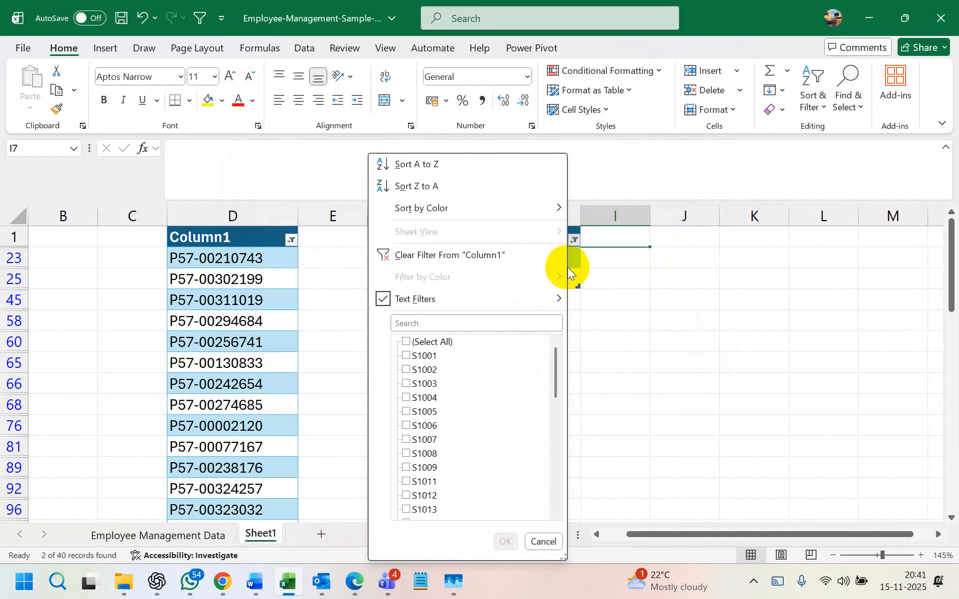
mouse_move(540, 298)
click(622, 393)
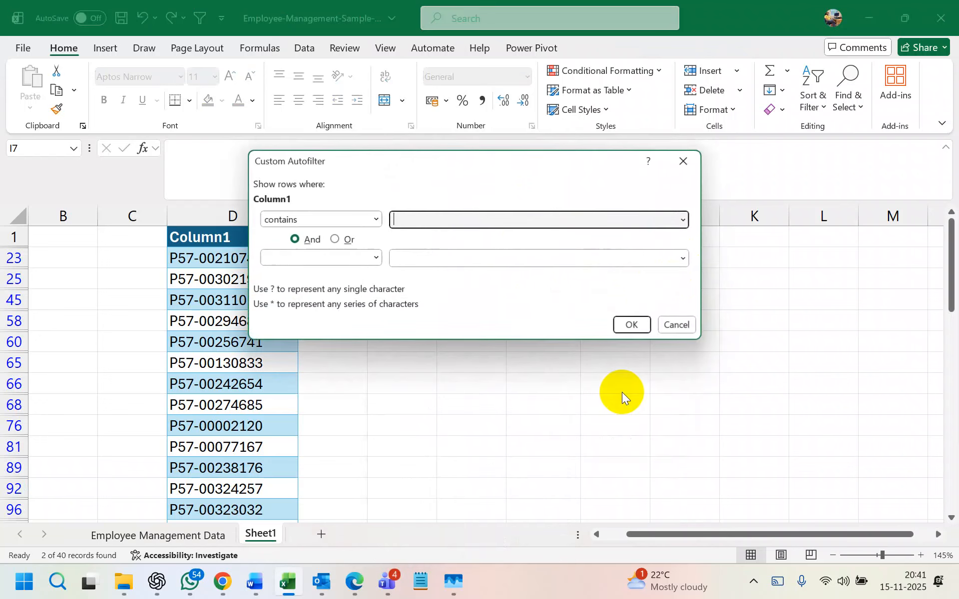
click(682, 160)
- Undo twice to clear column H's text filter, then reopen its filter menu
key(ctrl+z)
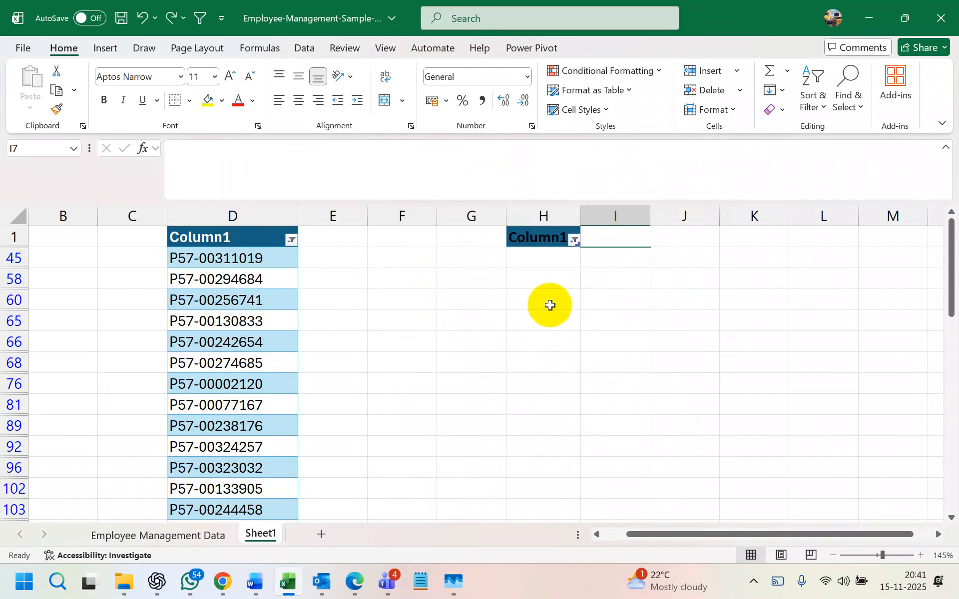
key(ctrl+z)
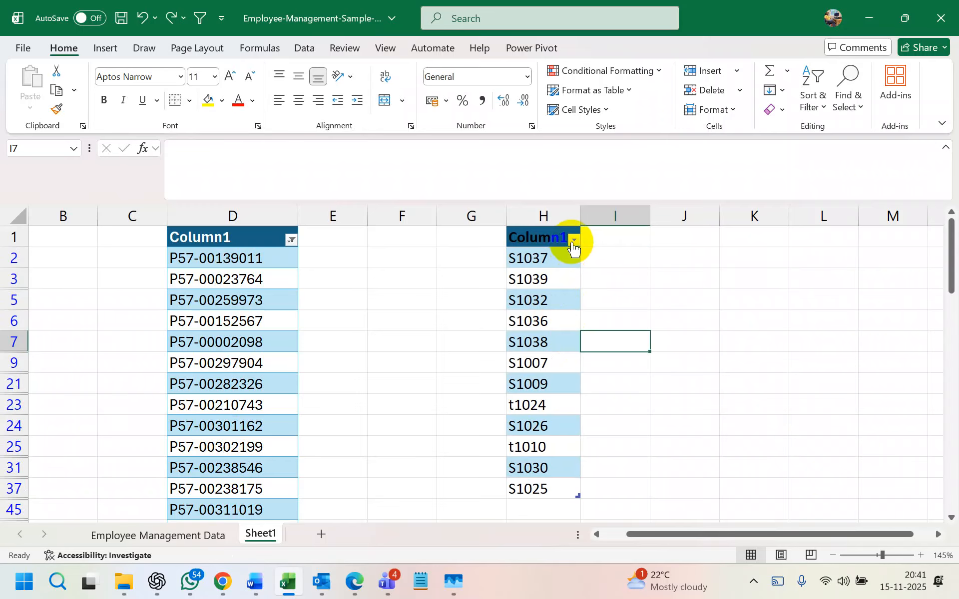
click(573, 241)
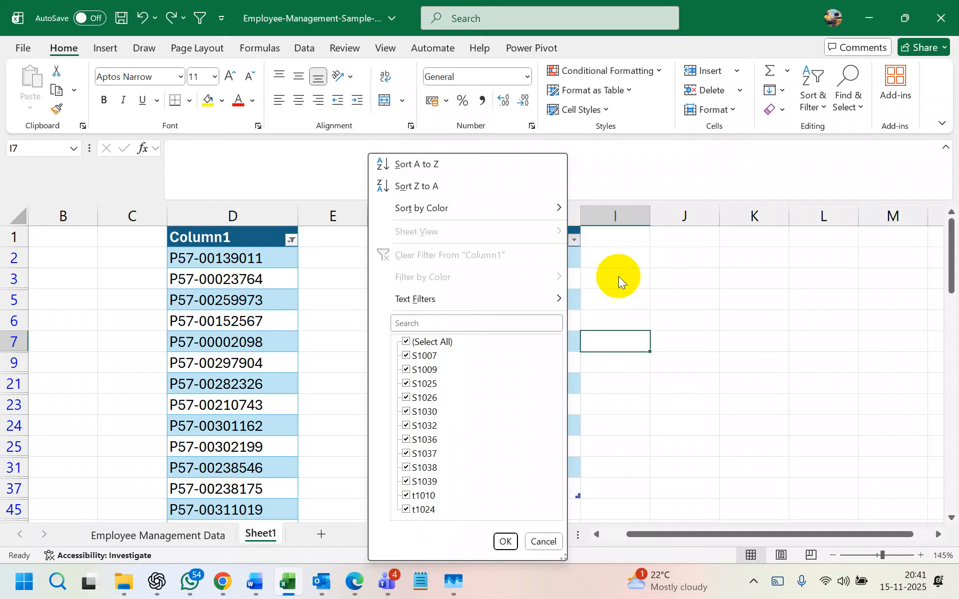
click(603, 255)
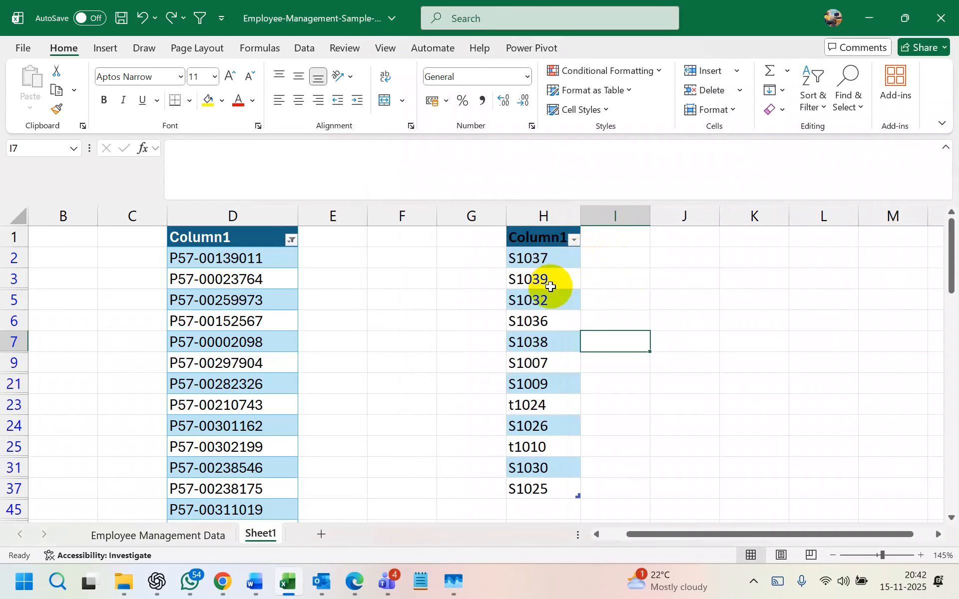
click(537, 362)
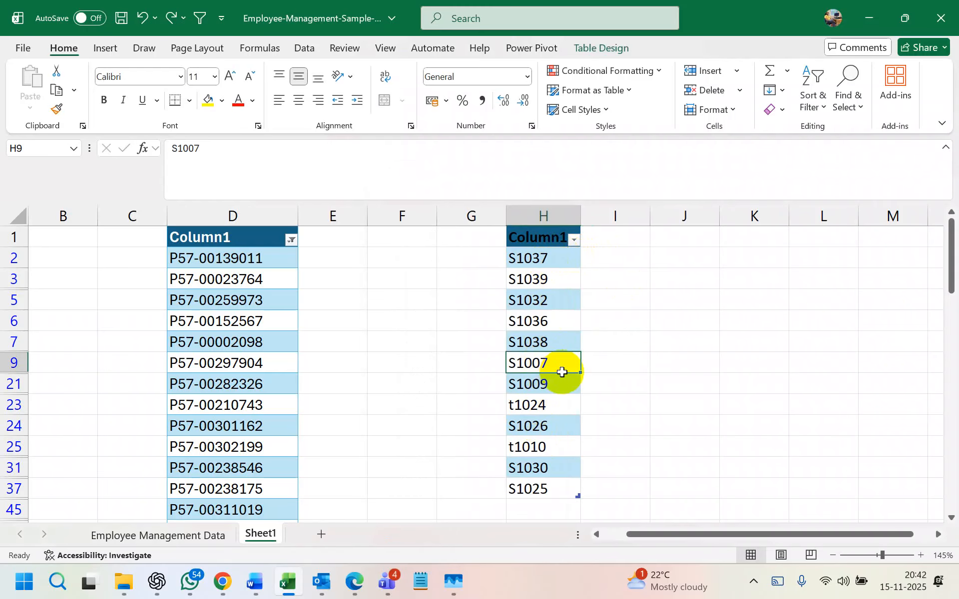
click(544, 408)
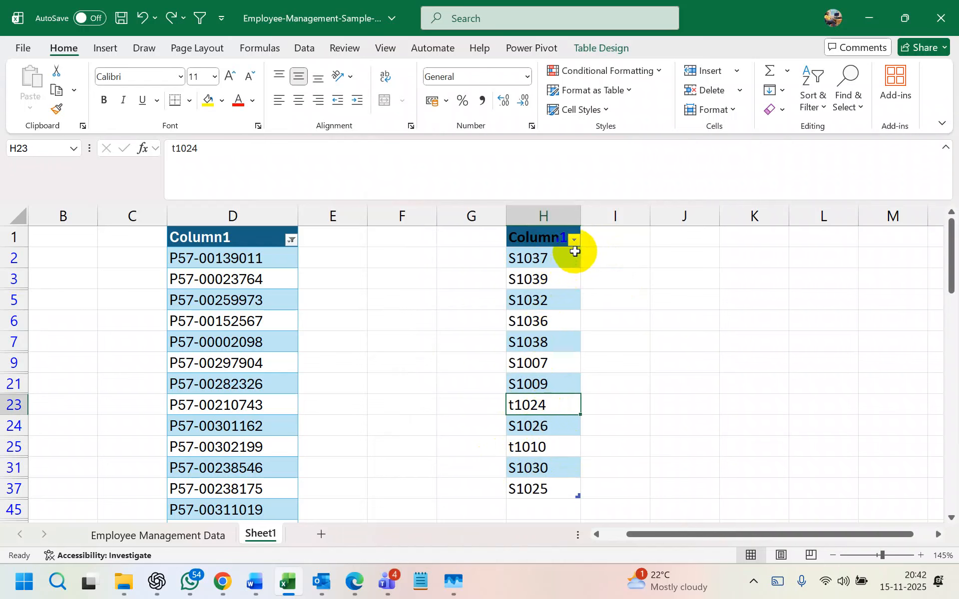
click(574, 241)
mouse_move(537, 298)
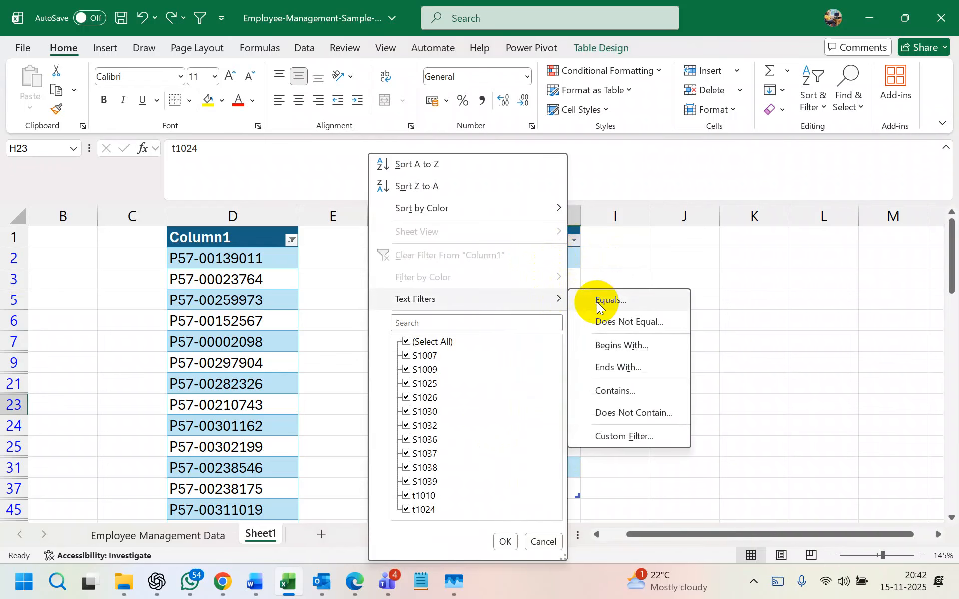
click(634, 389)
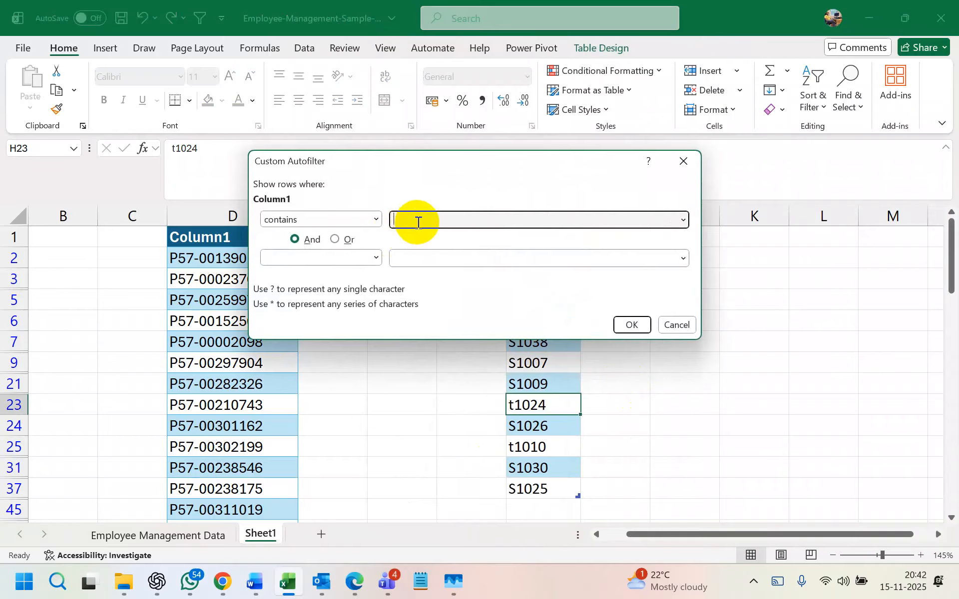
text(t)
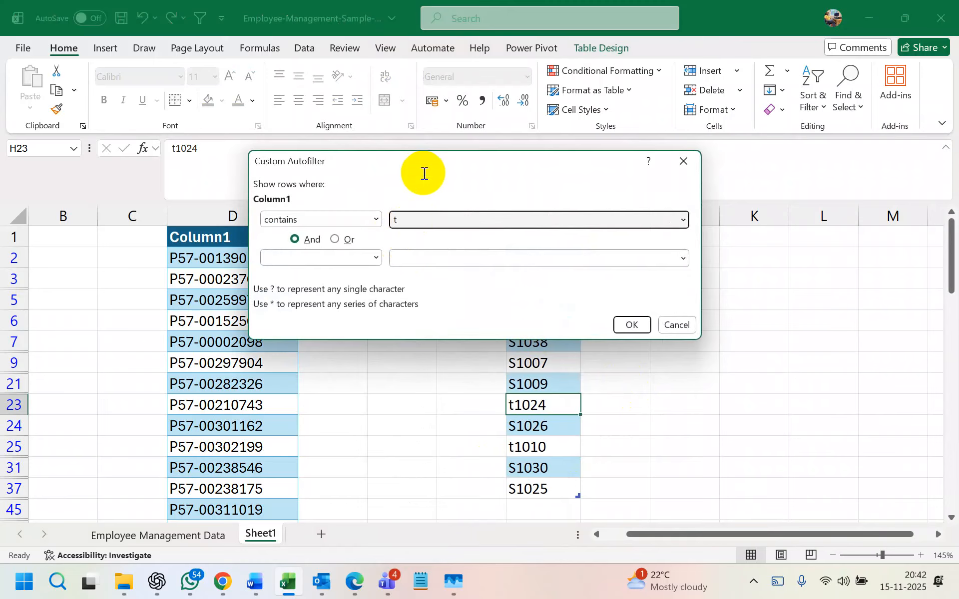
click(376, 257)
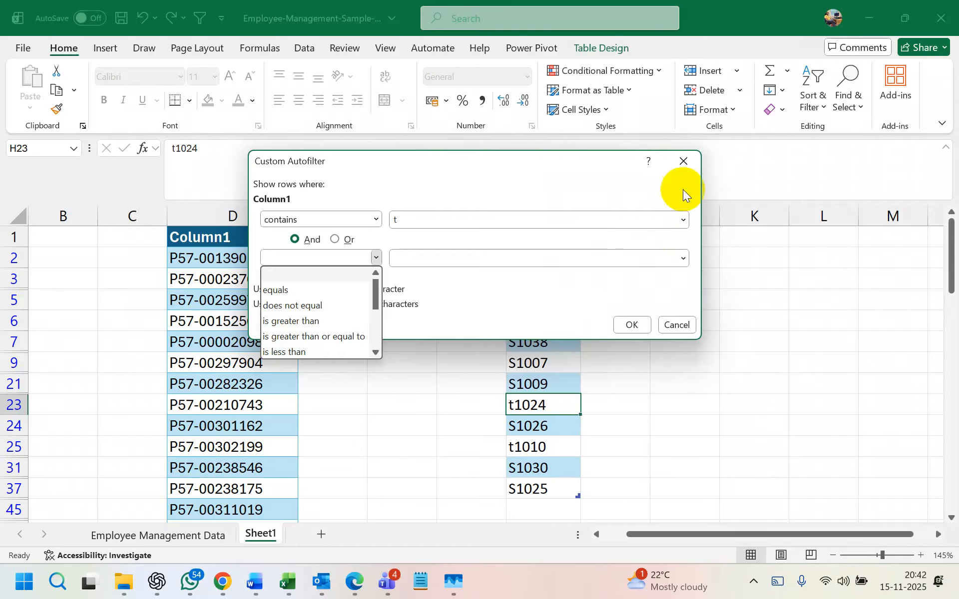
click(682, 164)
click(575, 220)
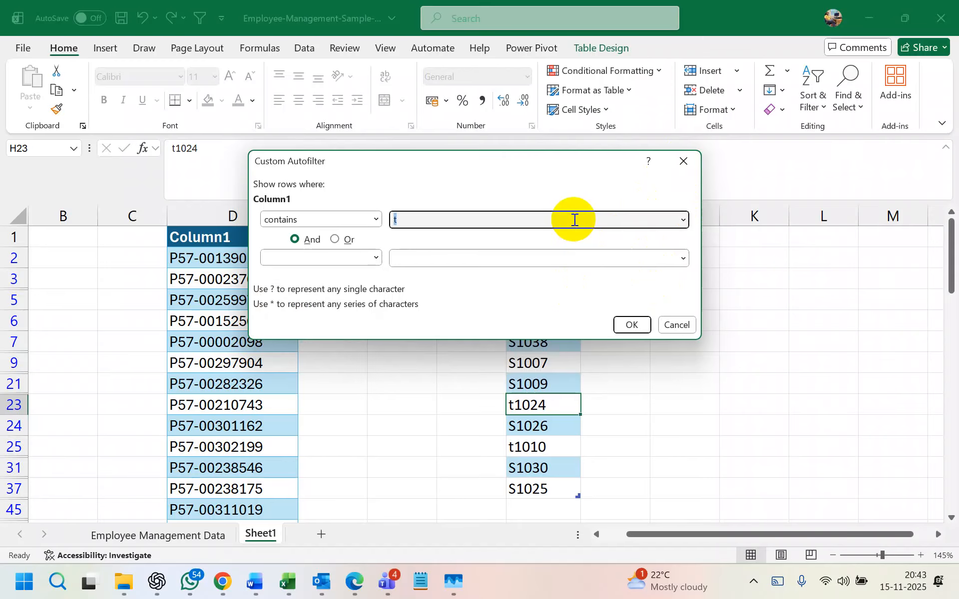
click(632, 325)
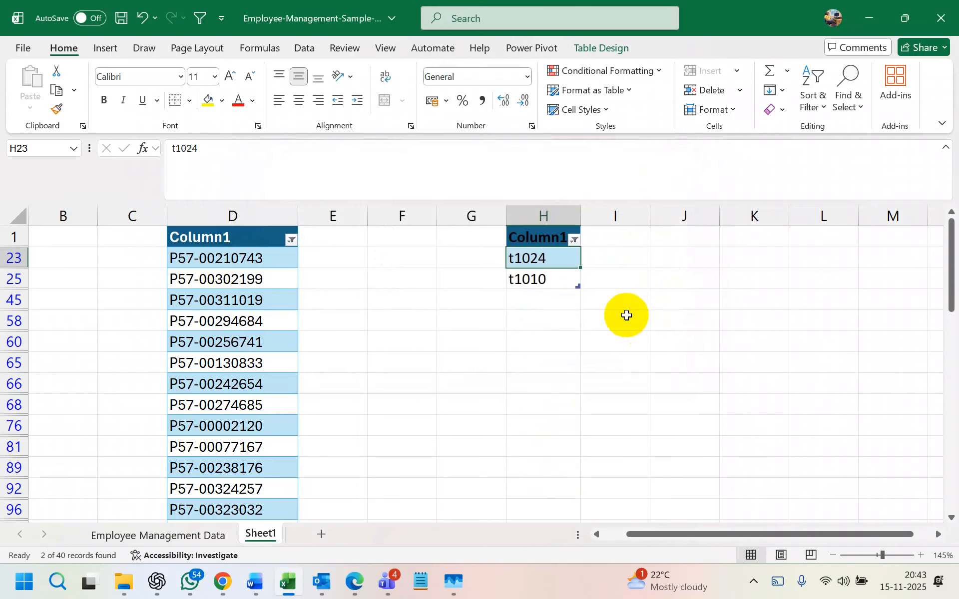
key(ctrl+z)
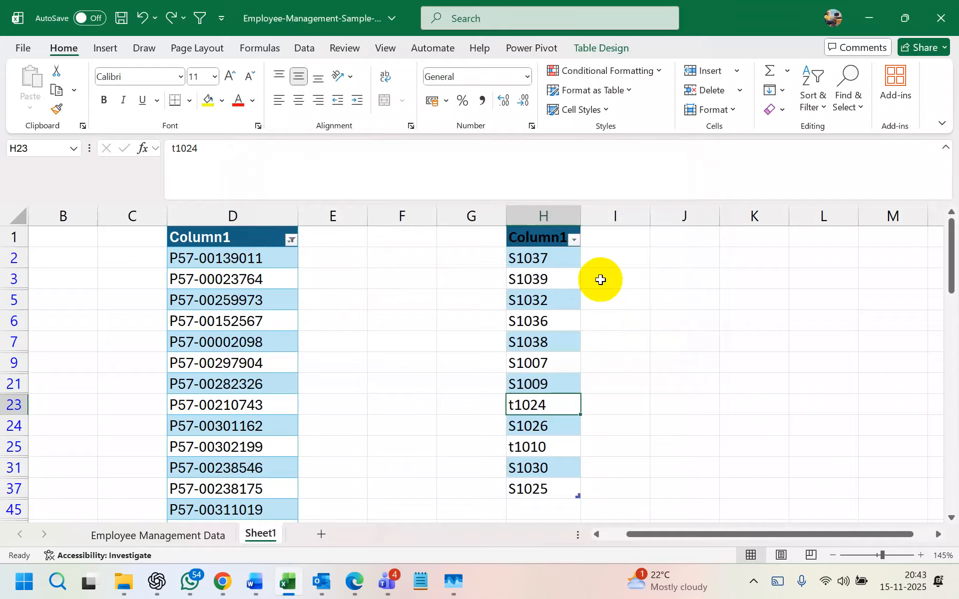
- Review column D's existing 'contains P57' custom filter without changing it
click(343, 278)
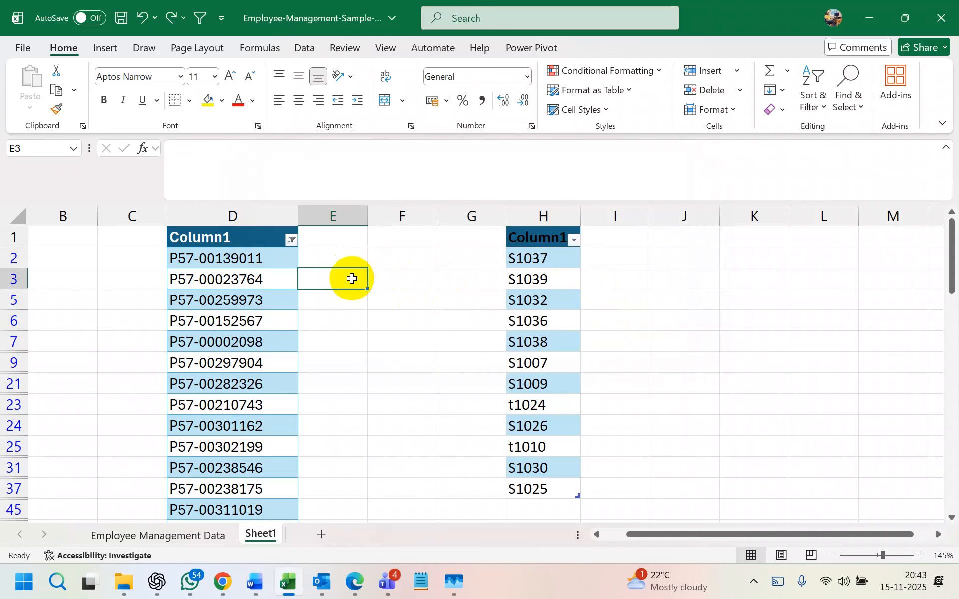
click(292, 241)
mouse_move(268, 300)
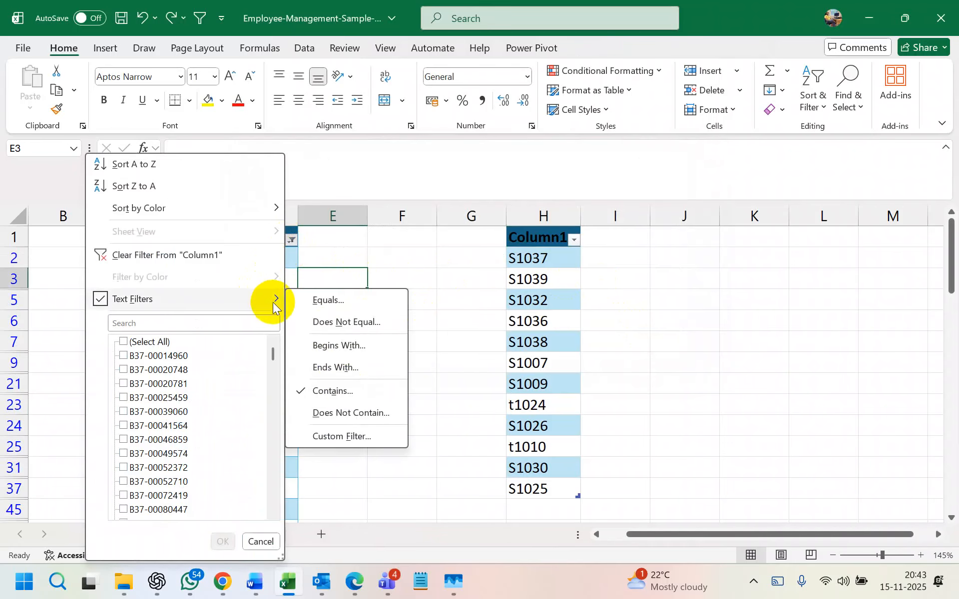
click(357, 437)
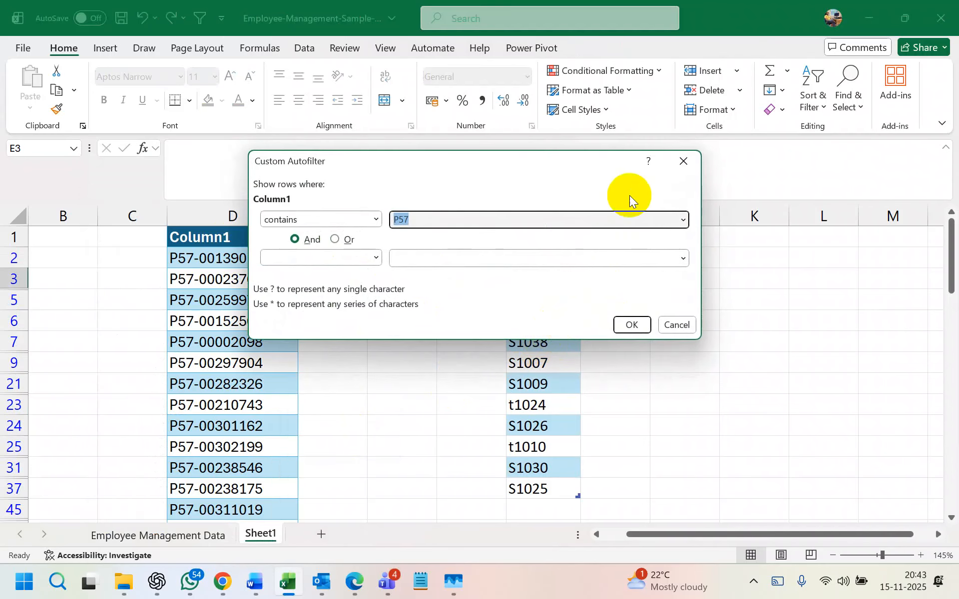
click(675, 159)
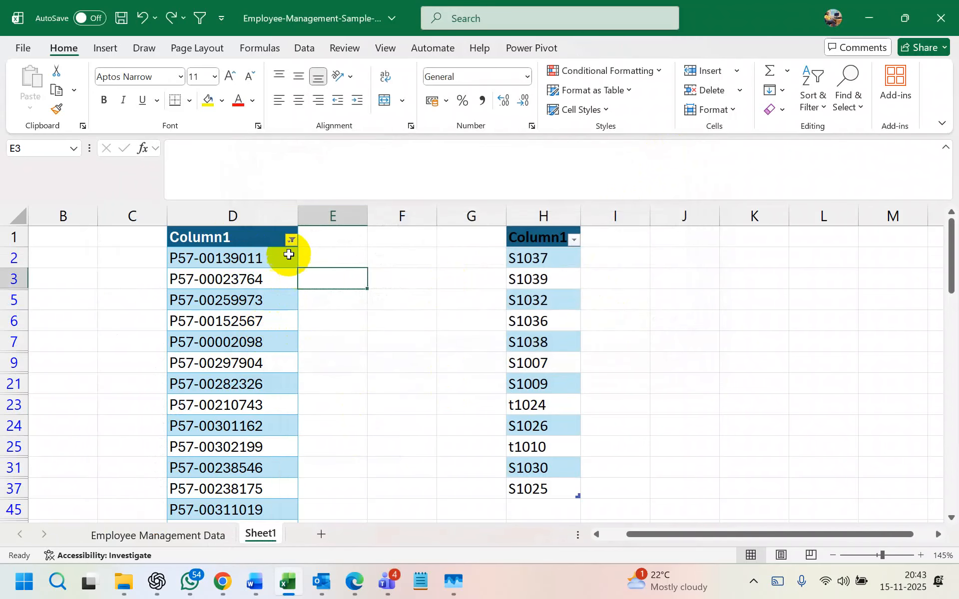
click(290, 239)
mouse_move(235, 301)
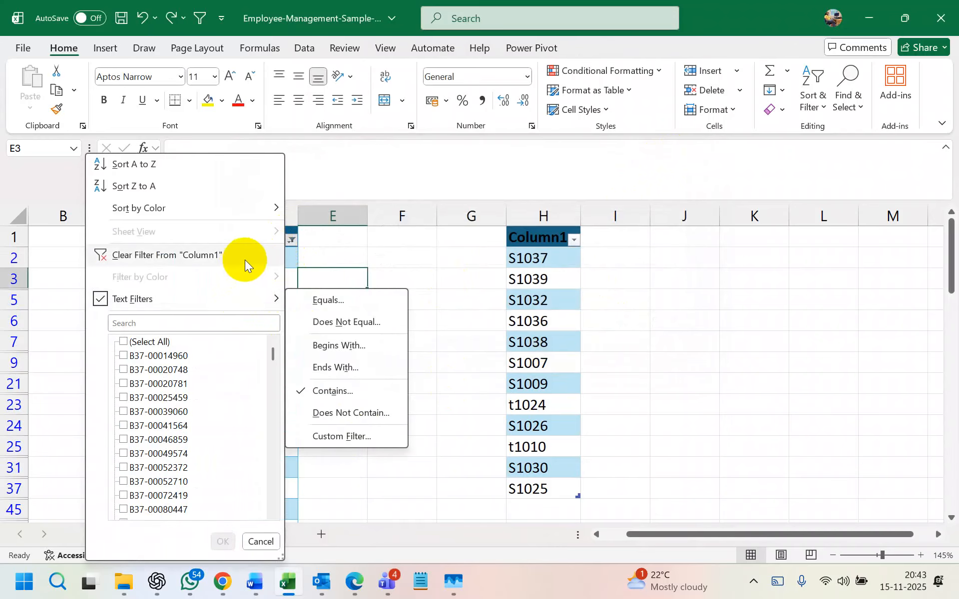
click(439, 268)
- Check column H's filter menu unchanged, then compare the IDs in D2 and D3
click(573, 240)
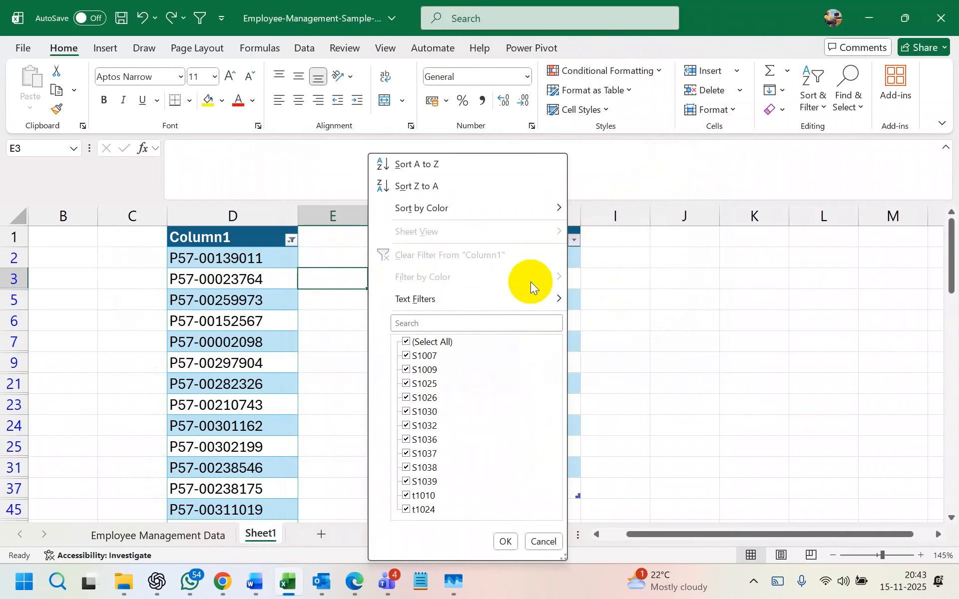
mouse_move(511, 298)
click(711, 280)
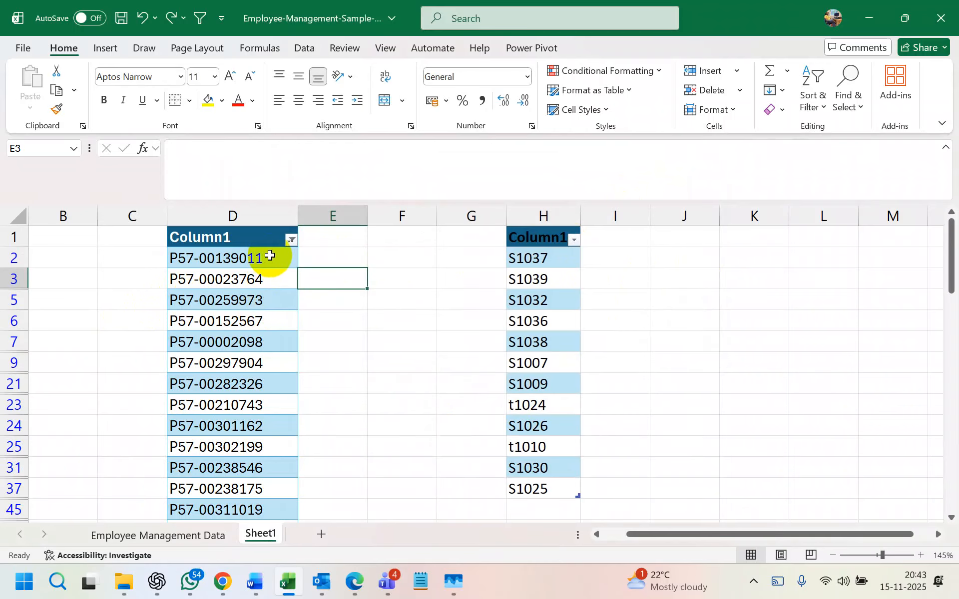
click(278, 276)
click(274, 257)
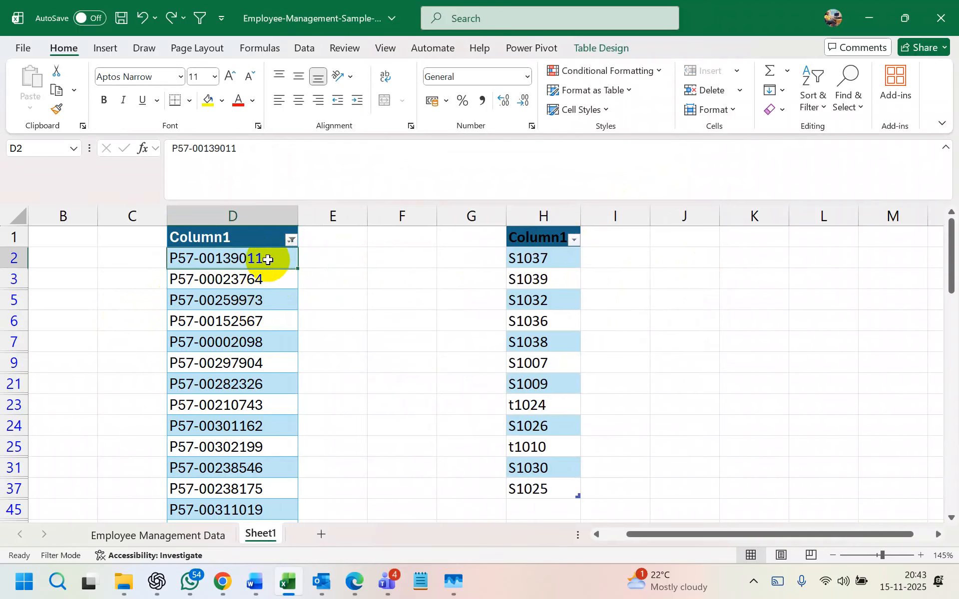
click(270, 278)
click(268, 258)
click(270, 277)
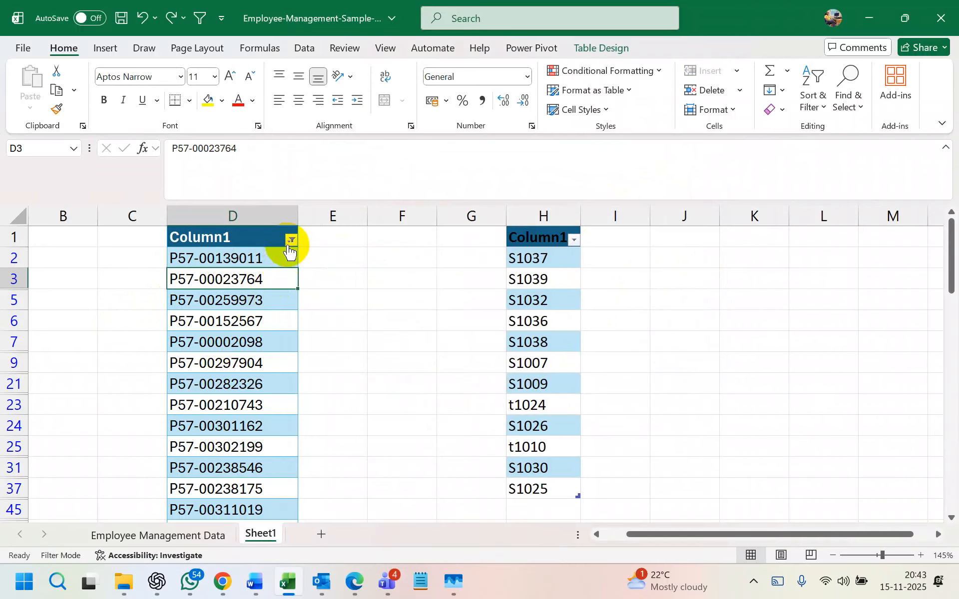
- Review the filtered P57 IDs in column D, then go to the Employee Management Data sheet
click(291, 240)
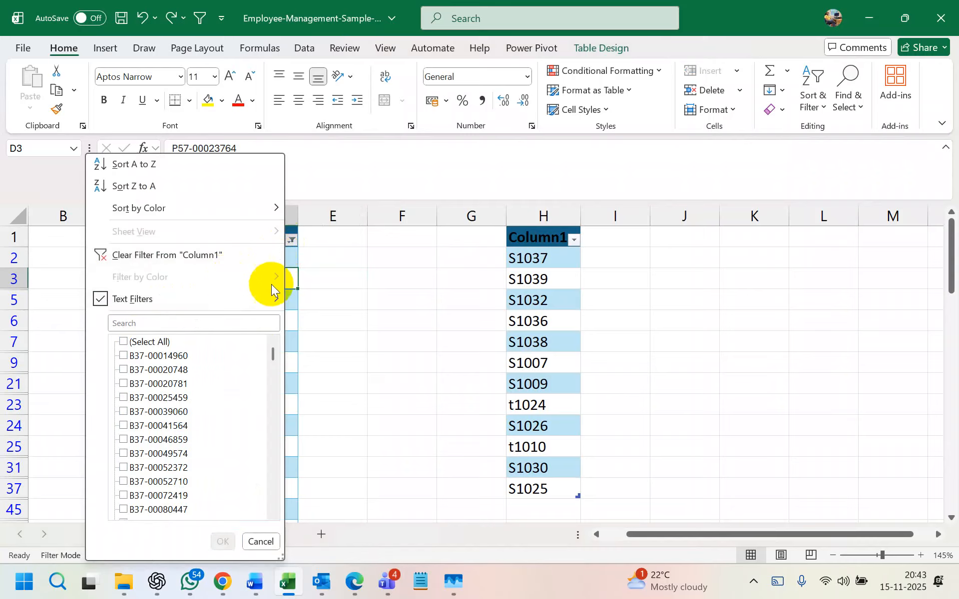
click(361, 291)
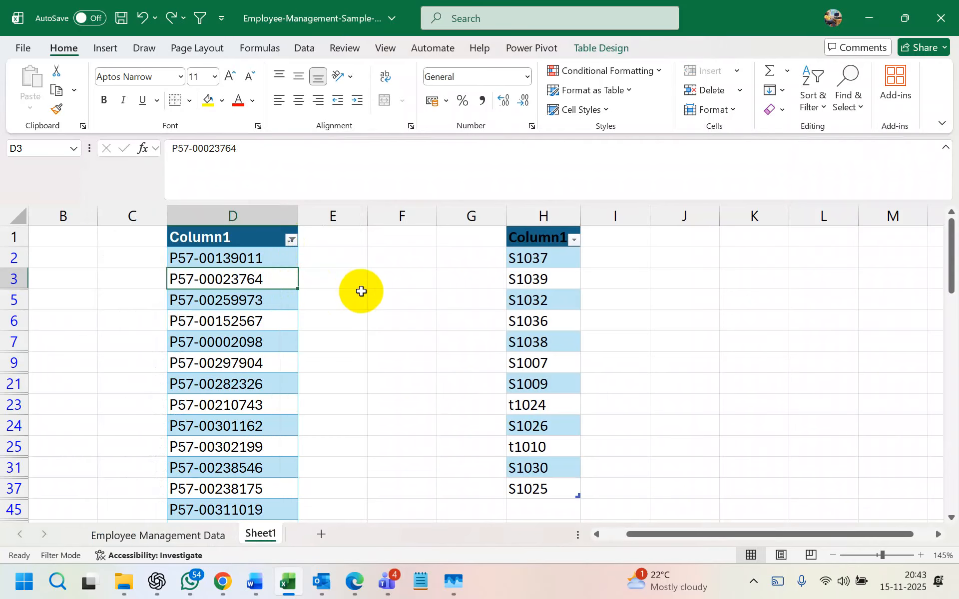
click(246, 262)
click(251, 301)
click(247, 262)
click(249, 286)
click(246, 258)
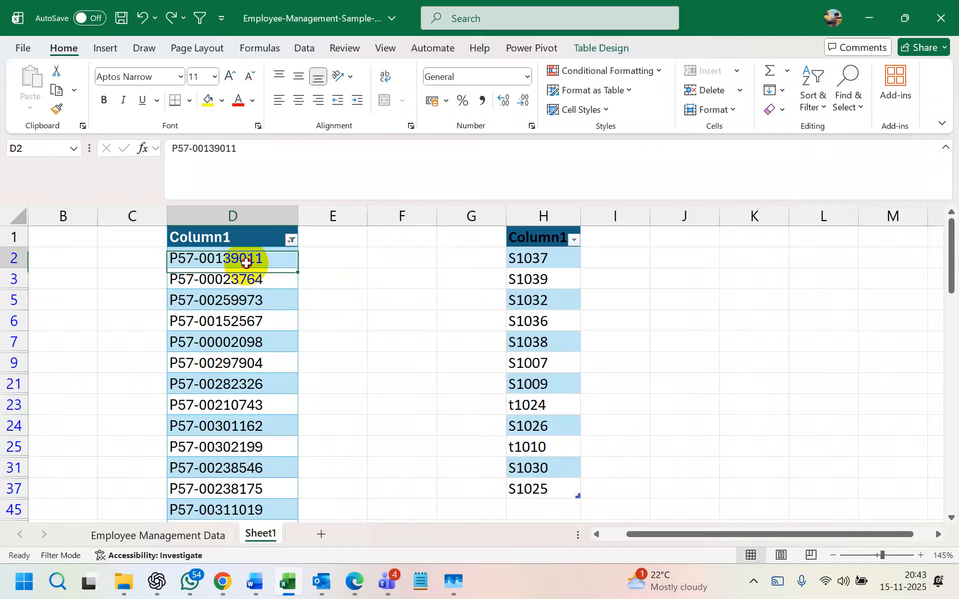
click(246, 298)
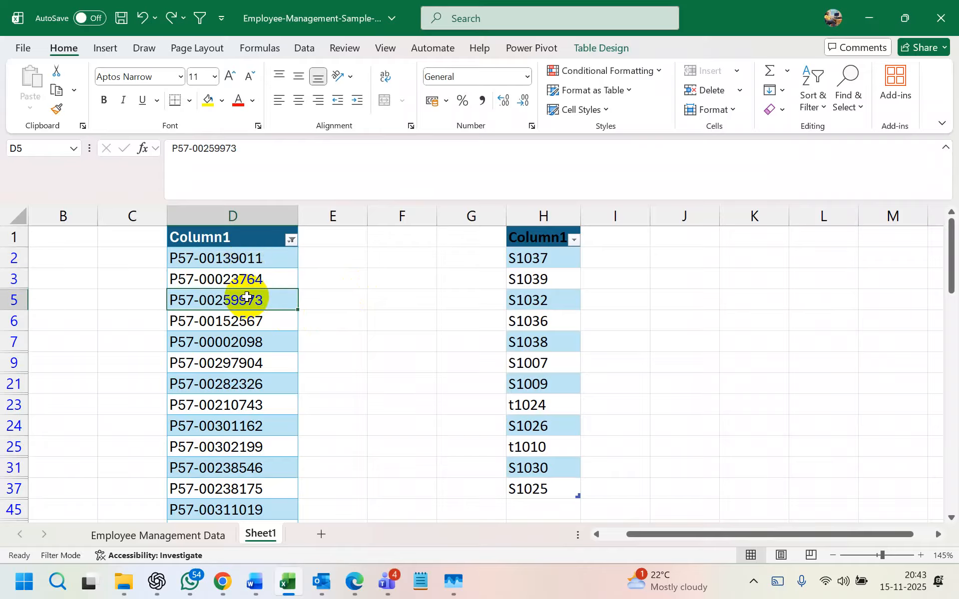
click(166, 535)
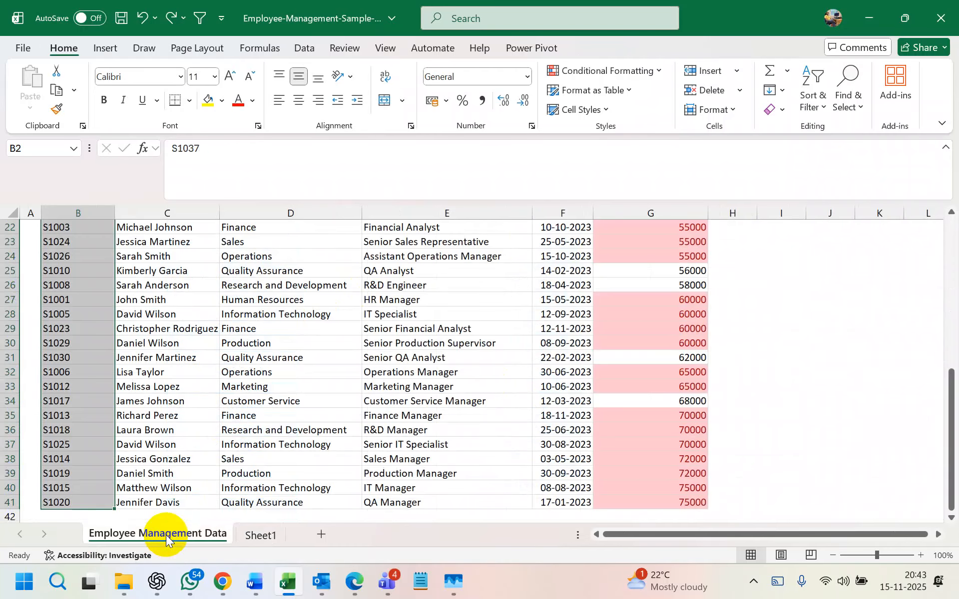
- Review the salary-sorted rows, from the lowest salary in G2 up to the 42000 salaries
scroll(714, 334, up, 7)
click(688, 297)
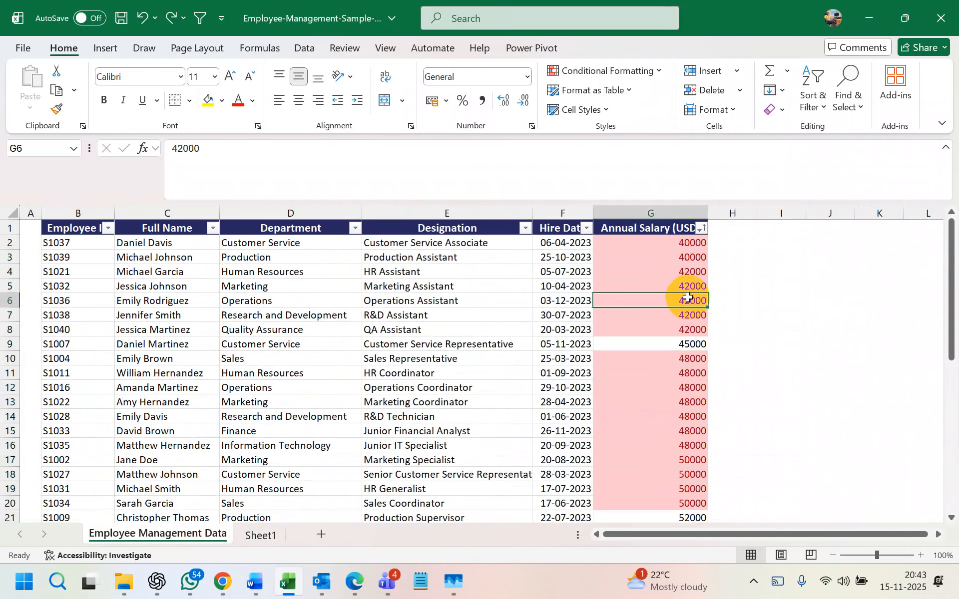
click(613, 249)
click(325, 301)
click(214, 328)
click(165, 272)
click(385, 288)
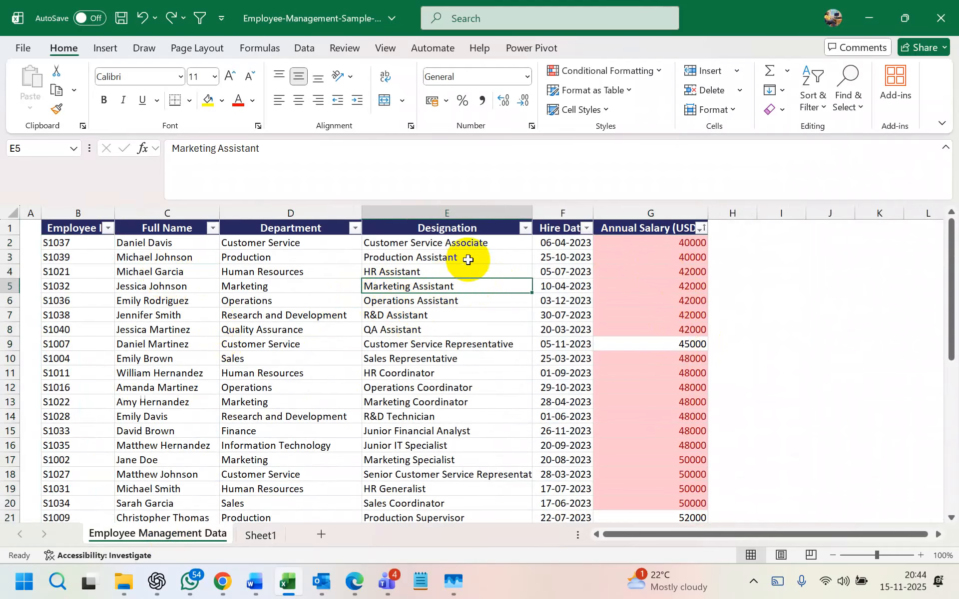
click(430, 327)
click(664, 315)
click(450, 344)
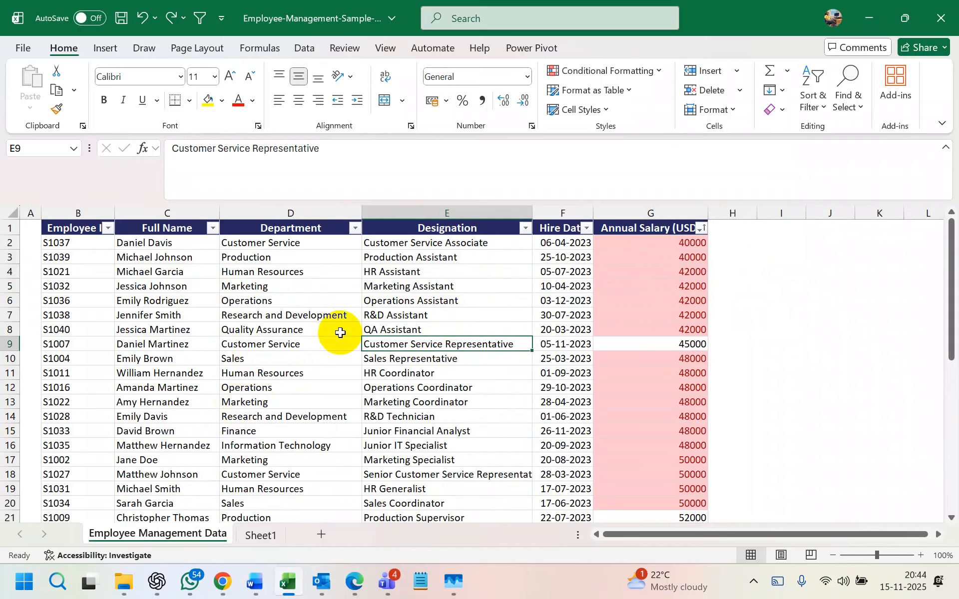
- Remove the header filter arrows with Ctrl+Shift+L, then review the Operations and HR Assistant rows
key(ctrl+shift+l)
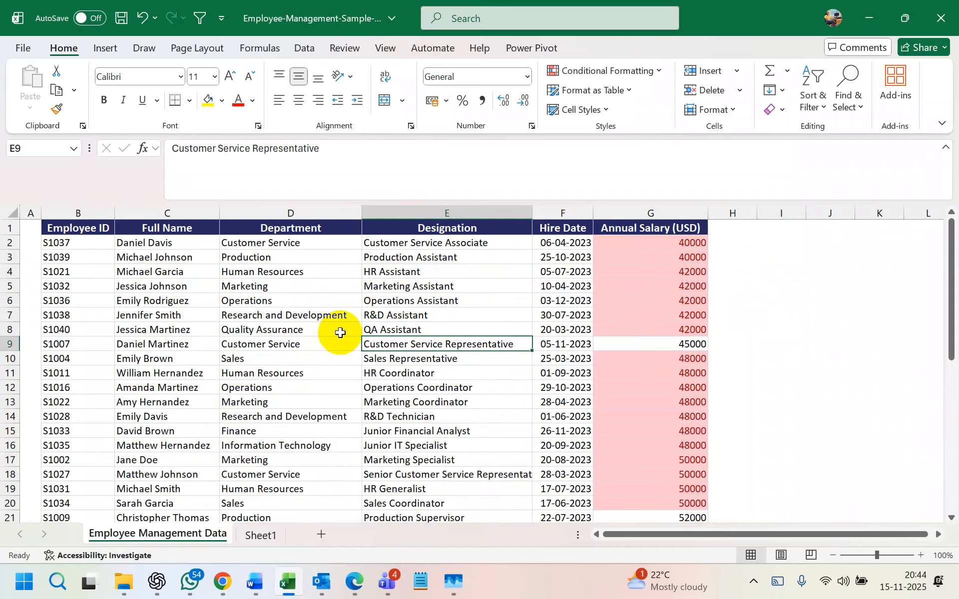
click(449, 296)
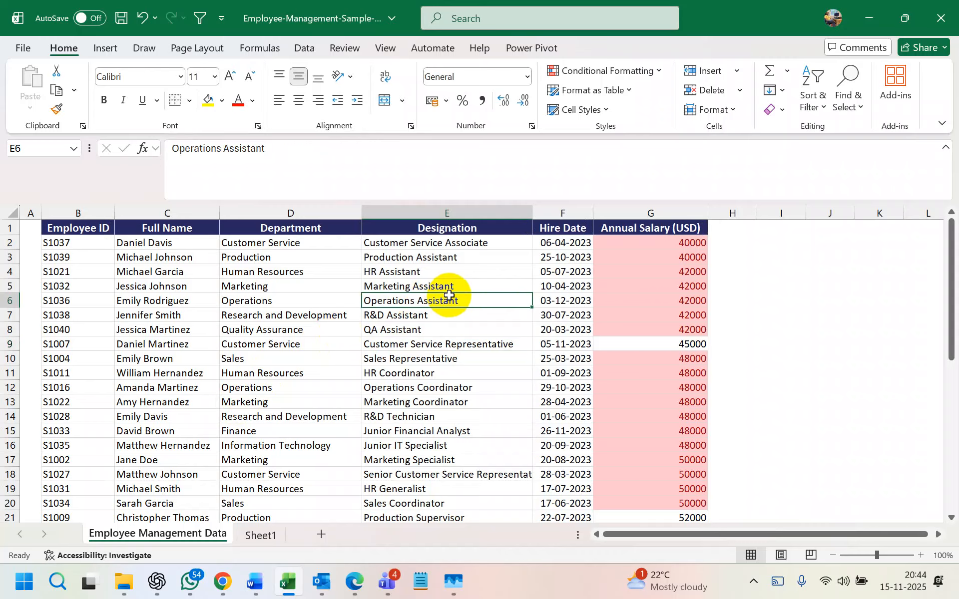
click(445, 274)
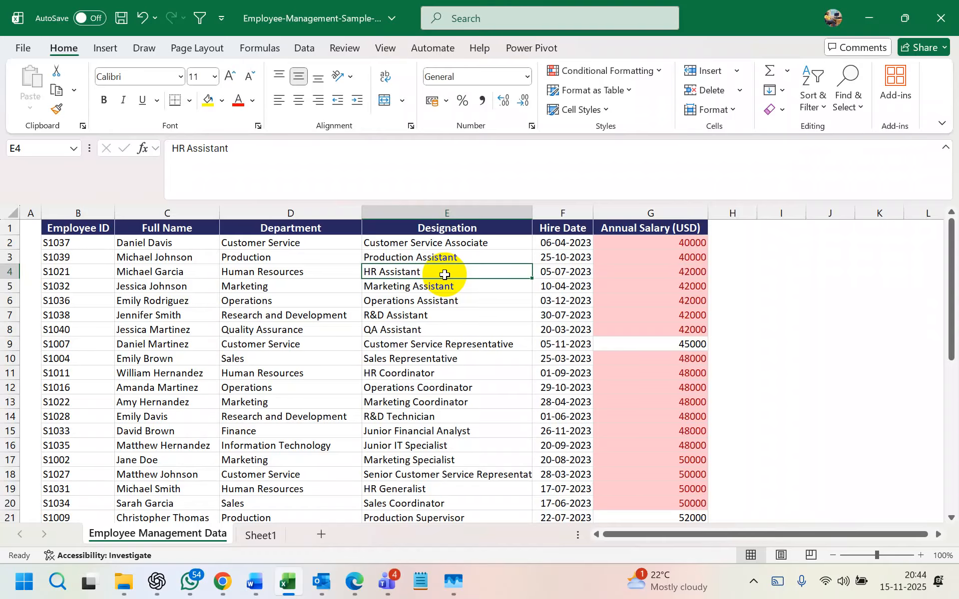
- Format the employee data as a light-styled table with headers
drag(103, 229, 680, 501)
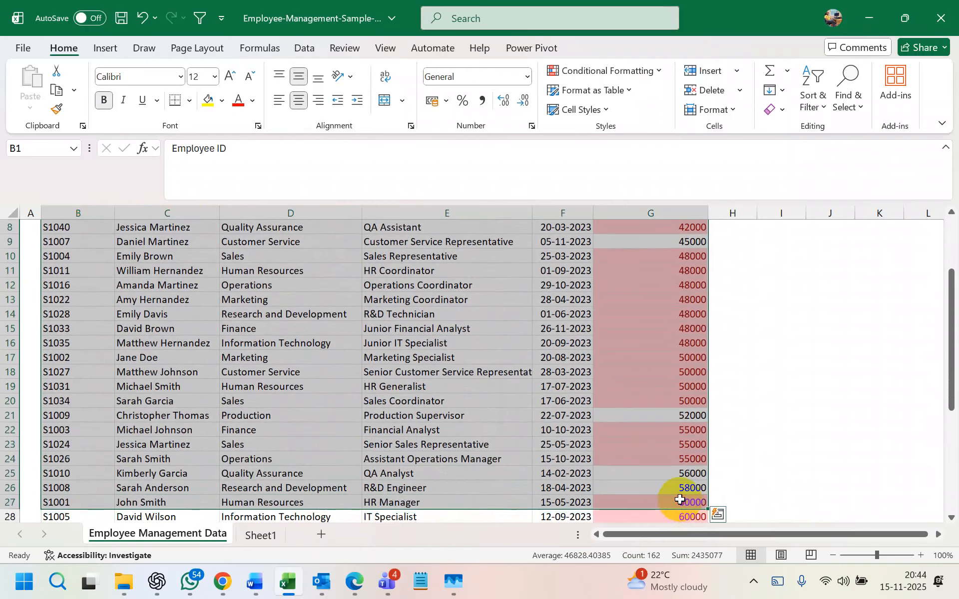
key(ctrl+shift+Down)
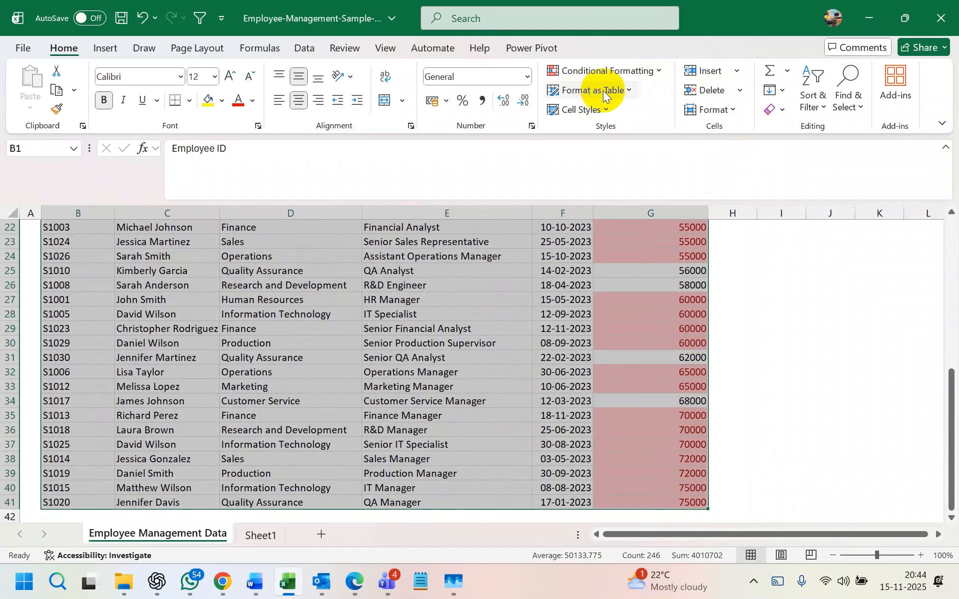
click(586, 93)
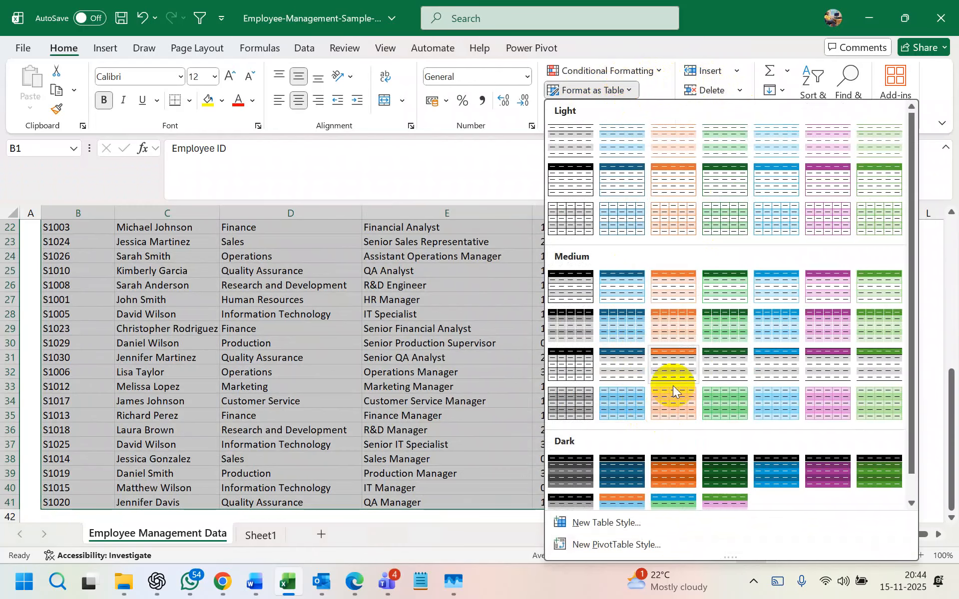
click(769, 181)
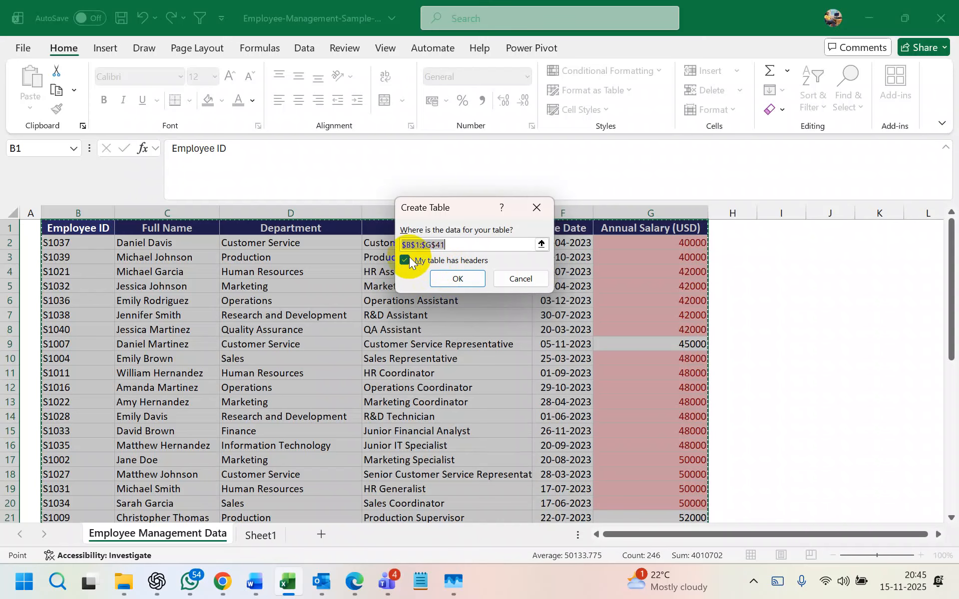
click(452, 277)
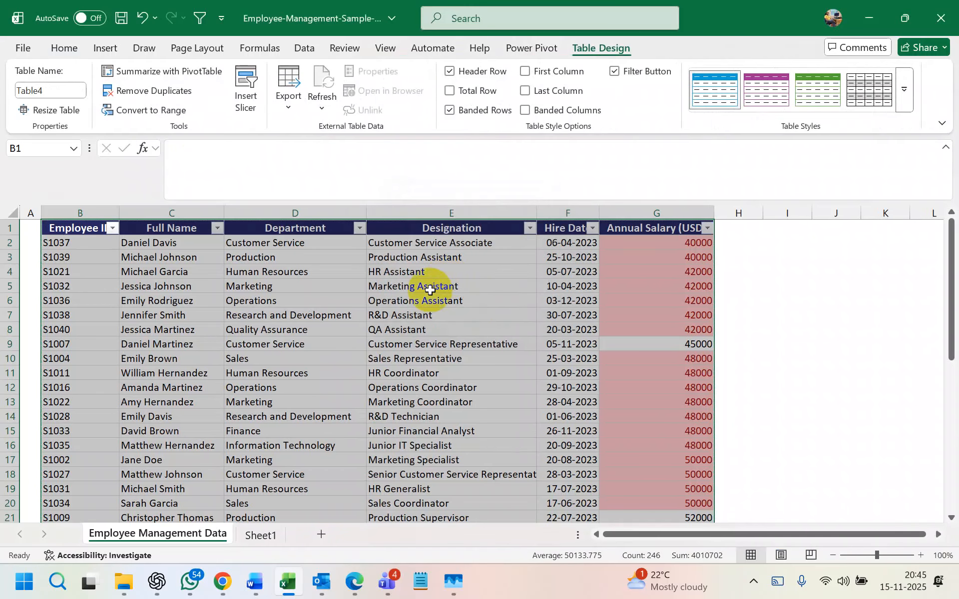
click(424, 297)
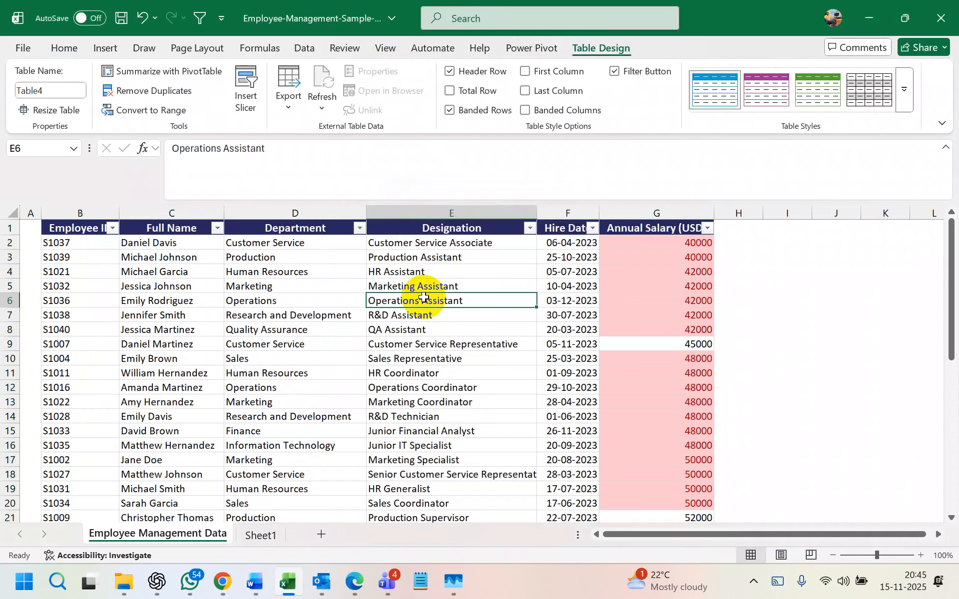
- Review the R&D Assistant, QA Assistant, HR Assistant and Customer Service Representative designations
click(424, 313)
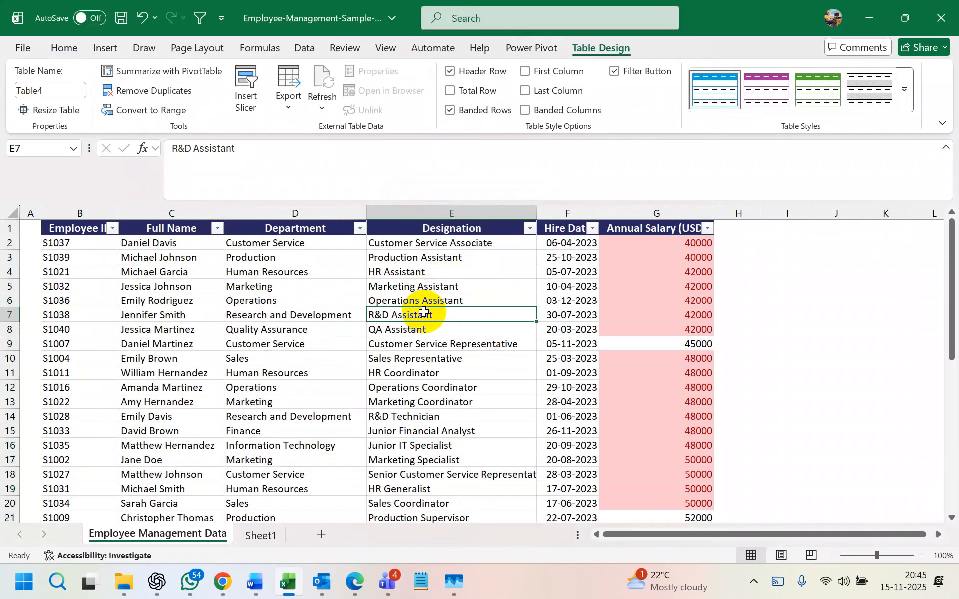
click(405, 330)
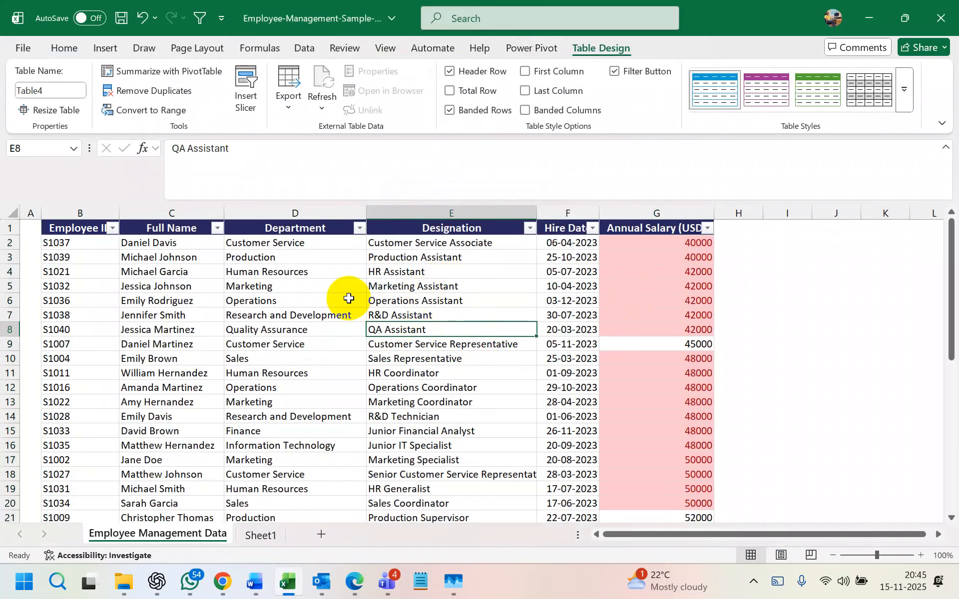
click(419, 269)
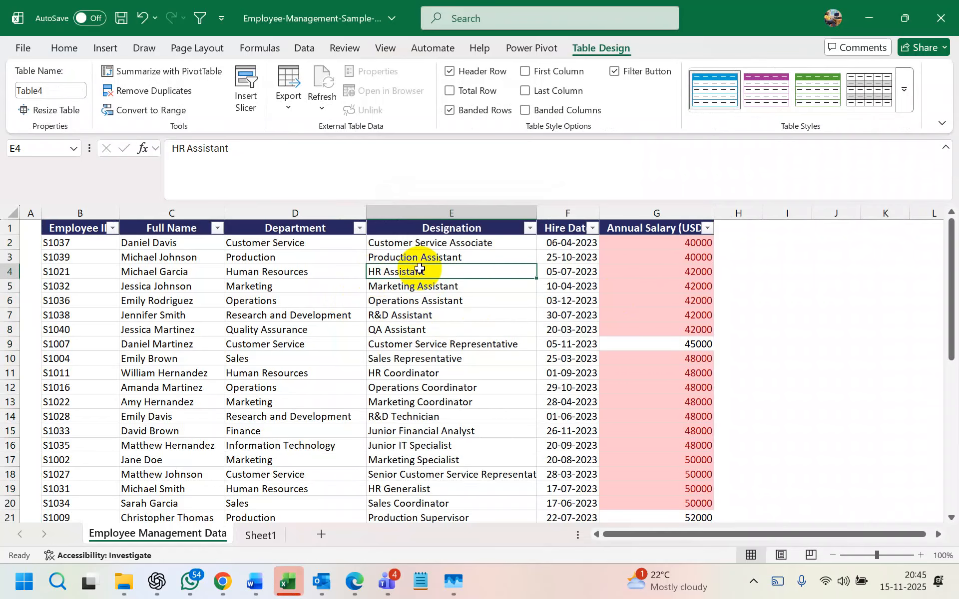
click(449, 348)
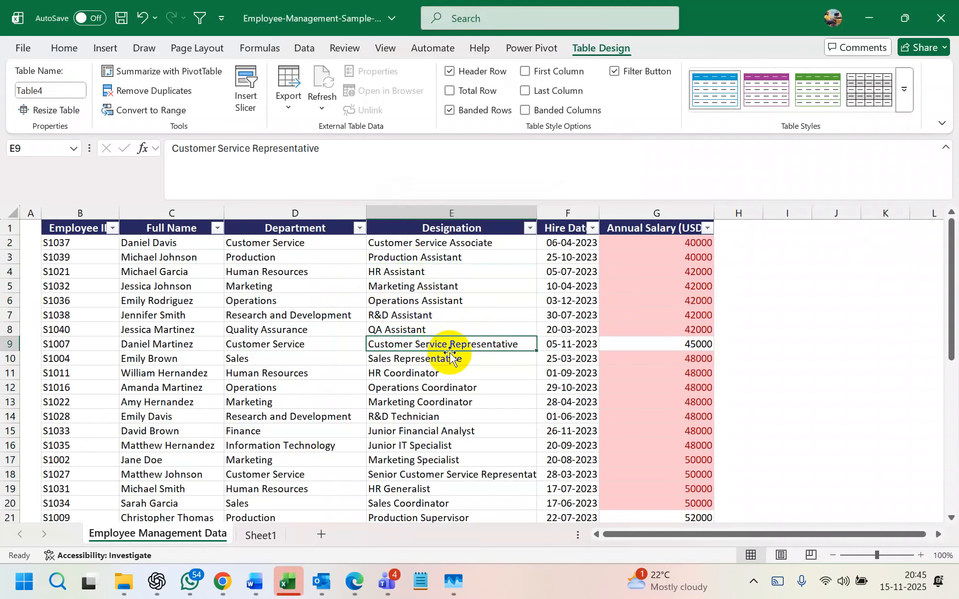
click(881, 301)
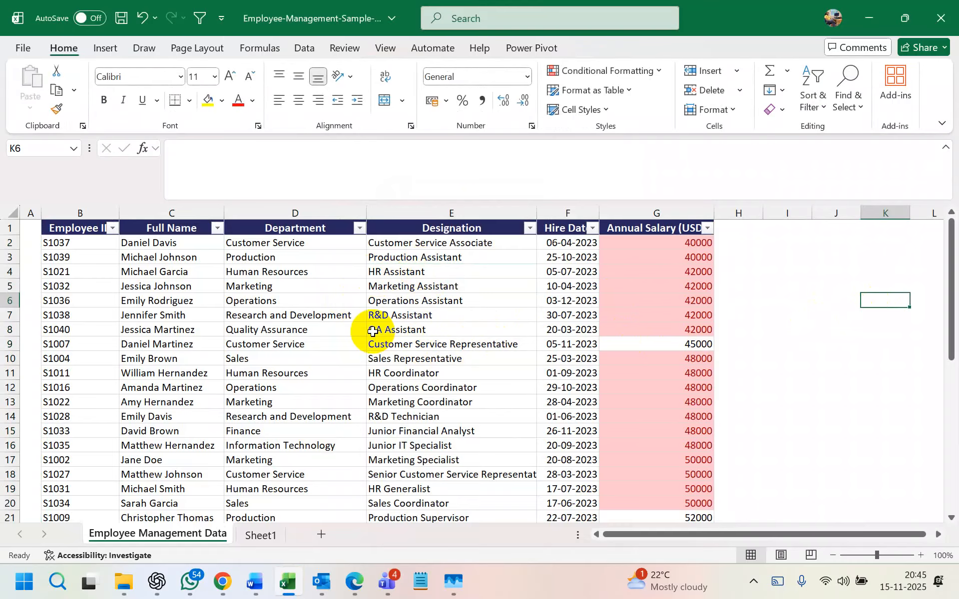
key(Left)
key(Left)
key(Left)
key(Left)
key(Left)
key(Left)
key(Up)
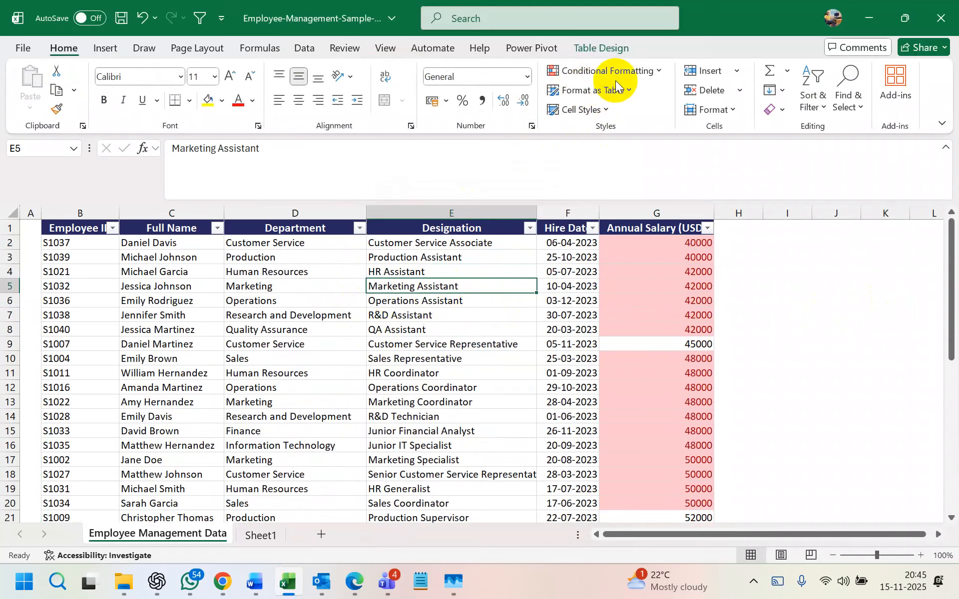
- Toggle the table's header filter arrows off and back on with Ctrl+Shift+L
click(85, 228)
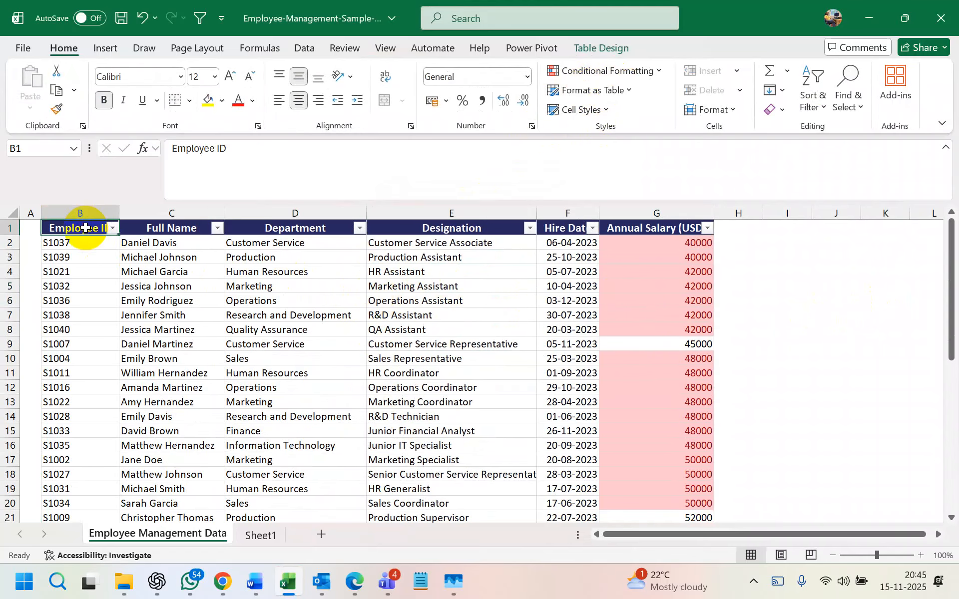
key(ctrl+shift+l)
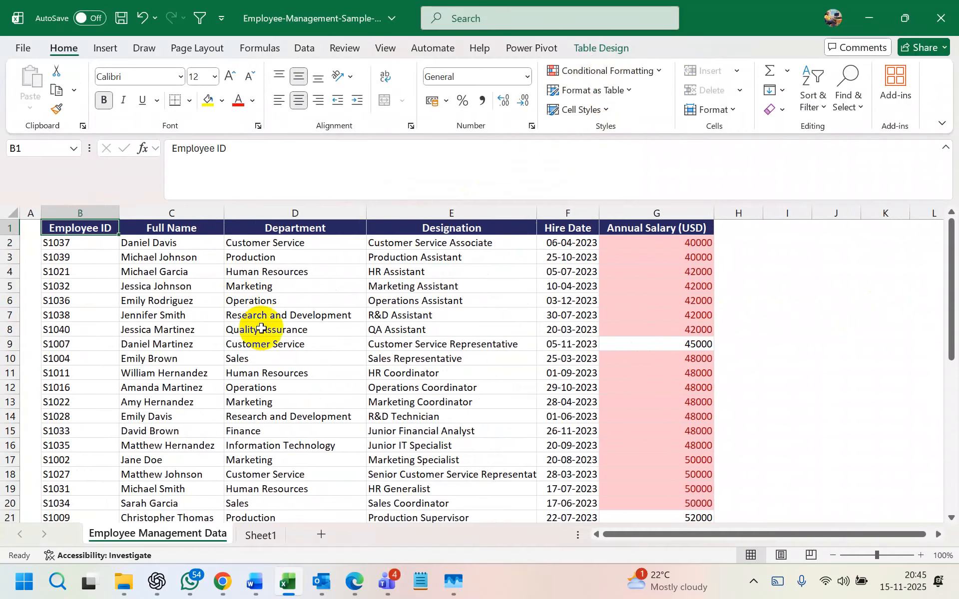
click(361, 373)
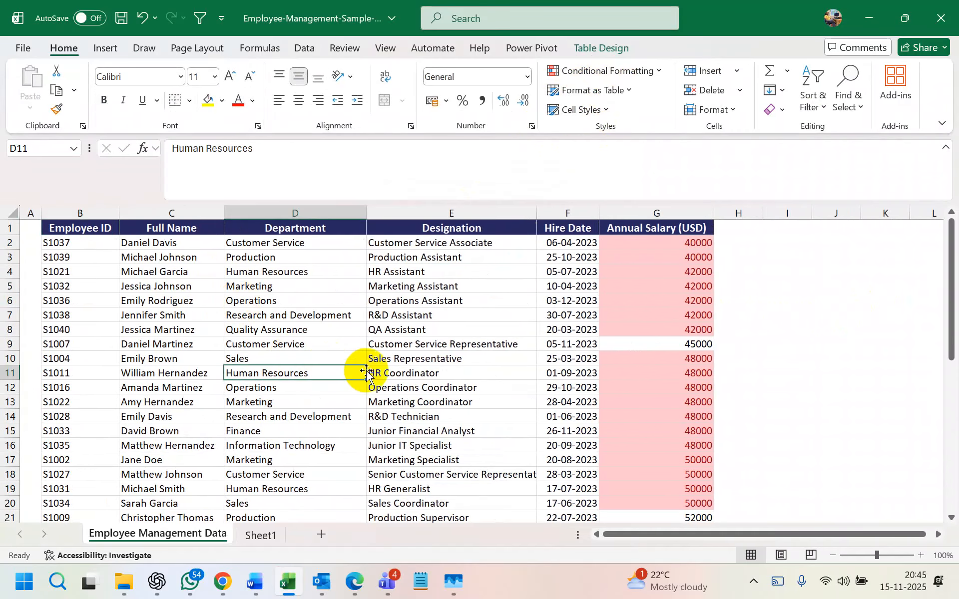
click(487, 401)
click(414, 274)
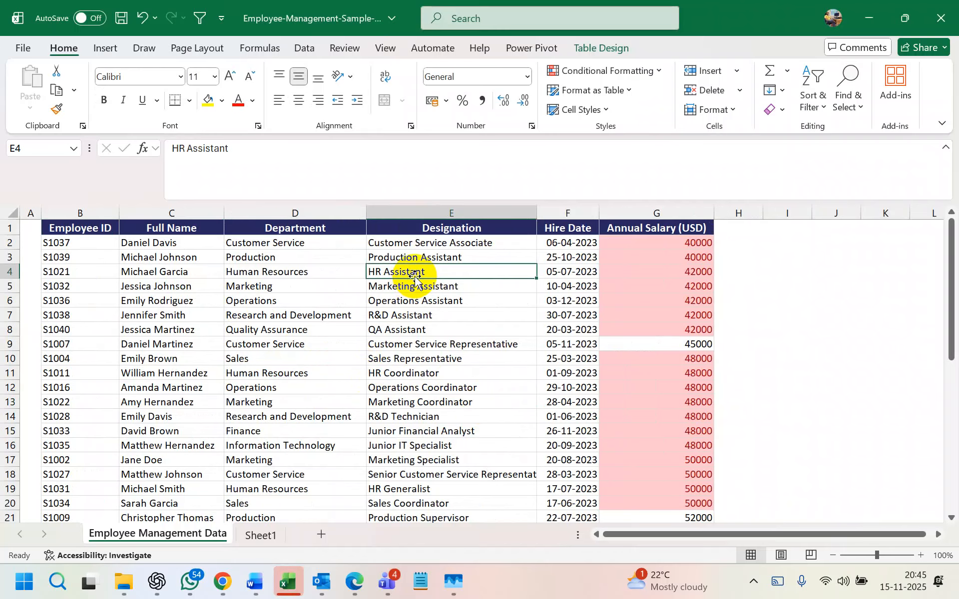
key(ctrl+shift+l)
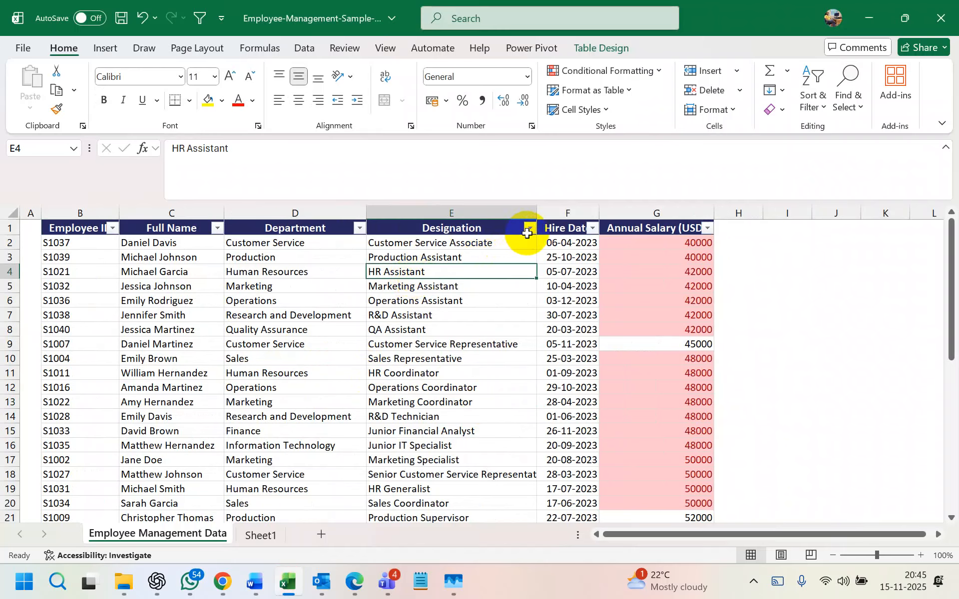
- Check the Annual Salary column's filter menu without applying anything
click(707, 229)
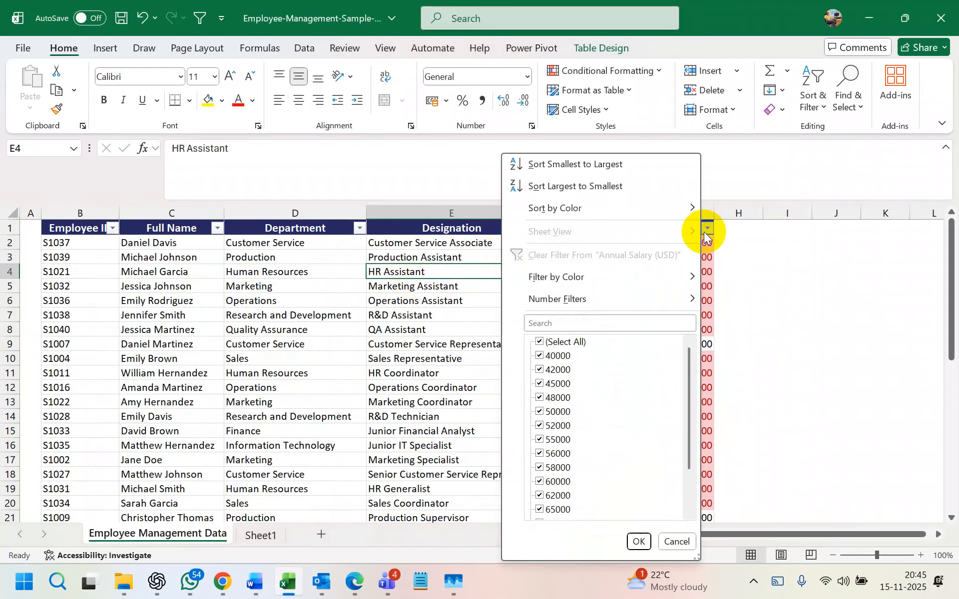
mouse_move(691, 277)
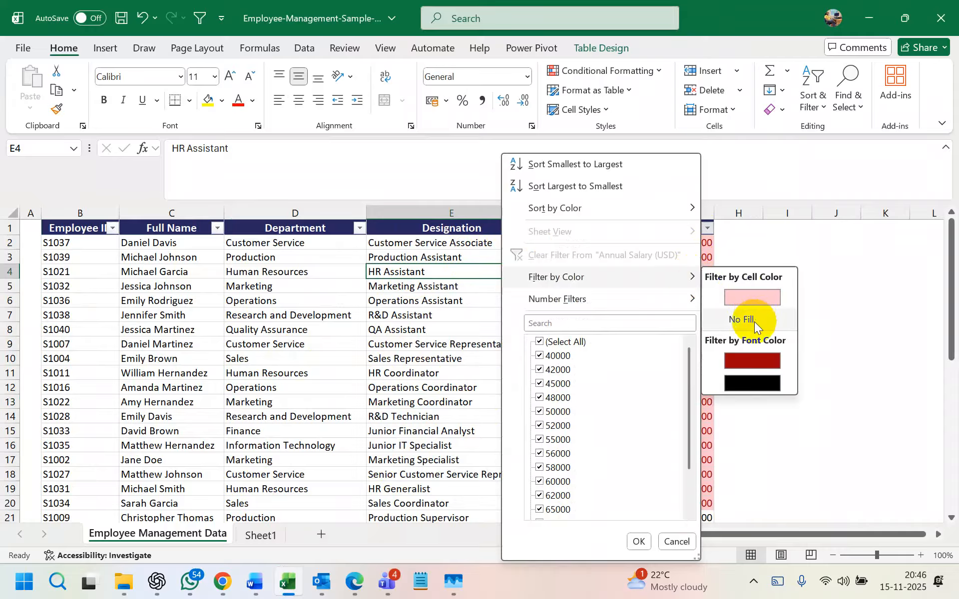
click(494, 334)
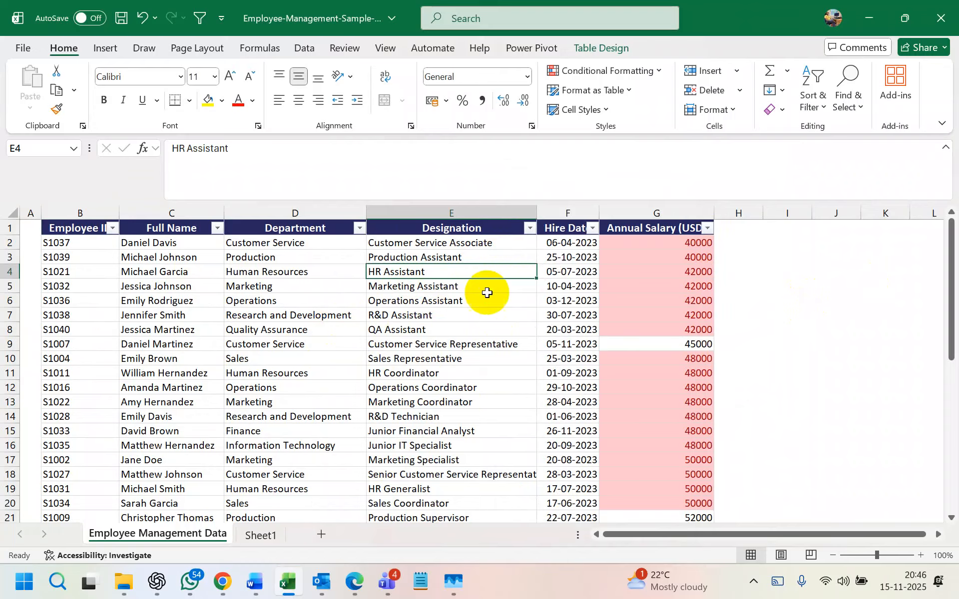
- Select the HR Assistant, Operations Coordinator, IT Specialist, Finance Manager and Production Manager cells
click(436, 284)
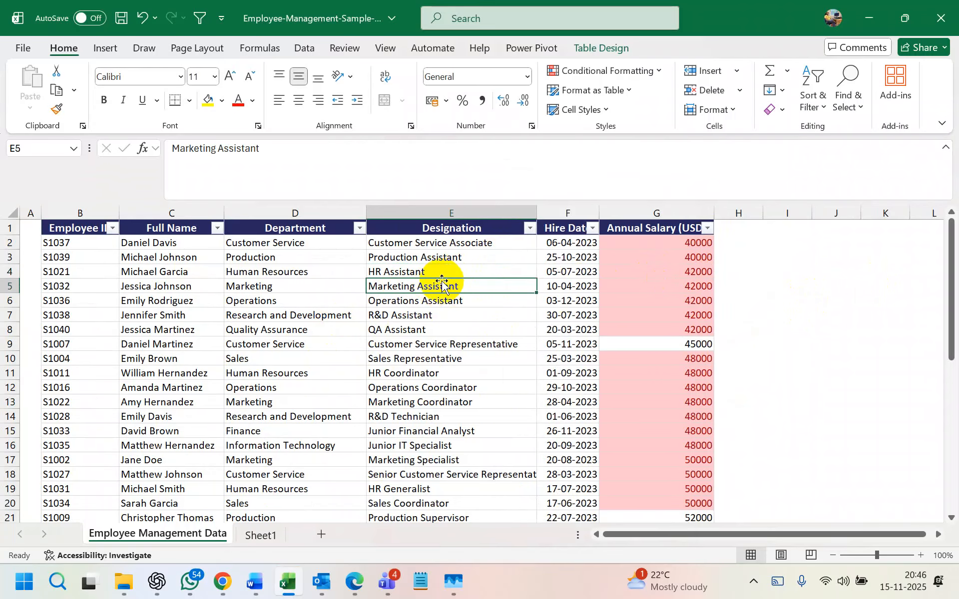
click(433, 271)
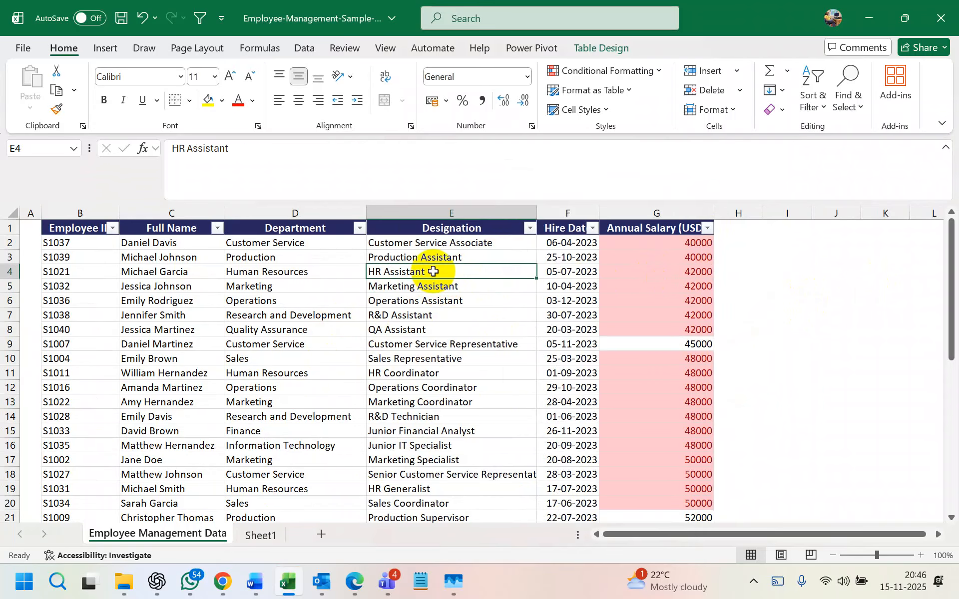
ctrl+click(430, 388)
ctrl+scroll(429, 393, down, 2)
scroll(429, 393, down, 2)
ctrl+click(317, 398)
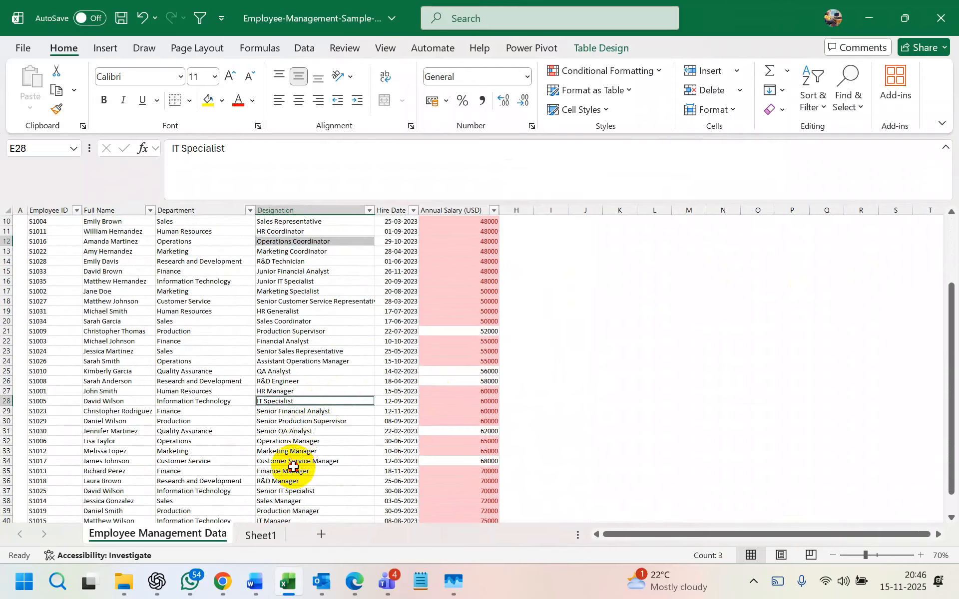
ctrl+click(293, 468)
scroll(319, 420, down, 6)
ctrl+click(312, 335)
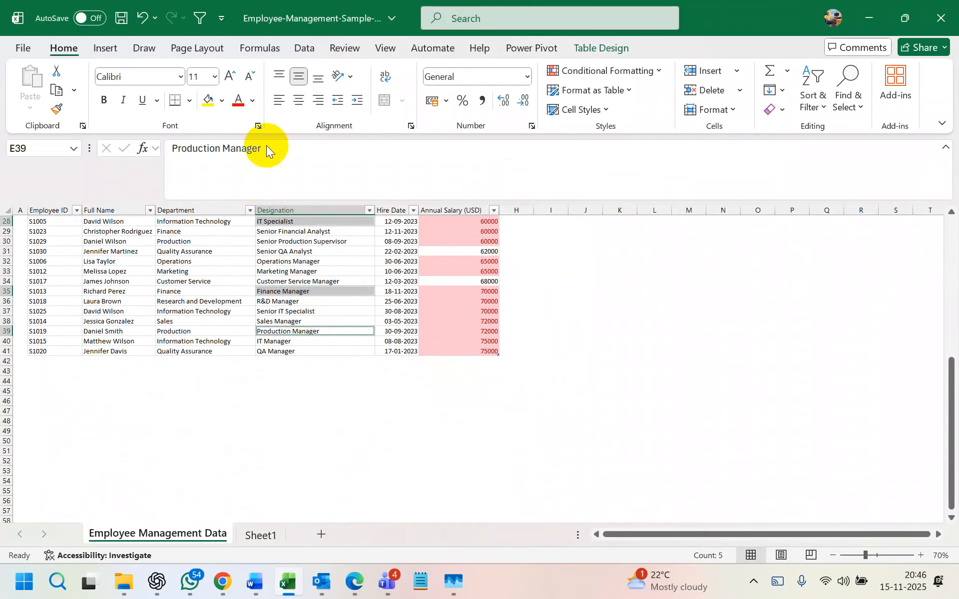
- Fill the selected designation cells with purple
click(223, 100)
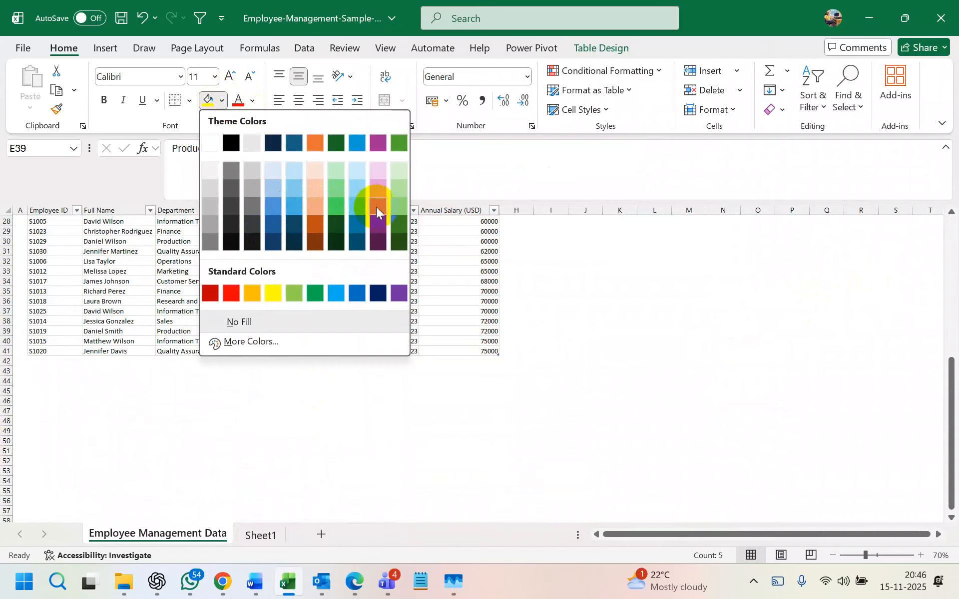
click(376, 208)
click(540, 280)
scroll(340, 251, up, 9)
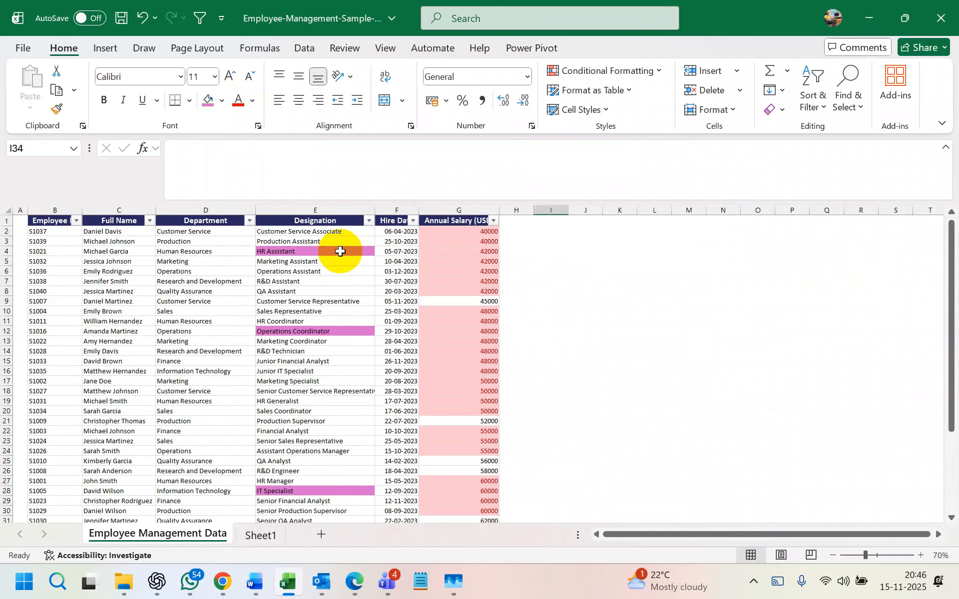
- Filter the Designation column by purple cell colour, showing 5 of 40 records
click(368, 221)
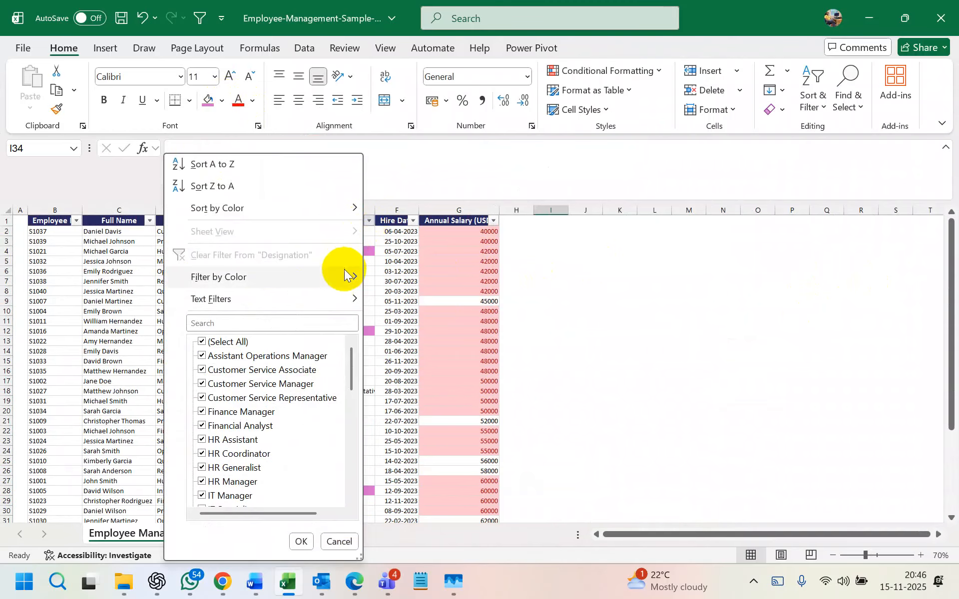
mouse_move(345, 279)
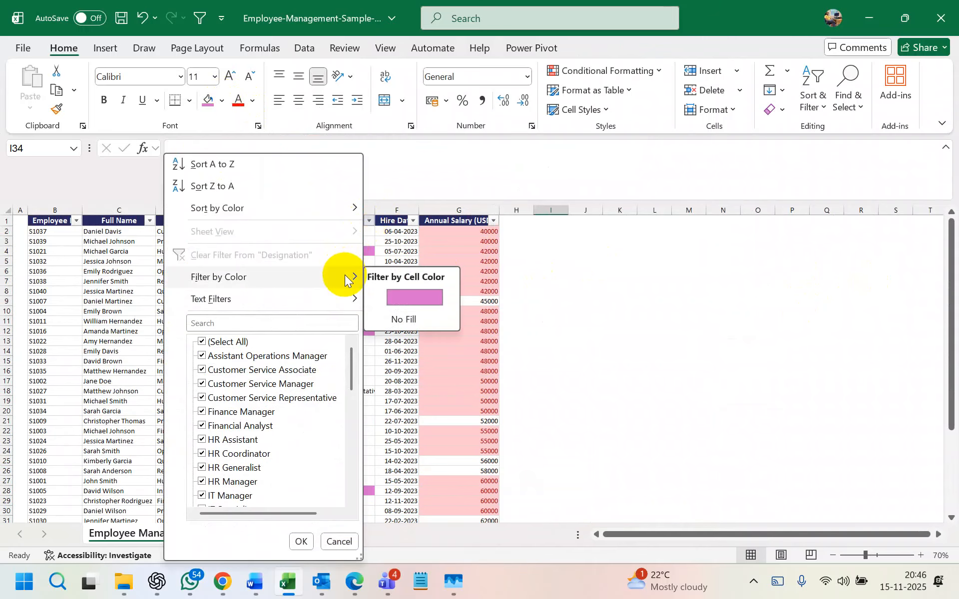
click(415, 297)
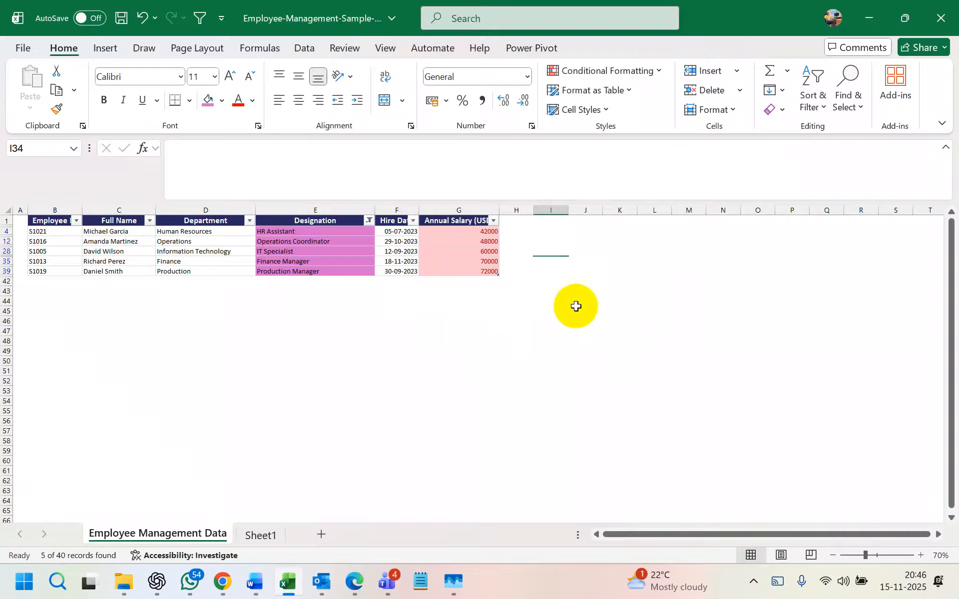
click(678, 322)
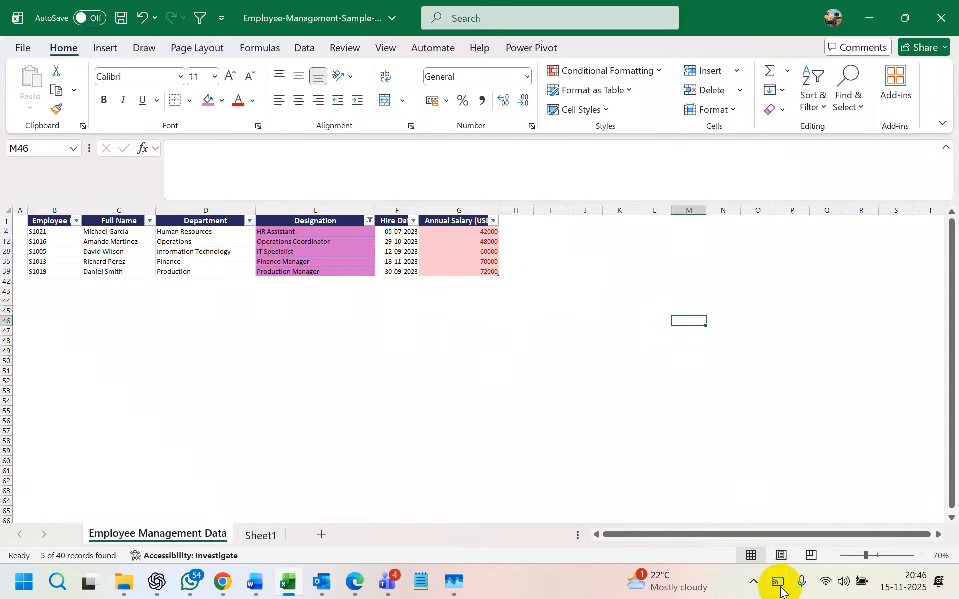
- Allow input on the cast TV, then disconnect from the Samsung AU7700 65 TV
click(778, 582)
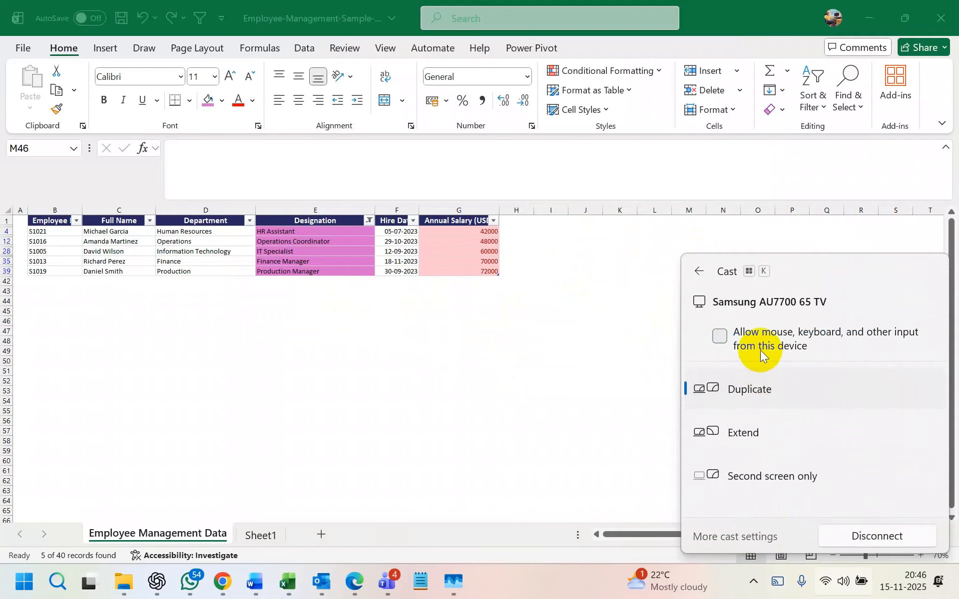
click(718, 336)
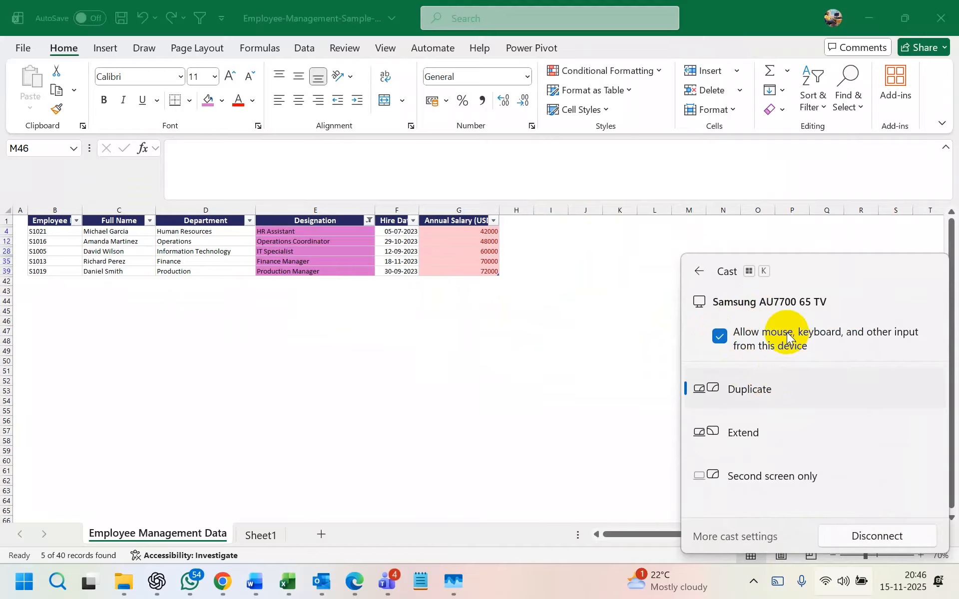
click(864, 537)
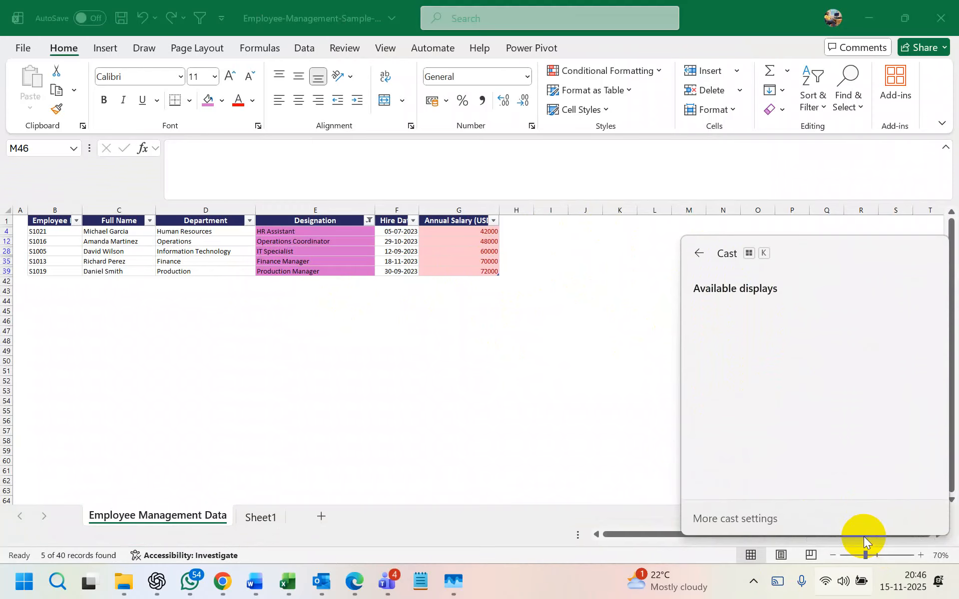
click(861, 530)
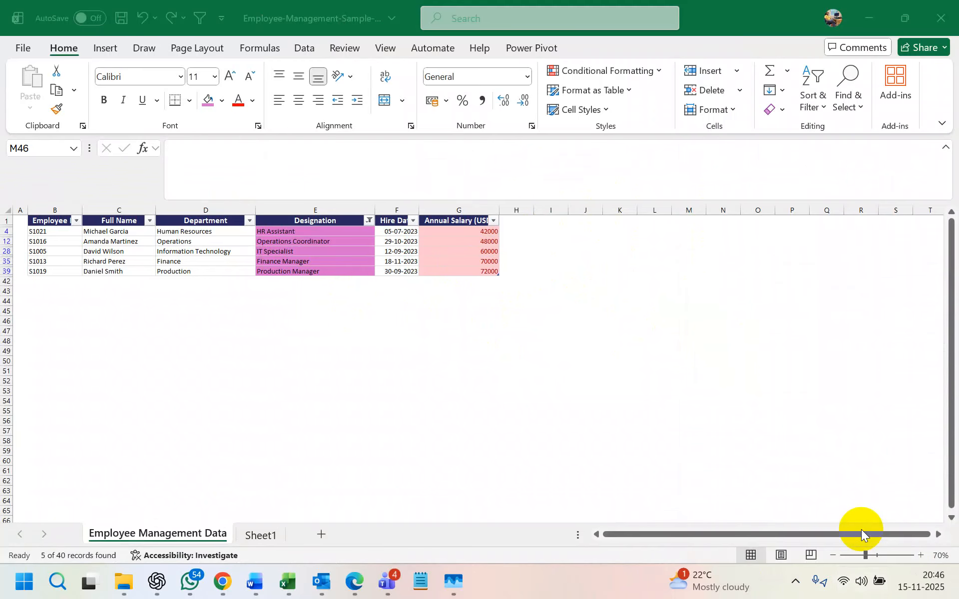
- Reconnect the cast to the Samsung TV and close the Cast panel
key(super+k)
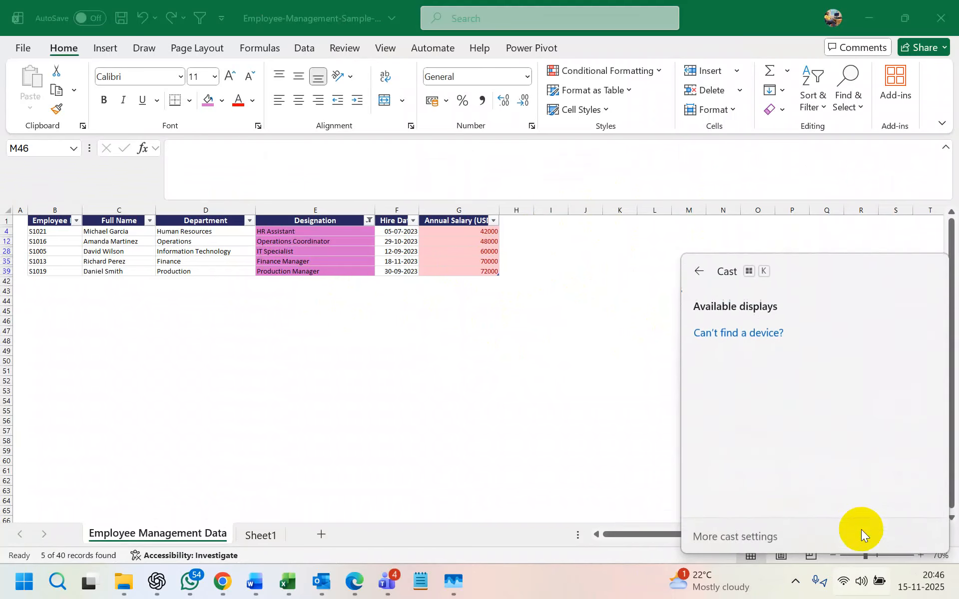
click(752, 345)
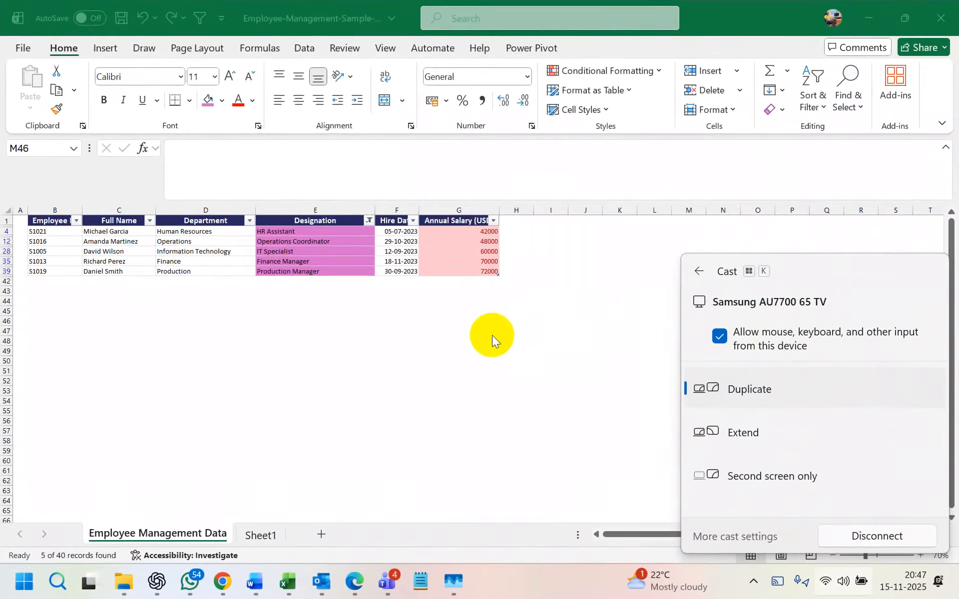
click(492, 334)
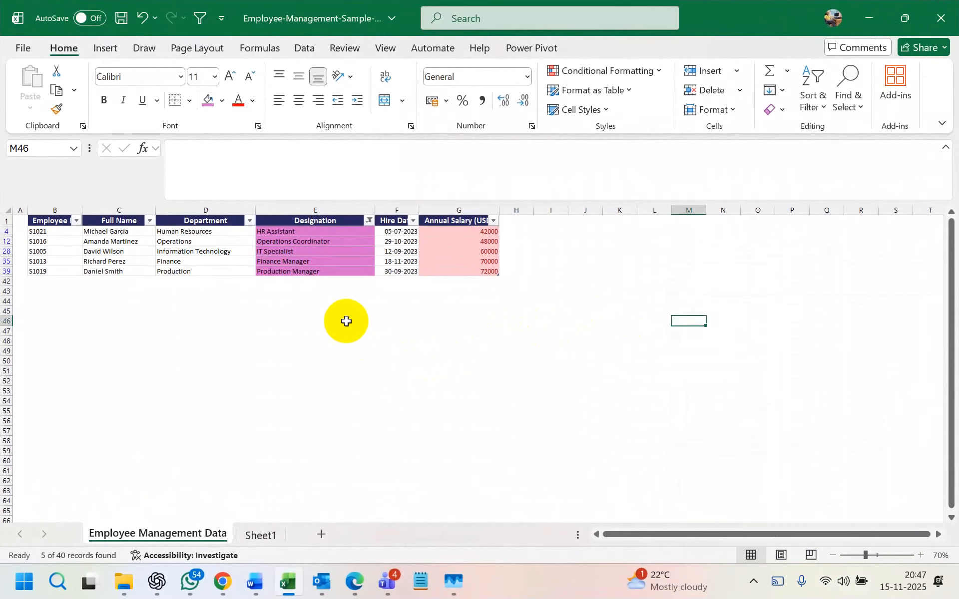
- Dismiss the warning and remove the table filters so all 40 records show
scroll(350, 315, up, 2)
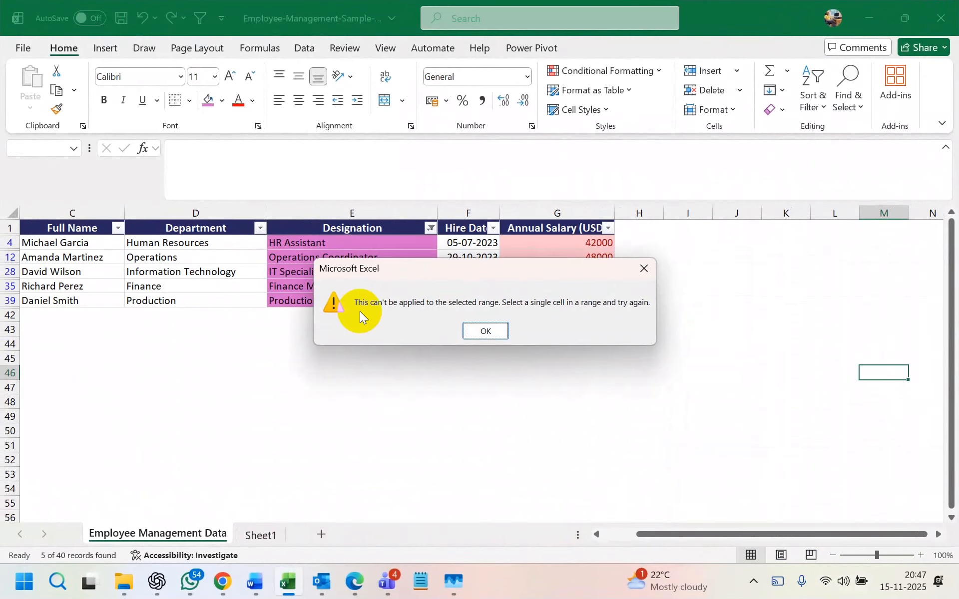
click(472, 332)
click(400, 271)
key(ctrl+shift+l)
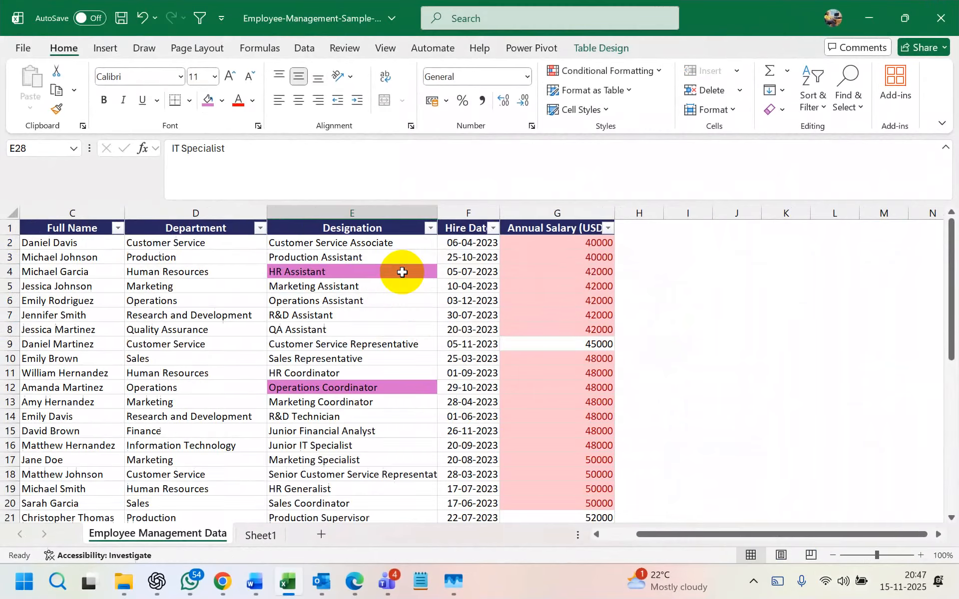
- Select the R&D Assistant, HR Generalist, Assistant Operations Manager, Operations Manager and QA Manager cells
click(362, 318)
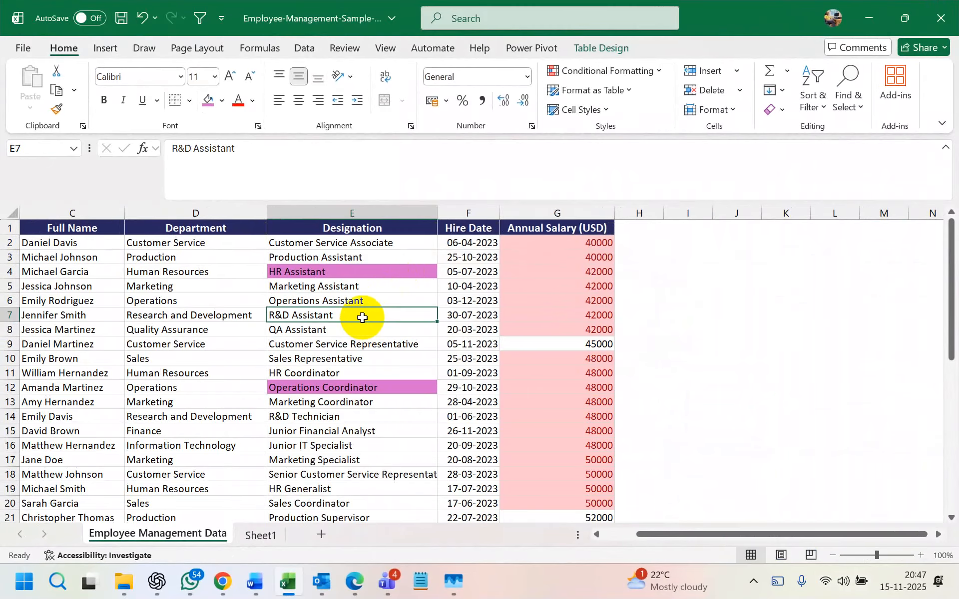
scroll(349, 360, down, 1)
ctrl+click(336, 446)
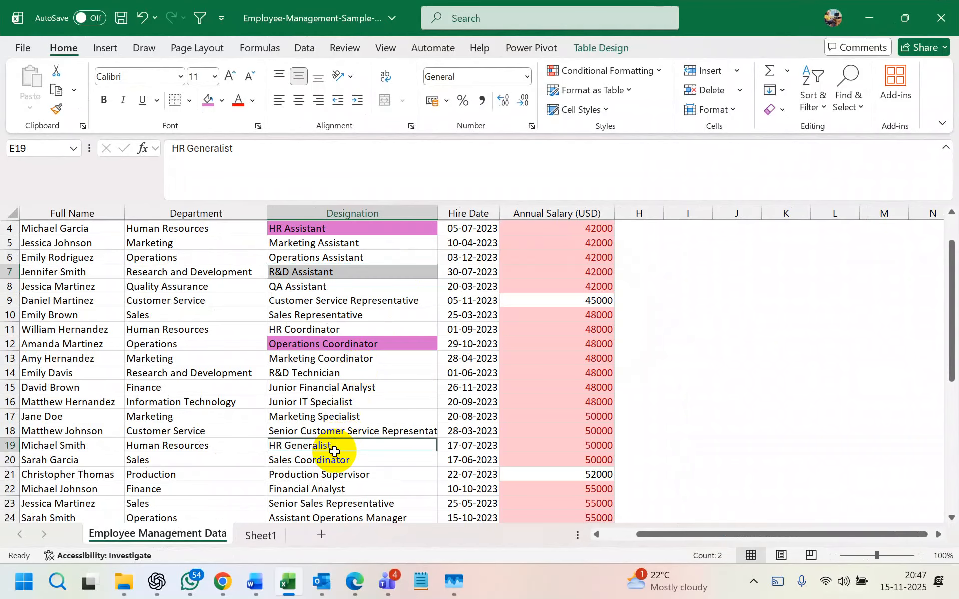
scroll(338, 443, down, 3)
ctrl+click(360, 387)
scroll(363, 430, down, 2)
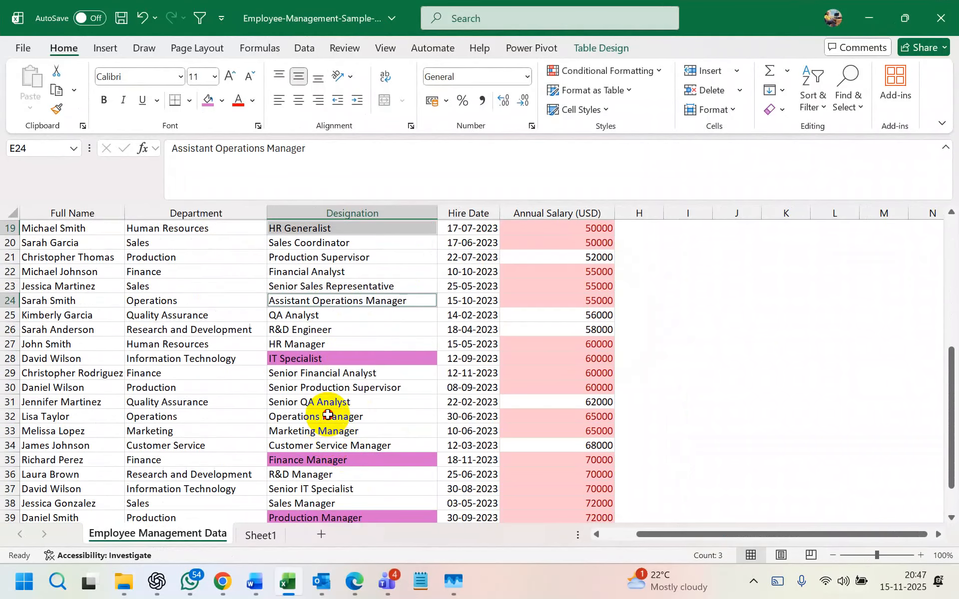
ctrl+click(324, 417)
scroll(341, 424, down, 2)
ctrl+click(316, 458)
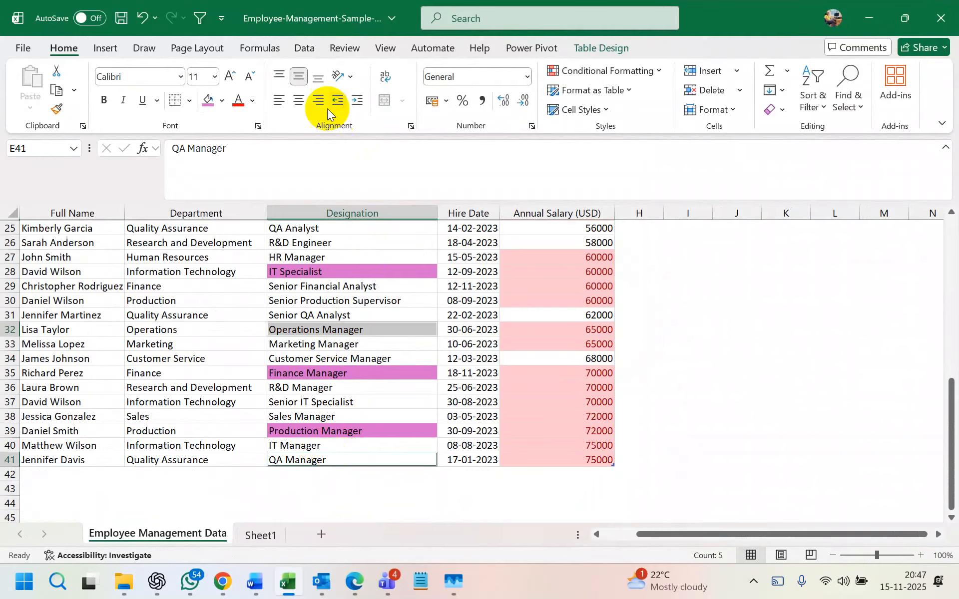
- Fill the selected designation cells light green
click(222, 101)
click(329, 209)
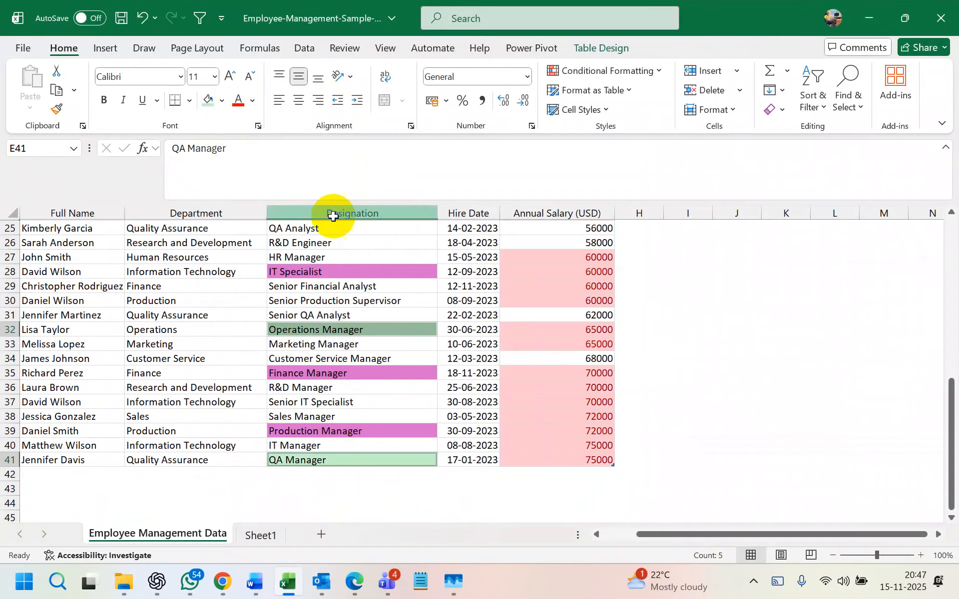
scroll(393, 349, up, 5)
click(382, 300)
- Highlight duplicate values in the Designation column with light red fill
scroll(381, 280, up, 3)
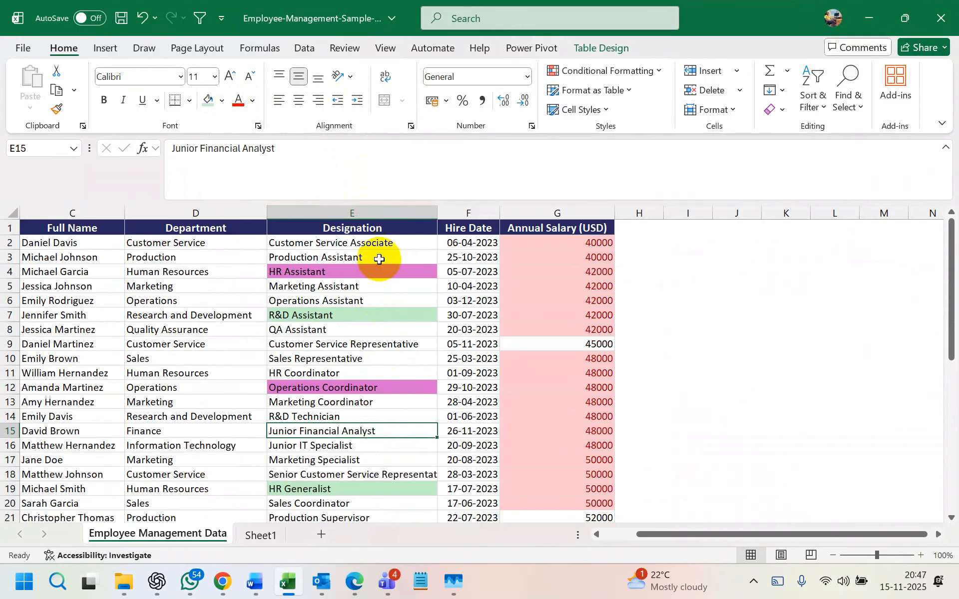
click(369, 210)
click(634, 71)
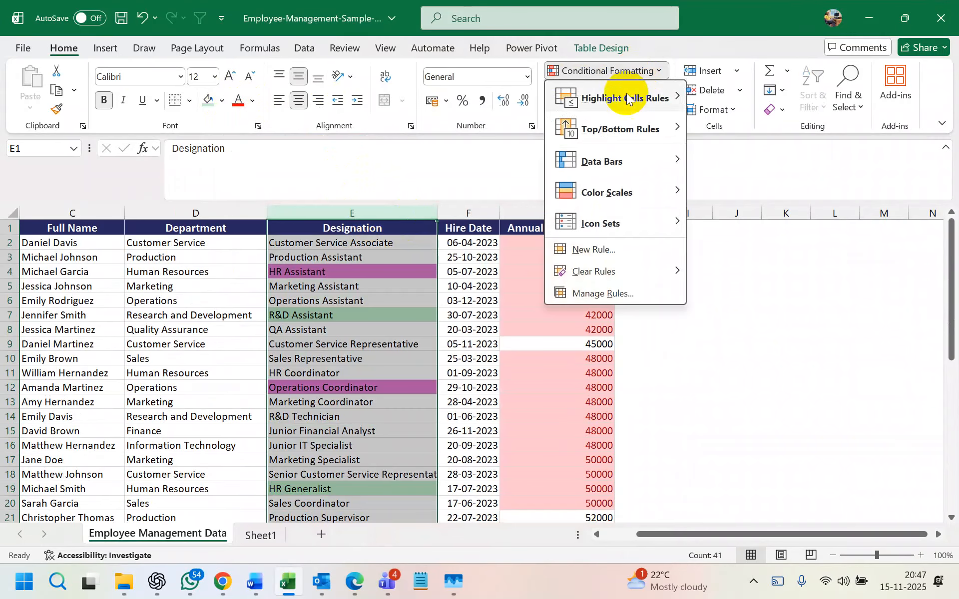
mouse_move(624, 110)
click(749, 282)
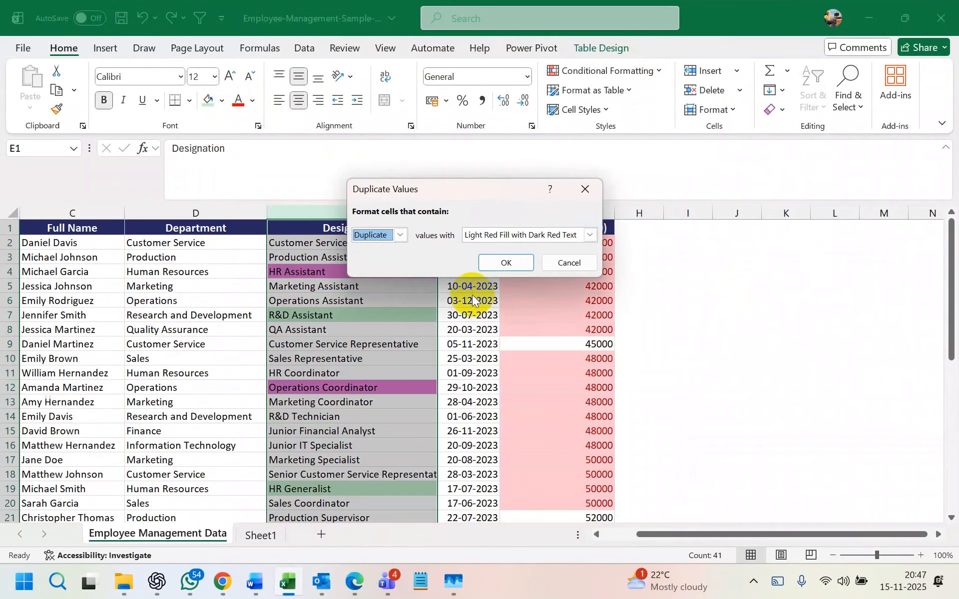
click(501, 265)
scroll(368, 353, down, 1)
scroll(368, 353, up, 1)
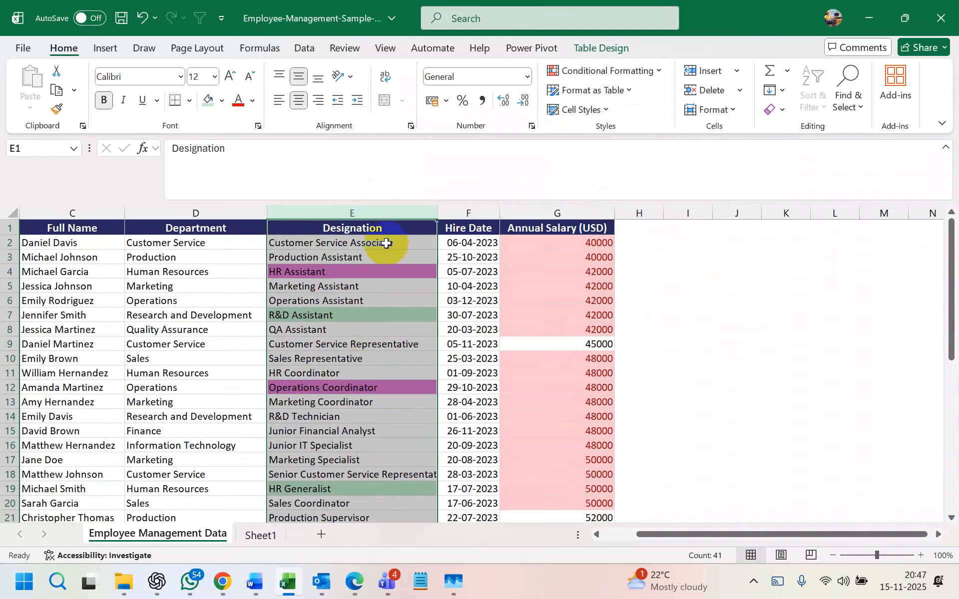
click(385, 246)
- Fill the Marketing Coordinator, Financial Analyst and Senior IT Specialist designation cells light orange
click(365, 355)
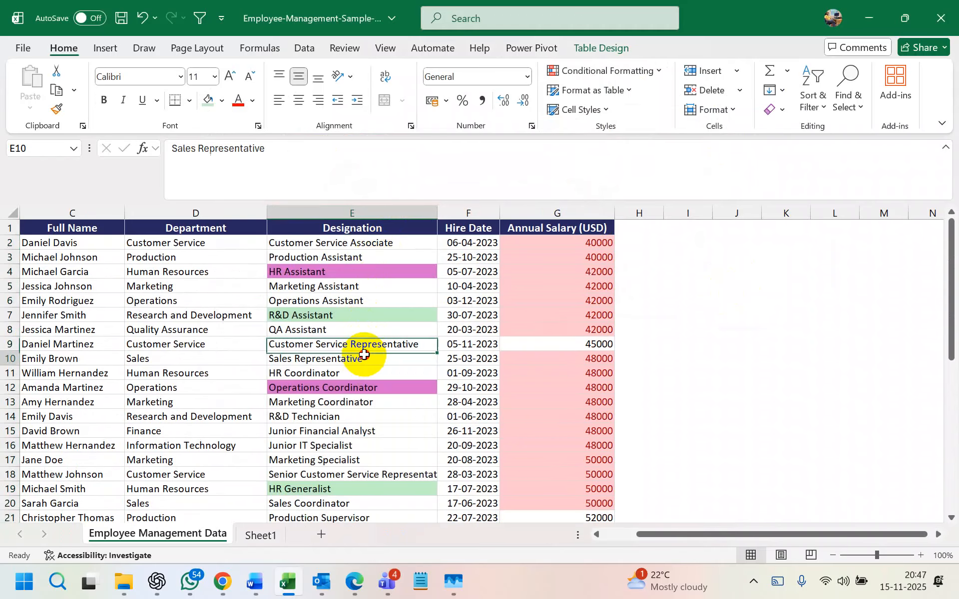
scroll(364, 355, down, 3)
shift+click(355, 382)
click(368, 274)
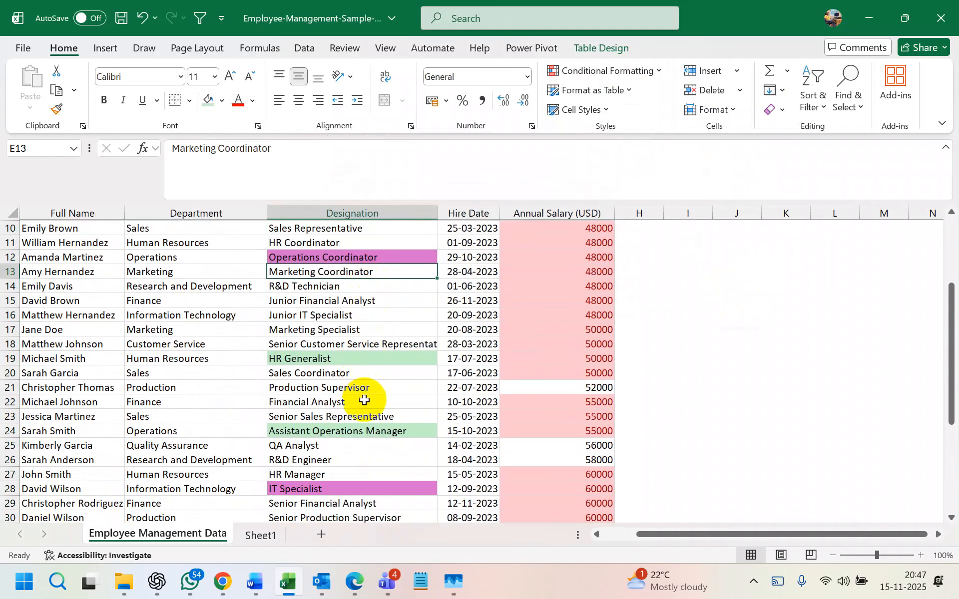
ctrl+click(364, 402)
scroll(364, 401, down, 4)
ctrl+click(344, 444)
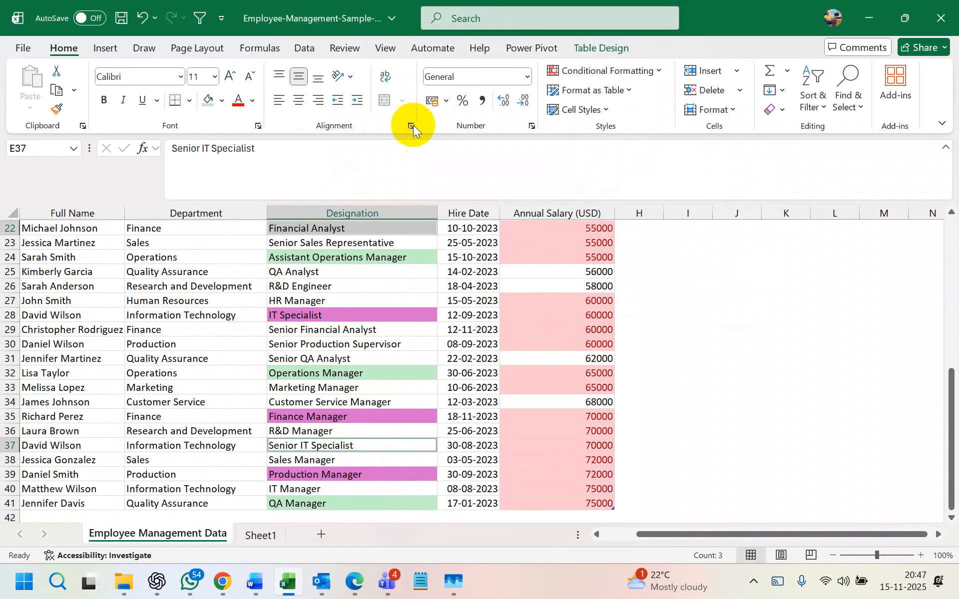
click(221, 100)
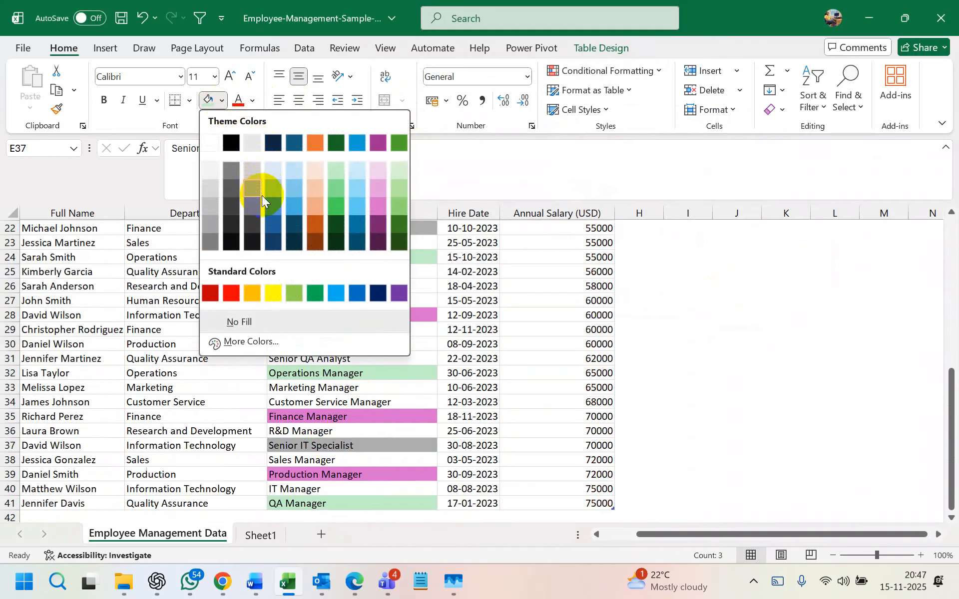
click(313, 193)
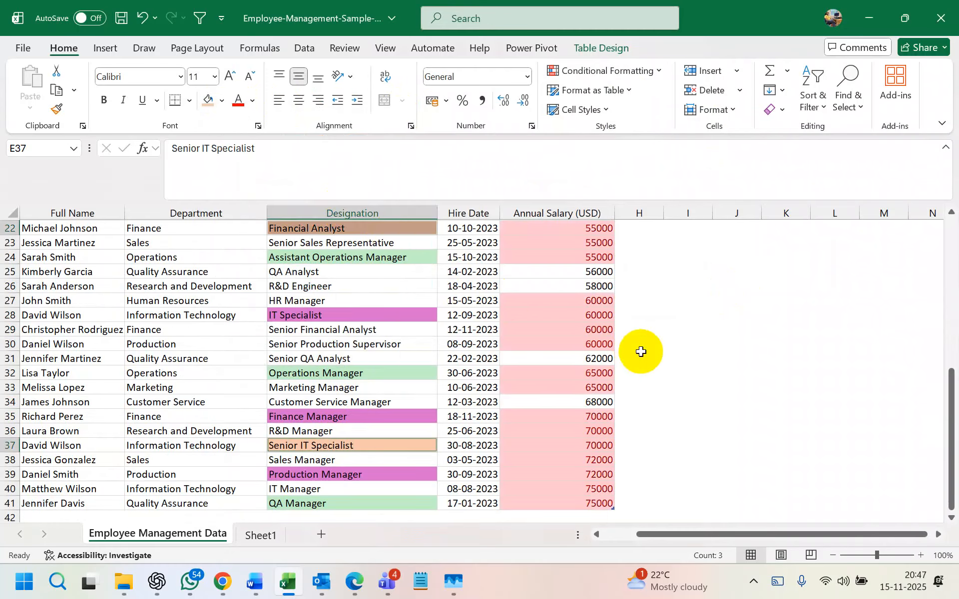
- Deselect the orange cells by clicking an empty cell, then select the Marketing Assistant cell
click(635, 353)
scroll(338, 307, up, 7)
click(370, 285)
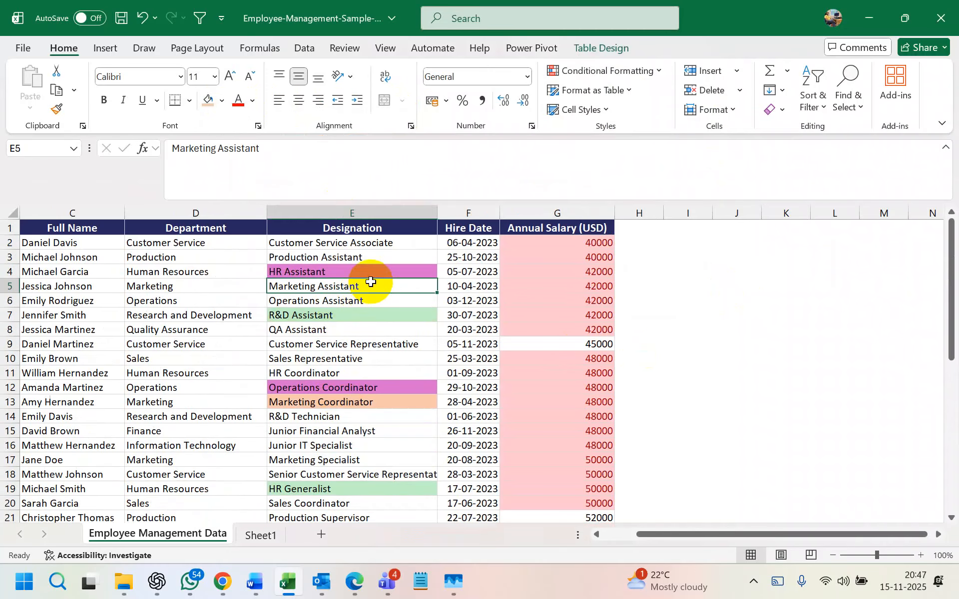
- Re-enable header filters, filter Designation by the light orange fill, then undo to restore all rows
key(ctrl+shift+l)
click(430, 228)
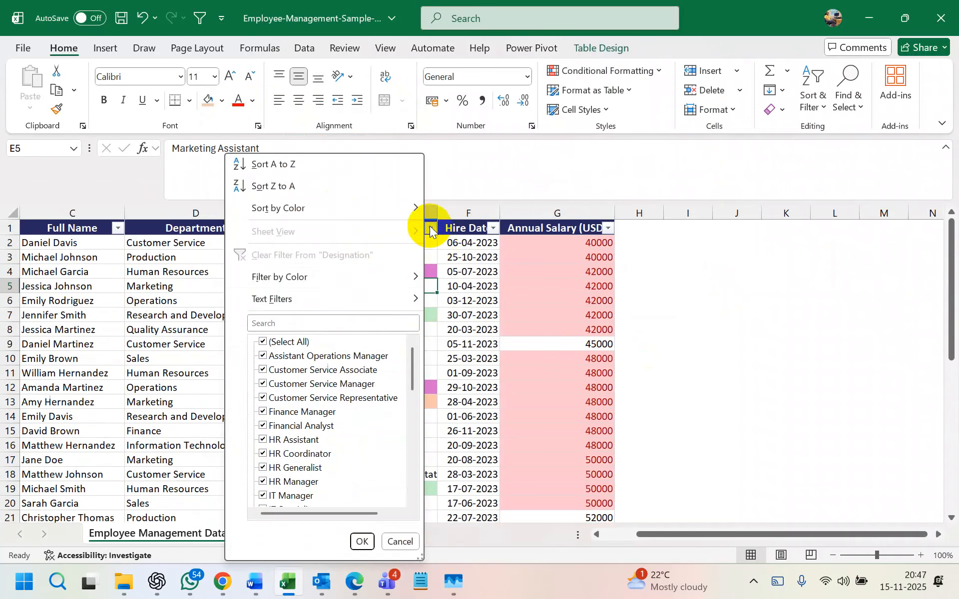
mouse_move(357, 276)
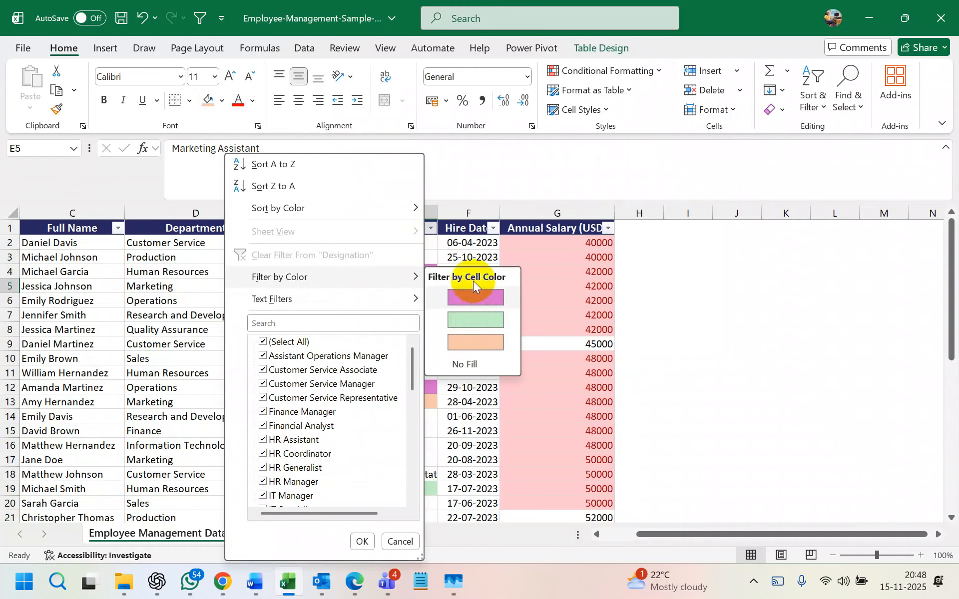
click(471, 344)
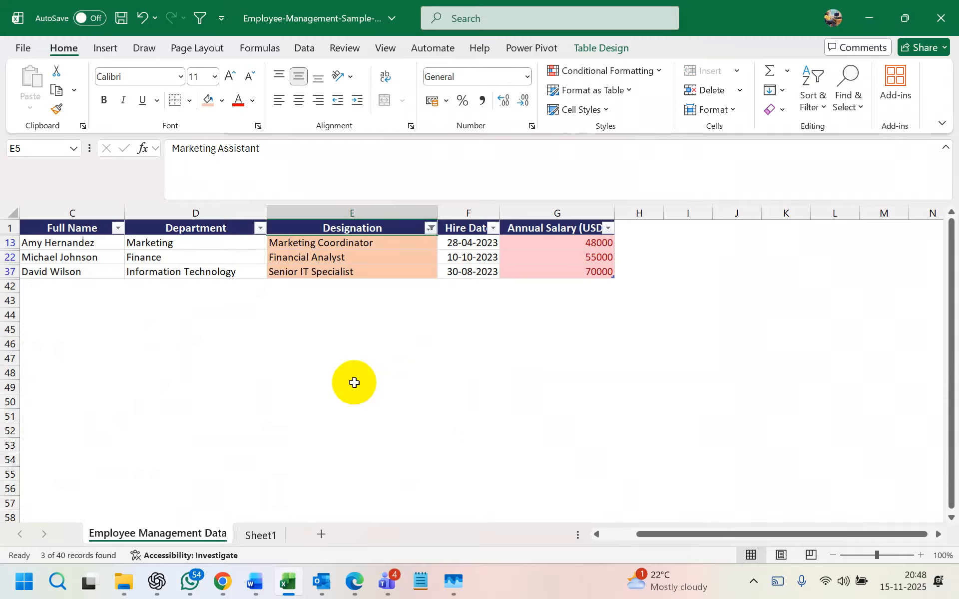
key(ctrl+z)
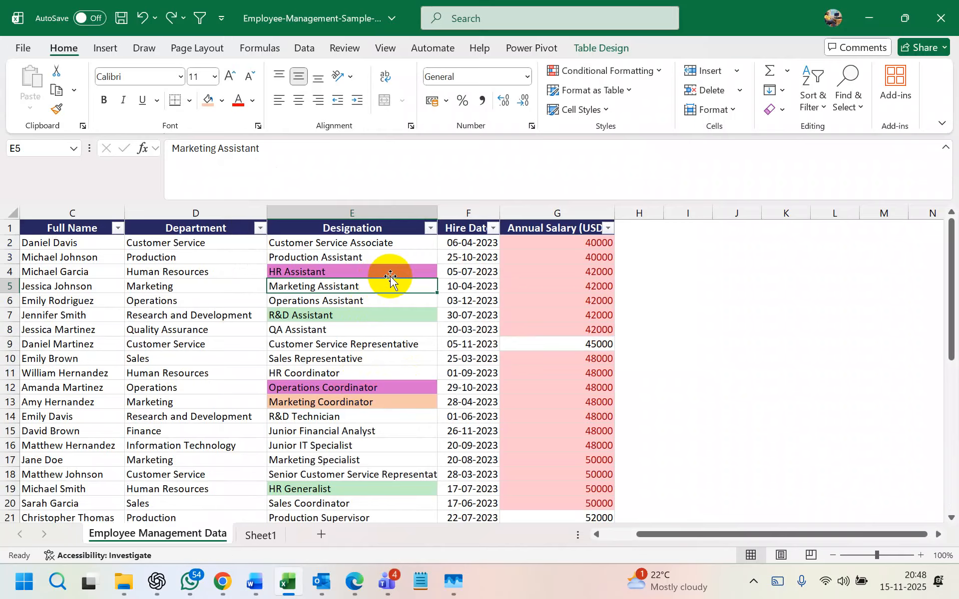
click(430, 228)
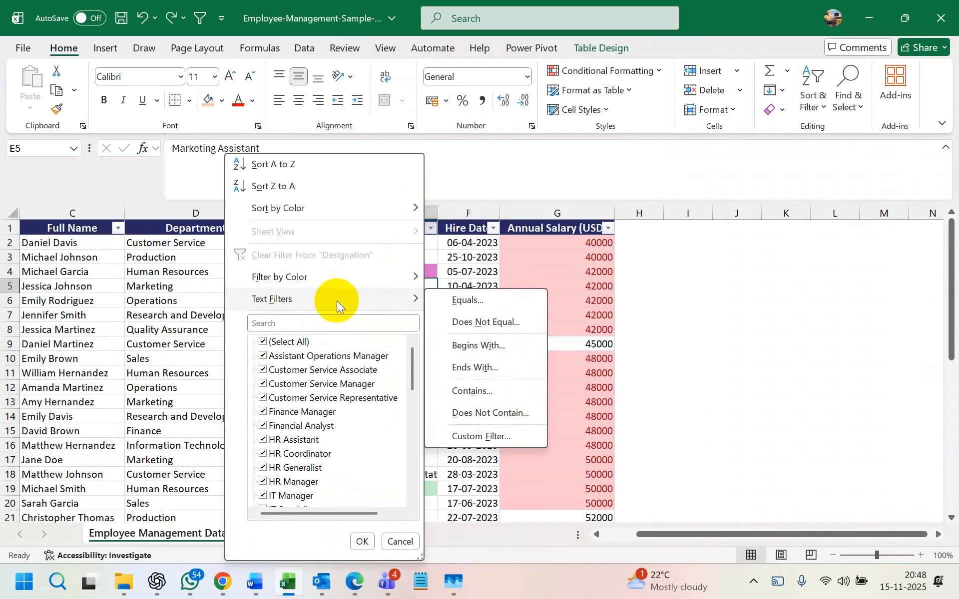
click(382, 303)
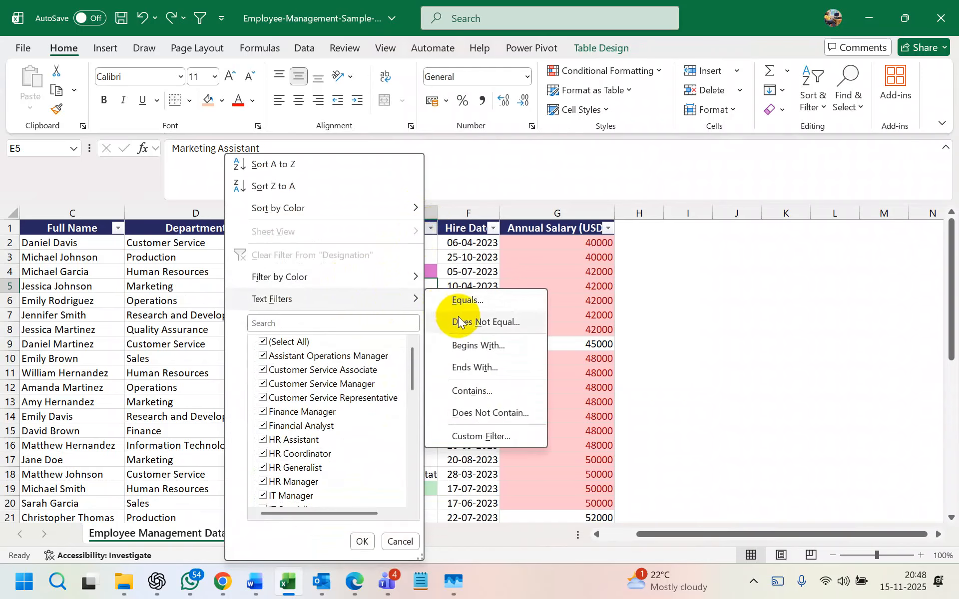
mouse_move(381, 307)
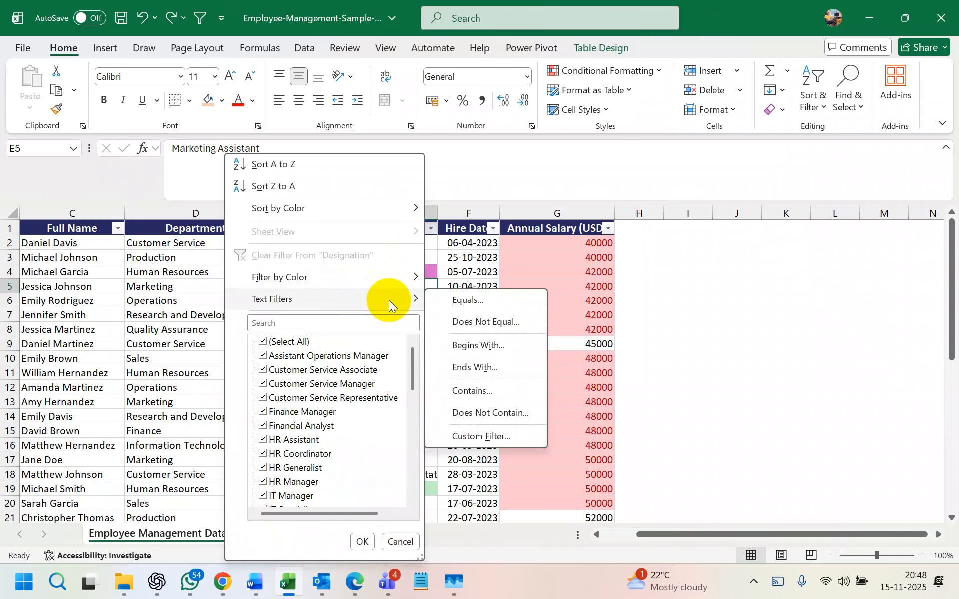
click(592, 266)
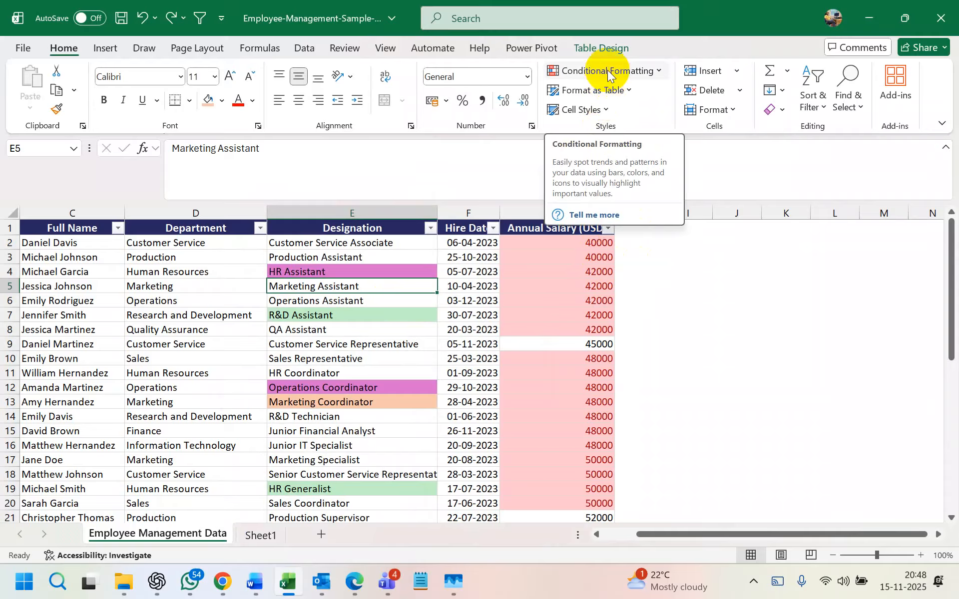
click(724, 256)
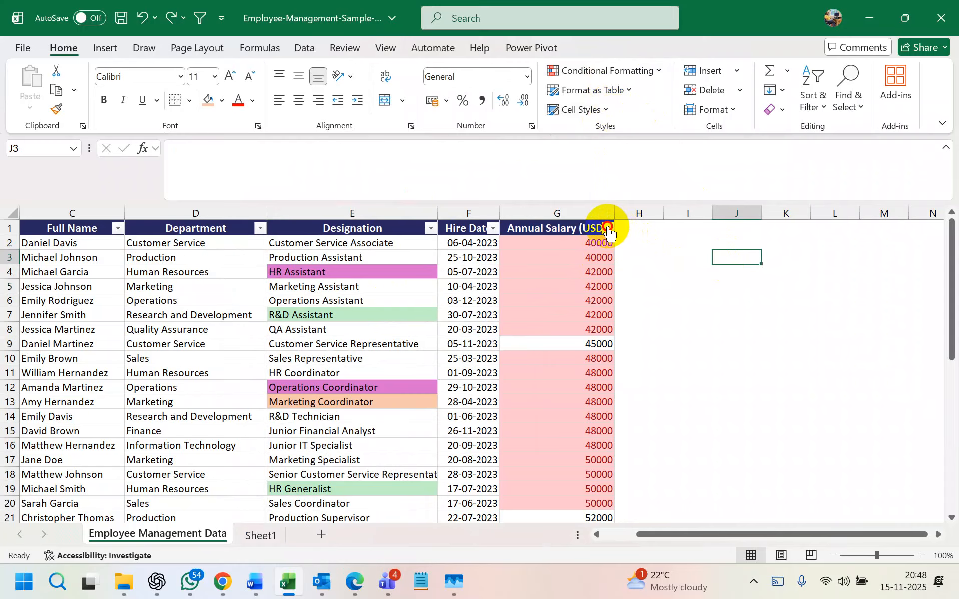
click(608, 229)
mouse_move(568, 282)
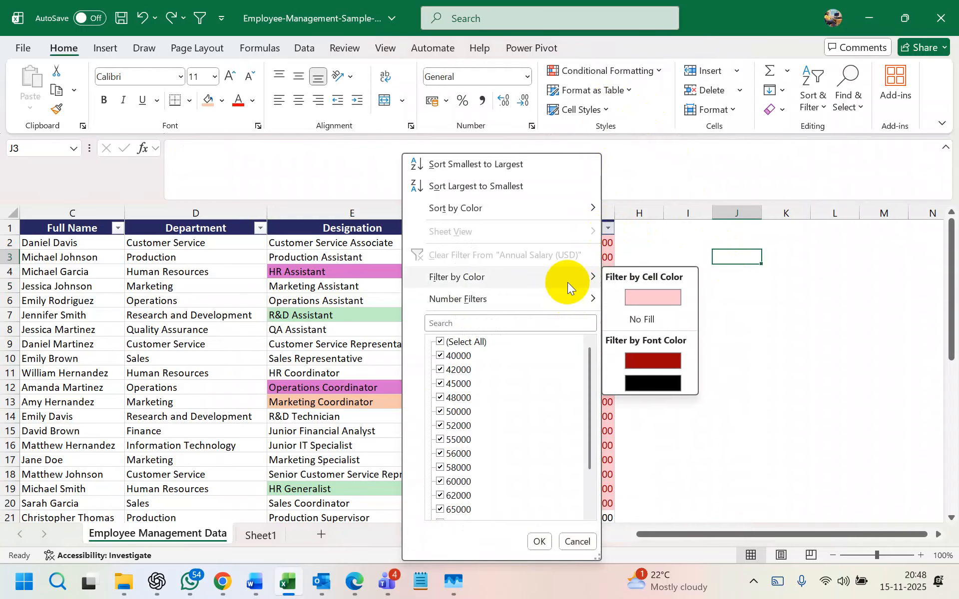
click(644, 296)
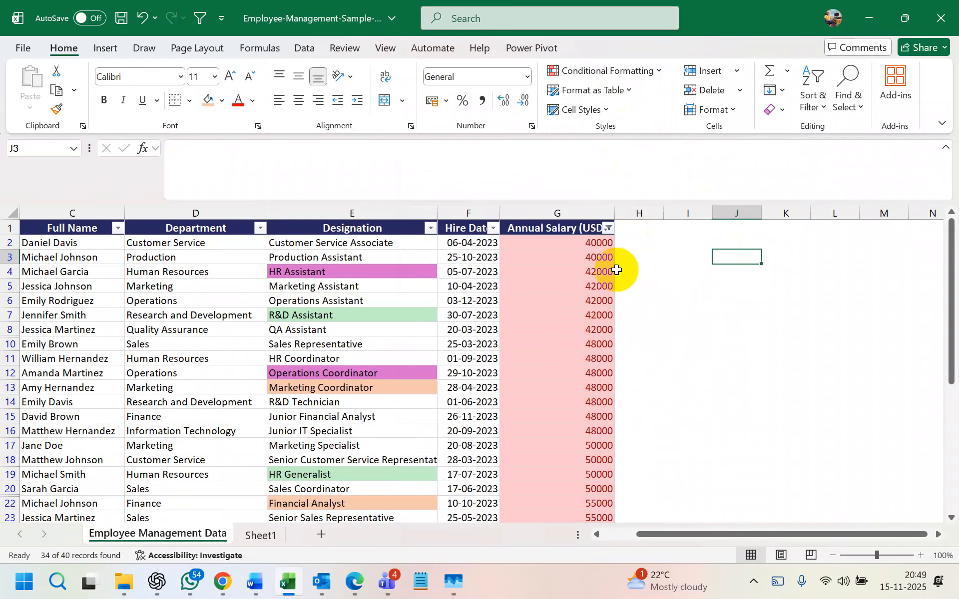
click(594, 244)
key(ctrl+shift+Down)
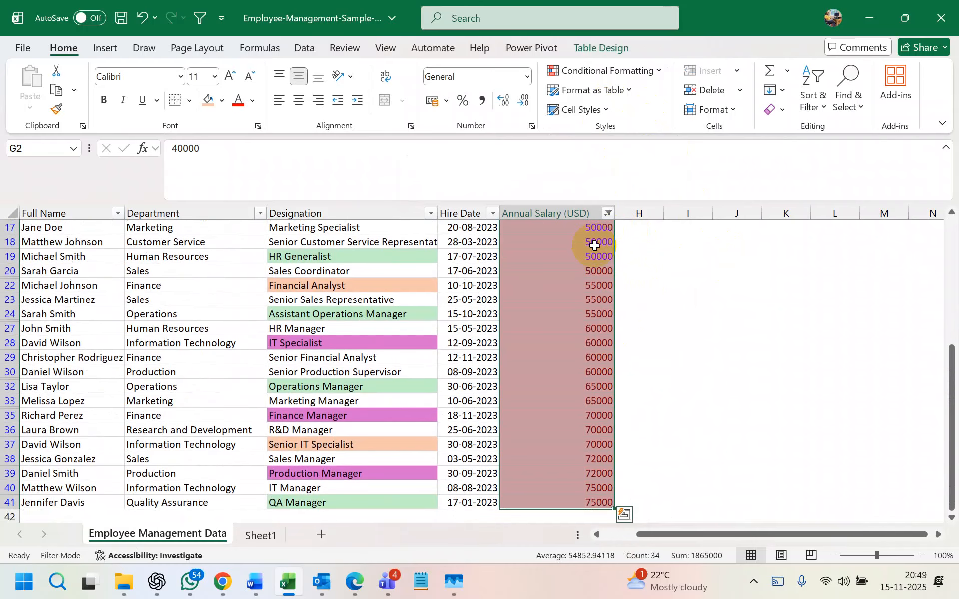
key(ctrl+z)
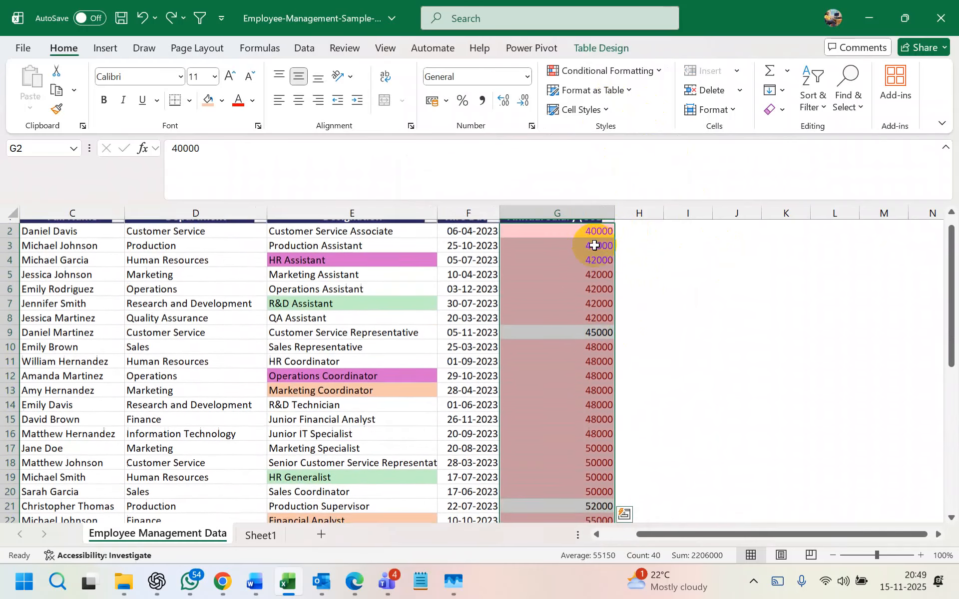
scroll(595, 243, up, 1)
click(686, 300)
click(485, 315)
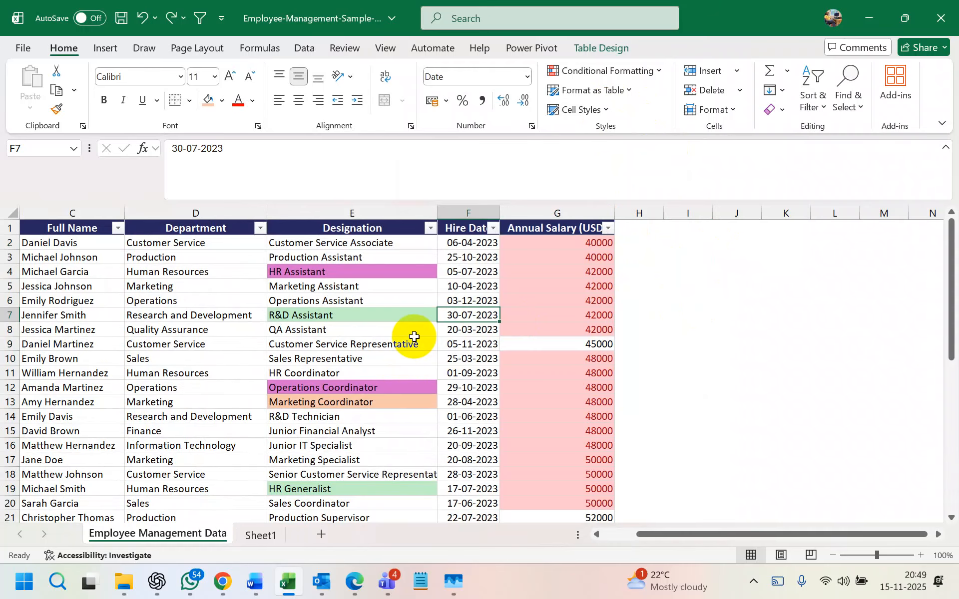
- Search the Designation filter list for 'assistant', then clear the search to list every designation
click(430, 228)
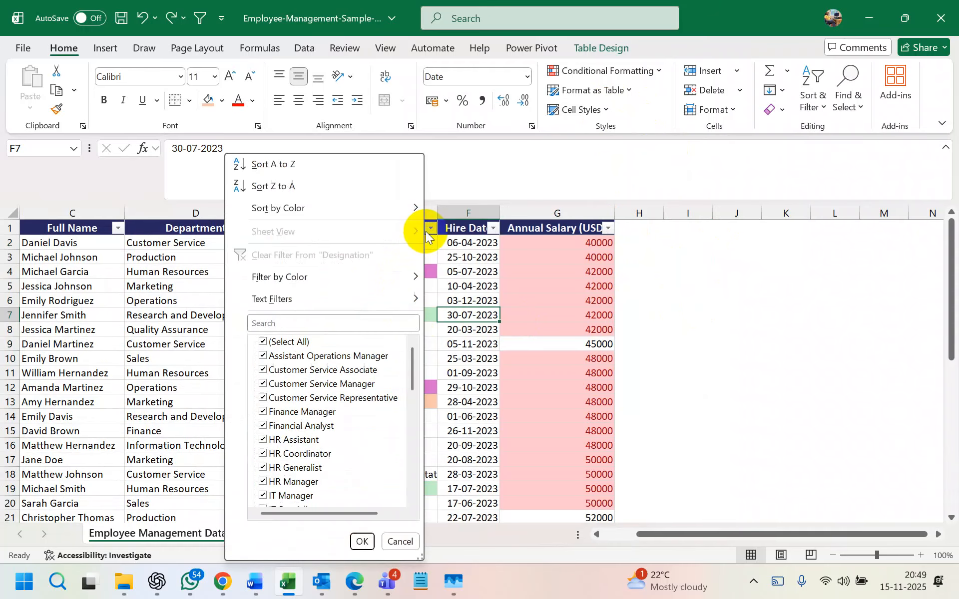
click(311, 322)
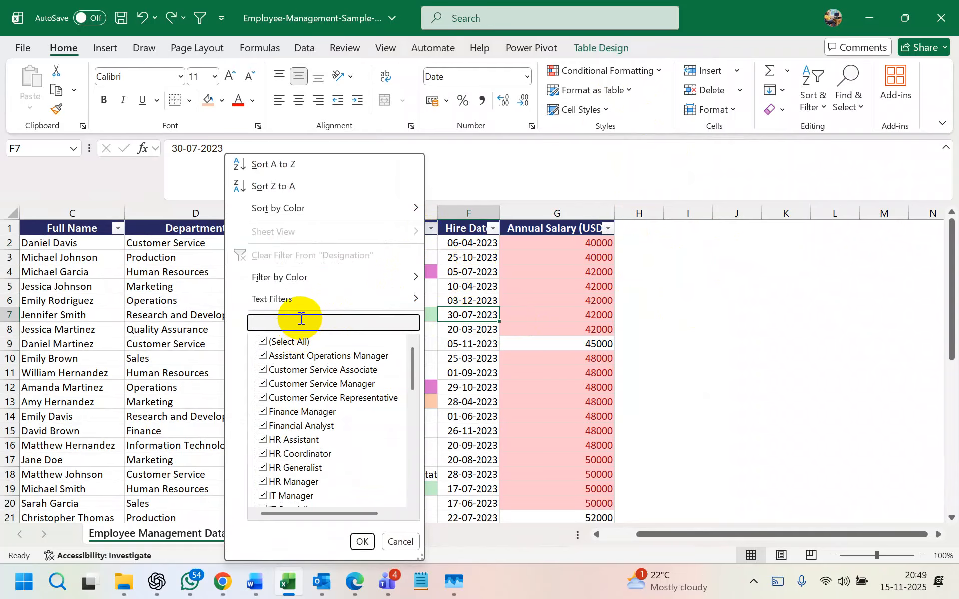
text(assiat)
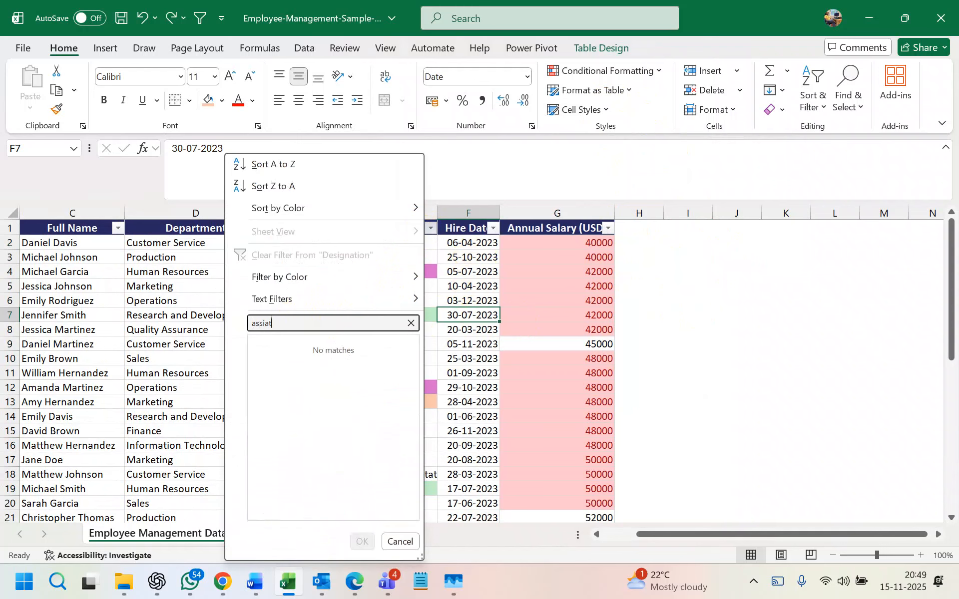
key(BackSpace)
text(stan)
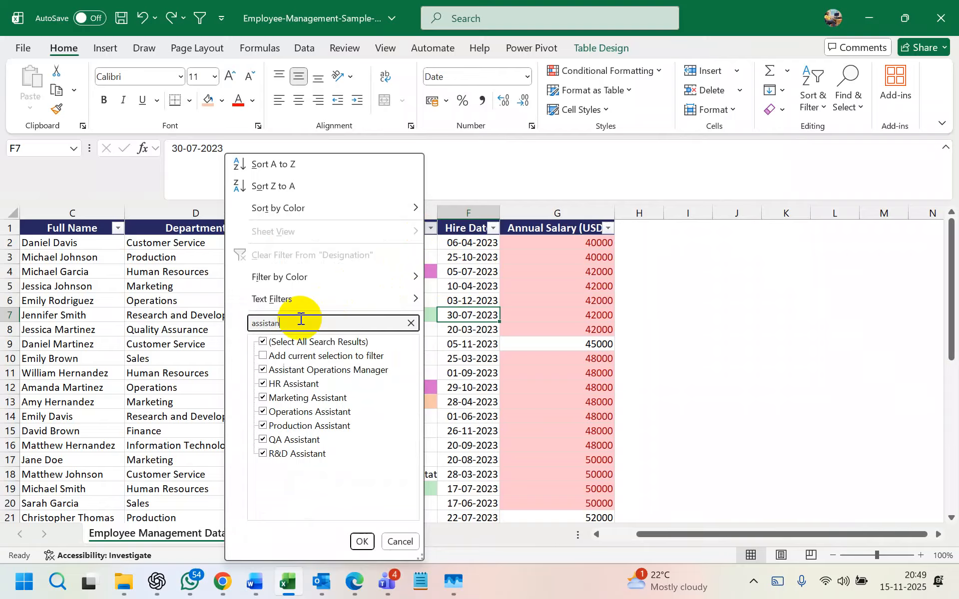
text(t)
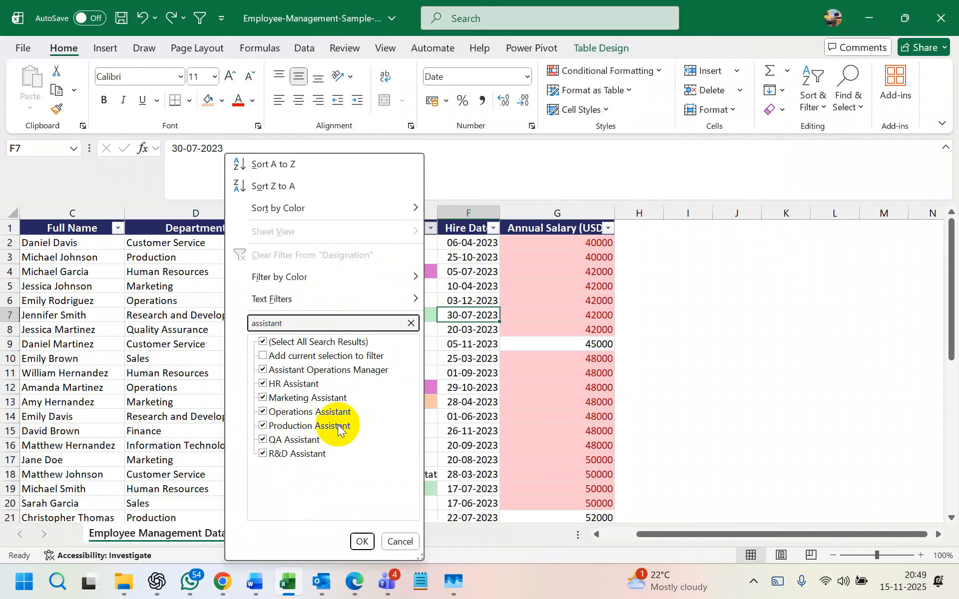
click(410, 323)
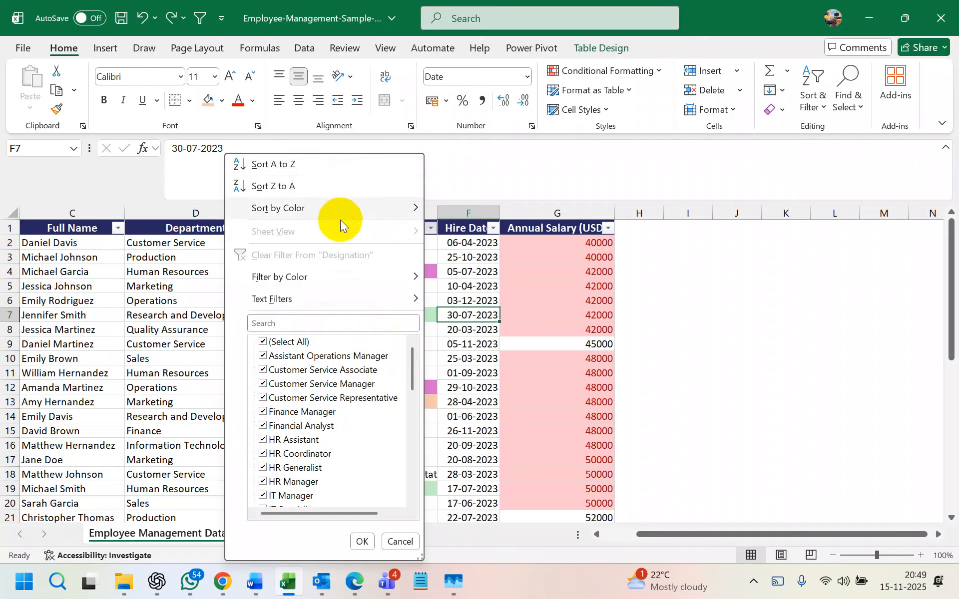
- Sort Designation by the pink fill, then try Z to A and A to Z sorts
mouse_move(354, 217)
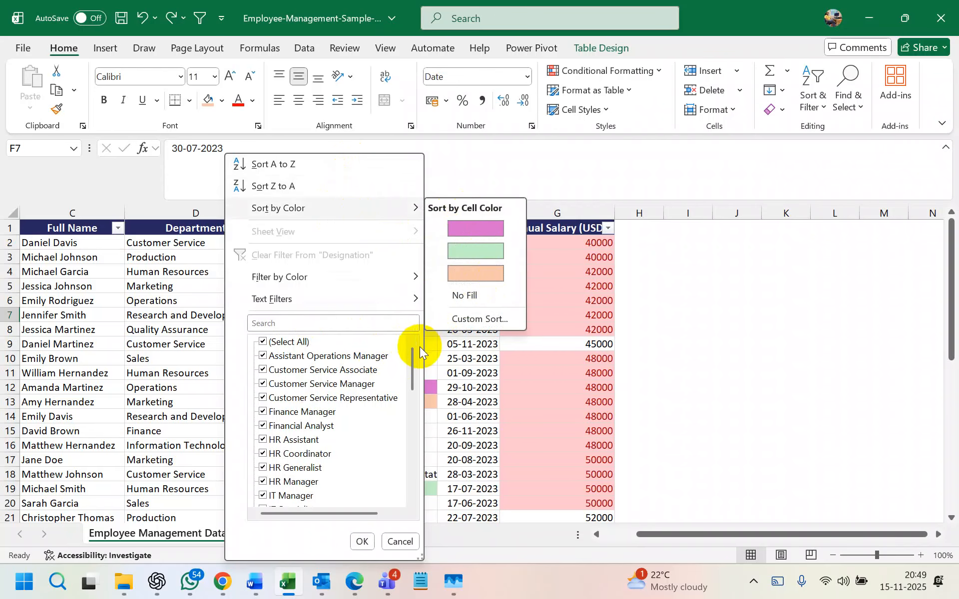
mouse_move(394, 295)
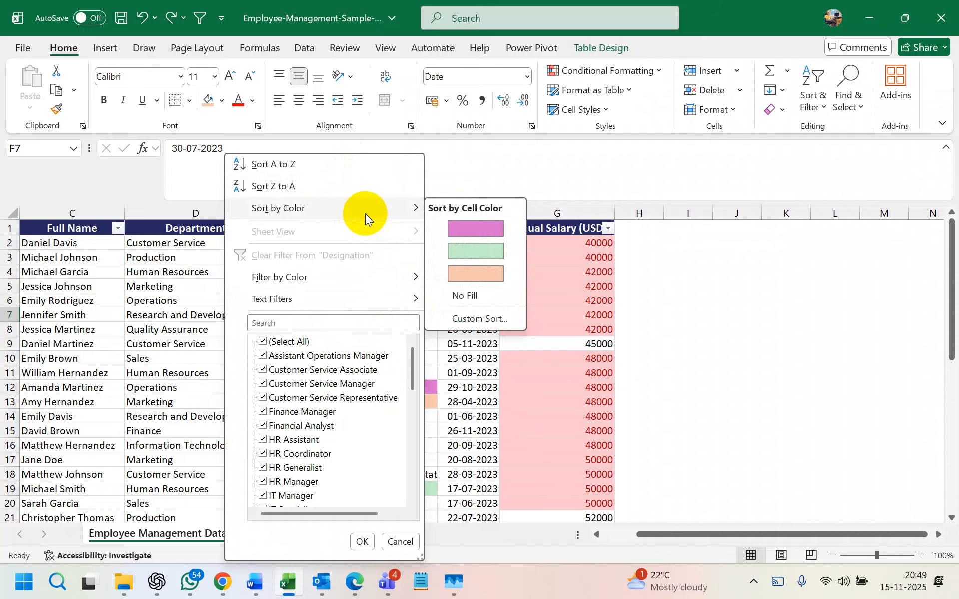
click(467, 227)
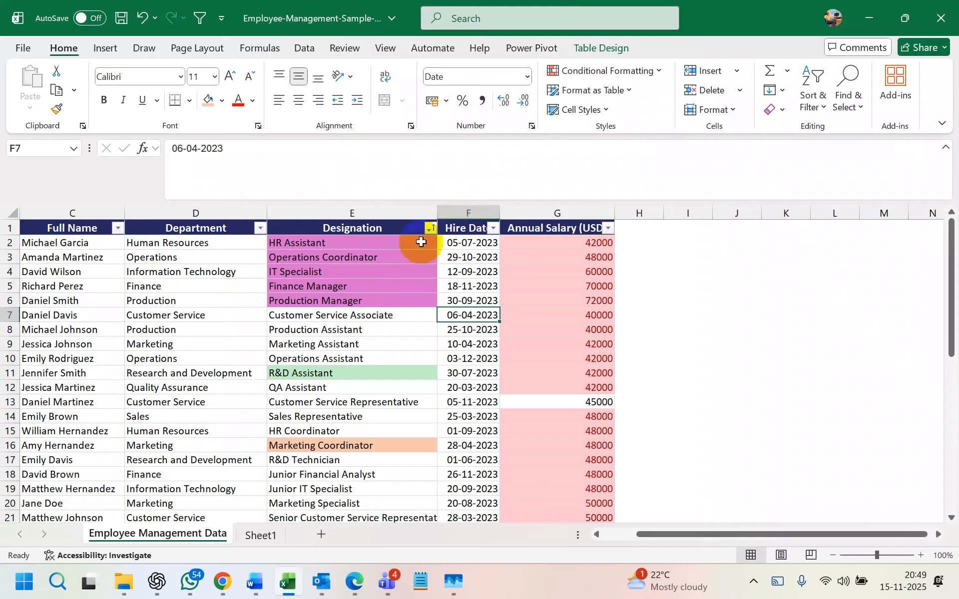
click(430, 227)
click(321, 187)
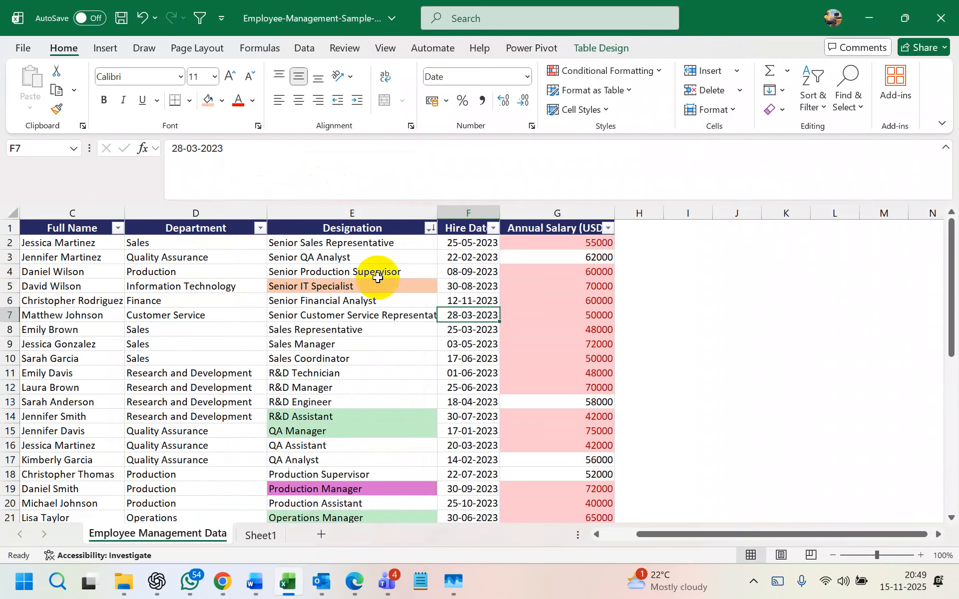
click(430, 229)
click(321, 164)
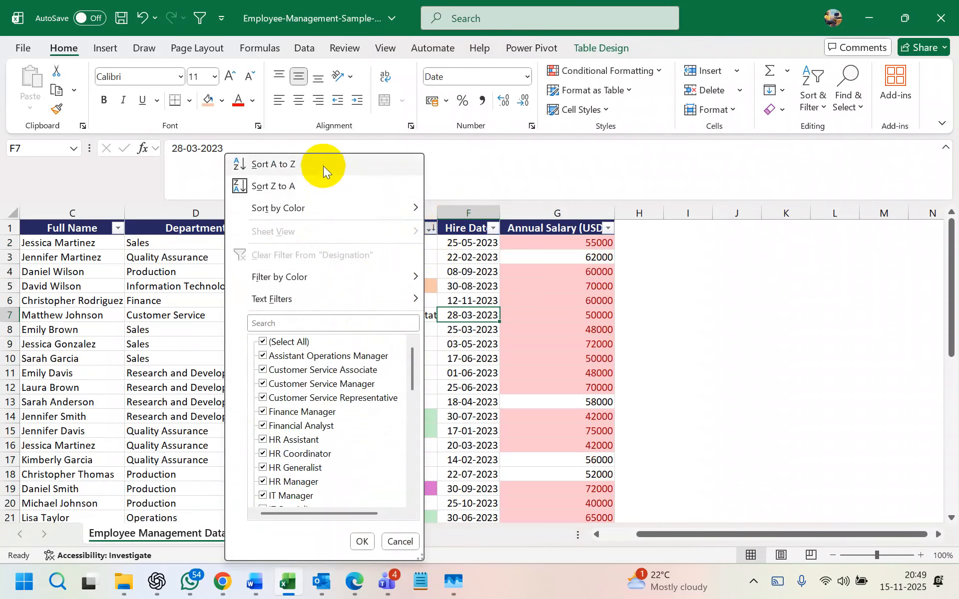
- Sort the table by the pink Designation fill again, bringing Finance Manager to the top
click(429, 230)
mouse_move(406, 209)
click(459, 256)
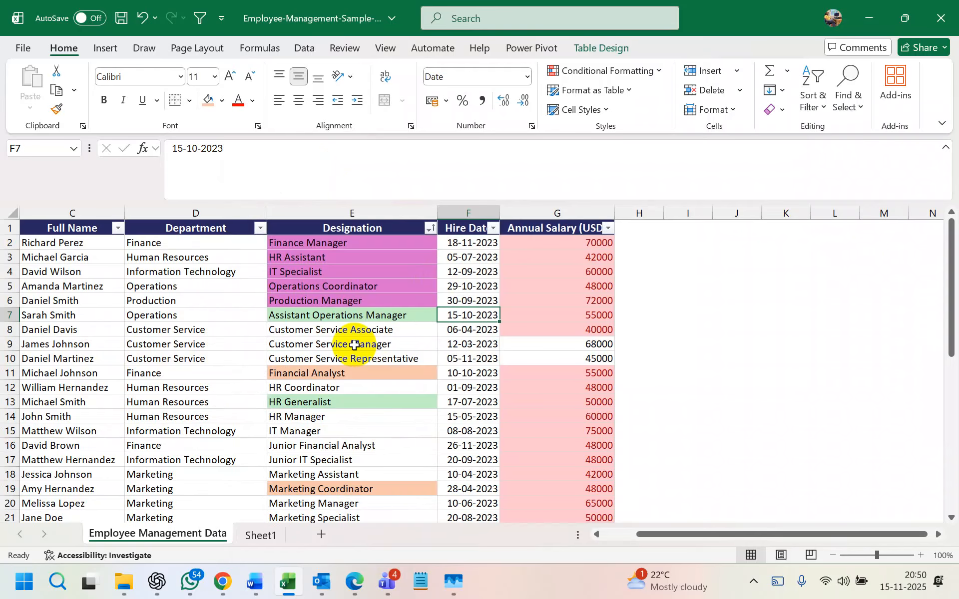
scroll(338, 327, down, 6)
scroll(336, 327, up, 6)
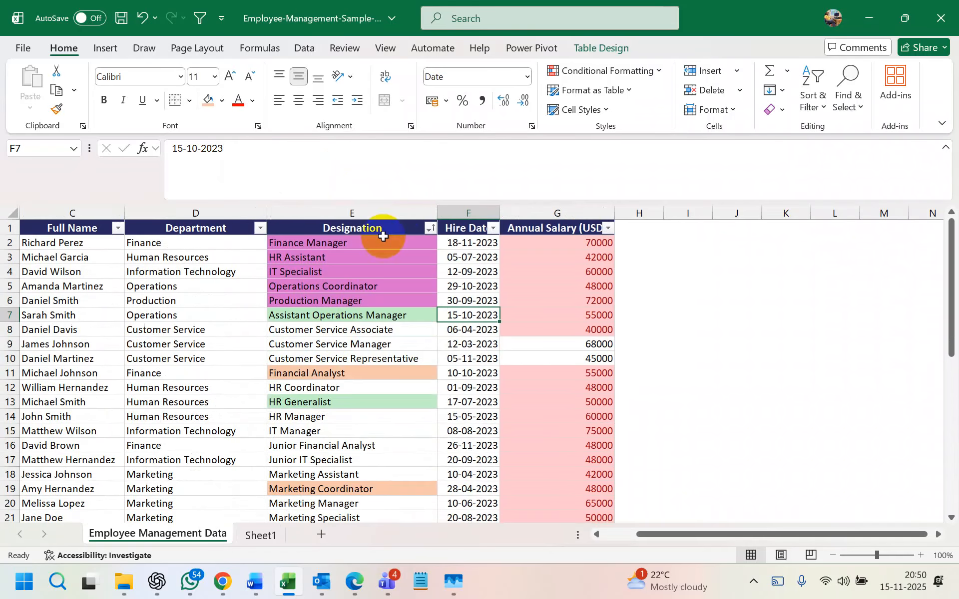
click(429, 239)
click(429, 228)
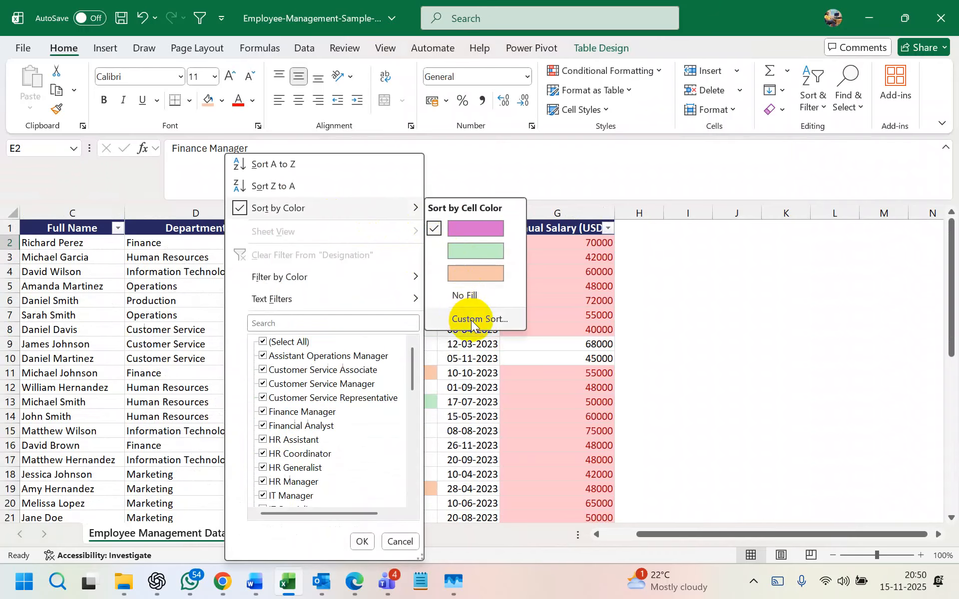
- Close the Designation filter menu and select the Customer Service and F5 hire date cells
click(485, 362)
click(347, 330)
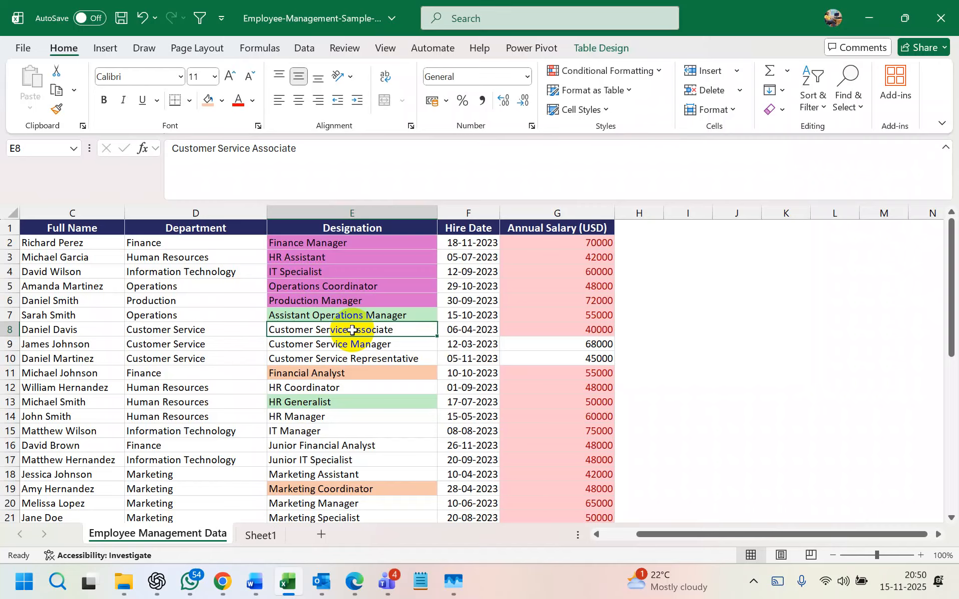
click(433, 358)
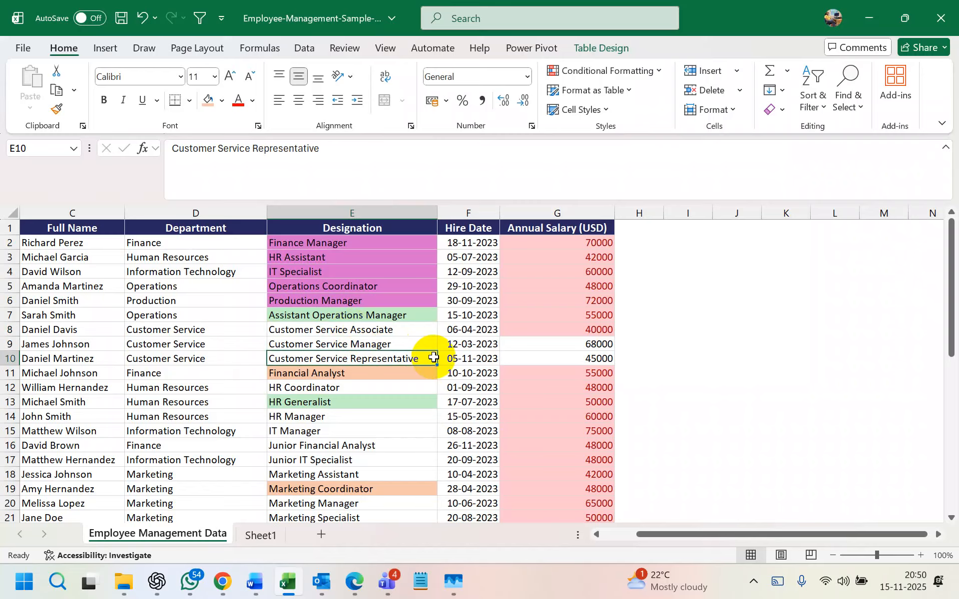
click(463, 285)
key(Caps_Lock)
key(Caps_Lock)
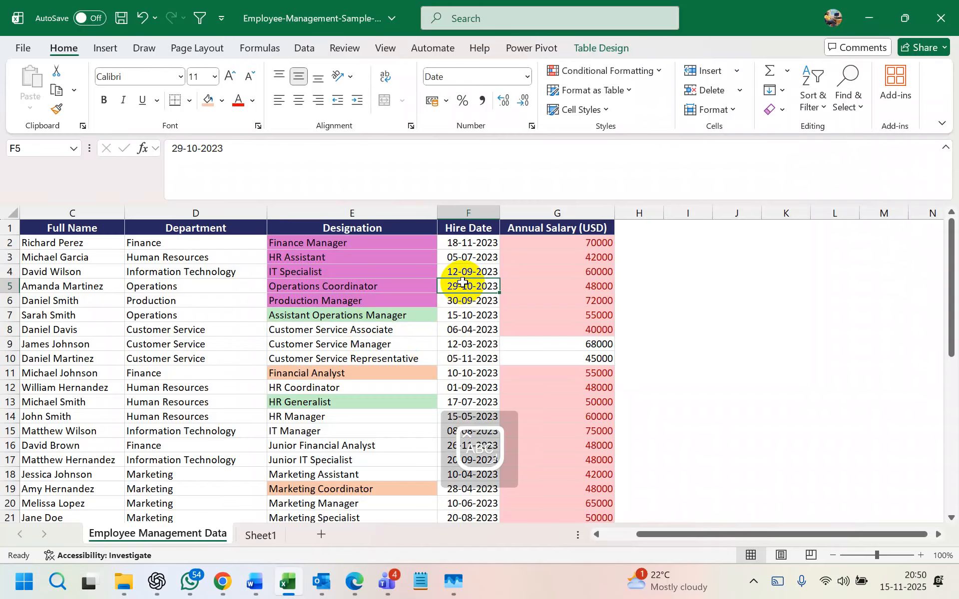
- Toggle the header filters, untick 2023 in the Hire Date filter, then cancel without filtering
key(ctrl+shift+l)
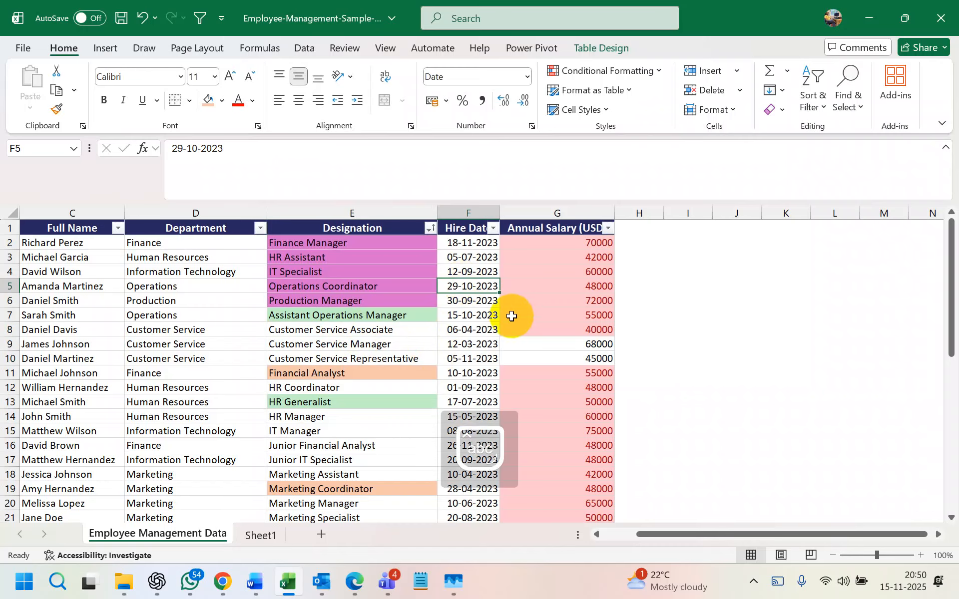
click(493, 228)
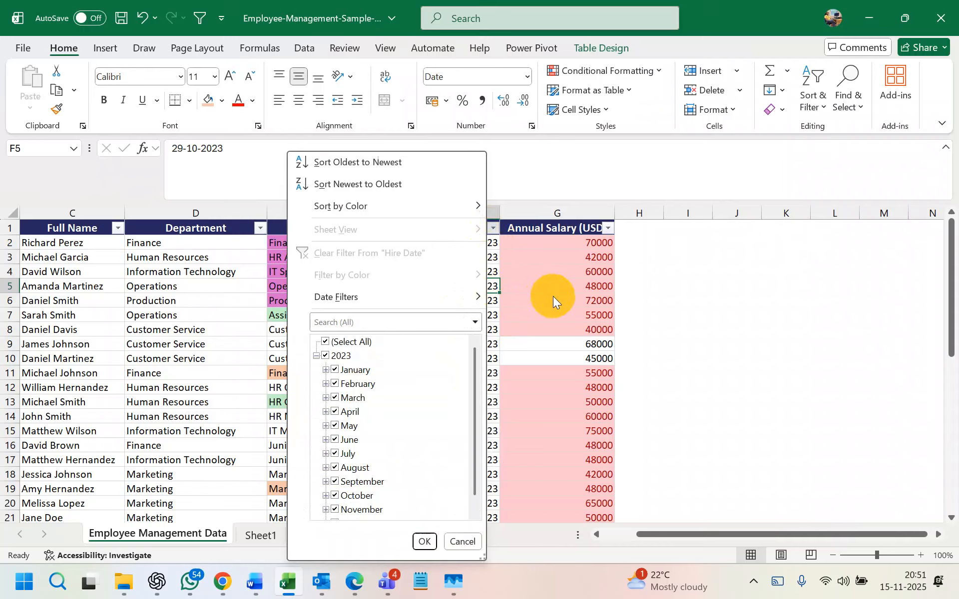
click(324, 355)
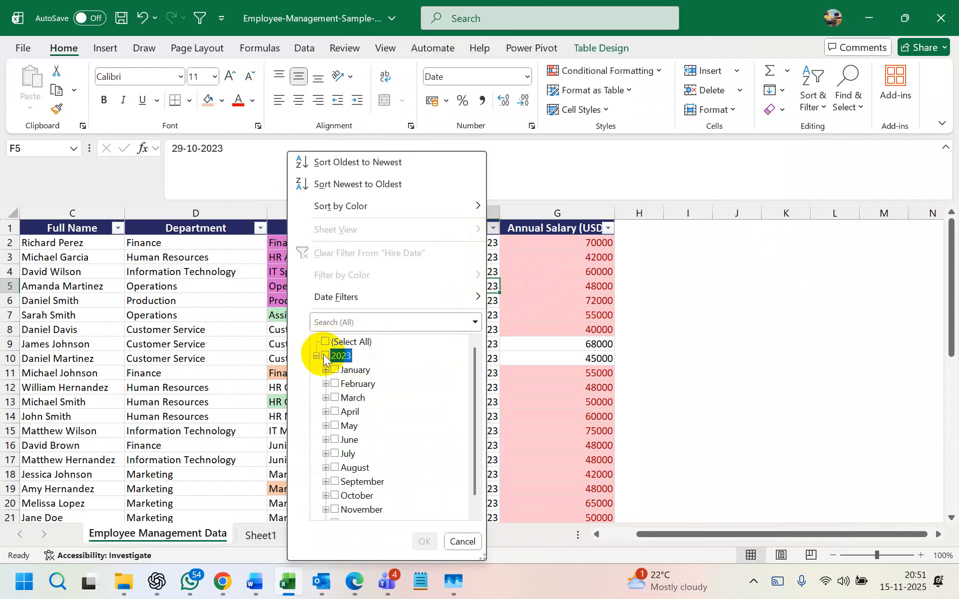
click(661, 358)
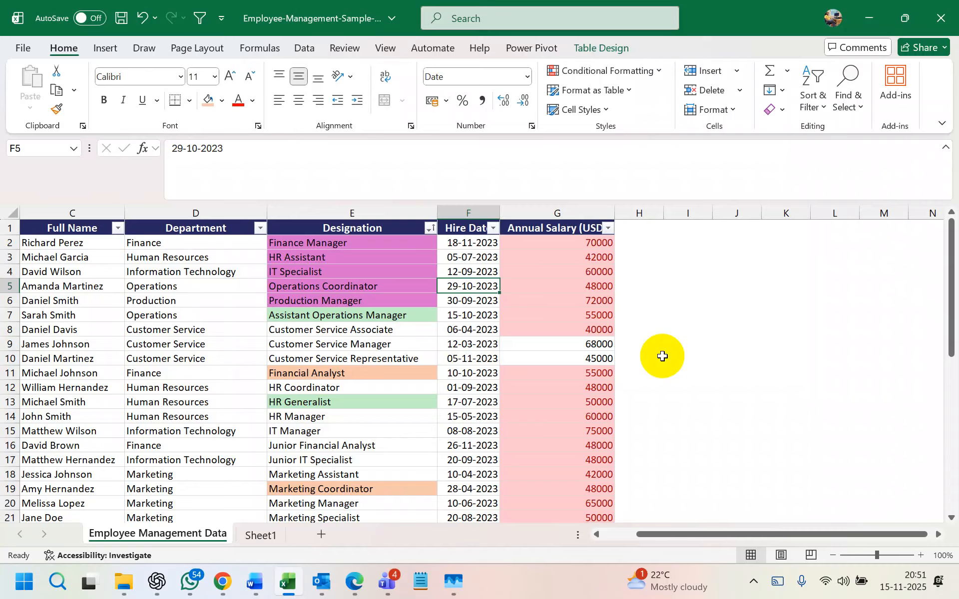
- Open and close the Hire Date filter menu several times without filtering
click(487, 257)
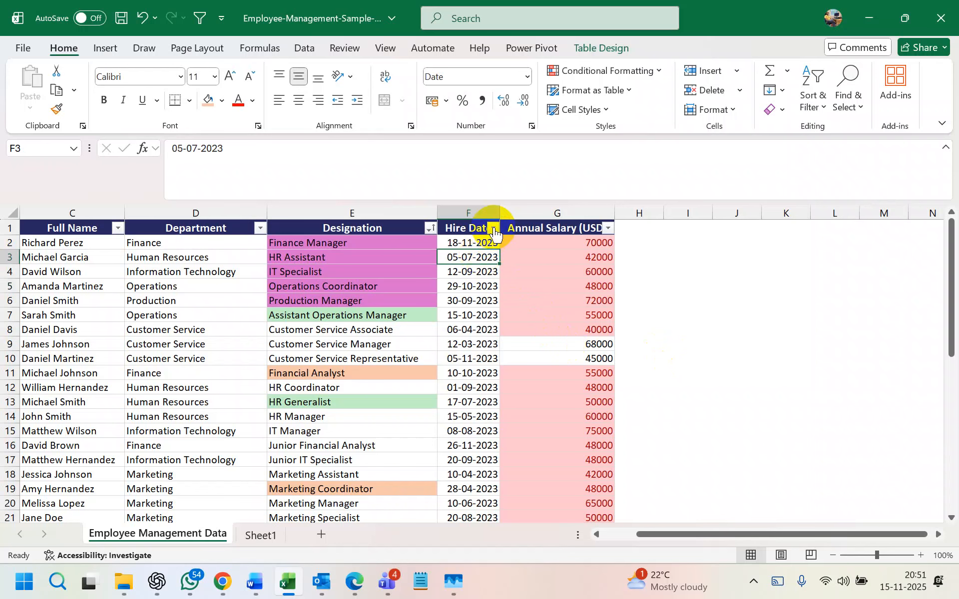
click(493, 228)
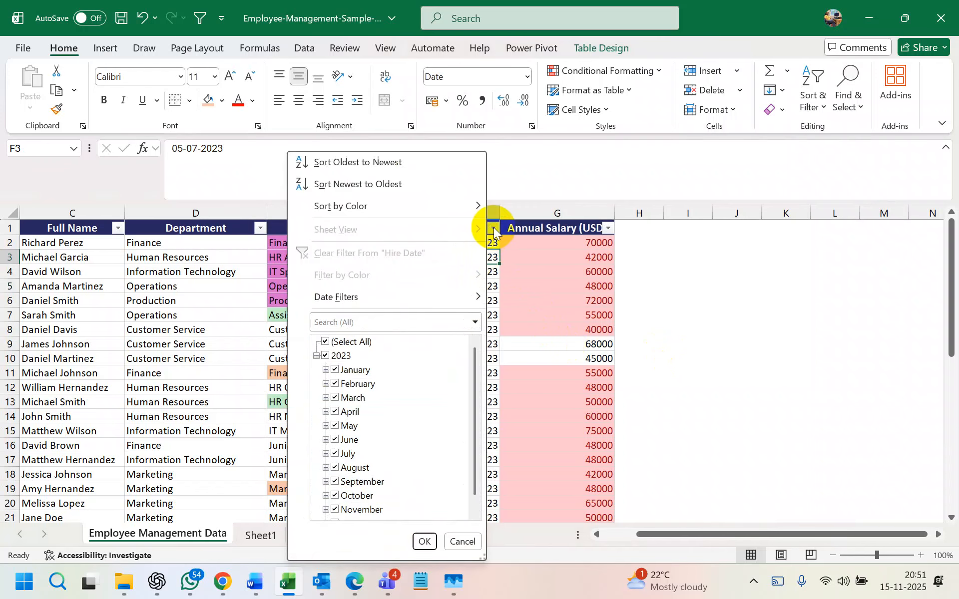
mouse_move(461, 297)
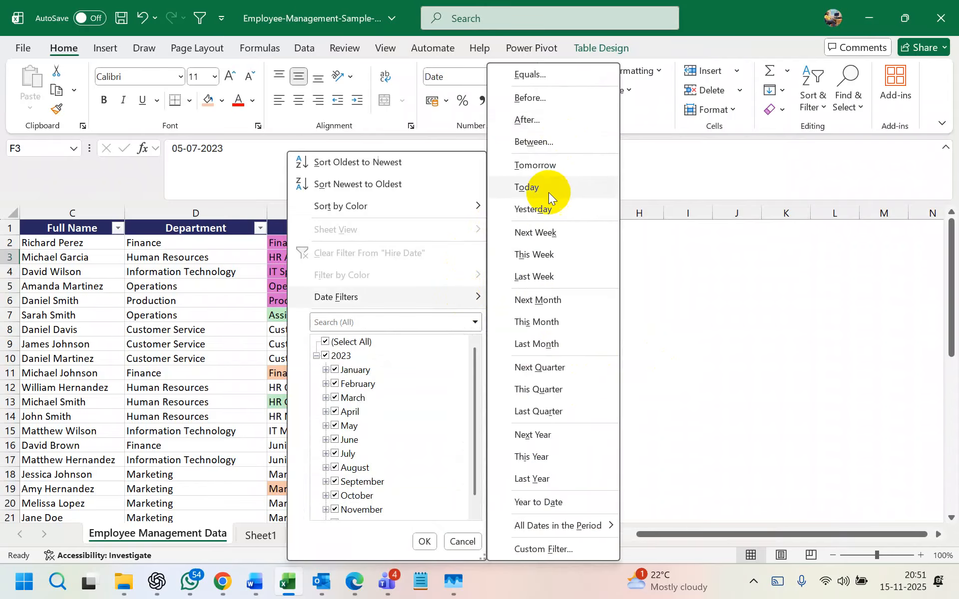
click(639, 270)
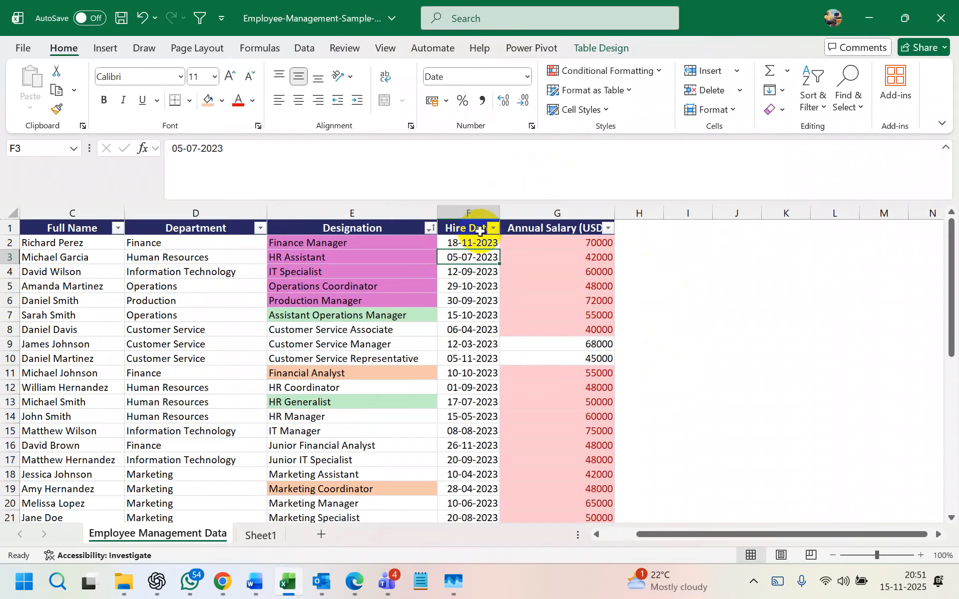
click(493, 229)
click(534, 268)
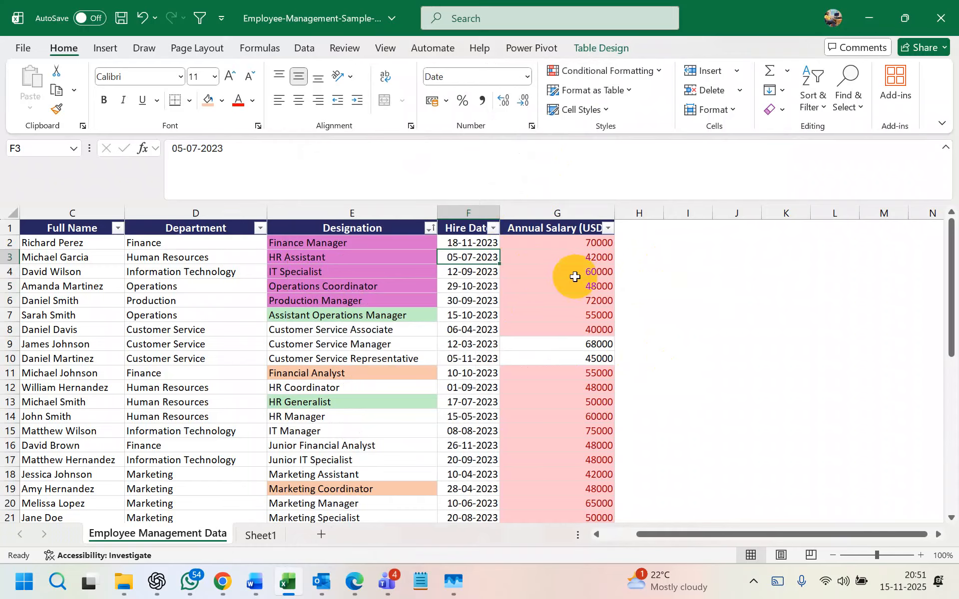
click(493, 229)
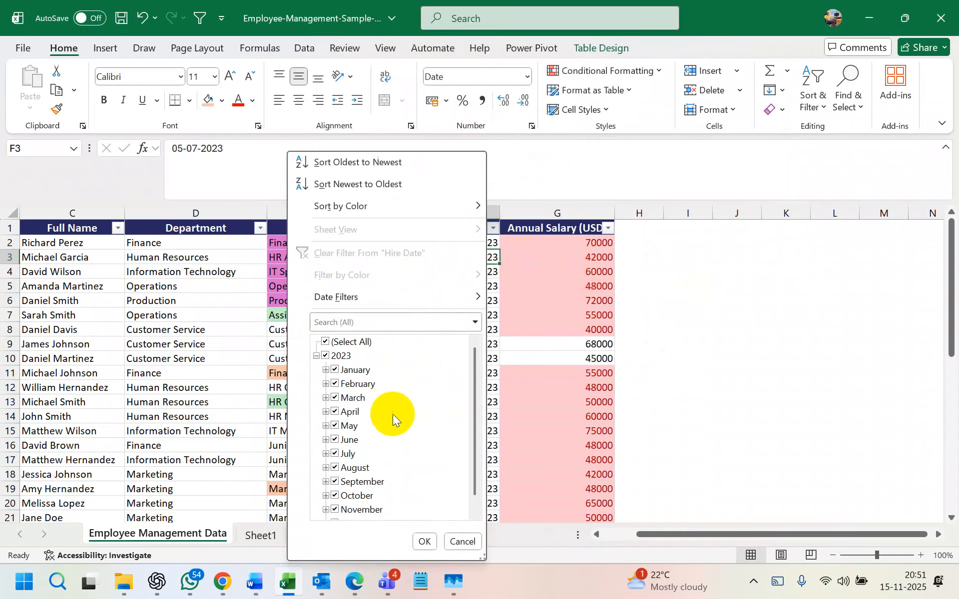
click(447, 541)
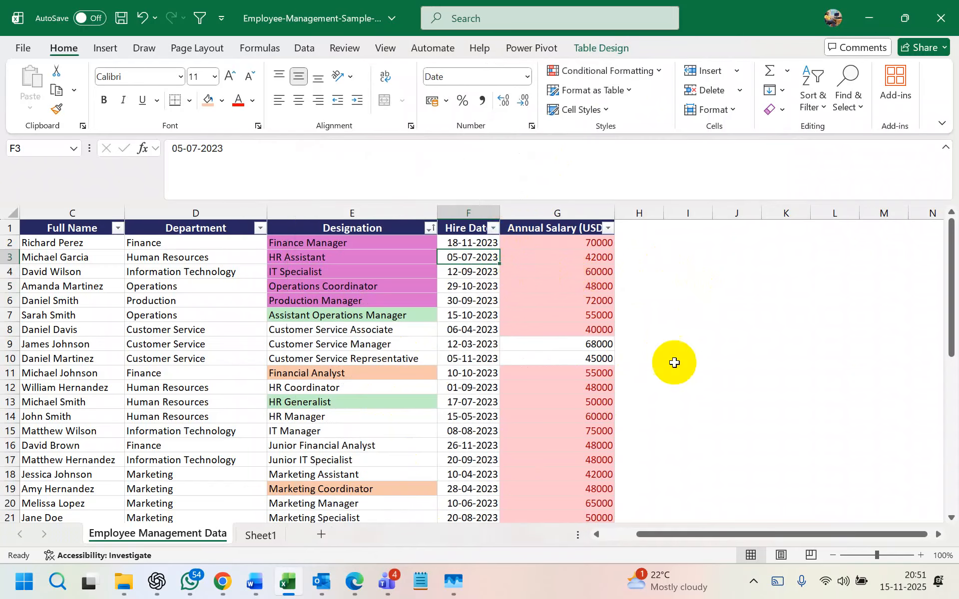
- Filter Hire Date to last week's hires, then undo that filter
click(493, 228)
mouse_move(458, 295)
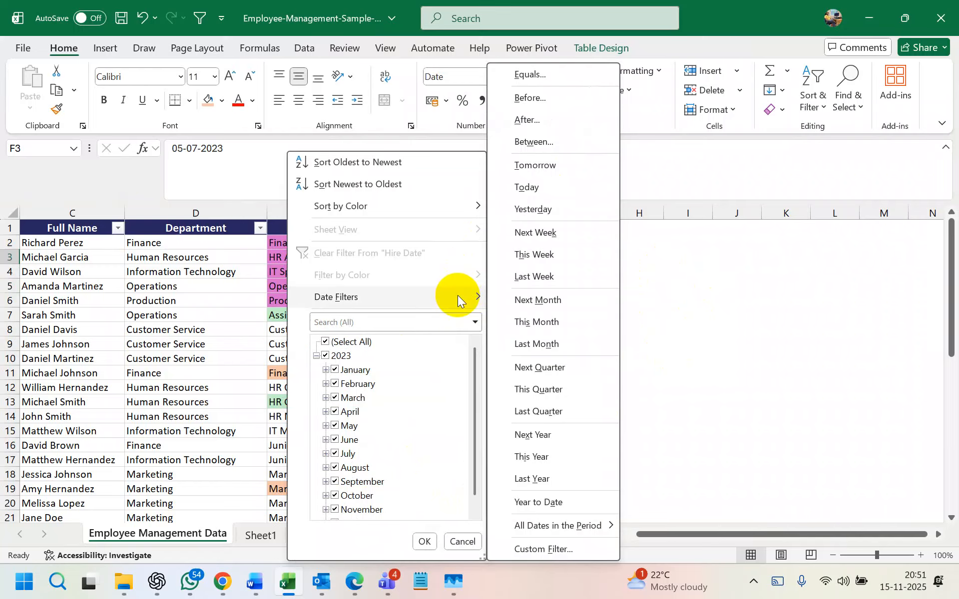
click(544, 280)
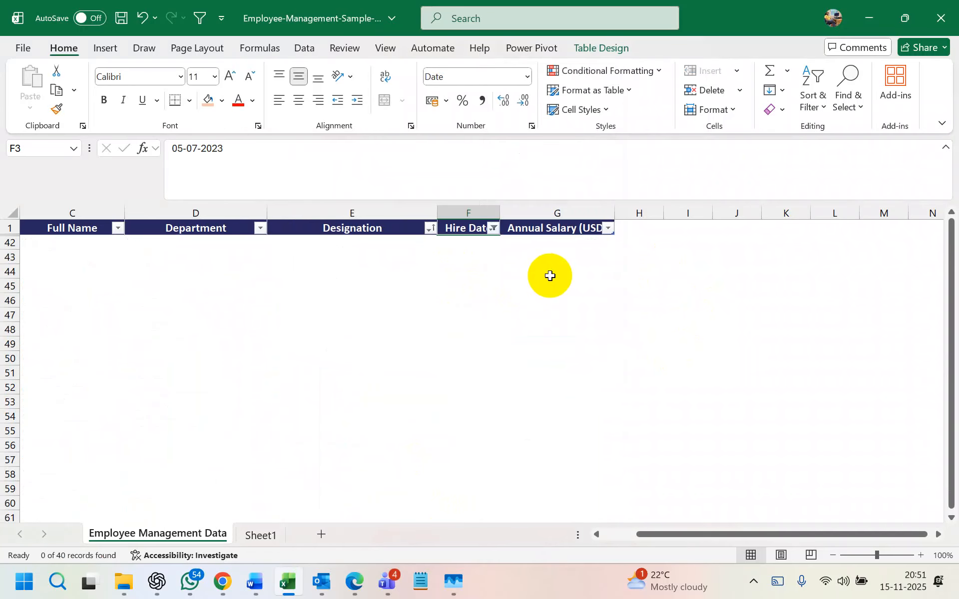
key(ctrl+z)
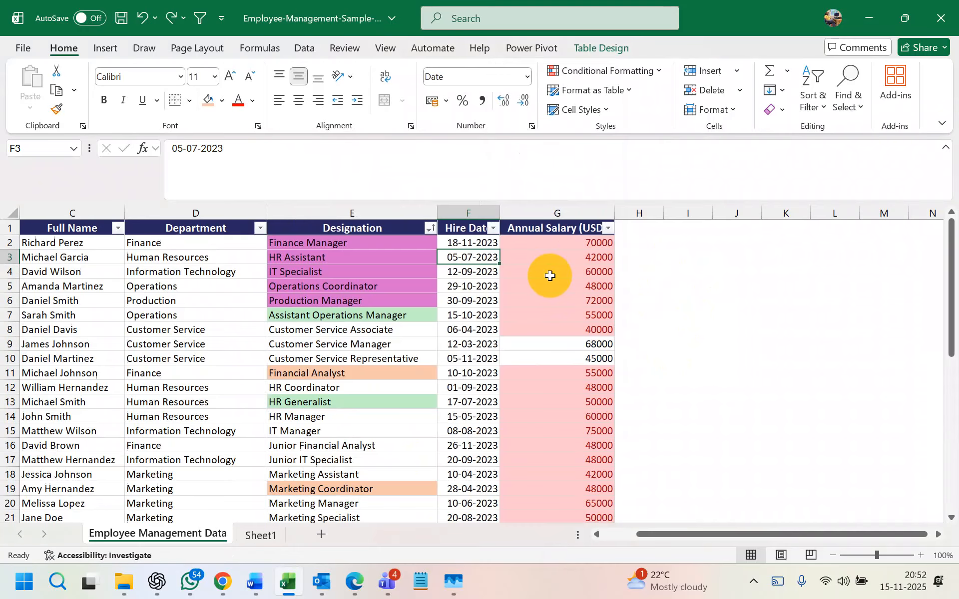
- Try an Equals date filter and cancel it, then start a Before filter on Hire Date
click(494, 228)
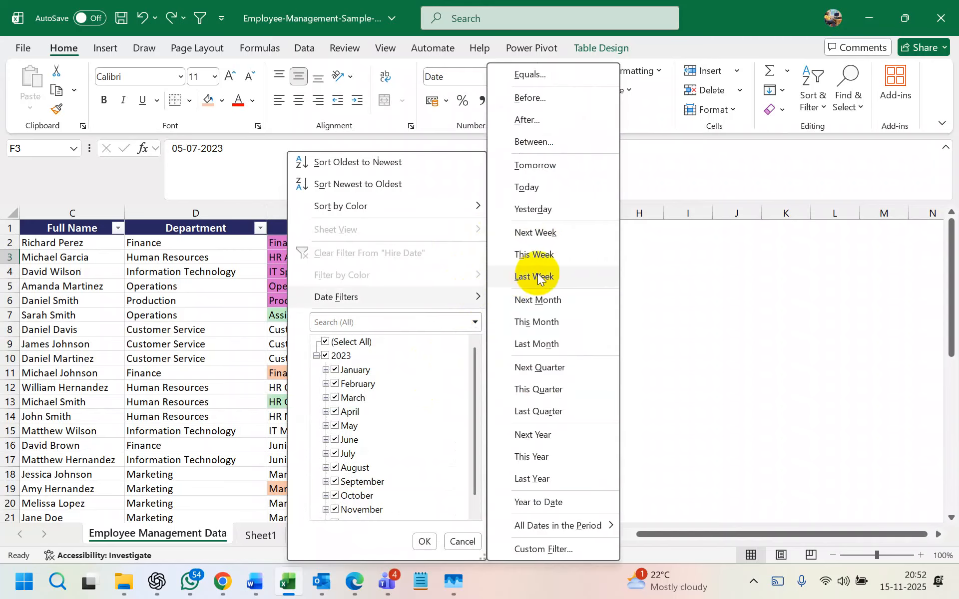
click(553, 73)
click(690, 156)
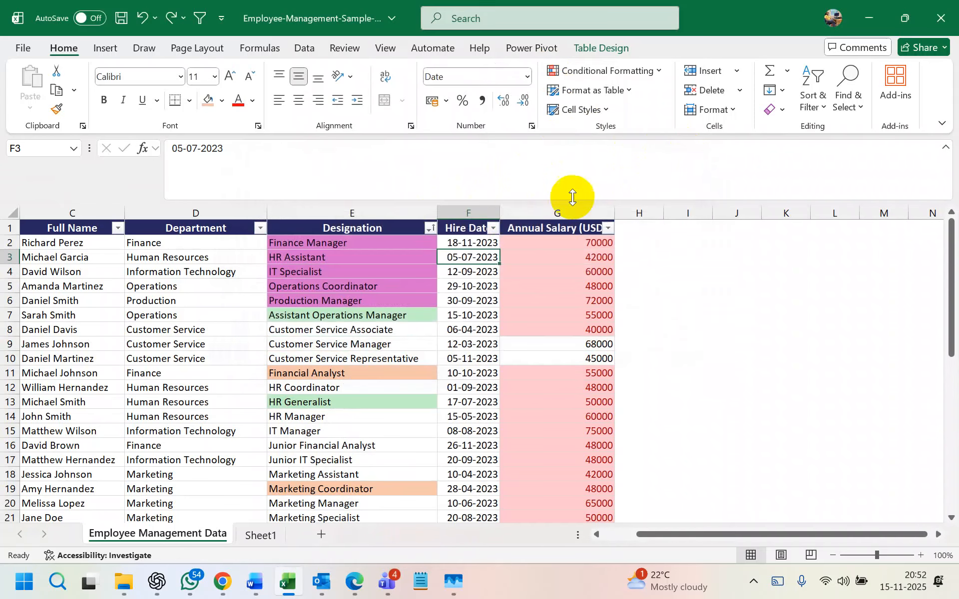
click(493, 228)
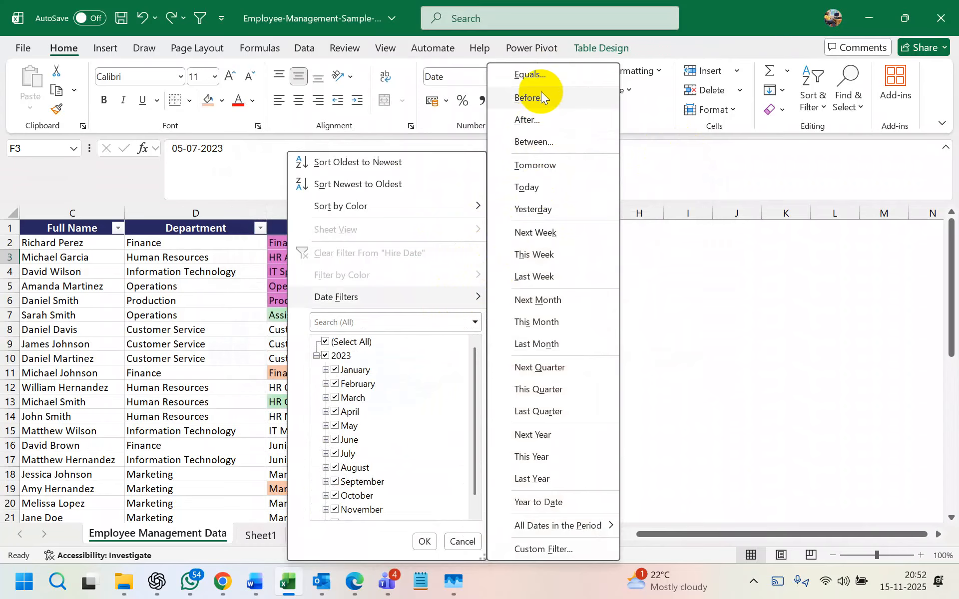
click(774, 269)
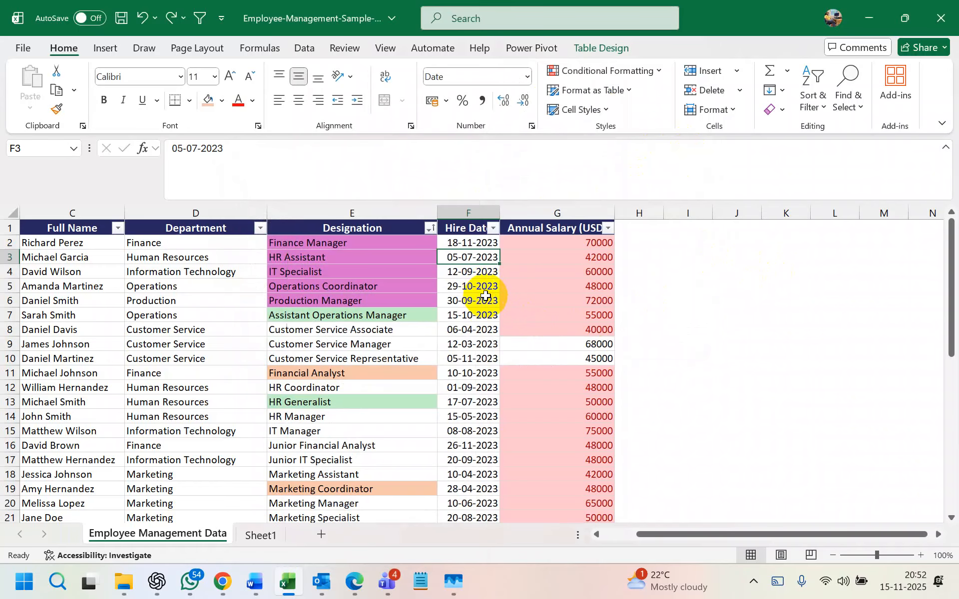
click(492, 229)
mouse_move(436, 295)
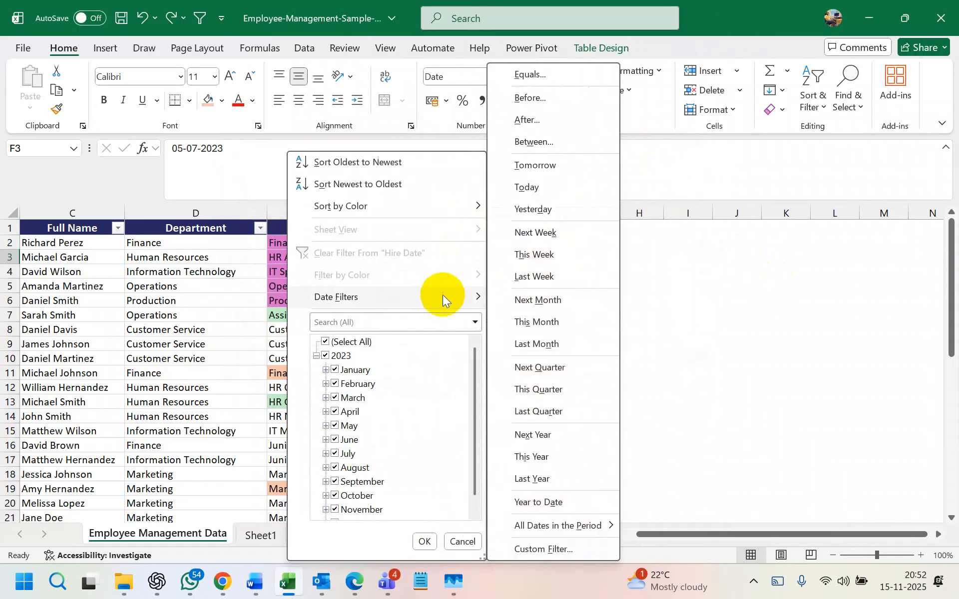
click(554, 106)
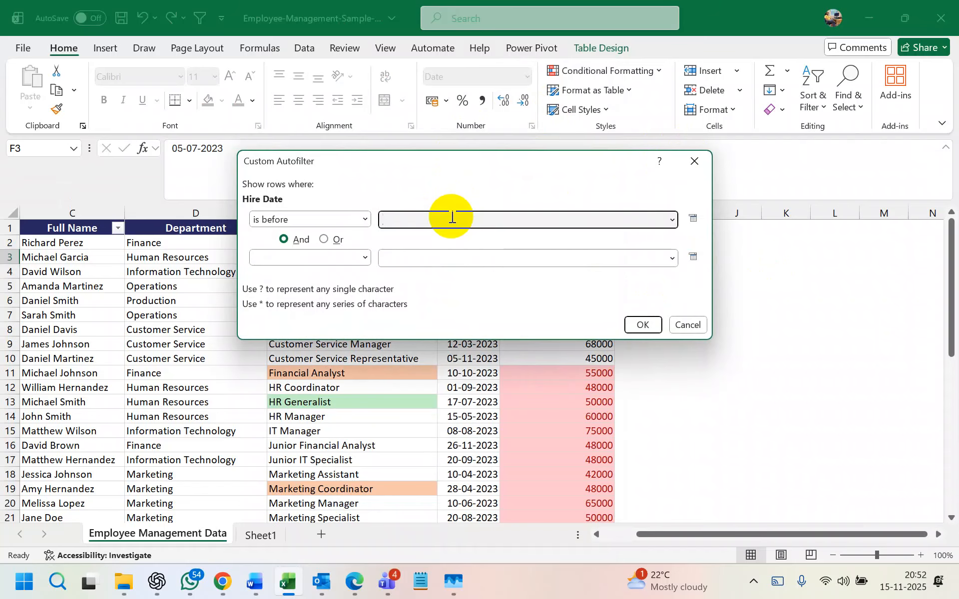
- Filter Hire Date before 17-09-2023, review the 29 rows, then clear it
text(17-)
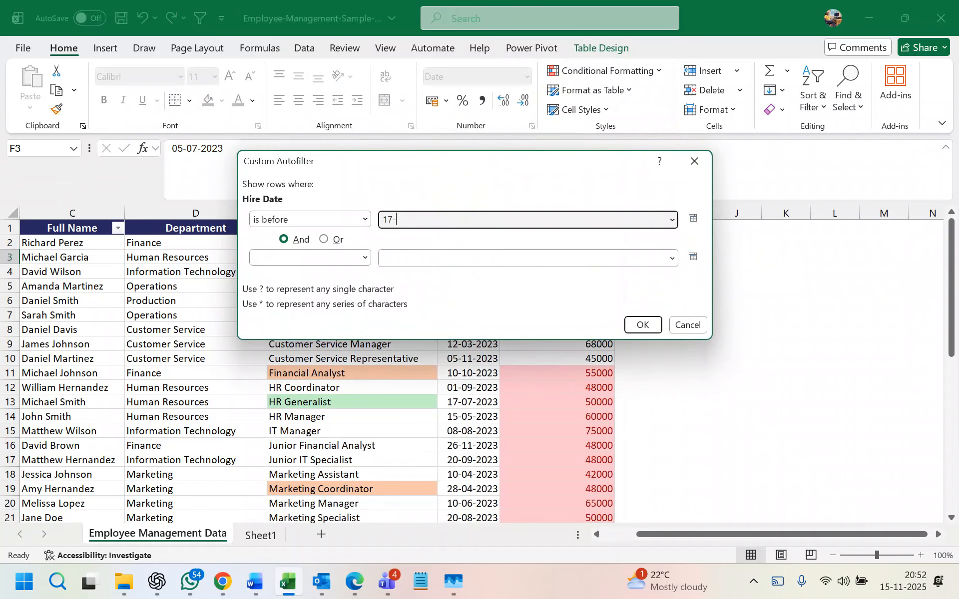
text(09-2023)
click(638, 320)
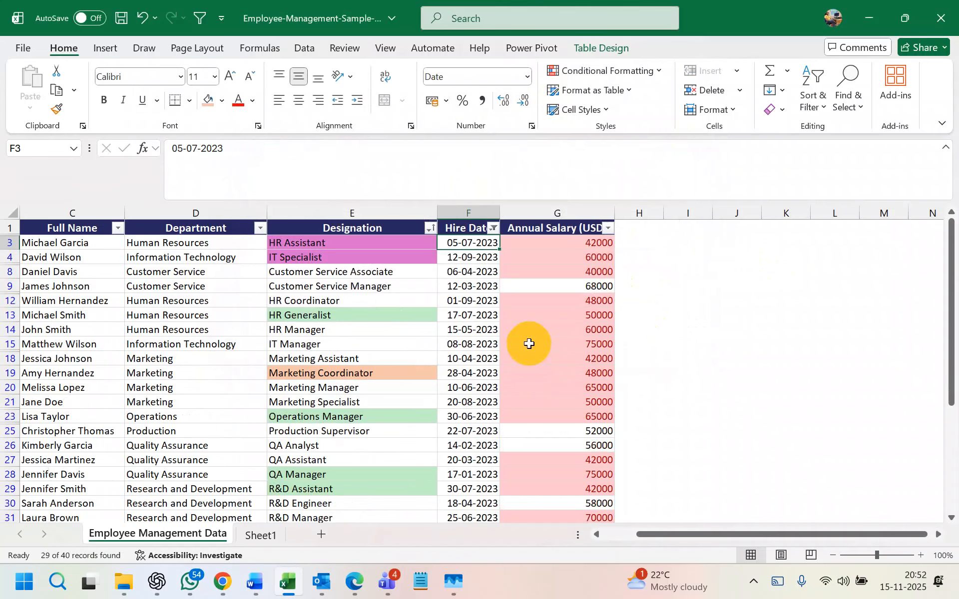
scroll(489, 312, down, 6)
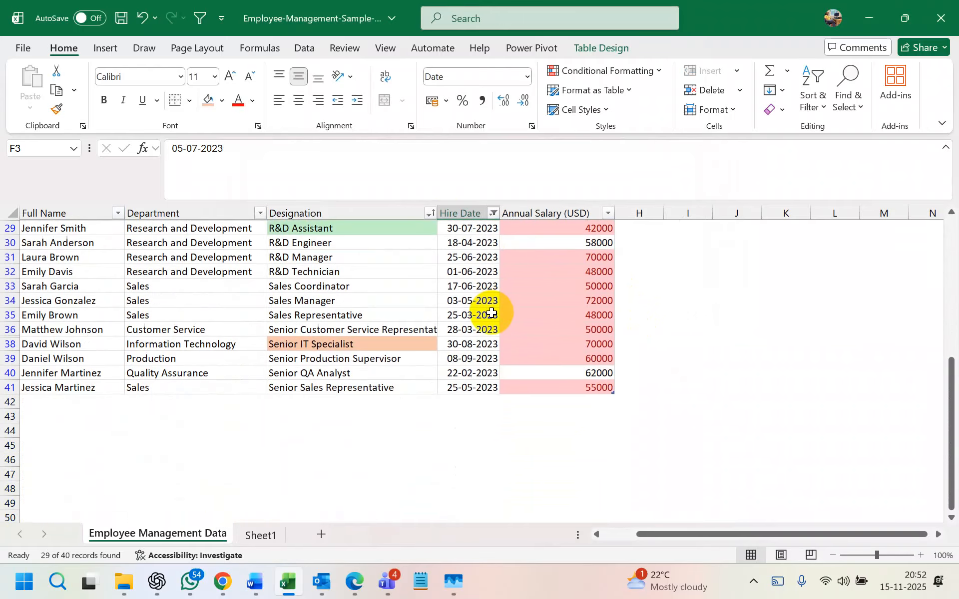
scroll(492, 313, up, 6)
click(493, 228)
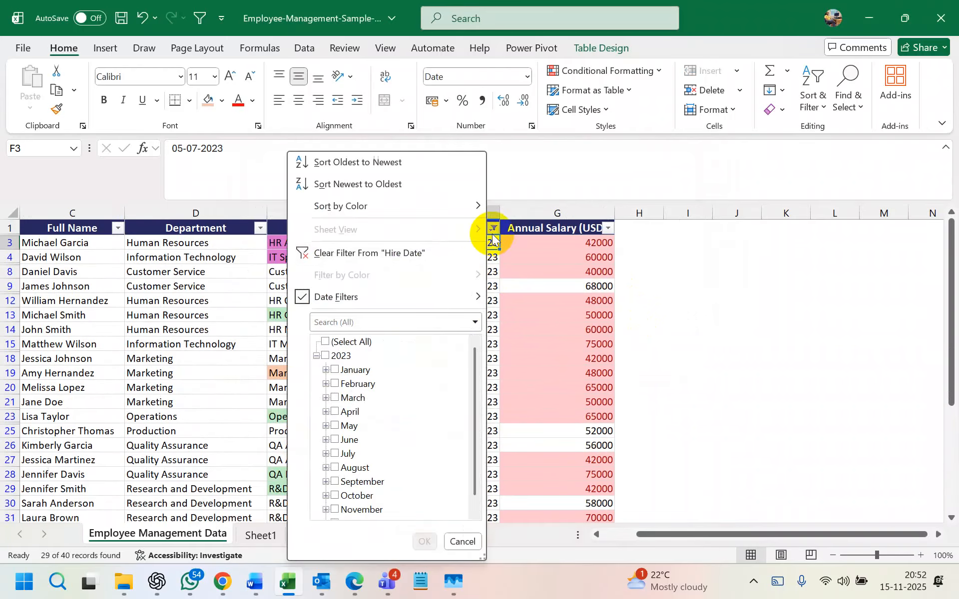
click(315, 253)
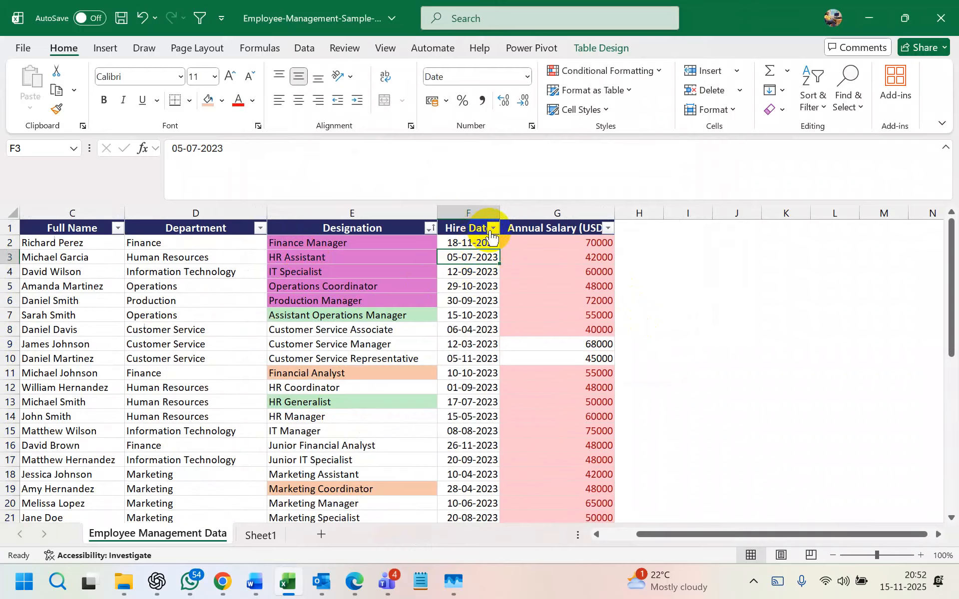
- Open a Between date filter on Hire Date and cancel it without filtering
click(493, 229)
mouse_move(448, 298)
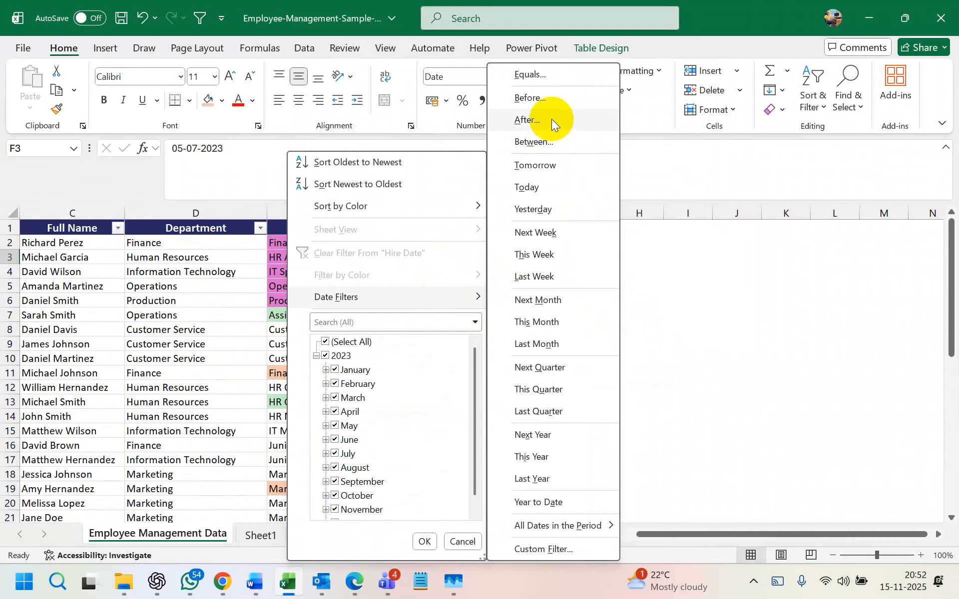
click(555, 141)
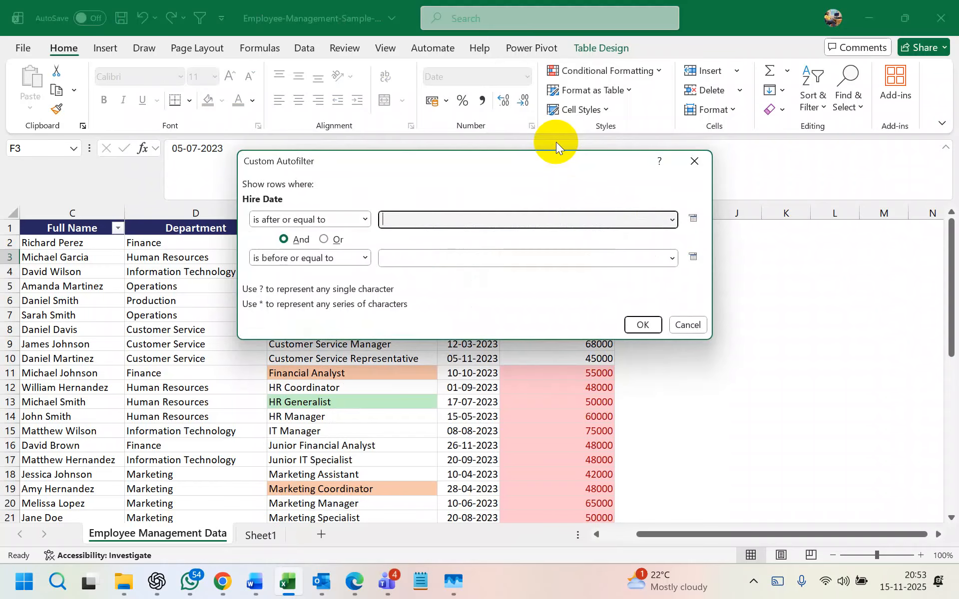
click(439, 220)
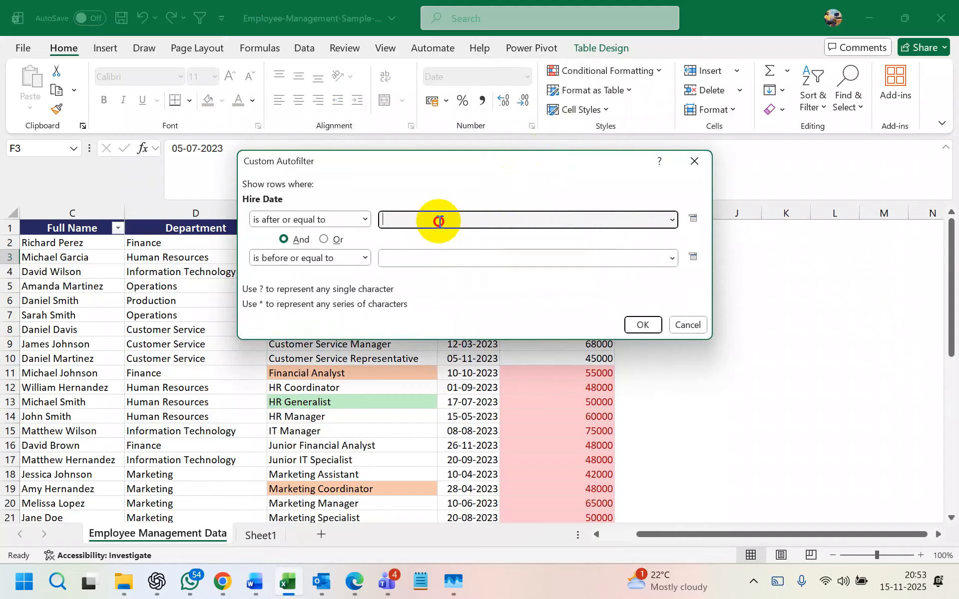
click(460, 259)
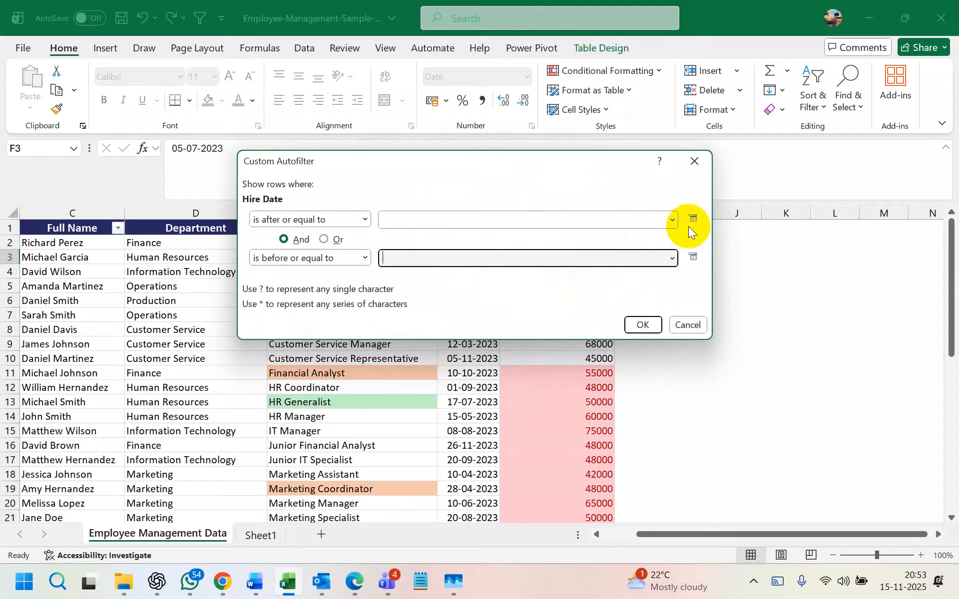
click(698, 163)
click(495, 227)
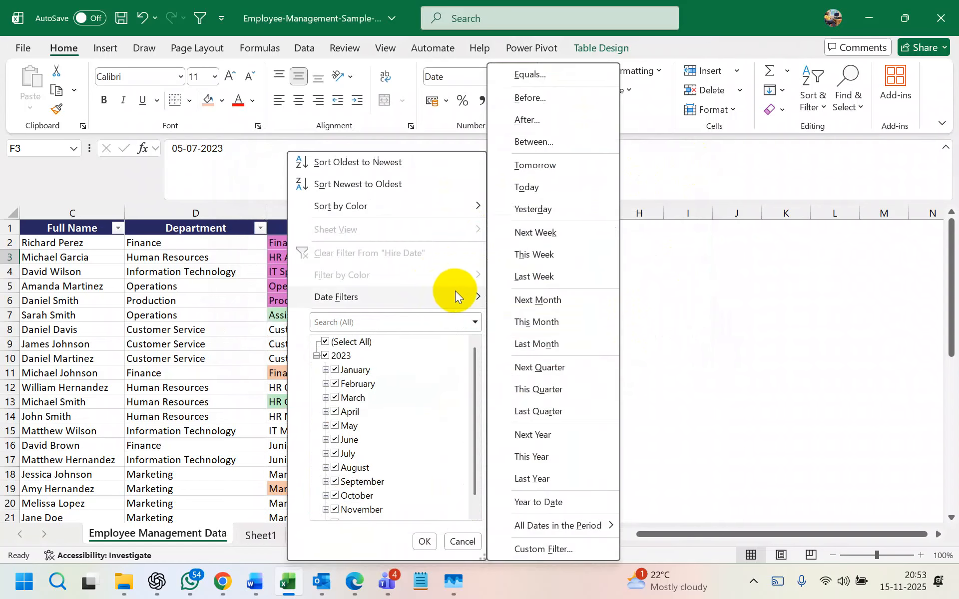
click(773, 254)
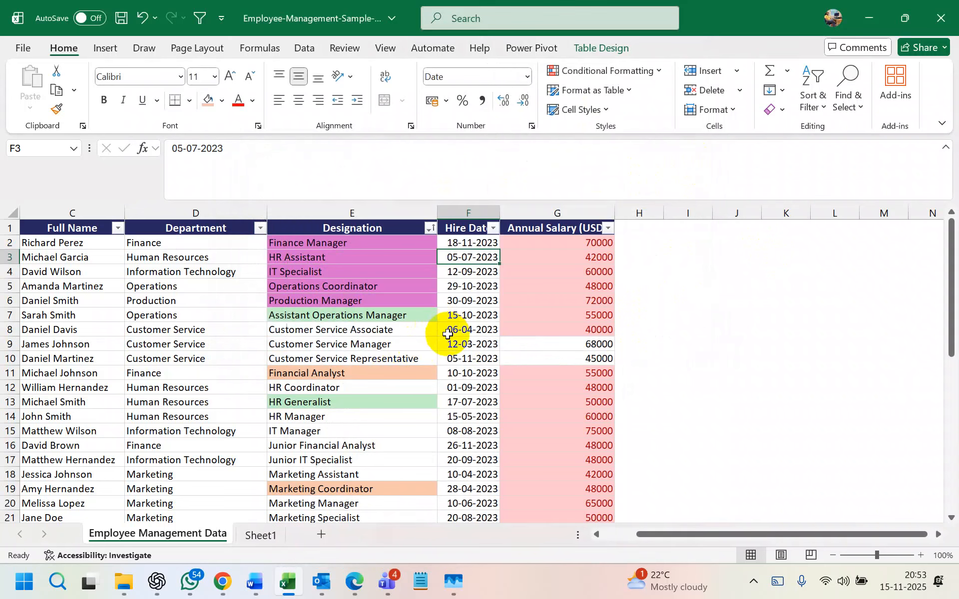
click(463, 316)
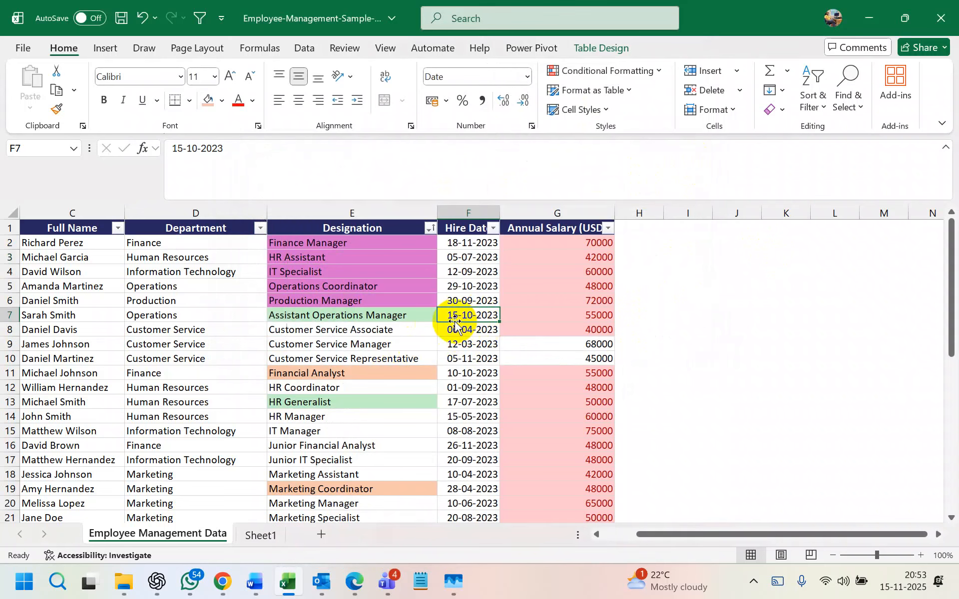
click(493, 228)
mouse_move(443, 293)
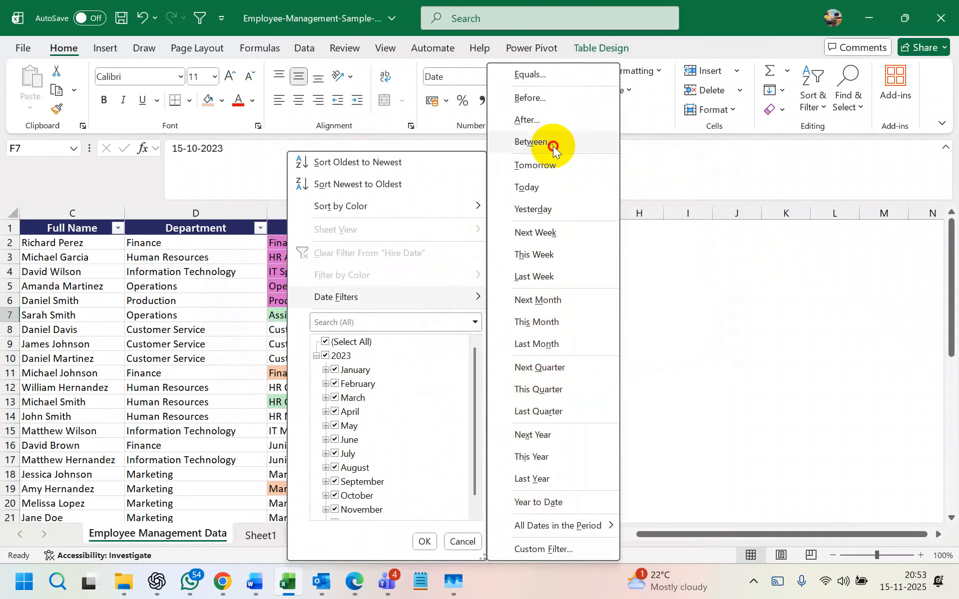
click(553, 145)
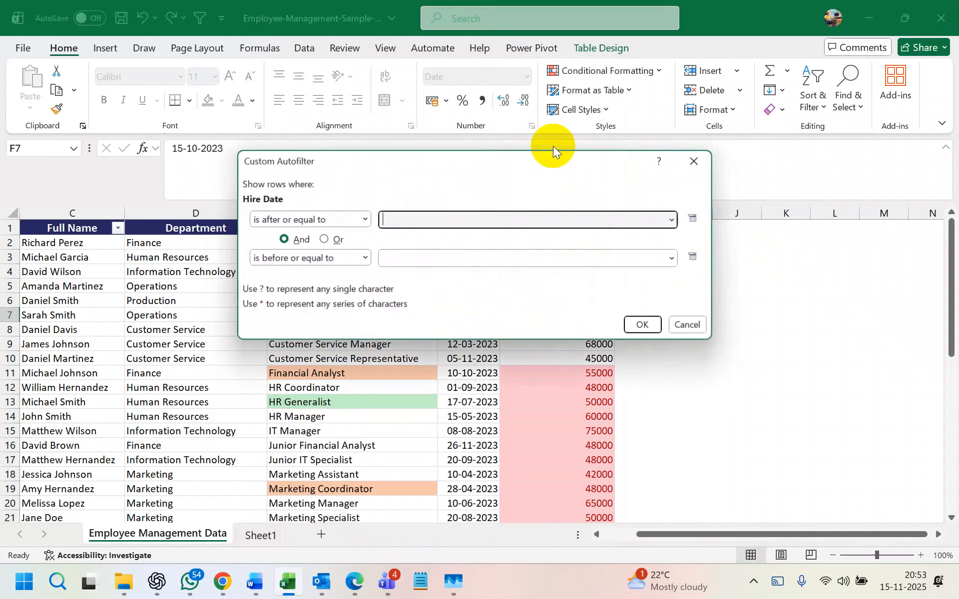
click(478, 220)
text(01-10-2023)
click(444, 251)
text(30)
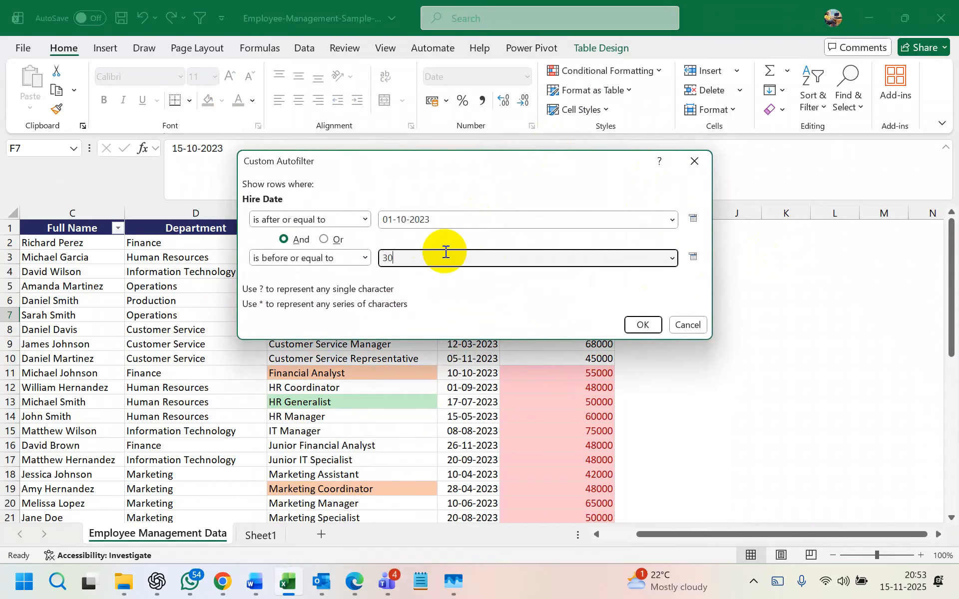
text(-10-2023)
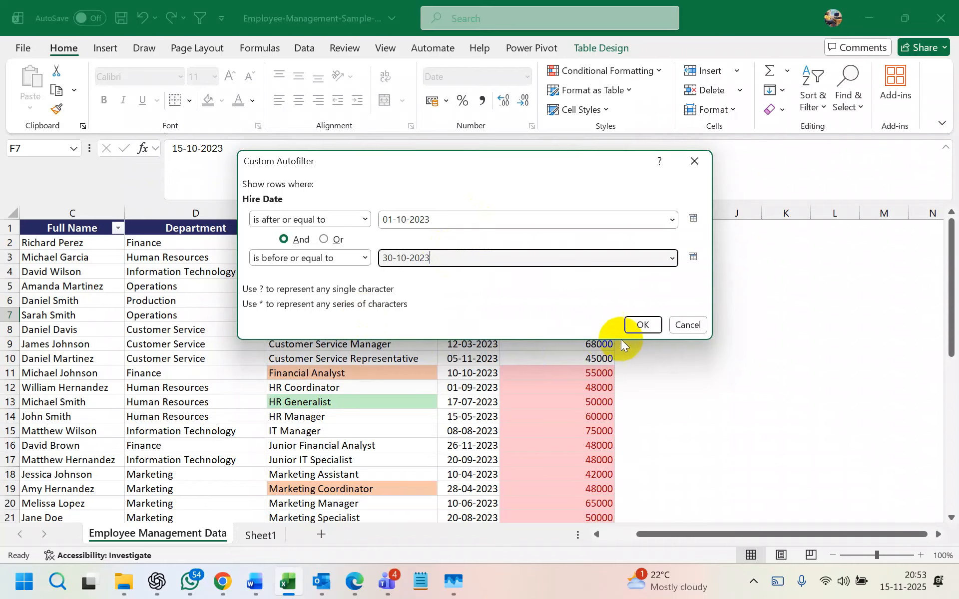
click(642, 324)
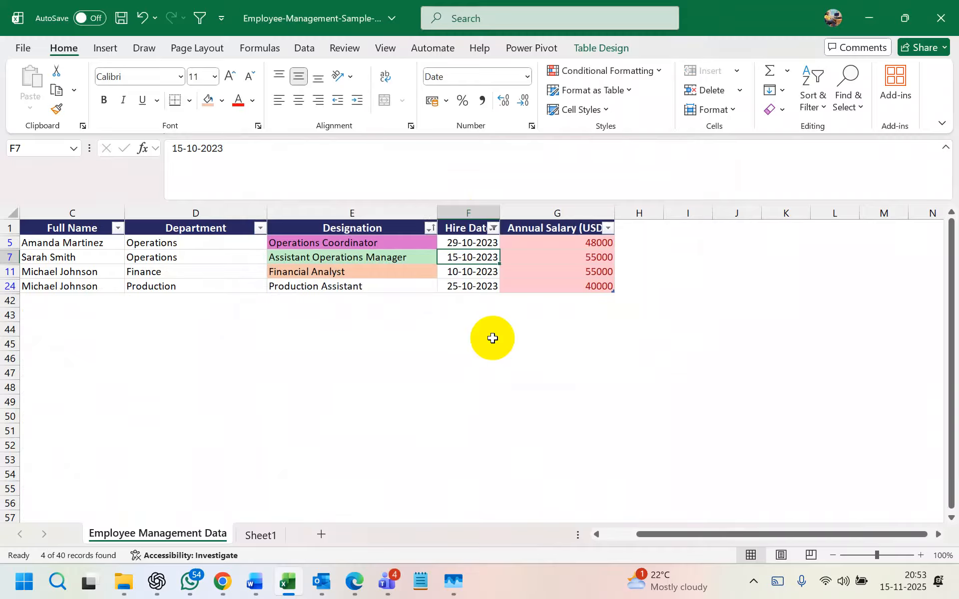
key(ctrl+z)
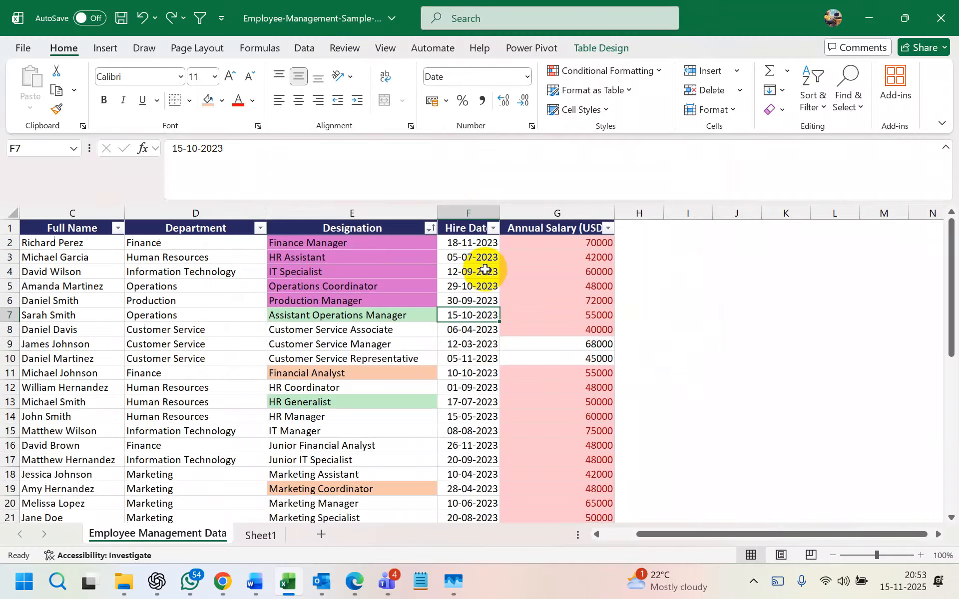
click(495, 229)
mouse_move(438, 298)
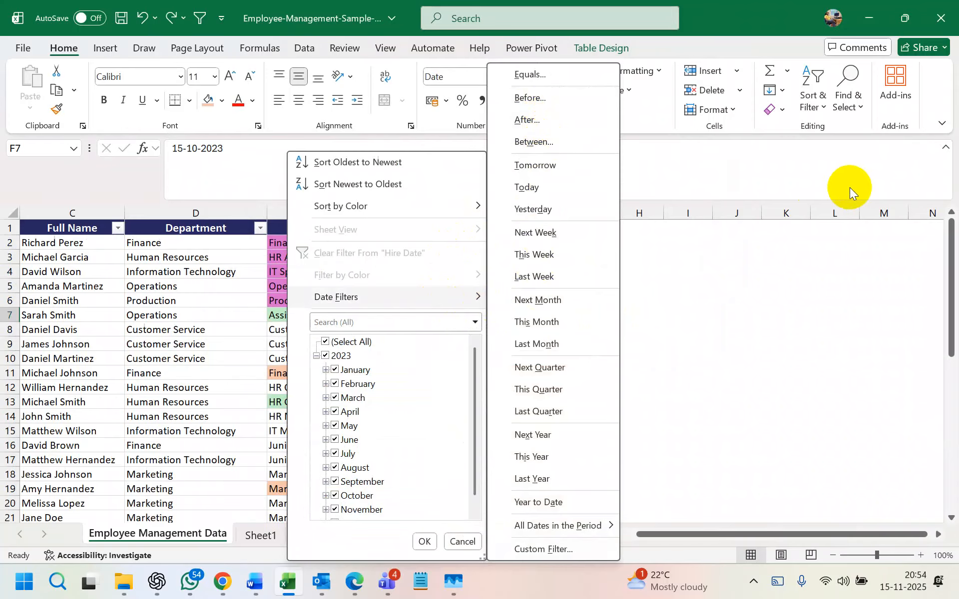
click(710, 285)
click(692, 292)
text(=)
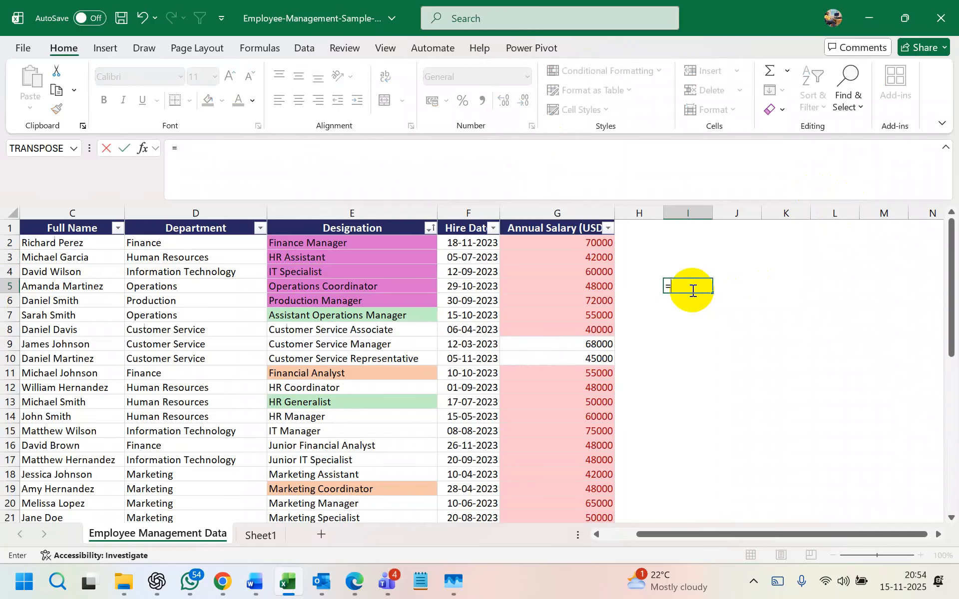
text(today())
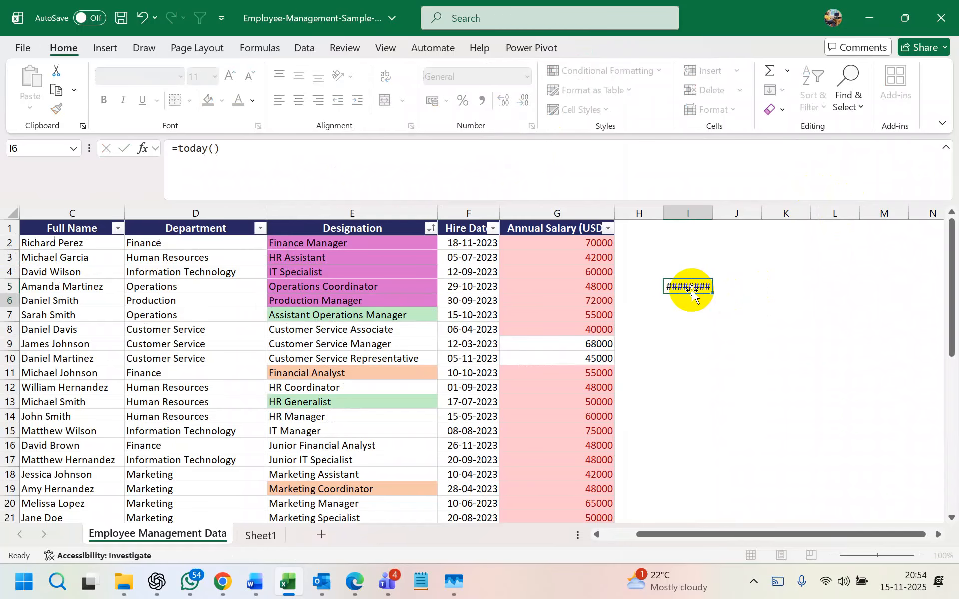
key(Return)
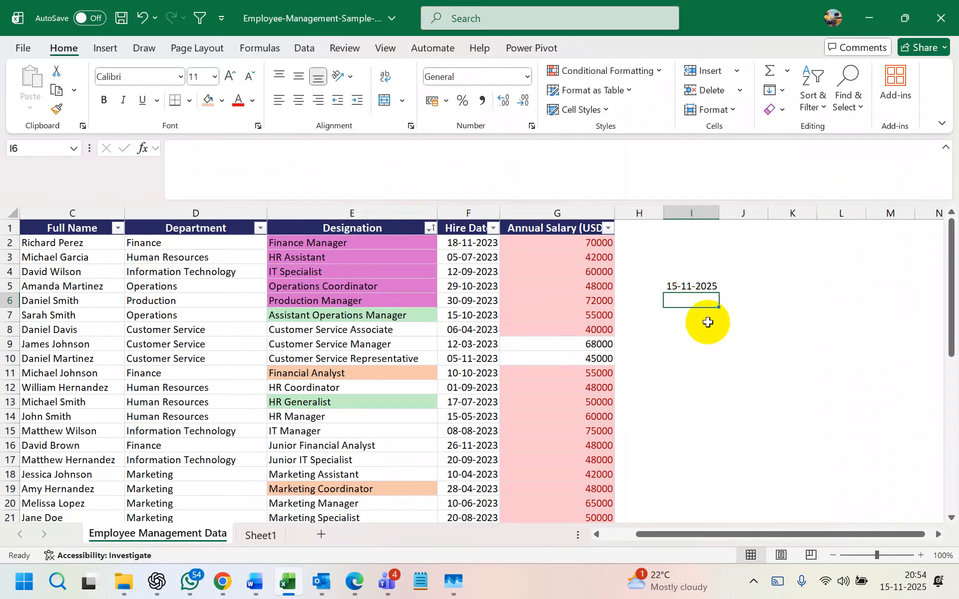
click(694, 289)
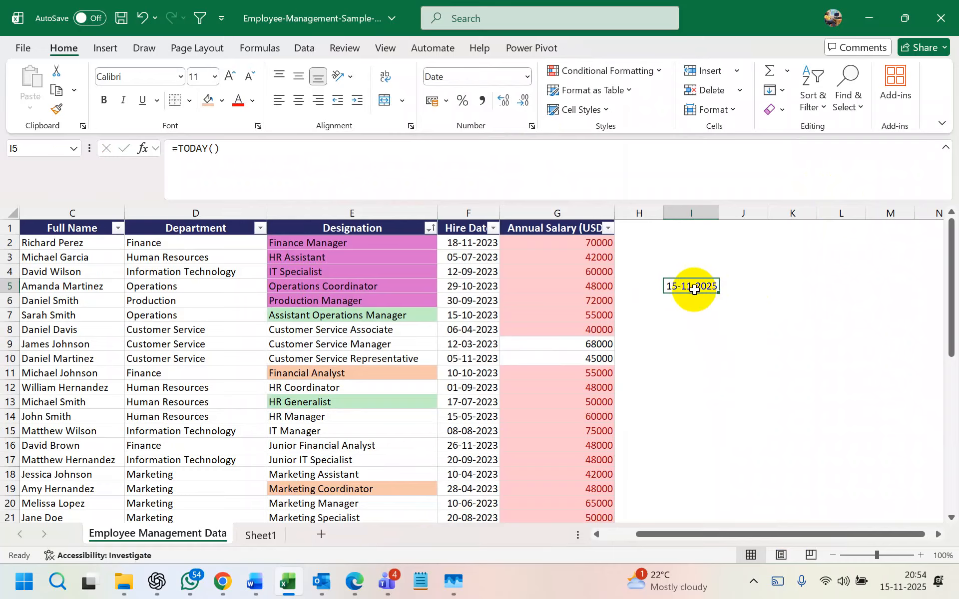
key(Delete)
click(472, 298)
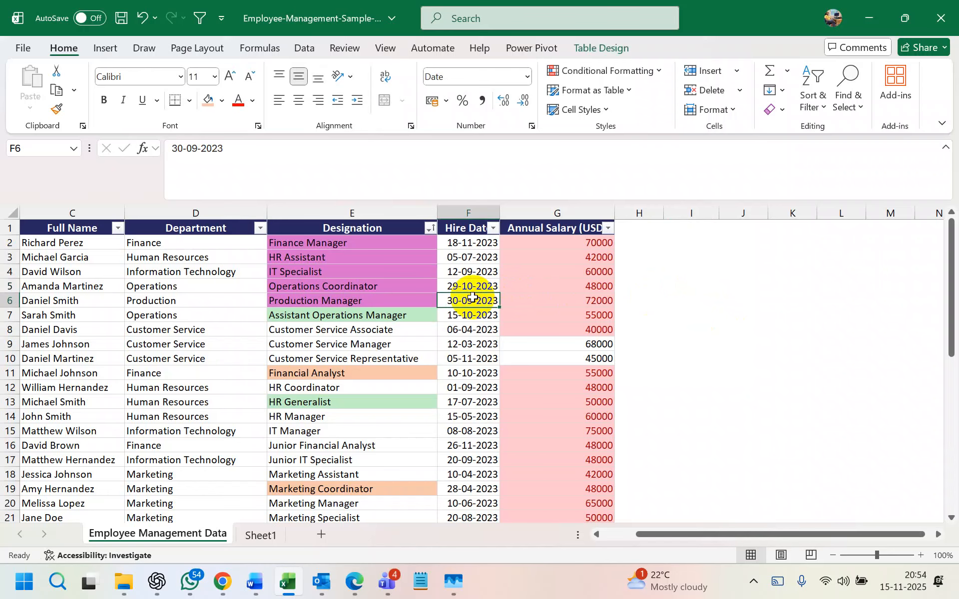
click(685, 285)
click(682, 257)
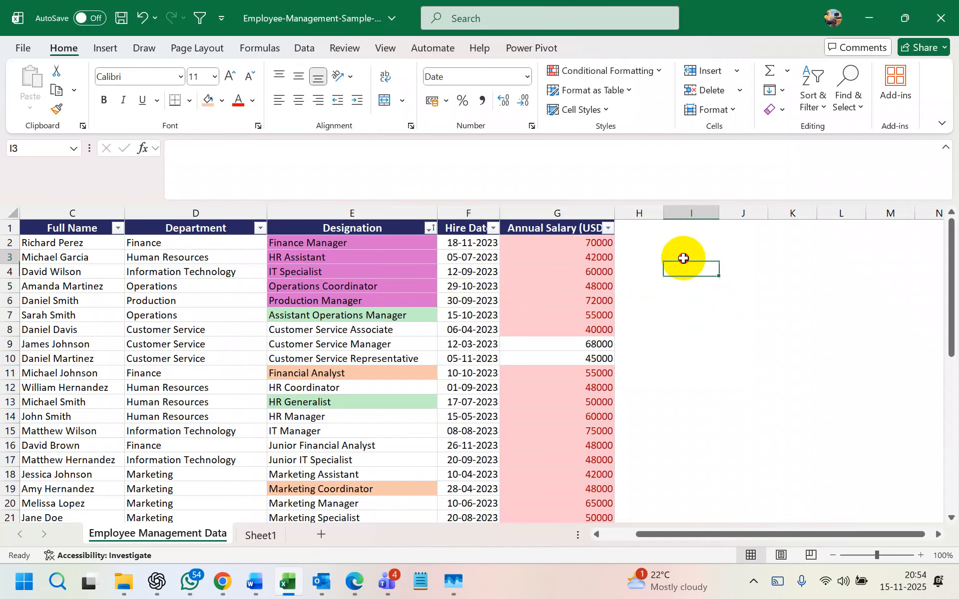
click(475, 272)
click(673, 284)
text(=)
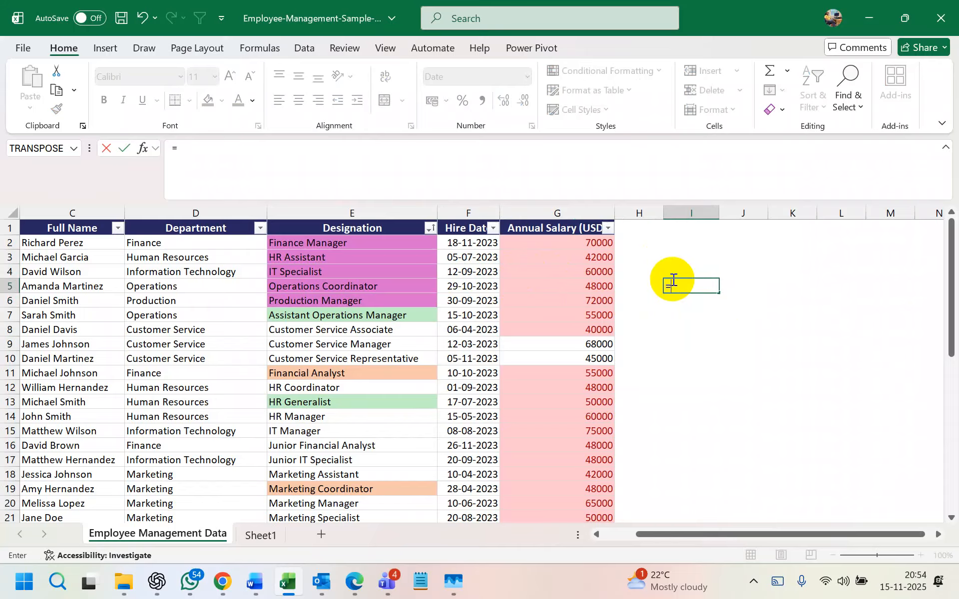
text(datedif()
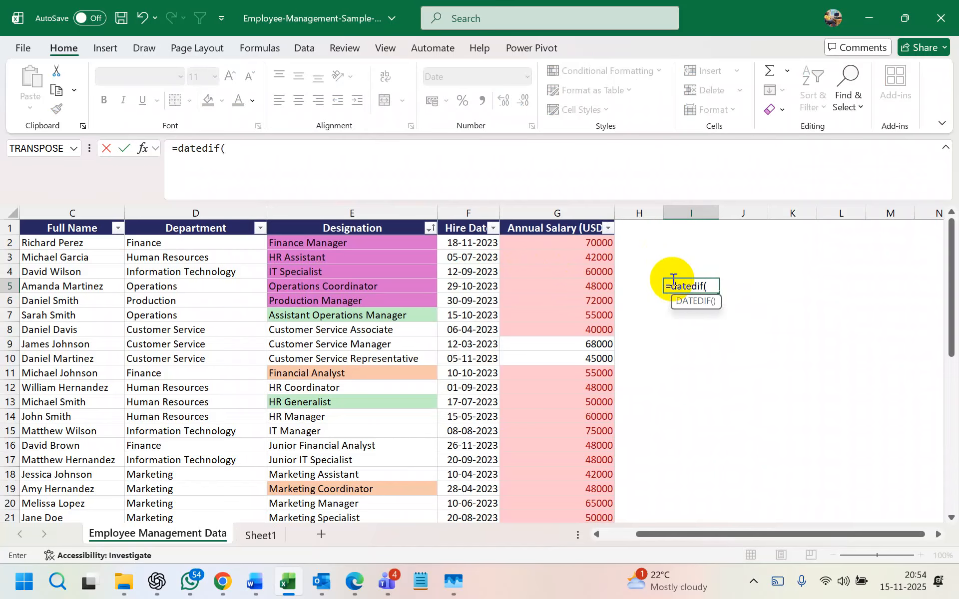
click(481, 287)
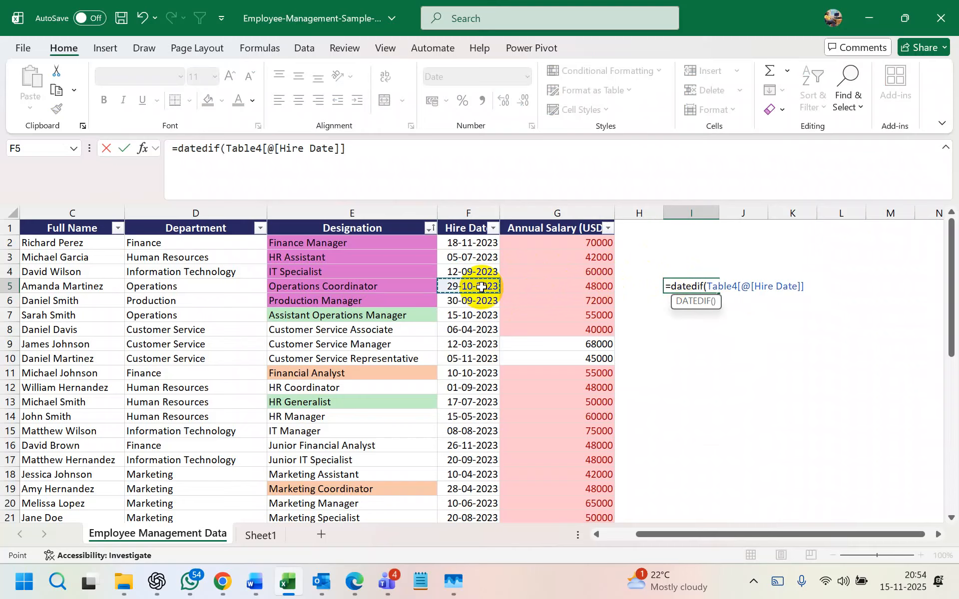
text(, today() )
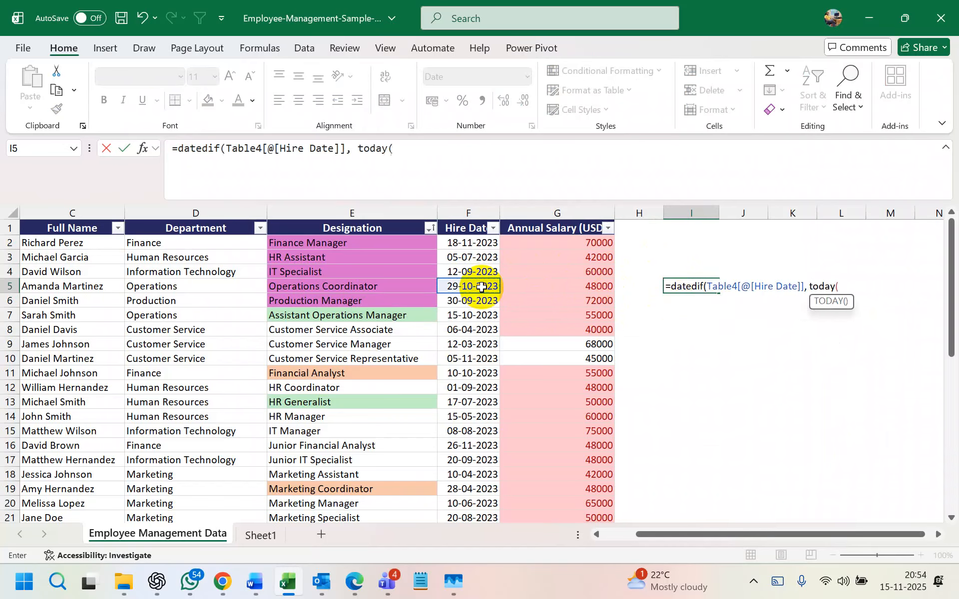
text("Y"))
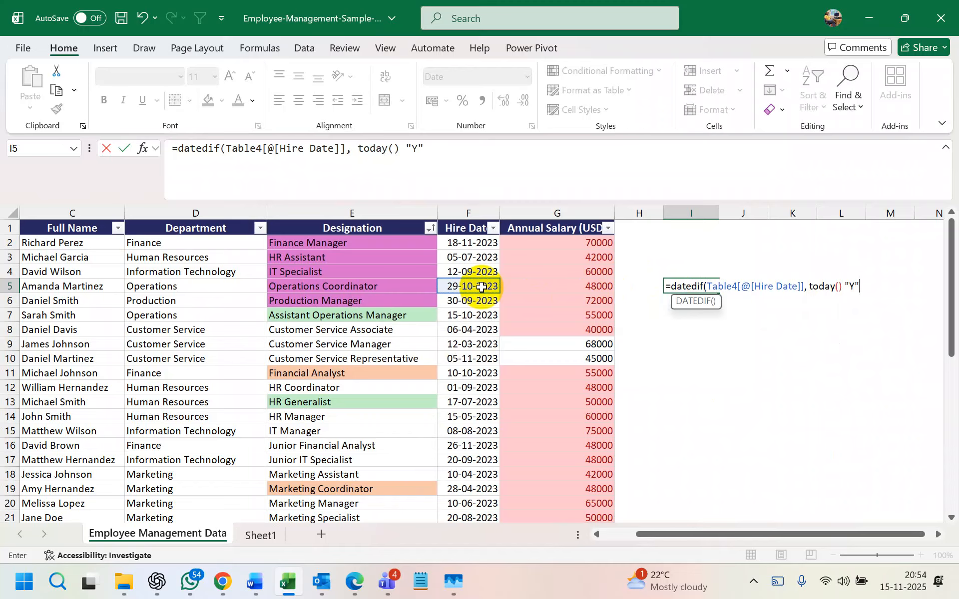
key(Return)
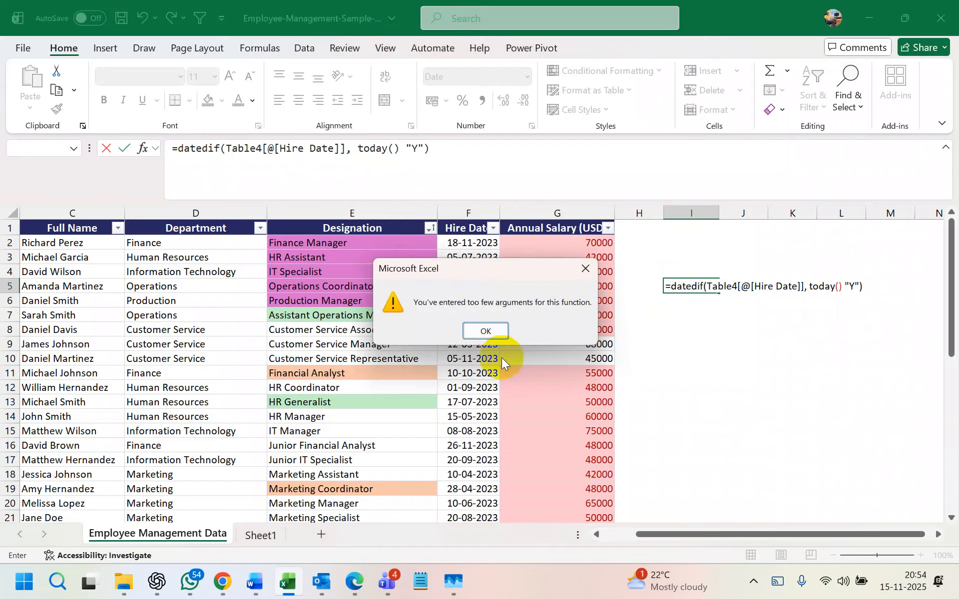
click(494, 332)
click(855, 287)
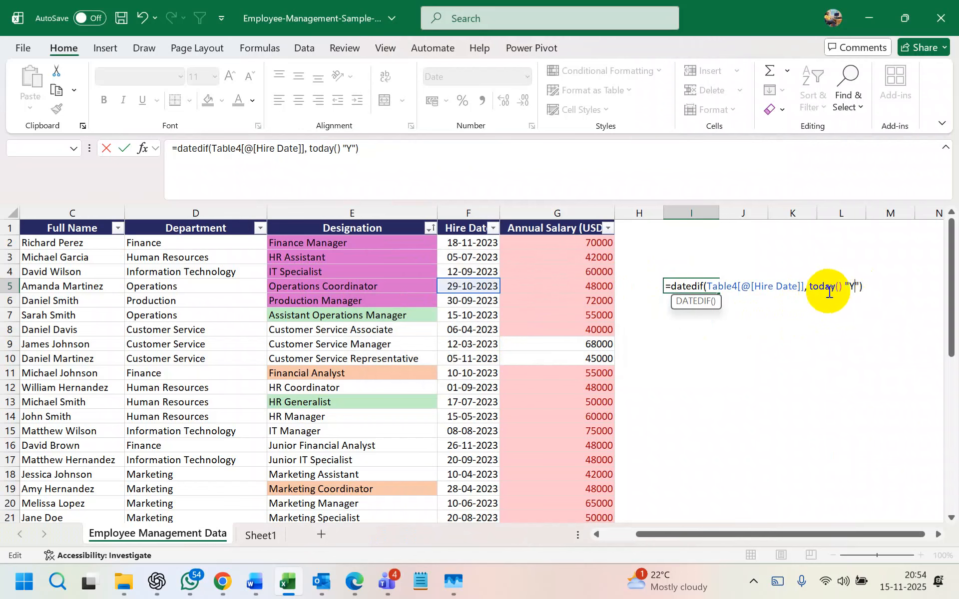
key(Return)
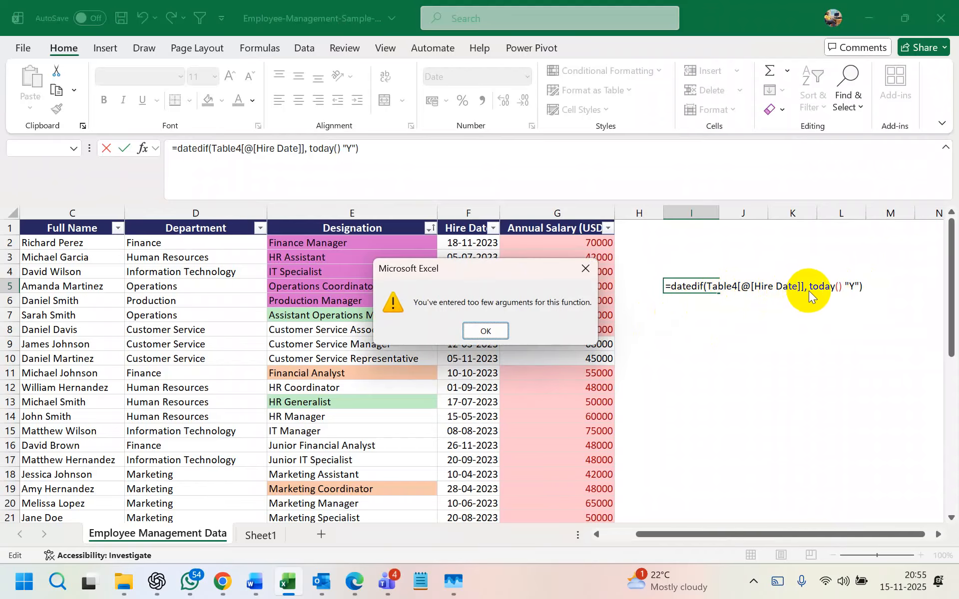
click(585, 268)
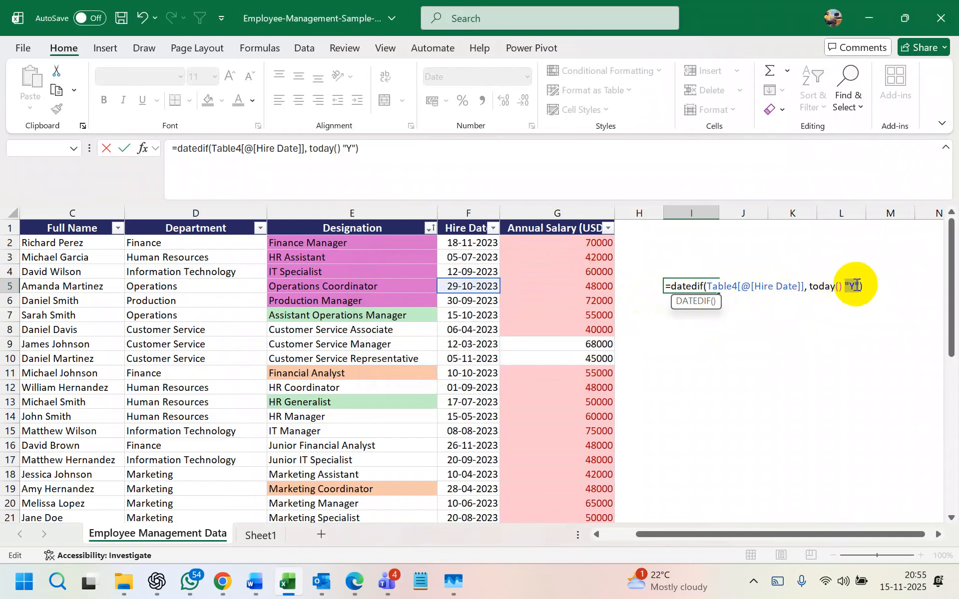
click(838, 286)
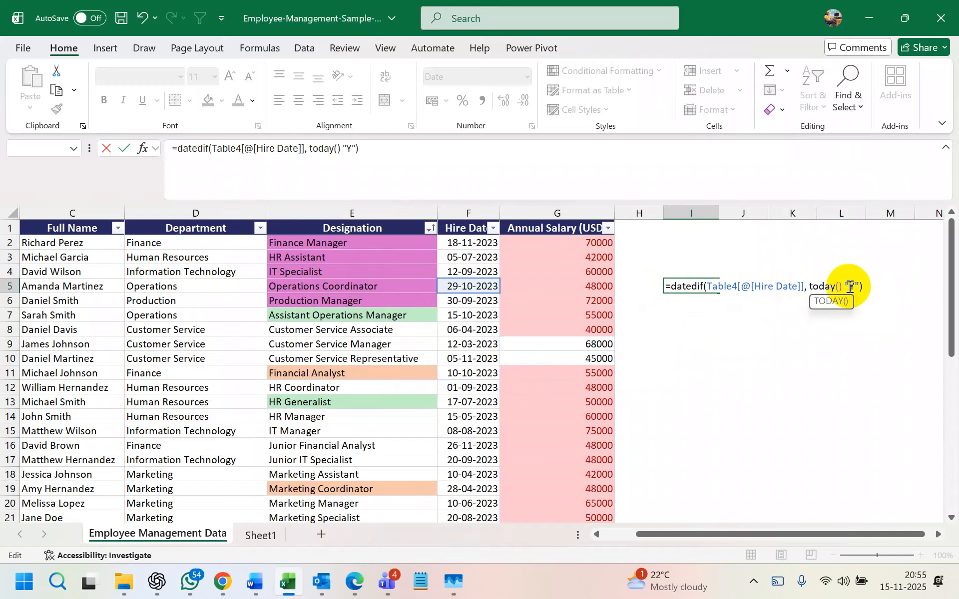
key(Return)
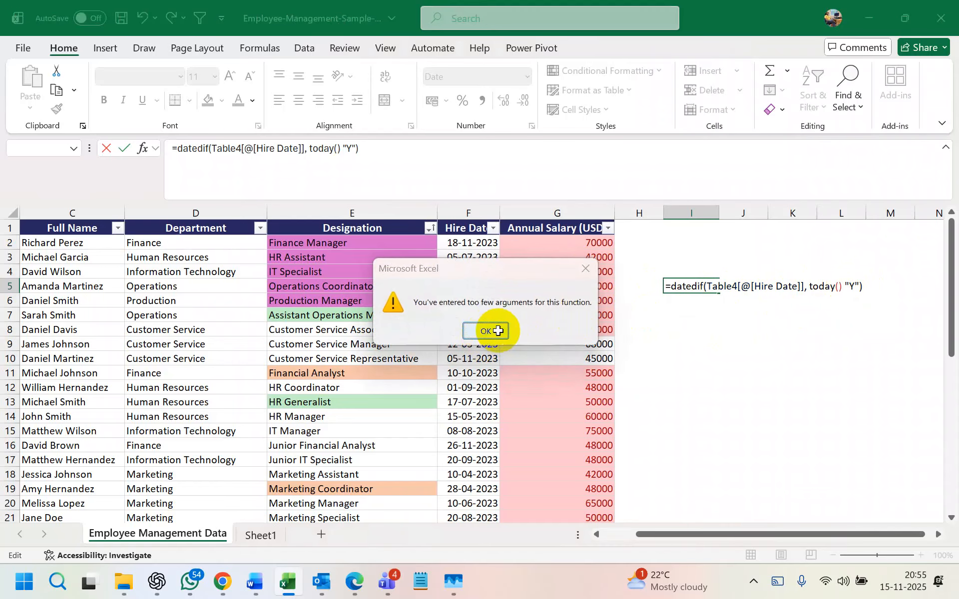
click(484, 331)
click(757, 343)
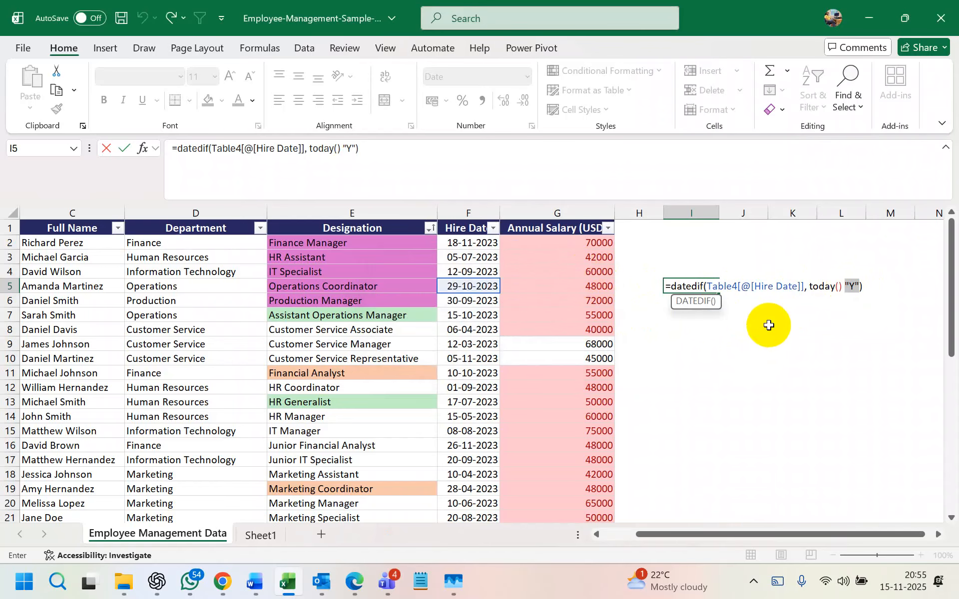
click(797, 315)
drag(359, 148, 100, 167)
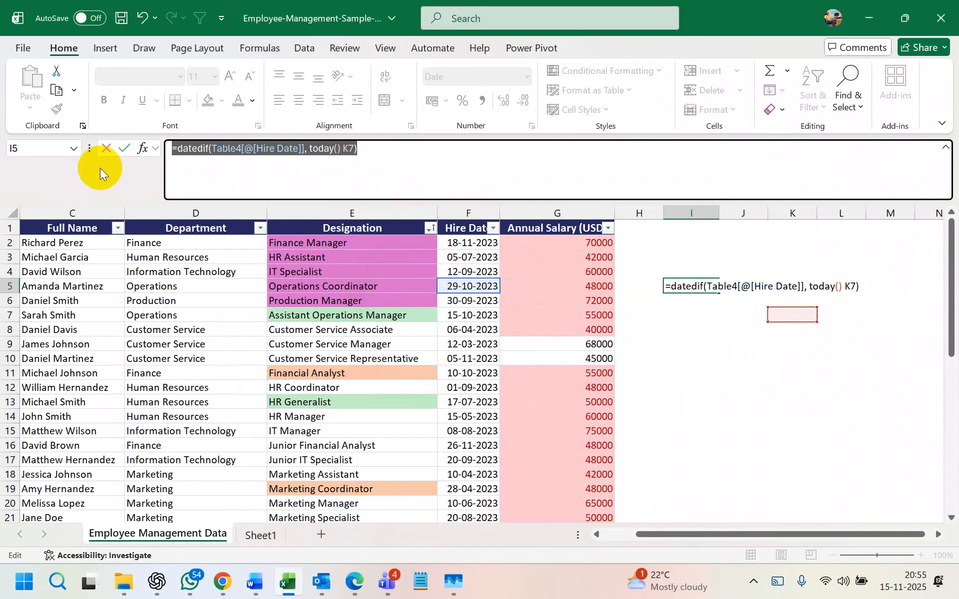
key(BackSpace)
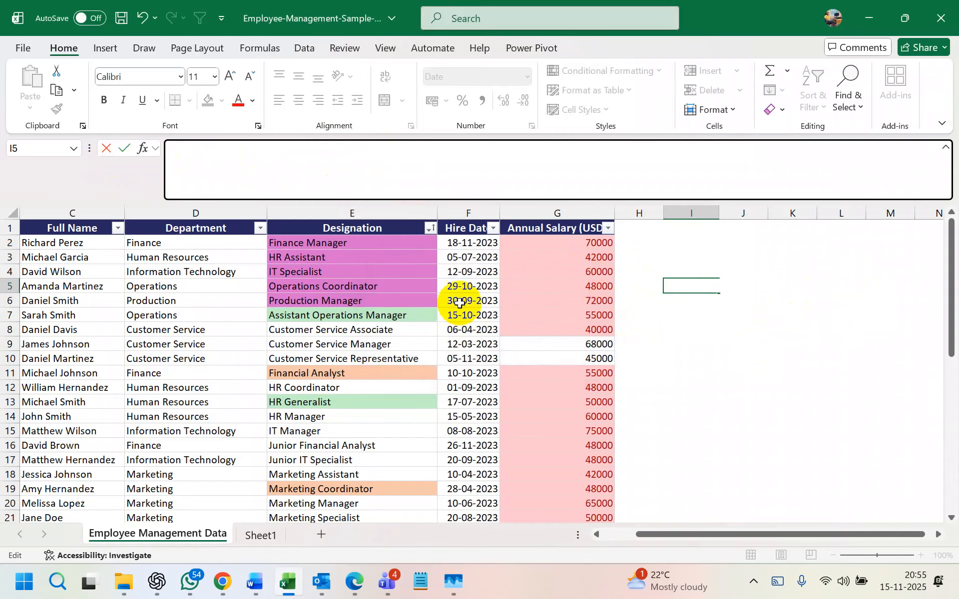
- Copy the hire date from F5 into cell I5
click(463, 286)
key(ctrl+c)
right_click(688, 287)
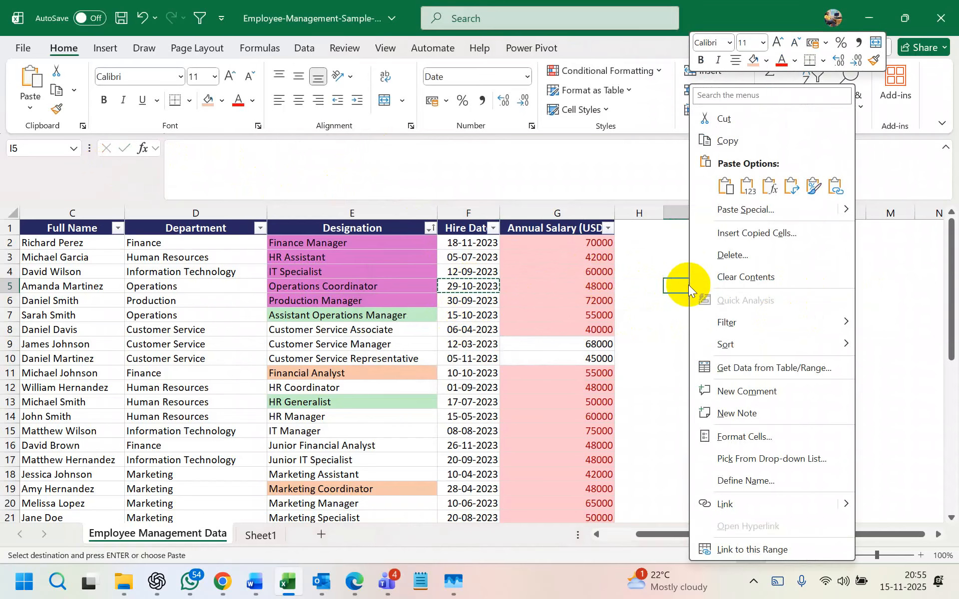
click(747, 186)
- Enter =DATEDIF(I5,todat(),"Y") in K5, which returns #NAME?, then select H5:J5
click(782, 287)
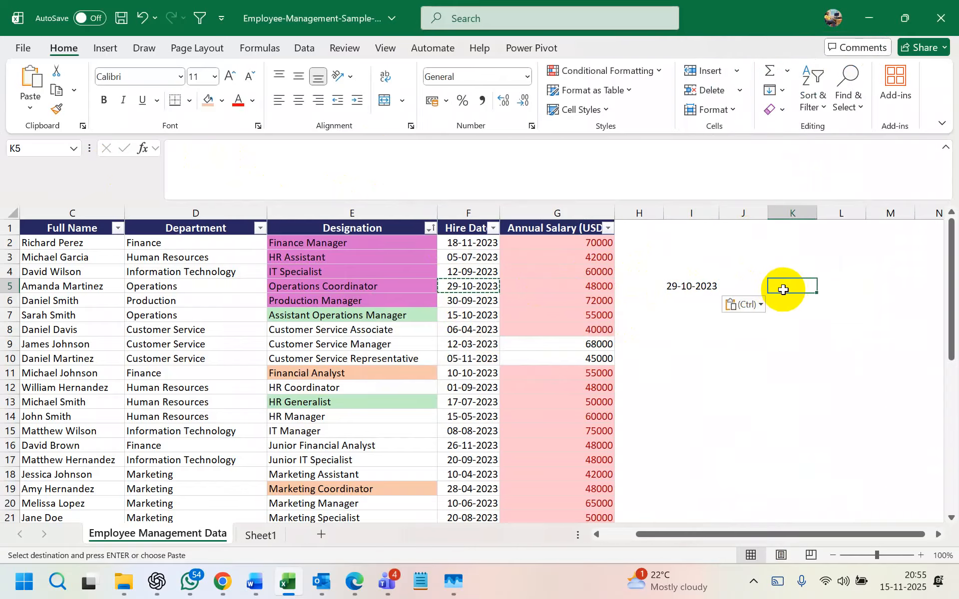
text(=datedif)
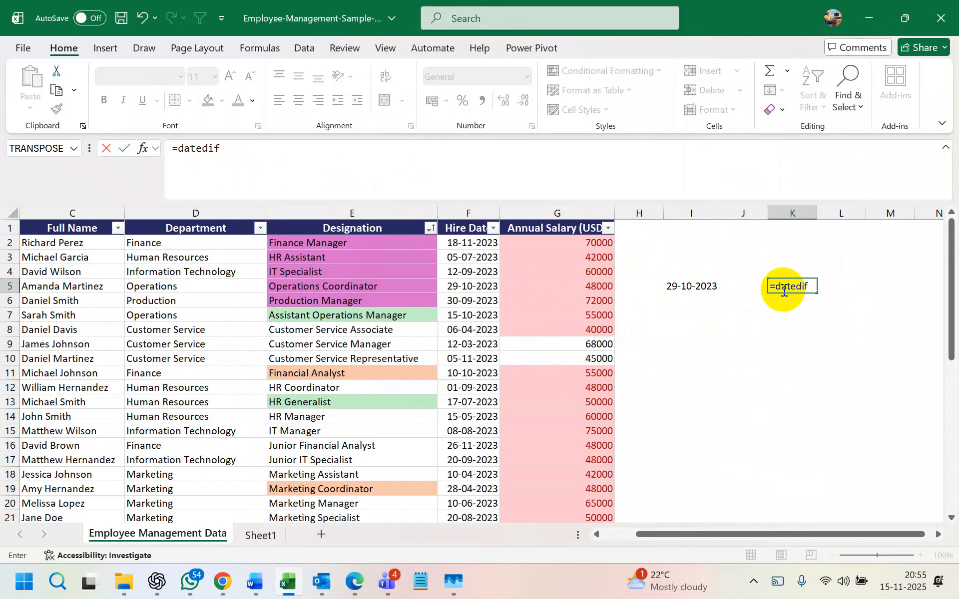
text(()
click(709, 283)
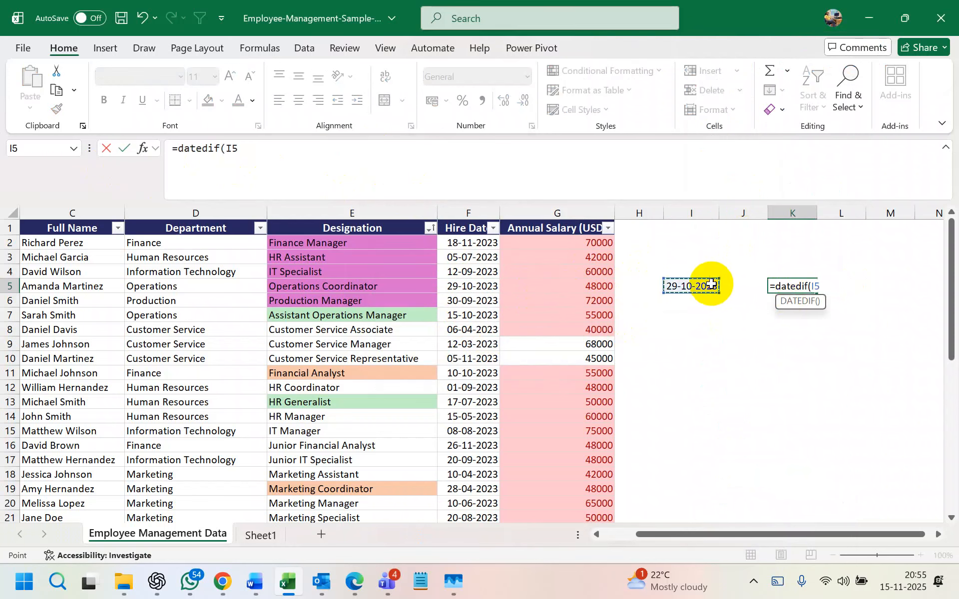
text(,todat)
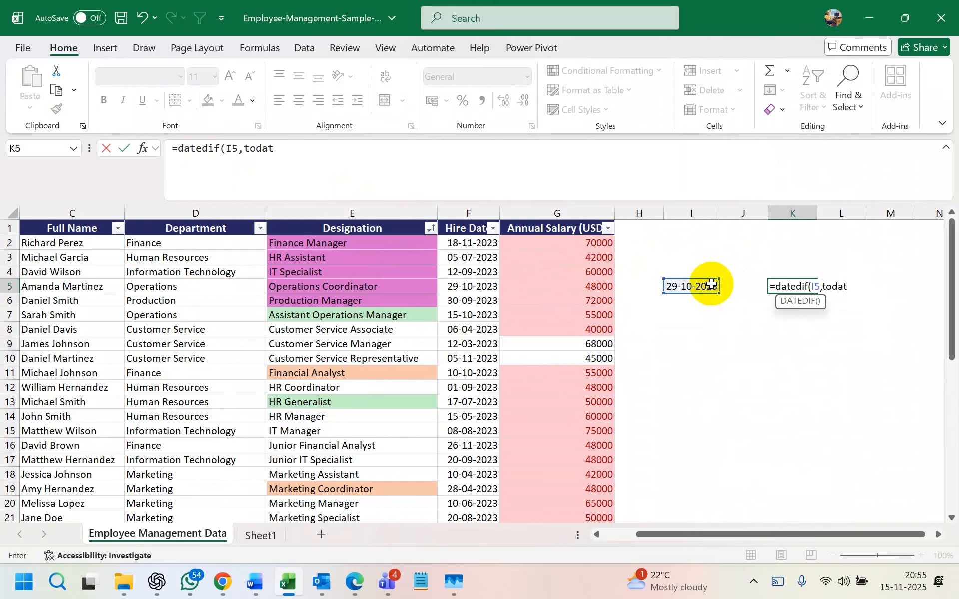
text((), "Y")
key(Return)
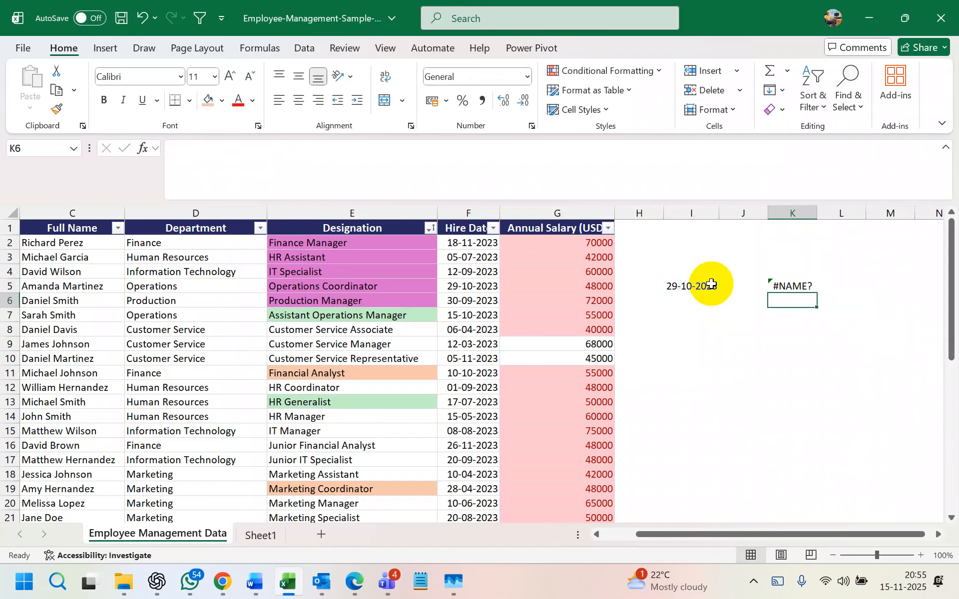
double_click(788, 286)
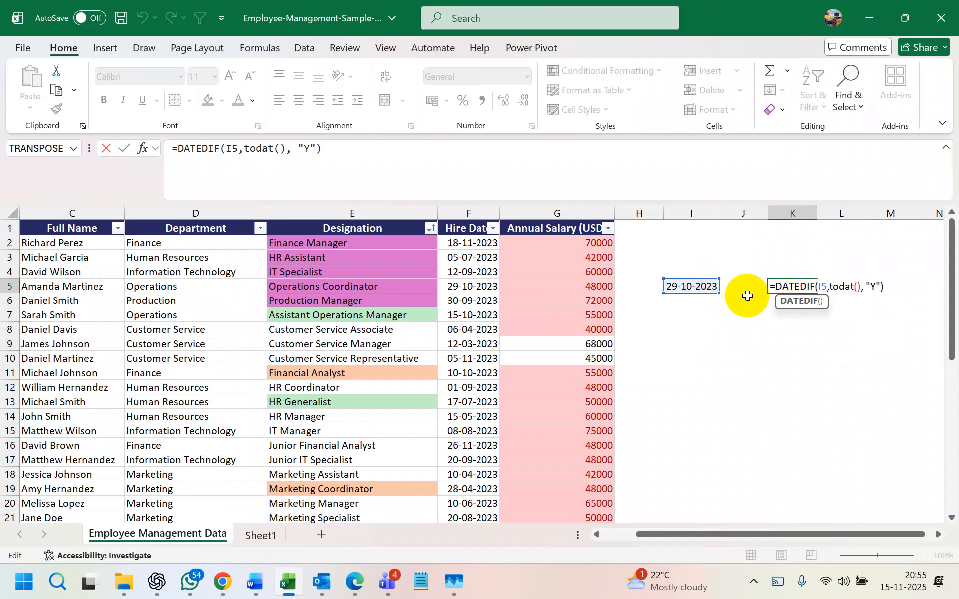
key(Return)
click(690, 285)
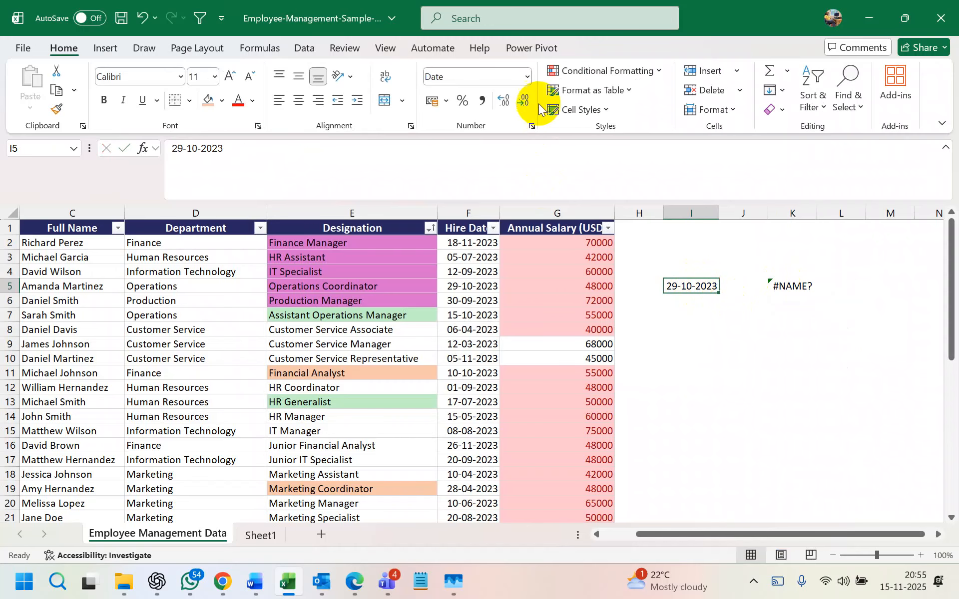
drag(824, 289, 804, 293)
drag(648, 291, 815, 288)
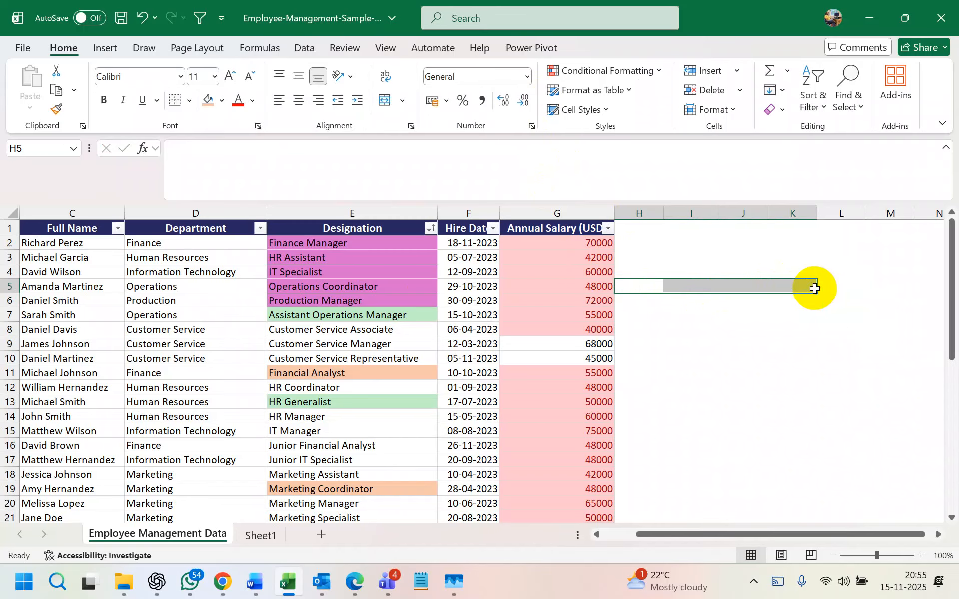
click(493, 228)
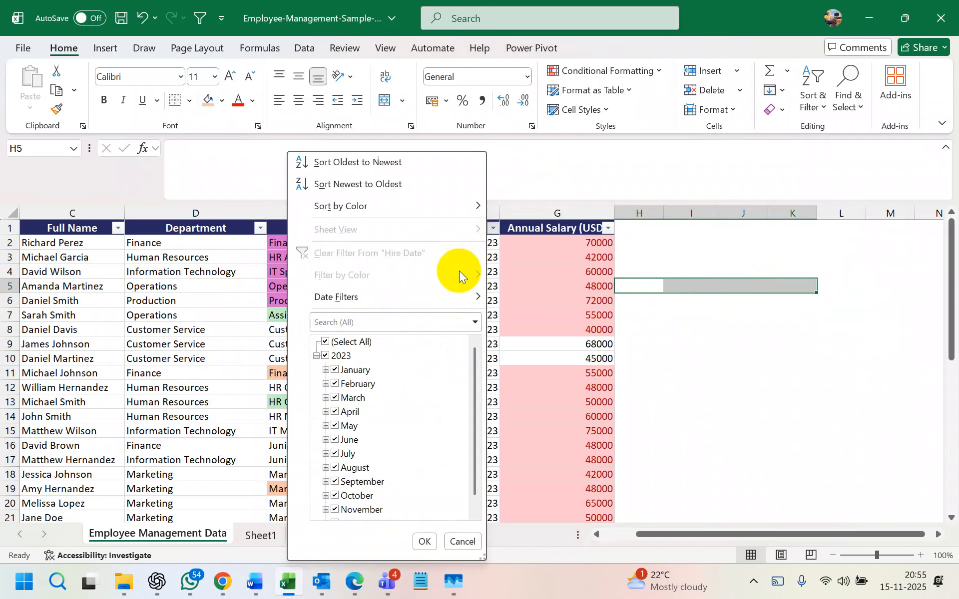
mouse_move(441, 297)
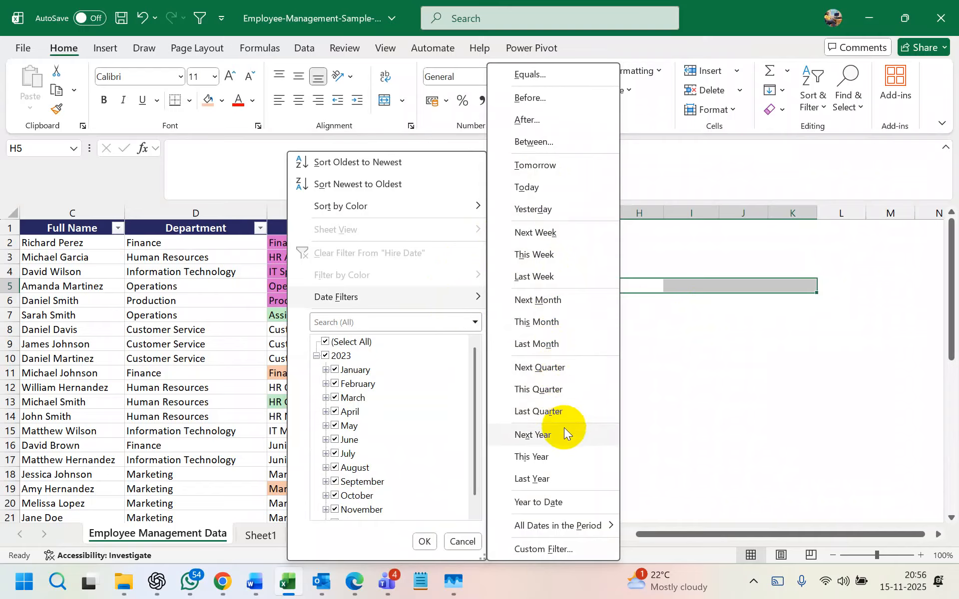
click(569, 500)
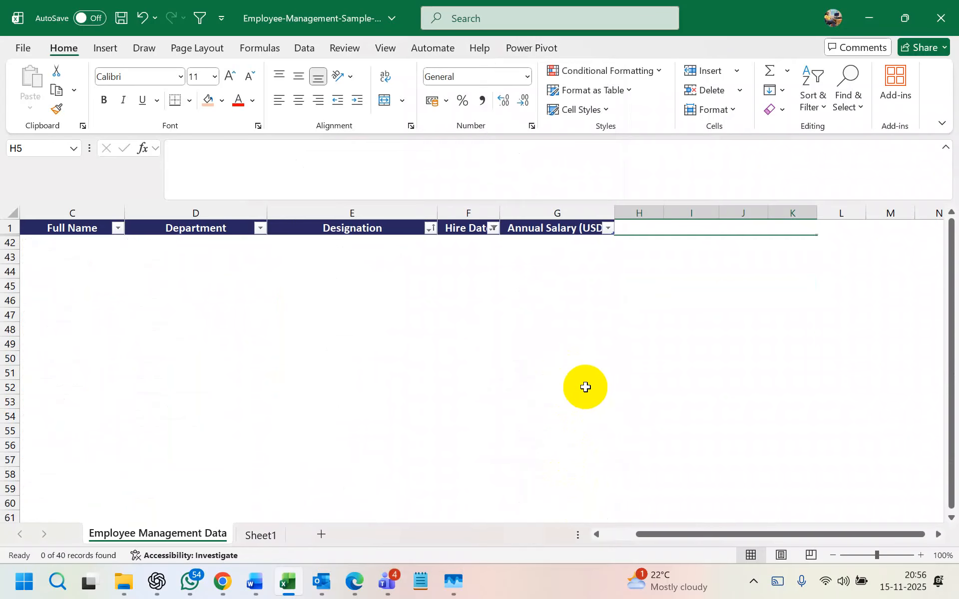
key(ctrl+z)
click(494, 228)
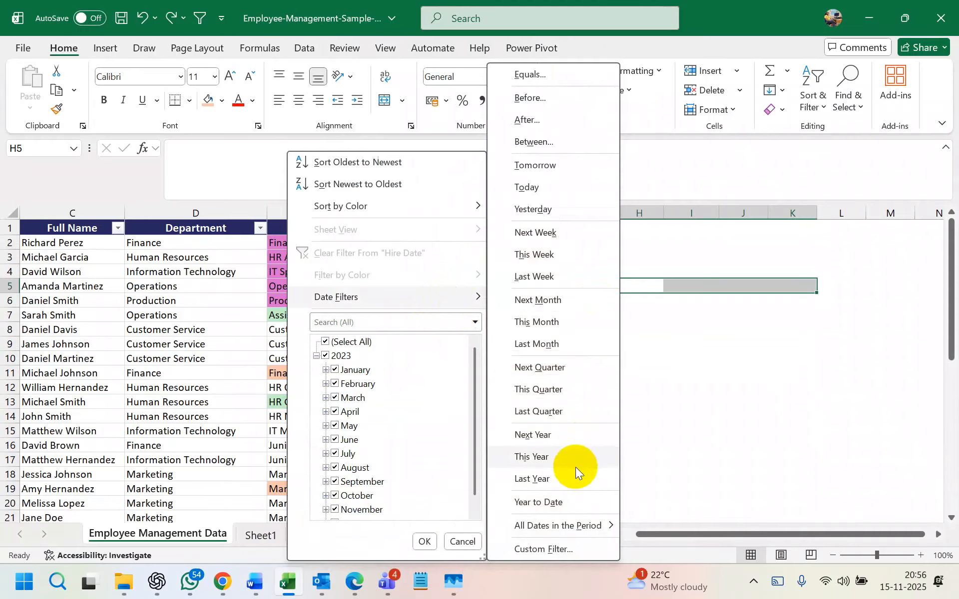
mouse_move(604, 527)
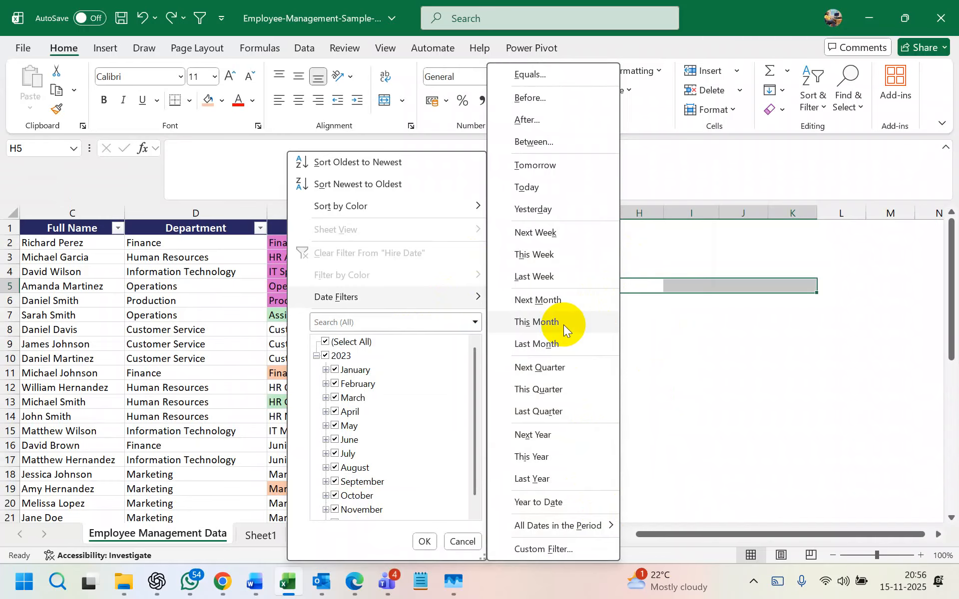
click(670, 316)
click(479, 275)
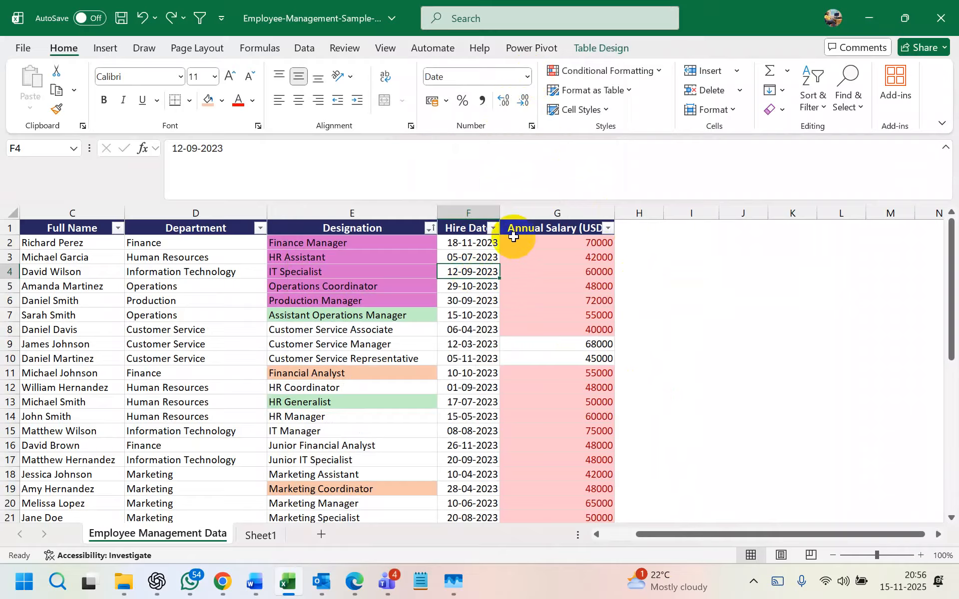
- Select the Hire Date column and switch it to the General number format
click(493, 228)
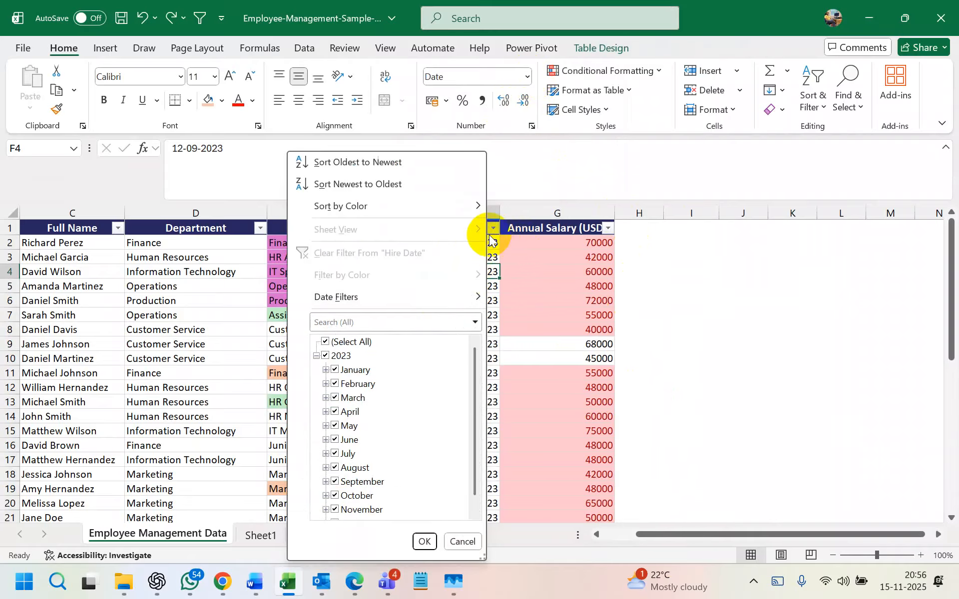
click(493, 228)
click(469, 221)
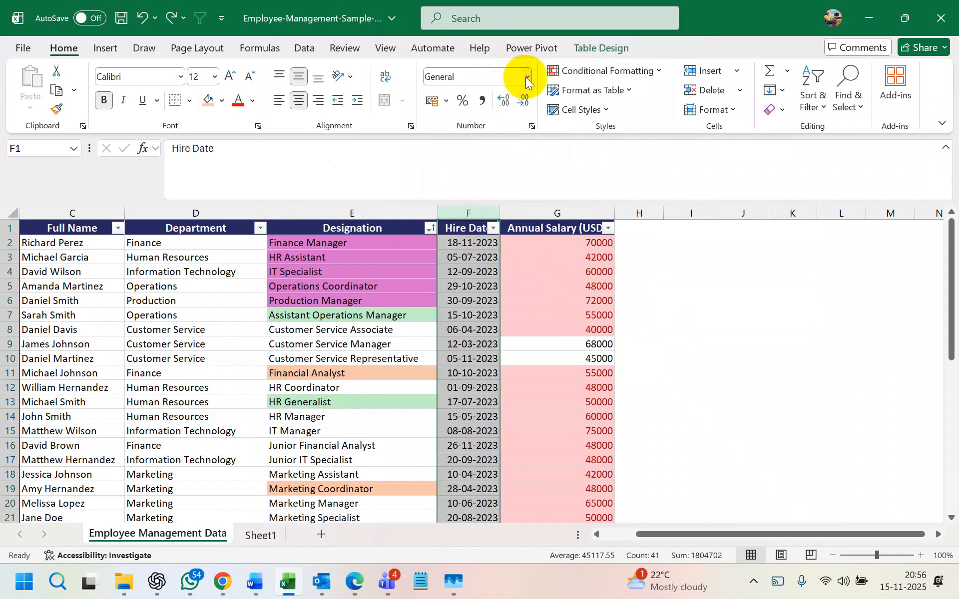
click(738, 301)
click(468, 257)
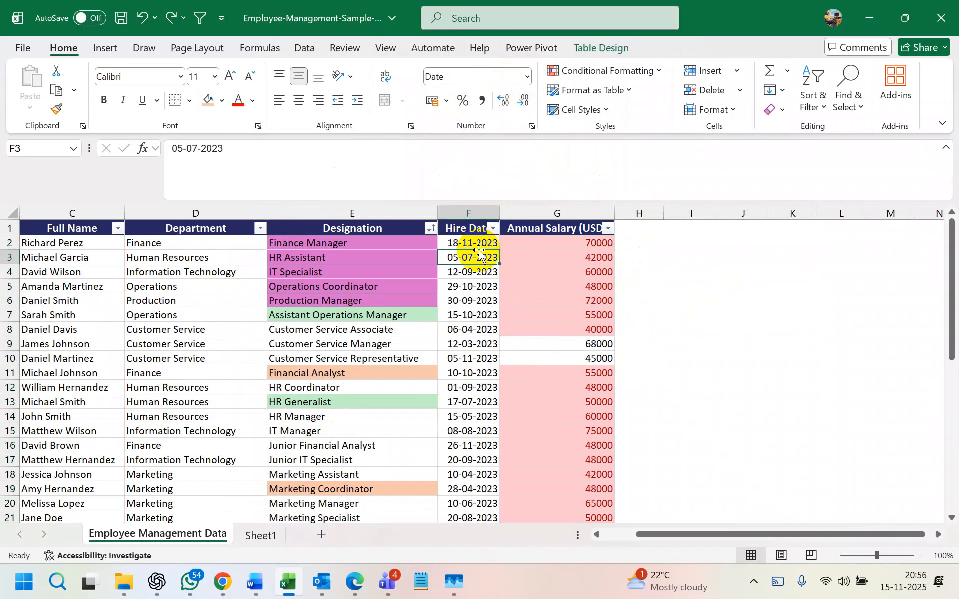
click(469, 221)
click(528, 76)
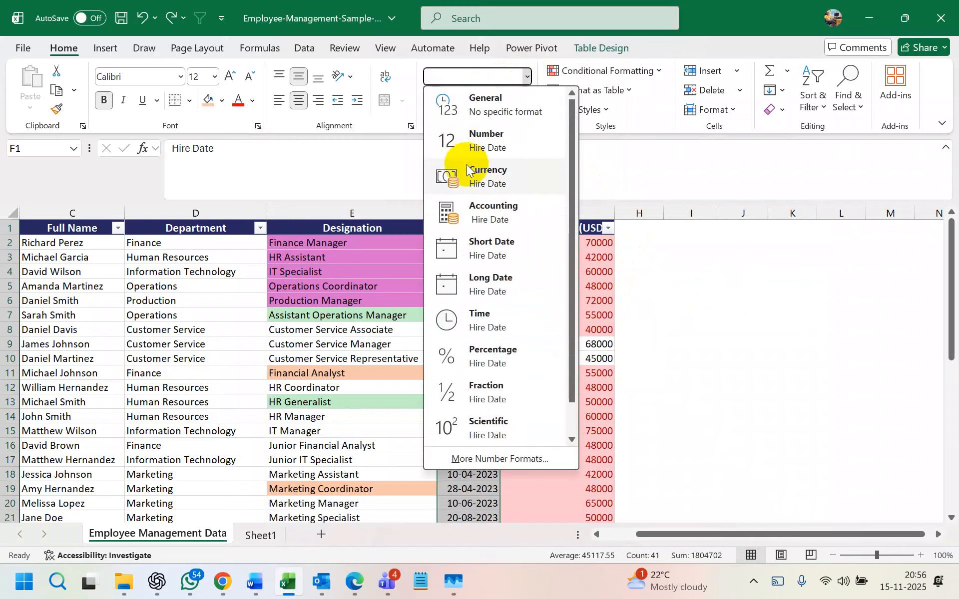
click(457, 103)
click(743, 314)
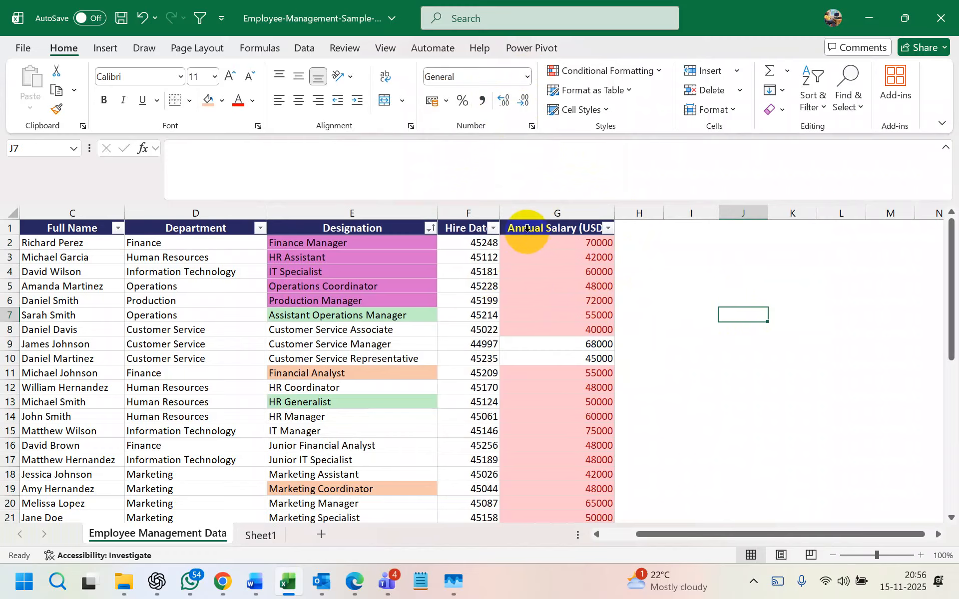
- Apply Long Date, widen column F, then set the hire dates back to Short Date
click(487, 220)
click(527, 77)
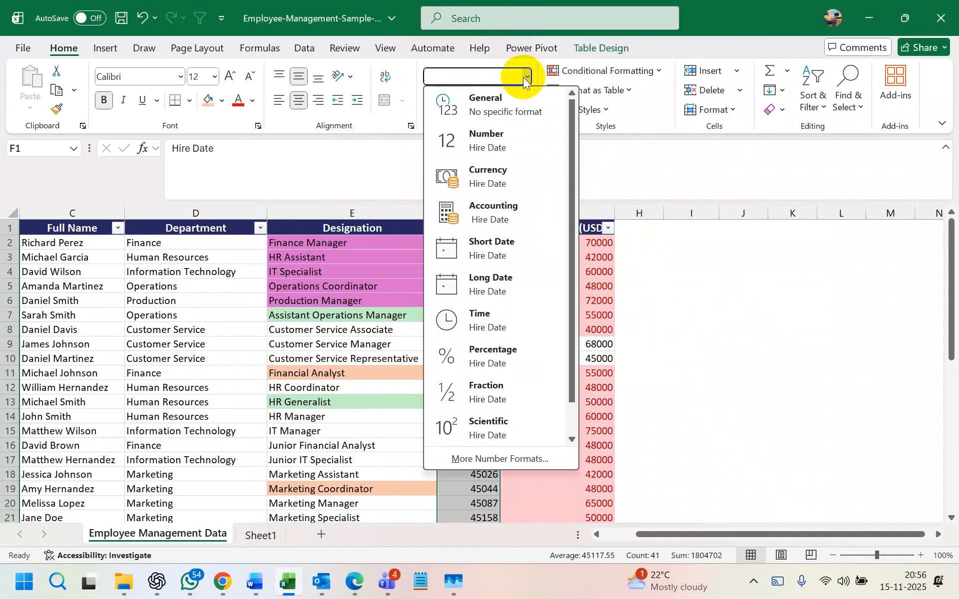
click(497, 283)
mouse_move(500, 213)
mouse_down()
mouse_move(553, 213)
mouse_move(511, 213)
mouse_up()
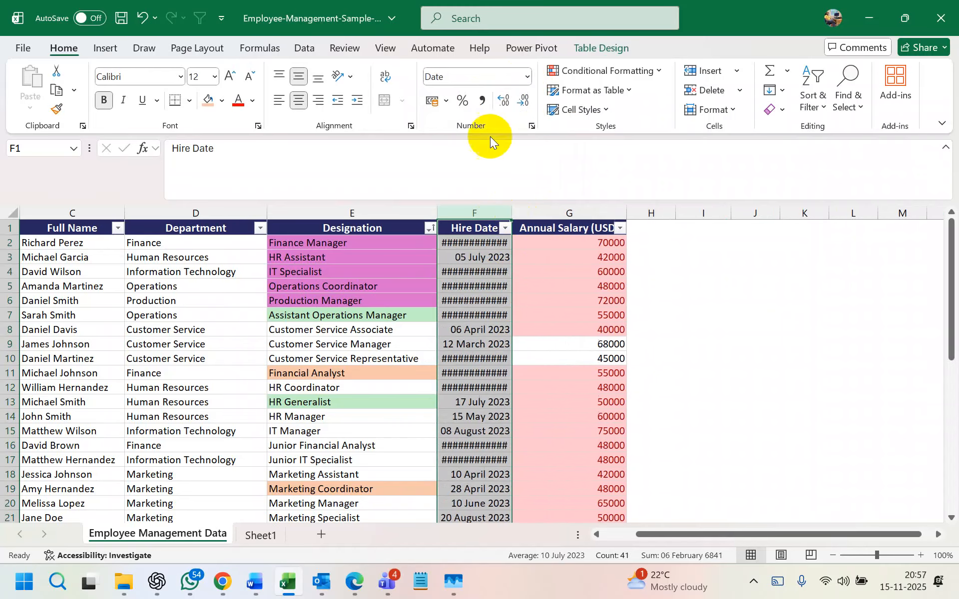
click(527, 78)
click(498, 243)
click(782, 313)
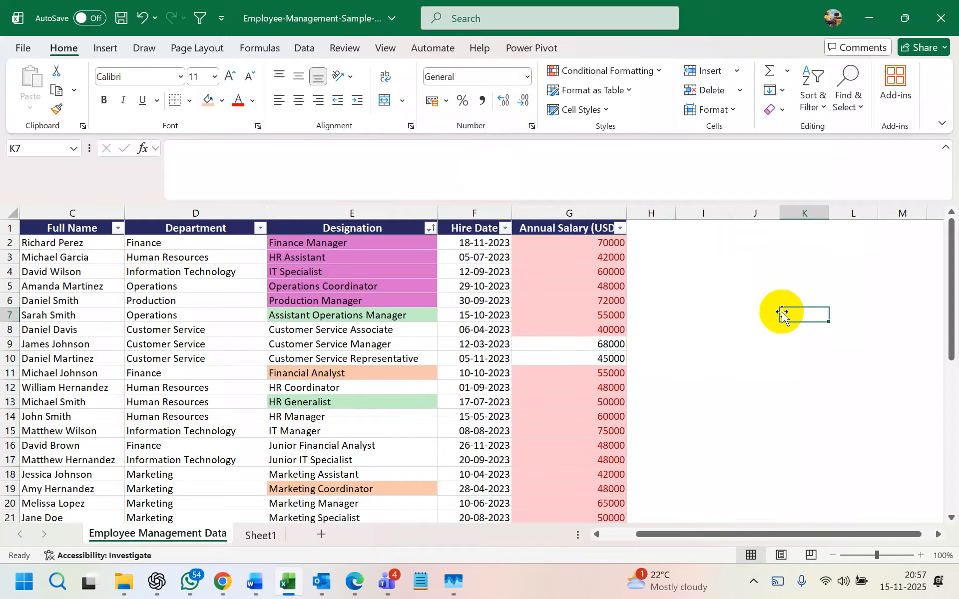
click(506, 228)
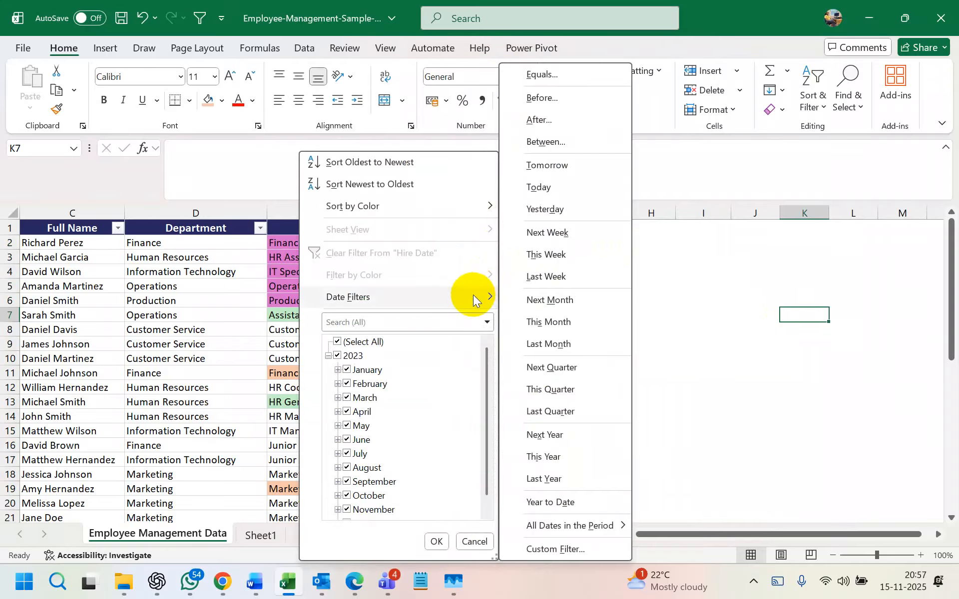
click(334, 343)
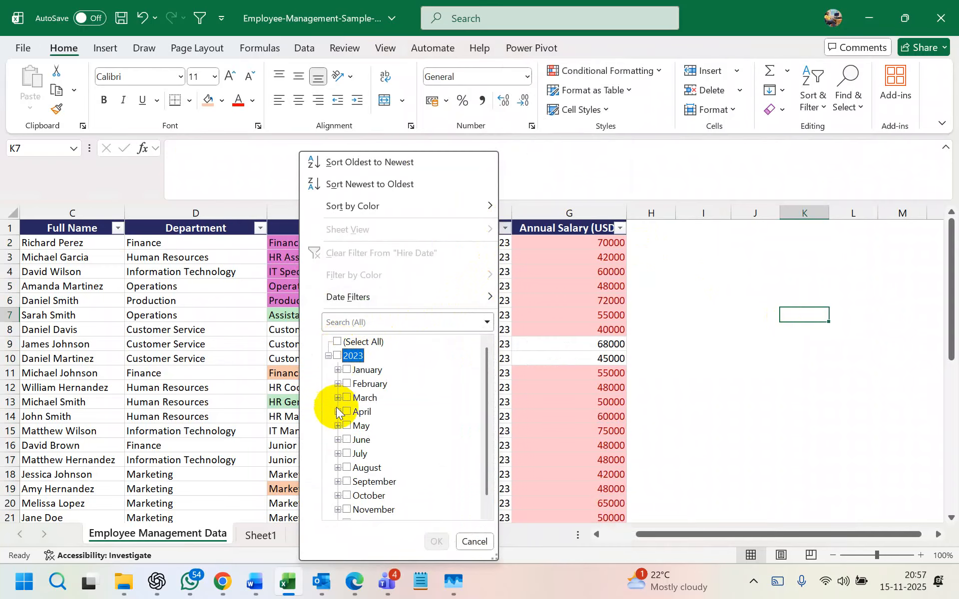
scroll(340, 414, down, 1)
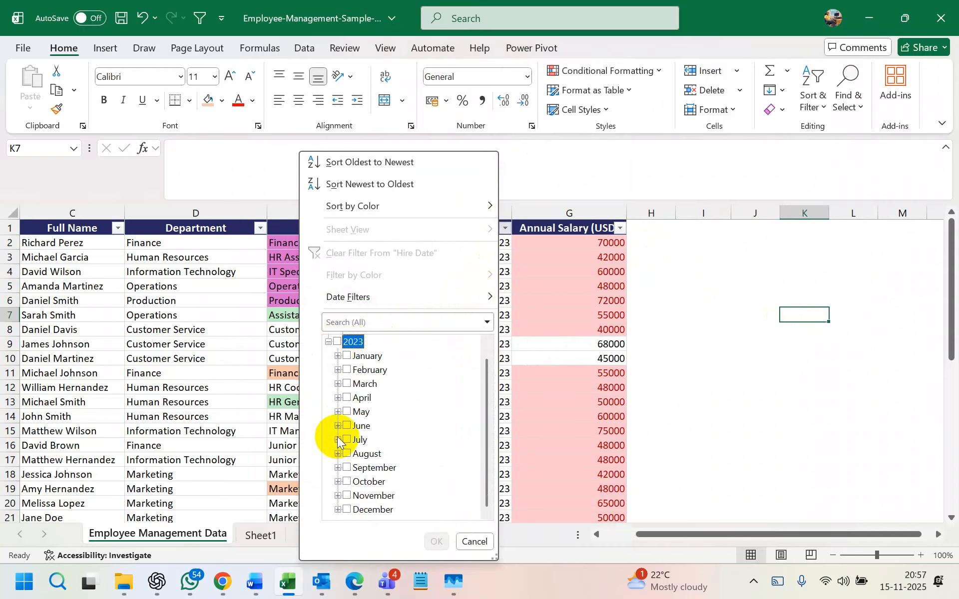
click(338, 469)
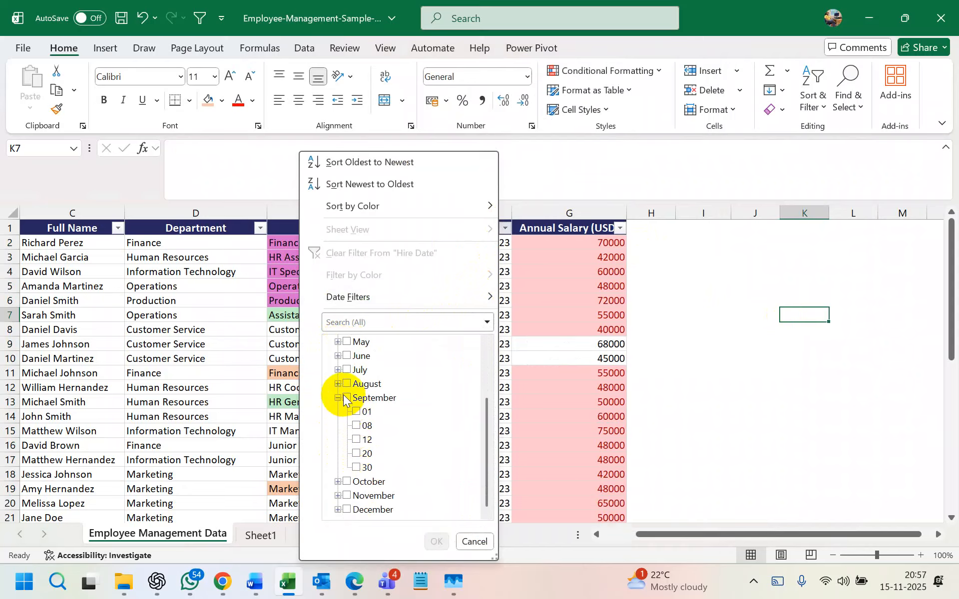
click(335, 397)
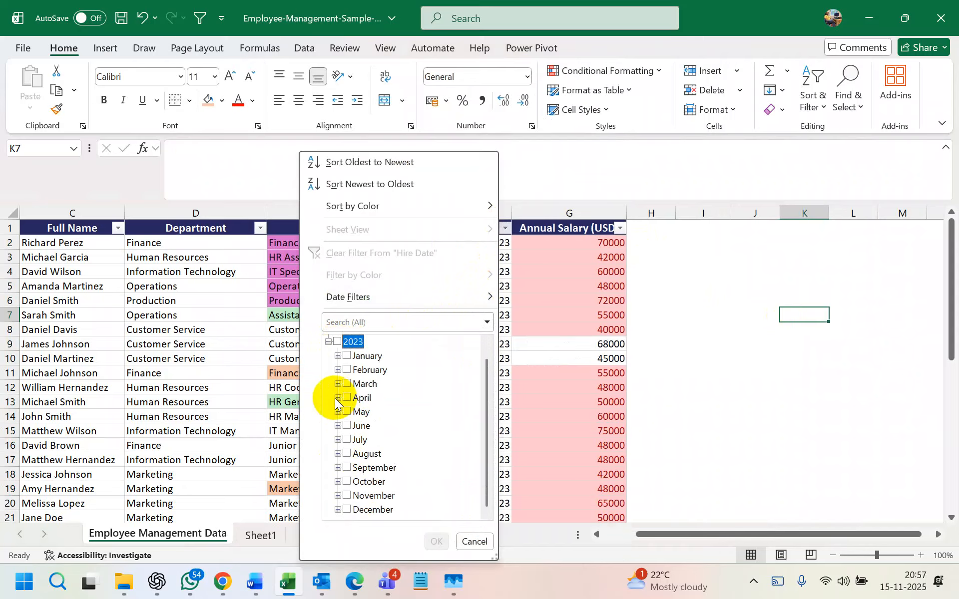
click(347, 467)
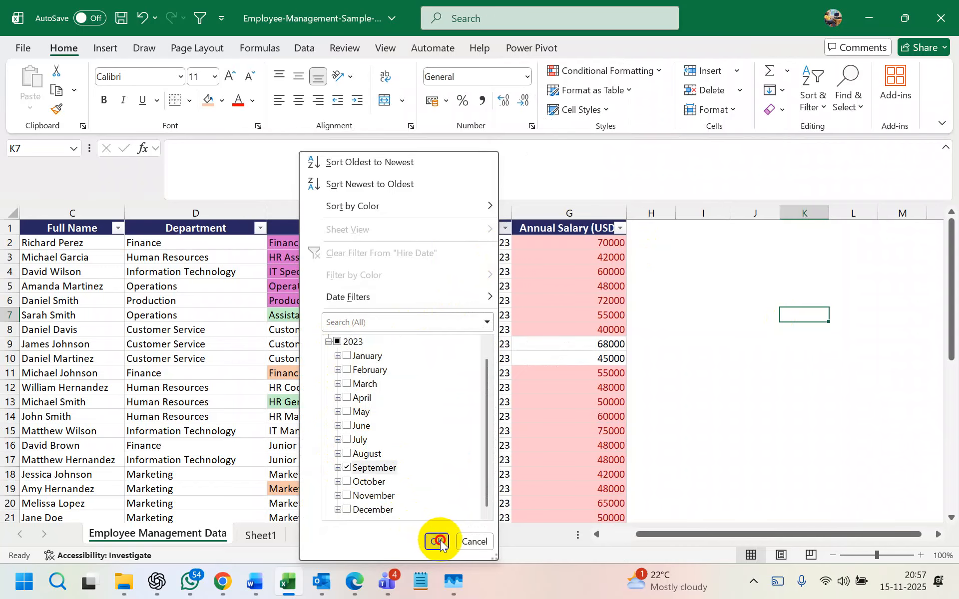
click(436, 542)
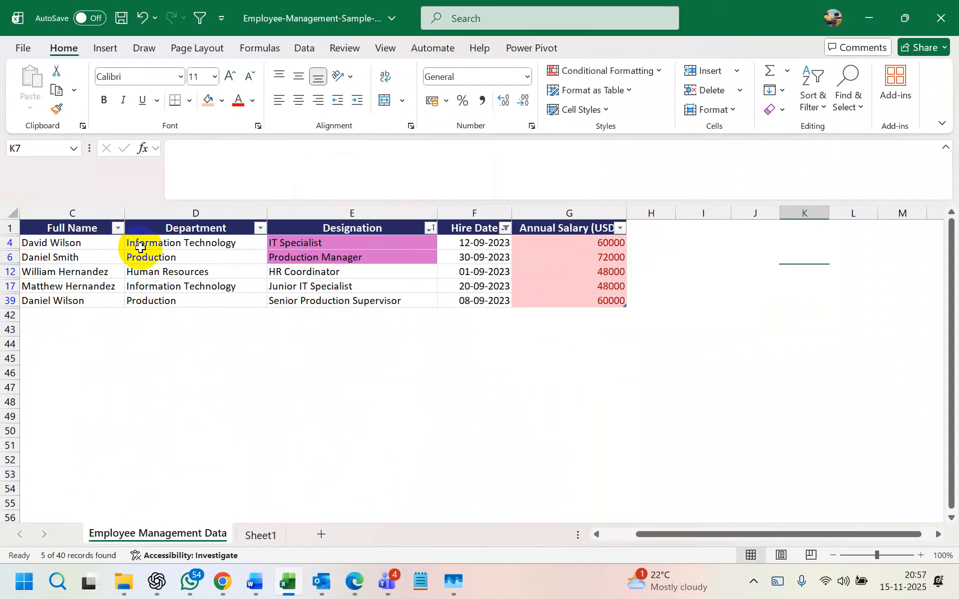
key(ctrl+z)
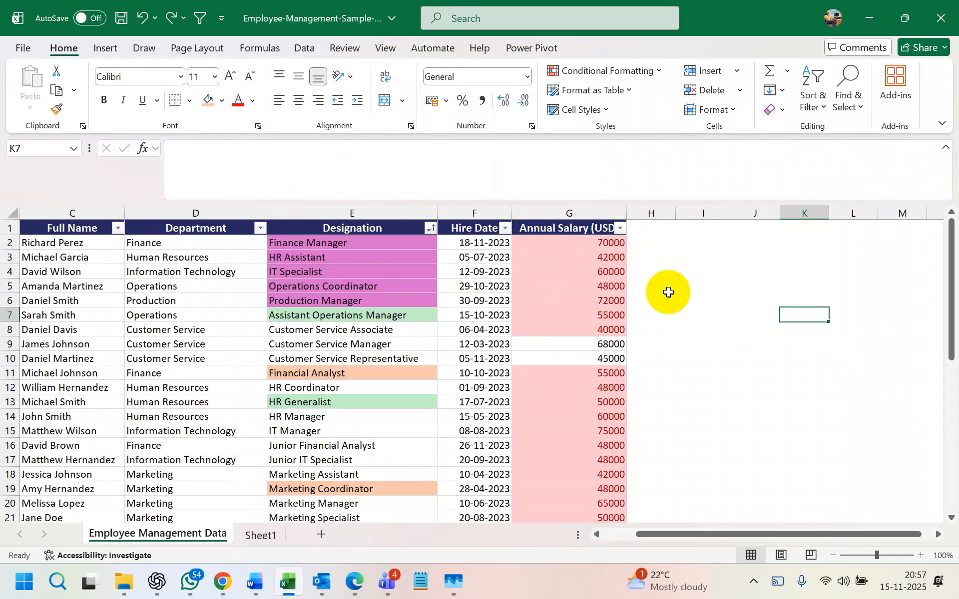
click(672, 292)
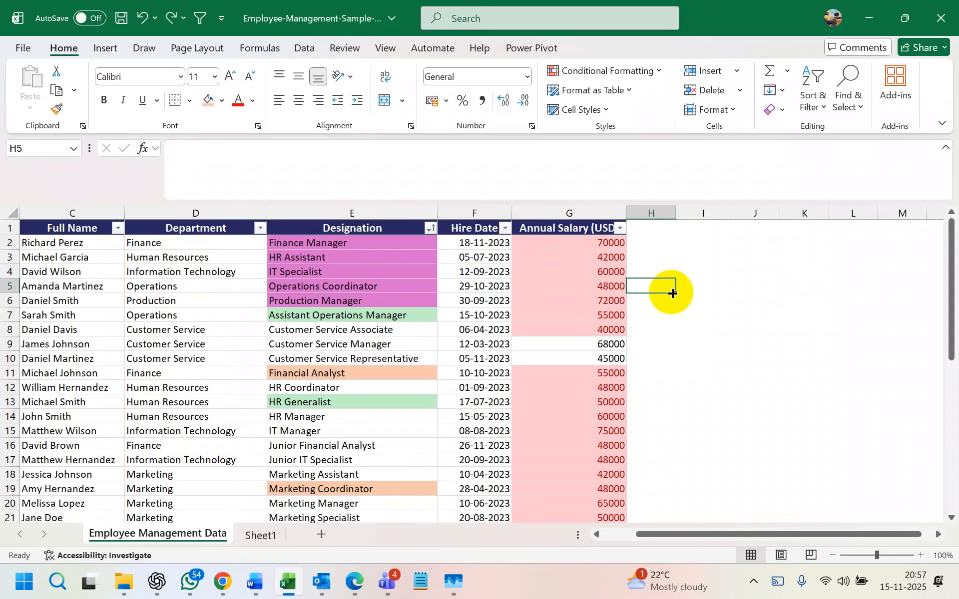
key(super+l)
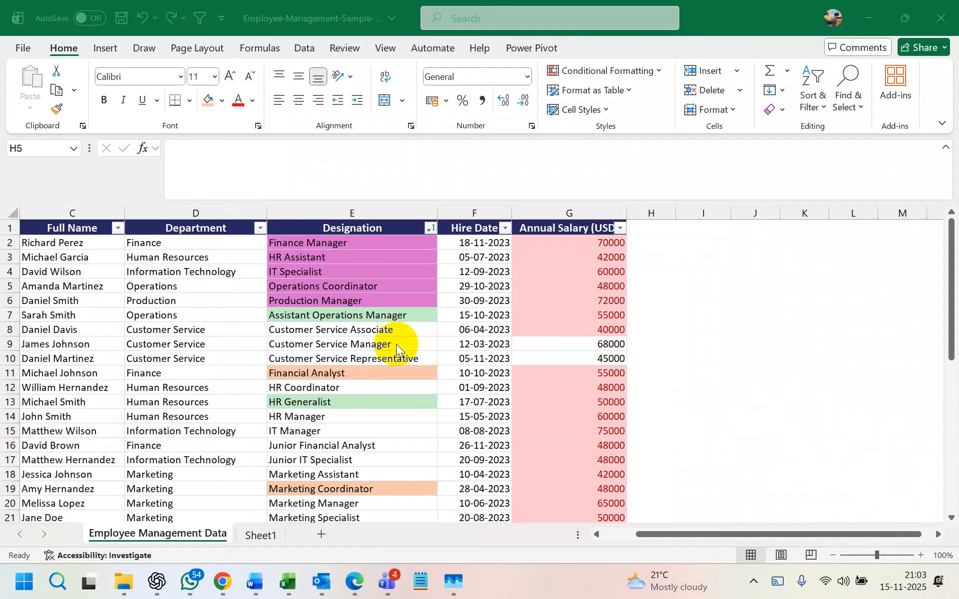
click(606, 76)
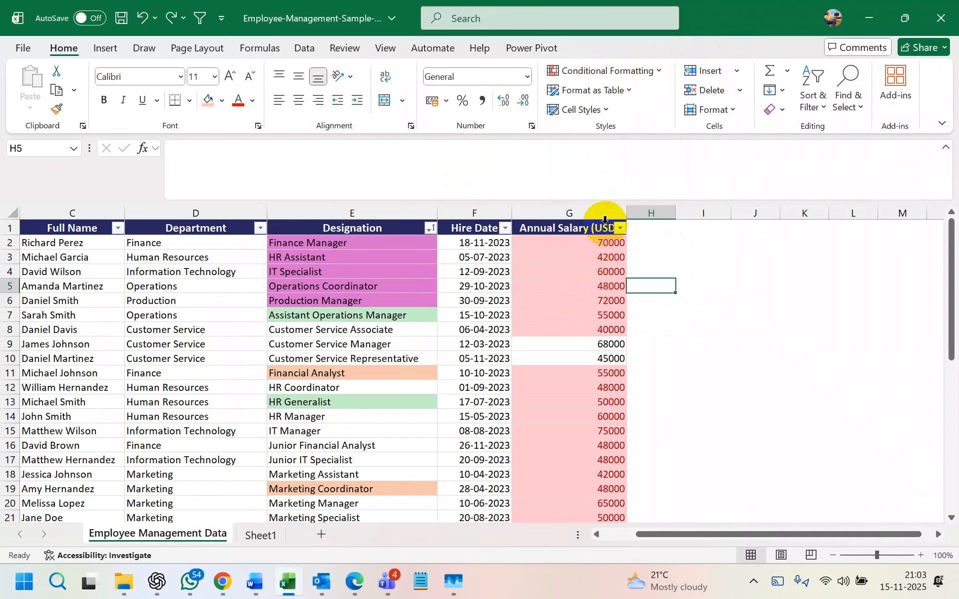
- Clear the conditional formatting rule from the first salary cell G2
click(611, 257)
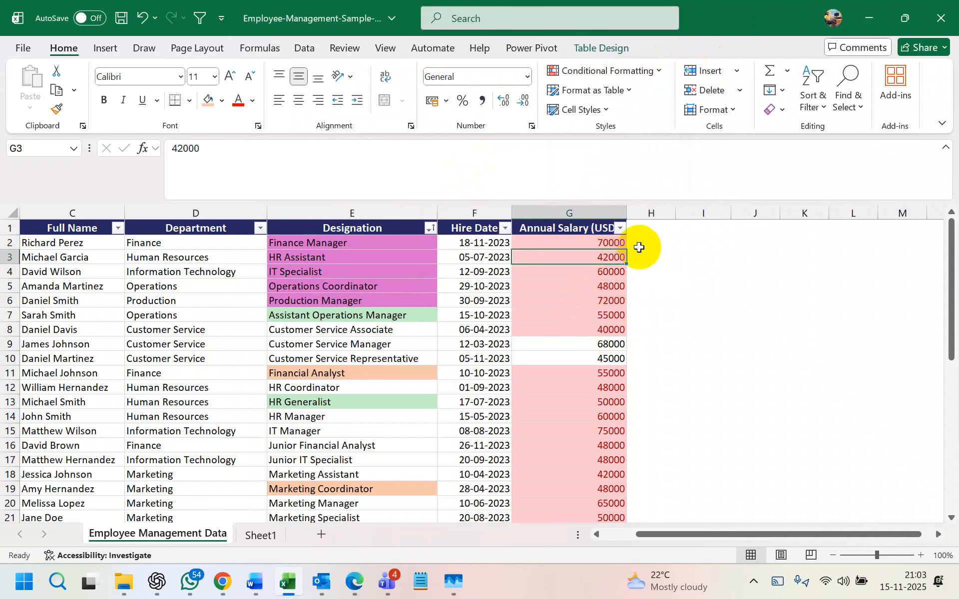
click(606, 242)
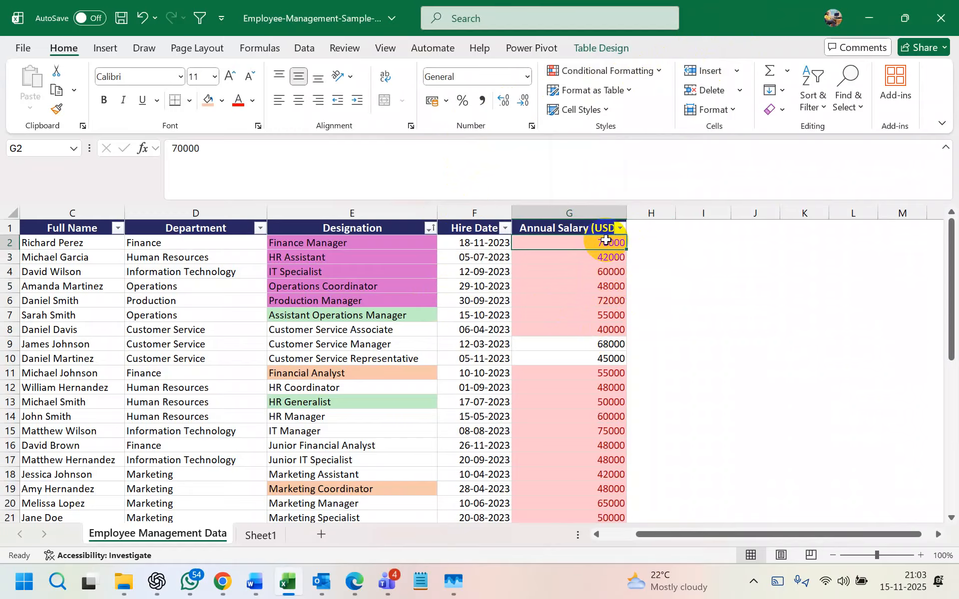
click(615, 71)
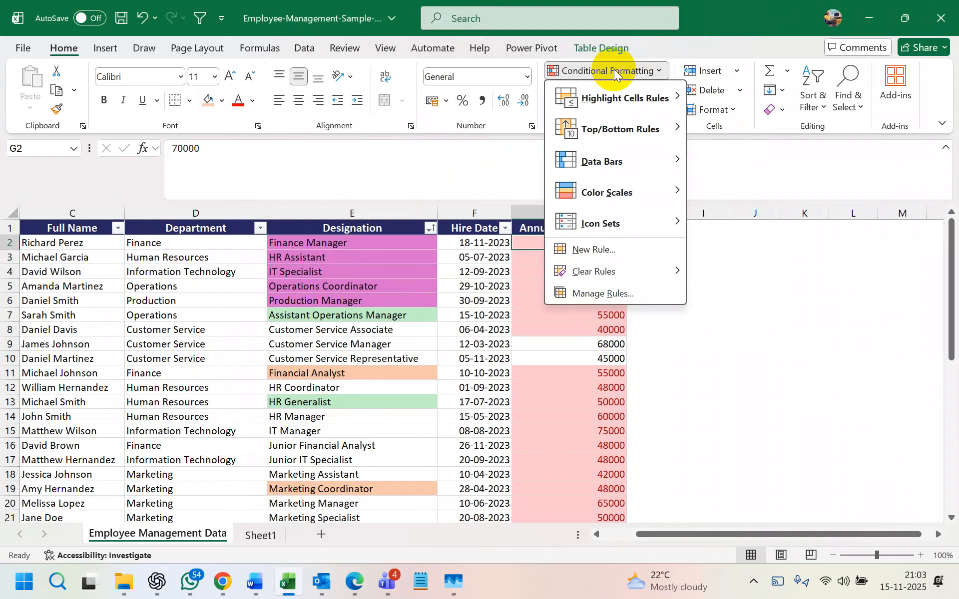
mouse_move(610, 272)
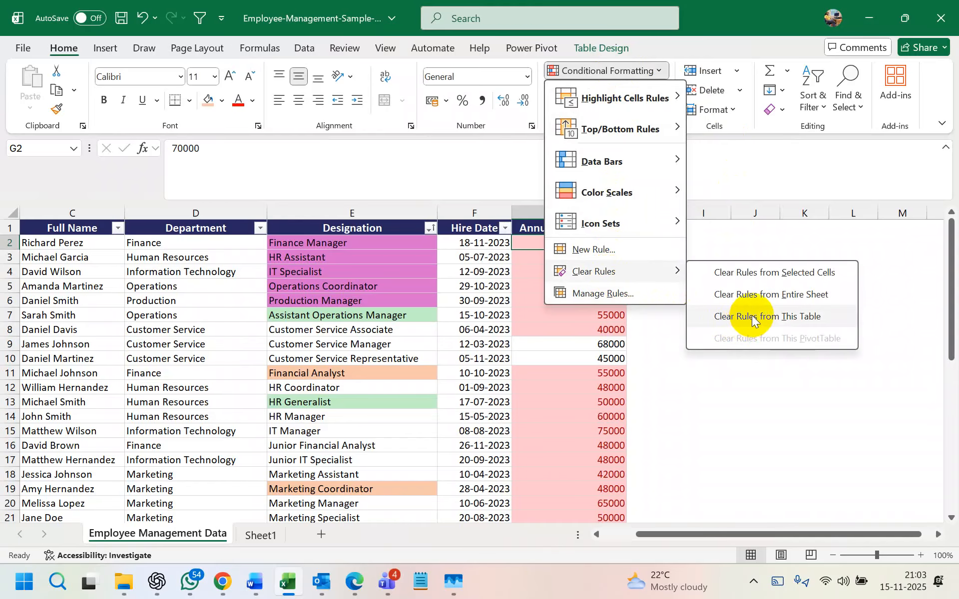
click(763, 273)
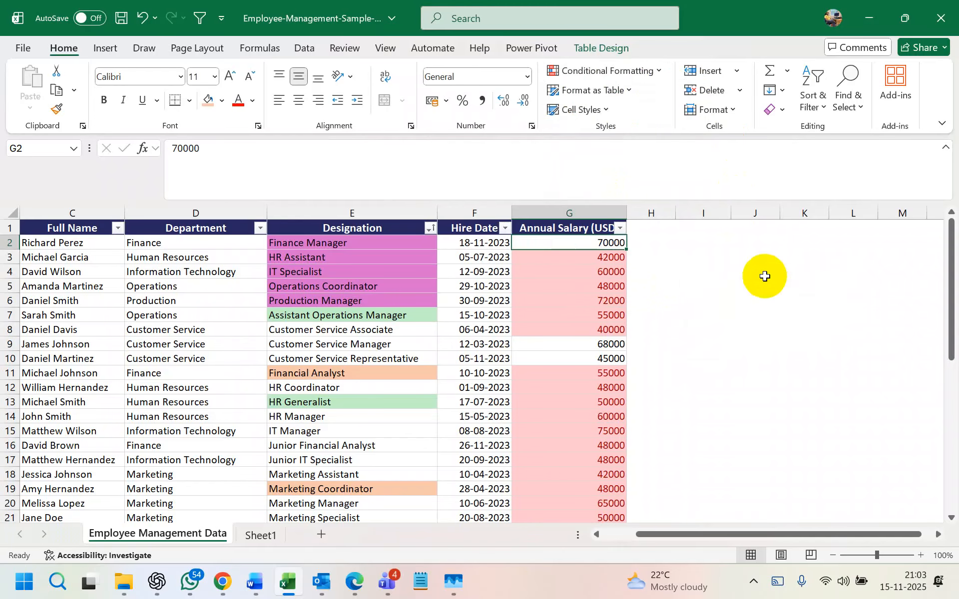
click(692, 295)
- Select the Annual Salary column, then salary cells G4, G13, G10 and G11
click(579, 222)
click(631, 72)
key(Escape)
click(607, 271)
click(589, 402)
click(572, 357)
click(582, 372)
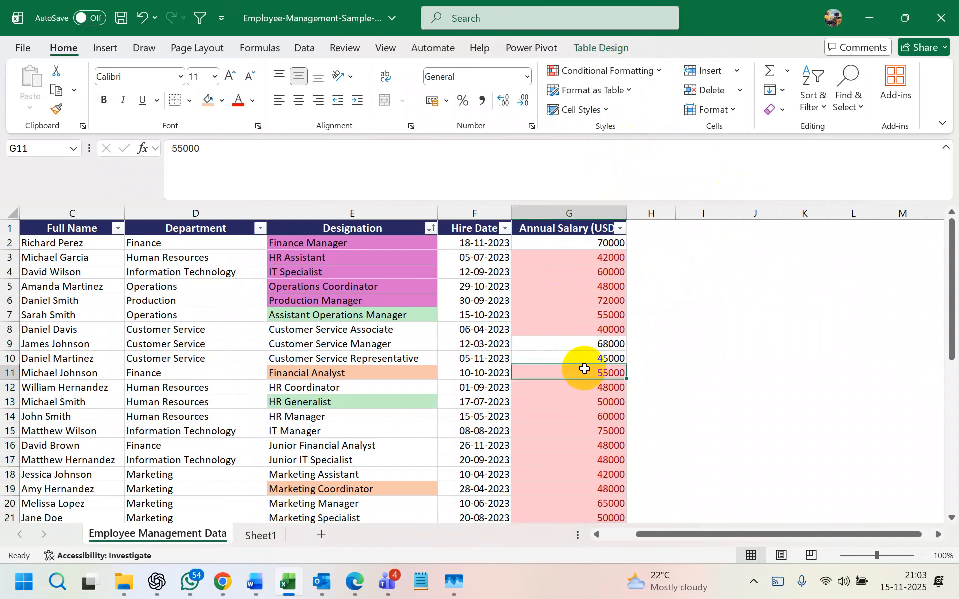
click(601, 72)
mouse_move(601, 271)
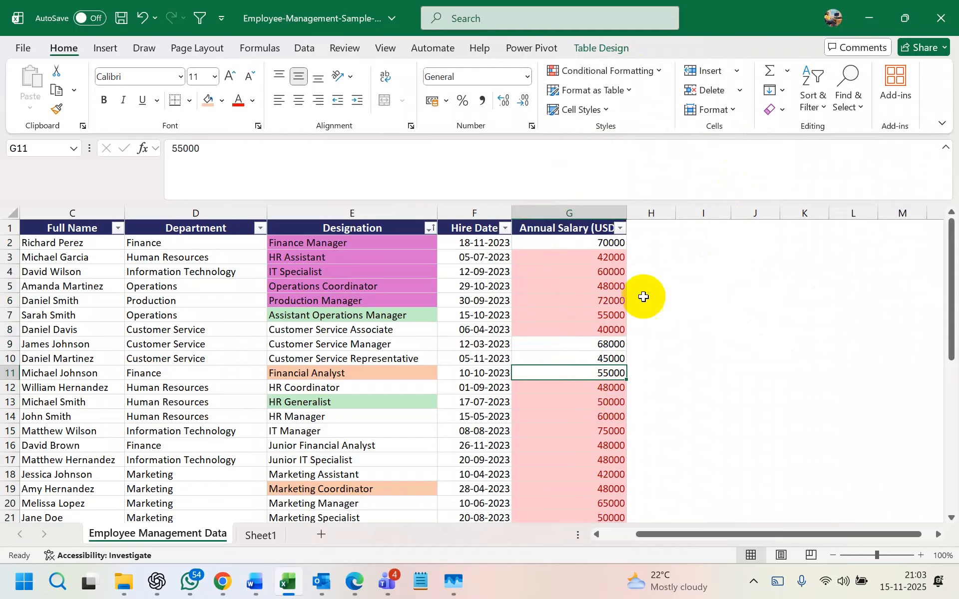
- Clear the highlight rules from the entire Annual Salary column
click(578, 213)
click(625, 72)
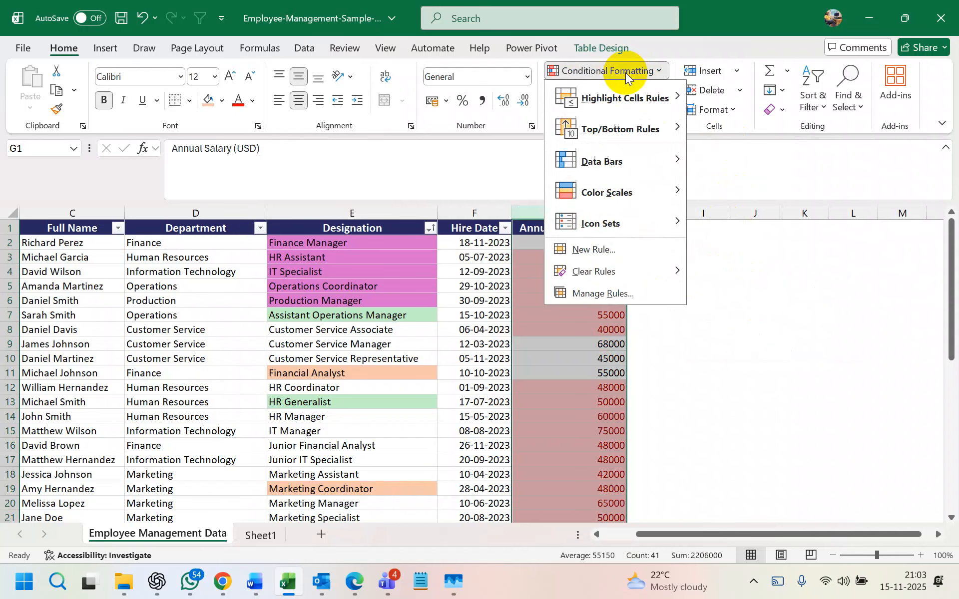
mouse_move(683, 272)
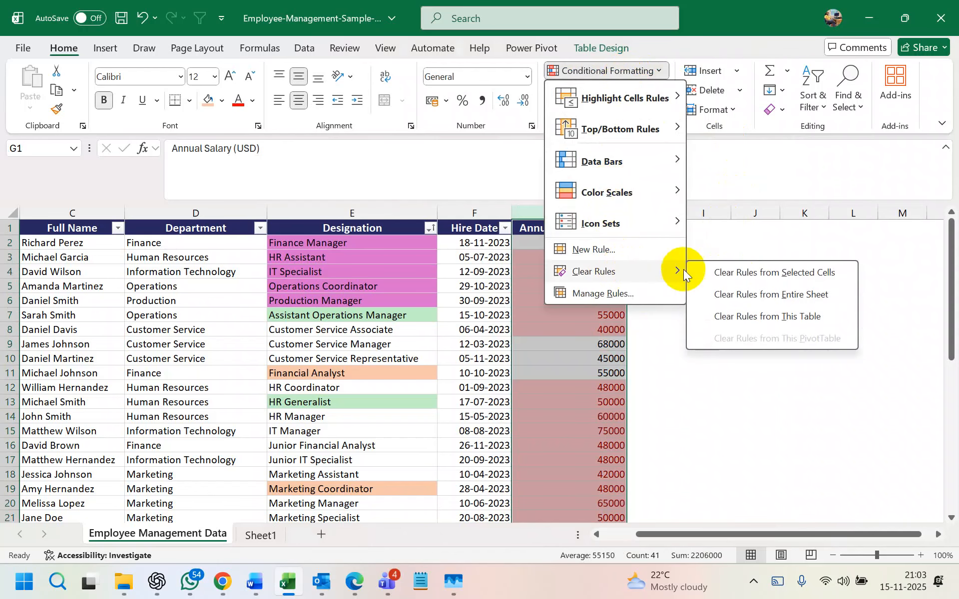
click(746, 272)
click(702, 319)
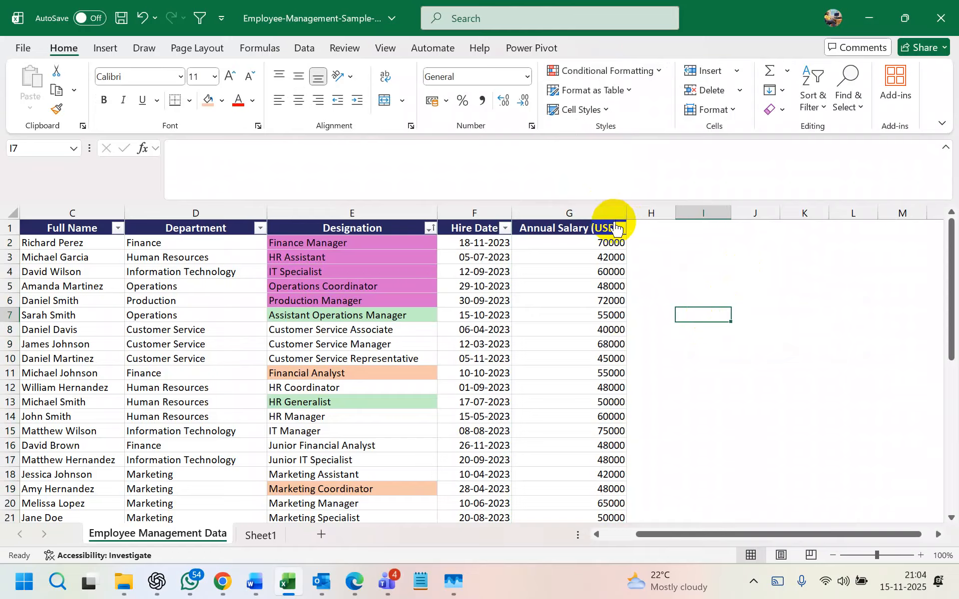
- Add a Greater Than 50000 rule with yellow fill and dark yellow text
click(648, 73)
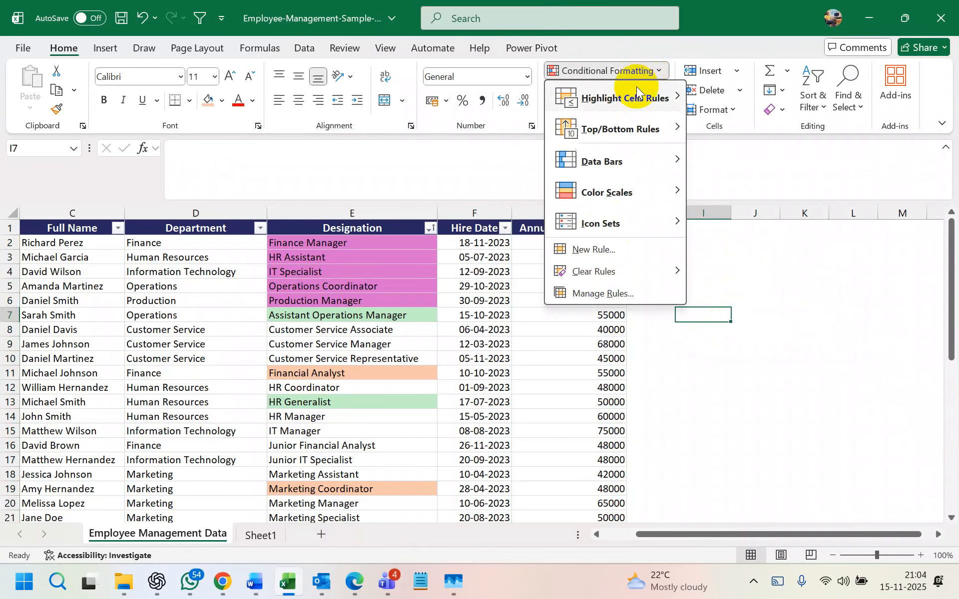
mouse_move(637, 103)
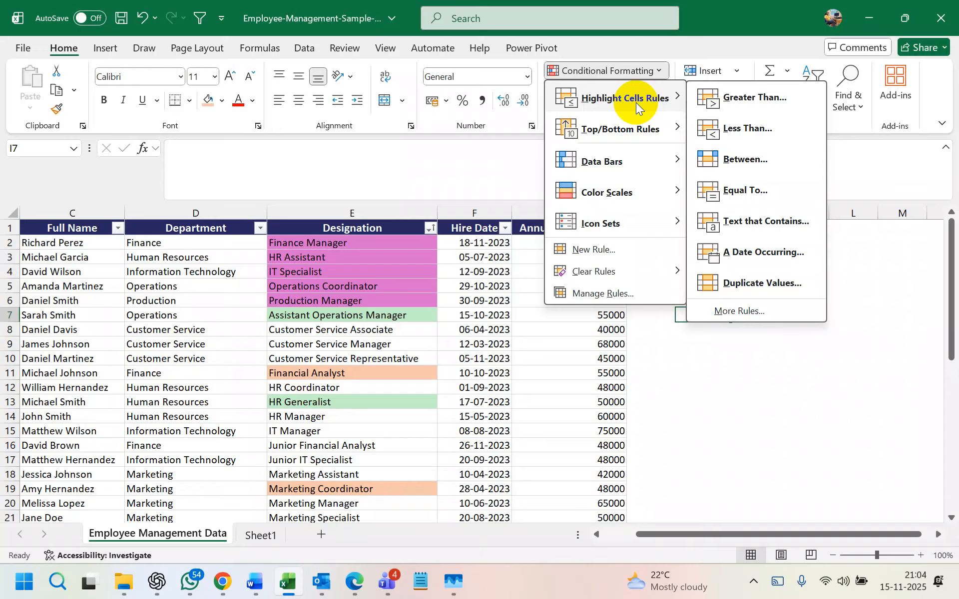
click(768, 100)
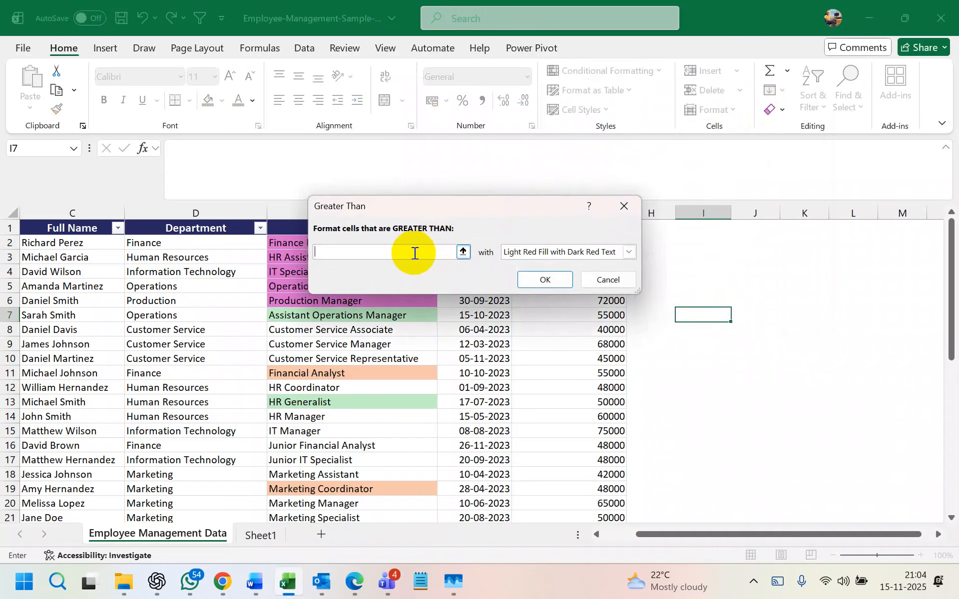
text(50000)
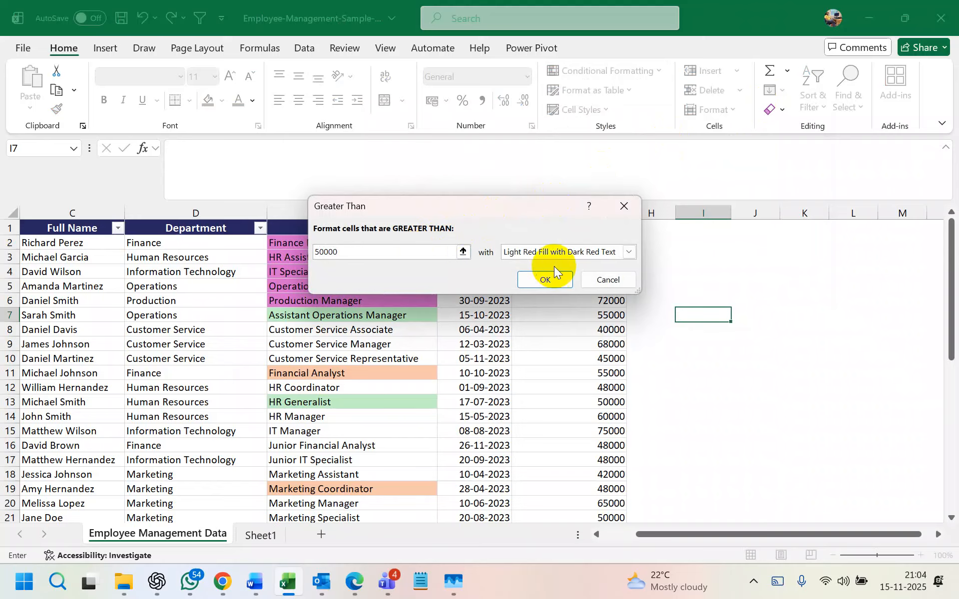
click(628, 251)
click(560, 277)
click(554, 279)
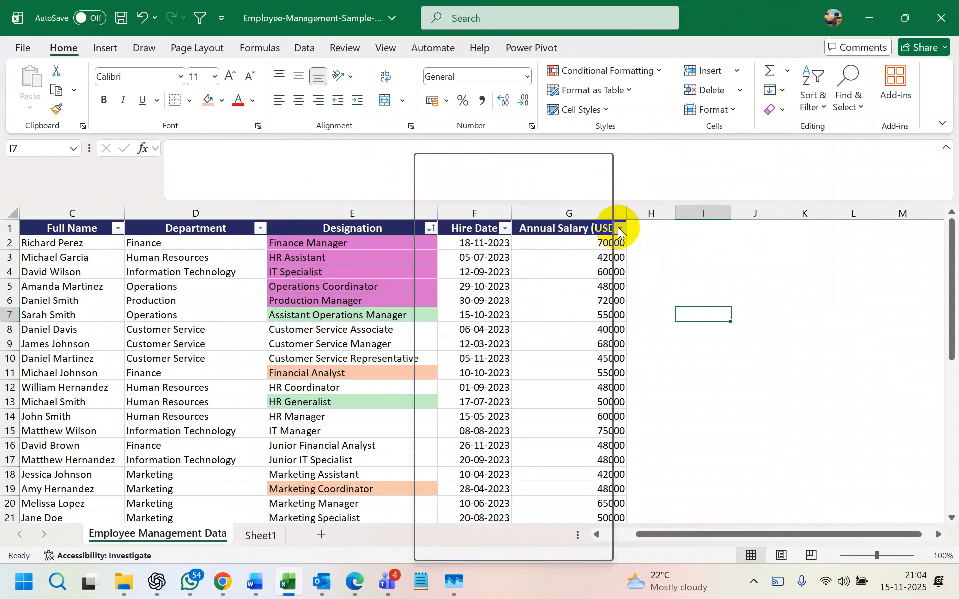
- Open and close the Annual Salary filter menu without filtering
click(620, 228)
mouse_move(555, 303)
click(668, 271)
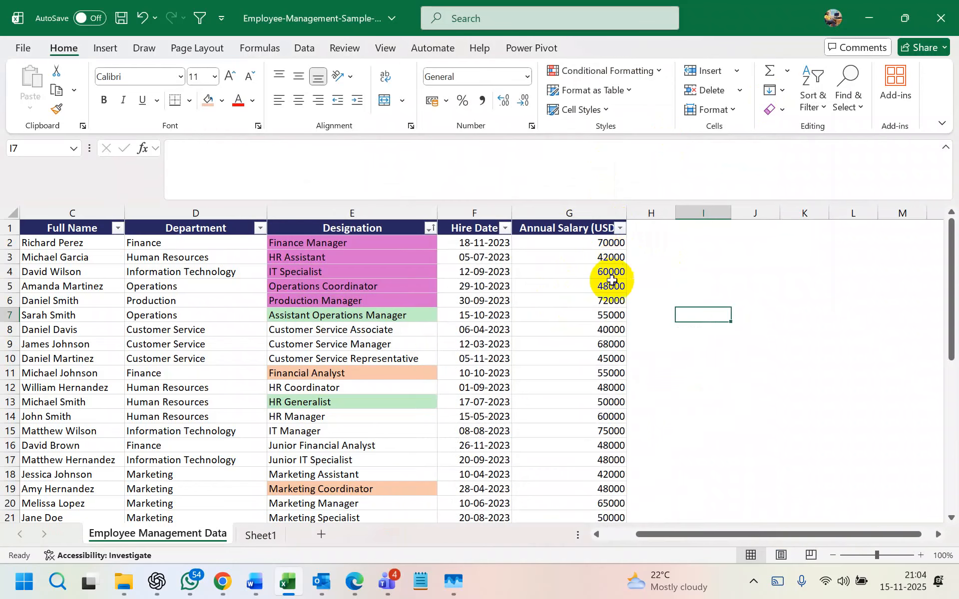
click(618, 228)
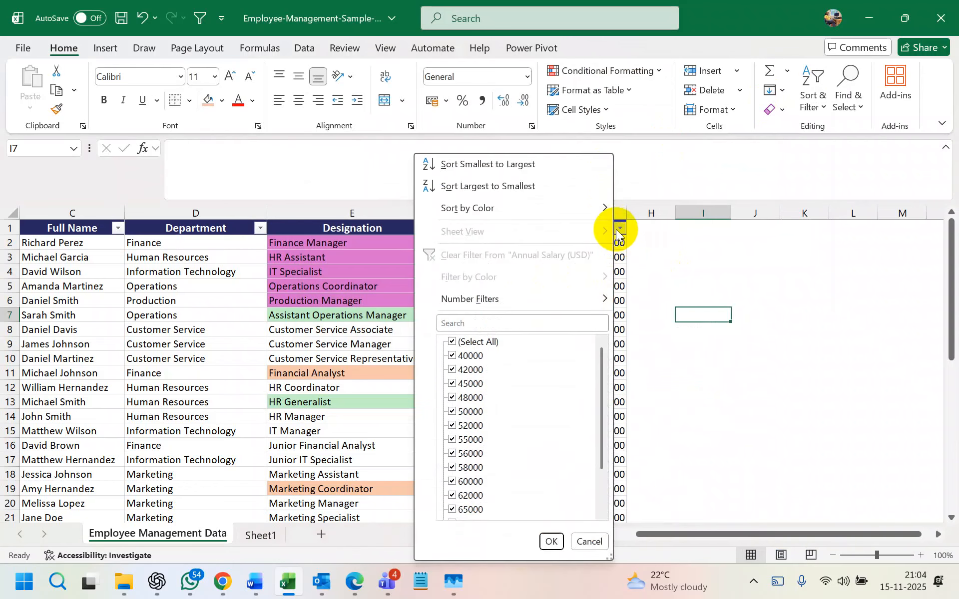
click(694, 263)
scroll(636, 297, down, 2)
scroll(632, 280, up, 2)
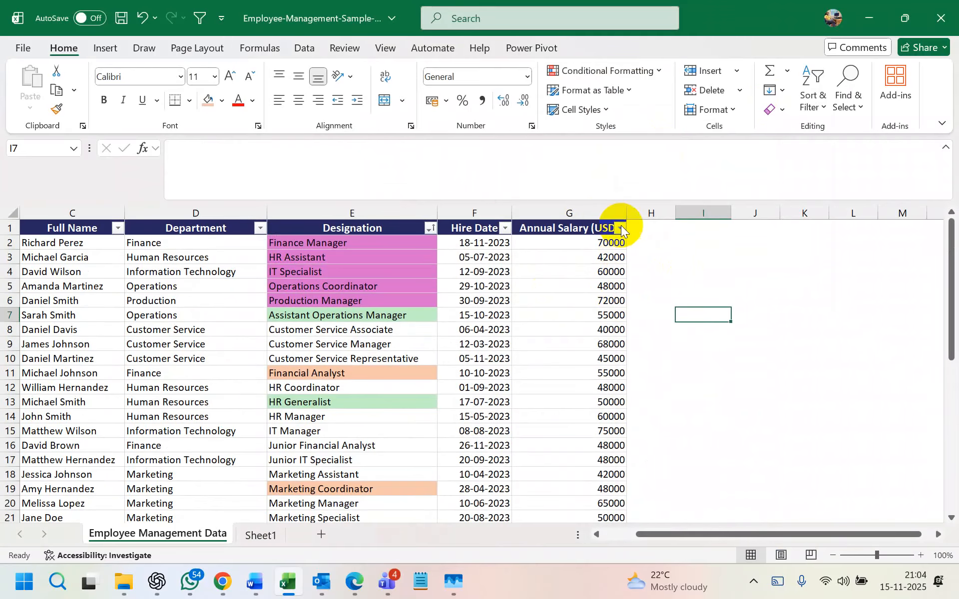
- Start a new Greater Than rule on the Annual Salary column with value 50000
click(618, 67)
click(738, 96)
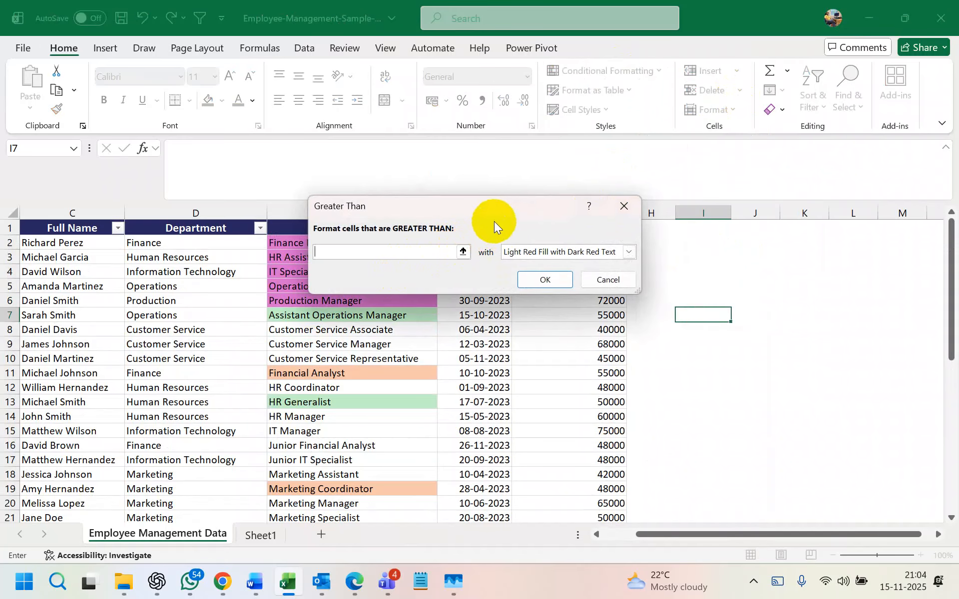
click(584, 214)
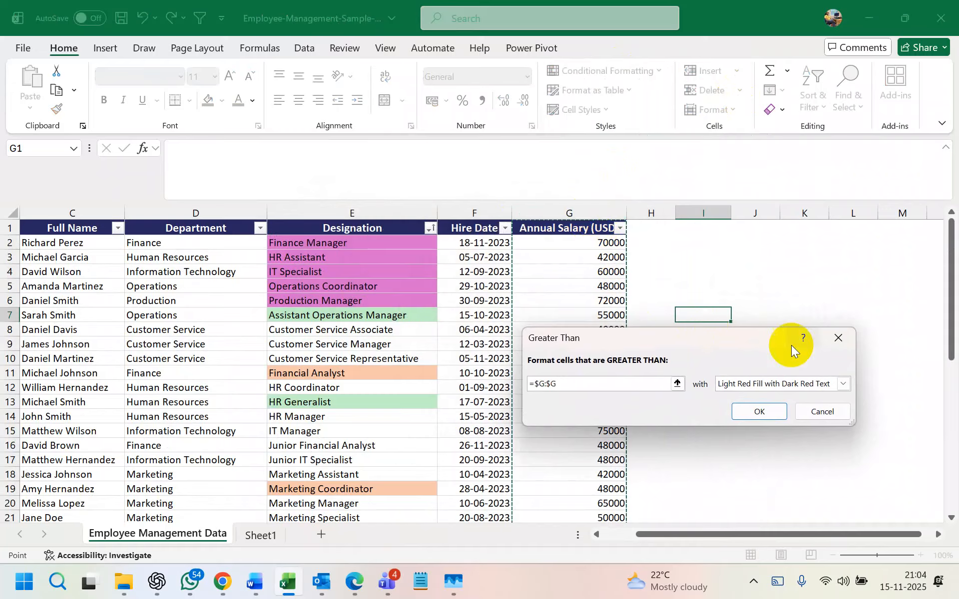
click(842, 384)
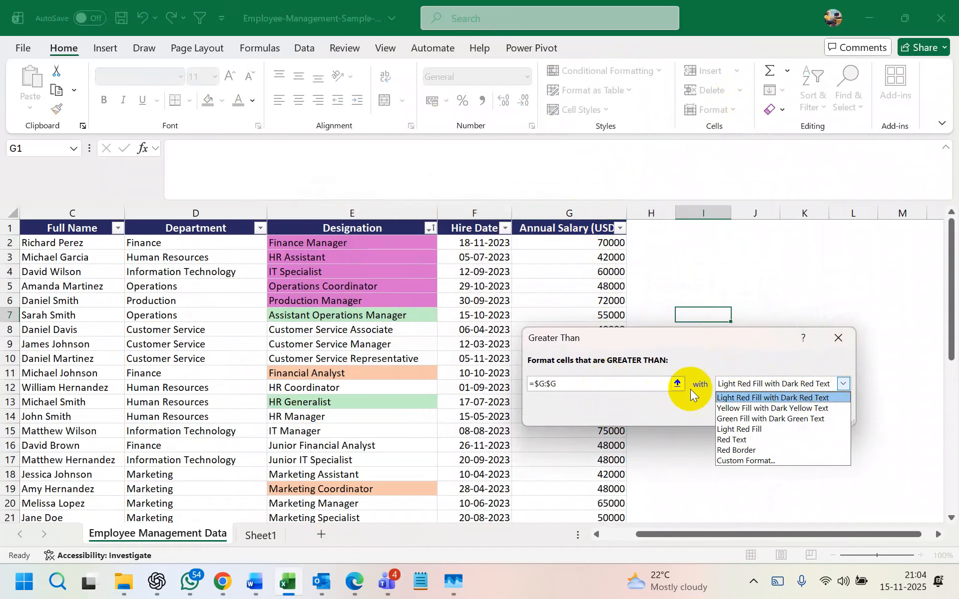
click(685, 338)
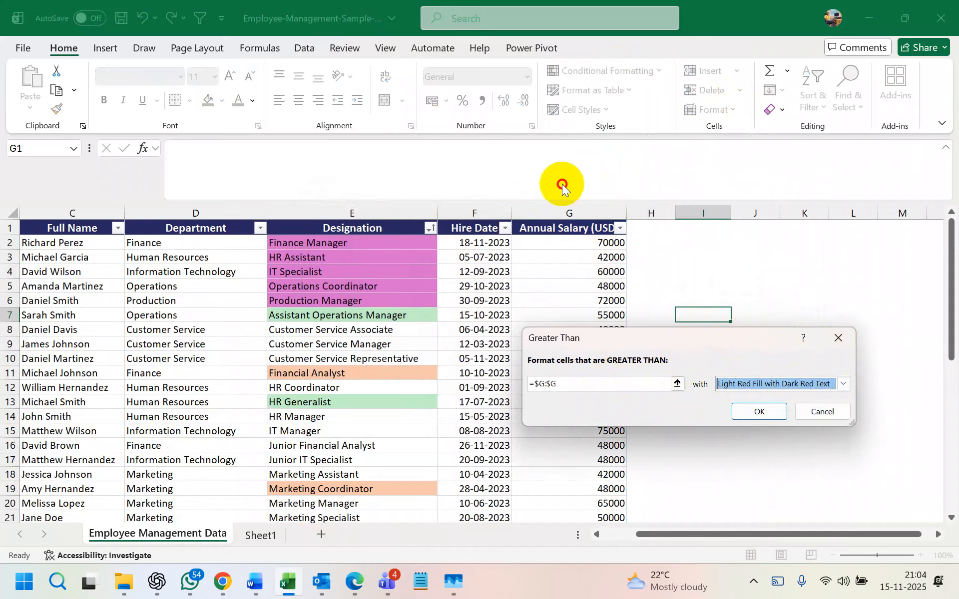
click(573, 384)
key(BackSpace)
key(BackSpace)
key(BackSpace)
key(BackSpace)
key(BackSpace)
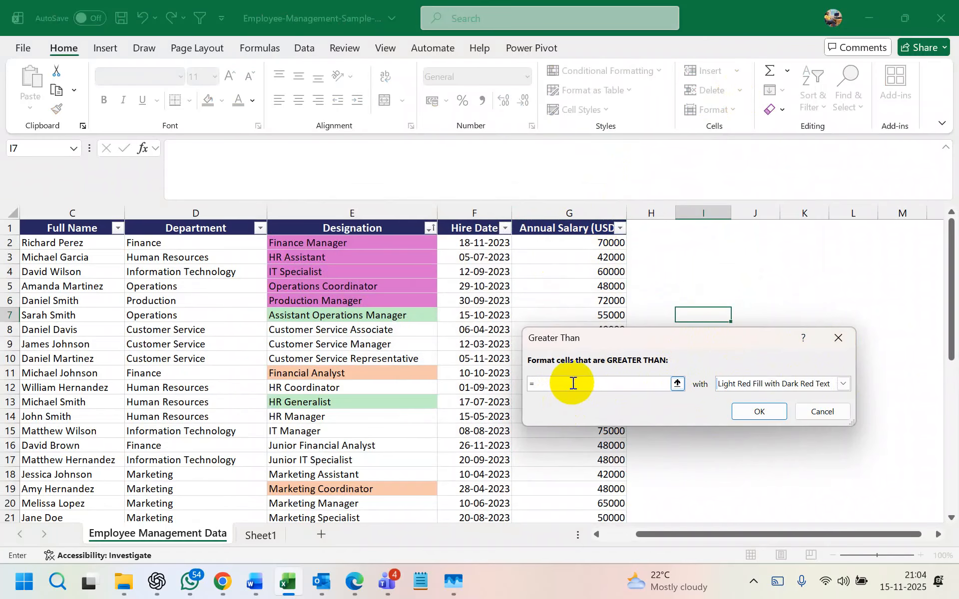
key(BackSpace)
text(50000)
- Confirm the greater-than 50000 rule and select the salaries from G2 down
click(769, 411)
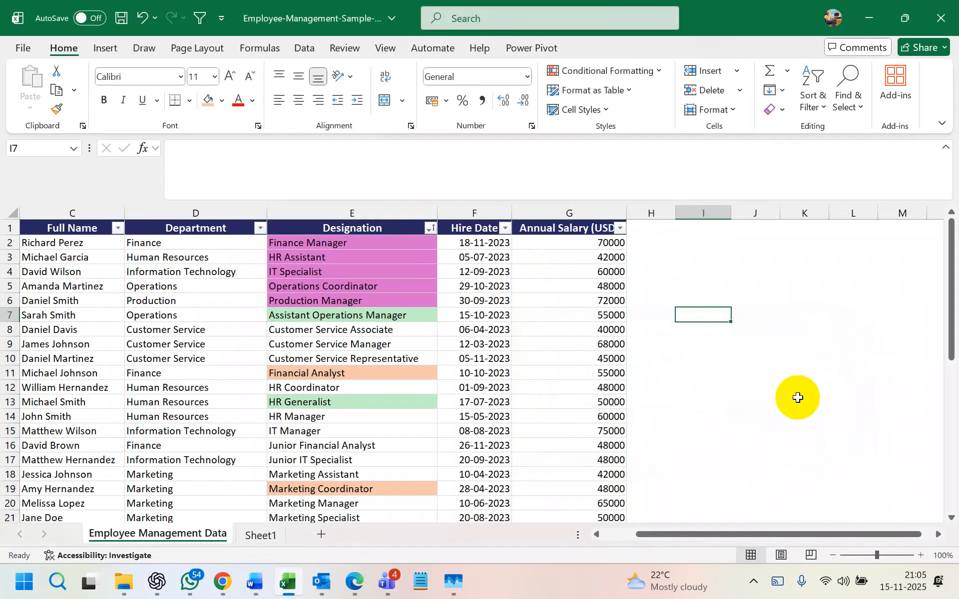
click(587, 267)
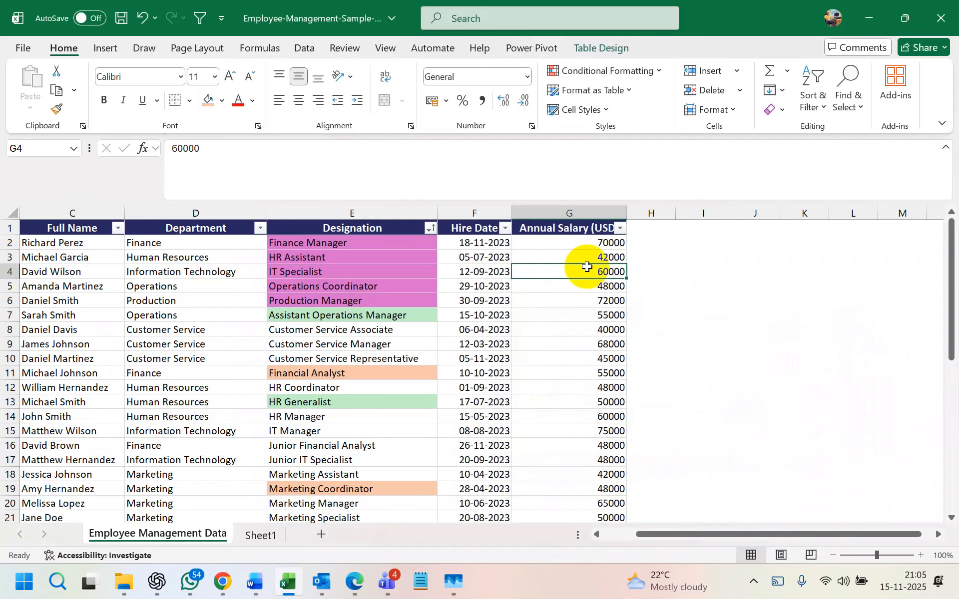
click(585, 242)
key(ctrl+shift+Down)
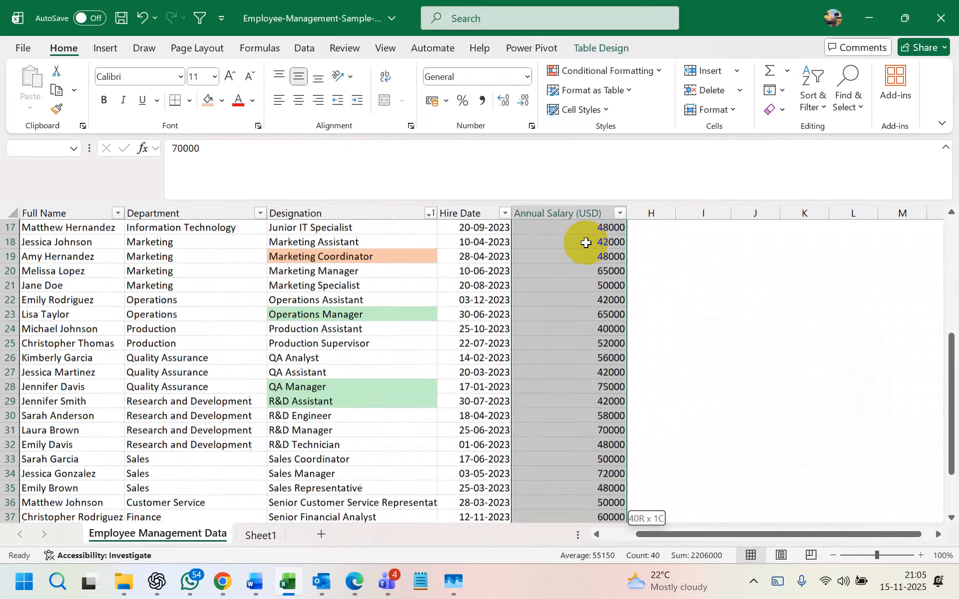
- Format the salaries as Number with 0 decimal places
click(527, 76)
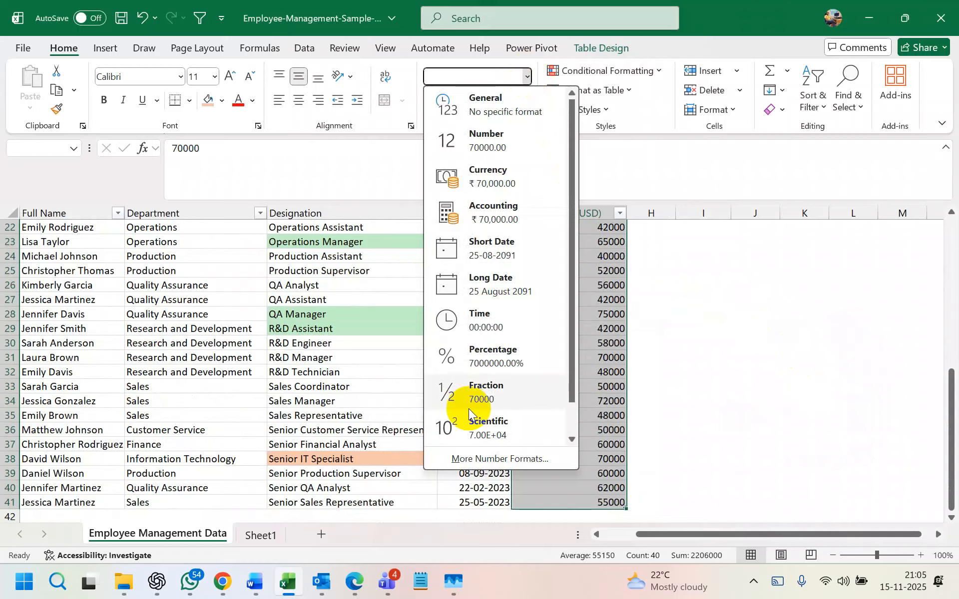
scroll(486, 460, up, 3)
scroll(486, 460, up, 5)
key(ctrl+1)
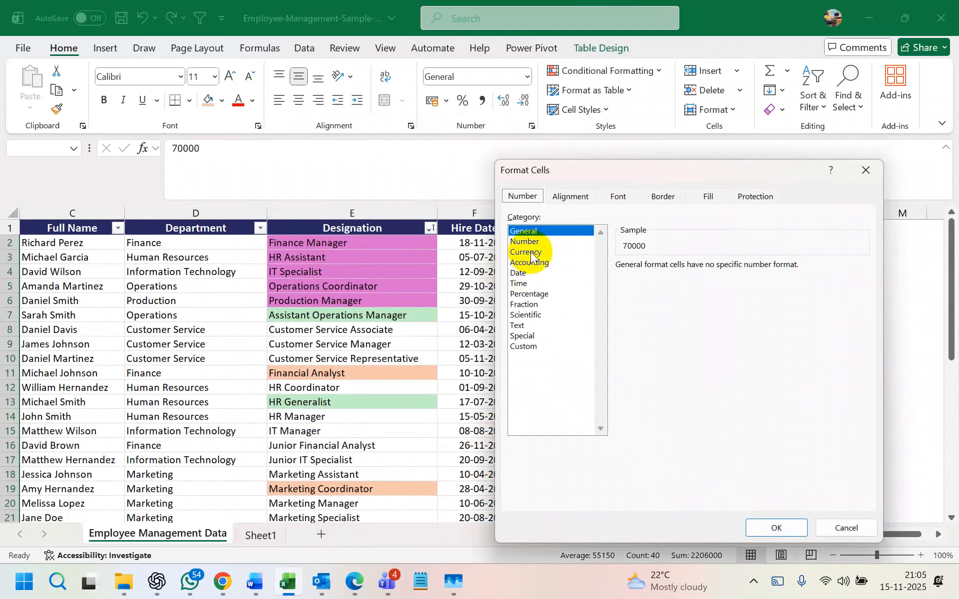
click(530, 243)
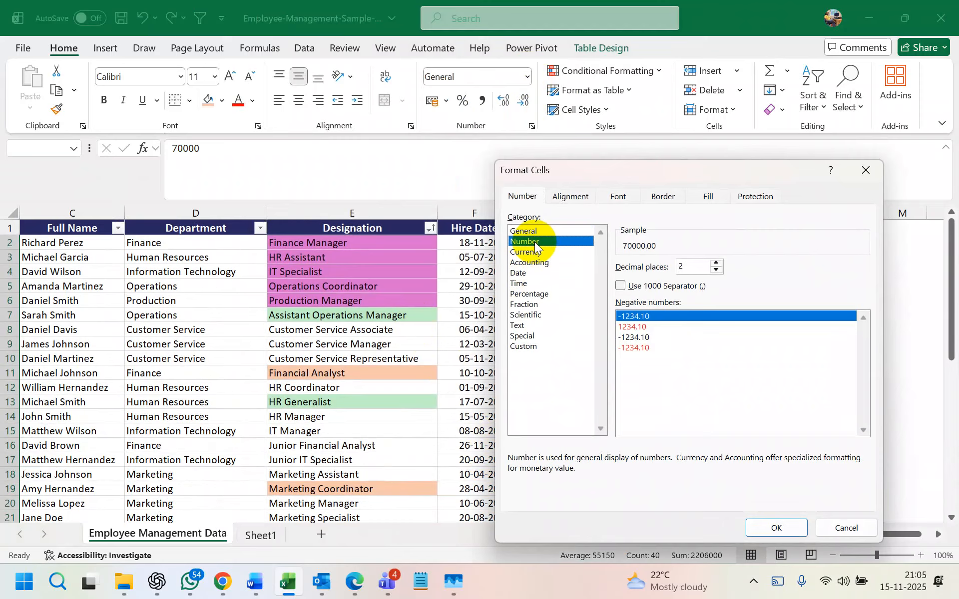
click(715, 271)
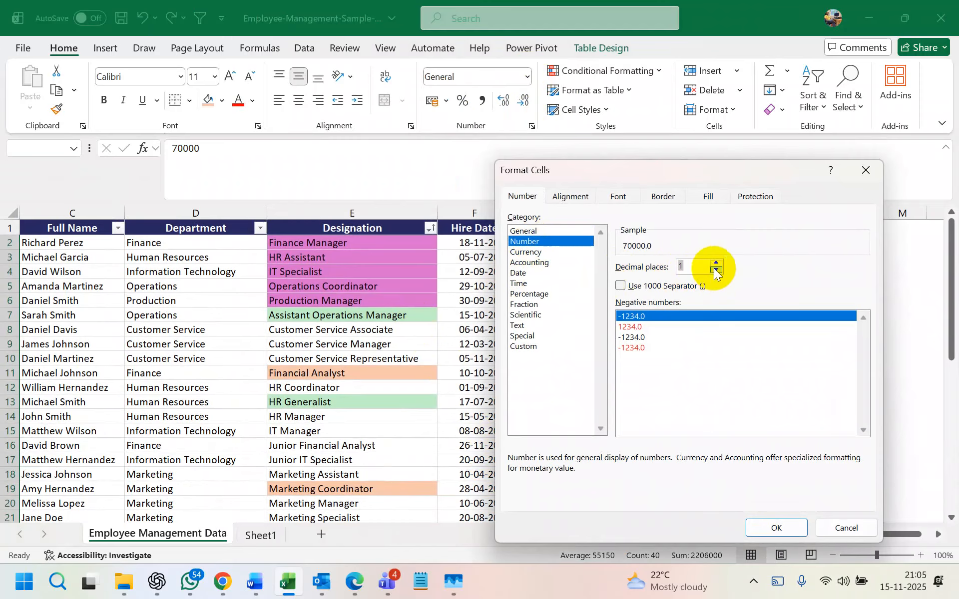
click(714, 269)
click(776, 528)
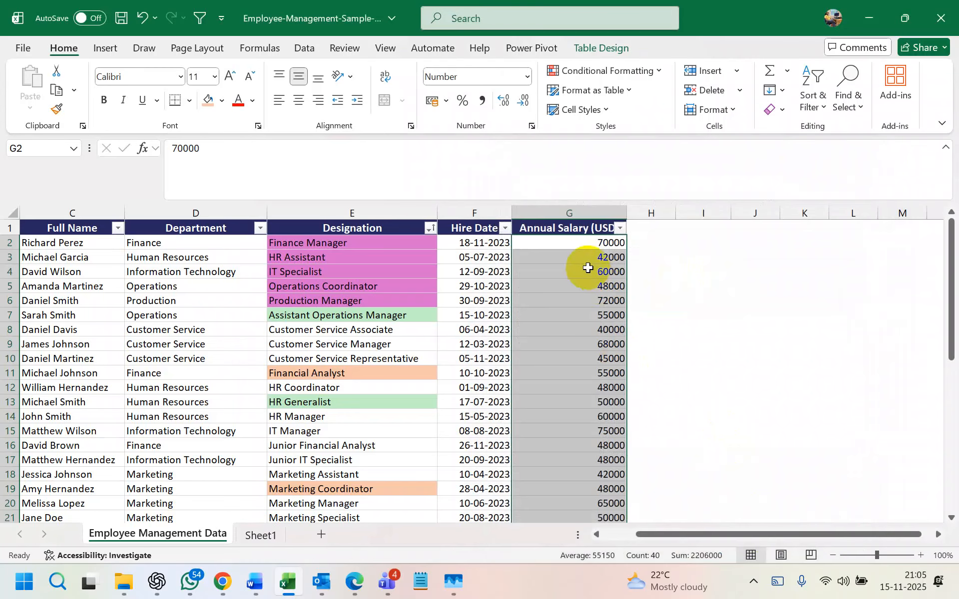
- Start a Greater Than highlight rule proposing 57500, then cancel it
click(620, 228)
click(622, 225)
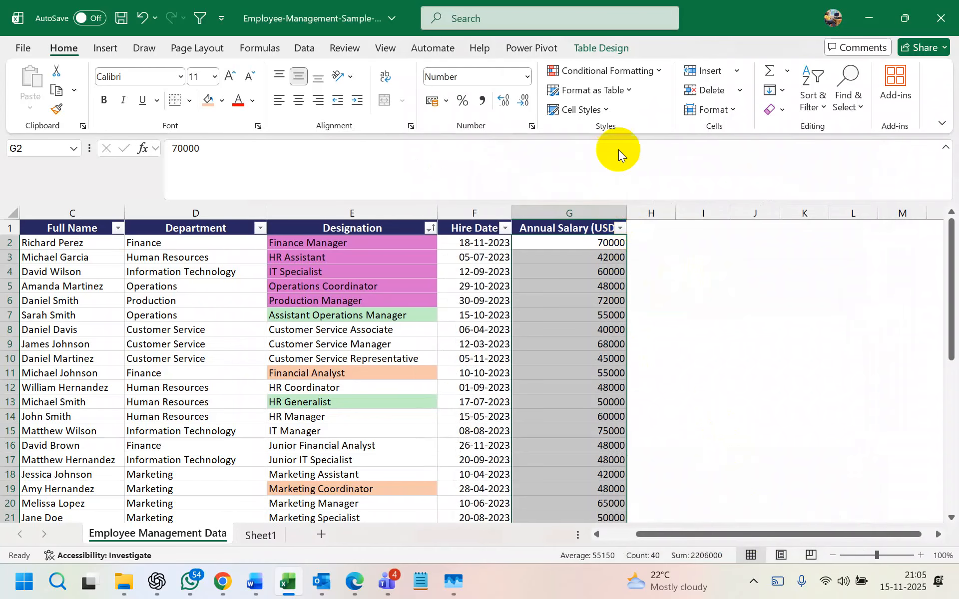
click(657, 71)
mouse_move(643, 100)
click(741, 98)
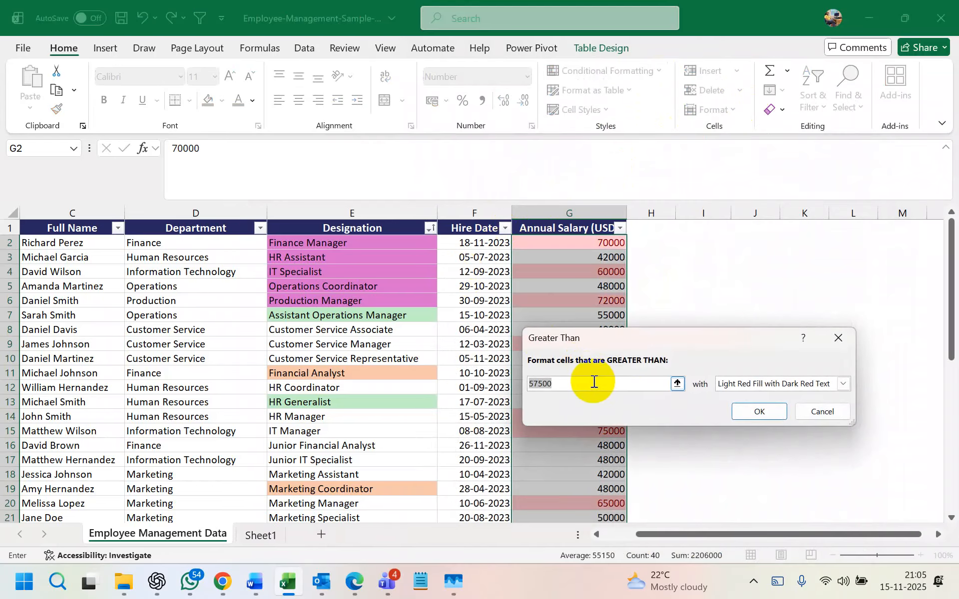
click(838, 338)
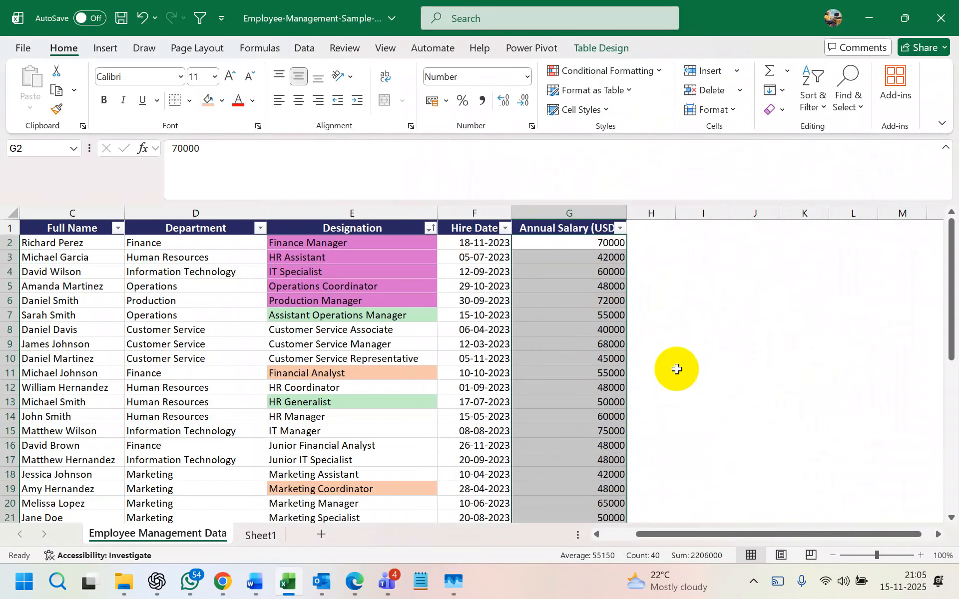
click(679, 314)
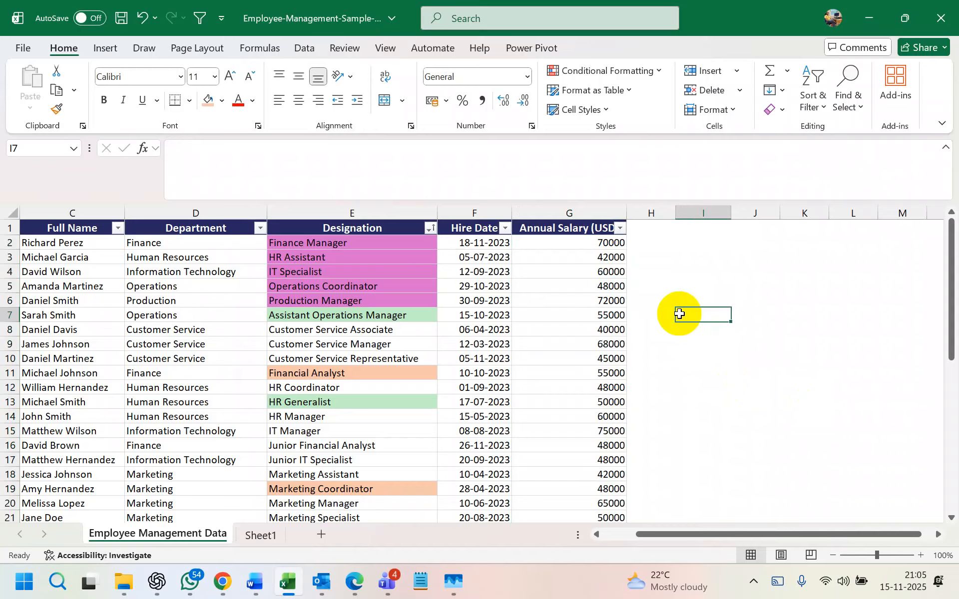
- Set cell G4 to General format, then select the whole Annual Salary column
click(542, 273)
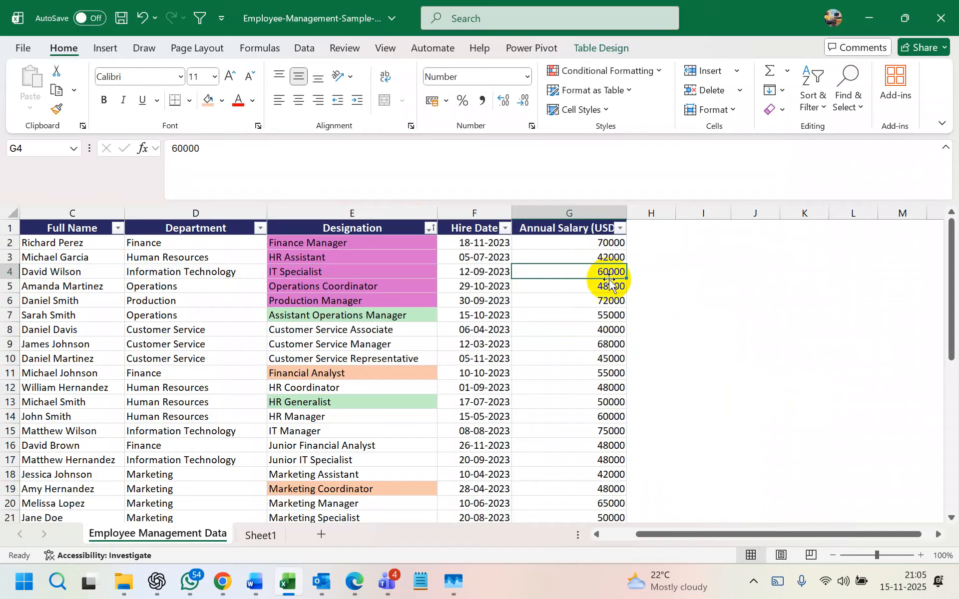
click(532, 82)
click(501, 103)
click(699, 315)
click(580, 271)
click(574, 400)
click(577, 213)
click(526, 76)
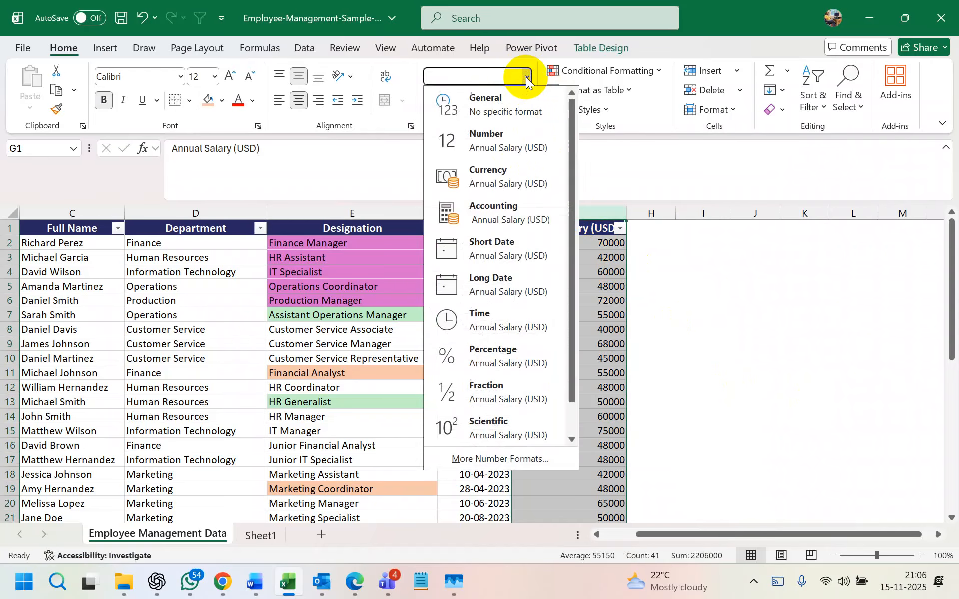
click(752, 312)
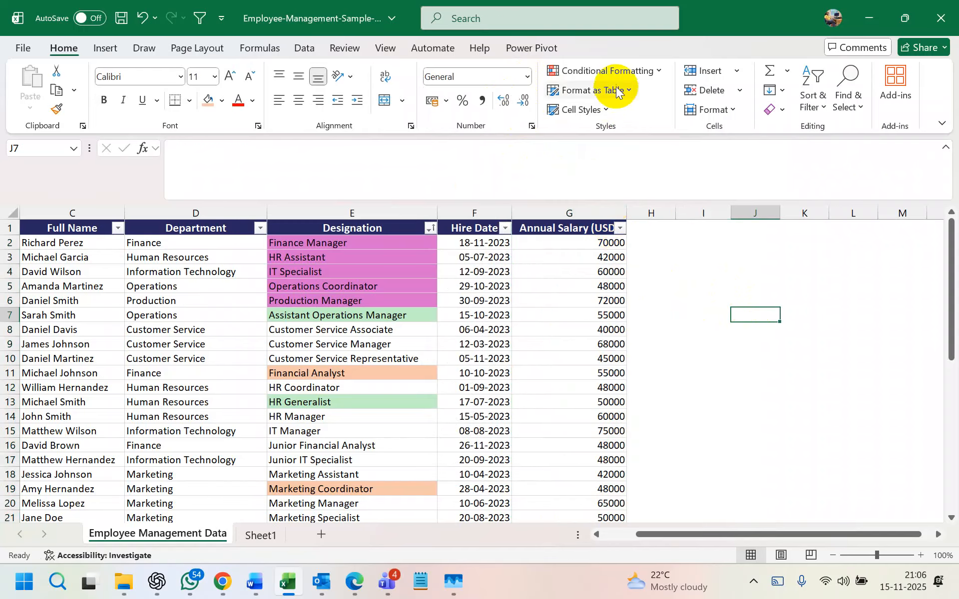
- Highlight Annual Salary values greater than 50000 with a Greater Than rule
click(615, 73)
mouse_move(651, 97)
click(745, 100)
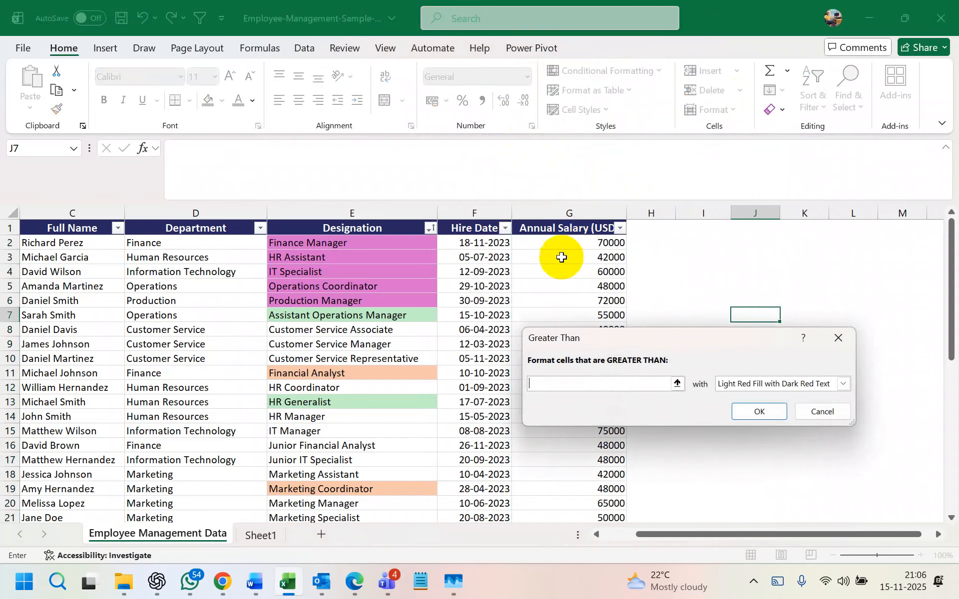
text(50000)
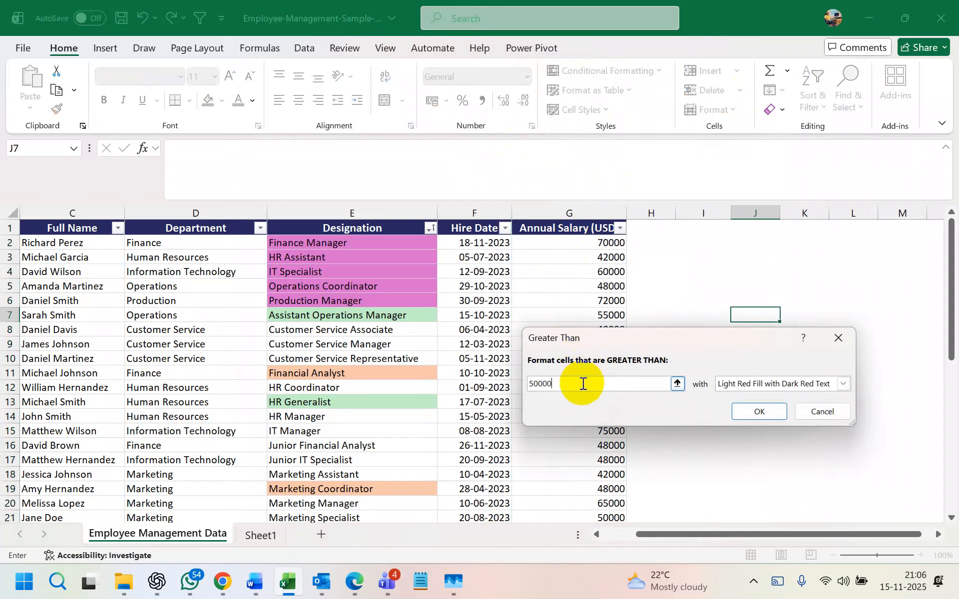
click(758, 413)
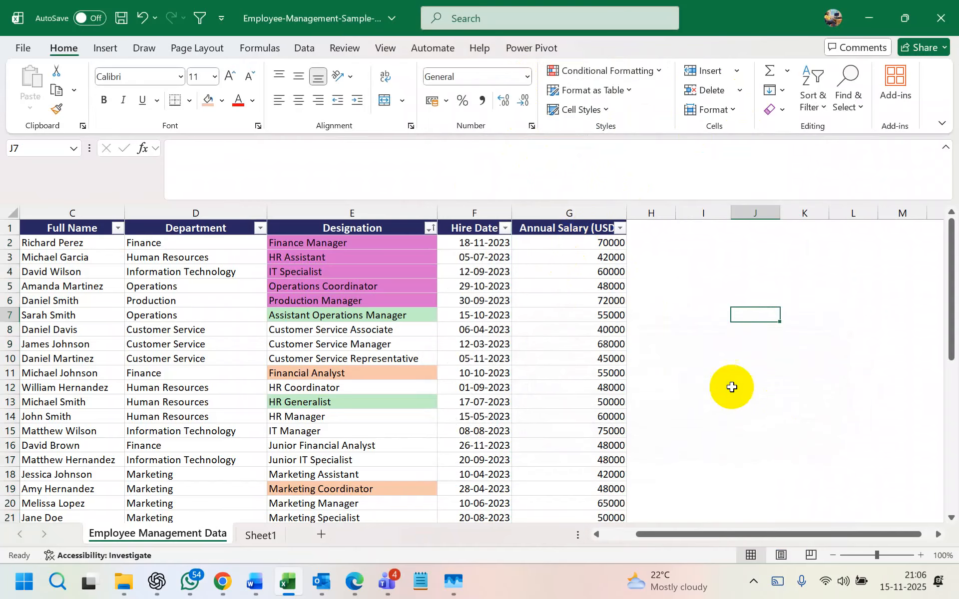
- Check the Annual Salary filter without filtering, then pick the salaries in G10 and G5
click(620, 228)
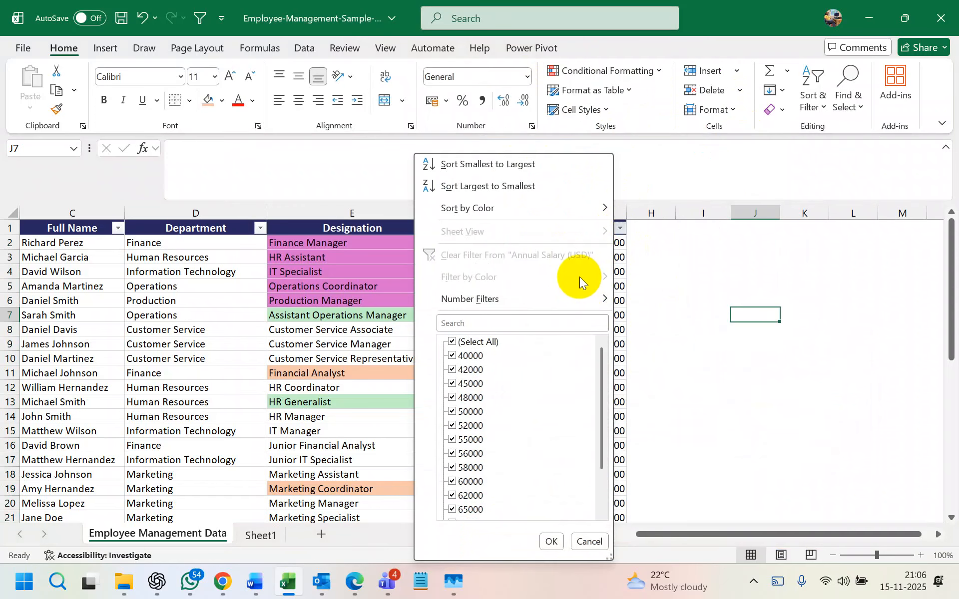
click(674, 314)
scroll(586, 357, down, 5)
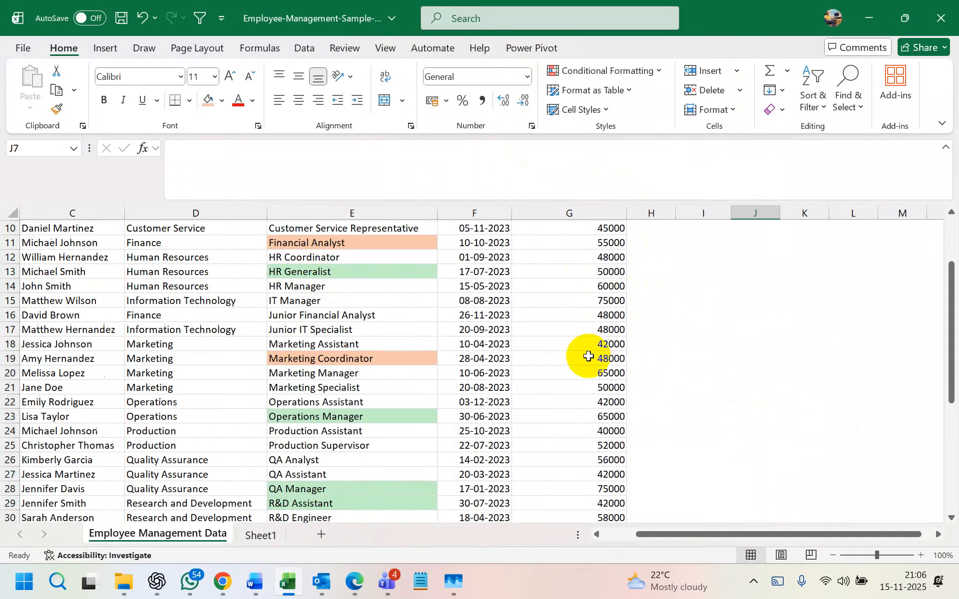
scroll(588, 356, up, 5)
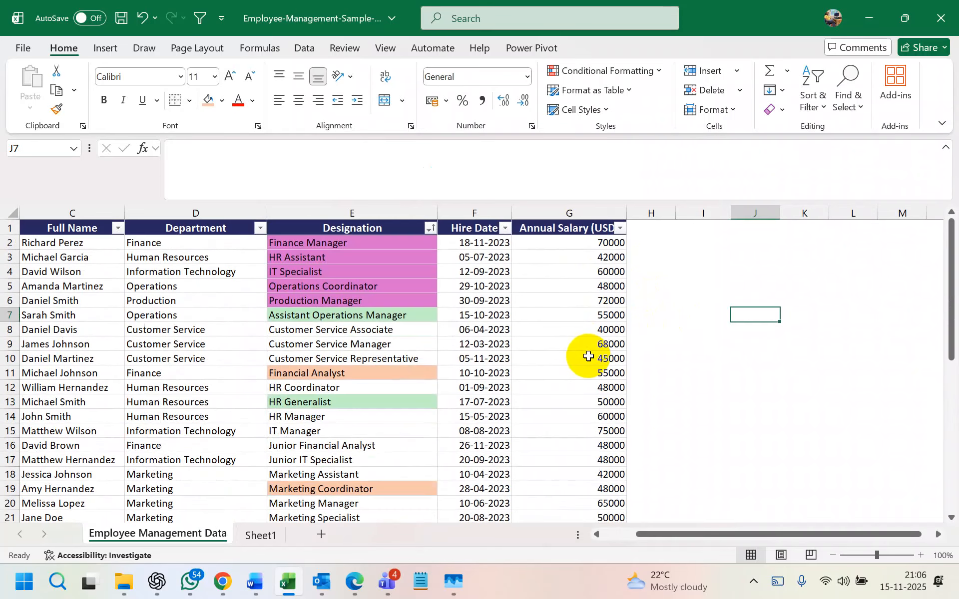
click(589, 356)
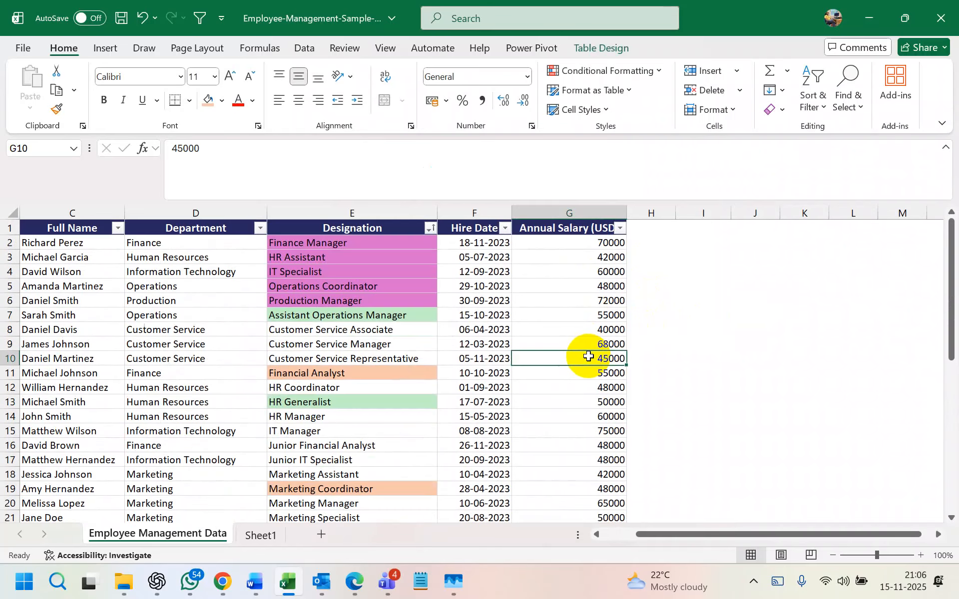
click(594, 289)
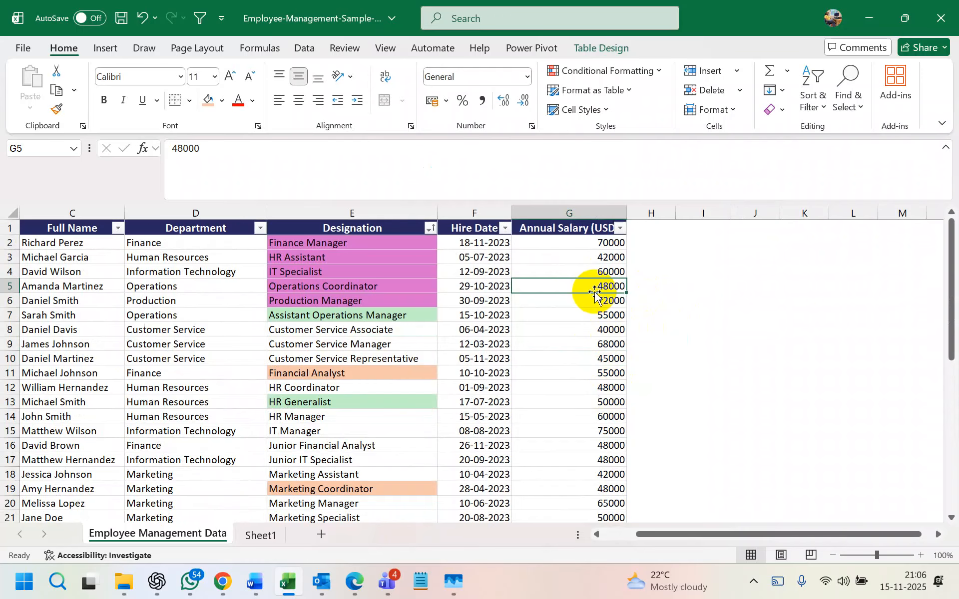
- Format the whole Annual Salary column as Number with 0 decimal places
click(577, 213)
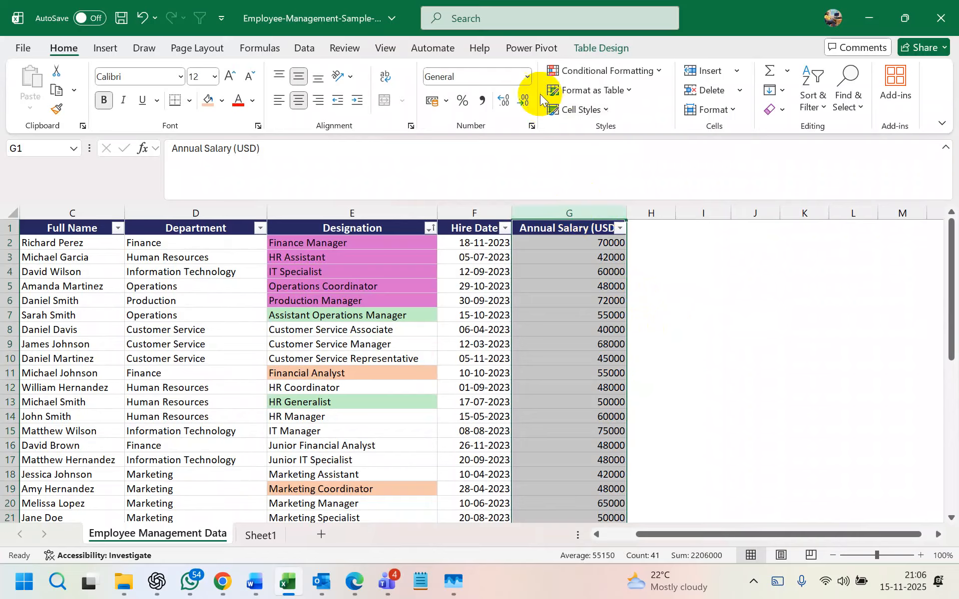
click(527, 76)
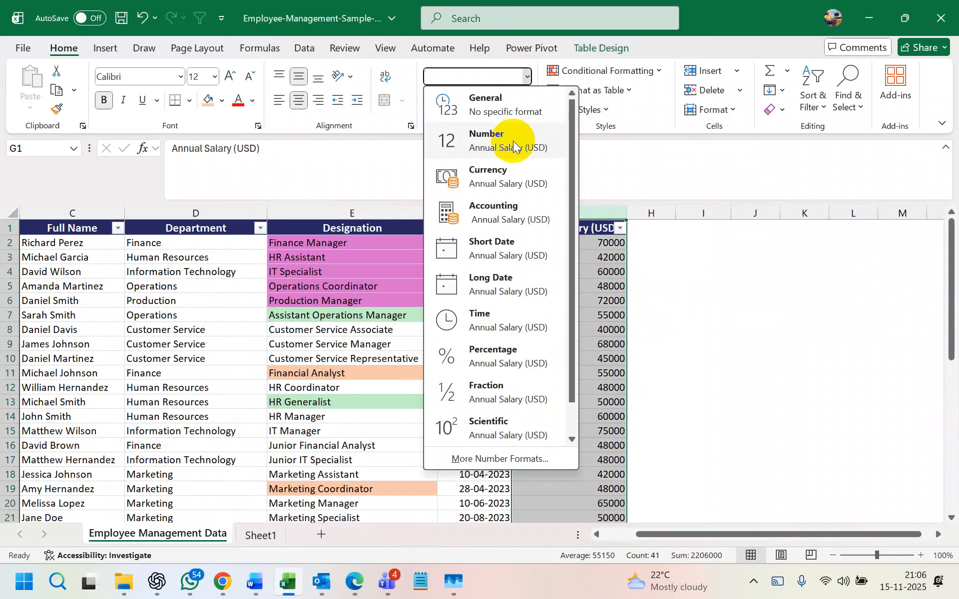
click(493, 458)
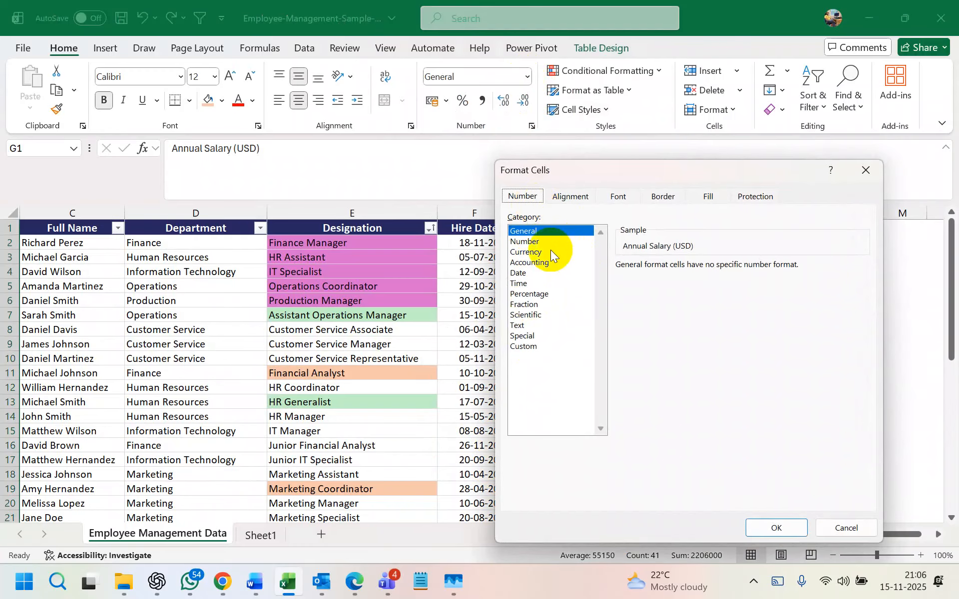
click(530, 241)
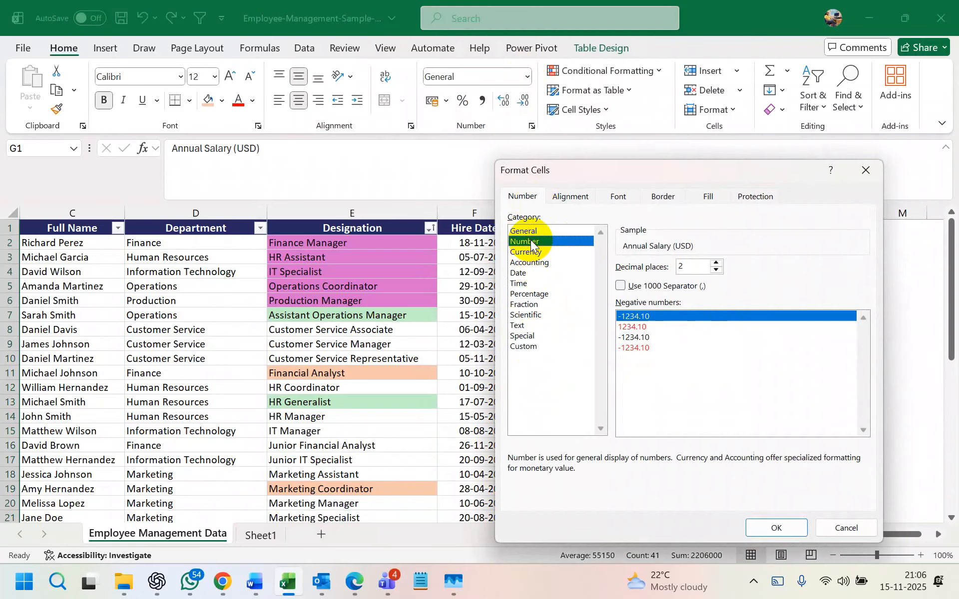
click(865, 170)
click(527, 77)
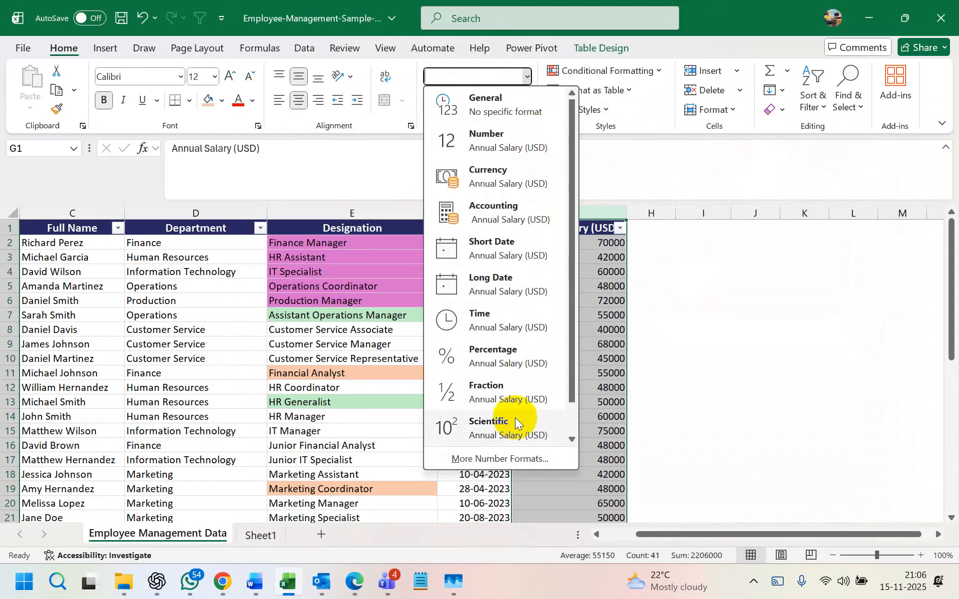
click(508, 457)
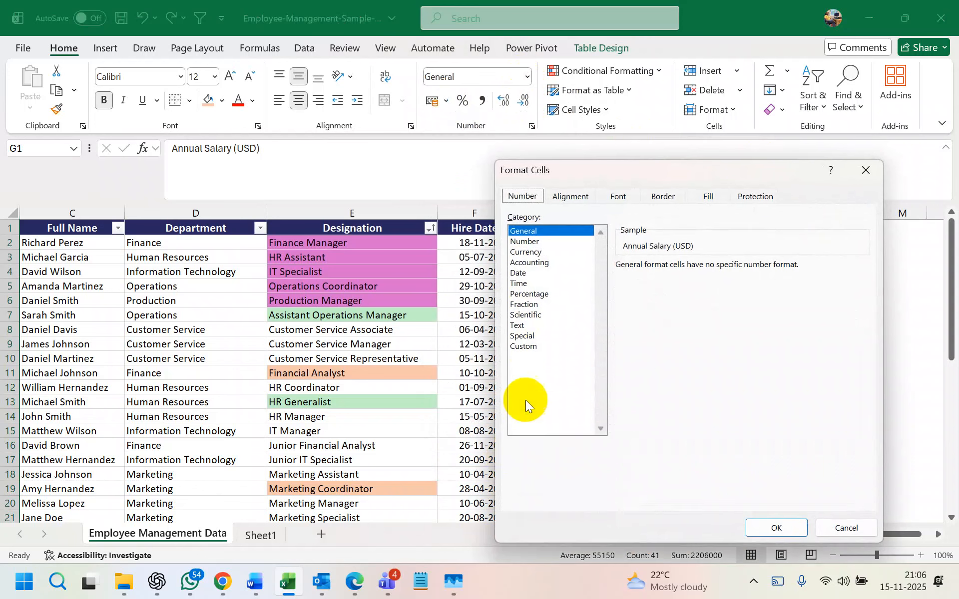
click(526, 242)
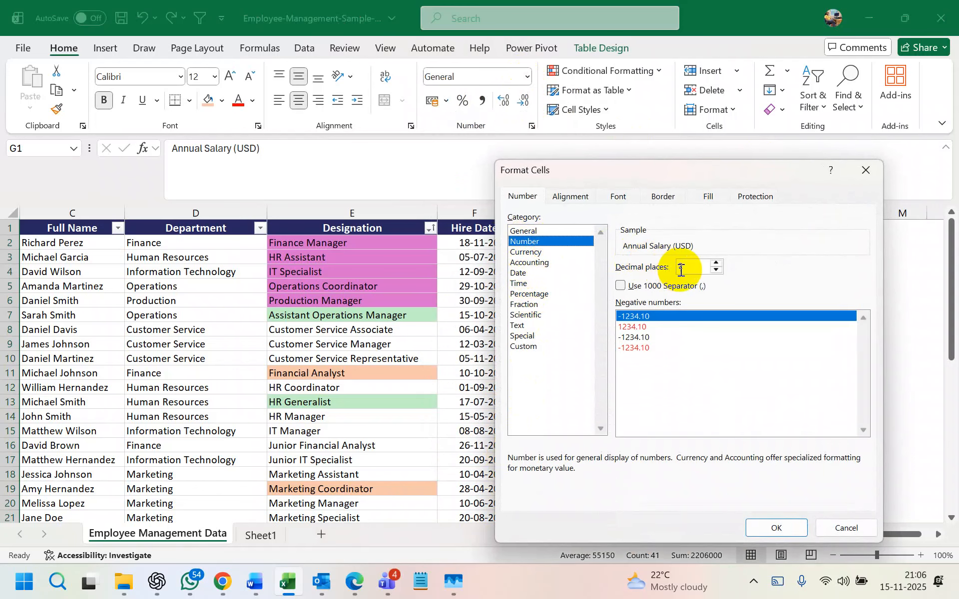
double_click(716, 269)
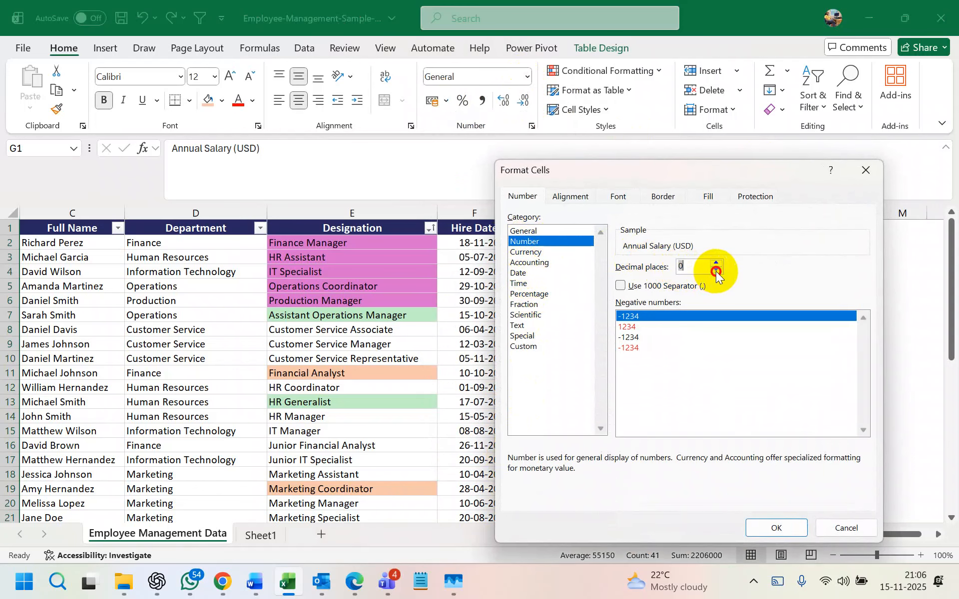
click(759, 525)
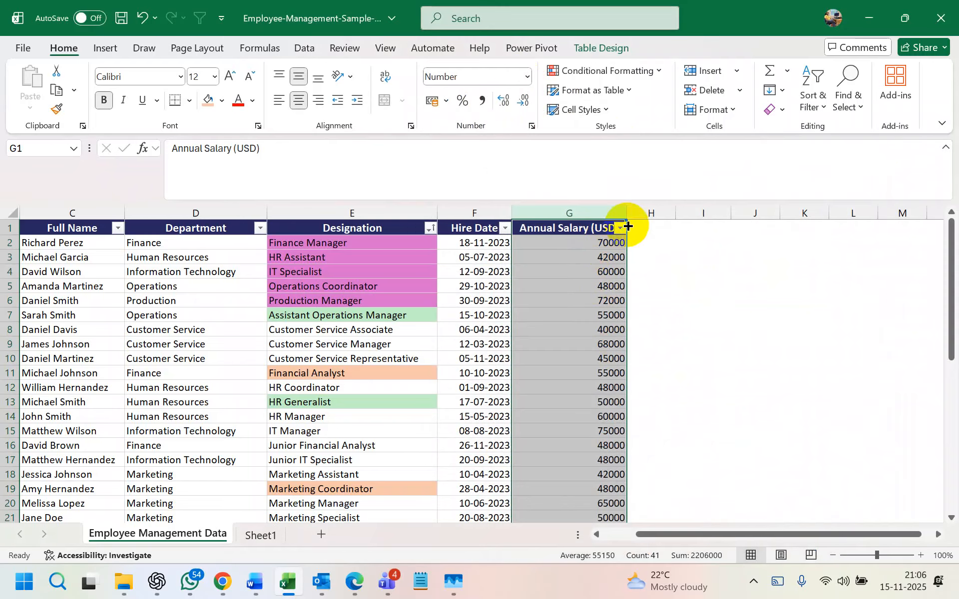
- Highlight Annual Salary values greater than 70000 in light red
click(615, 77)
mouse_move(649, 102)
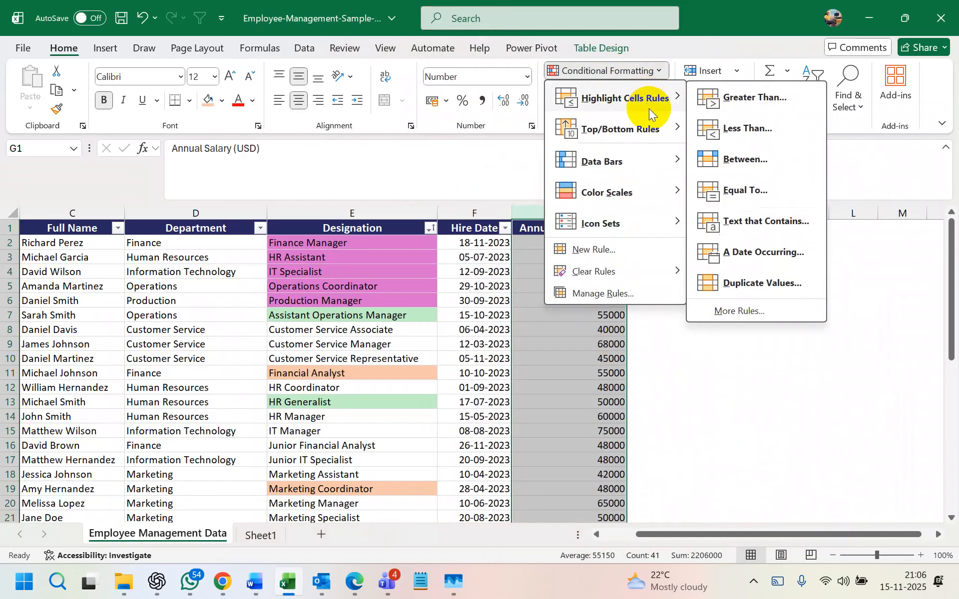
click(722, 102)
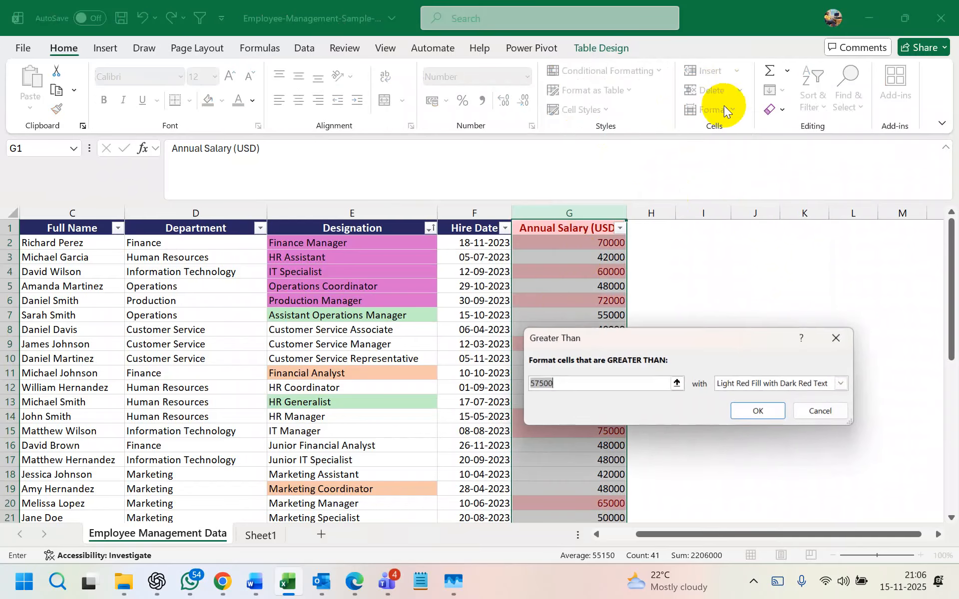
click(575, 384)
key(BackSpace)
key(BackSpace)
key(BackSpace)
key(BackSpace)
key(BackSpace)
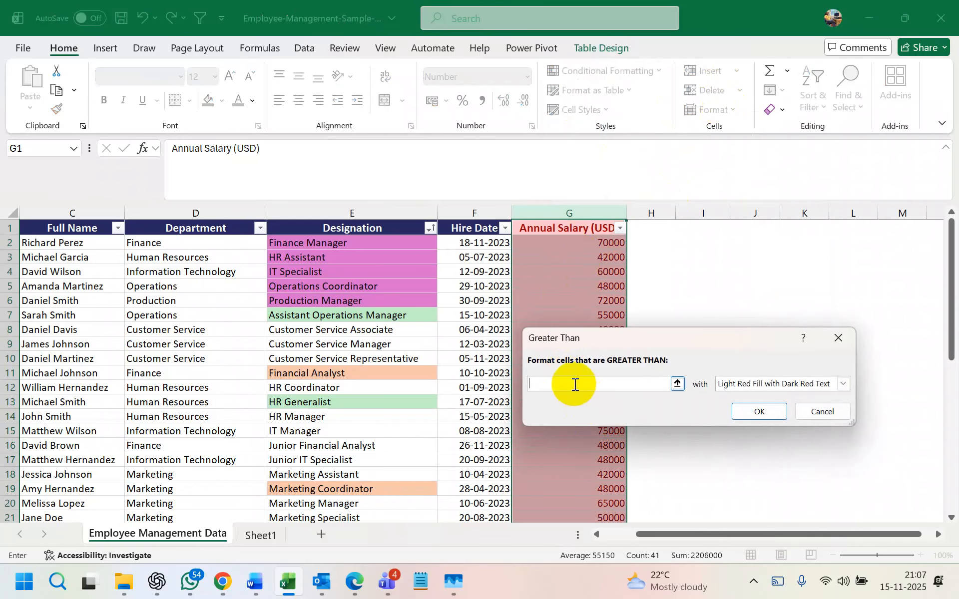
text(70000)
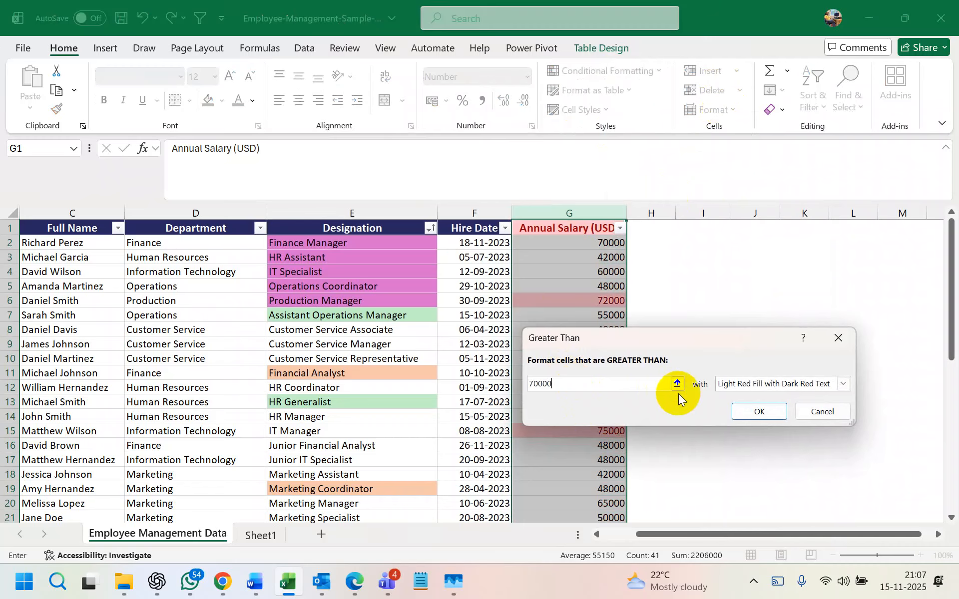
click(754, 411)
- Filter salaries by light red cell colour, then undo the filter to show every row
scroll(629, 395, down, 2)
scroll(617, 299, up, 2)
click(620, 227)
mouse_move(532, 282)
click(649, 300)
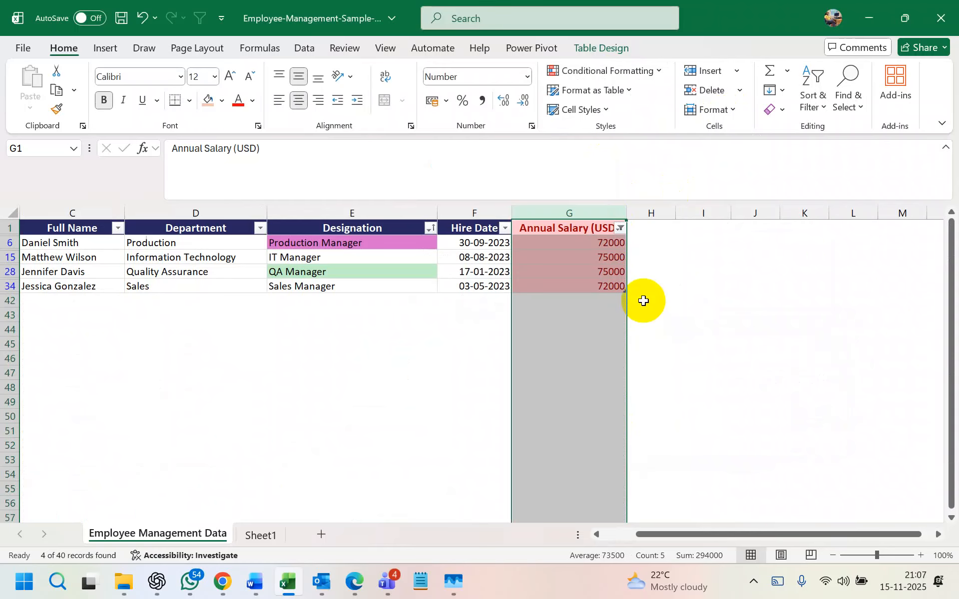
click(620, 229)
click(630, 263)
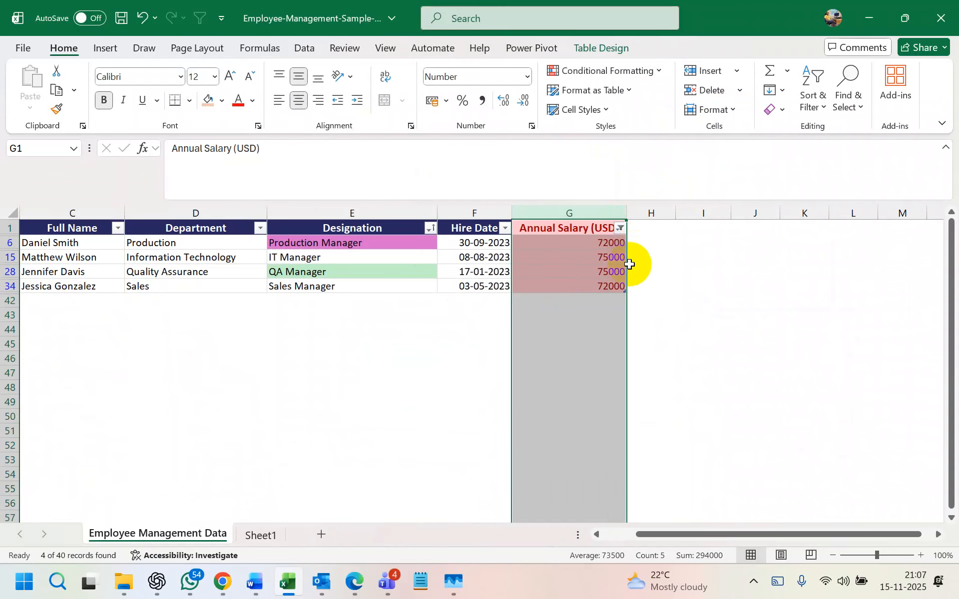
click(578, 270)
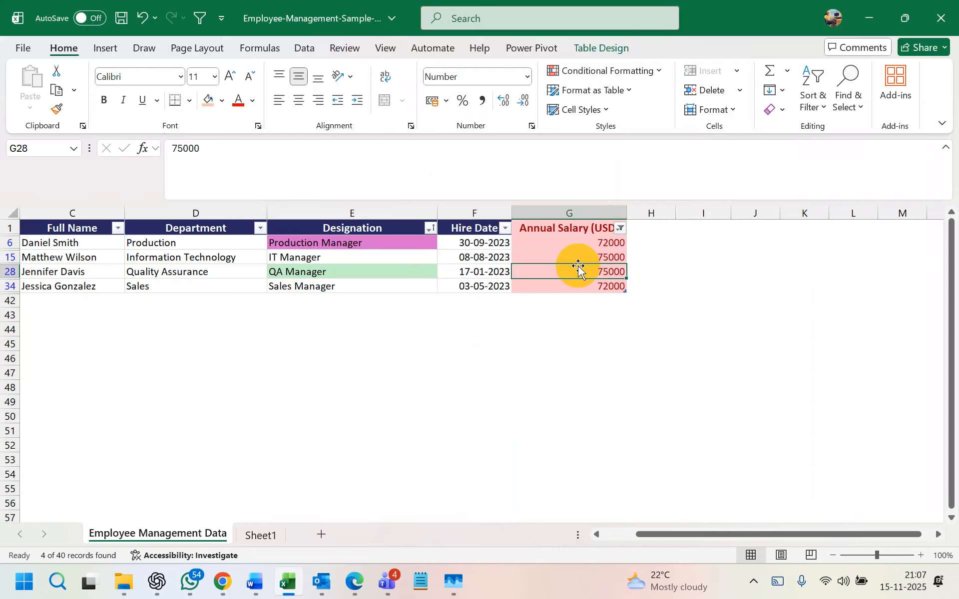
key(ctrl+z)
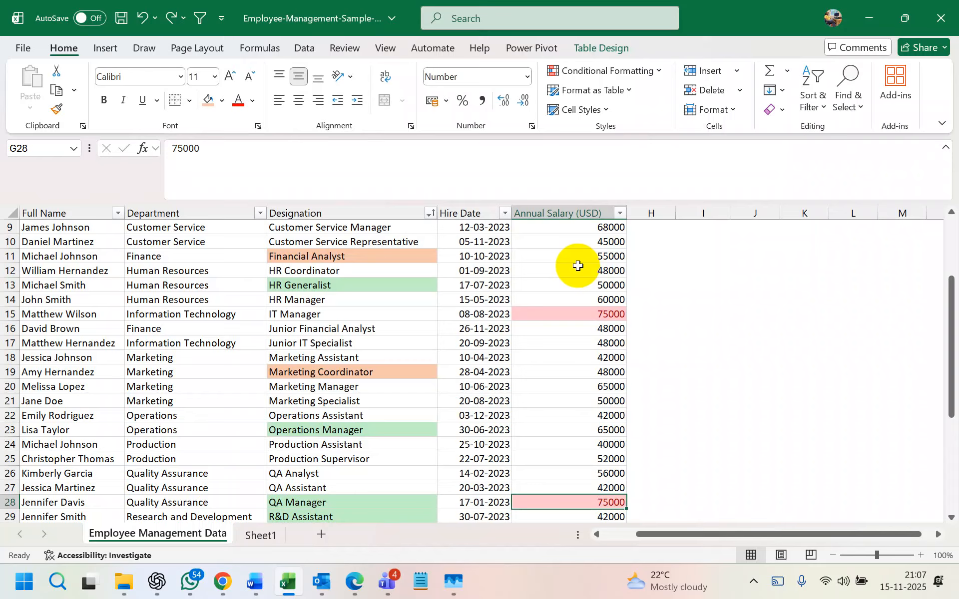
- Add a less-than 30000 rule on Annual Salary with green fill and dark green text
click(620, 213)
mouse_move(608, 210)
click(794, 303)
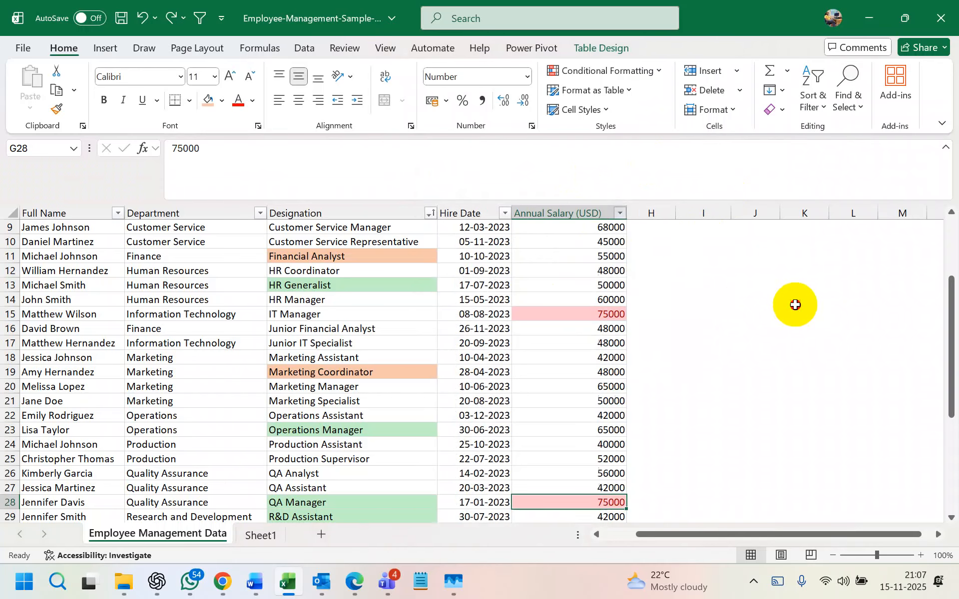
click(582, 209)
click(648, 72)
mouse_move(650, 98)
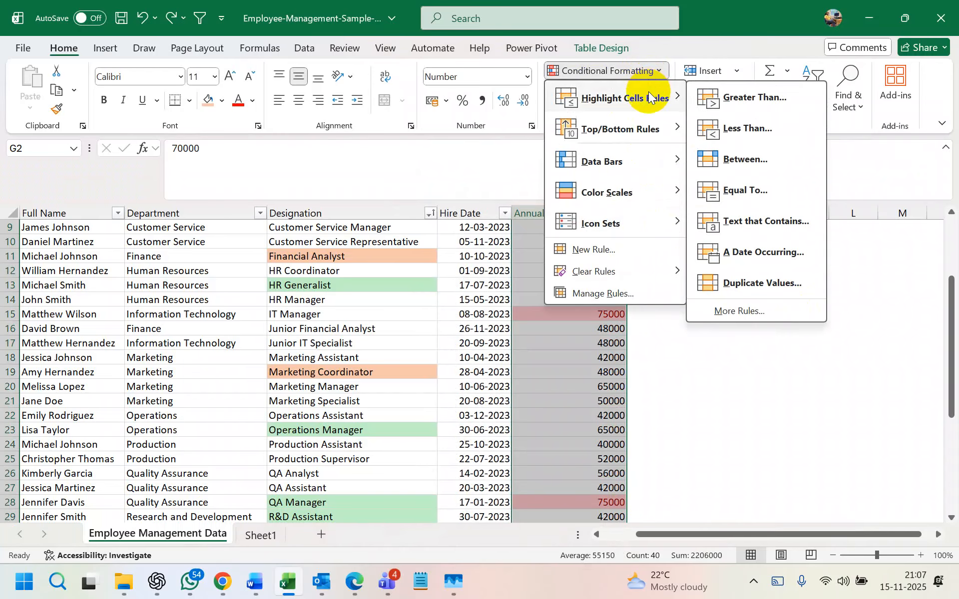
click(725, 129)
click(581, 379)
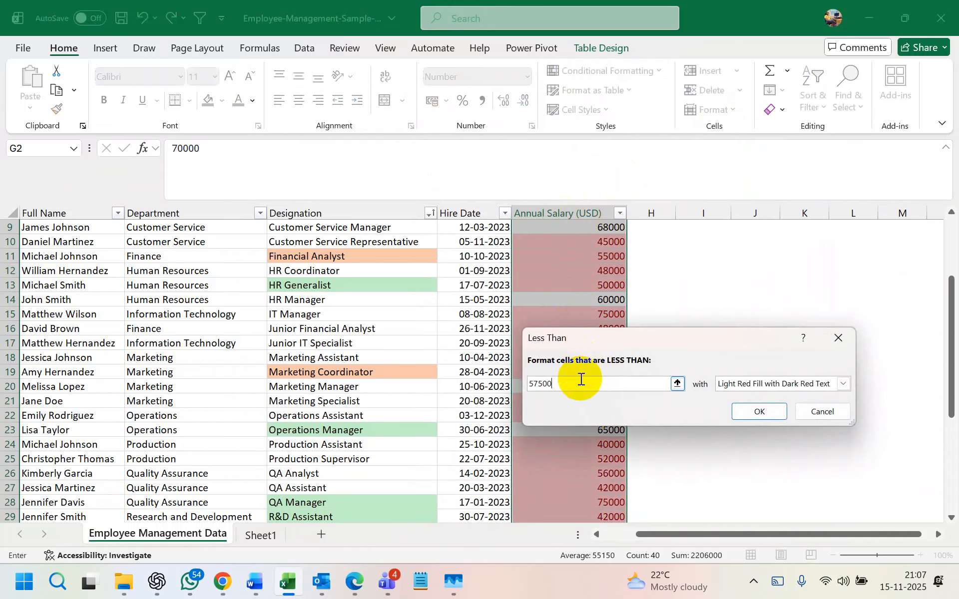
key(BackSpace)
key(BackSpace)
key(BackSpace)
key(BackSpace)
key(BackSpace)
text(30000)
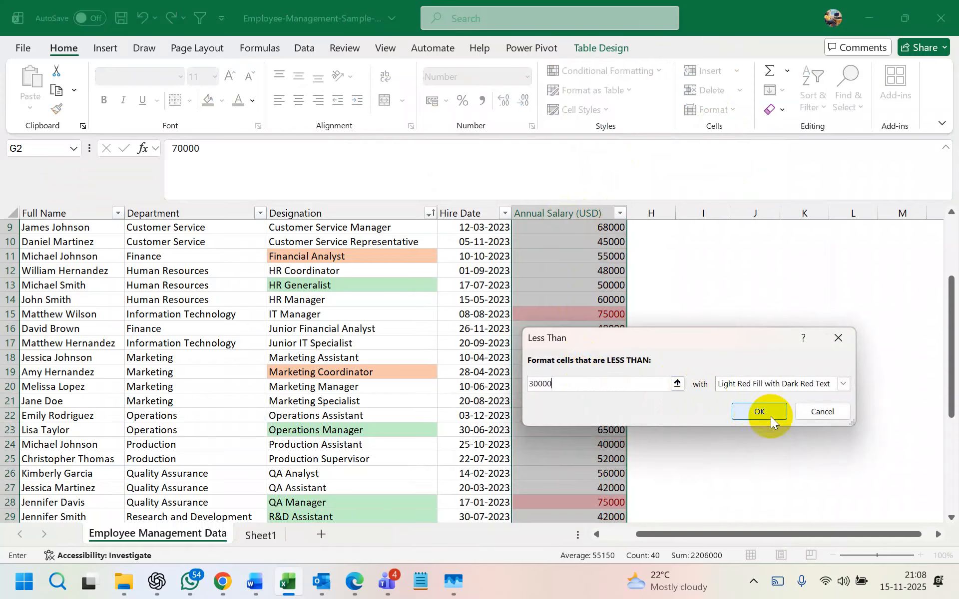
click(843, 383)
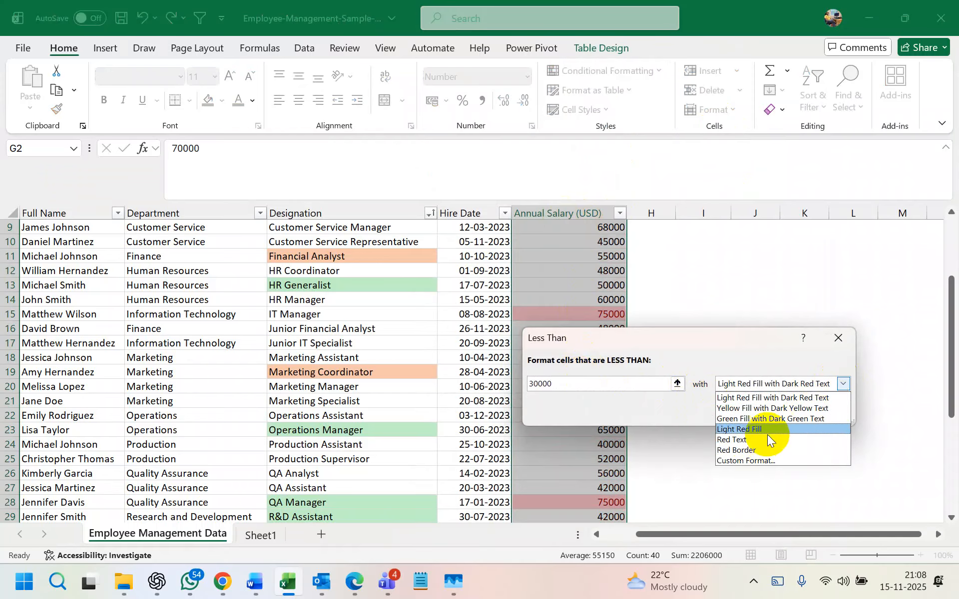
click(768, 420)
click(760, 416)
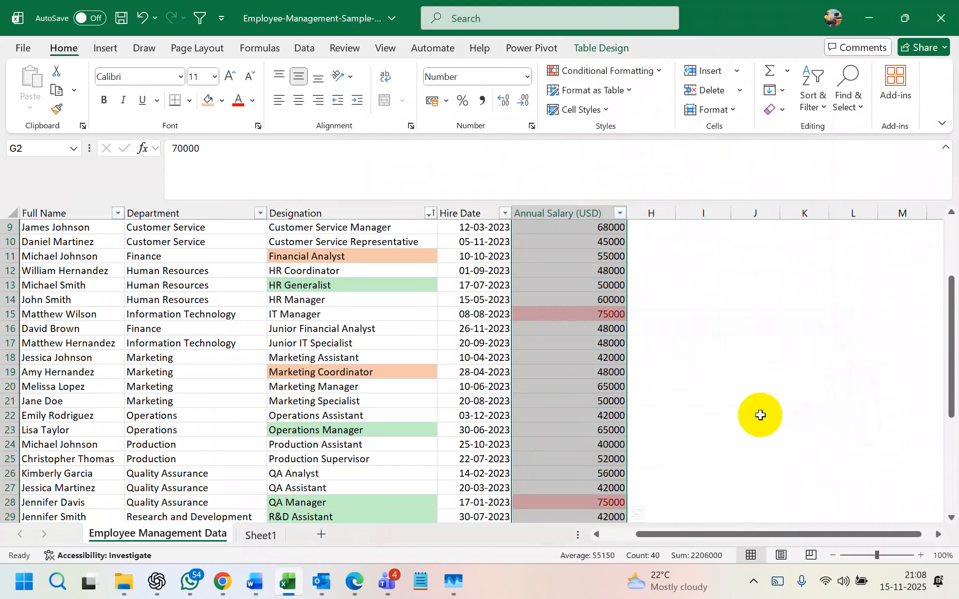
- Check which colours the Annual Salary filter offers, then reselect the column
click(620, 214)
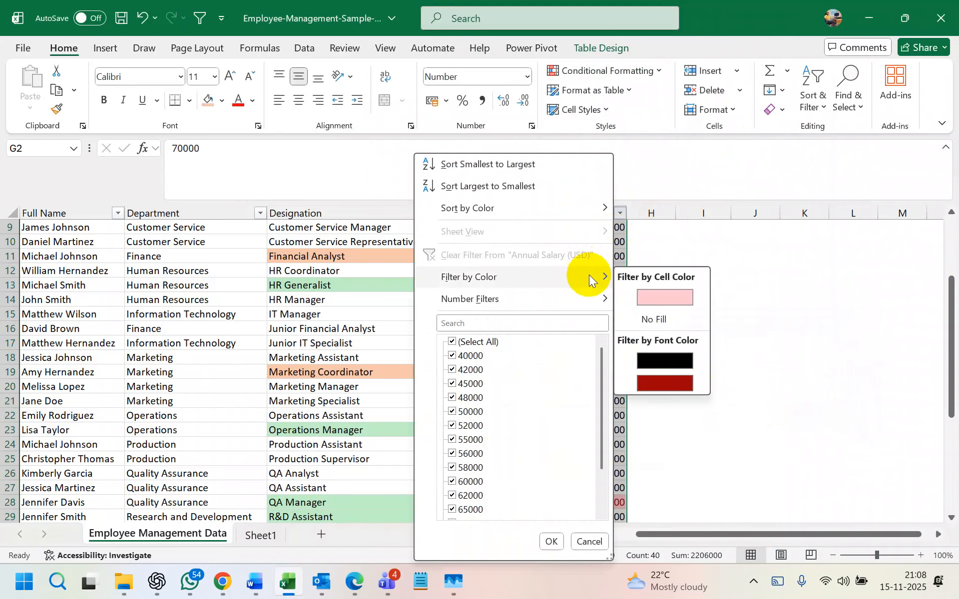
click(747, 263)
click(621, 213)
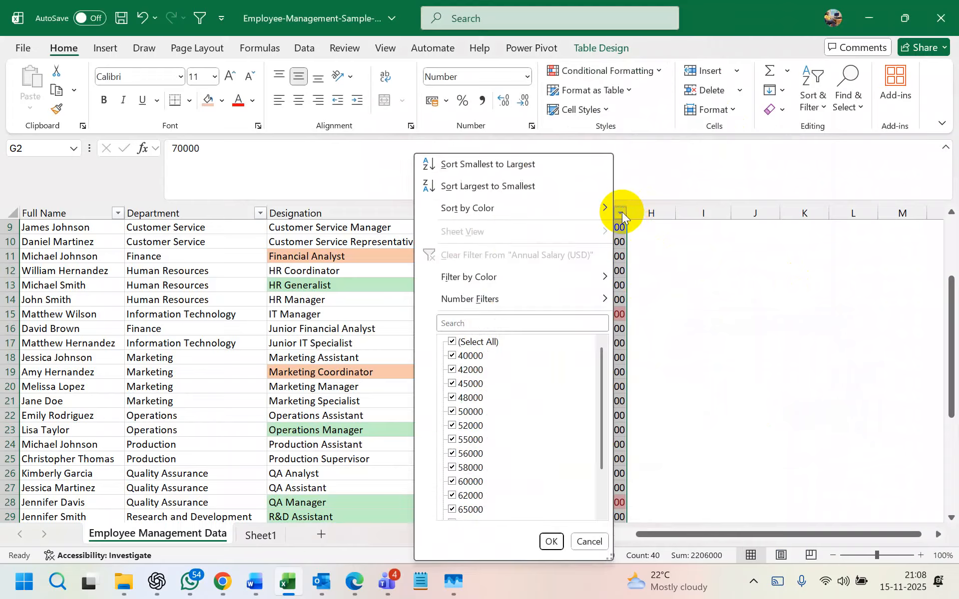
click(690, 285)
click(575, 207)
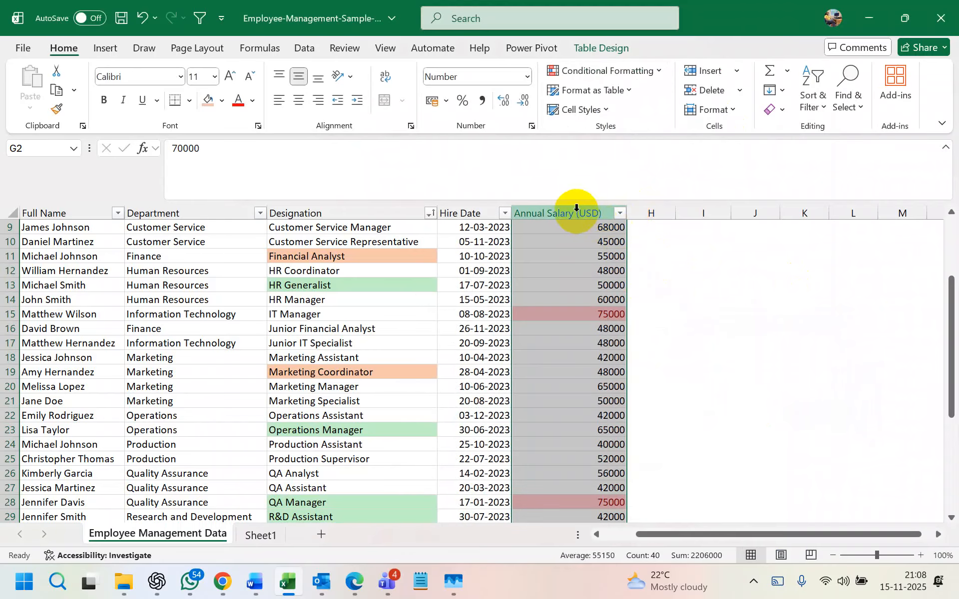
click(582, 300)
click(620, 213)
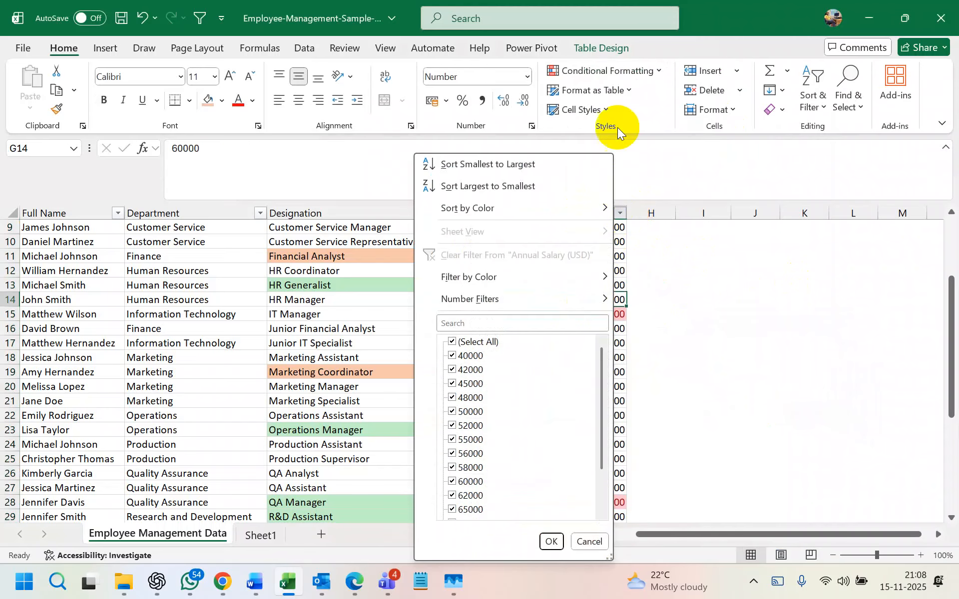
- Add a less-than 45000 rule with yellow fill and dark yellow text
click(624, 71)
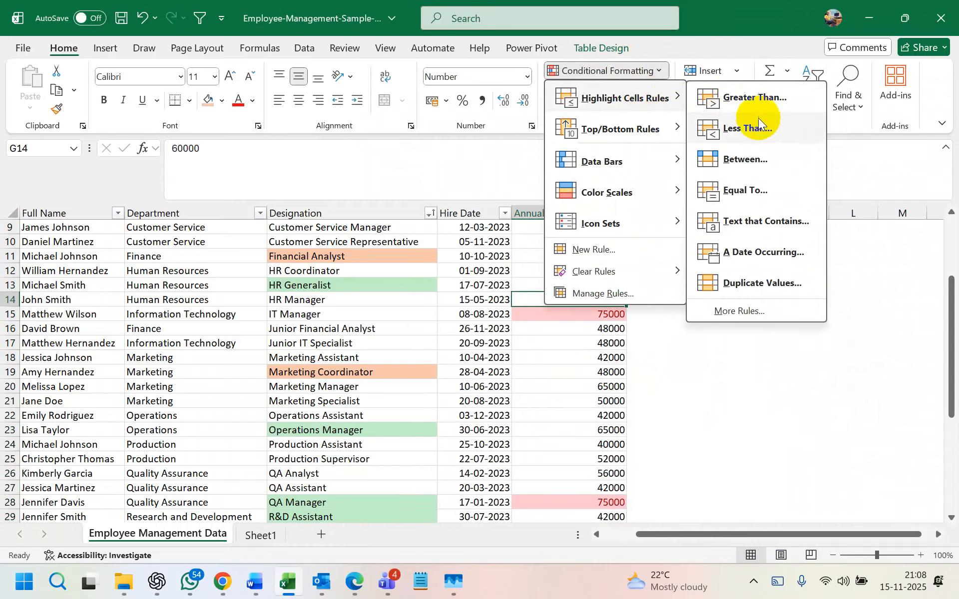
click(734, 131)
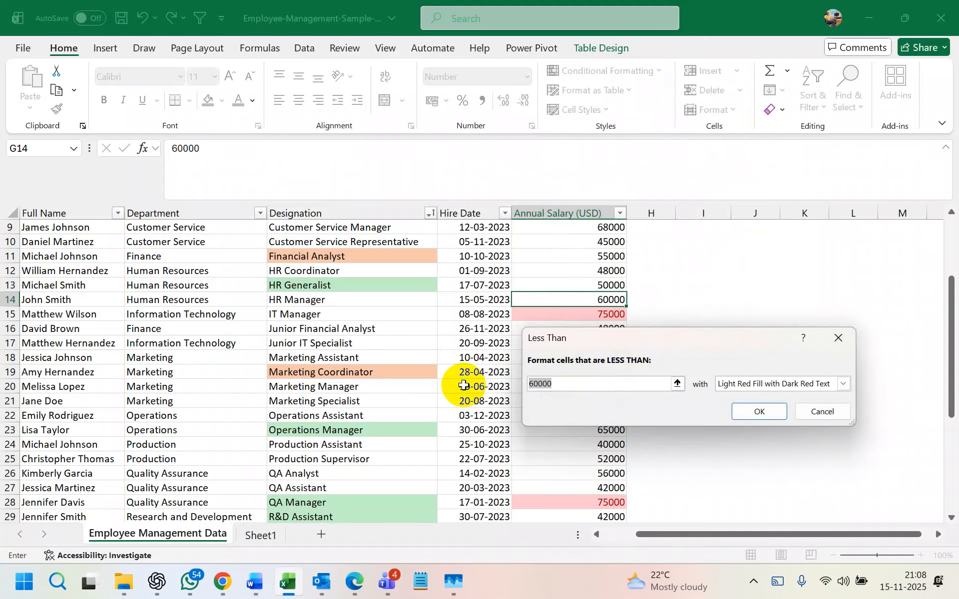
text(45000)
click(843, 383)
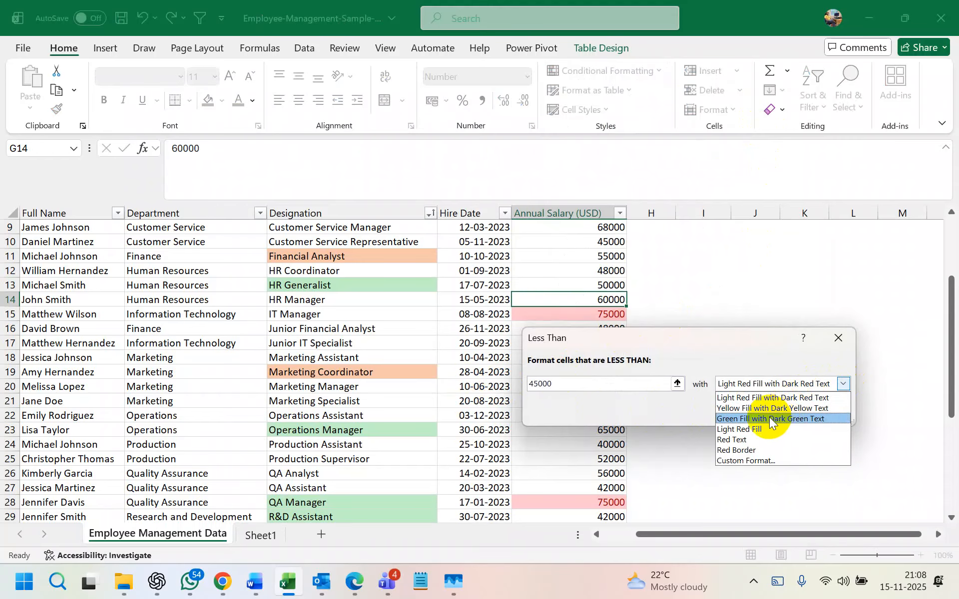
click(751, 409)
click(752, 410)
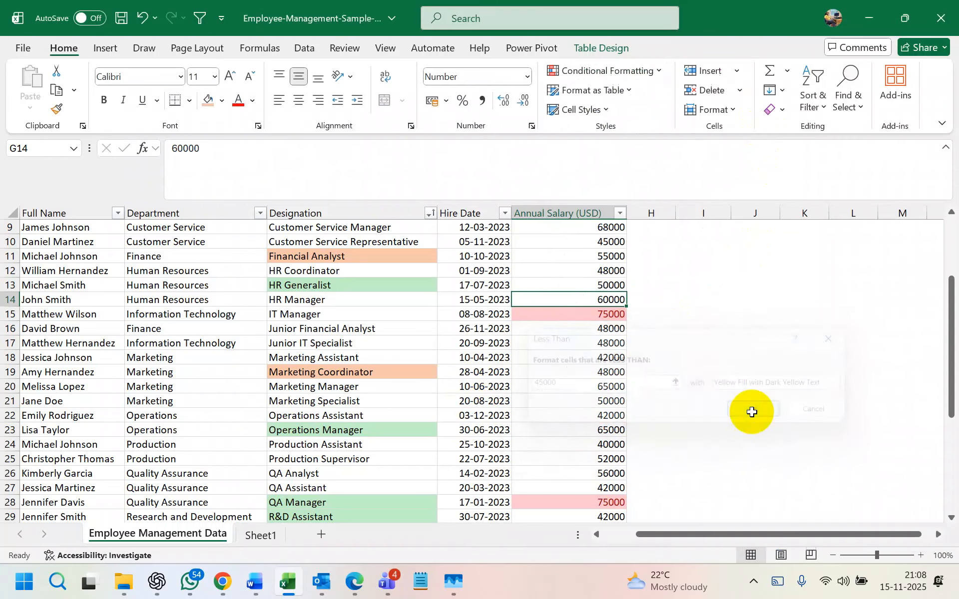
- Select the salary values from G2 down to the last salary
click(619, 214)
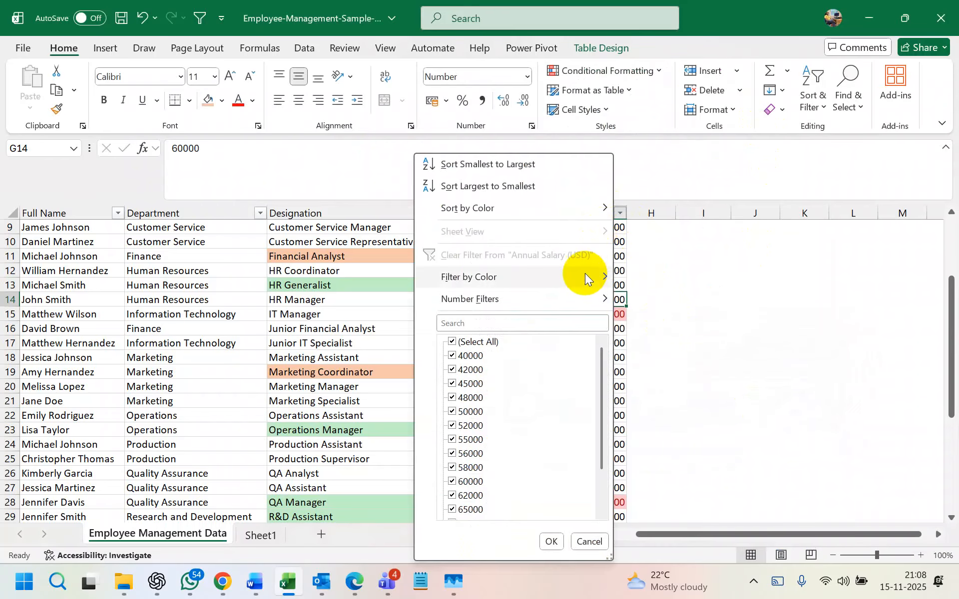
mouse_move(585, 282)
click(654, 296)
click(583, 209)
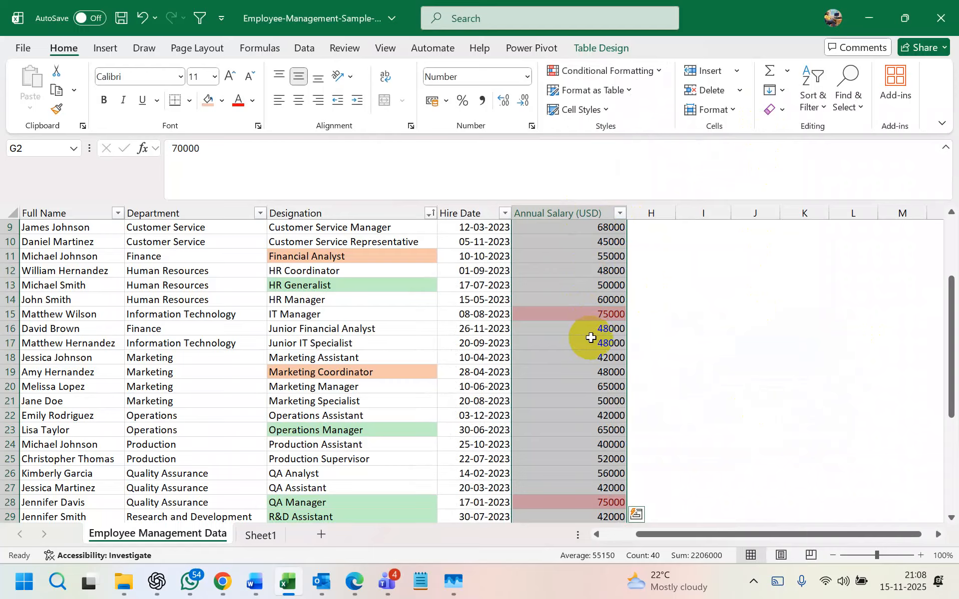
click(616, 415)
scroll(609, 324, up, 3)
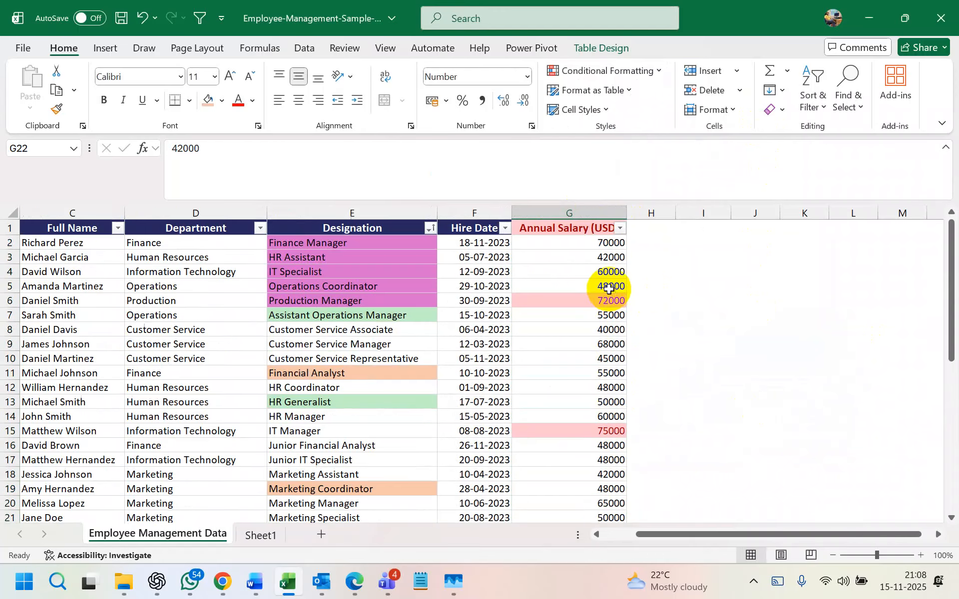
click(585, 243)
key(ctrl+shift+Down)
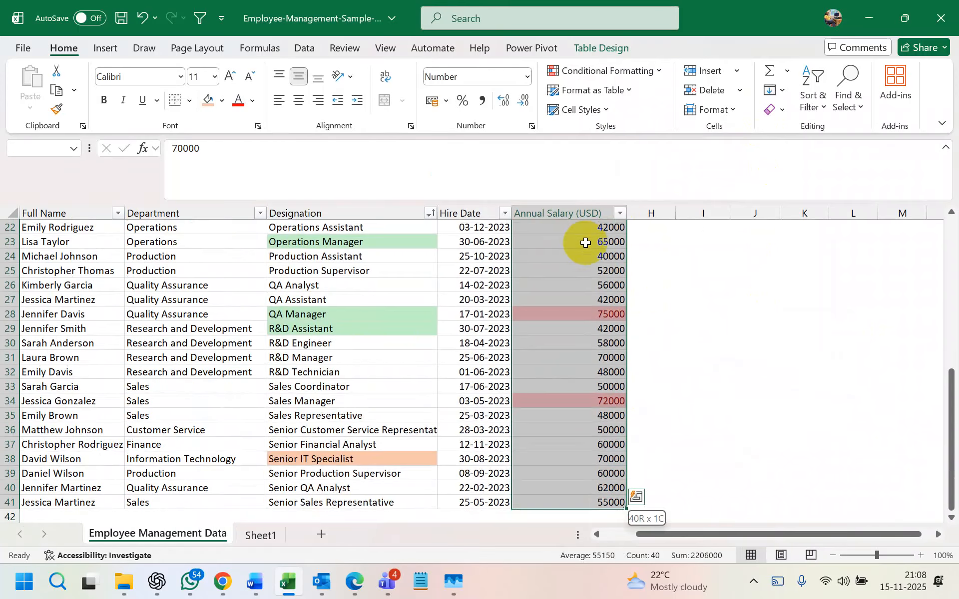
- Reconfirm the whole-number format on the salaries and reselect the Annual Salary column
click(526, 76)
click(500, 459)
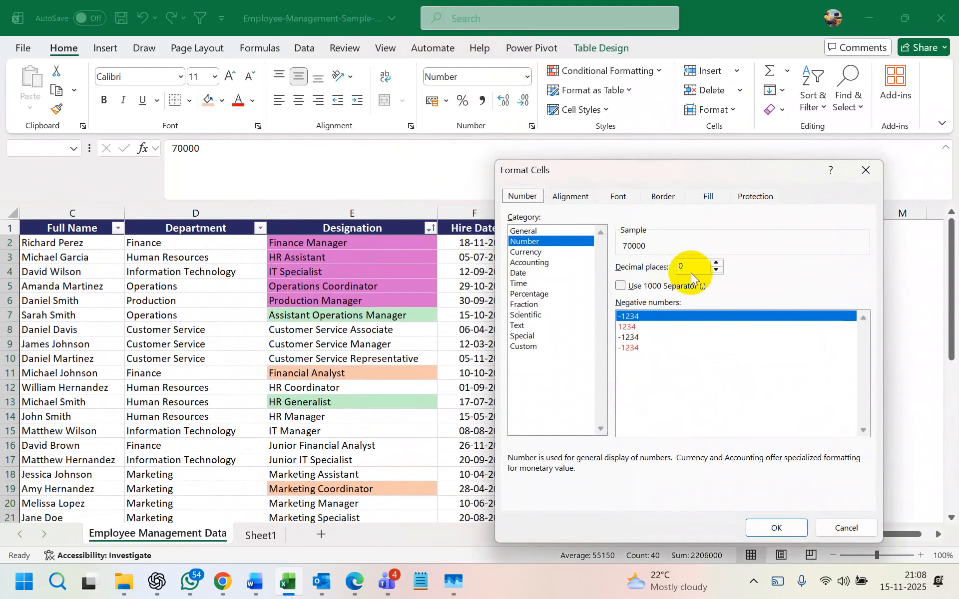
click(777, 526)
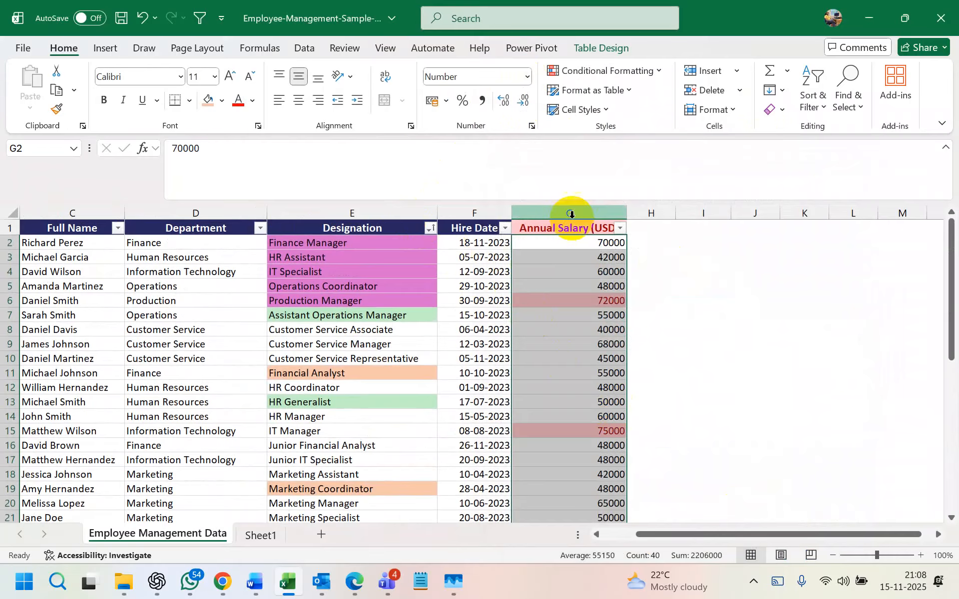
click(601, 212)
click(691, 298)
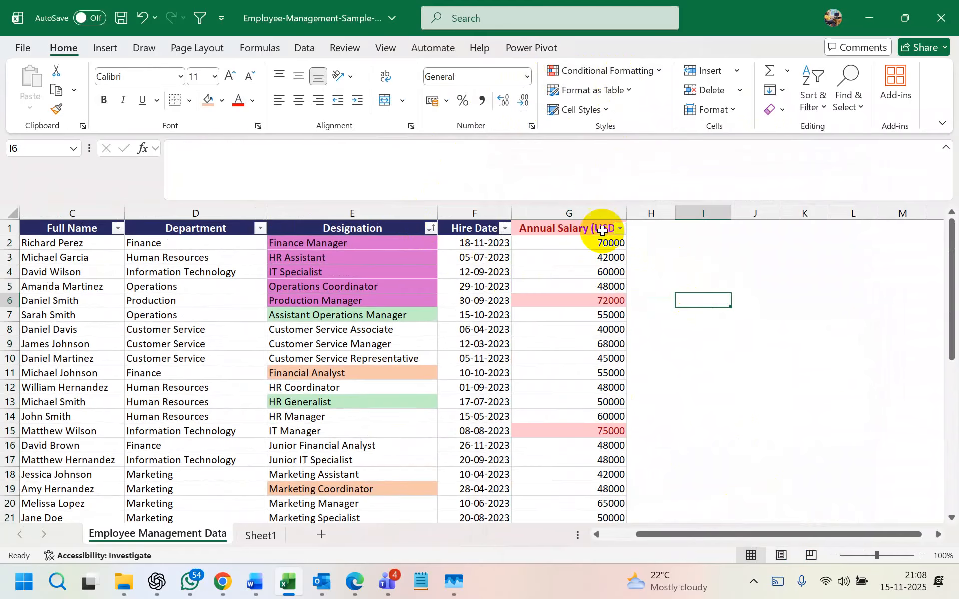
click(585, 210)
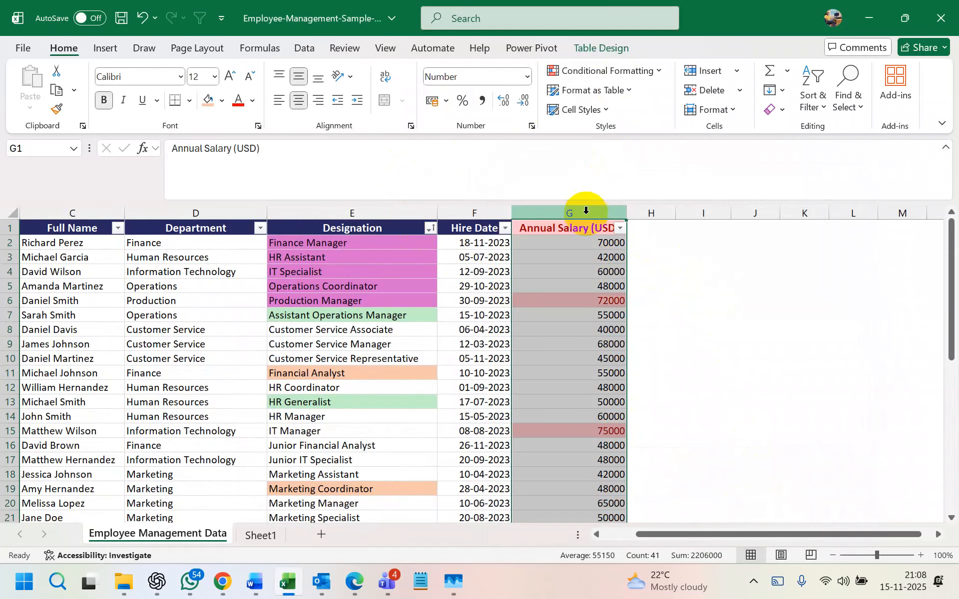
- Highlight salaries below 48000 with green fill and dark green text
click(624, 71)
mouse_move(643, 88)
click(763, 130)
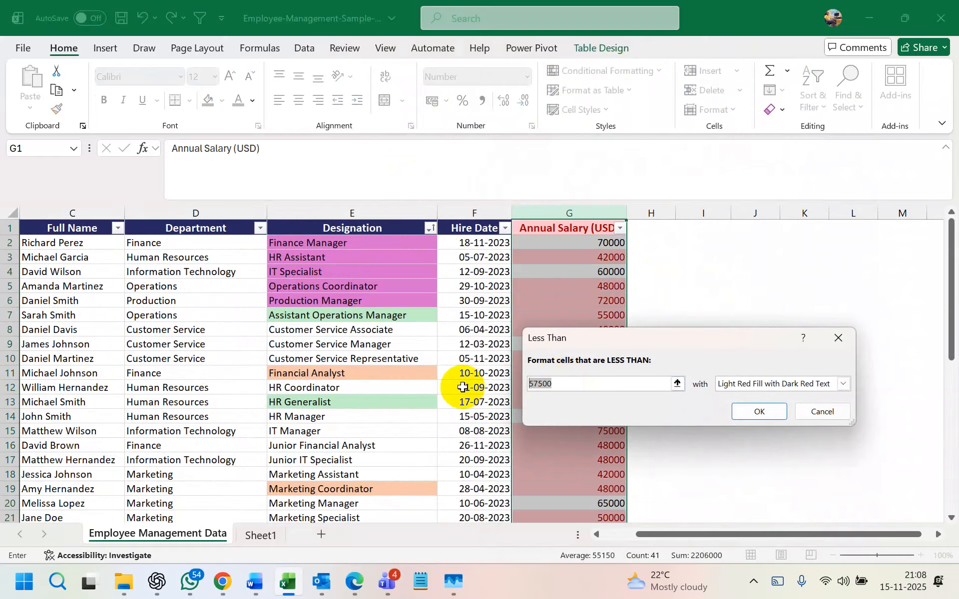
text(48)
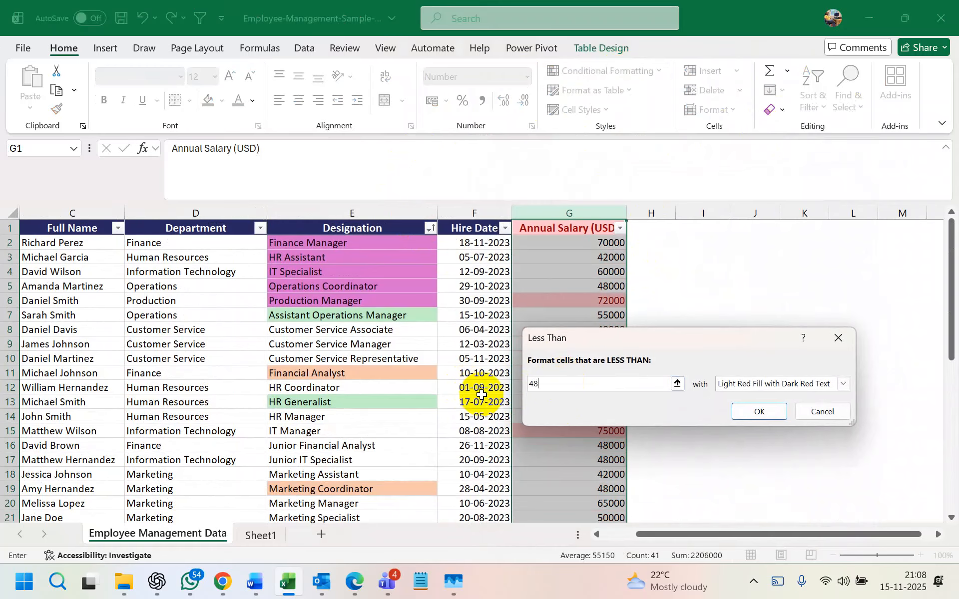
text(000)
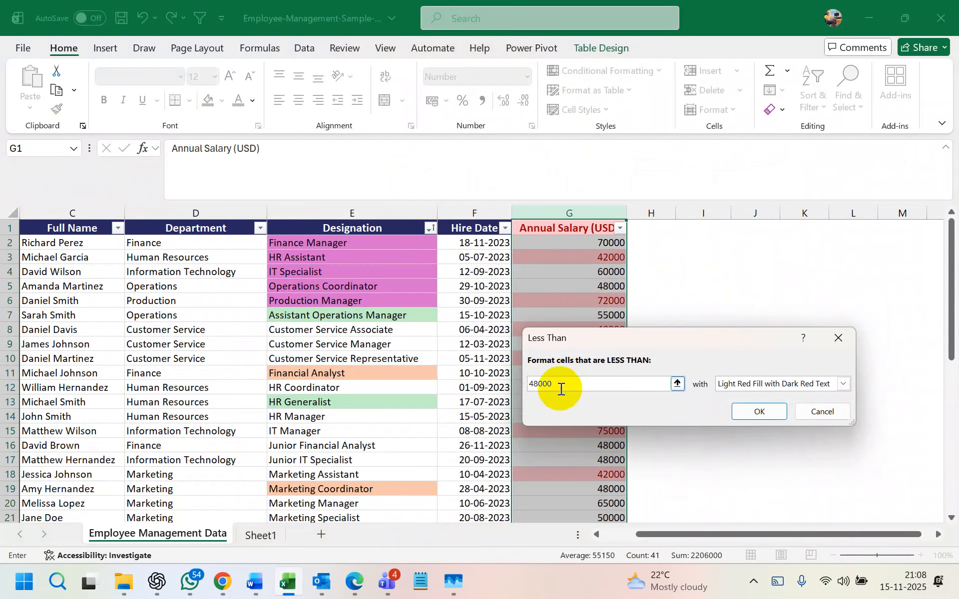
click(829, 384)
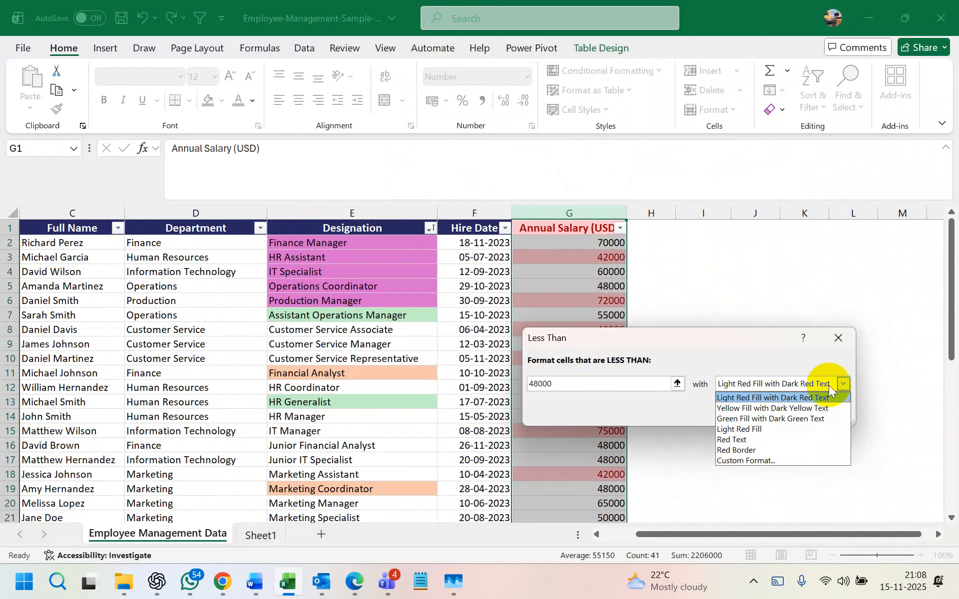
click(765, 418)
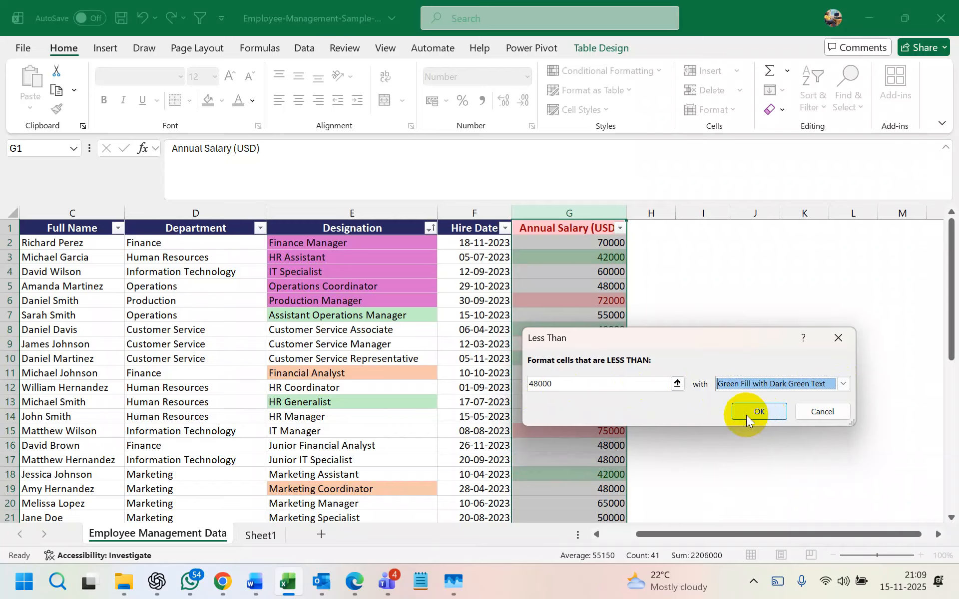
click(746, 415)
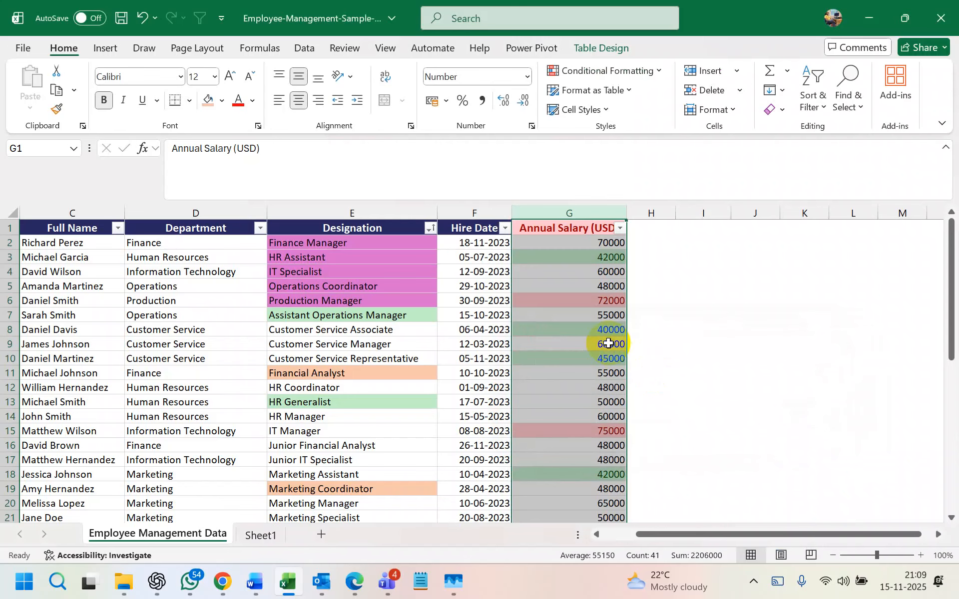
- Filter by the green salary colour, inspect the results, then undo to show all rows
click(619, 228)
mouse_move(548, 280)
click(632, 290)
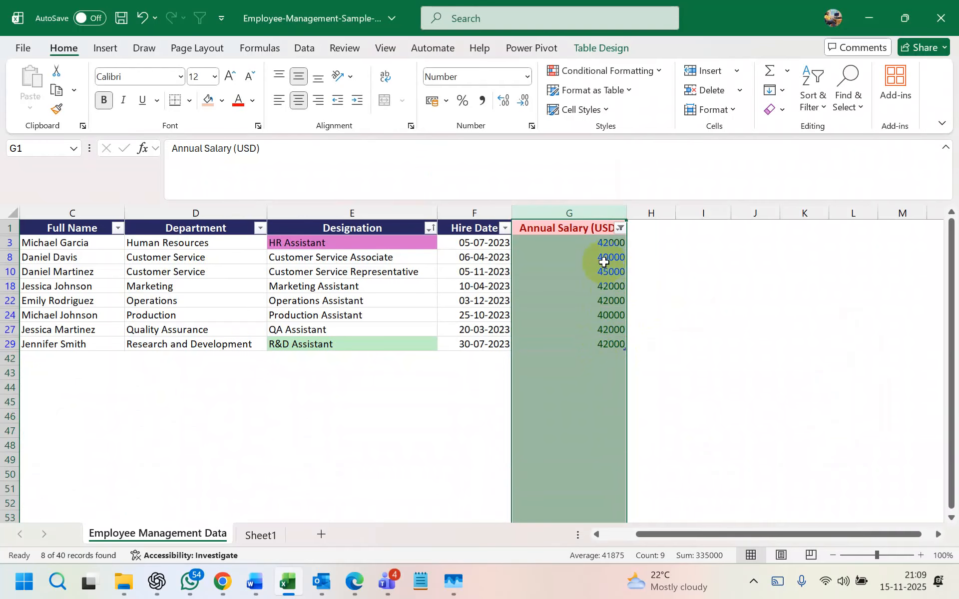
drag(604, 242, 607, 336)
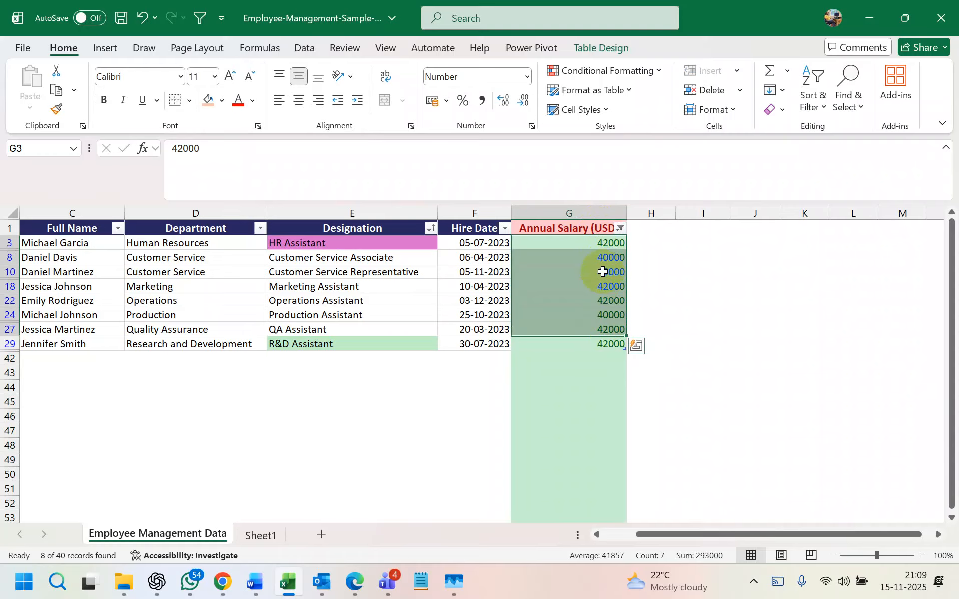
key(ctrl+z)
click(598, 212)
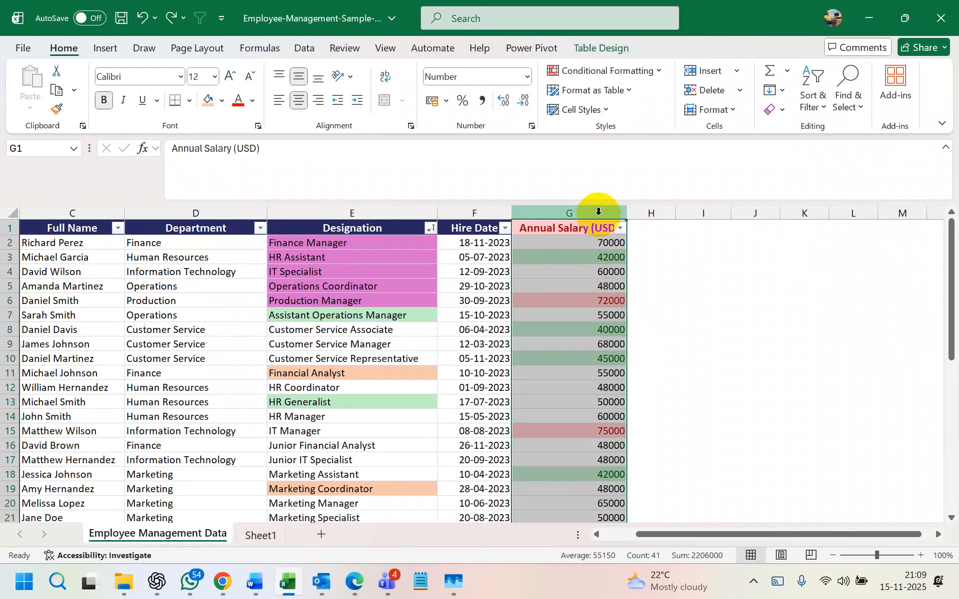
- Clear the conditional formatting rules from the selected Annual Salary column
click(636, 71)
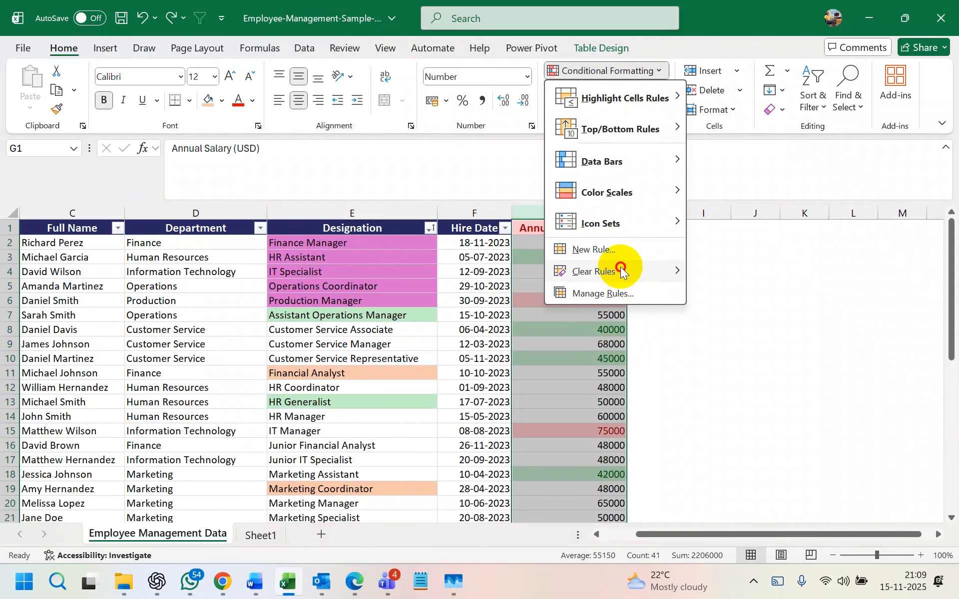
mouse_move(638, 271)
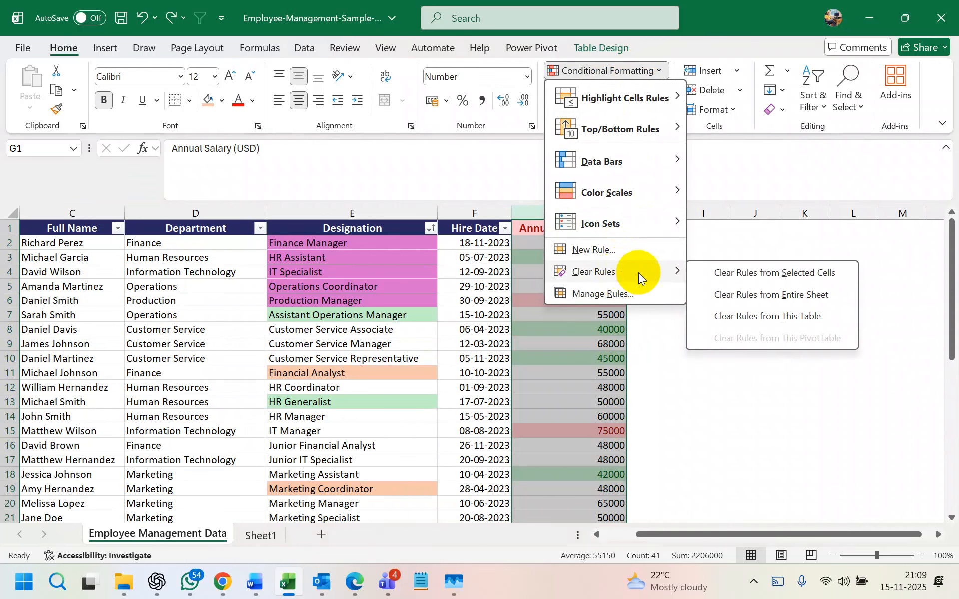
click(767, 274)
click(651, 329)
click(593, 211)
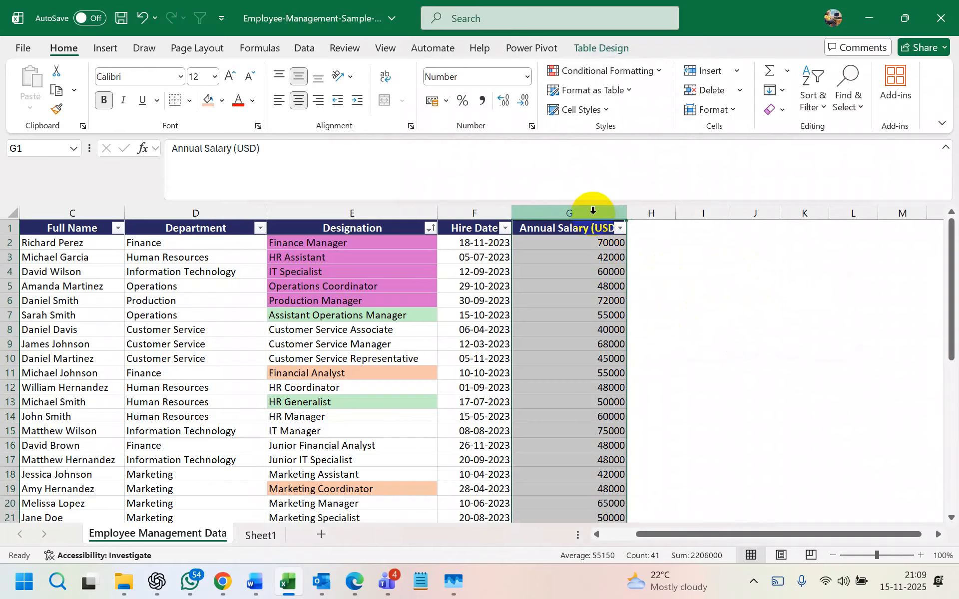
- Try a Between highlight rule but cancel it, then select cell H2
click(651, 71)
mouse_move(659, 96)
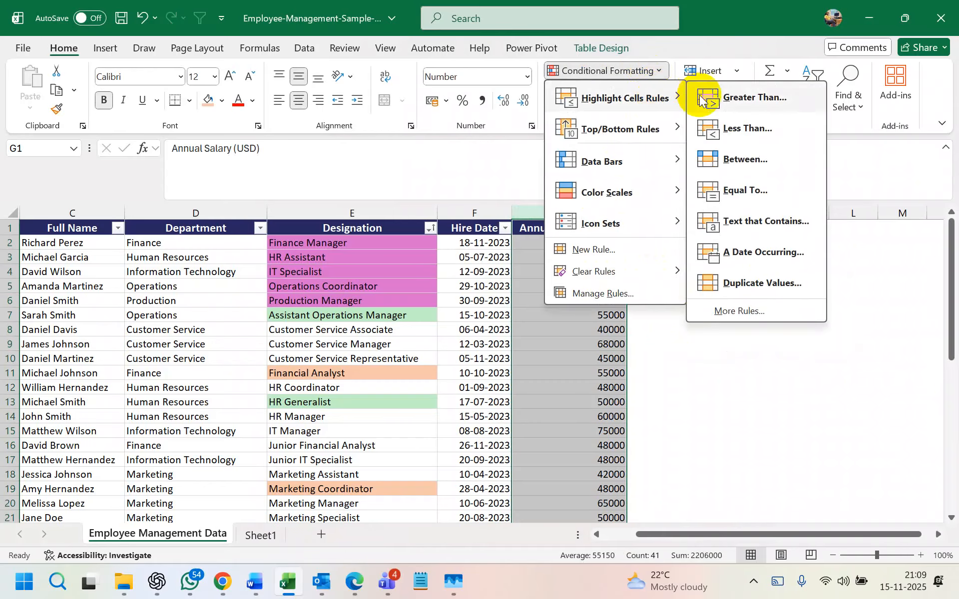
click(738, 151)
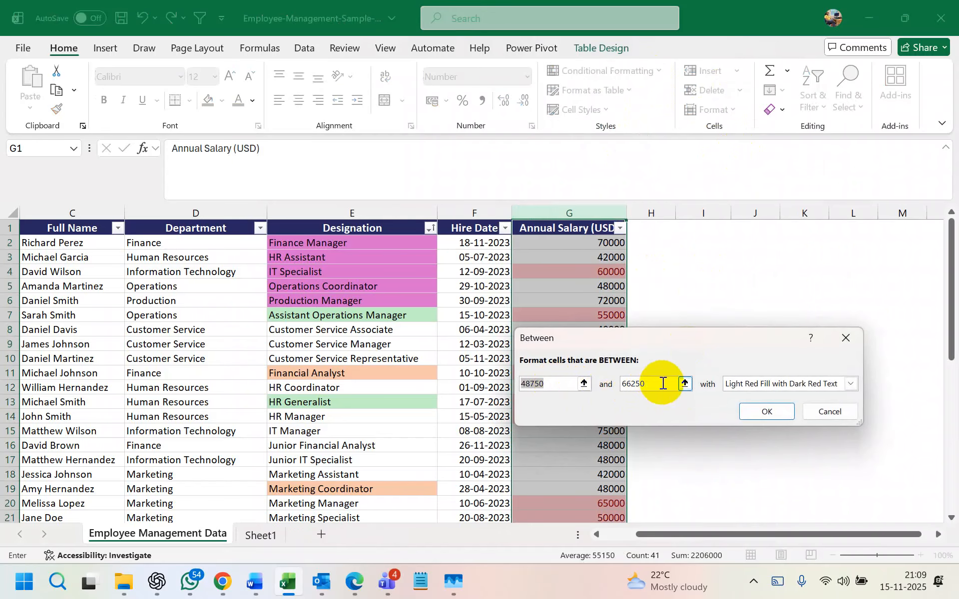
click(845, 339)
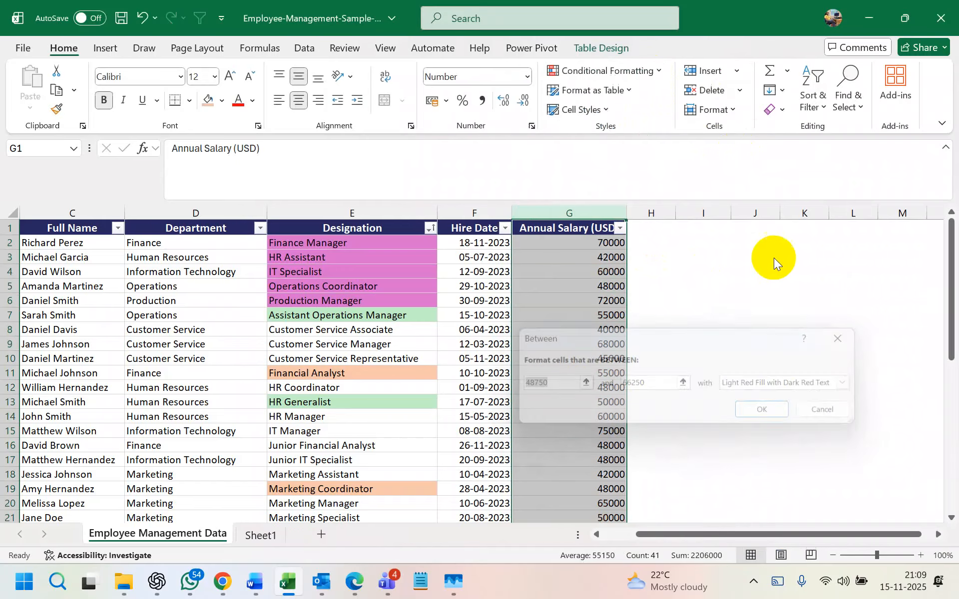
click(630, 70)
mouse_move(650, 99)
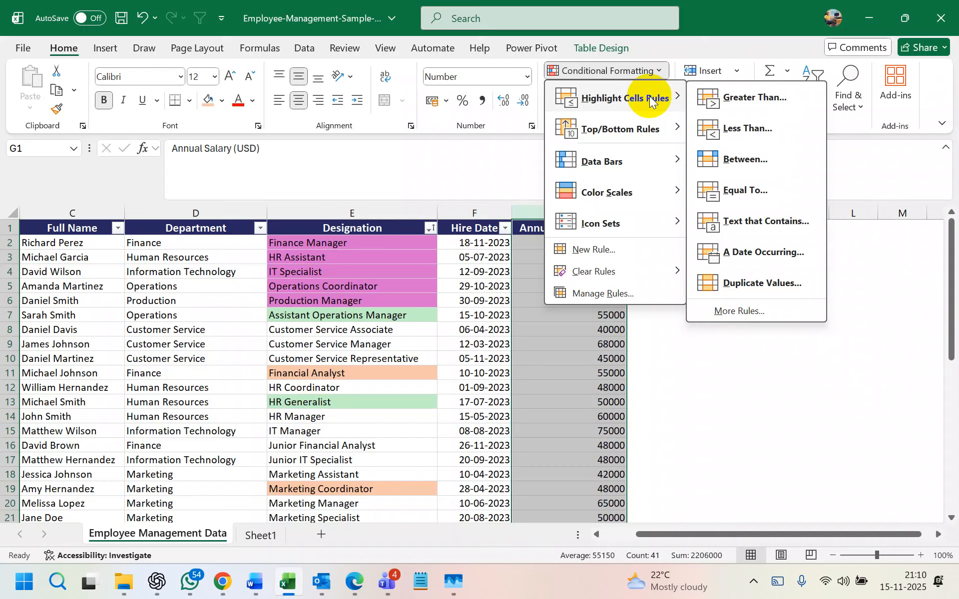
click(830, 385)
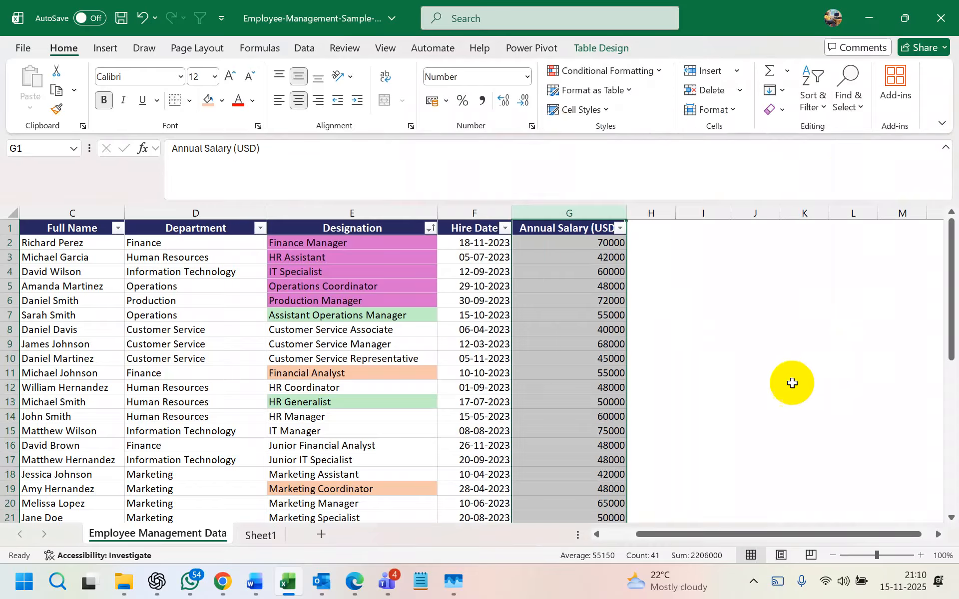
click(700, 322)
click(664, 243)
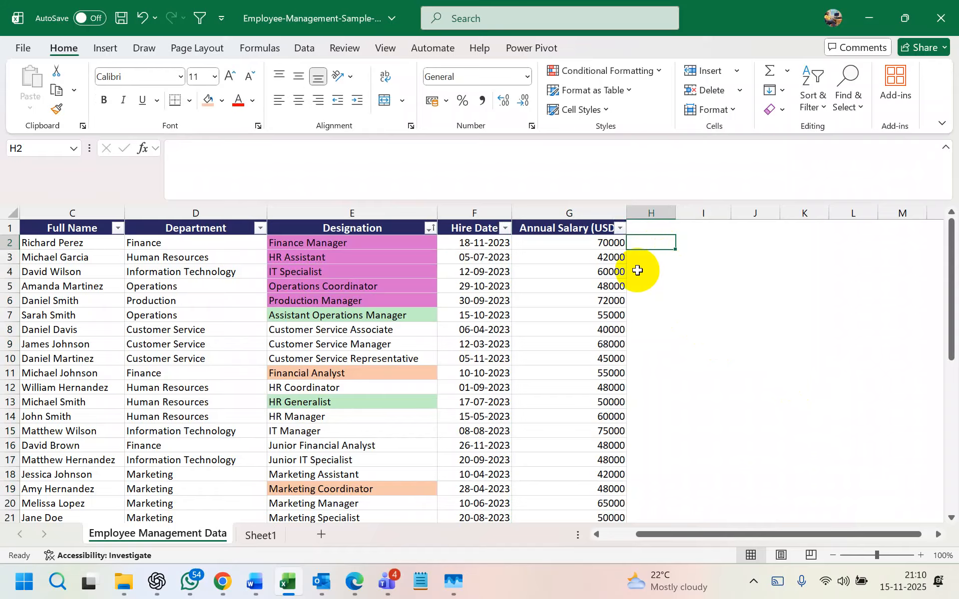
- Copy the salary values from G2 down to the last salary
drag(609, 243, 615, 500)
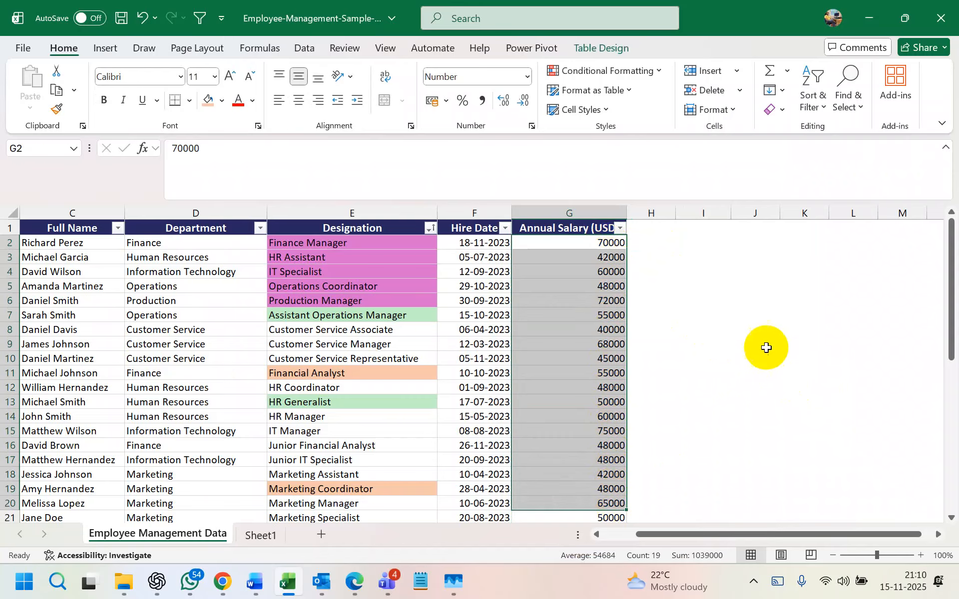
click(763, 344)
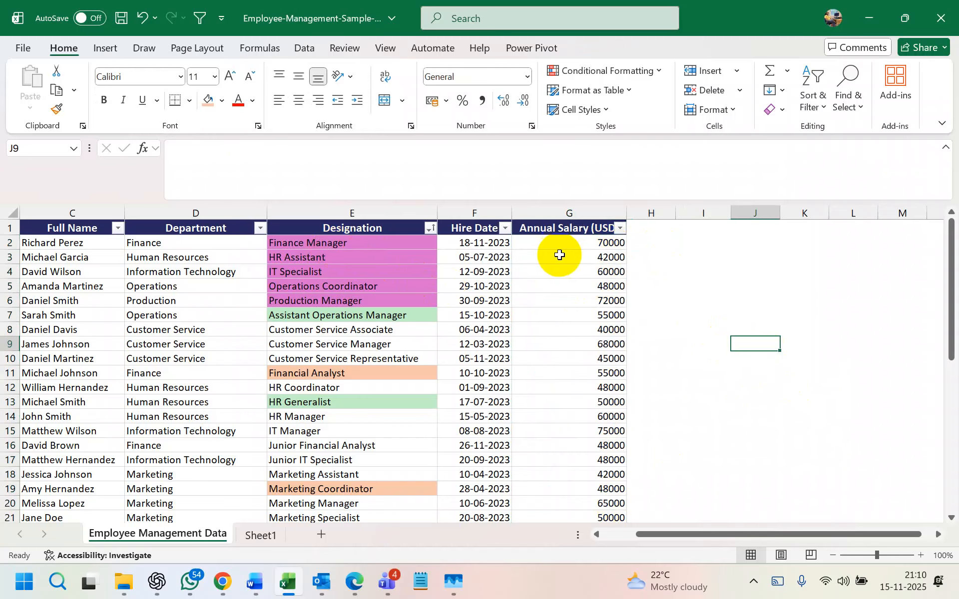
drag(593, 244, 580, 500)
key(ctrl+c)
- Paste the copied salaries into column J starting at J1
scroll(788, 397, up, 5)
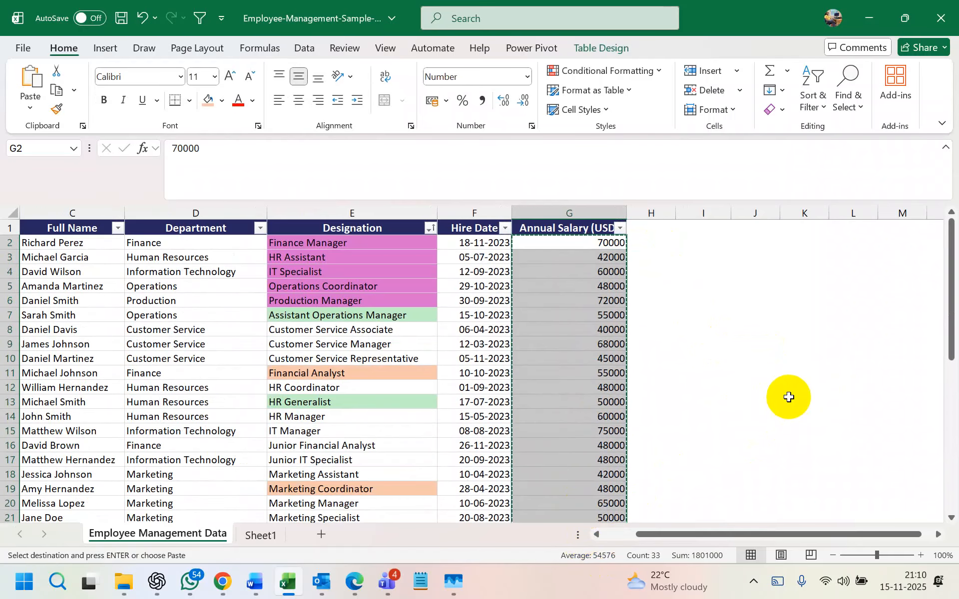
click(755, 229)
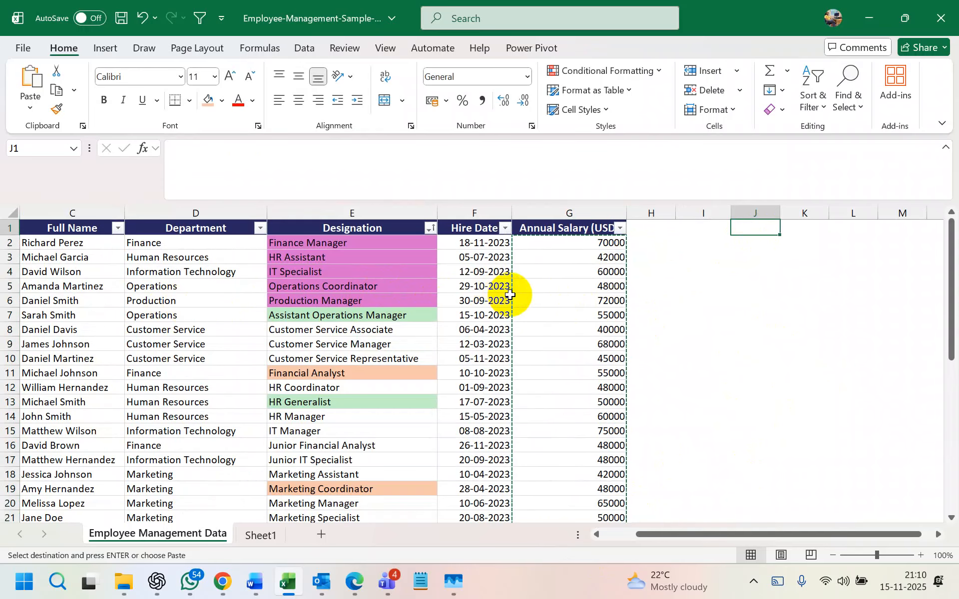
click(766, 227)
key(ctrl+v)
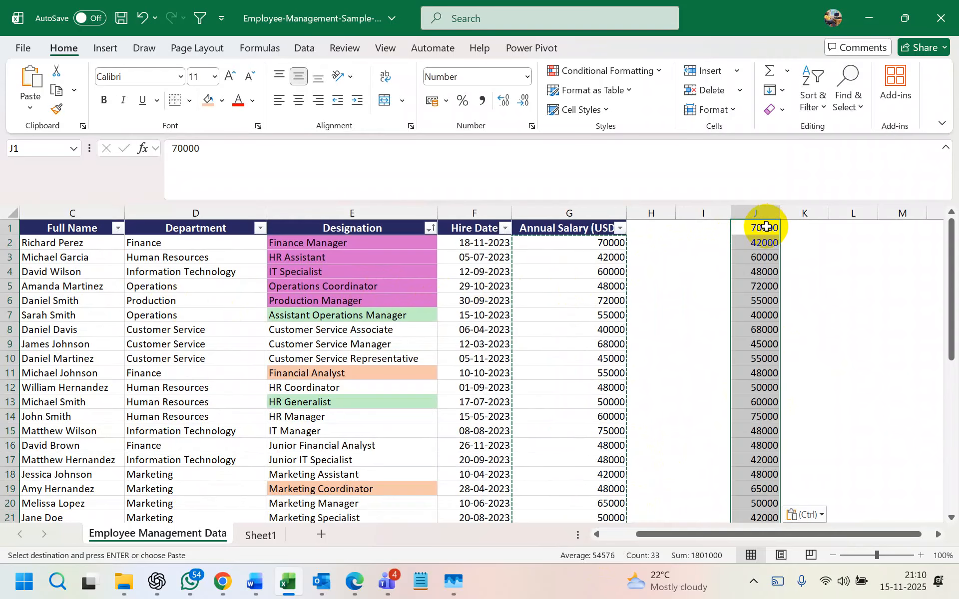
click(796, 272)
scroll(787, 268, down, 3)
scroll(787, 268, up, 3)
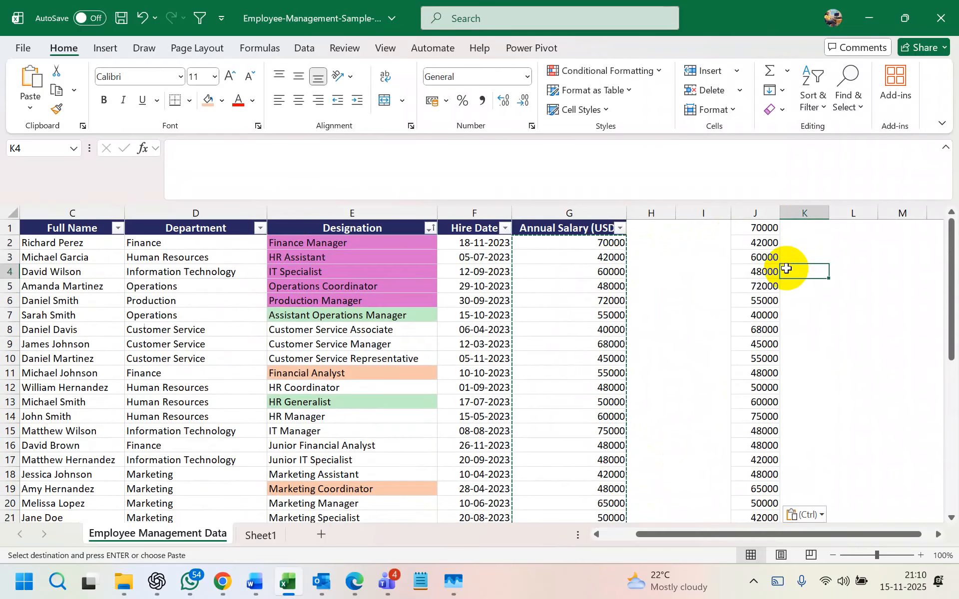
- Select cell J2 and end the pending copy
click(766, 215)
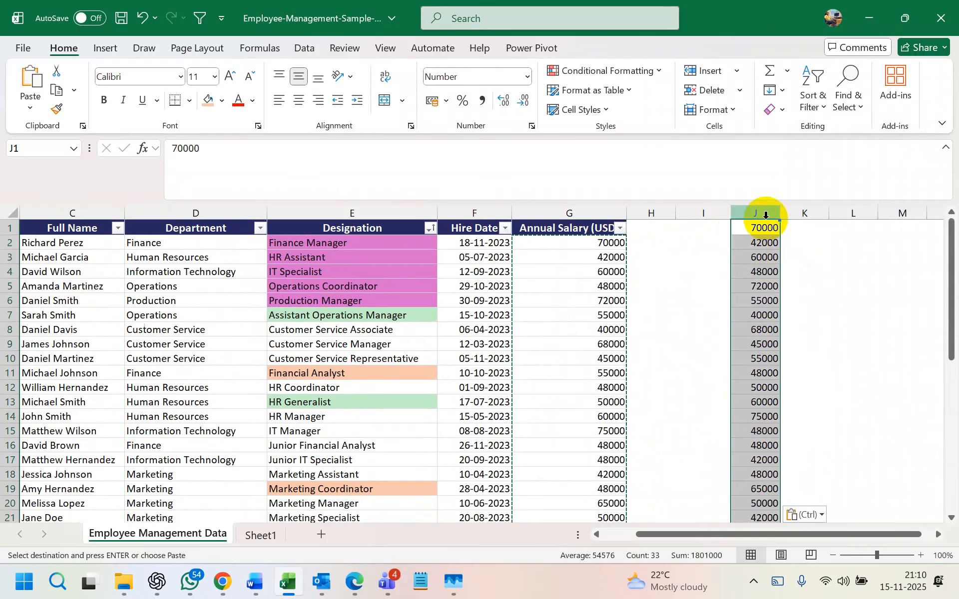
click(763, 241)
key(Escape)
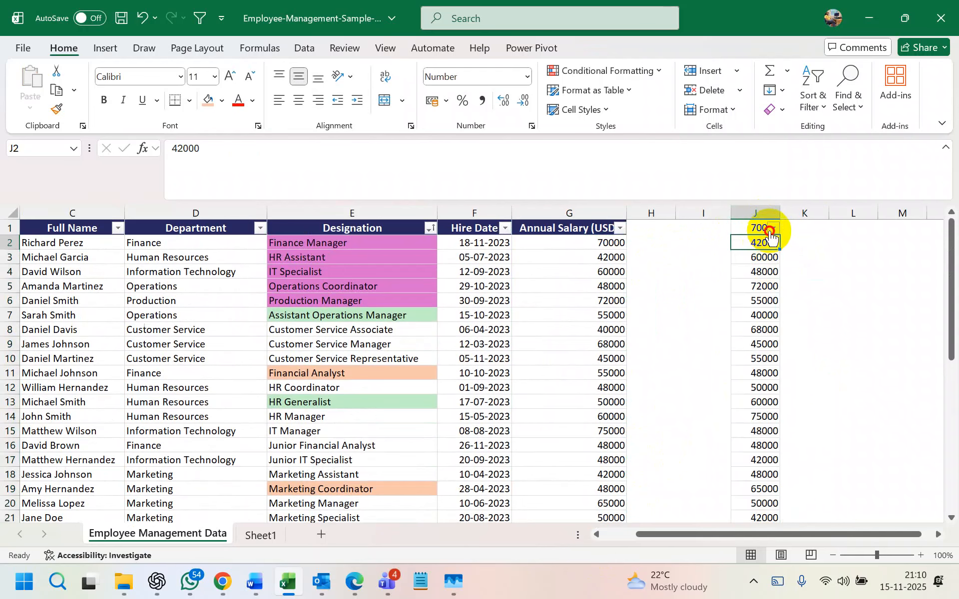
click(773, 228)
- Apply a Less Than 50000 number filter on column J, leaving 14 of 32 records
click(604, 342)
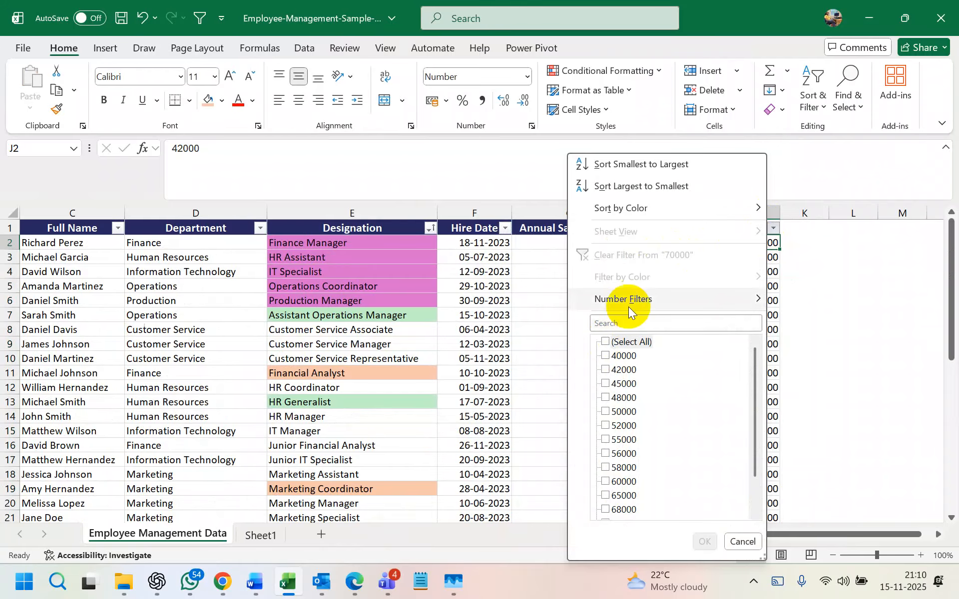
mouse_move(637, 298)
click(818, 391)
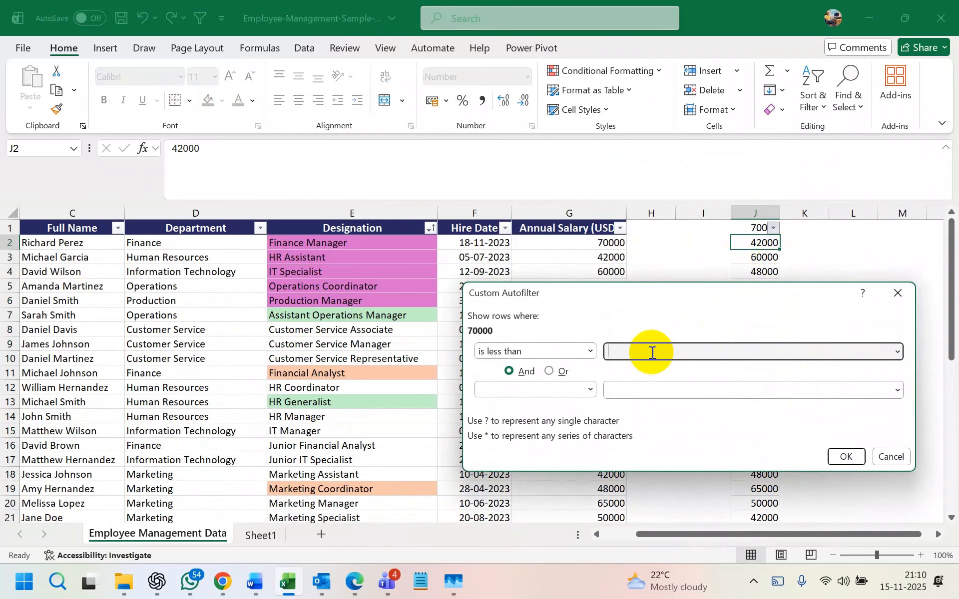
text(50000)
click(860, 460)
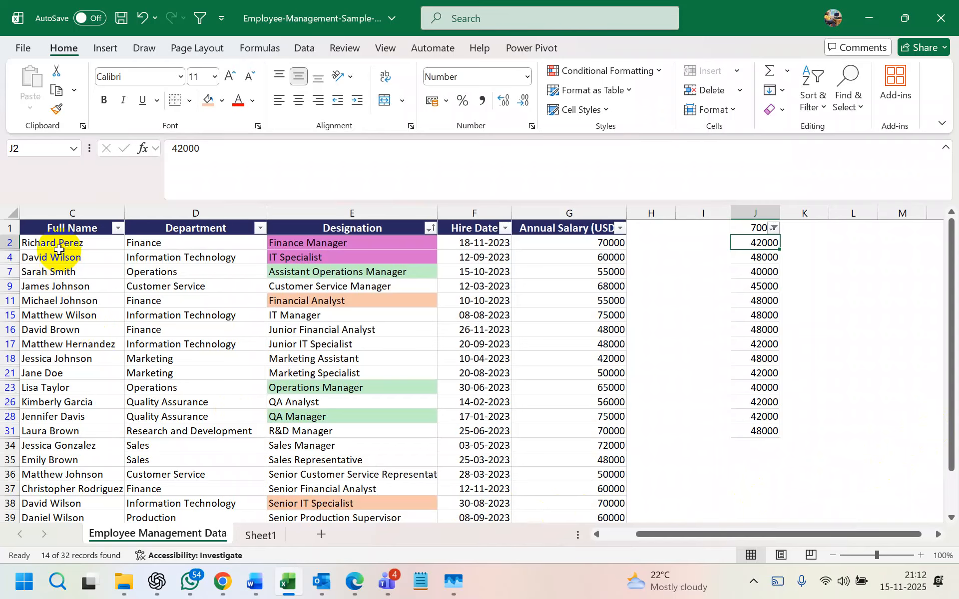
- Insert a new Sheet2, then return to Employee Management Data and select the 45000 in J9
scroll(60, 324, down, 1)
scroll(45, 314, up, 1)
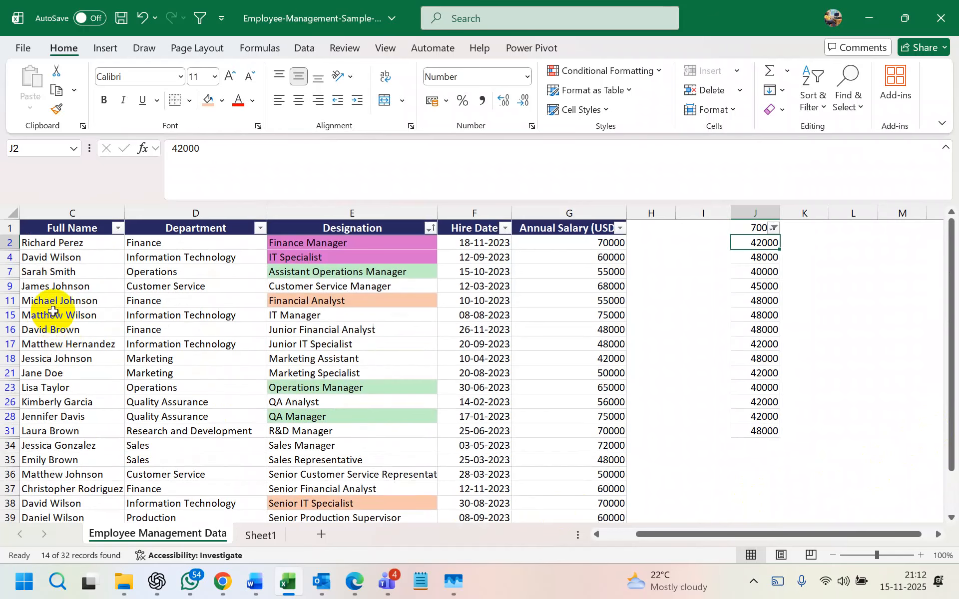
click(320, 535)
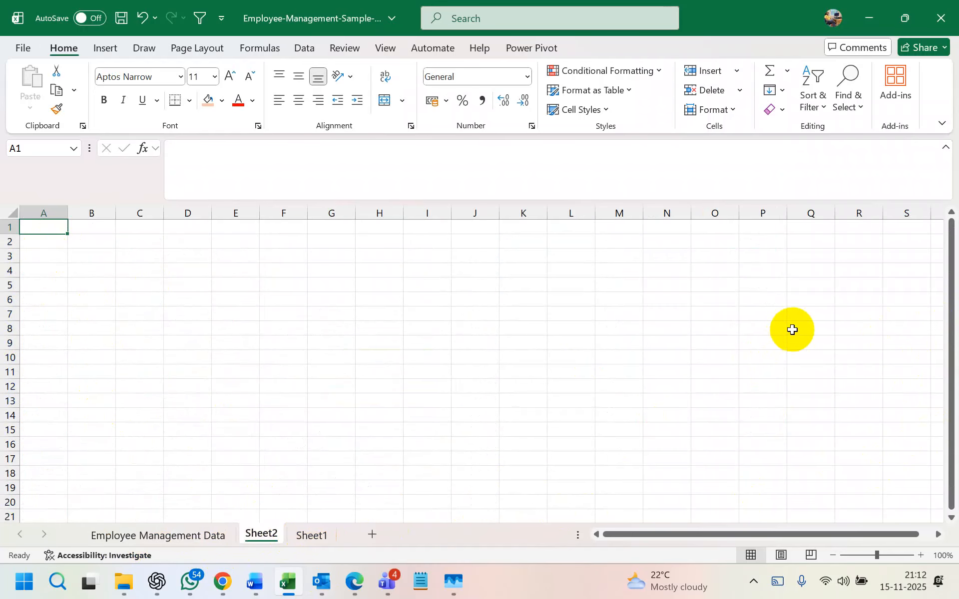
click(208, 535)
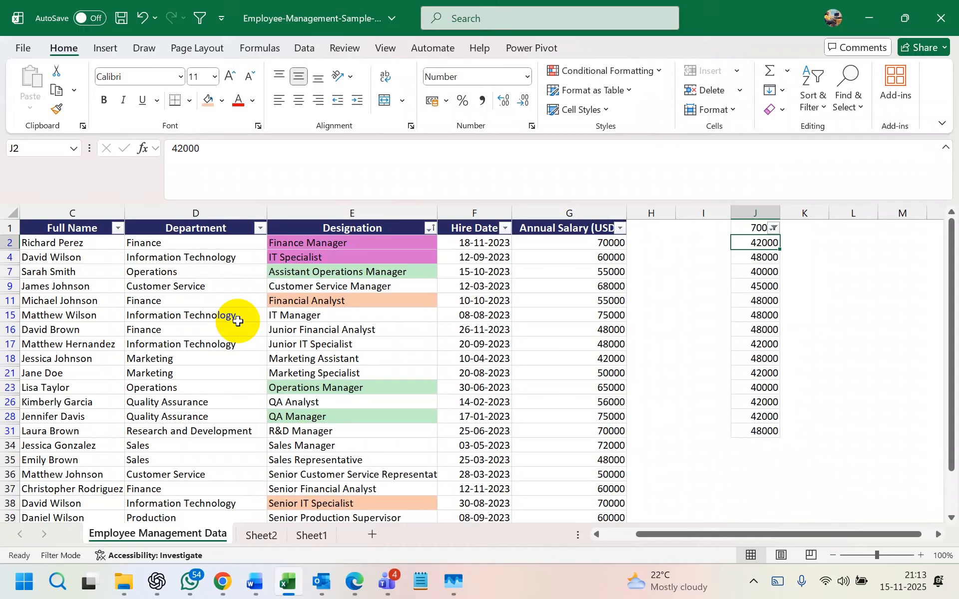
click(738, 289)
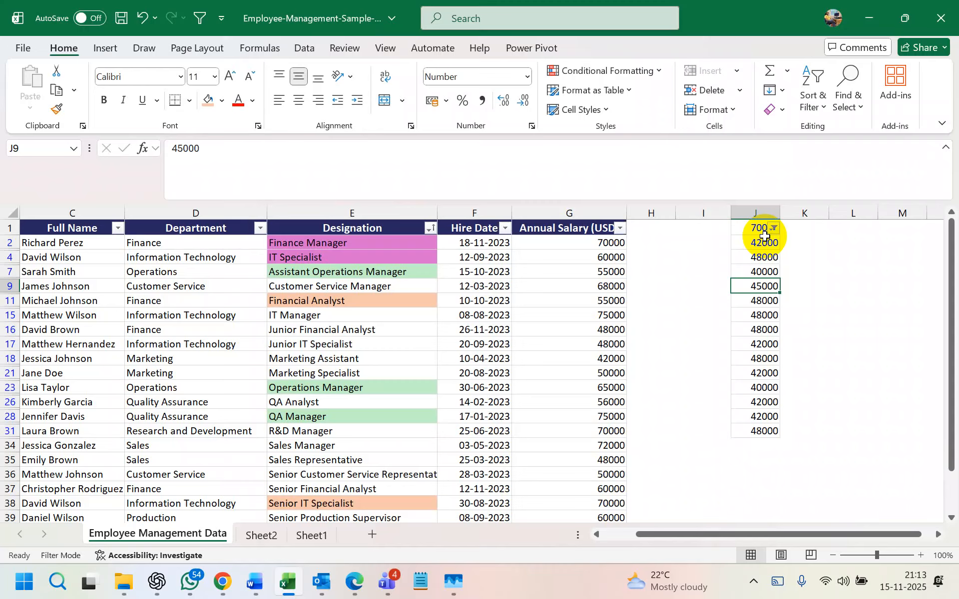
click(580, 256)
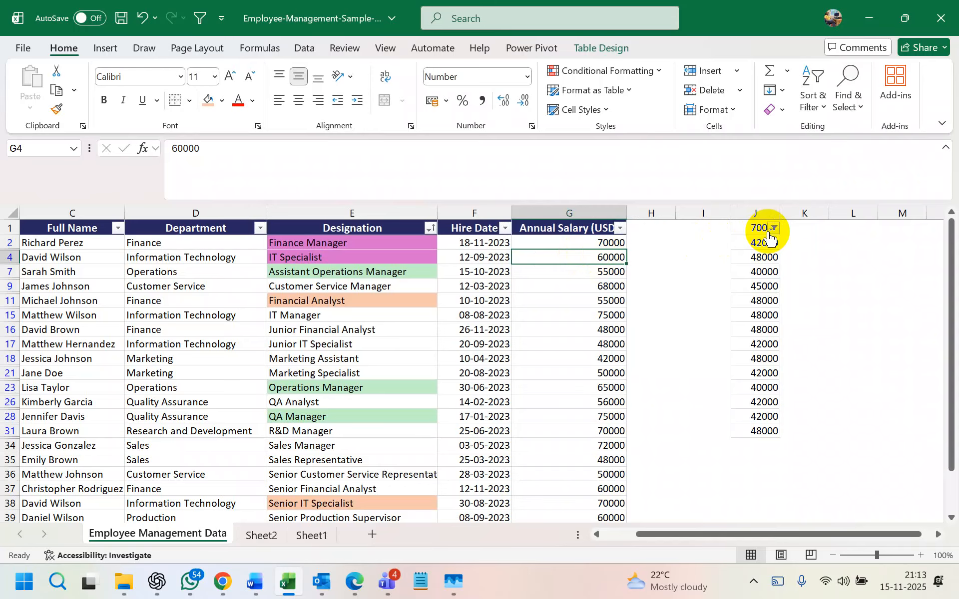
mouse_move(769, 239)
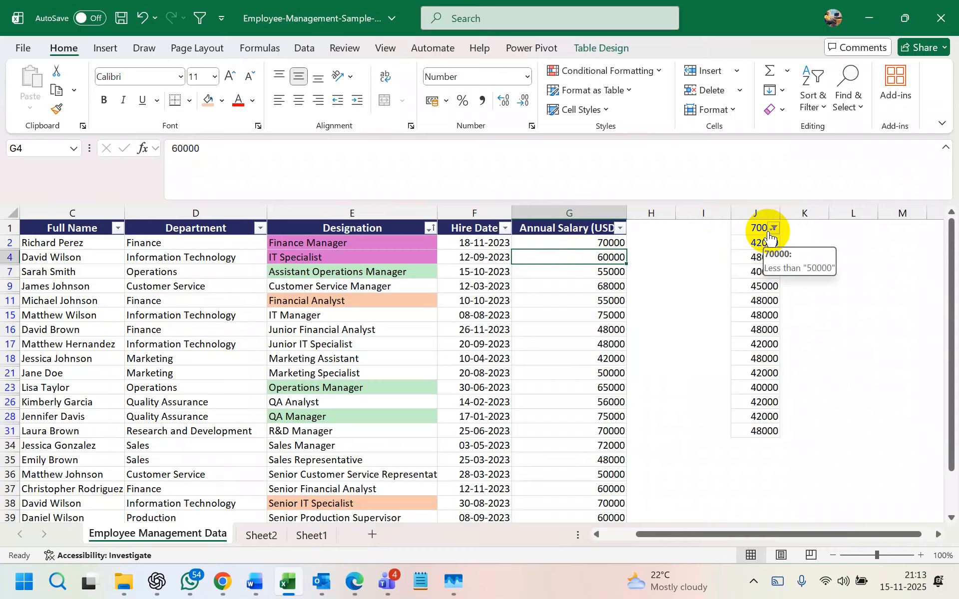
drag(40, 271, 756, 273)
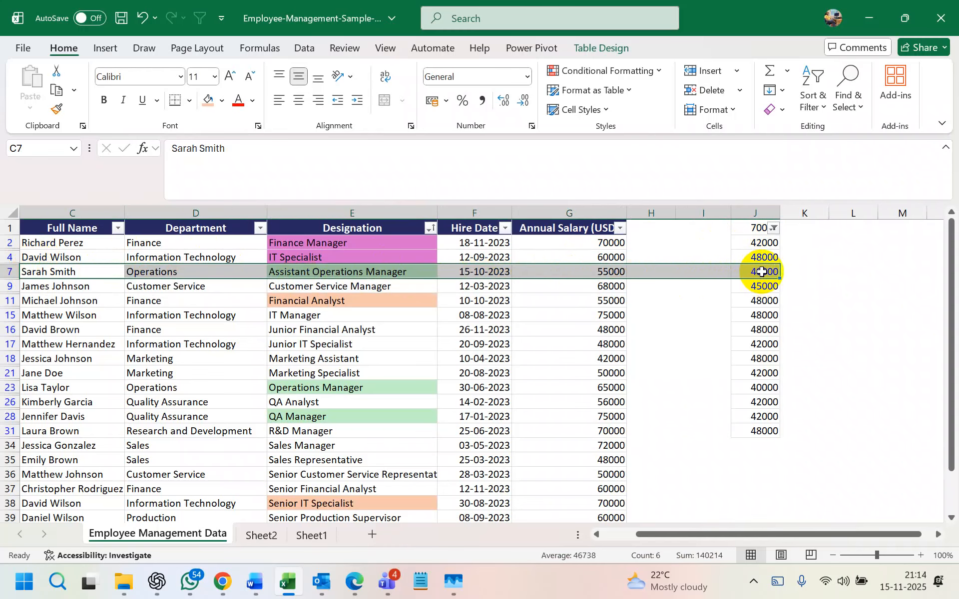
click(5, 272)
scroll(6, 272, right, 20)
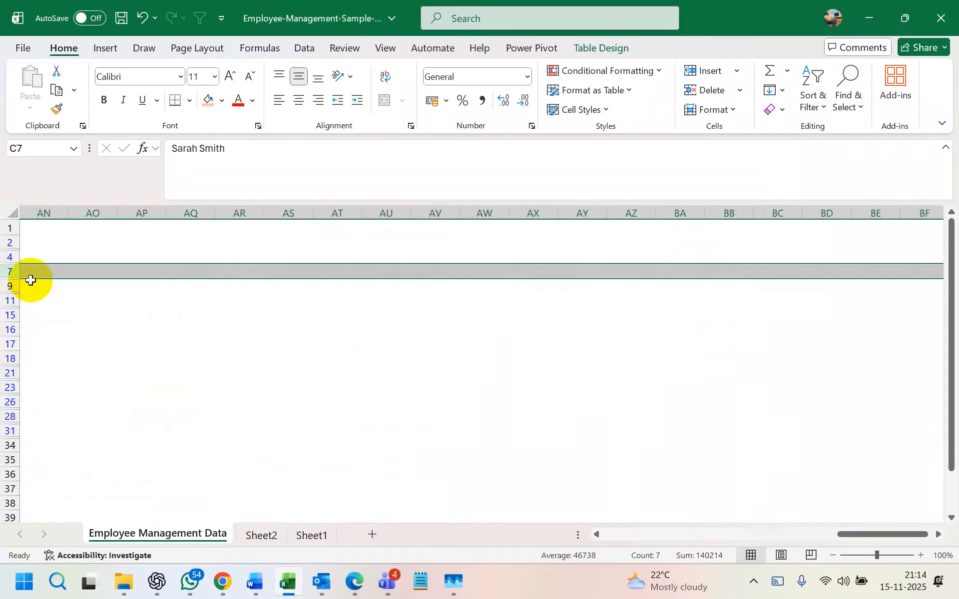
scroll(32, 281, right, 10)
scroll(32, 280, left, 10)
scroll(32, 281, left, 15)
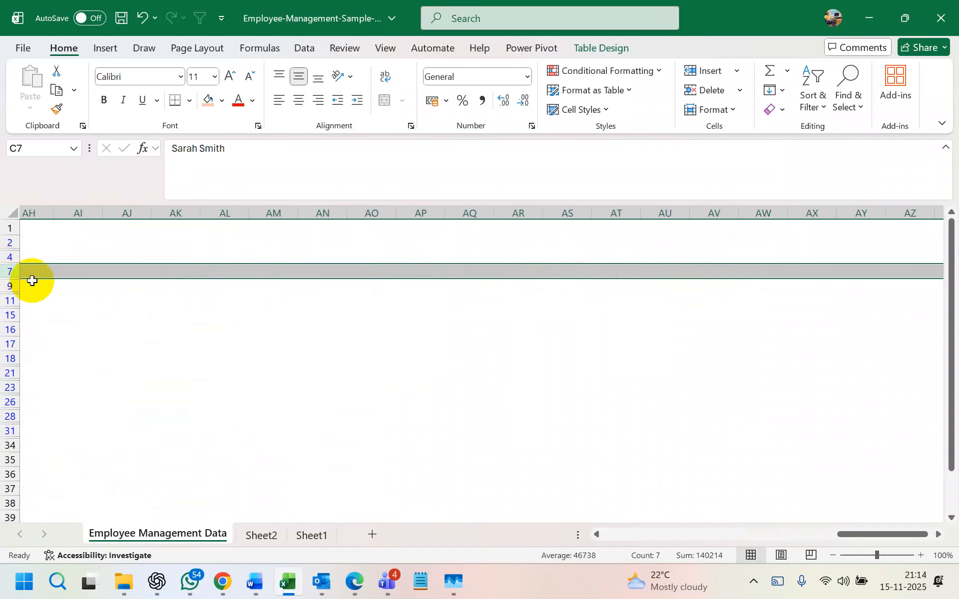
scroll(305, 247, left, 8)
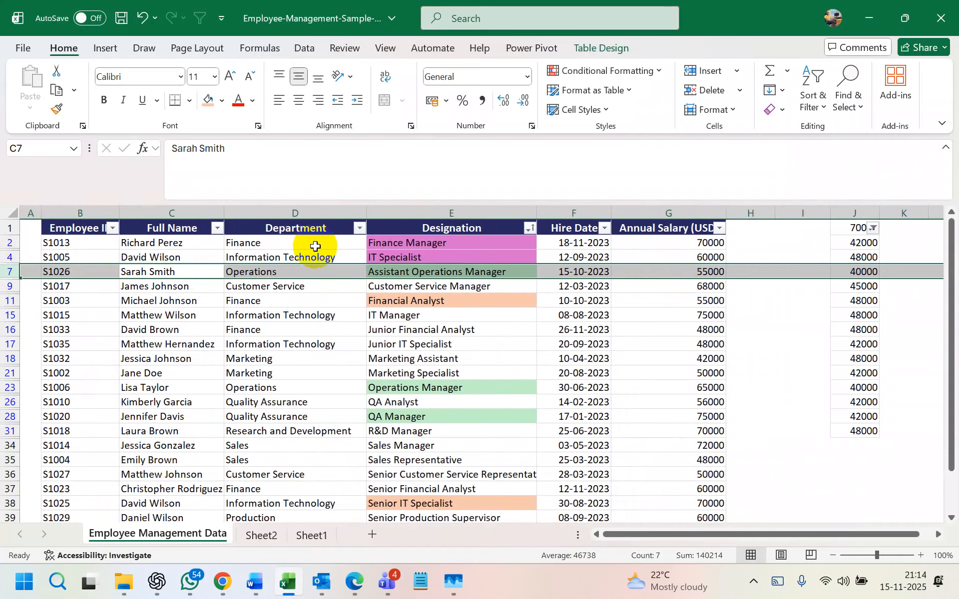
click(864, 243)
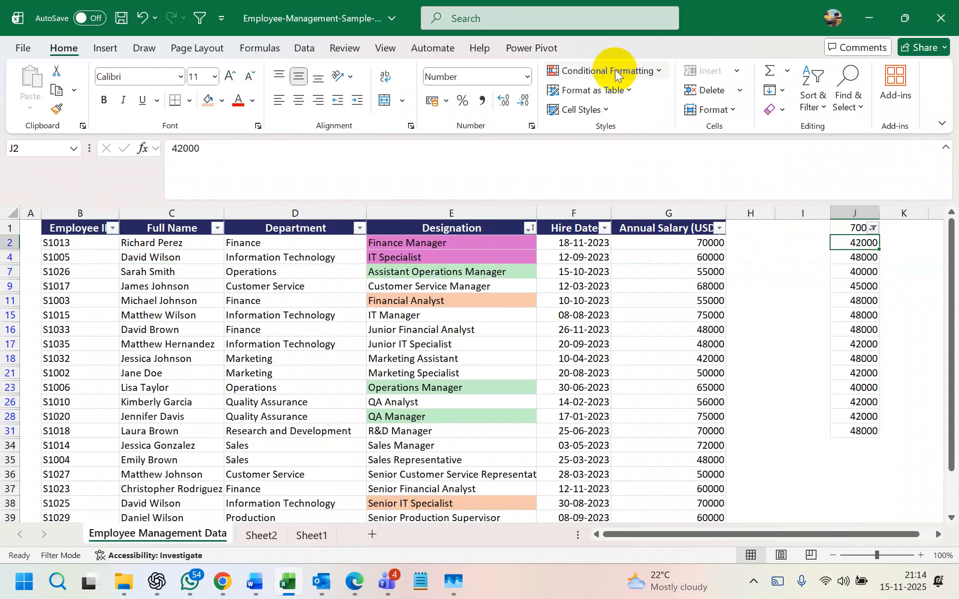
click(653, 211)
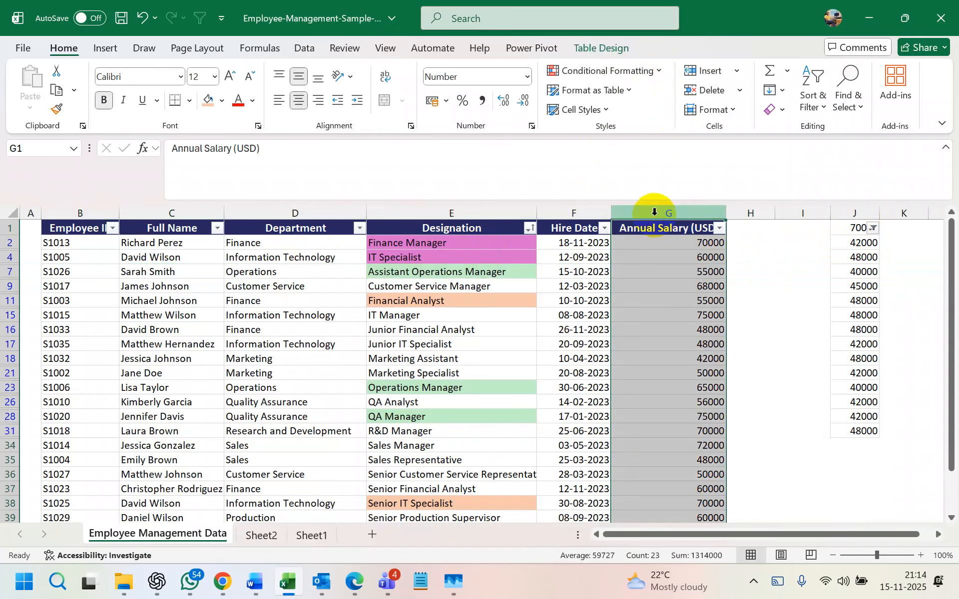
click(658, 72)
mouse_move(657, 99)
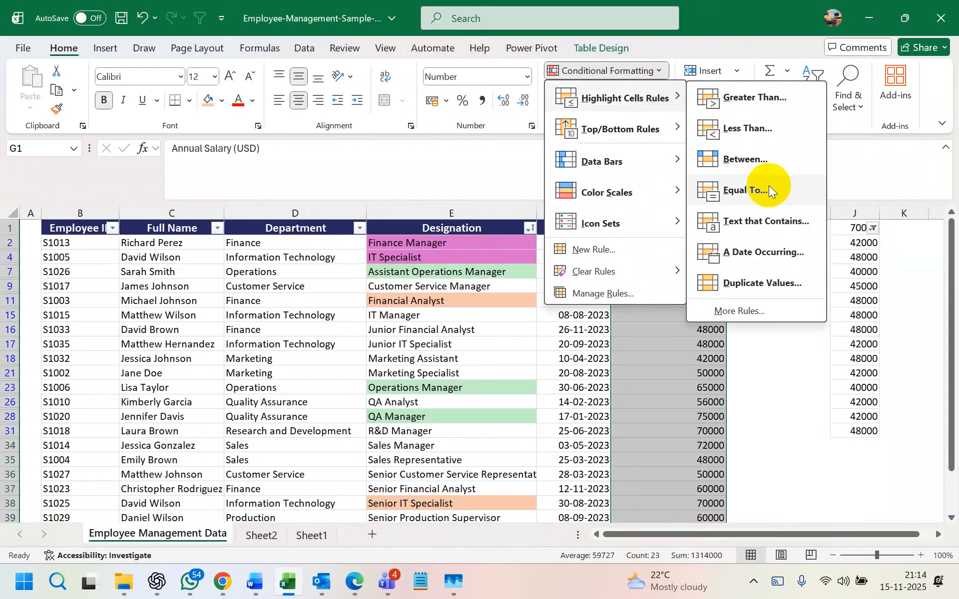
click(768, 224)
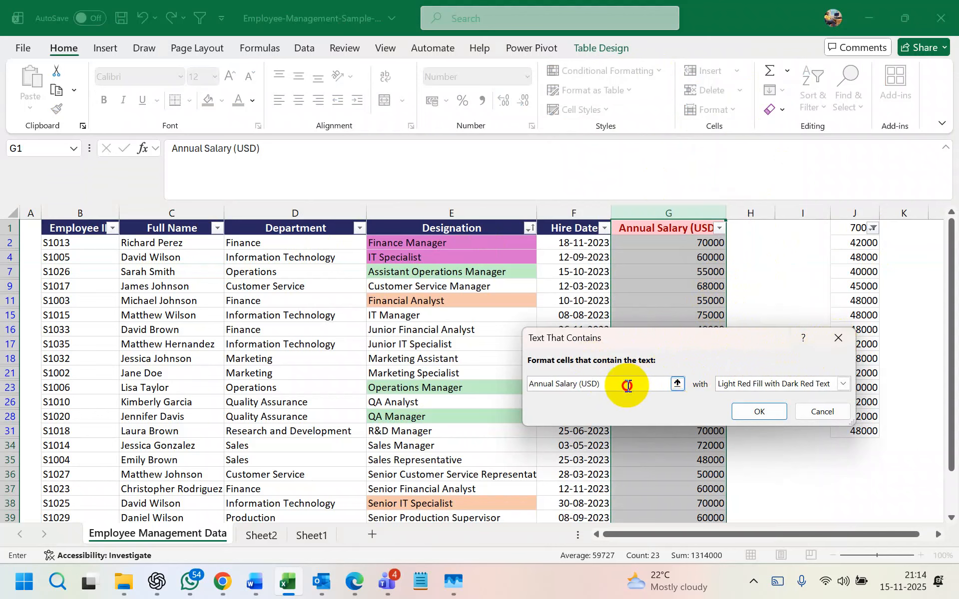
text(550000)
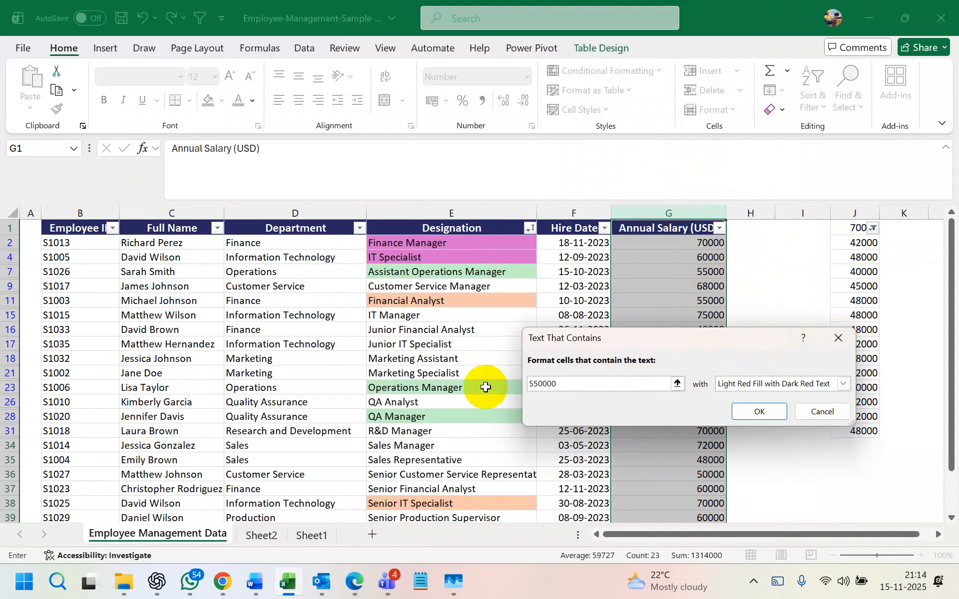
key(BackSpace)
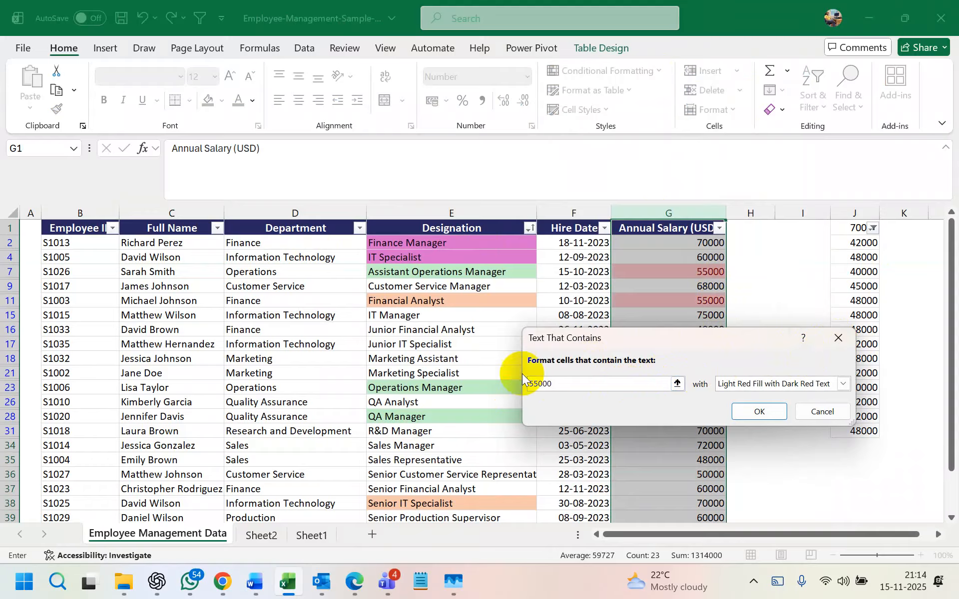
click(839, 338)
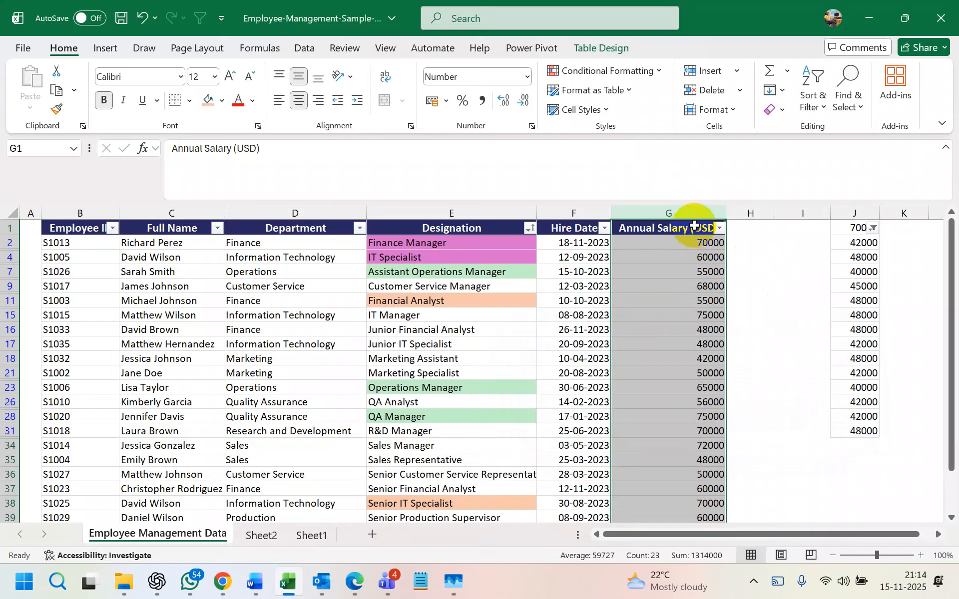
- Browse the Conditional Formatting menu, try the Between highlight rule, then cancel it unapplied
click(649, 72)
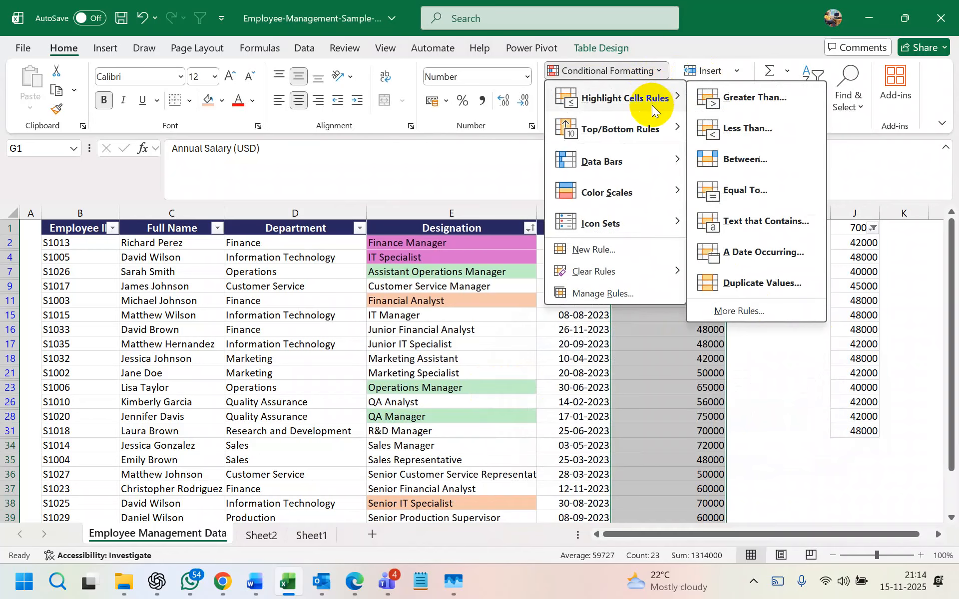
mouse_move(645, 133)
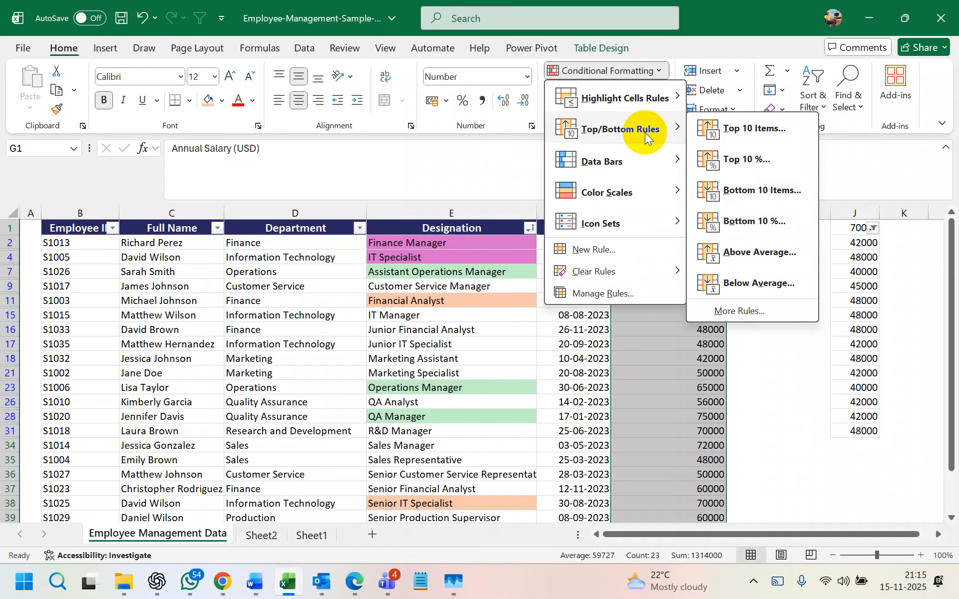
click(661, 355)
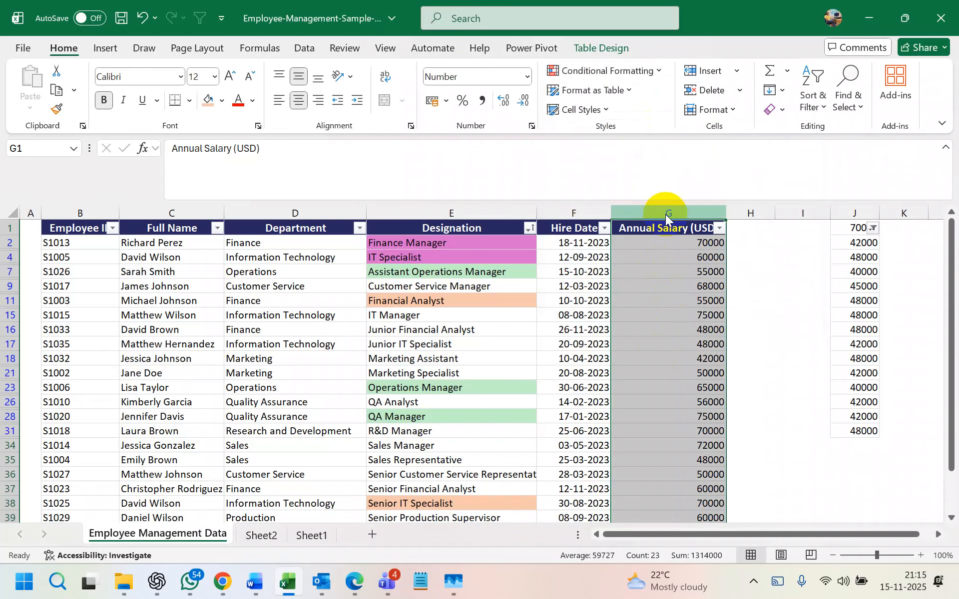
click(644, 72)
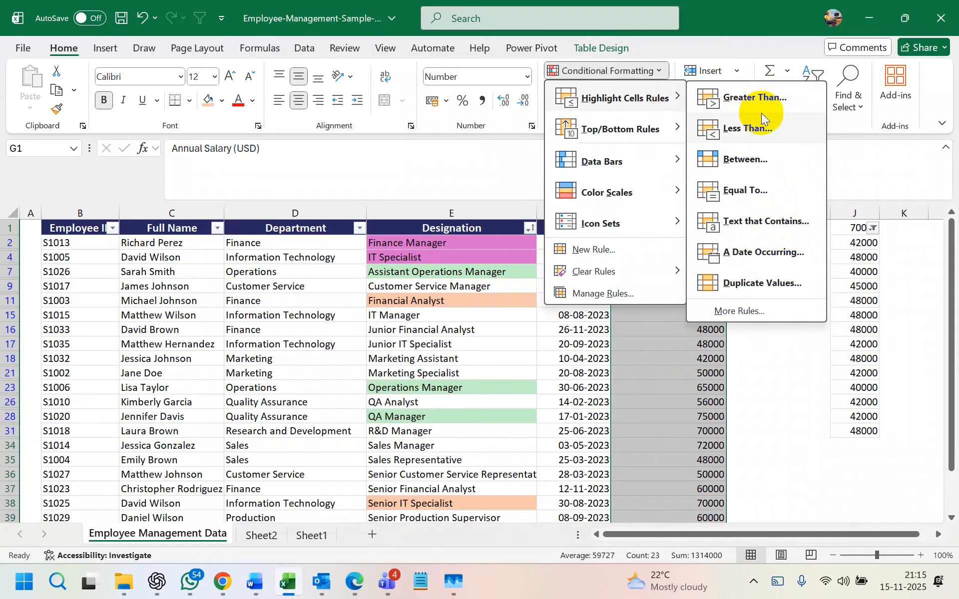
click(718, 358)
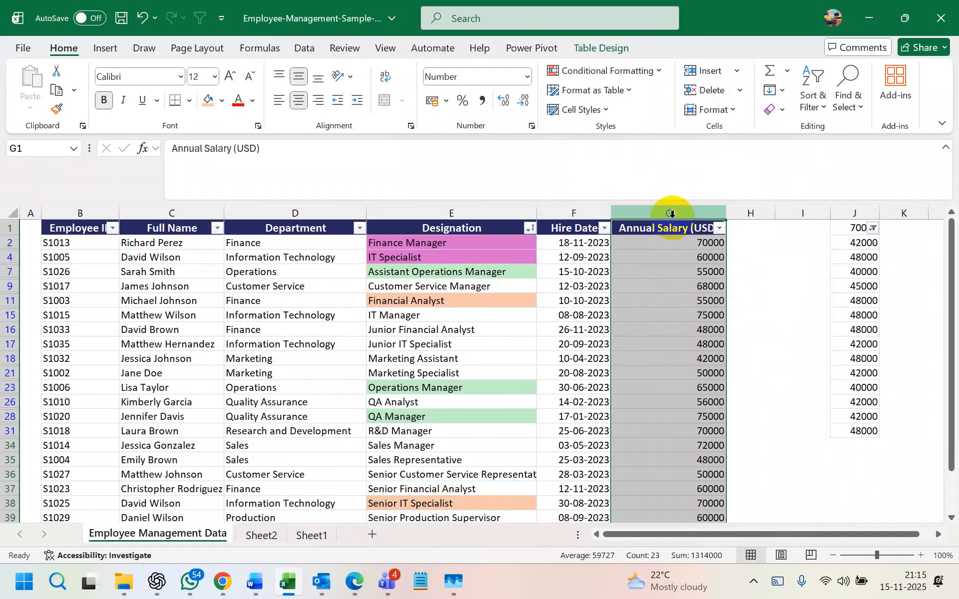
click(631, 71)
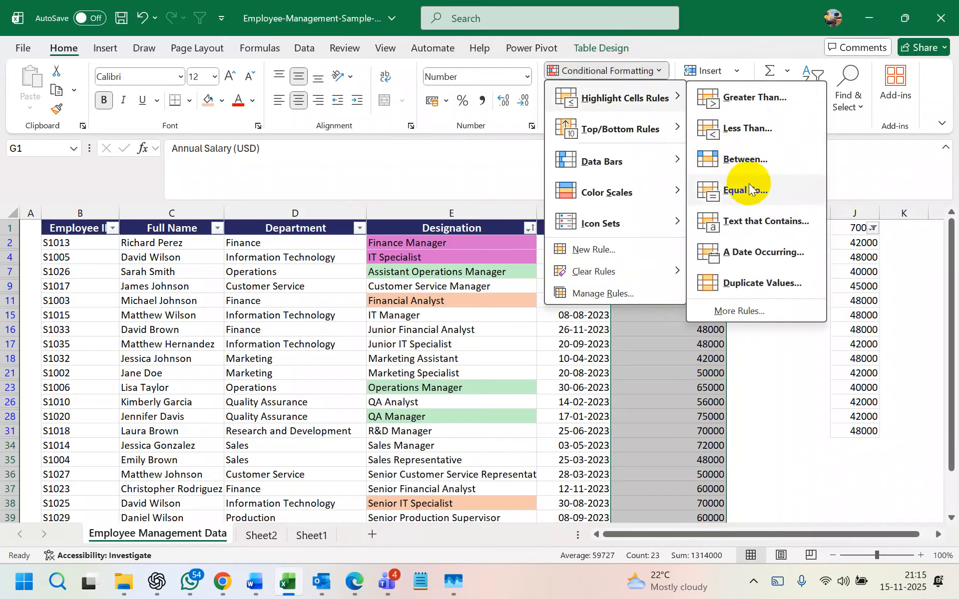
click(756, 171)
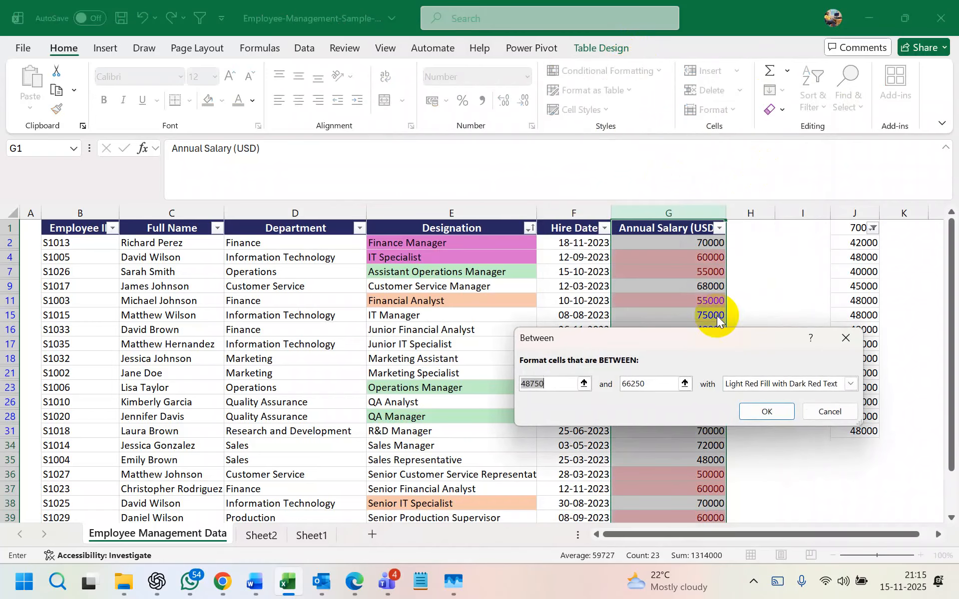
drag(681, 341, 507, 99)
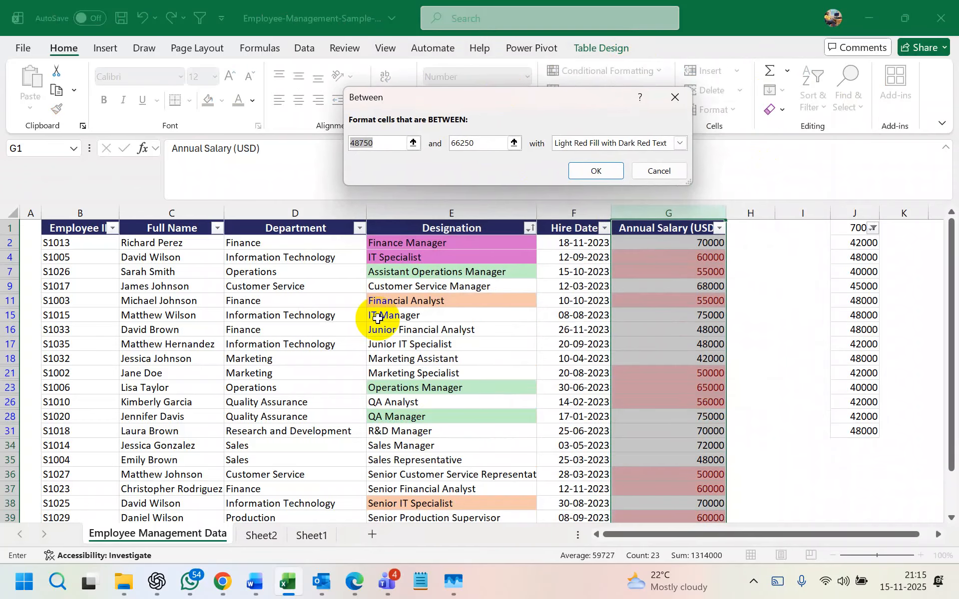
click(674, 96)
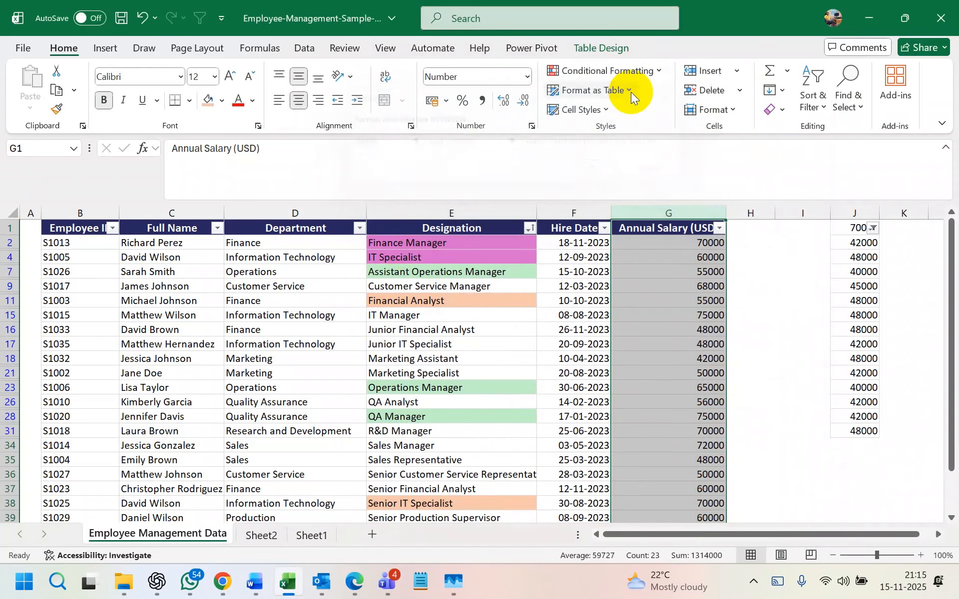
- Start a Text that Contains highlight rule, prefilled with 'Annual Salary (USD)' and light red fill
click(619, 71)
mouse_move(660, 102)
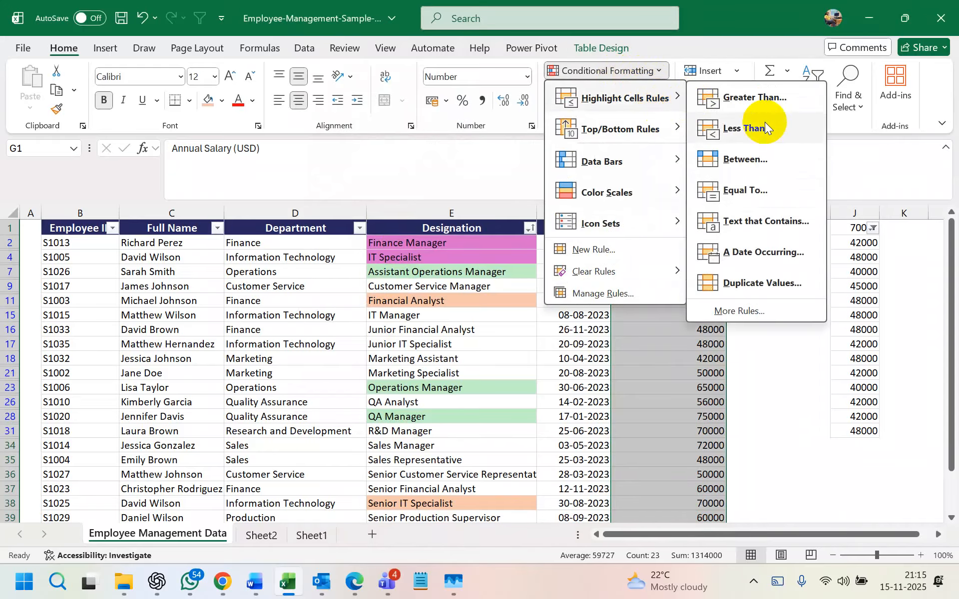
click(765, 221)
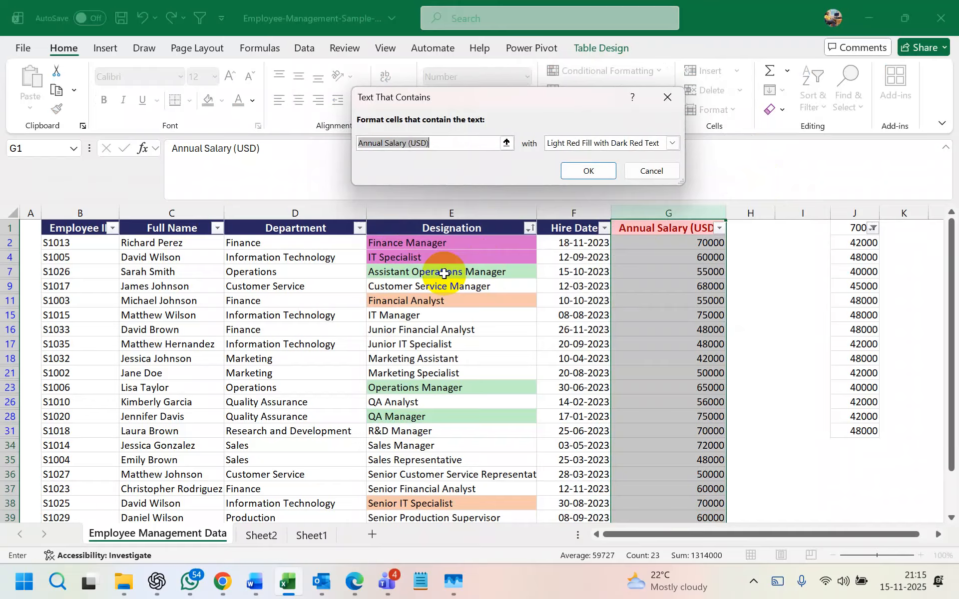
- Change the Text That Contains rule to 60000 with a Red Border format and apply it
click(447, 144)
key(BackSpace)
key(BackSpace)
key(BackSpace)
key(BackSpace)
key(BackSpace)
key(BackSpace)
key(BackSpace)
key(BackSpace)
key(BackSpace)
key(BackSpace)
key(BackSpace)
key(BackSpace)
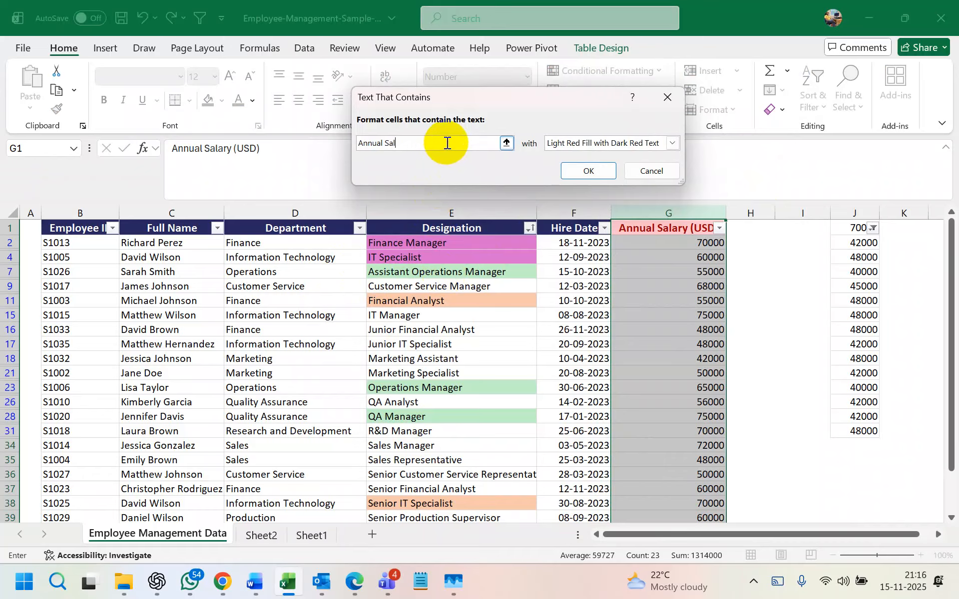
key(BackSpace)
key(BackSpace)
key(BackSpace)
key(BackSpace)
key(BackSpace)
key(BackSpace)
key(BackSpace)
text(60000)
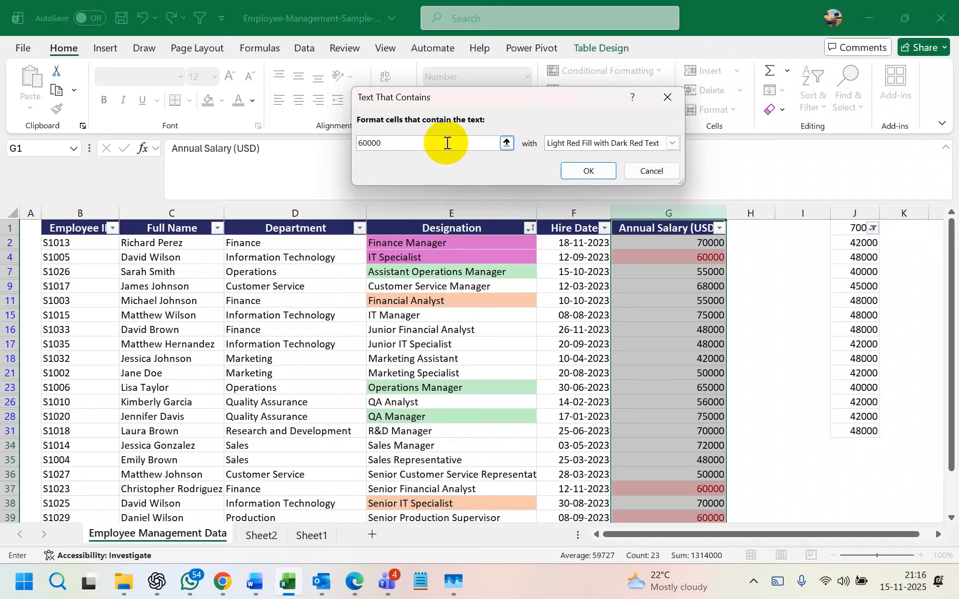
click(672, 143)
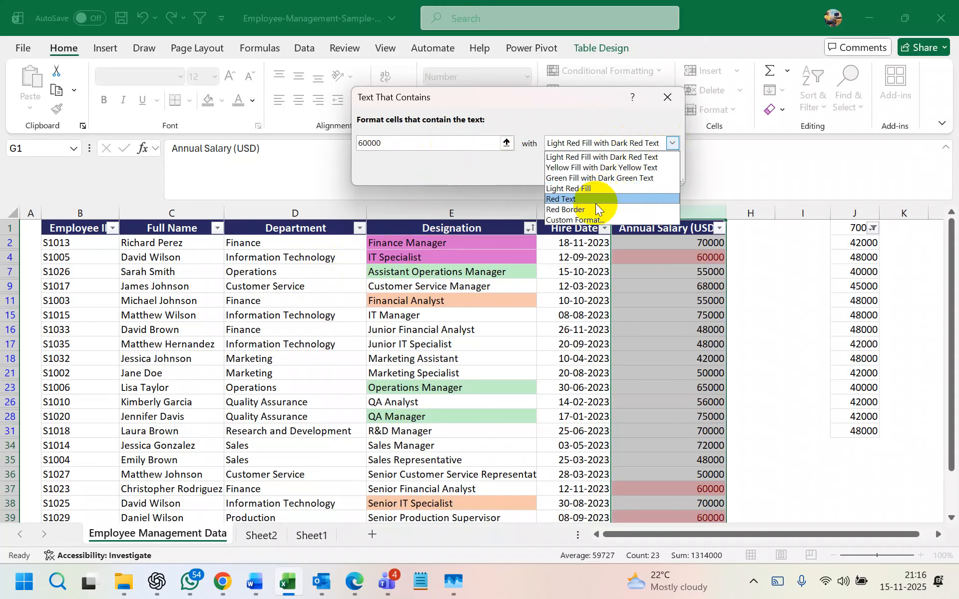
click(583, 212)
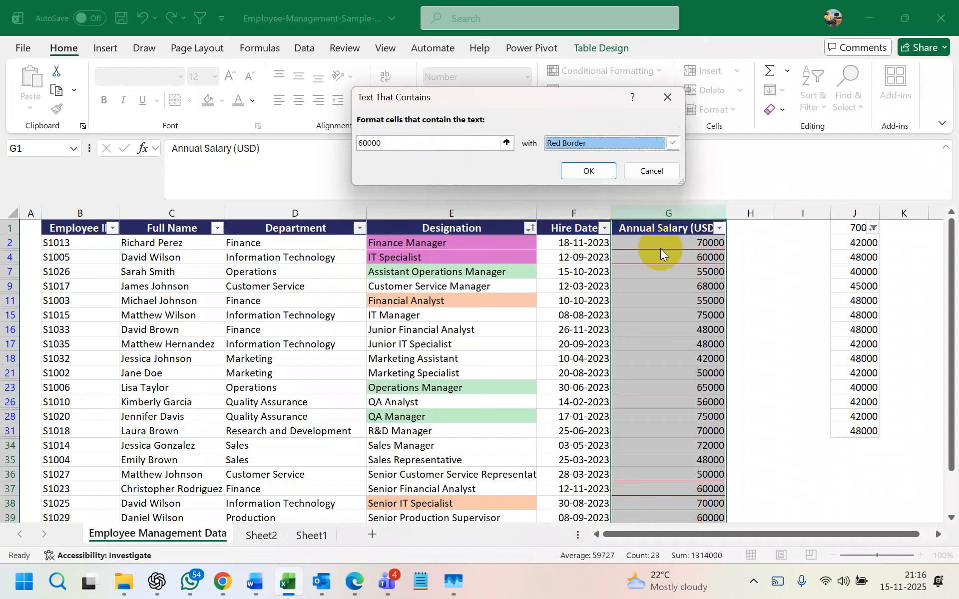
click(587, 171)
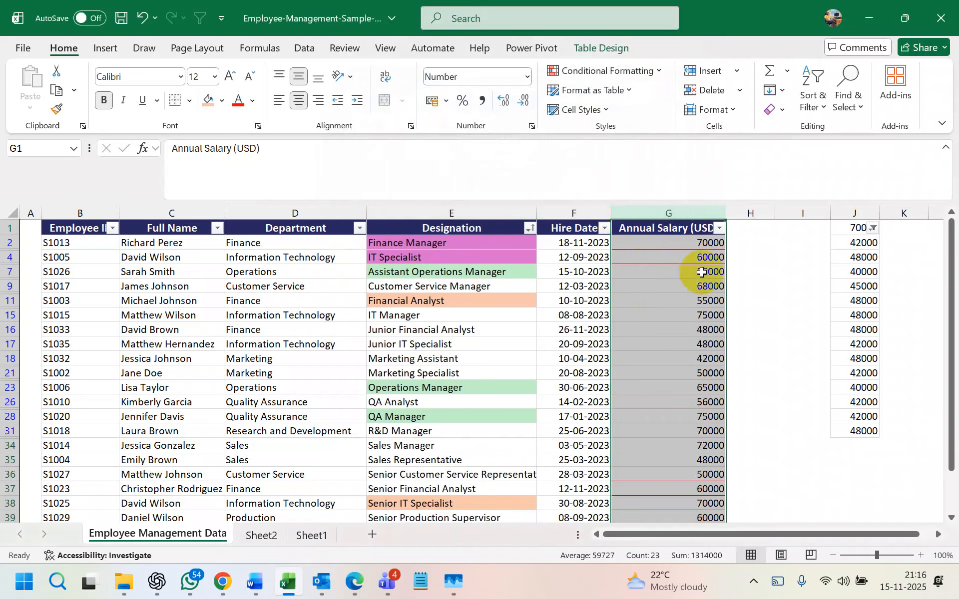
click(720, 228)
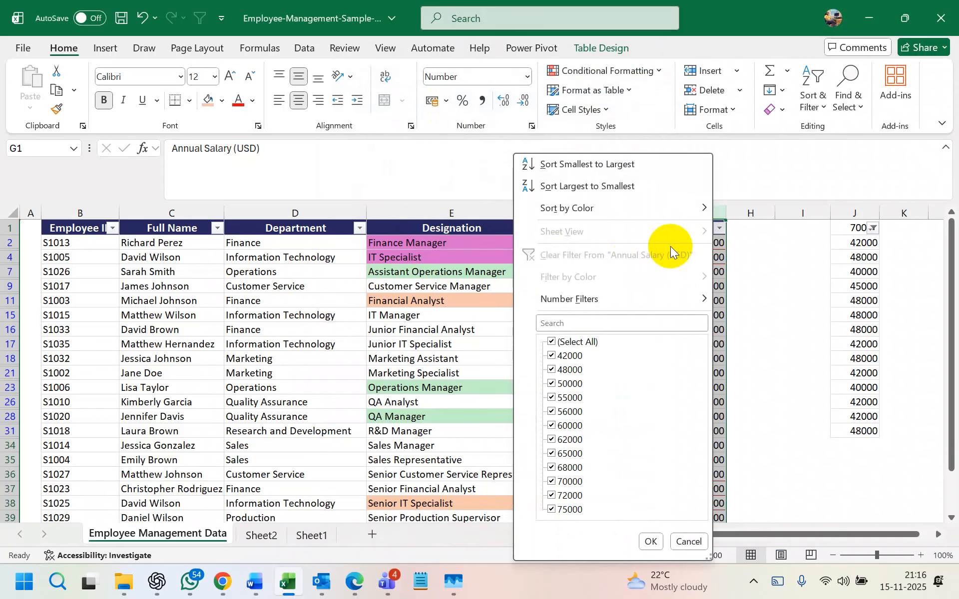
- Check the red-bordered 60000 salaries near the bottom of the table, rows 37-38
click(744, 243)
scroll(706, 396, down, 3)
scroll(704, 395, up, 3)
scroll(705, 396, down, 2)
click(706, 443)
click(705, 417)
click(695, 402)
click(697, 418)
click(692, 444)
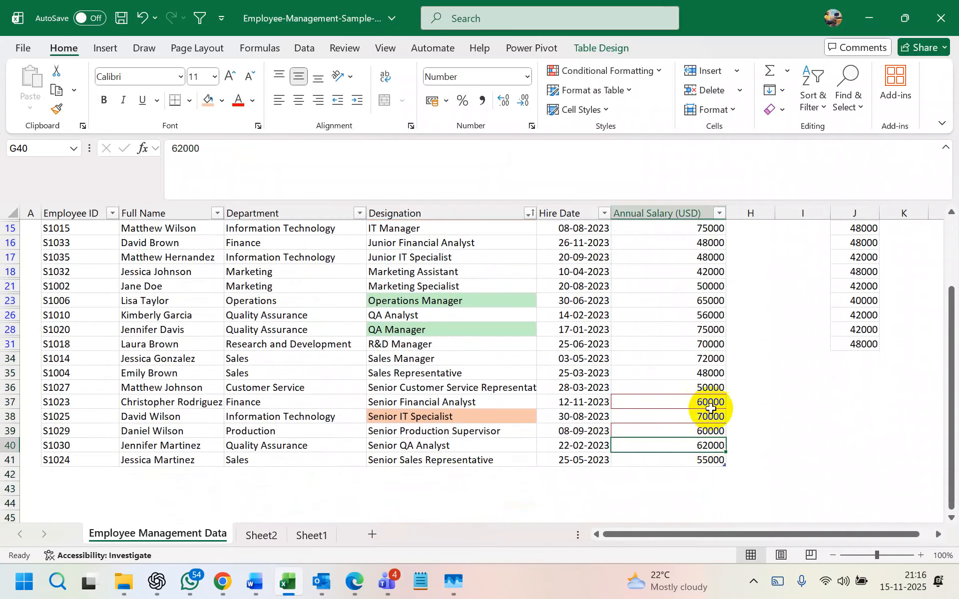
- Scroll back up and bring up the Conditional Formatting Top/Bottom Rules list
scroll(692, 326, up, 2)
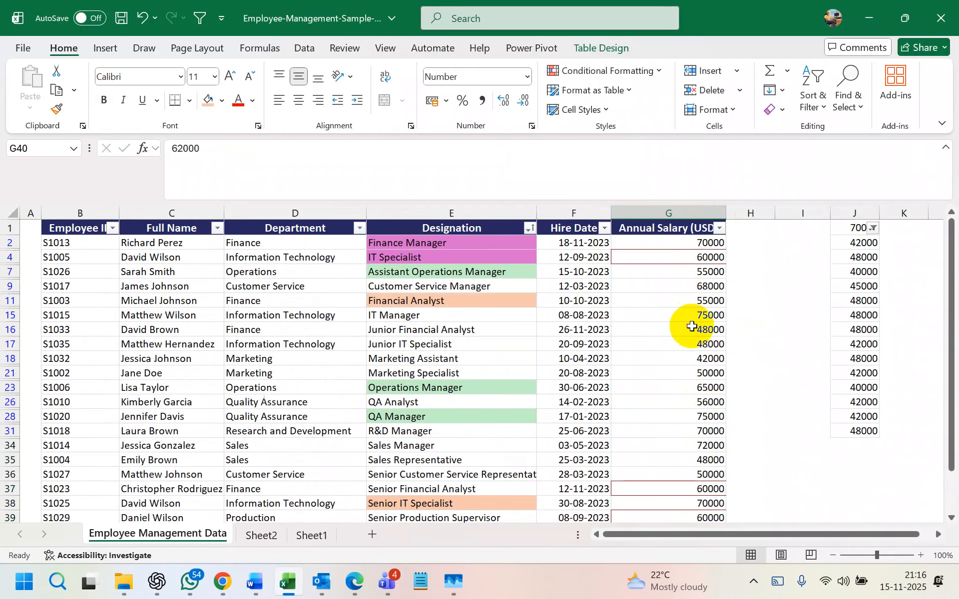
click(636, 70)
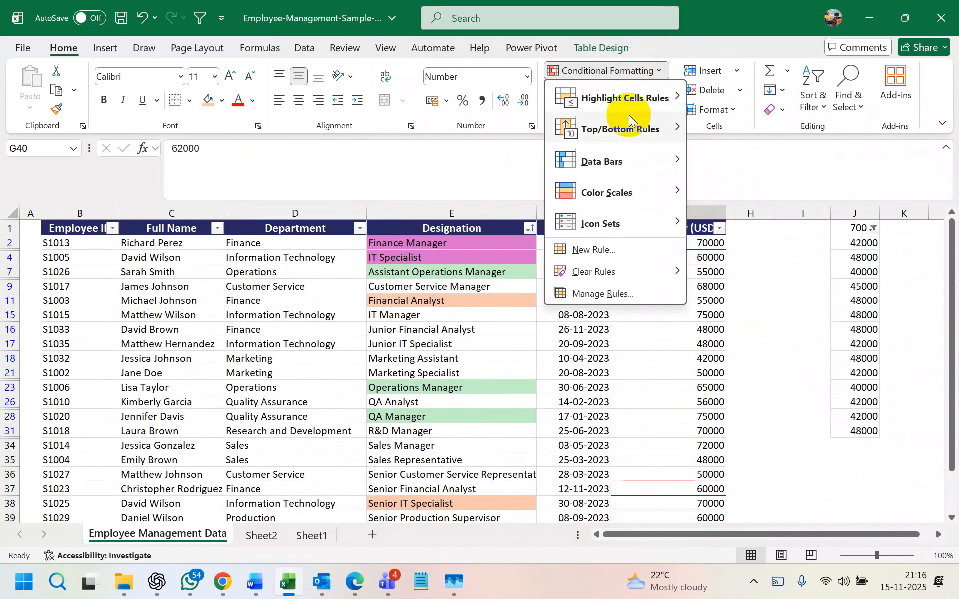
mouse_move(635, 134)
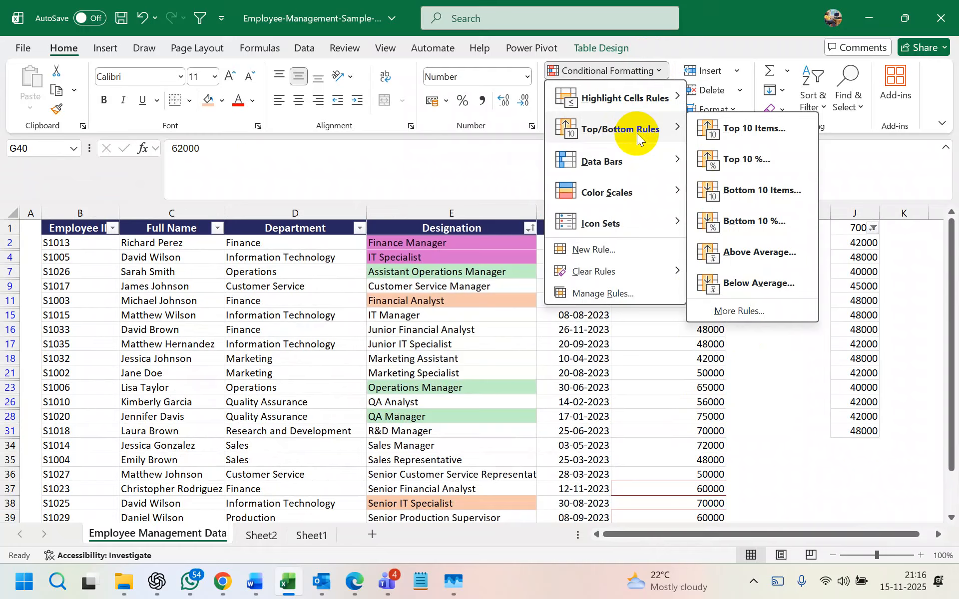
- Apply a Top 5 Items highlight to the salaries and scroll to inspect it
click(735, 129)
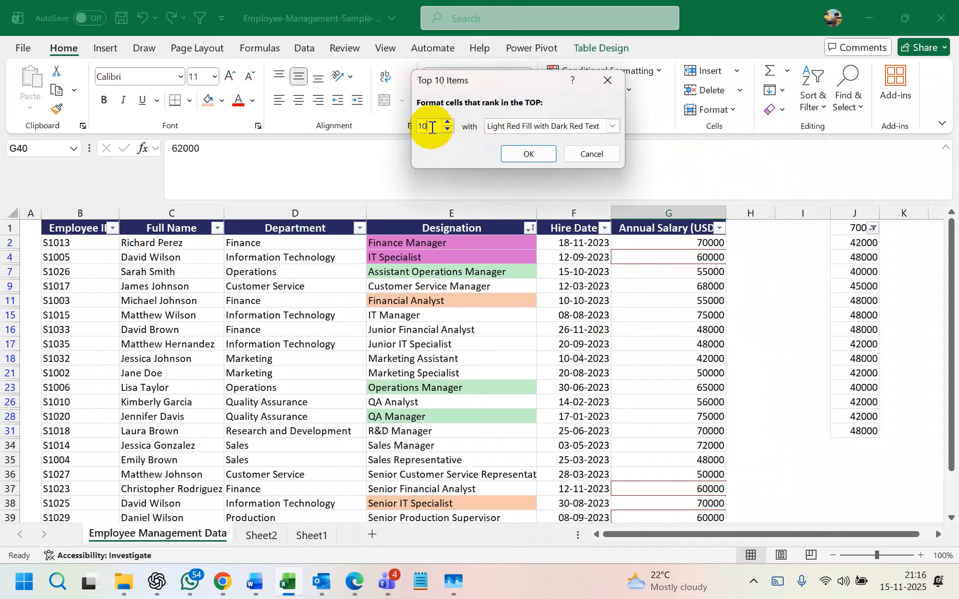
double_click(433, 126)
text(5)
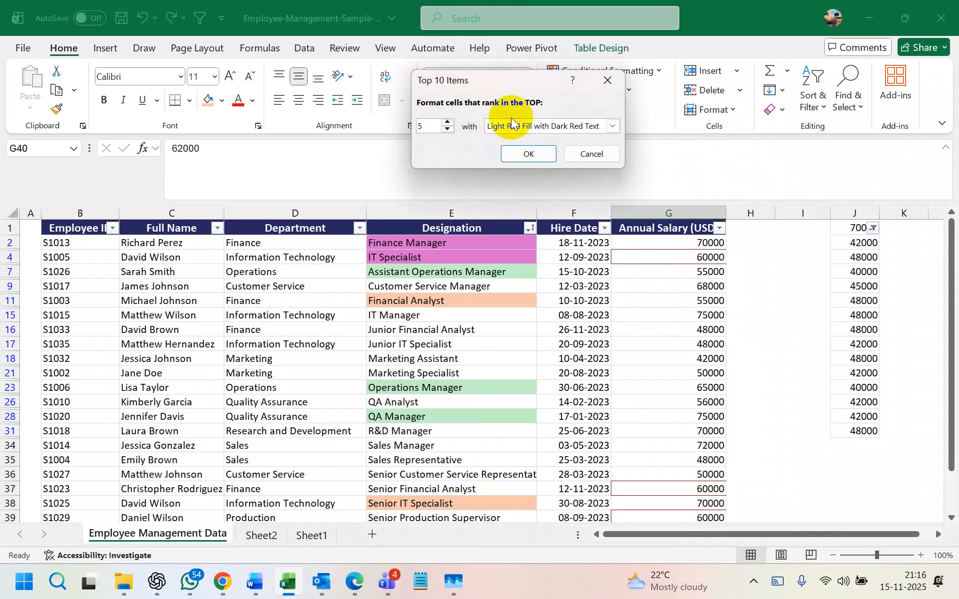
click(530, 153)
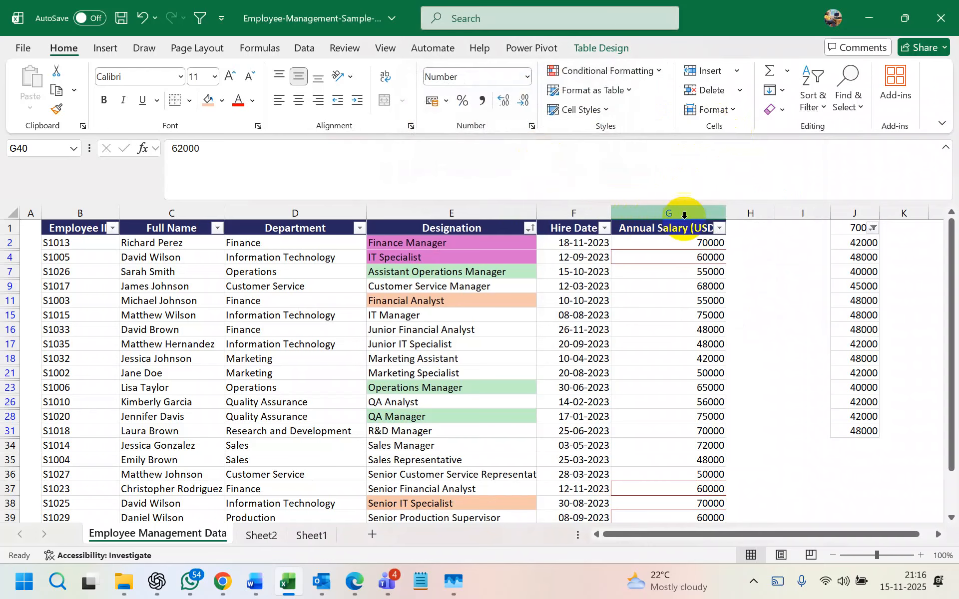
scroll(685, 295, down, 4)
scroll(684, 295, up, 4)
scroll(685, 295, down, 4)
scroll(693, 296, up, 4)
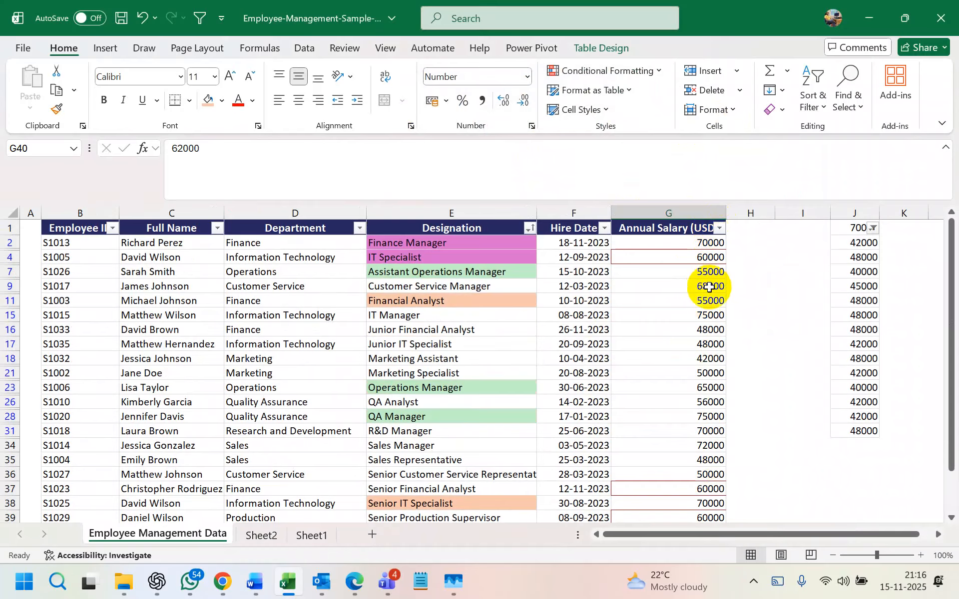
scroll(709, 288, down, 4)
scroll(709, 287, up, 4)
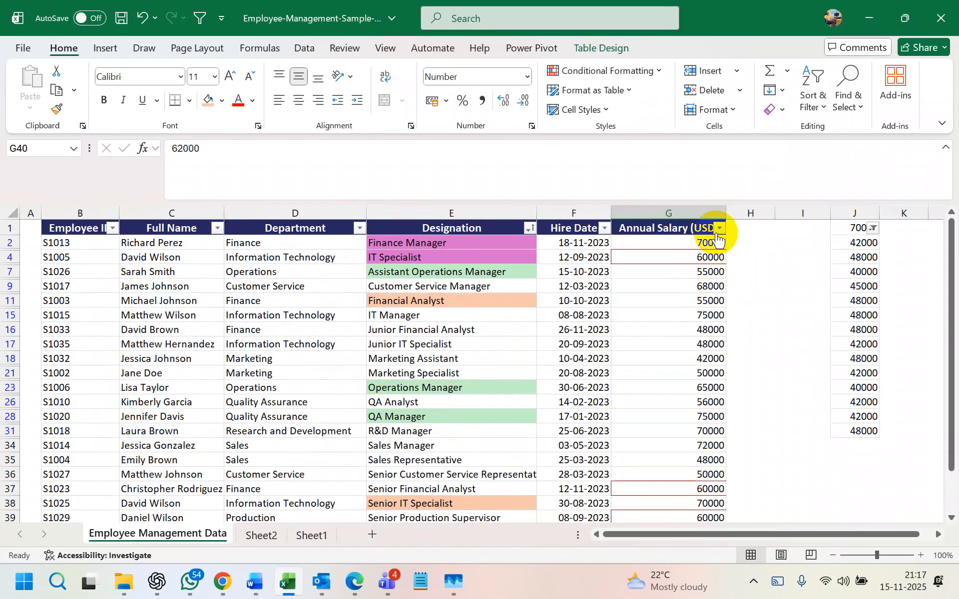
scroll(702, 294, down, 4)
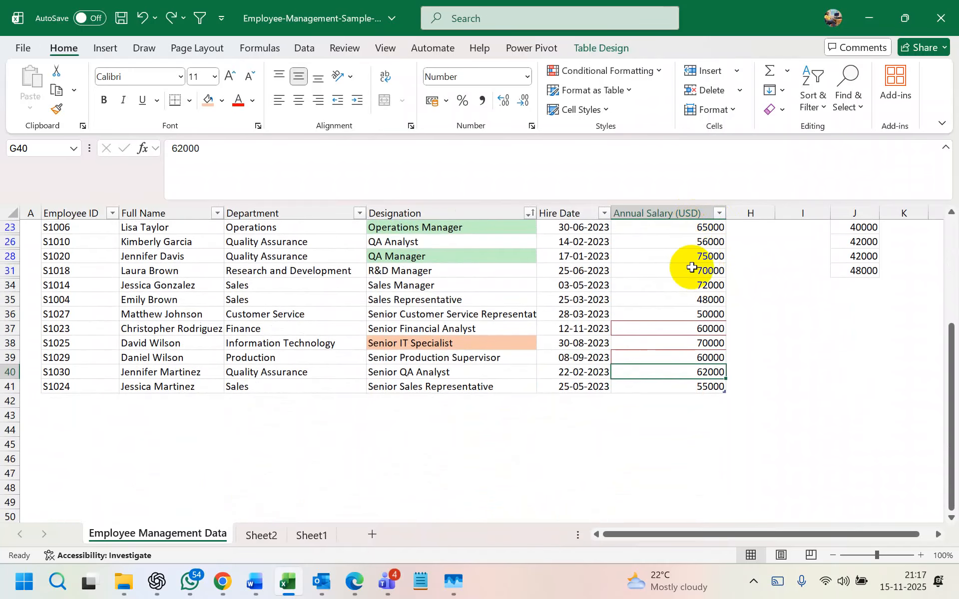
scroll(684, 266, up, 4)
- Clear all conditional formatting rules from the Annual Salary column
click(688, 209)
click(610, 70)
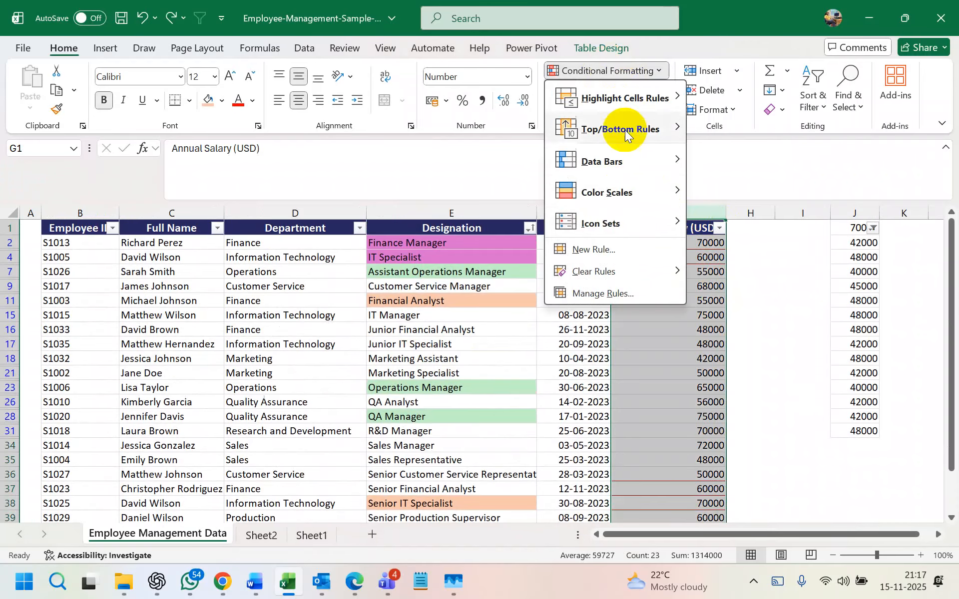
mouse_move(627, 271)
click(749, 272)
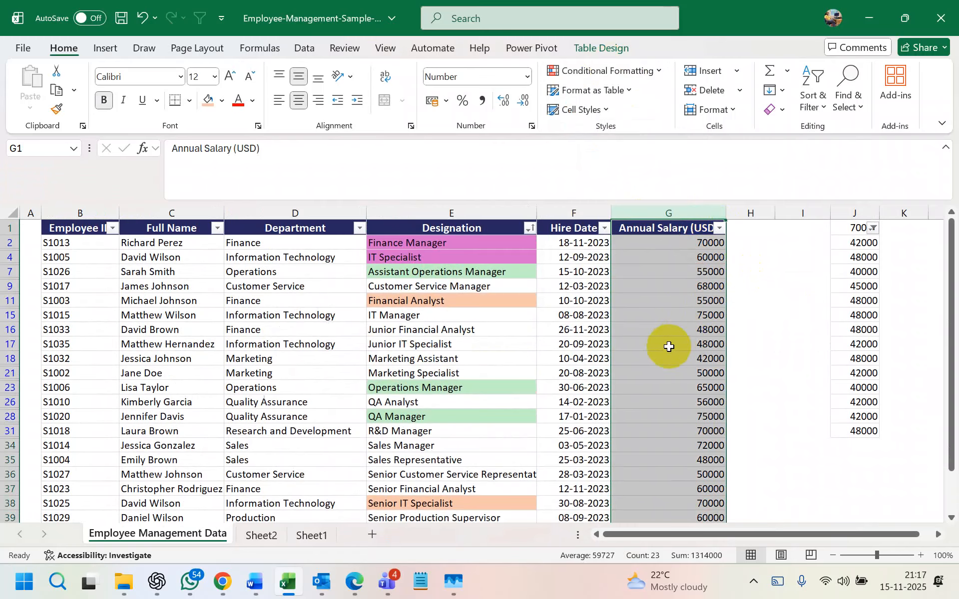
- Highlight the ten highest salaries in light red with the Top 10 Items rule
click(640, 73)
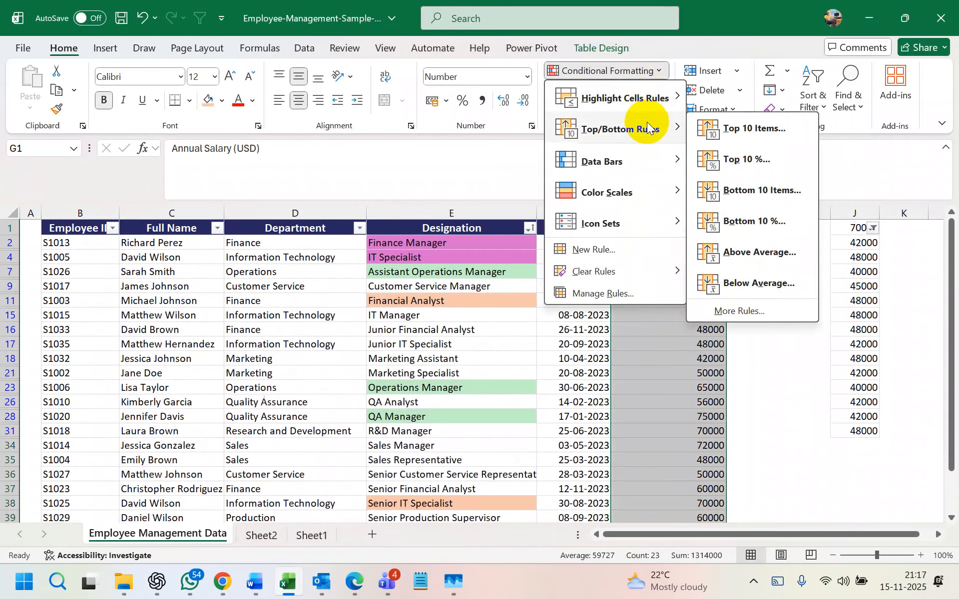
click(755, 129)
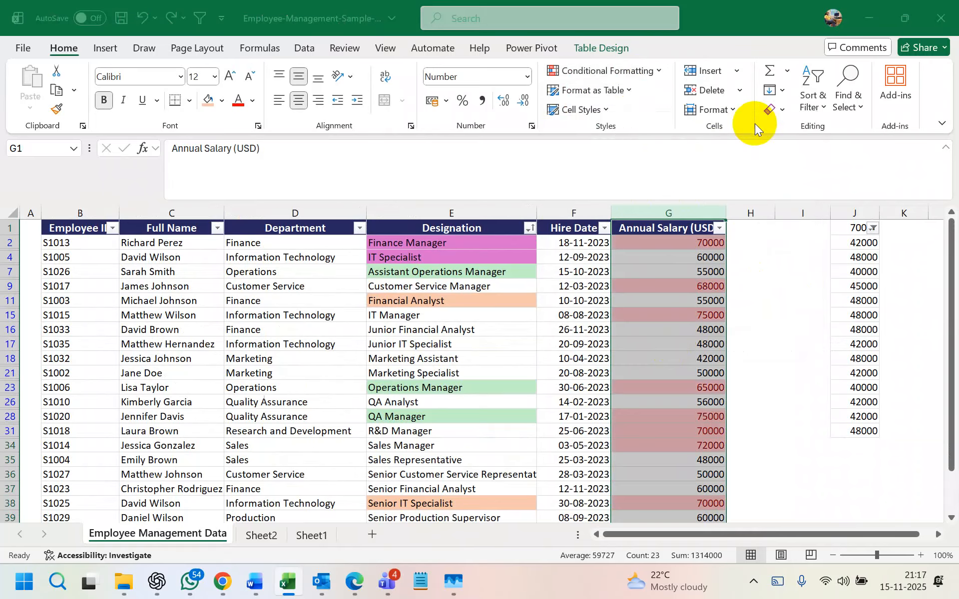
click(529, 153)
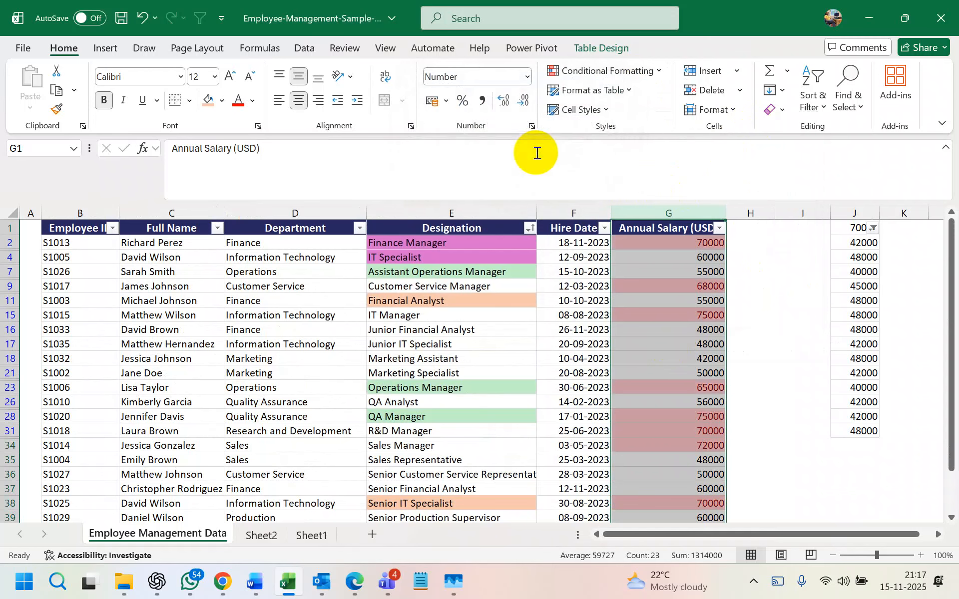
click(719, 227)
mouse_move(672, 276)
click(747, 297)
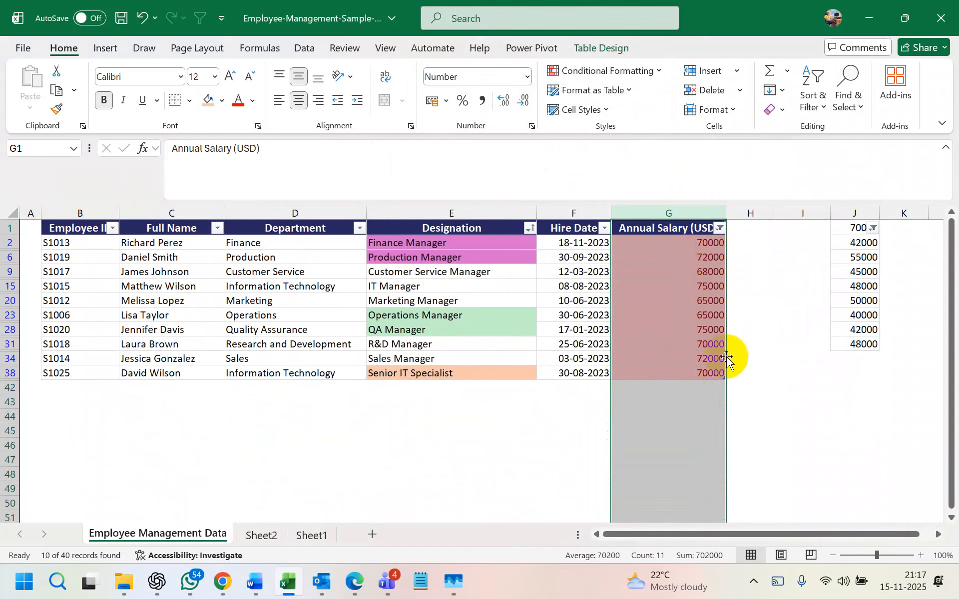
drag(676, 245, 697, 374)
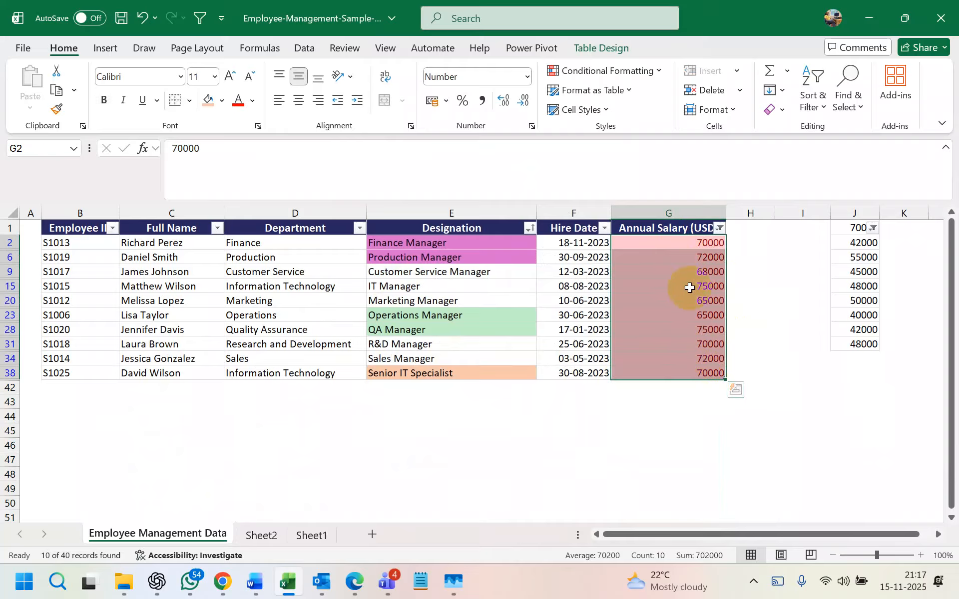
click(720, 227)
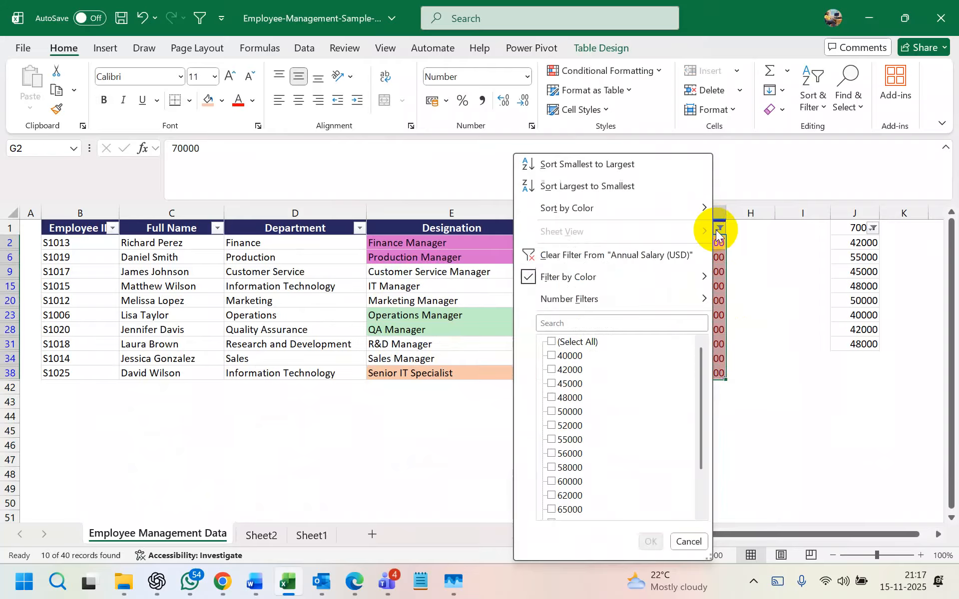
click(625, 192)
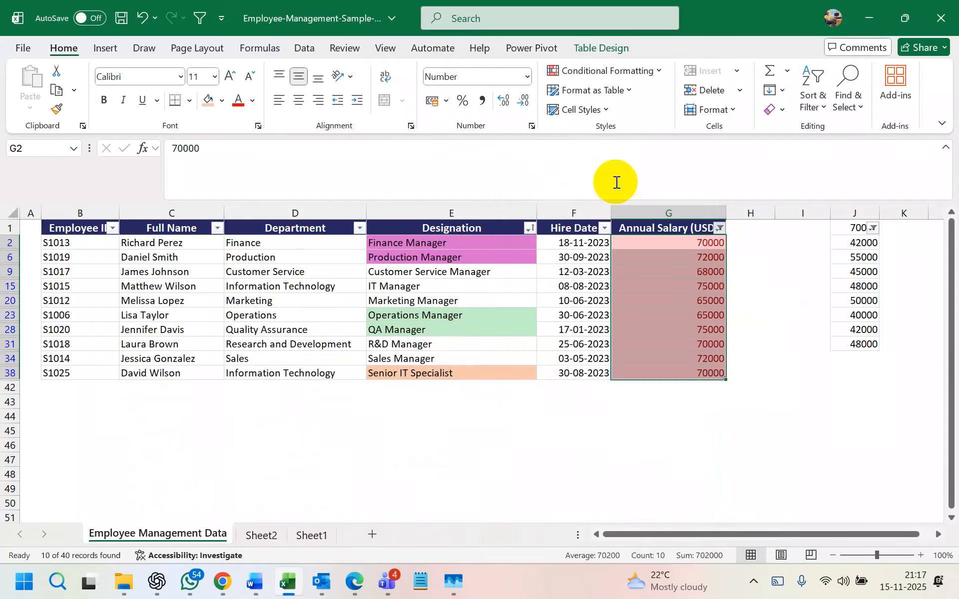
click(714, 472)
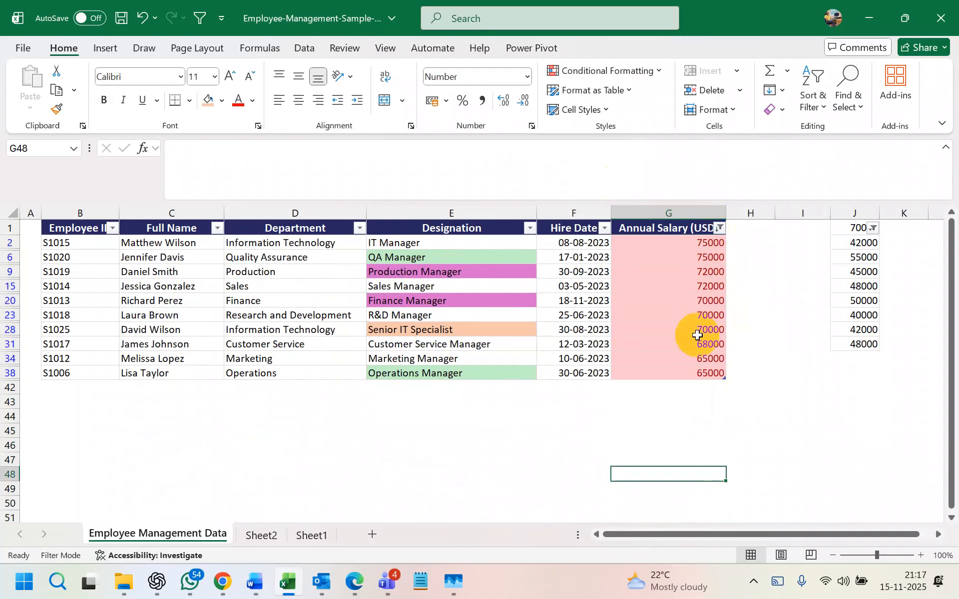
drag(681, 256, 646, 247)
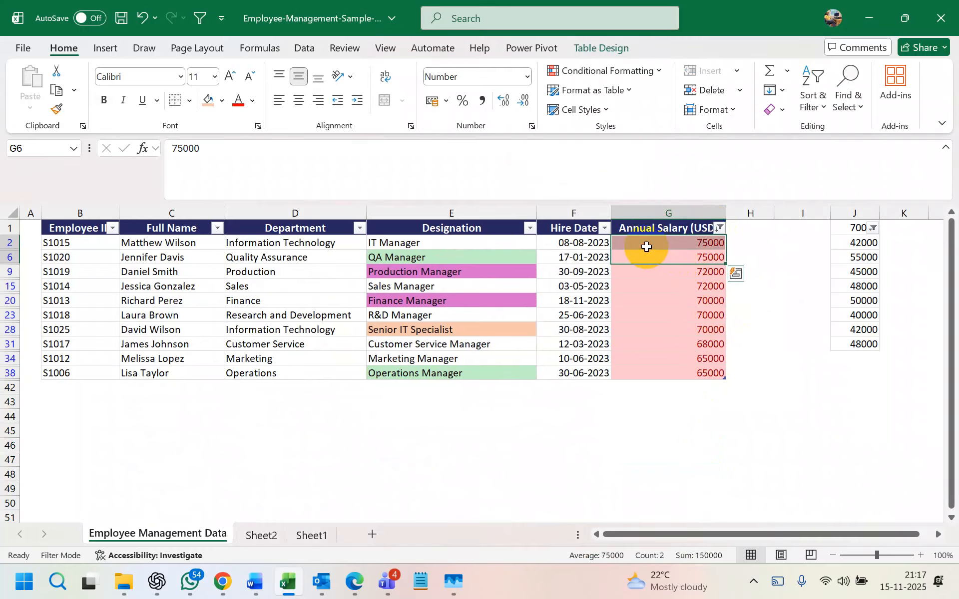
drag(658, 270, 666, 325)
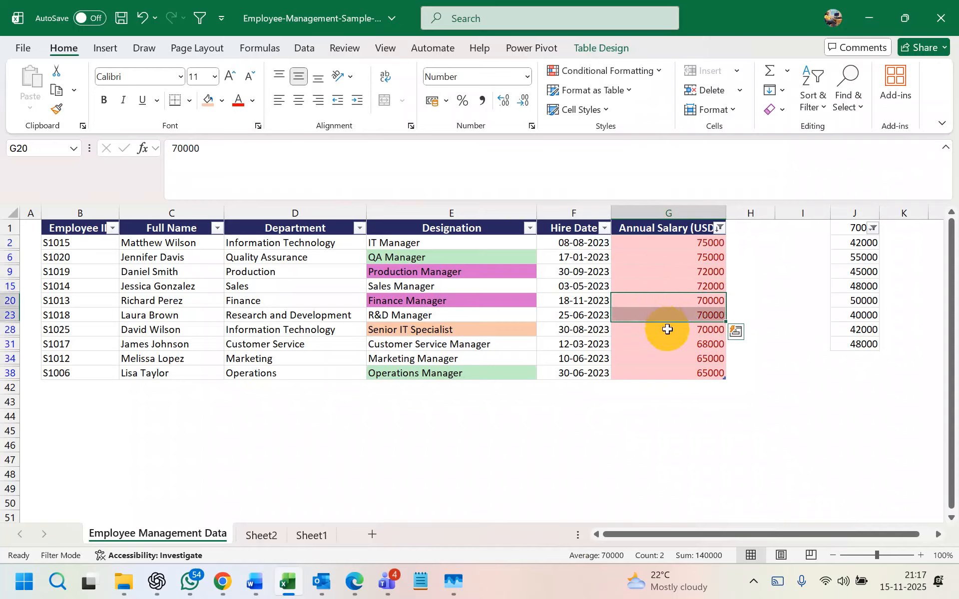
drag(669, 371, 663, 242)
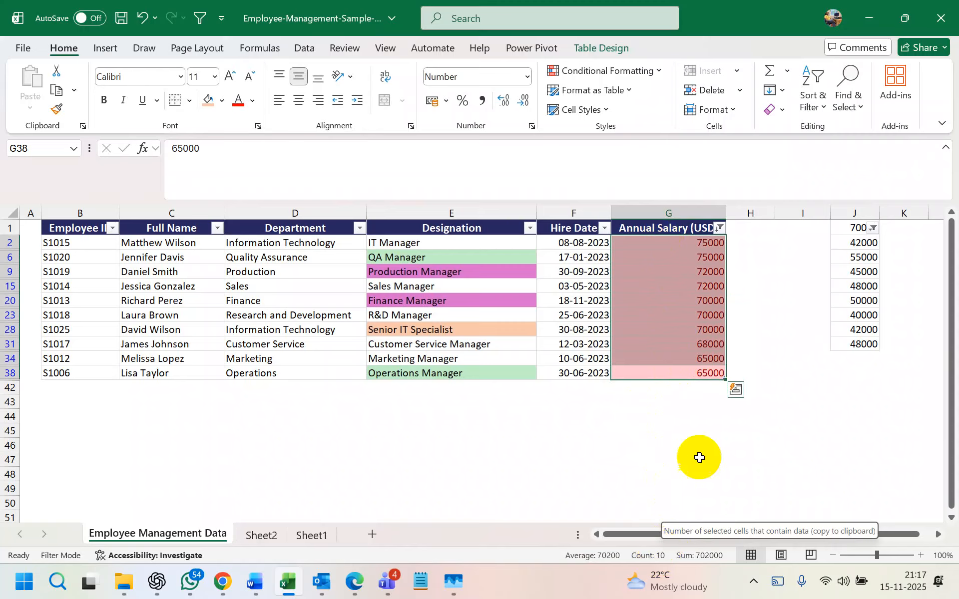
key(ctrl+z)
key(ctrl+z)
key(ctrl+z)
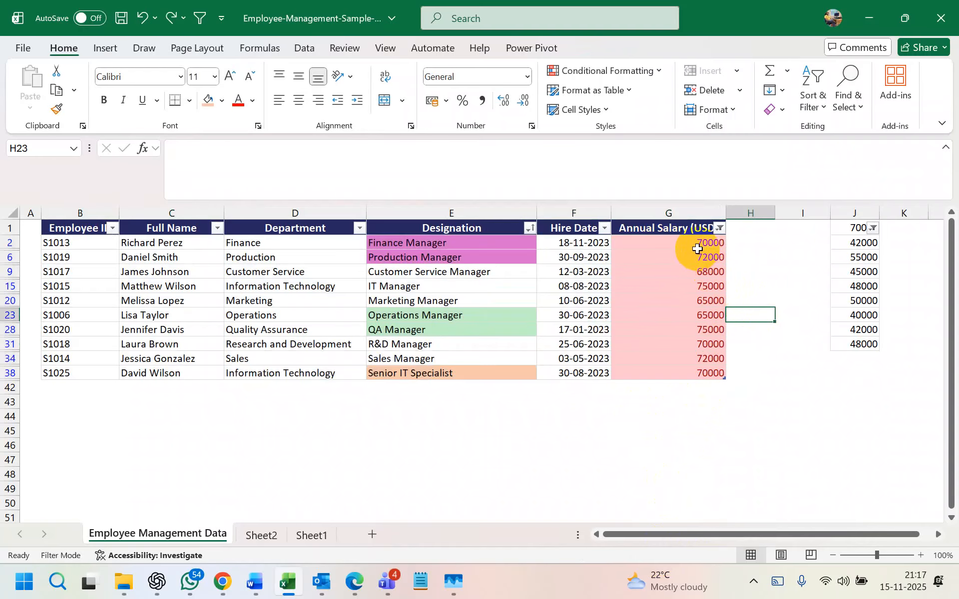
click(719, 228)
key(Escape)
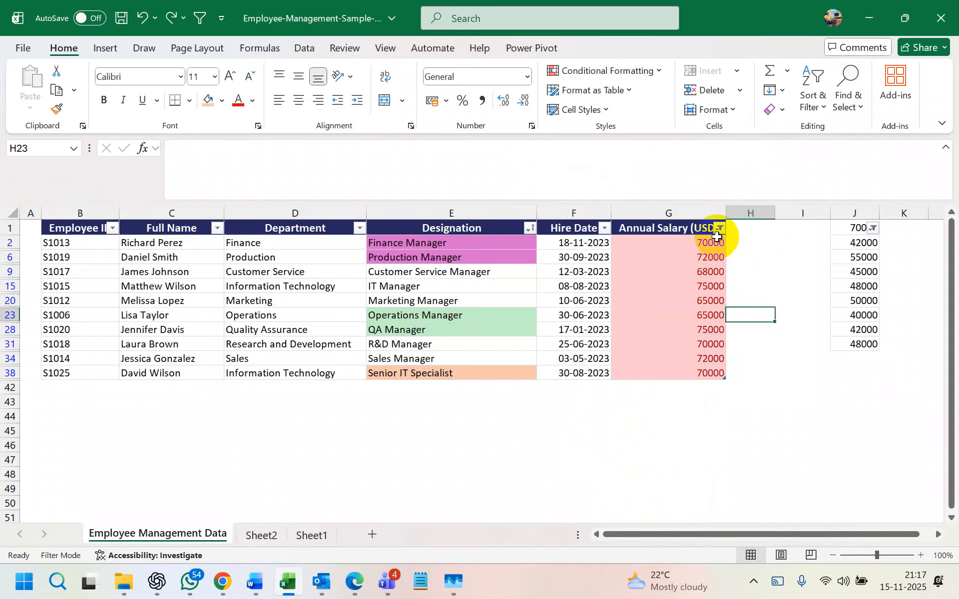
key(ctrl+z)
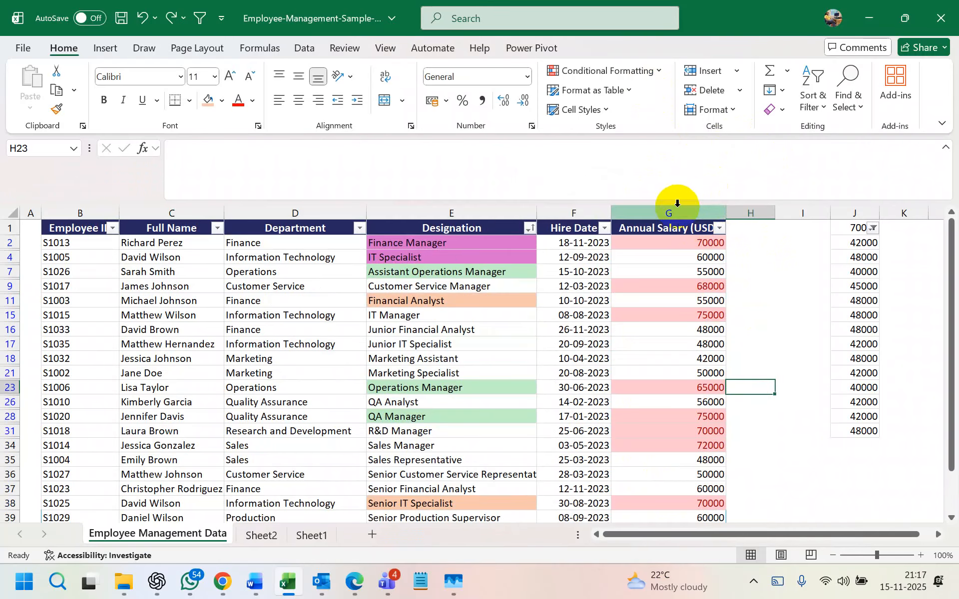
- Clear the existing highlighting rules from the selected Annual Salary column
click(668, 213)
click(653, 71)
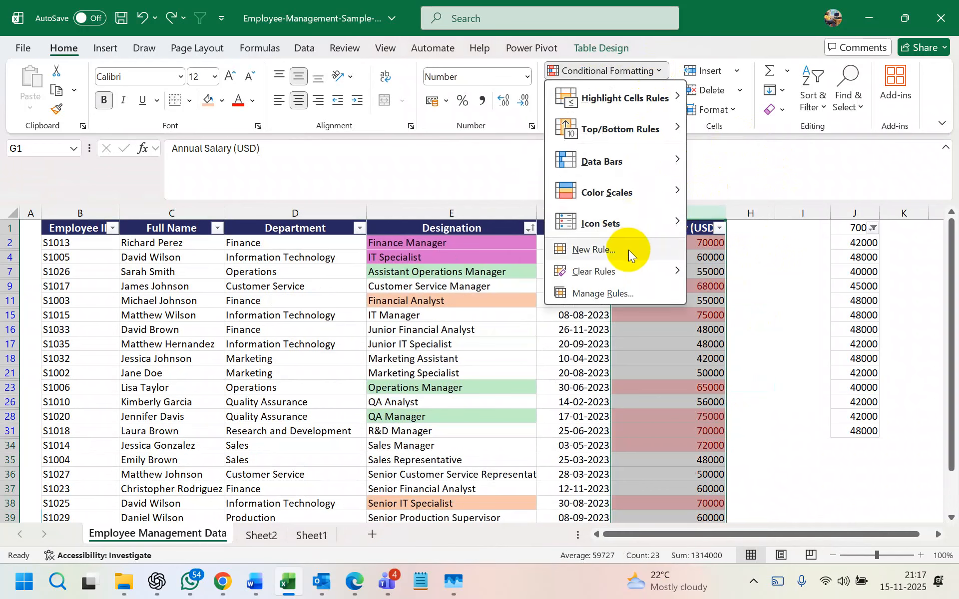
click(769, 272)
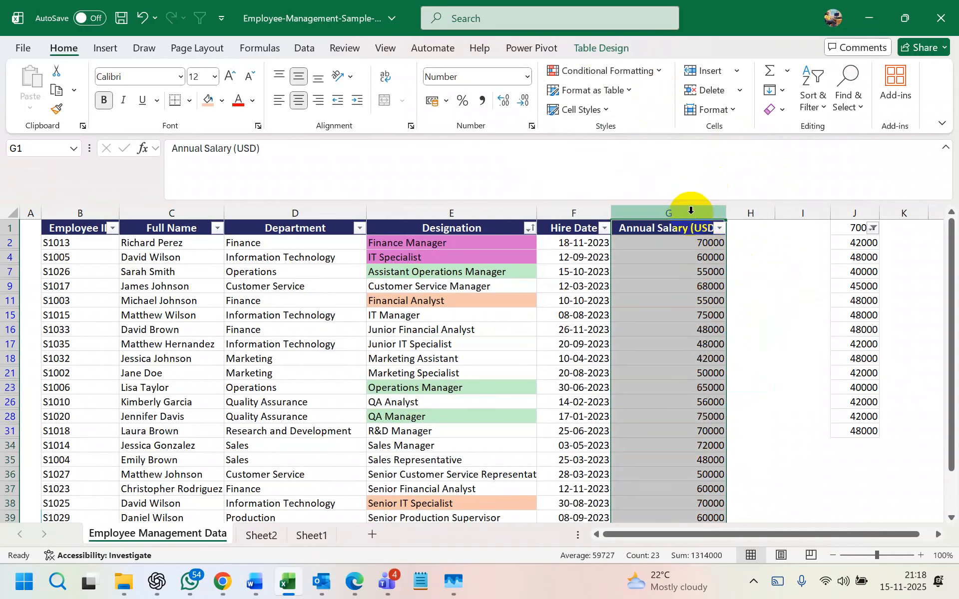
- Preview a Top 10 % rule, cancel it, and browse Conditional Formatting without applying anything
click(650, 71)
mouse_move(646, 128)
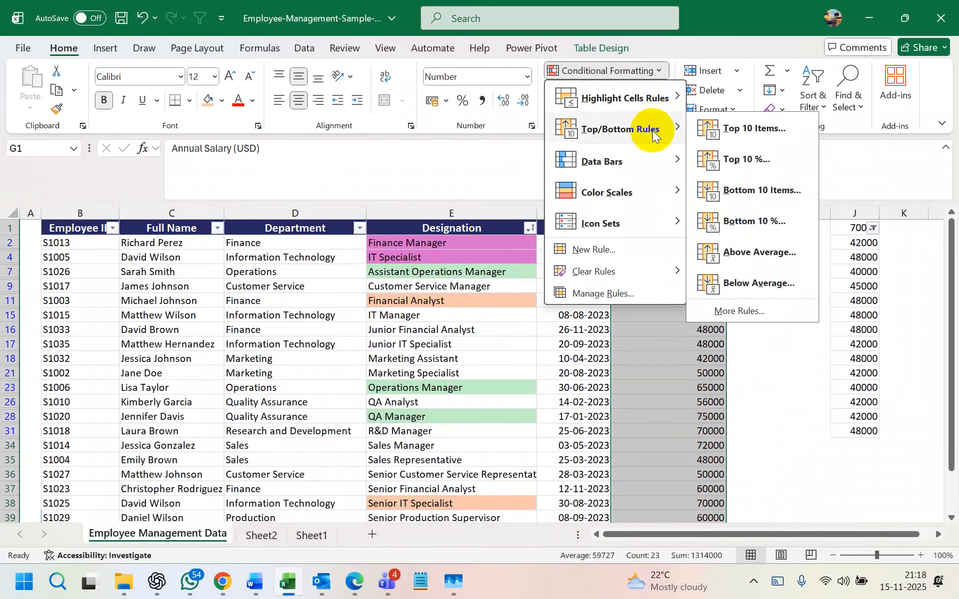
click(742, 161)
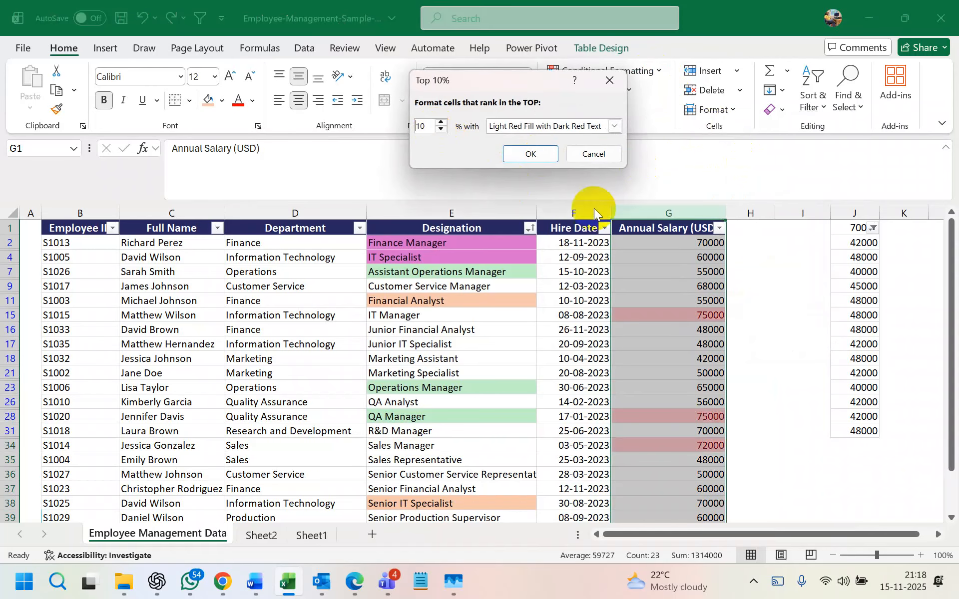
click(609, 80)
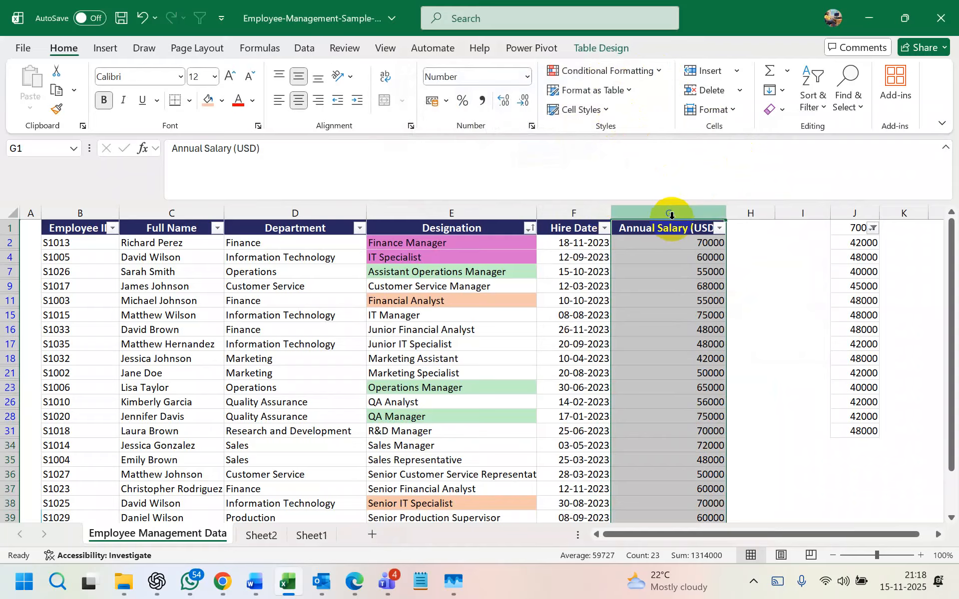
click(658, 70)
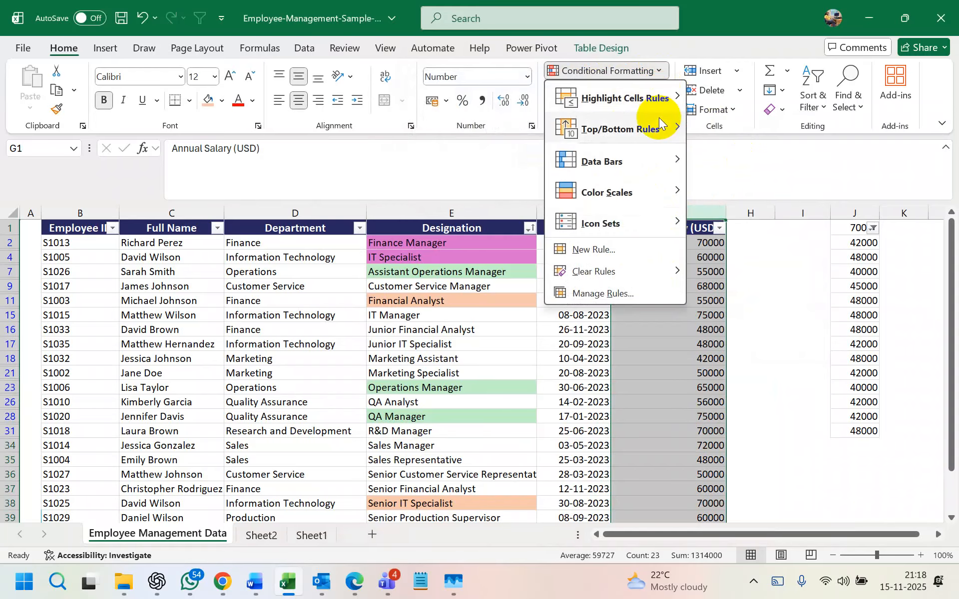
mouse_move(659, 123)
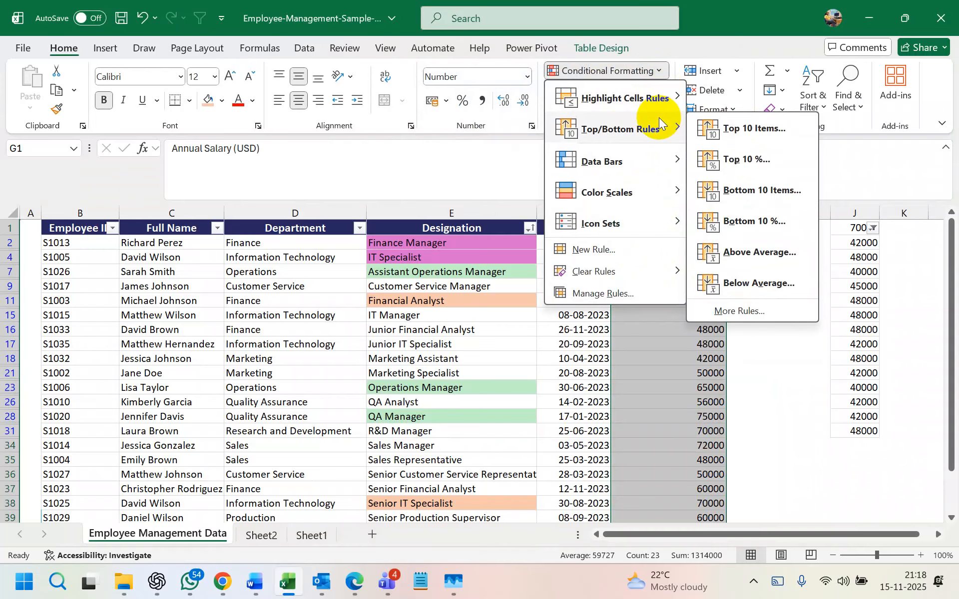
click(741, 428)
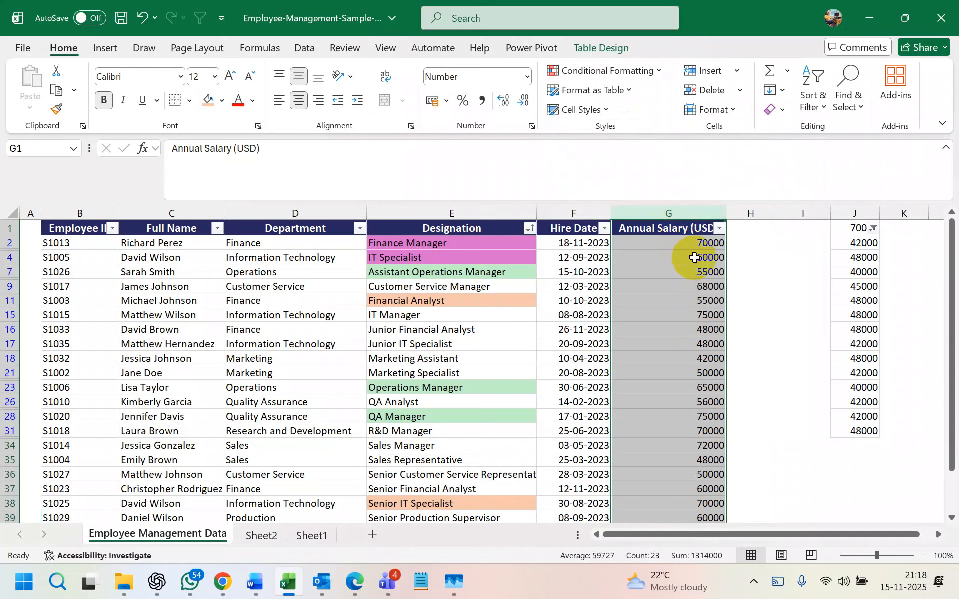
- Apply Green Data Bar gradient fill to the Annual Salary column and view the bars
click(635, 70)
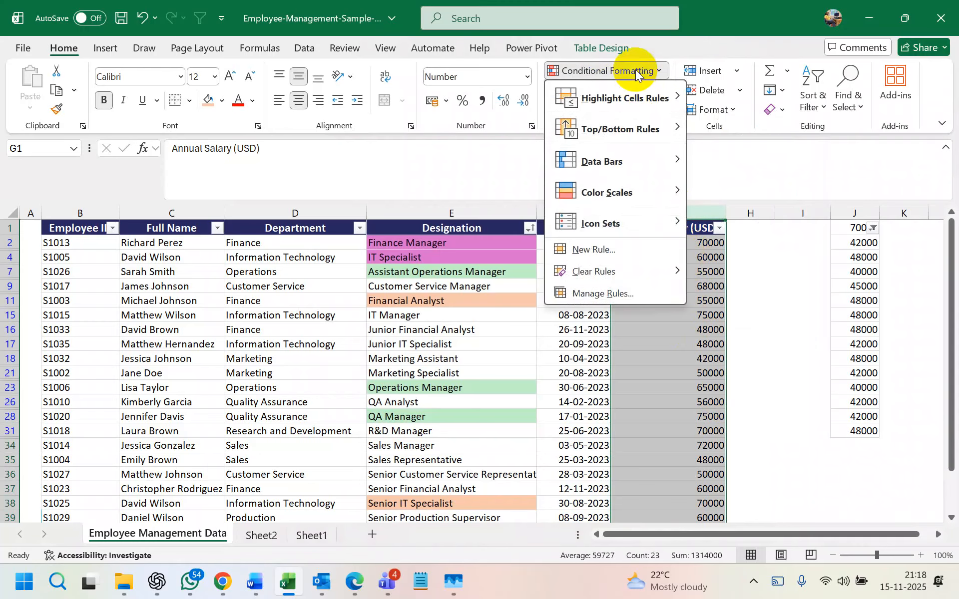
mouse_move(639, 160)
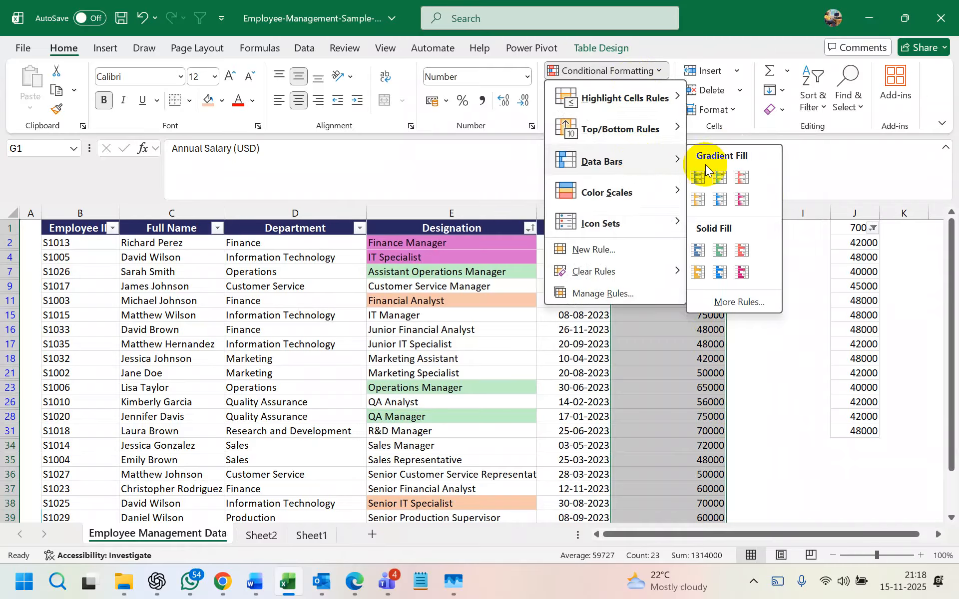
click(717, 178)
click(429, 332)
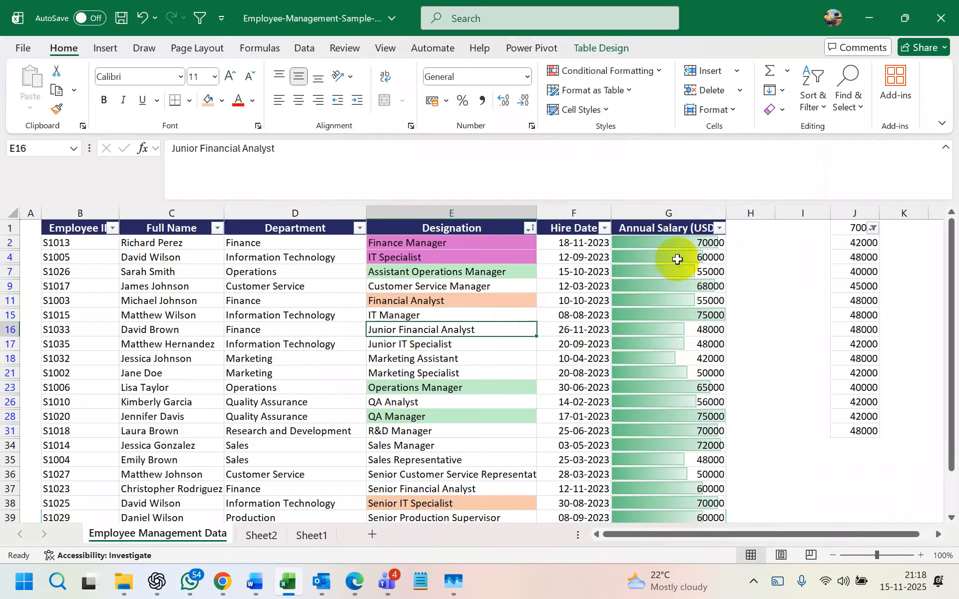
click(716, 236)
click(628, 73)
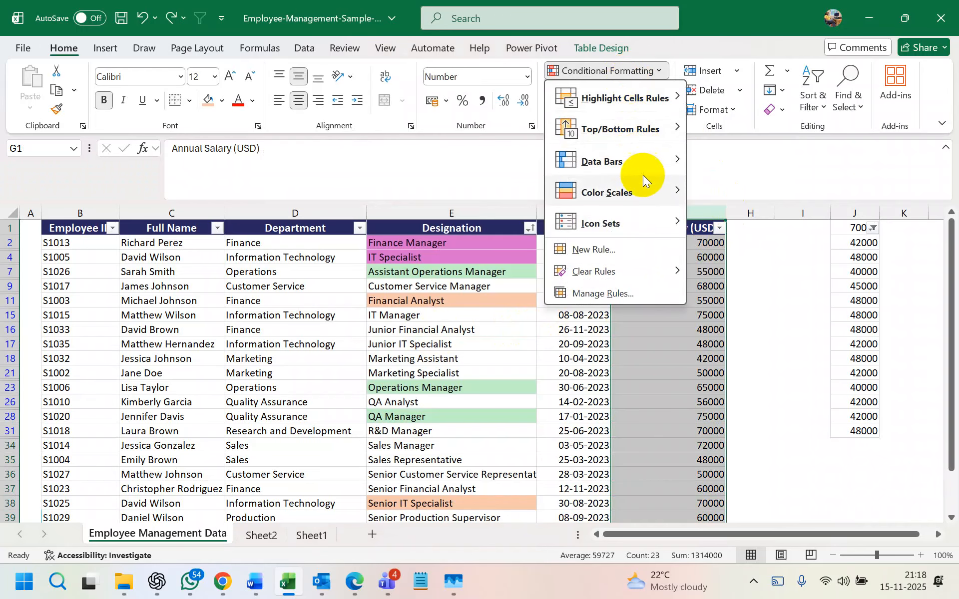
- Apply the red-white-blue colour scale to the salaries and scroll to check the shading
mouse_move(645, 187)
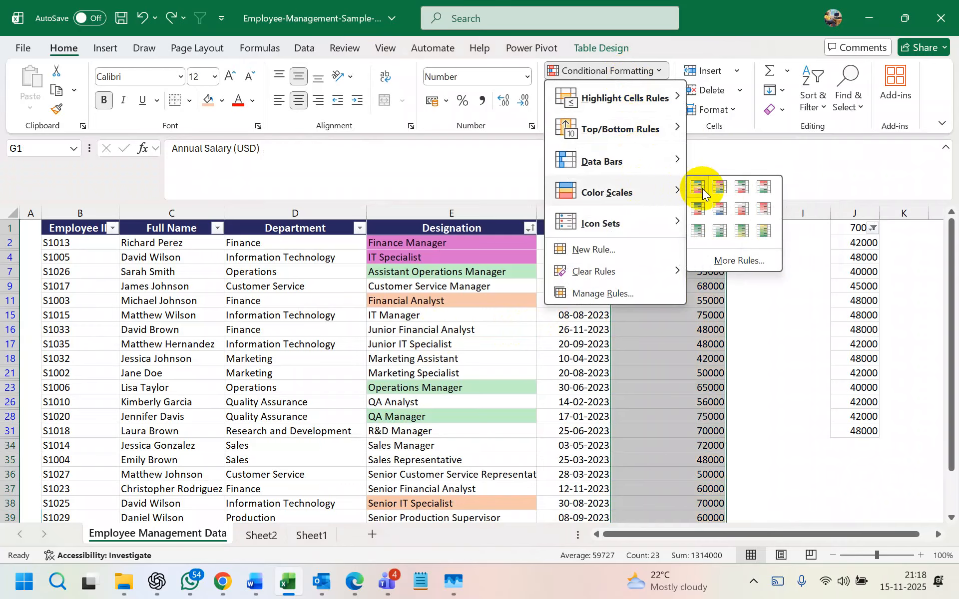
click(720, 208)
scroll(743, 304, down, 6)
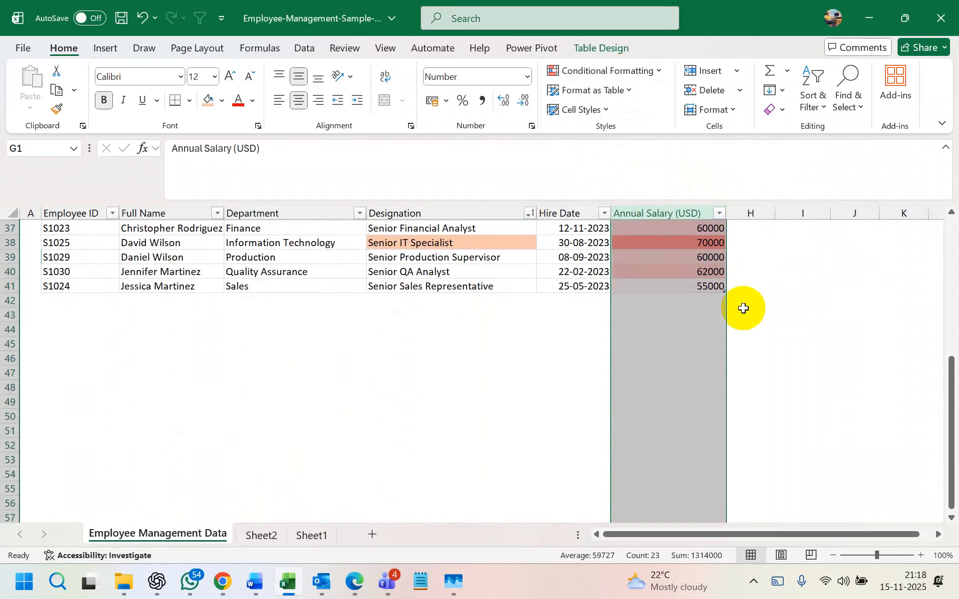
scroll(742, 314, up, 6)
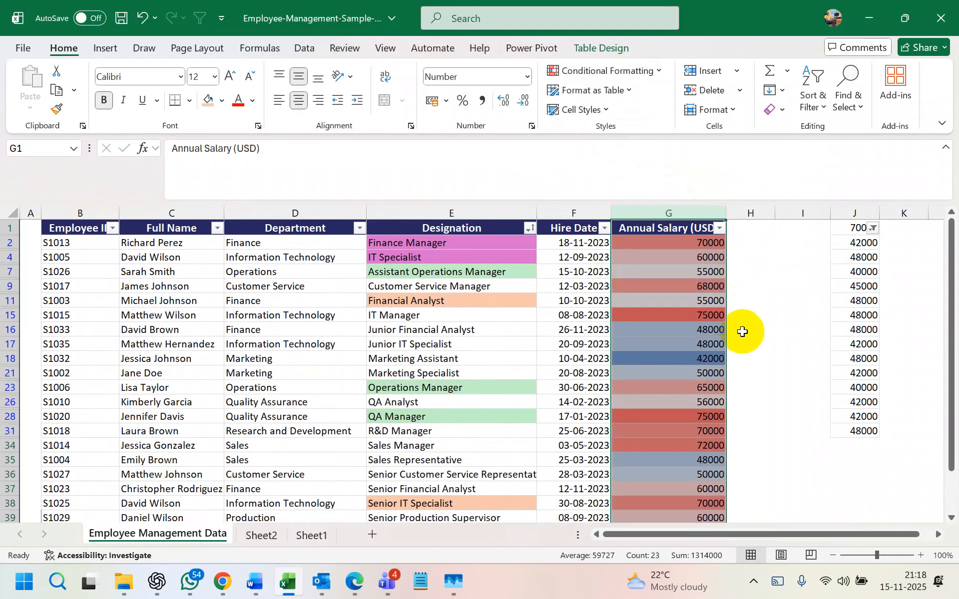
click(719, 228)
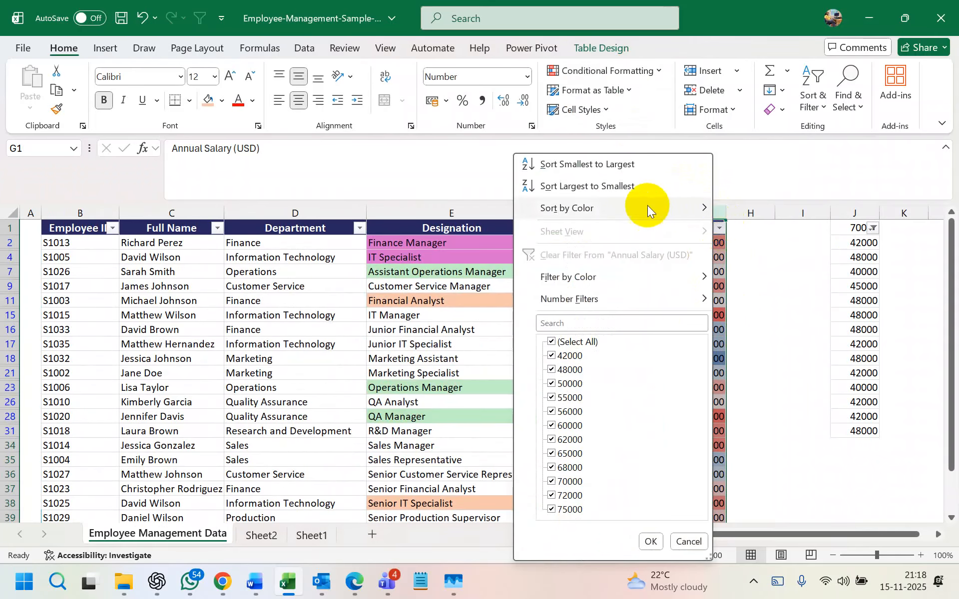
click(618, 185)
scroll(734, 336, down, 6)
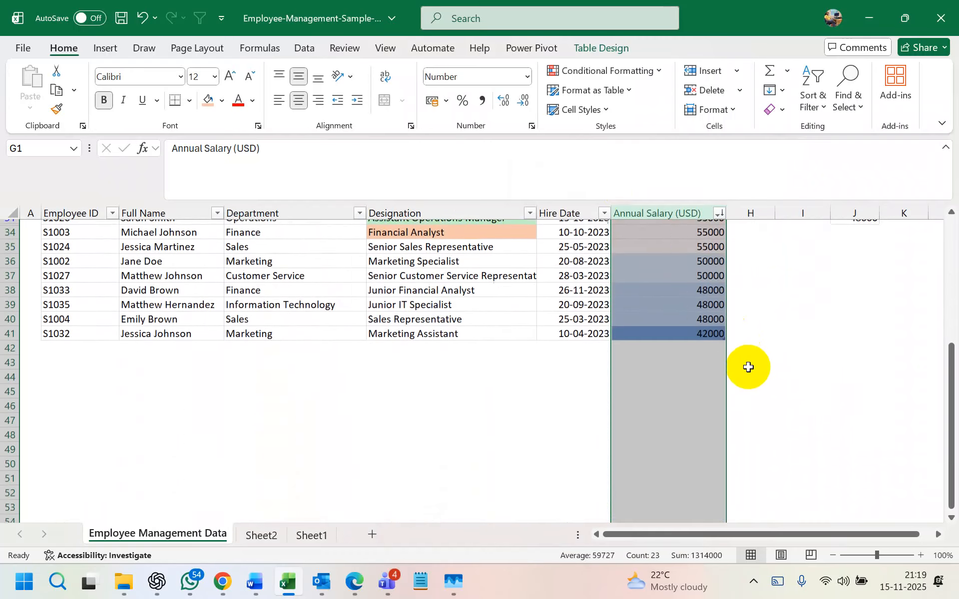
scroll(747, 370, up, 6)
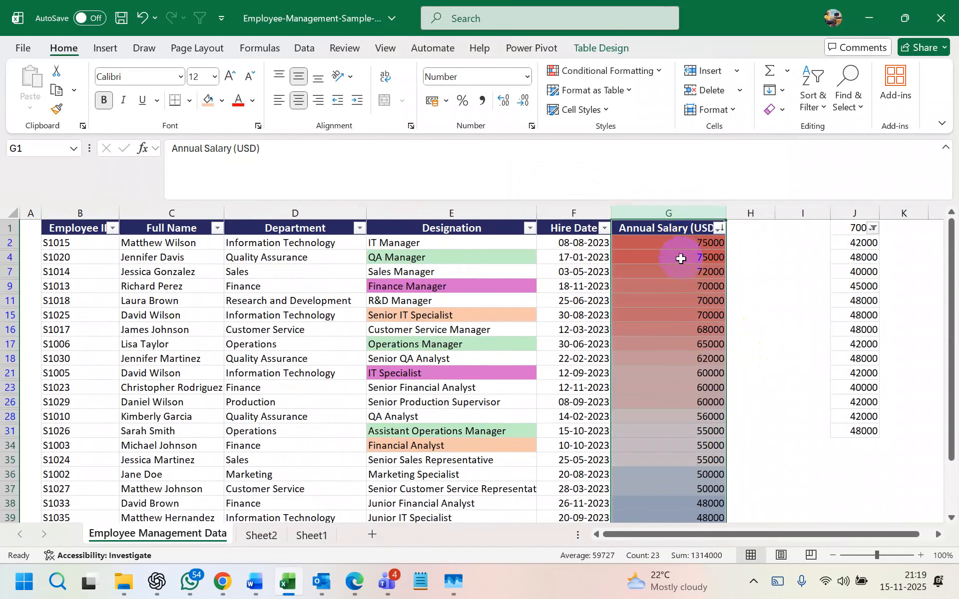
scroll(675, 425, down, 3)
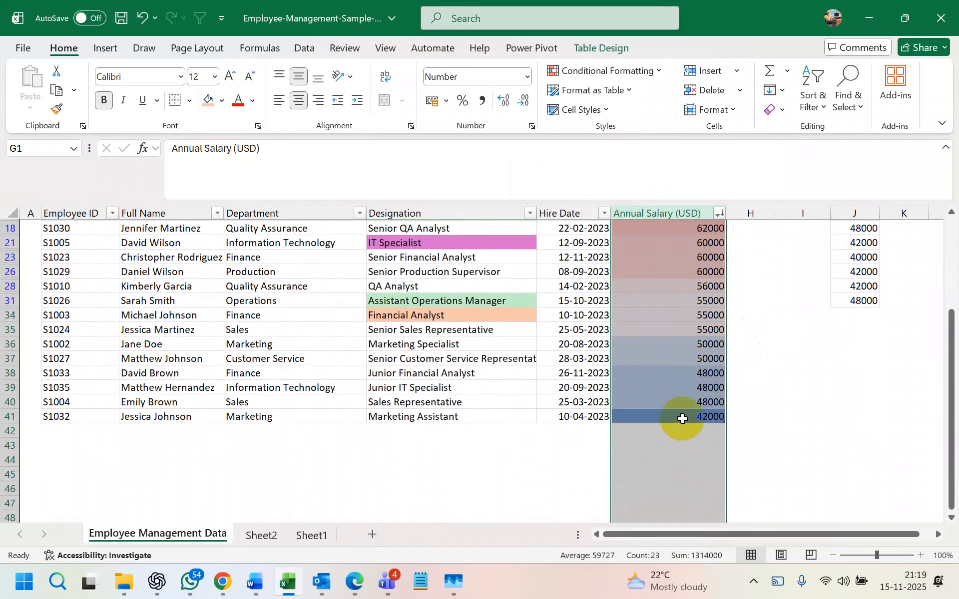
key(ctrl+z)
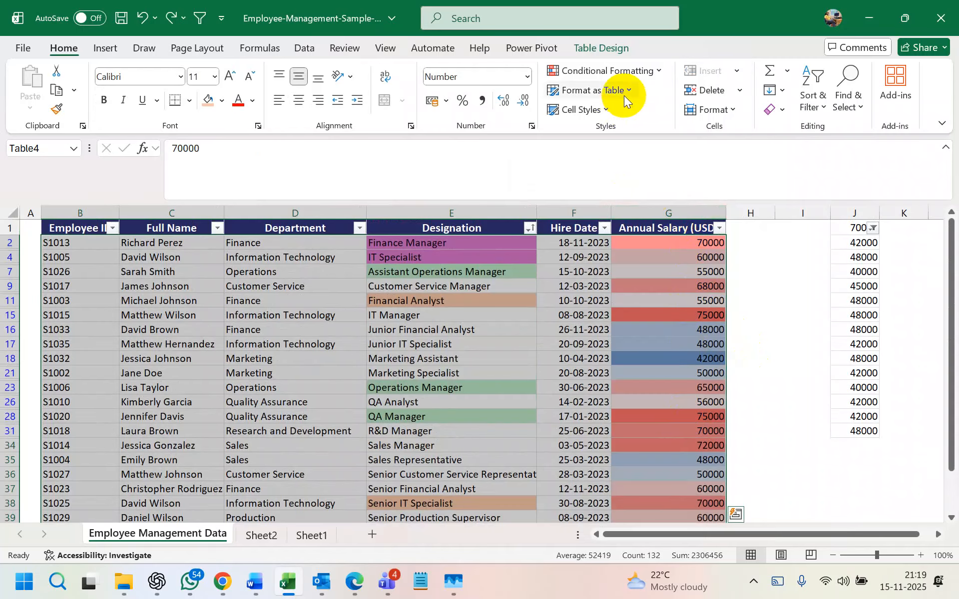
- Clear the colour scale rule from the Annual Salary column
click(625, 70)
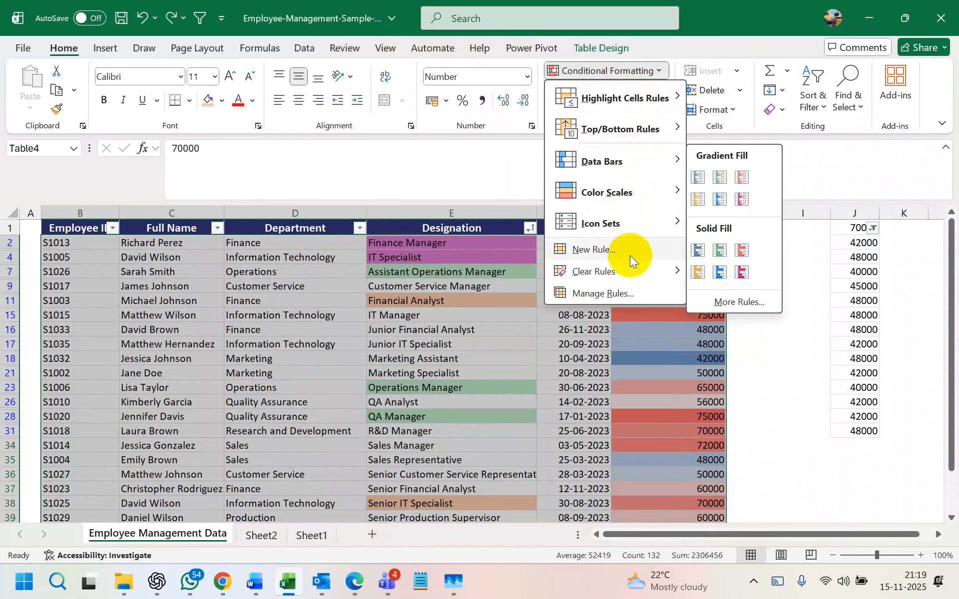
mouse_move(632, 275)
click(722, 273)
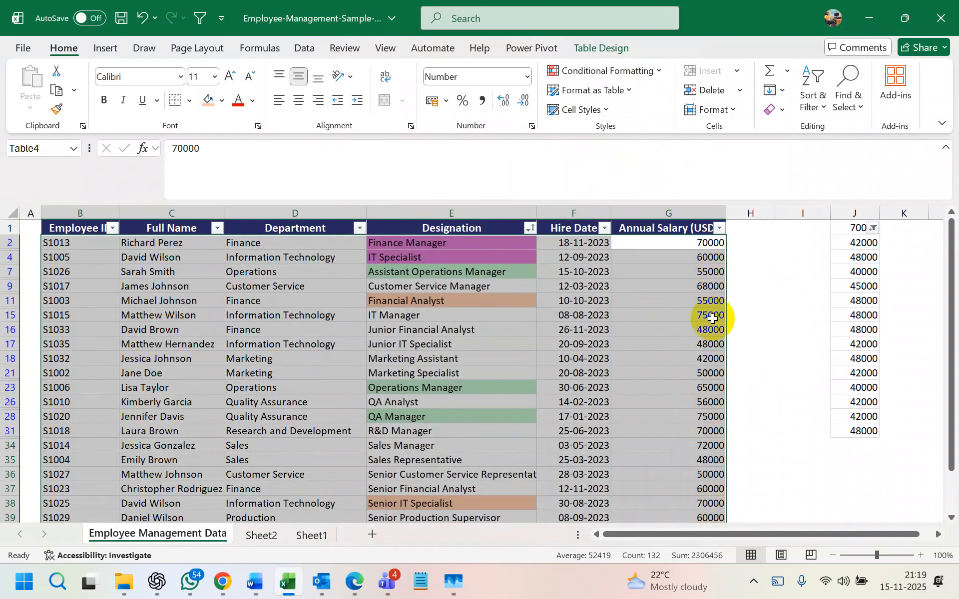
click(710, 344)
- Reselect the Annual Salary column and browse the Icon Sets and Color Scales options
click(674, 213)
click(630, 70)
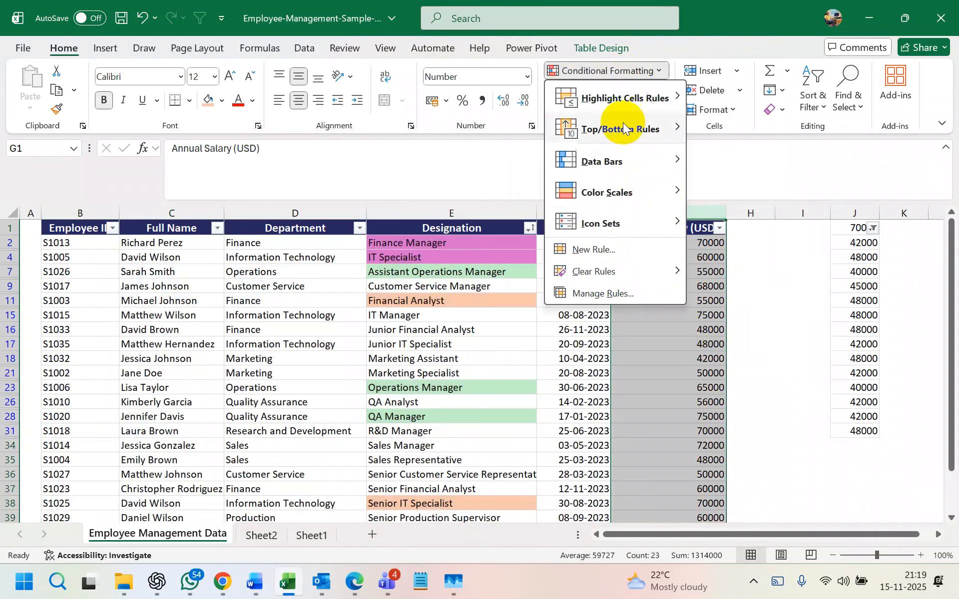
mouse_move(634, 222)
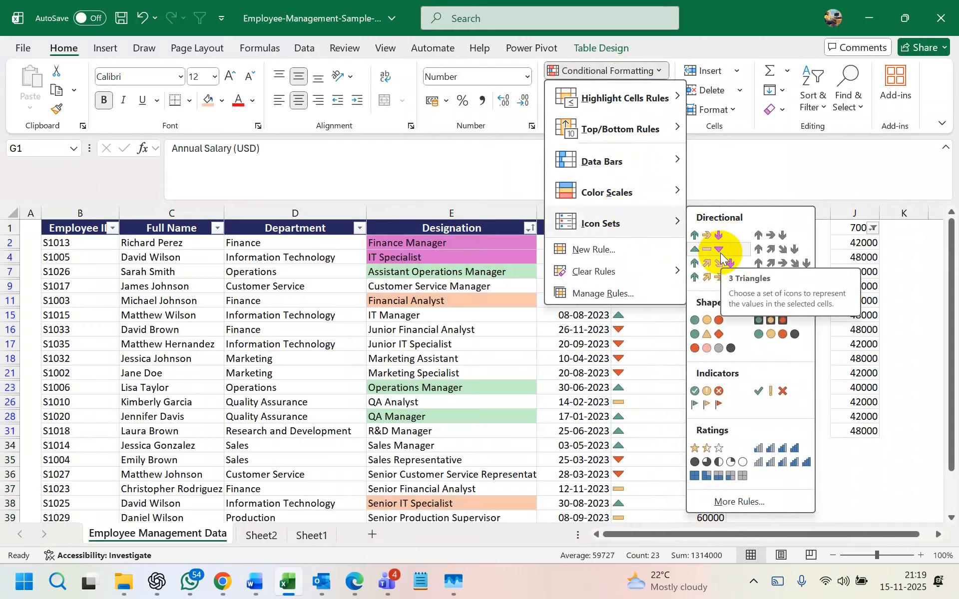
mouse_move(664, 193)
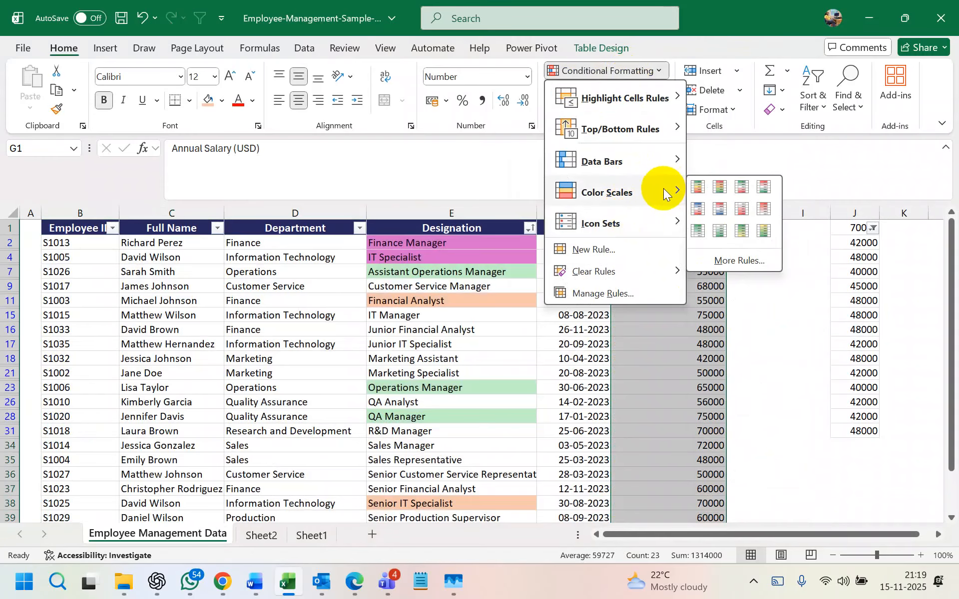
click(687, 407)
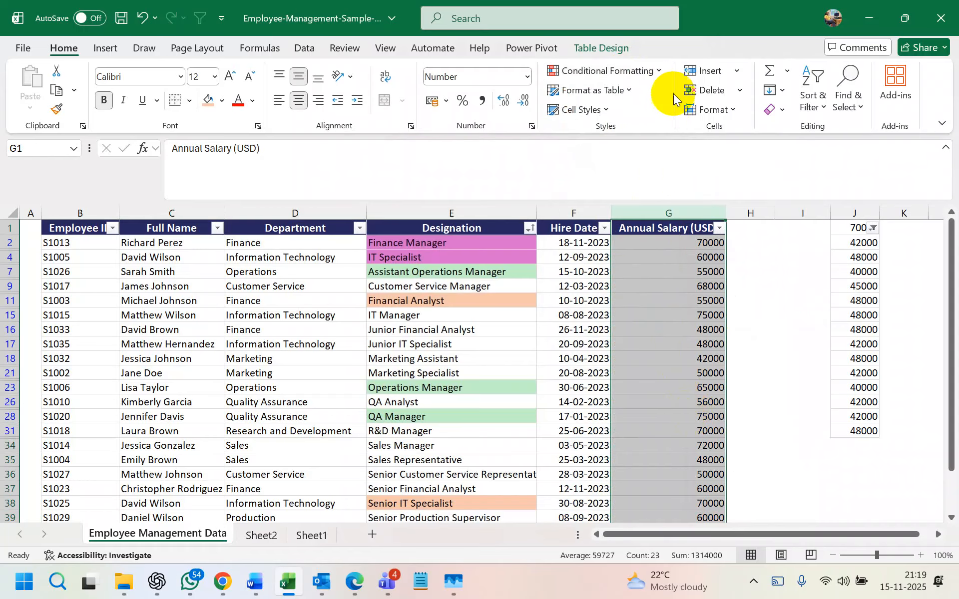
click(650, 72)
- Preview the Duplicate Values highlight rule and cancel it
mouse_move(641, 95)
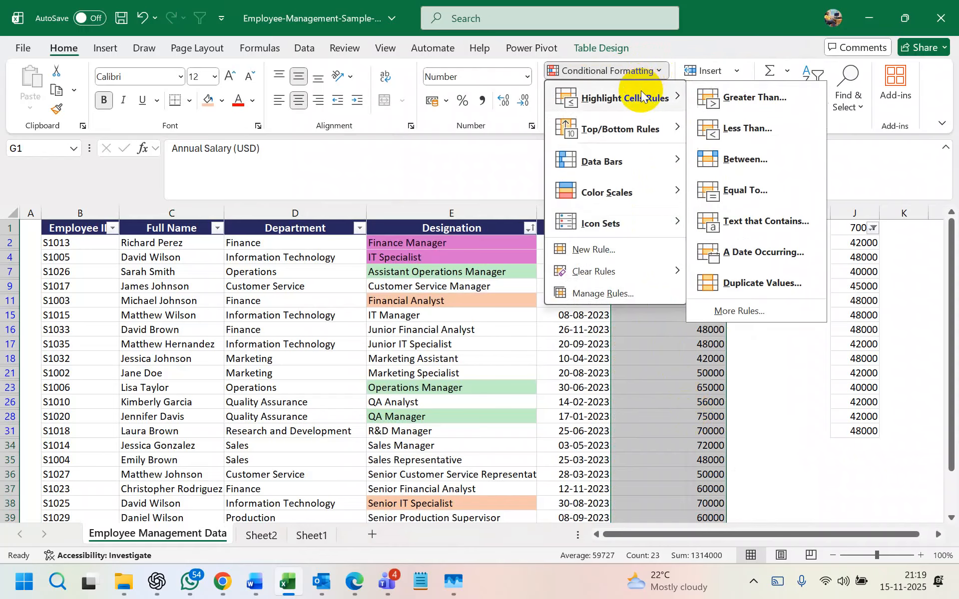
click(771, 286)
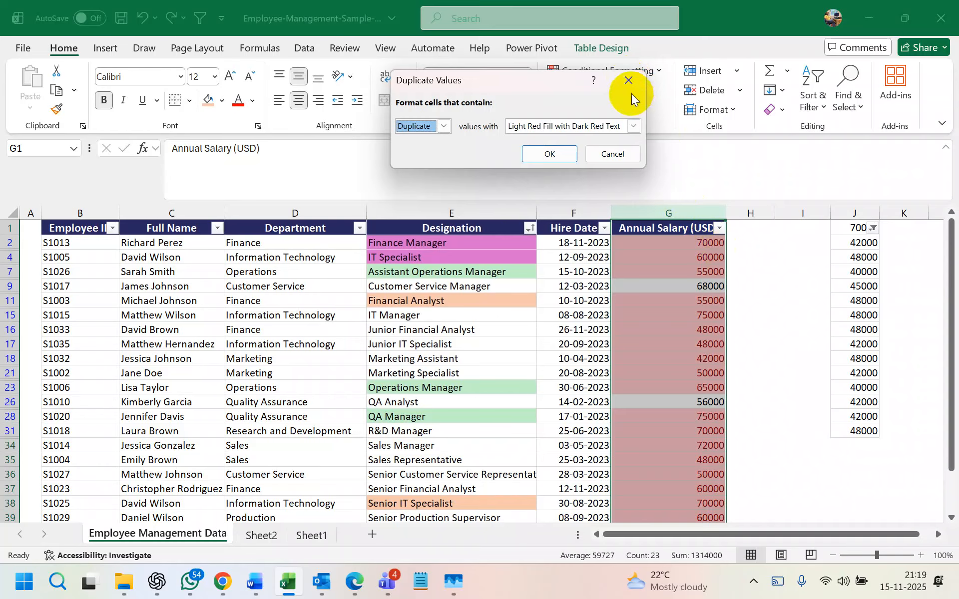
click(630, 81)
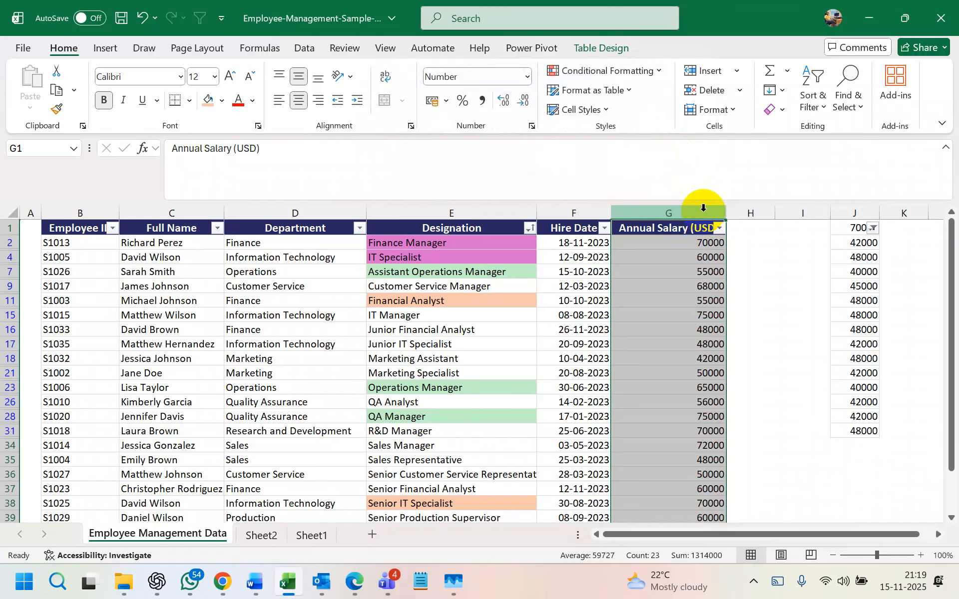
- Set up a Duplicate Values rule switched to Unique with a custom blue background fill
click(644, 70)
mouse_move(649, 98)
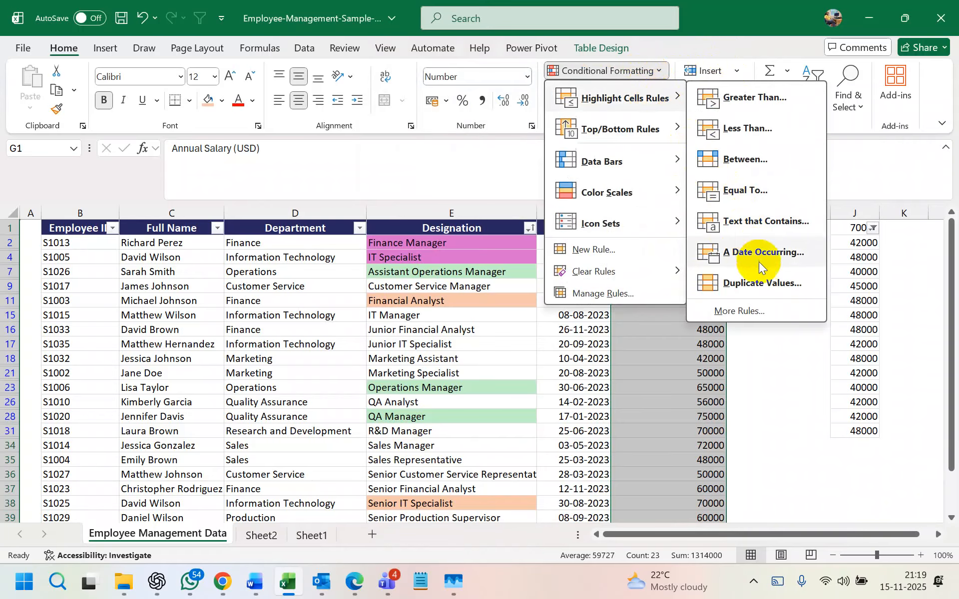
click(761, 281)
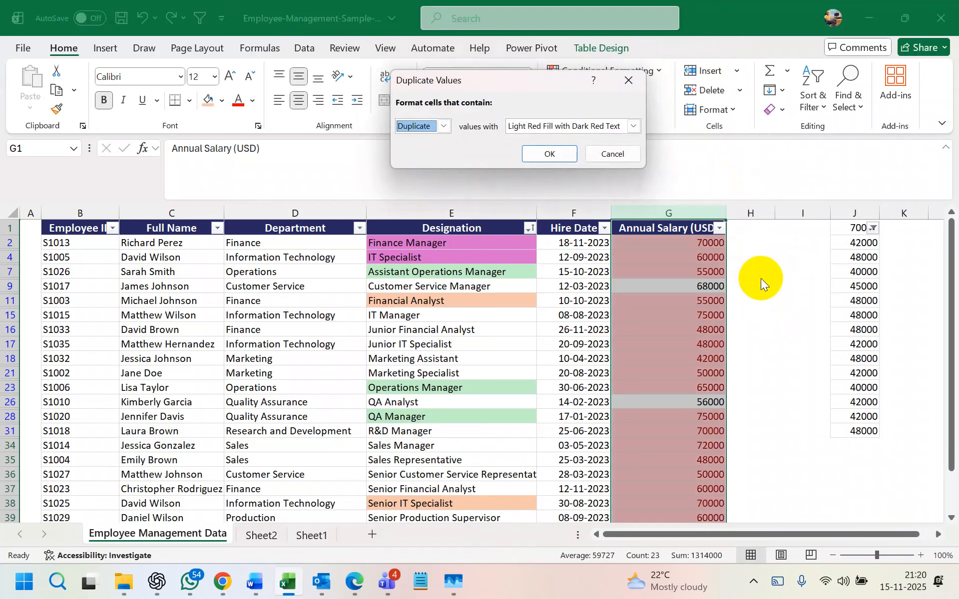
click(445, 126)
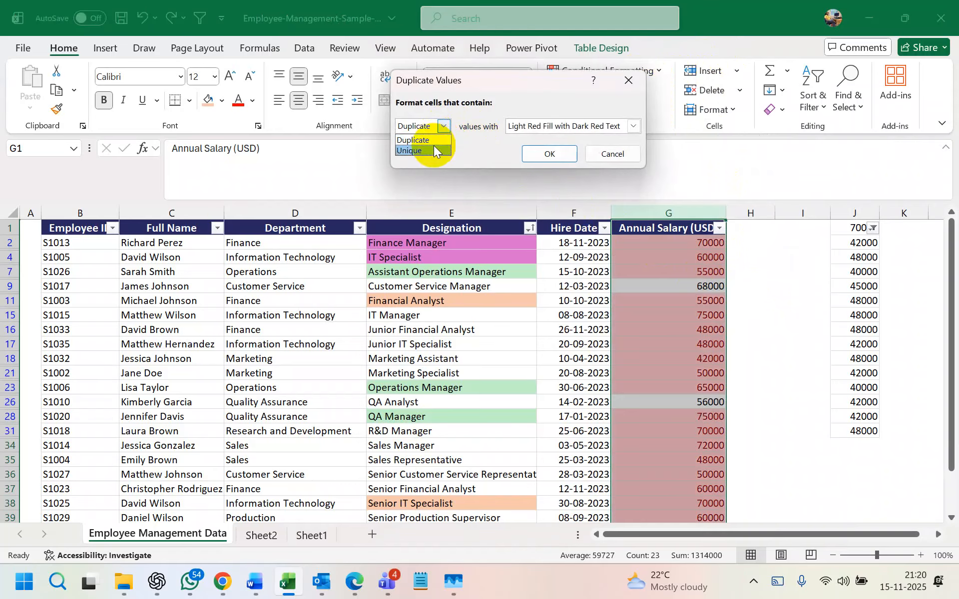
click(434, 145)
click(629, 125)
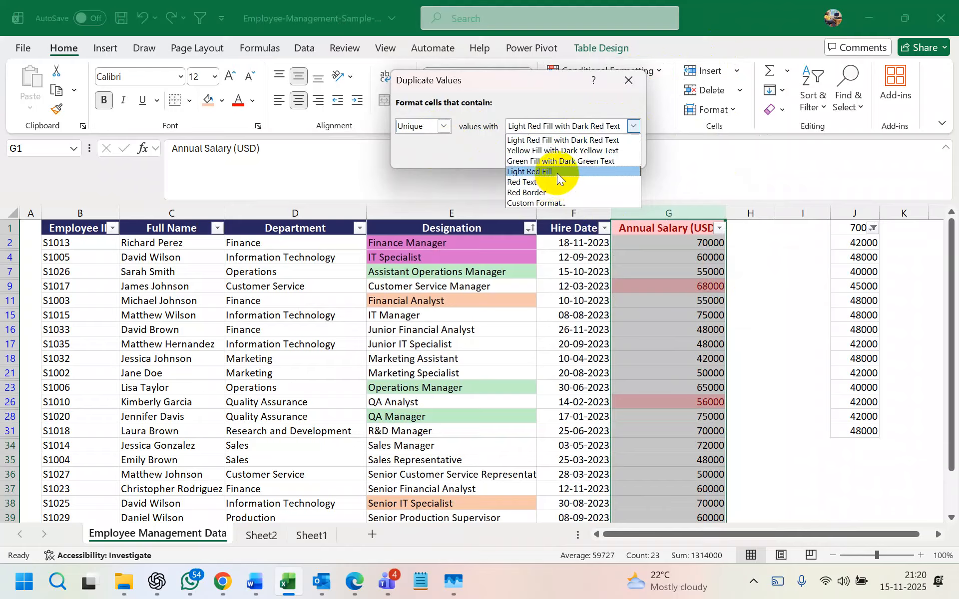
click(553, 203)
click(485, 37)
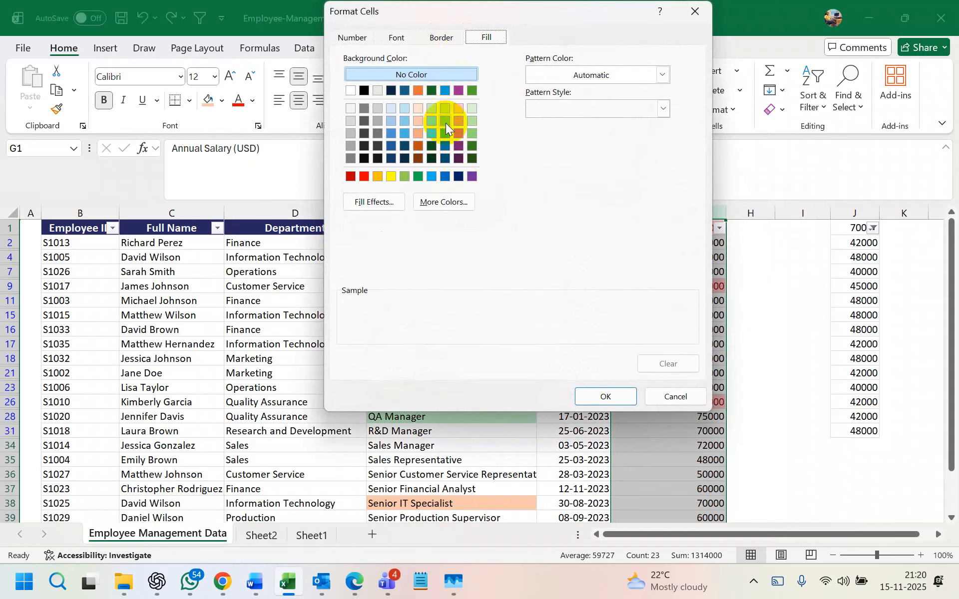
click(391, 131)
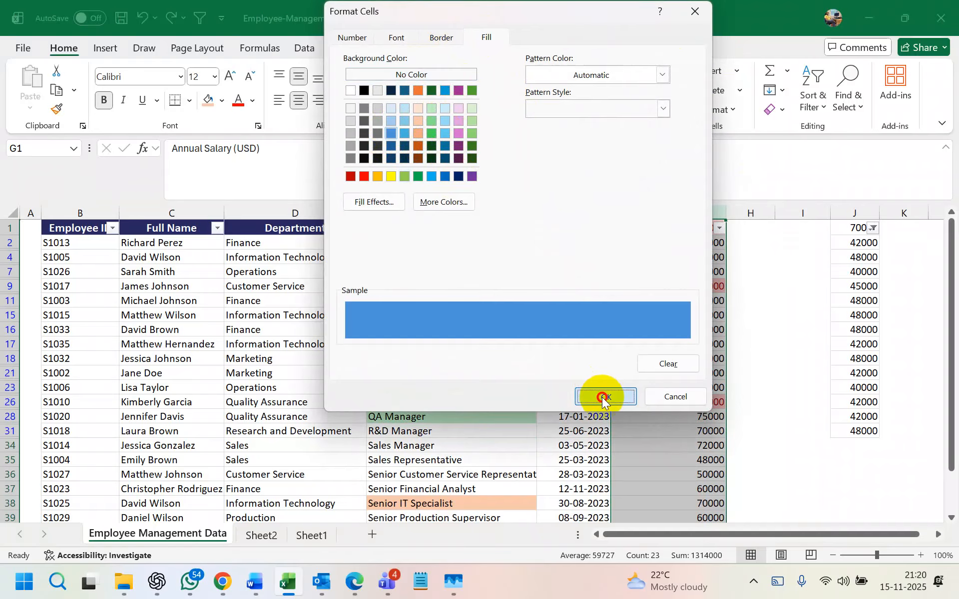
click(605, 396)
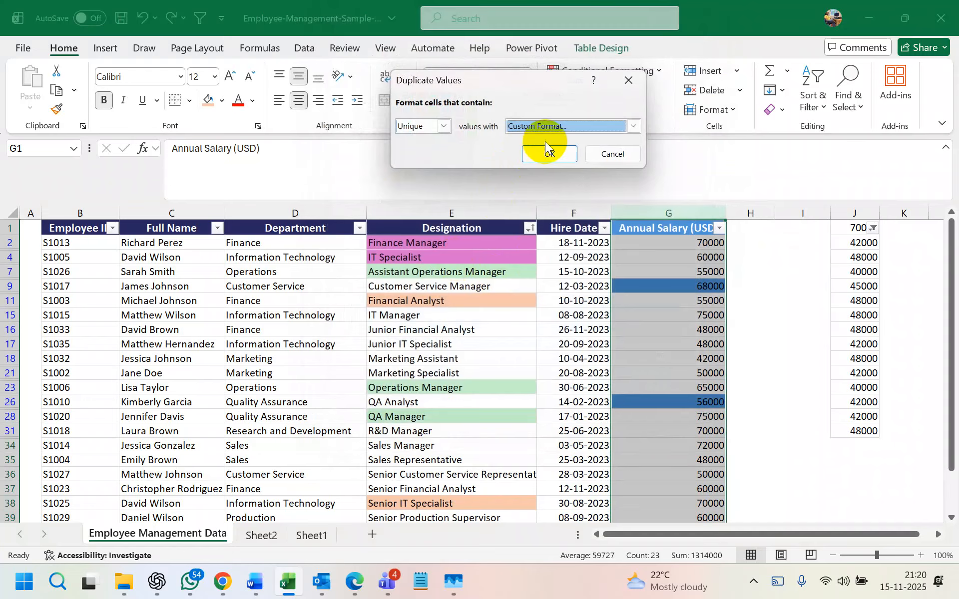
- Review the custom format's Border, Font and Number tabs, then apply the blue unique-value rule
click(632, 131)
click(632, 131)
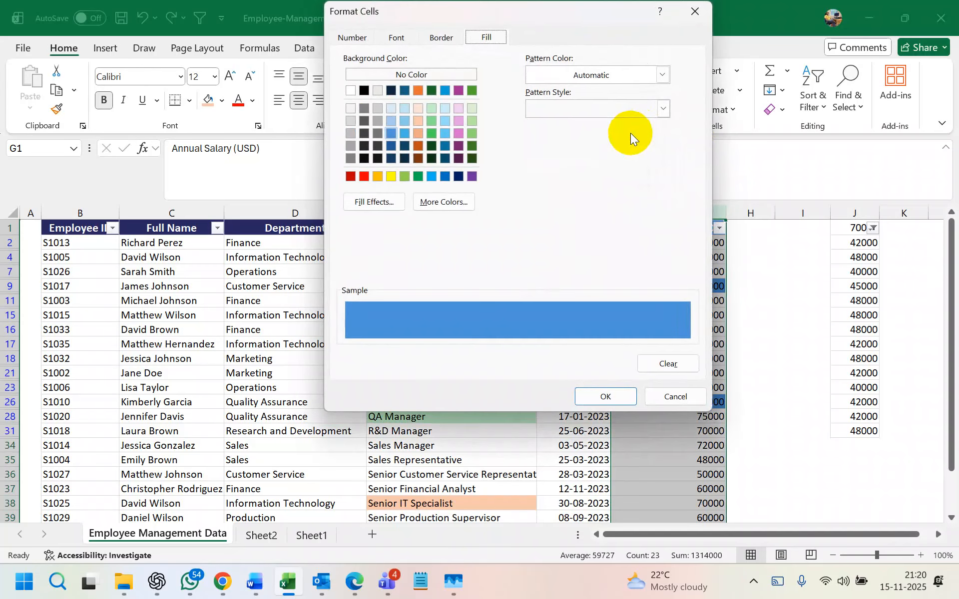
click(442, 40)
click(485, 39)
click(443, 37)
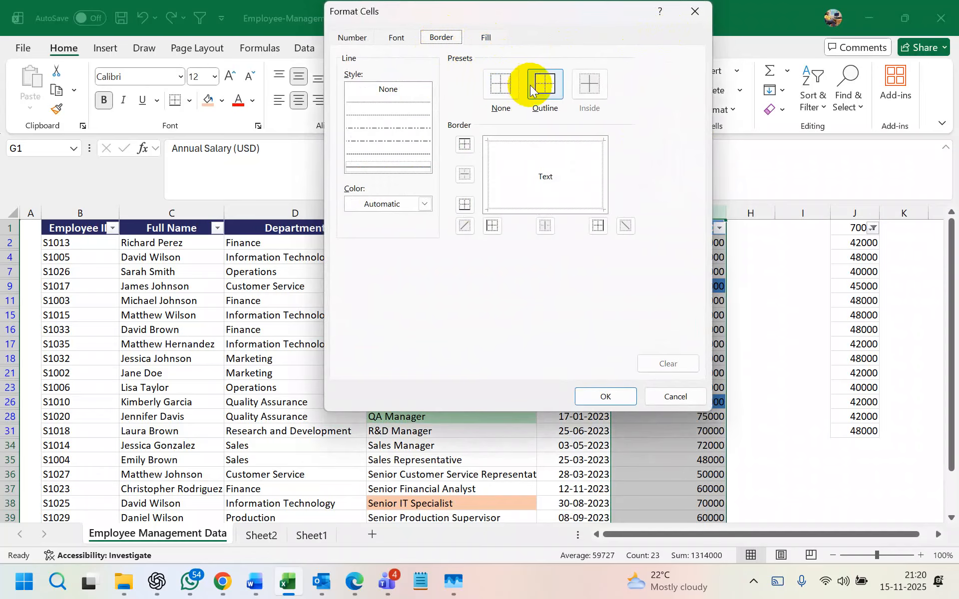
click(397, 38)
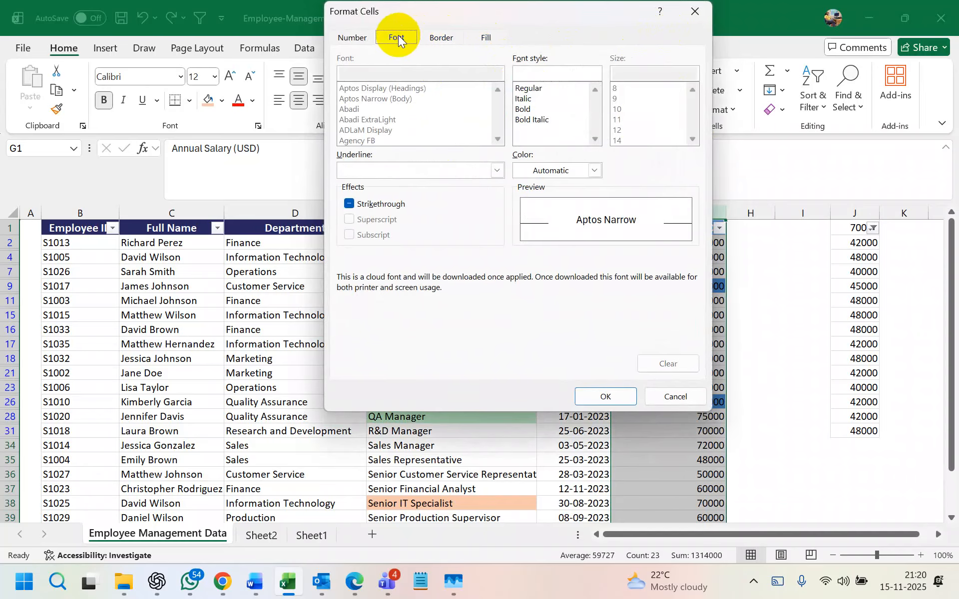
click(362, 36)
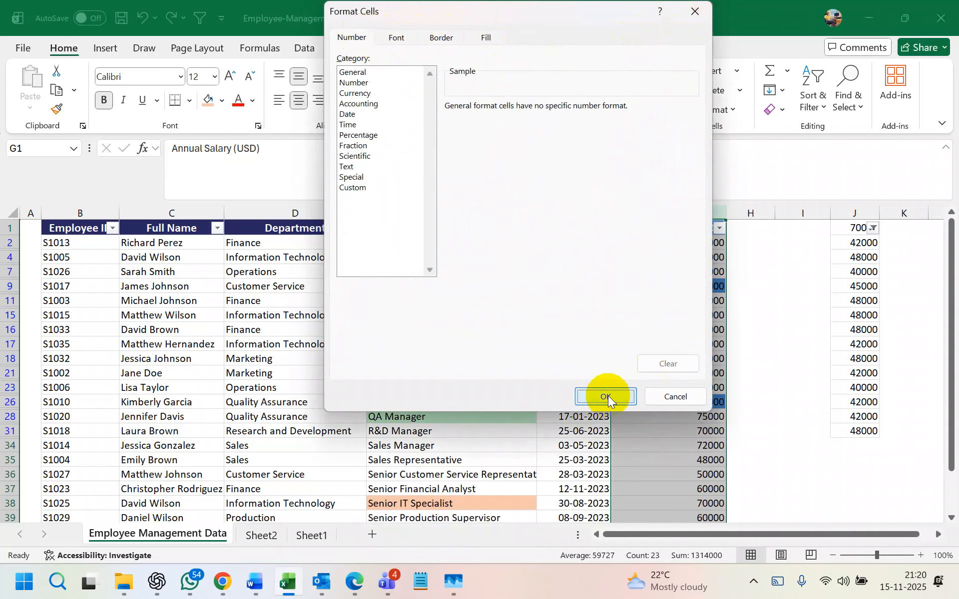
click(606, 396)
click(554, 156)
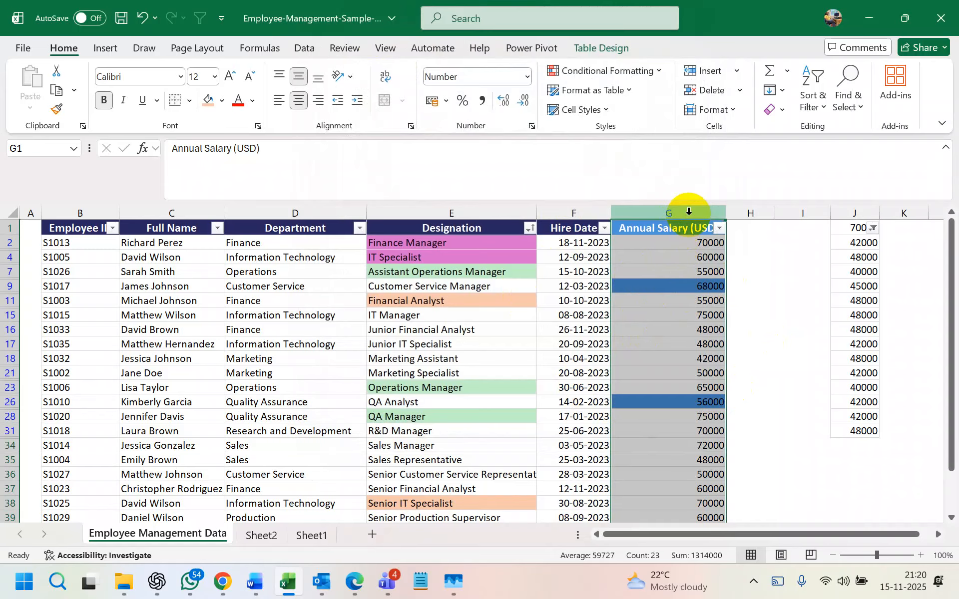
- Filter Annual Salary by blue cell colour, leaving 68000, 45000, 52000, 56000, 58000 and 62000
click(719, 228)
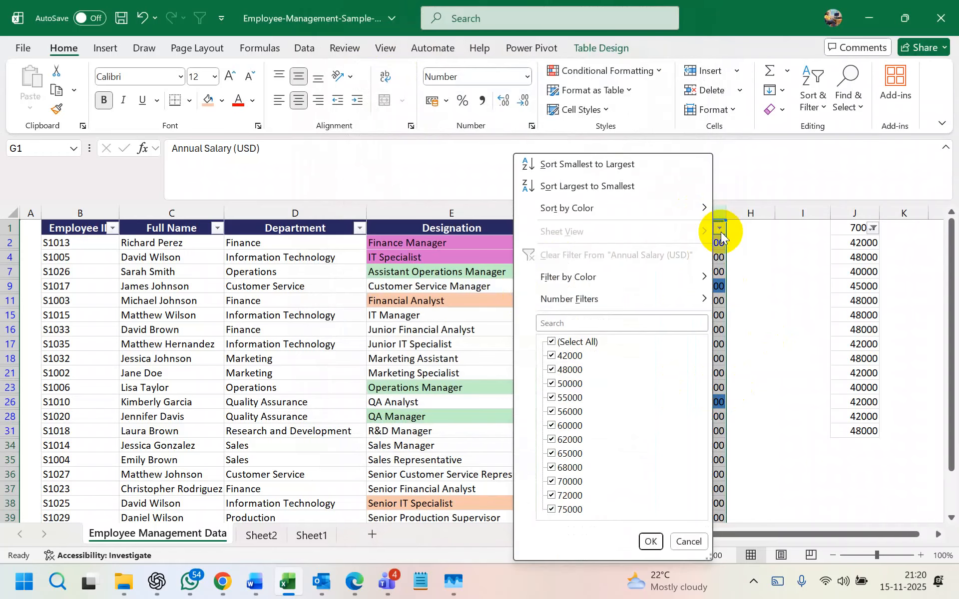
mouse_move(648, 286)
click(741, 297)
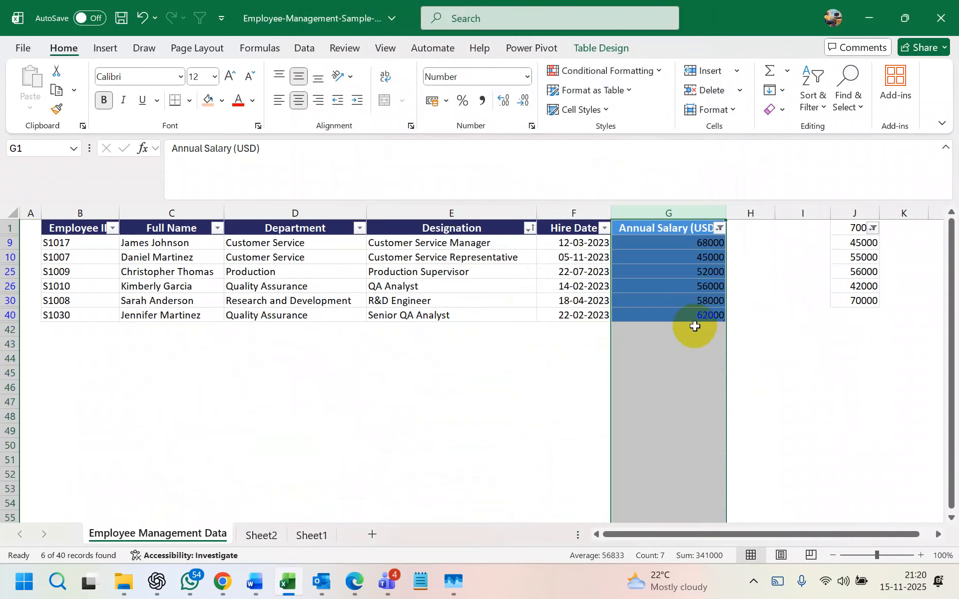
click(698, 378)
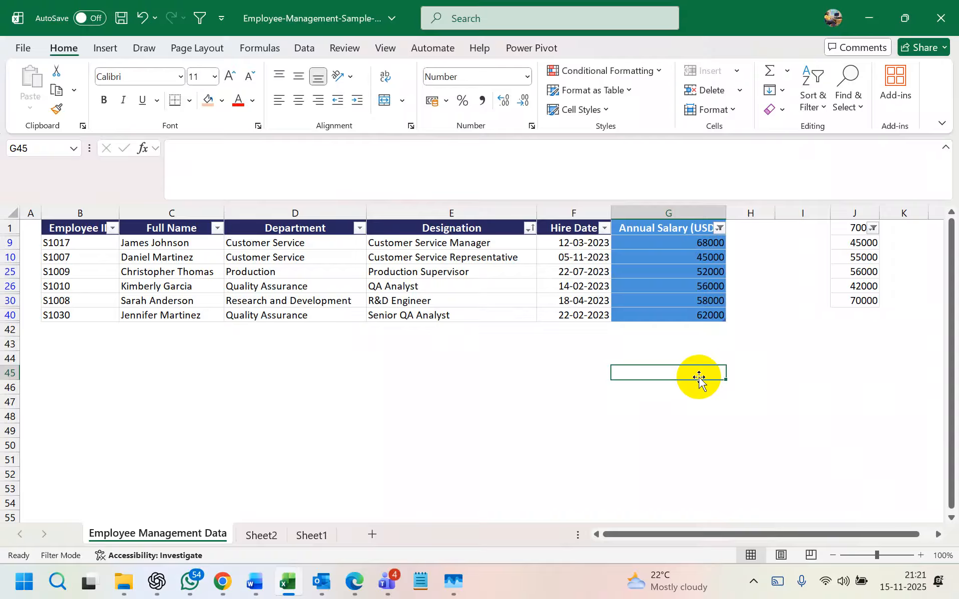
- Undo the colour filter and clear the blue unique-value rule from the Annual Salary column
key(ctrl+z)
click(705, 211)
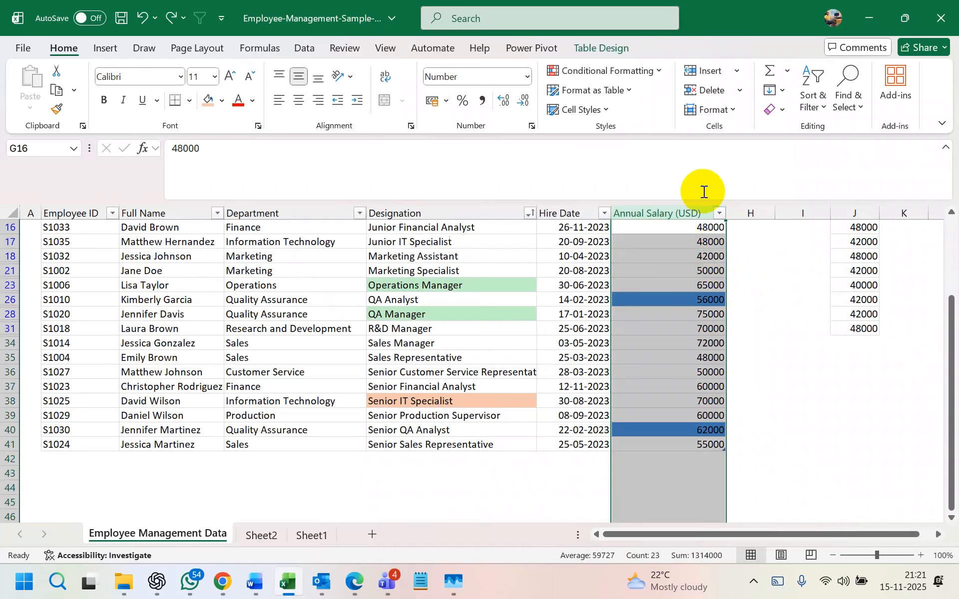
click(637, 70)
mouse_move(627, 270)
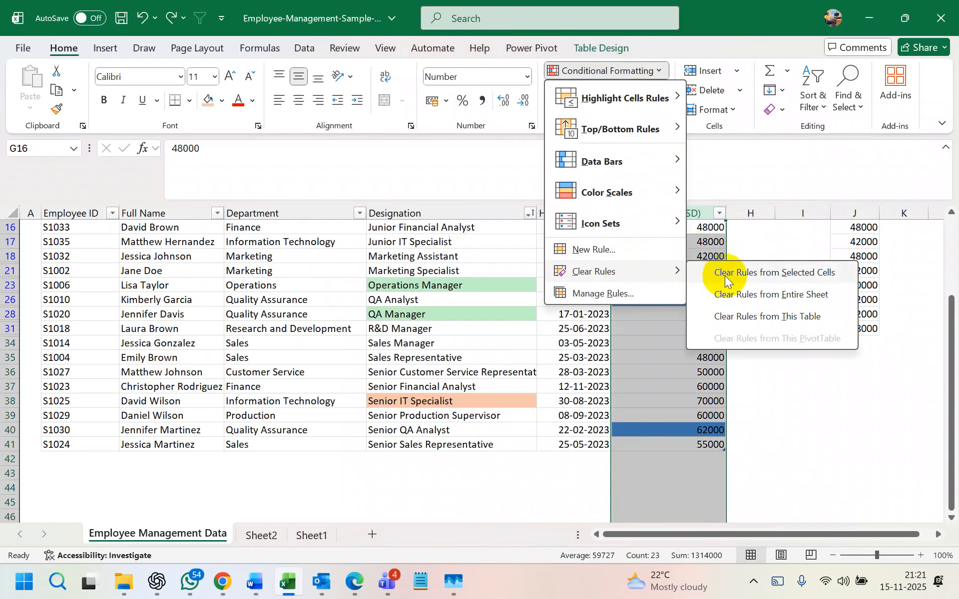
click(719, 274)
- Highlight duplicate salaries with the default light red fill and dark red text
click(652, 70)
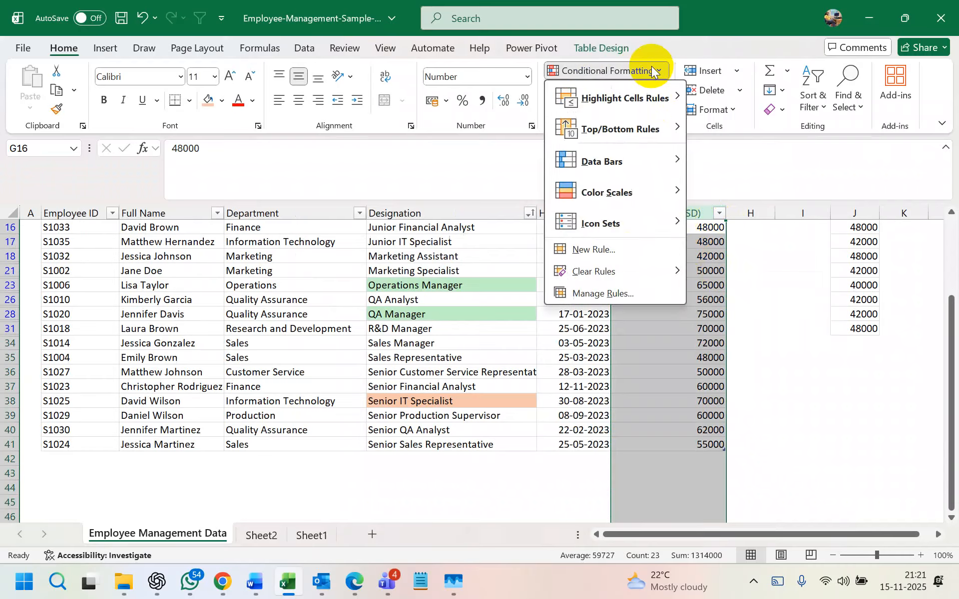
mouse_move(626, 111)
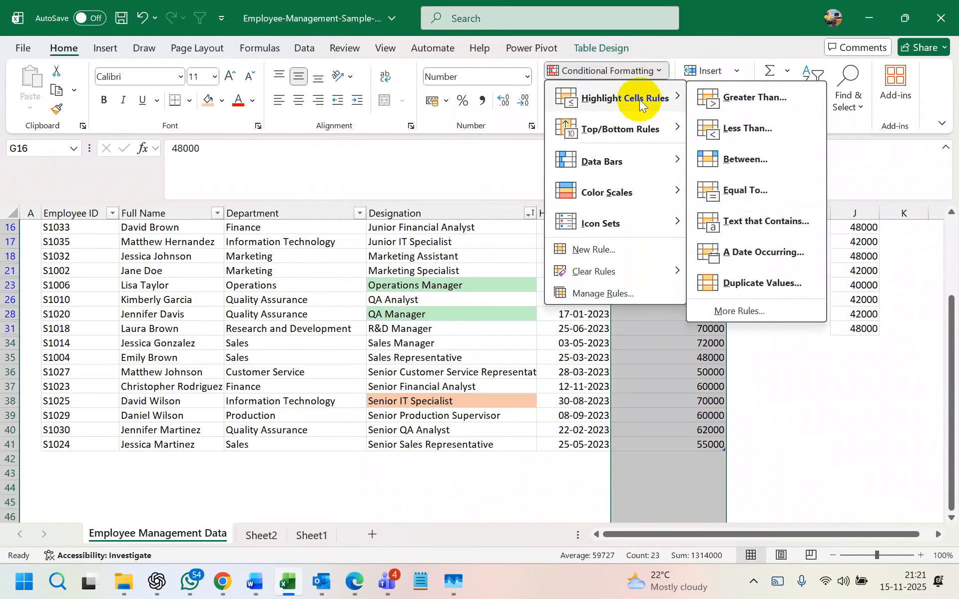
click(762, 283)
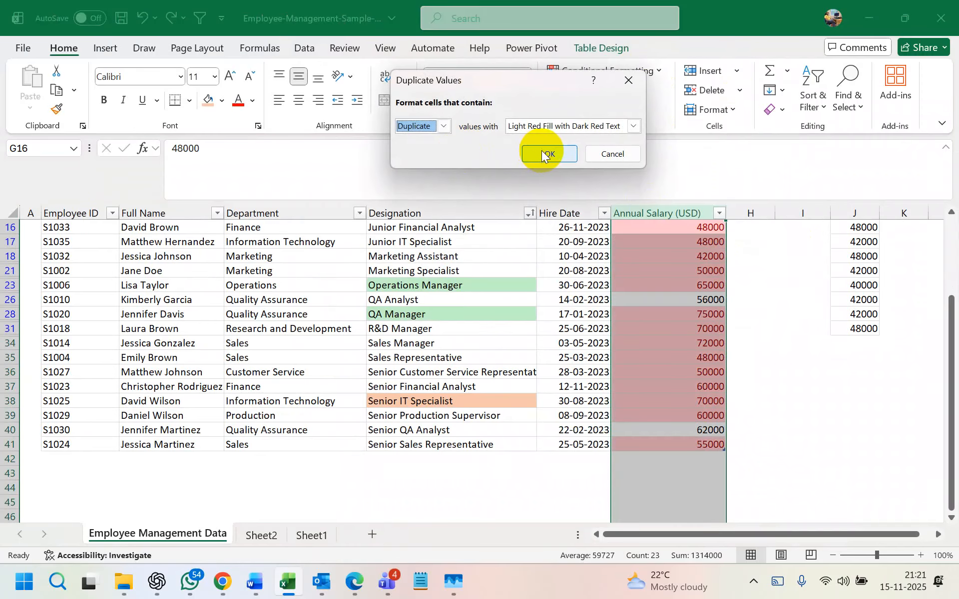
click(548, 152)
scroll(691, 371, up, 3)
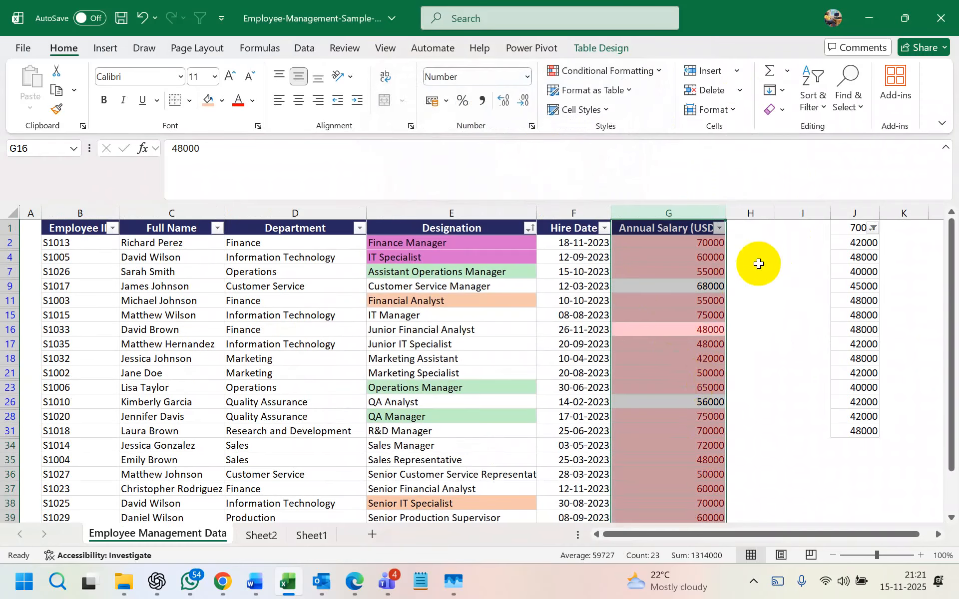
click(701, 244)
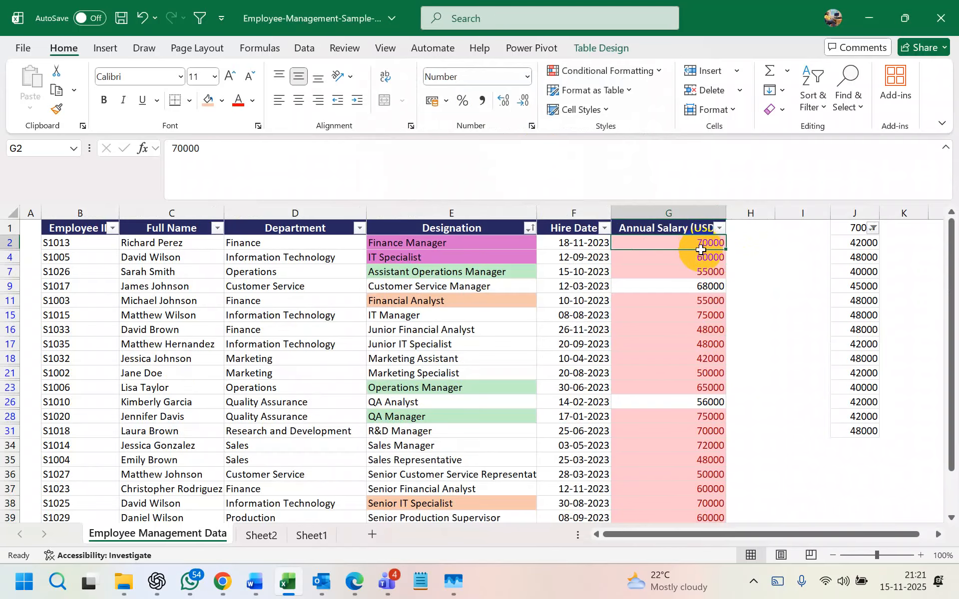
click(680, 286)
scroll(695, 350, down, 3)
scroll(705, 412, up, 5)
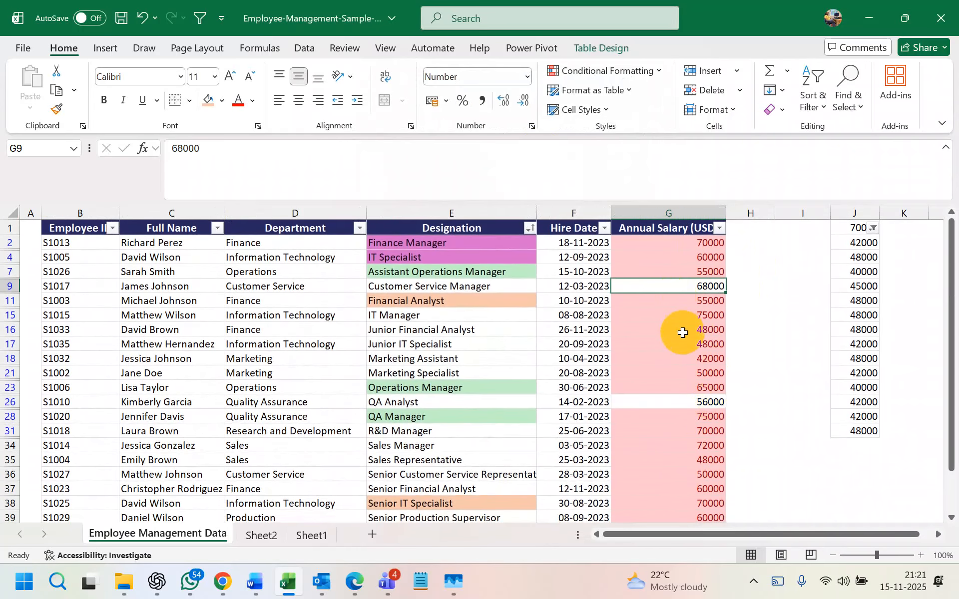
click(691, 213)
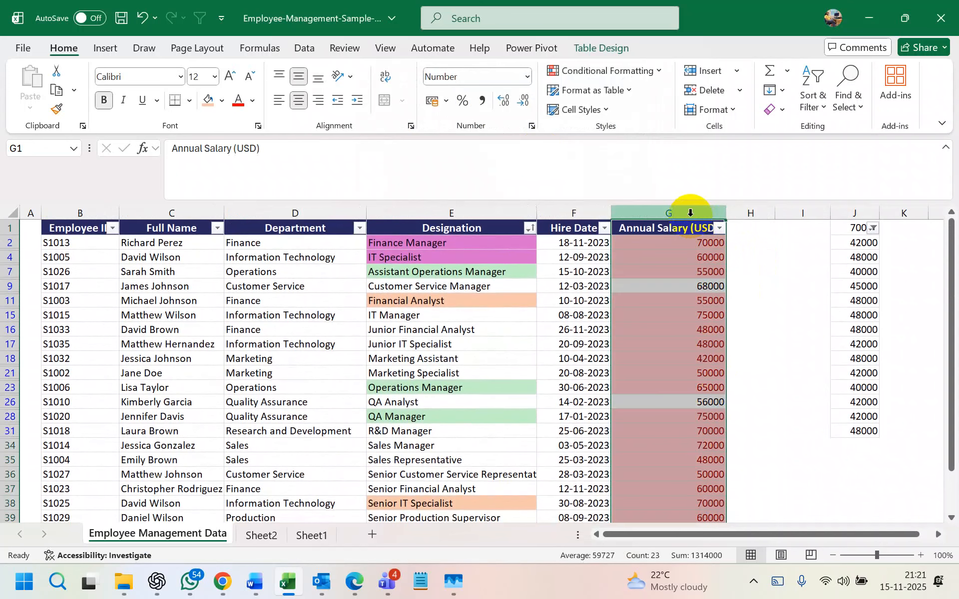
click(683, 240)
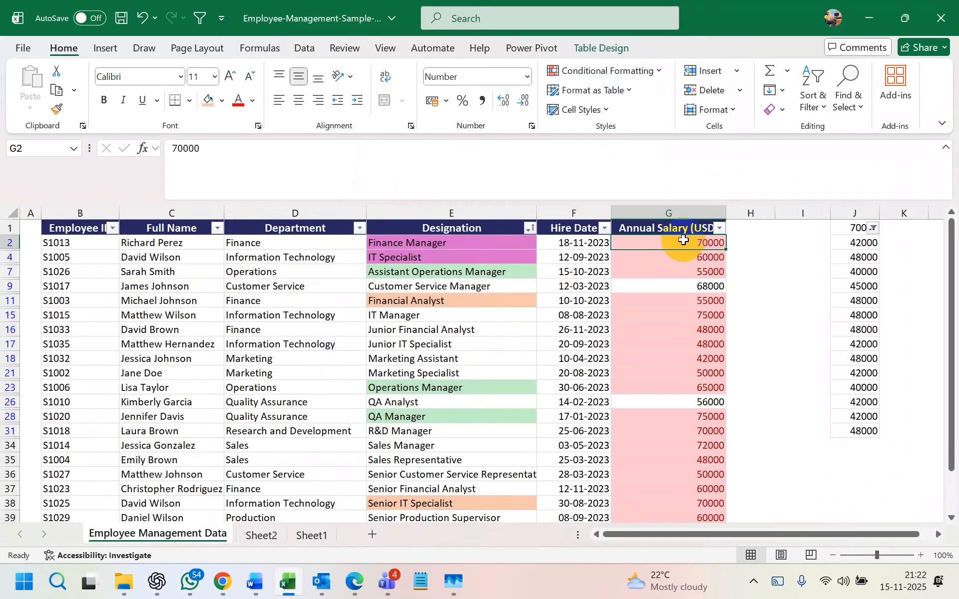
click(674, 209)
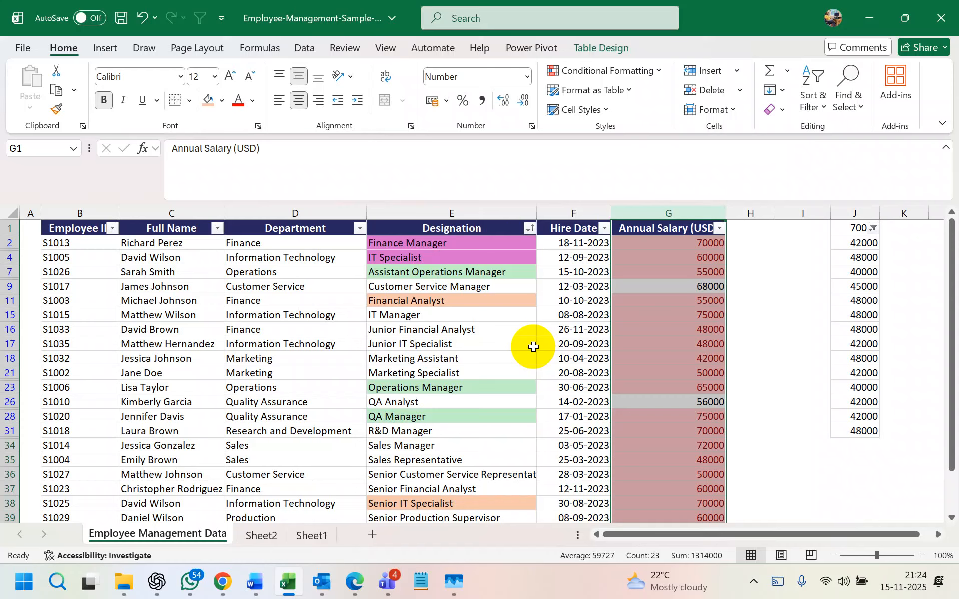
- Select the whole Annual Salary column and clear its existing highlighting rules
click(311, 59)
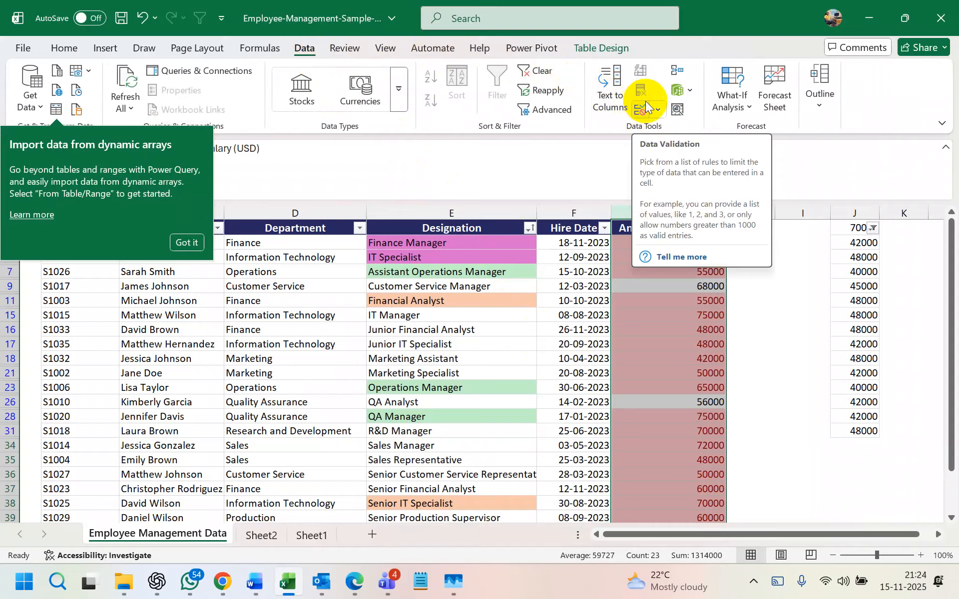
click(670, 329)
click(672, 208)
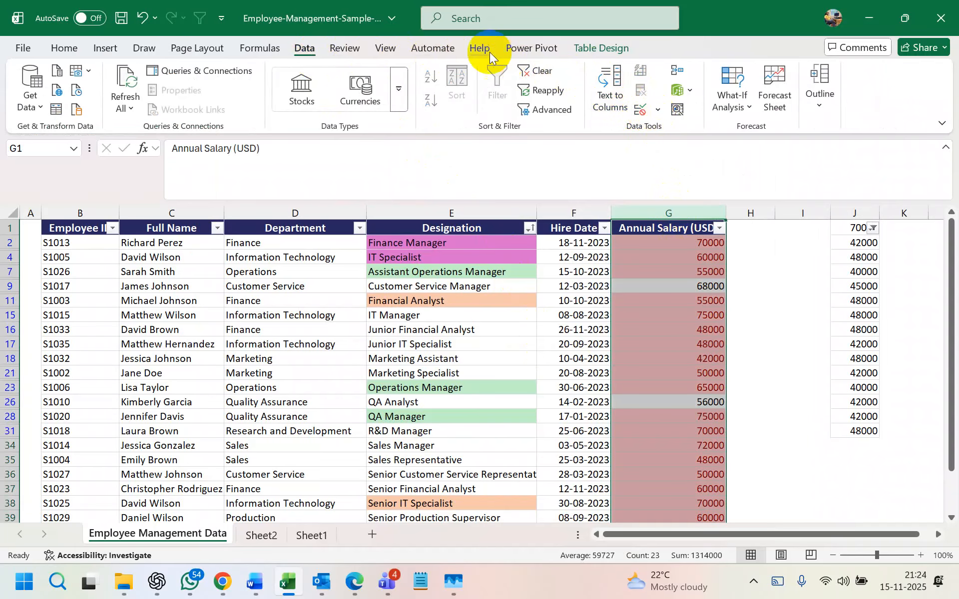
click(73, 51)
click(627, 73)
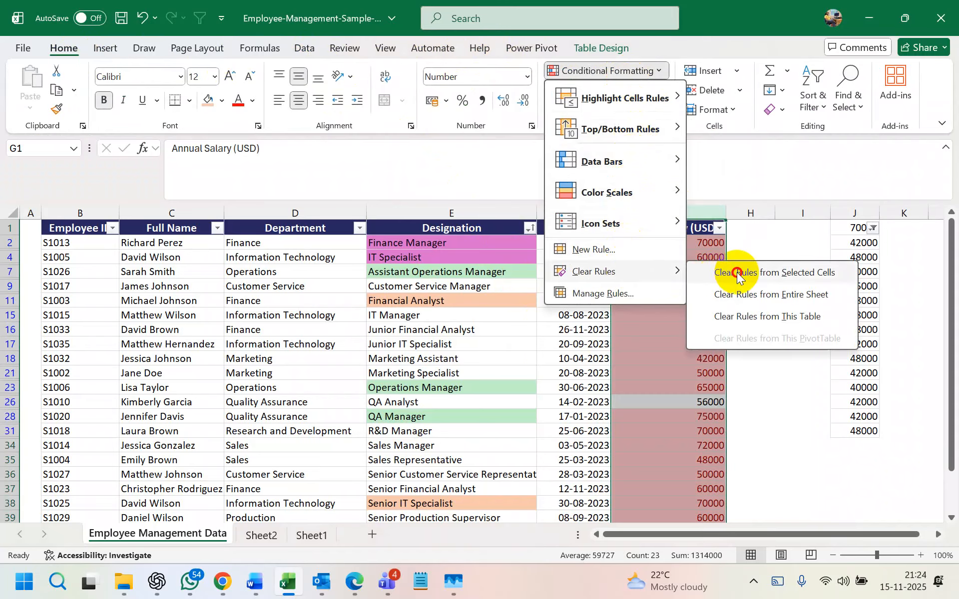
click(736, 272)
- Reapply a light red Duplicate Values rule to the Annual Salary column
click(641, 70)
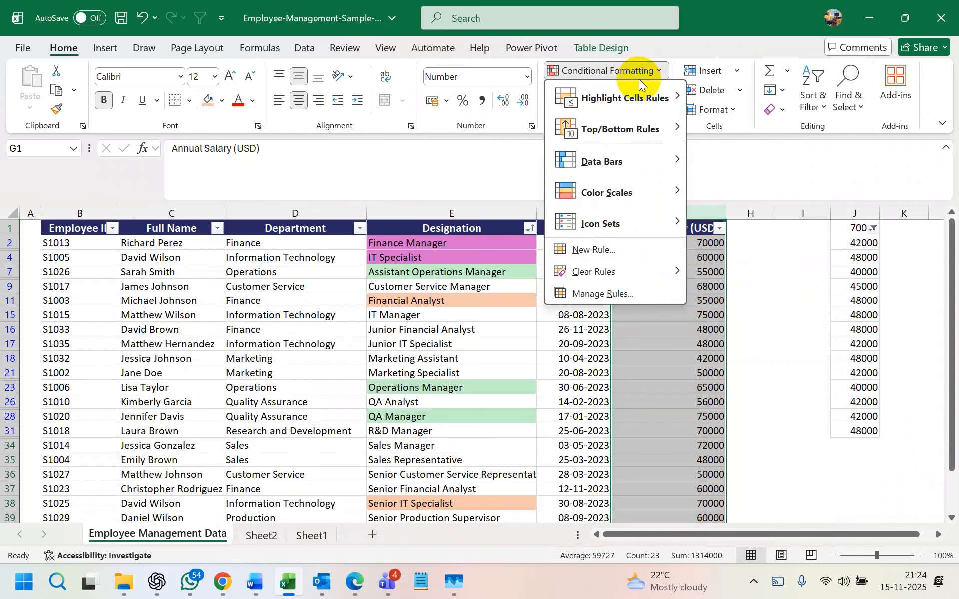
mouse_move(627, 97)
click(753, 281)
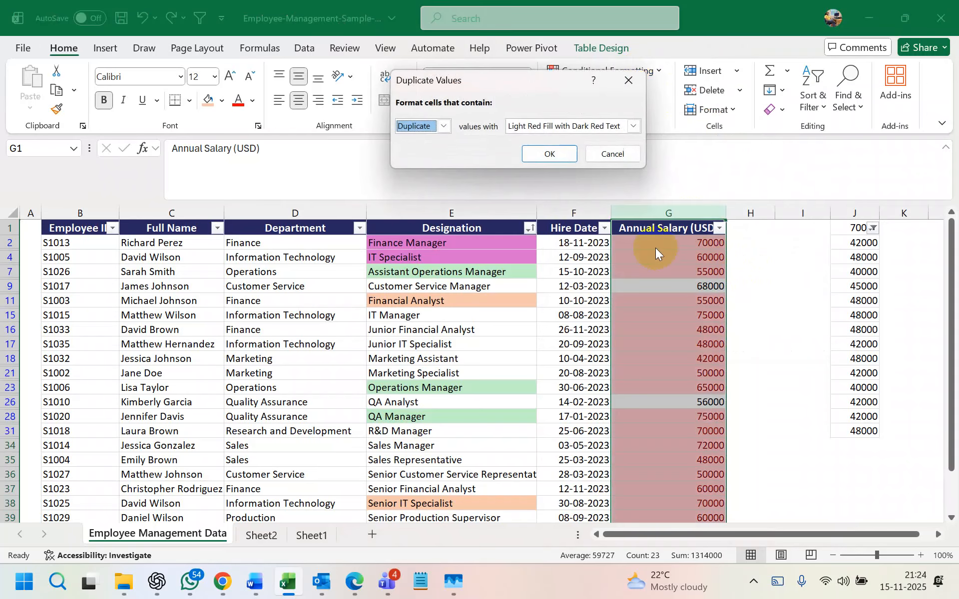
click(552, 154)
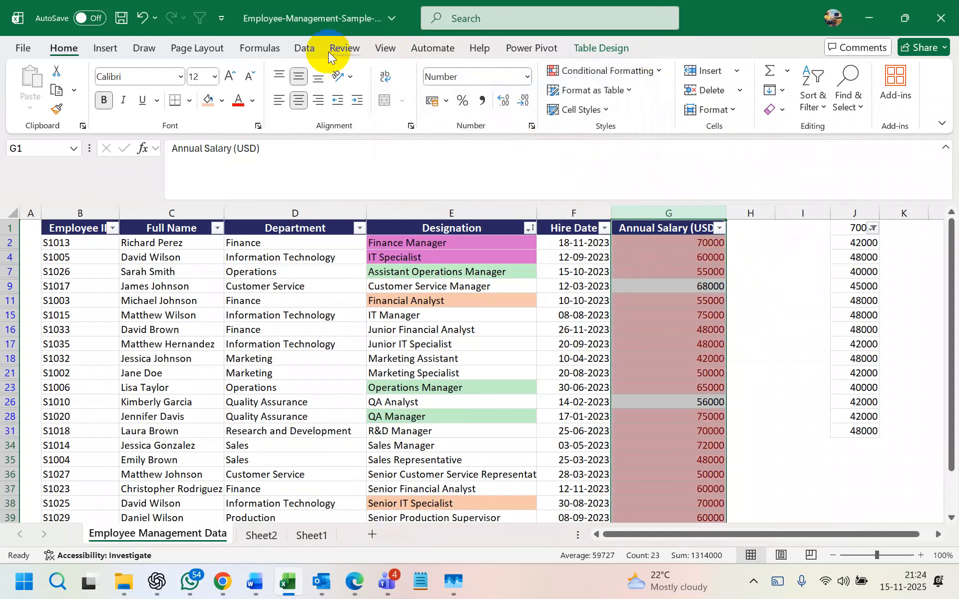
click(303, 48)
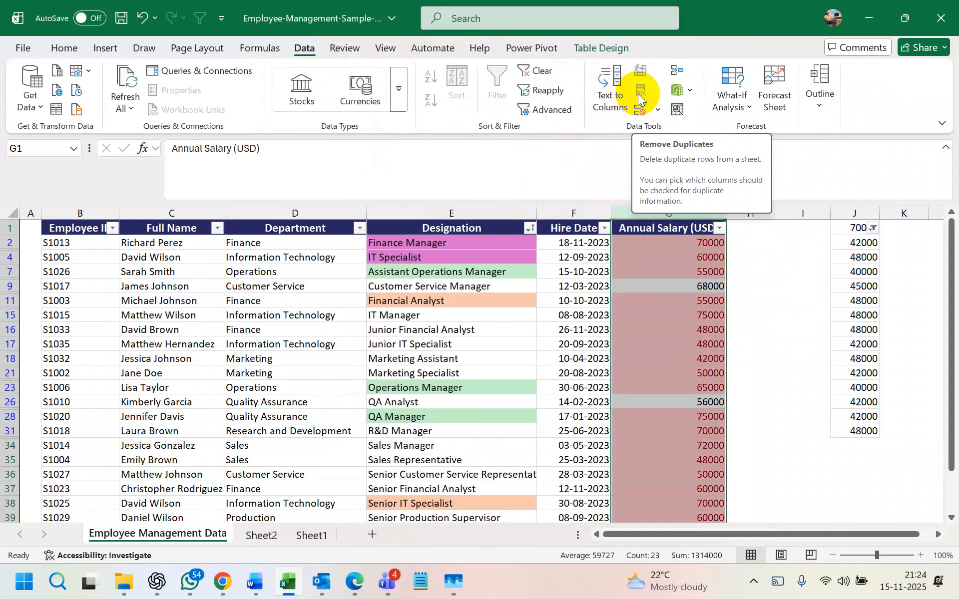
click(657, 111)
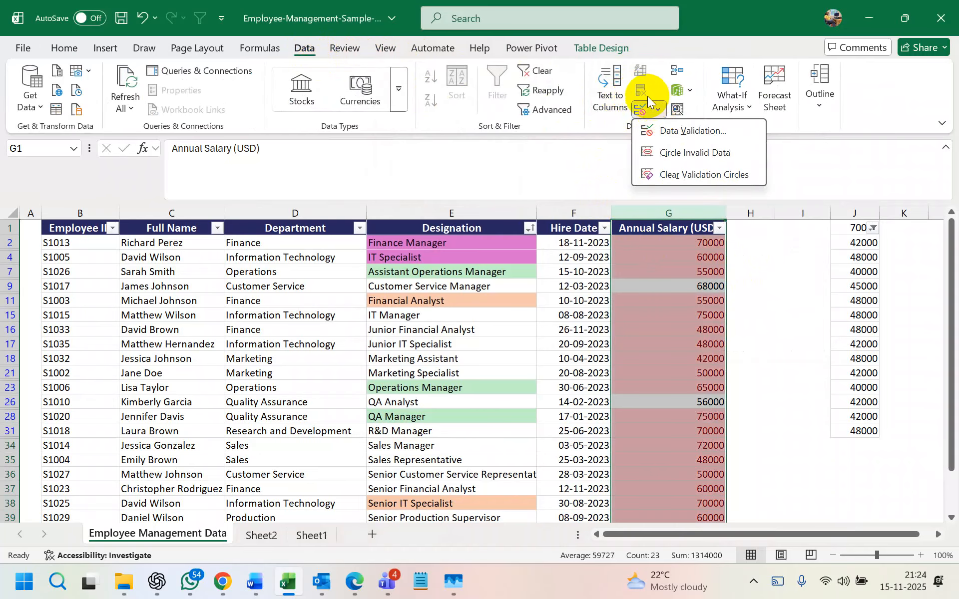
key(Escape)
click(666, 271)
click(671, 207)
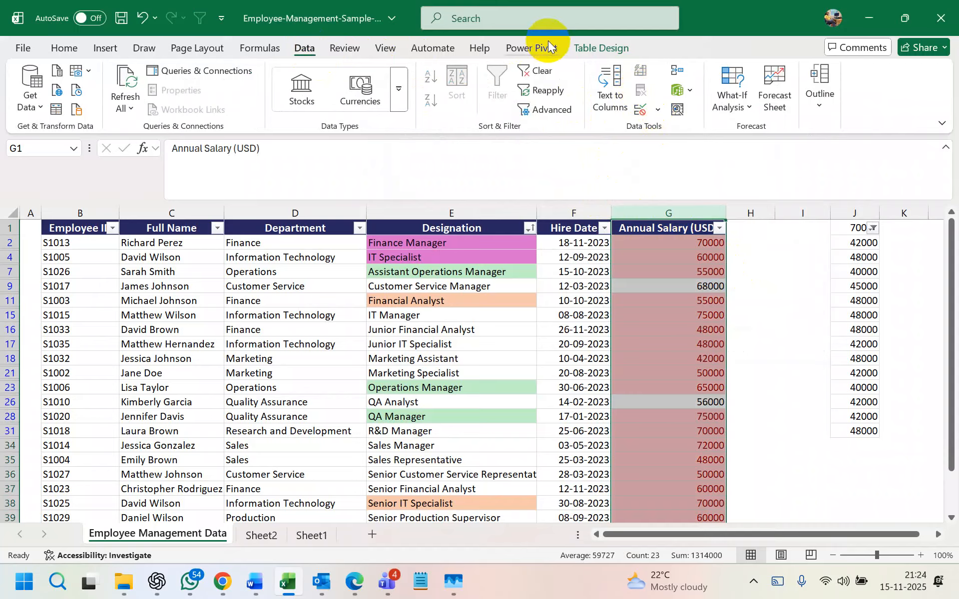
click(544, 22)
text(re)
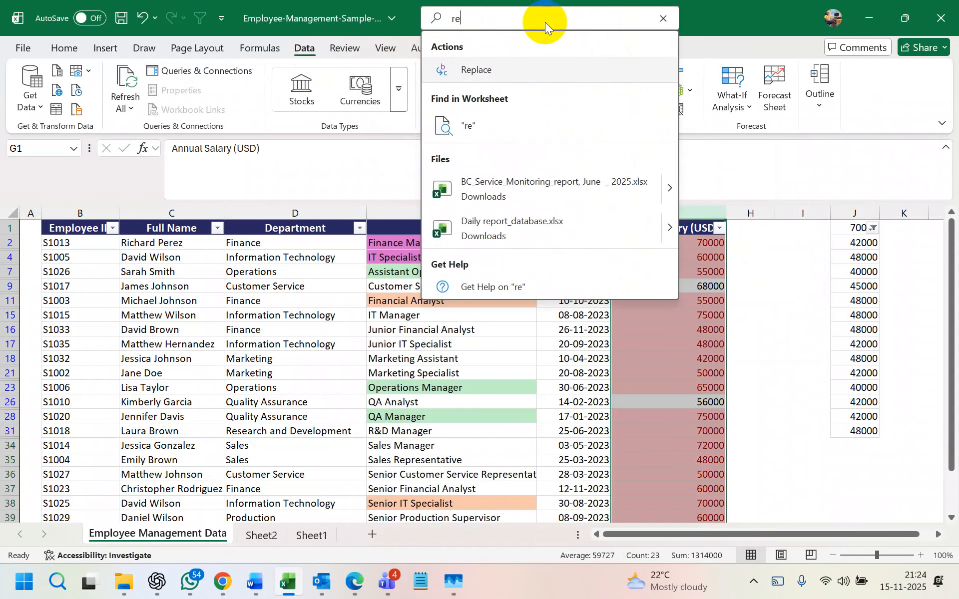
text(move)
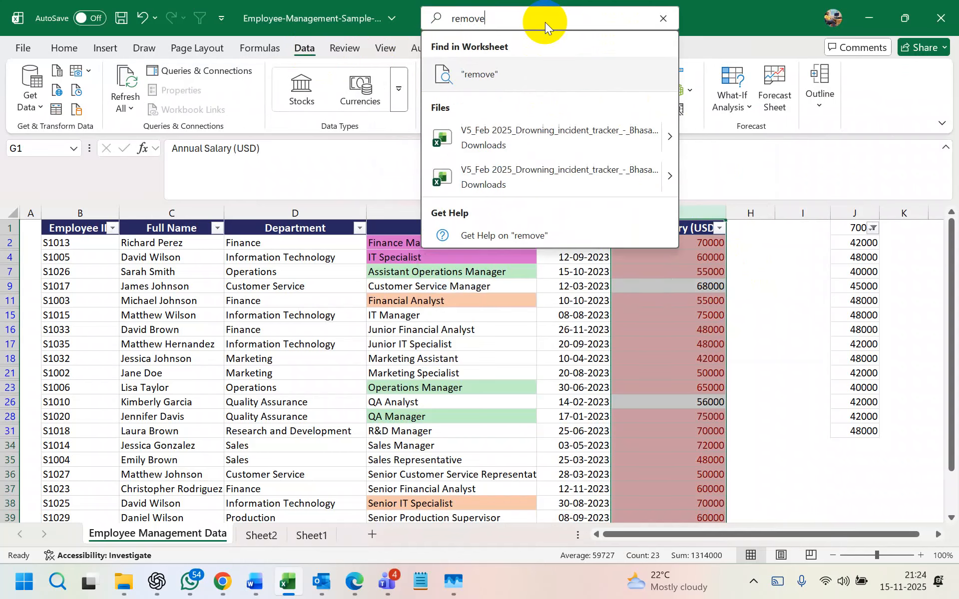
text( dupl)
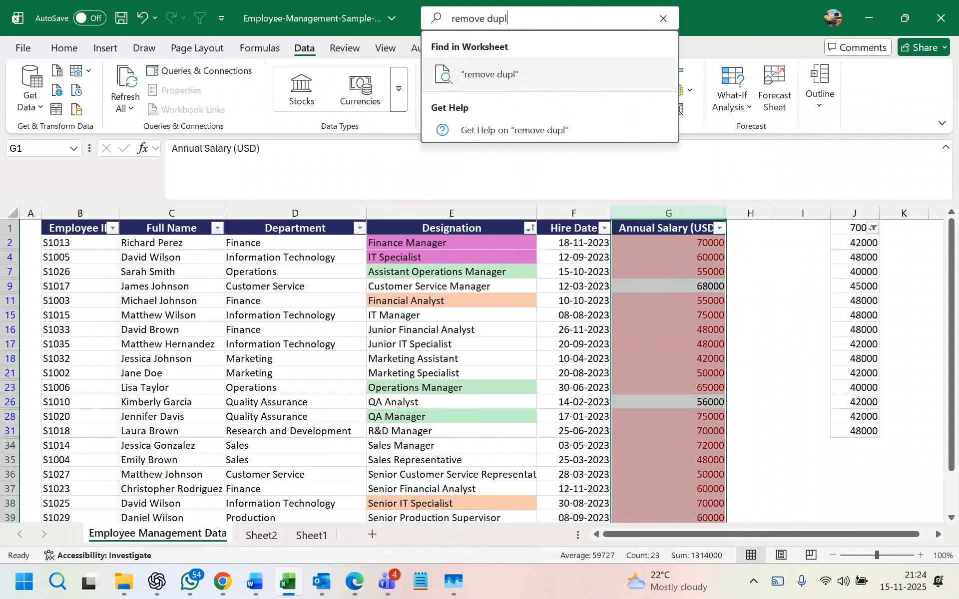
text(icate)
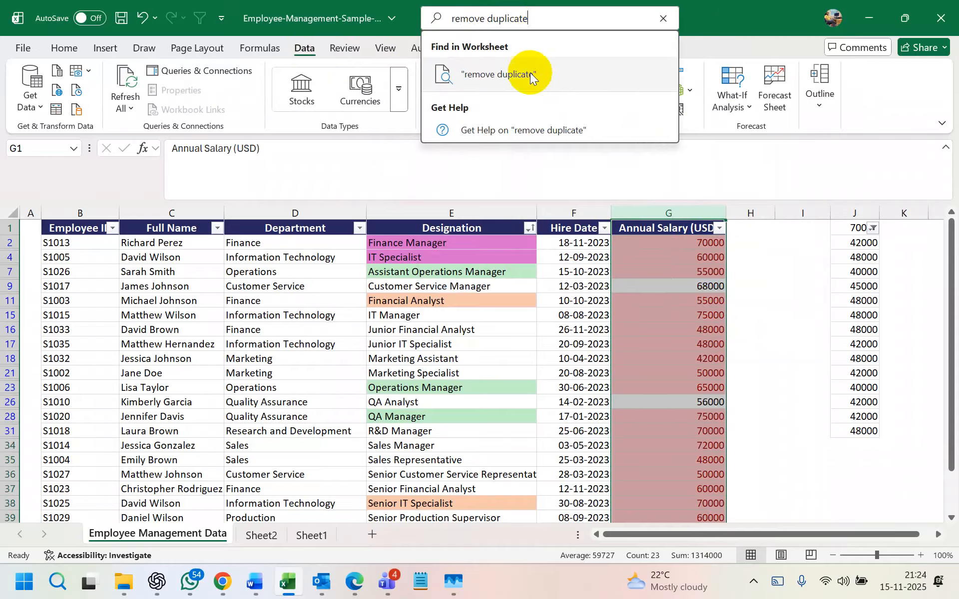
click(529, 74)
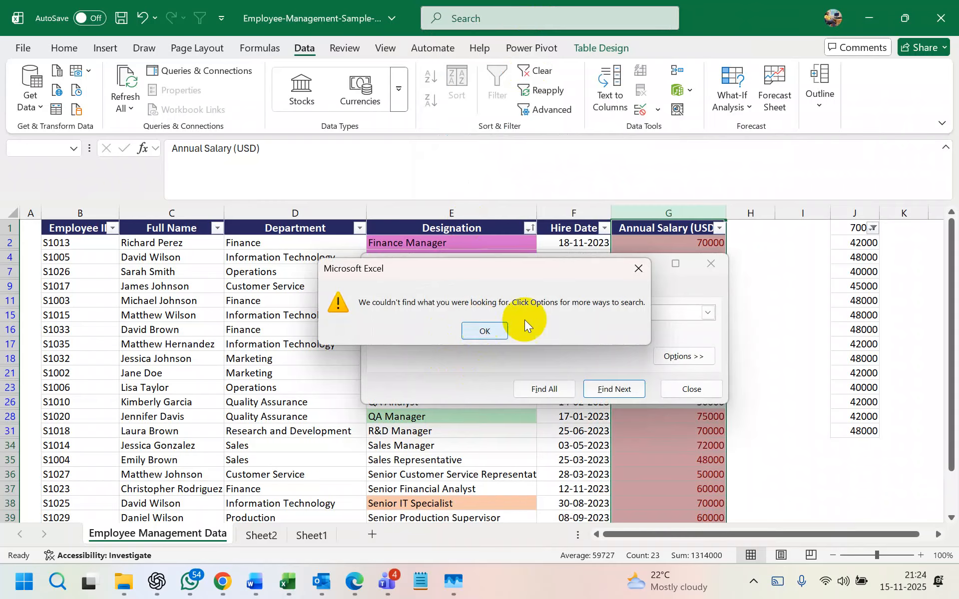
click(638, 269)
click(711, 264)
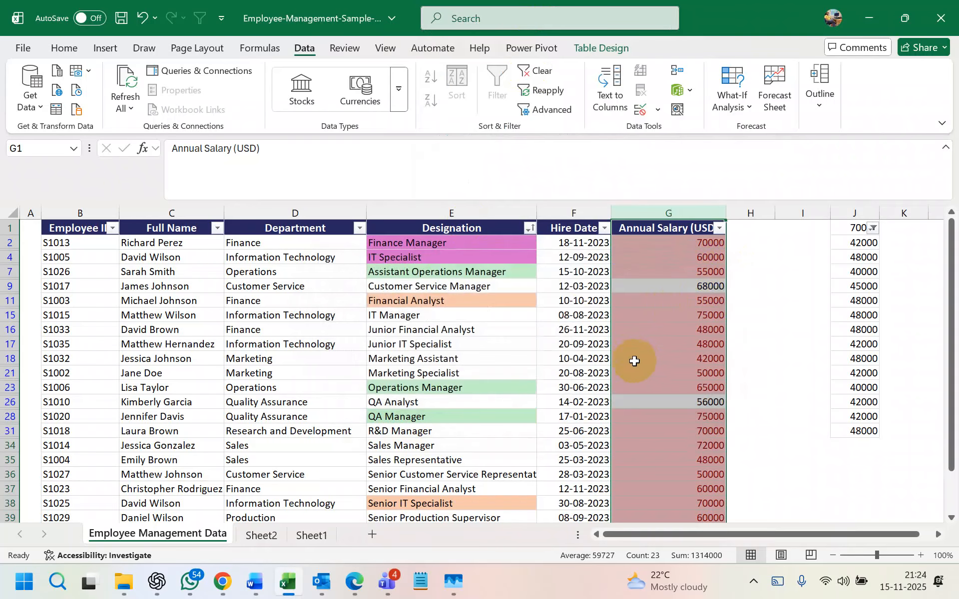
- Search the Annual Salary filter for 70000, then close it without applying
click(719, 228)
click(599, 324)
text(70000)
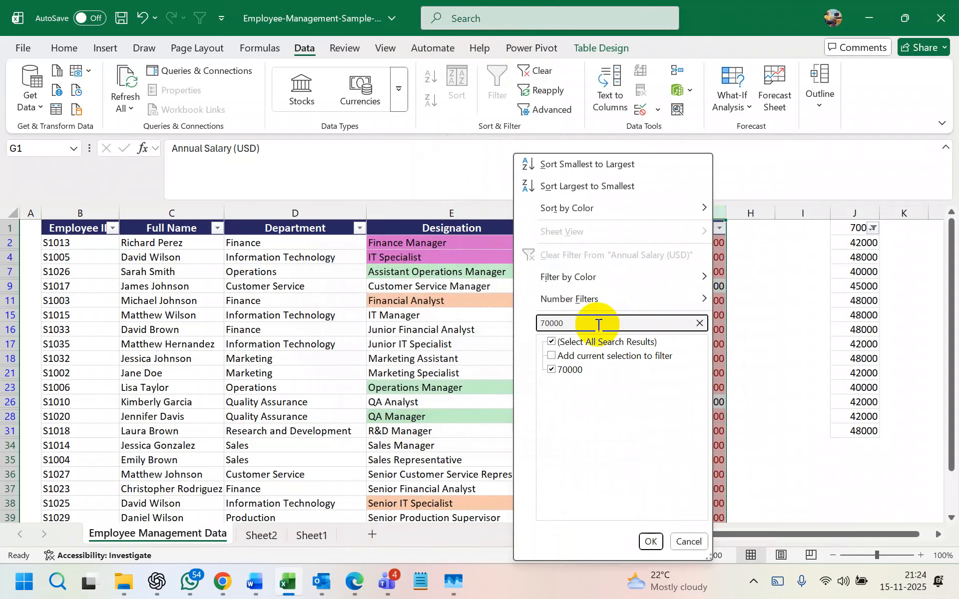
click(678, 541)
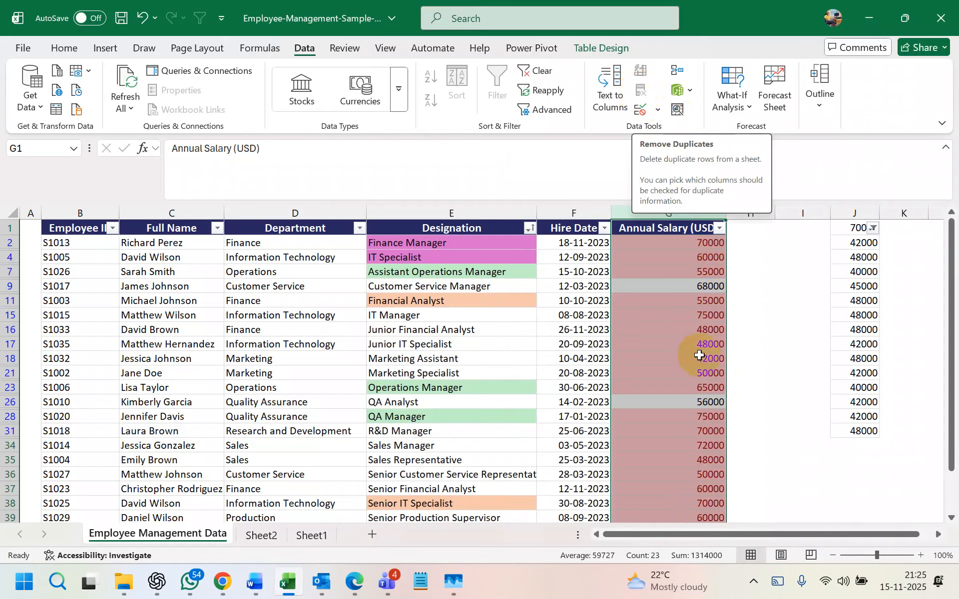
- Select the salary values from G2 down to G41
click(697, 331)
click(674, 242)
key(ctrl+shift+Down)
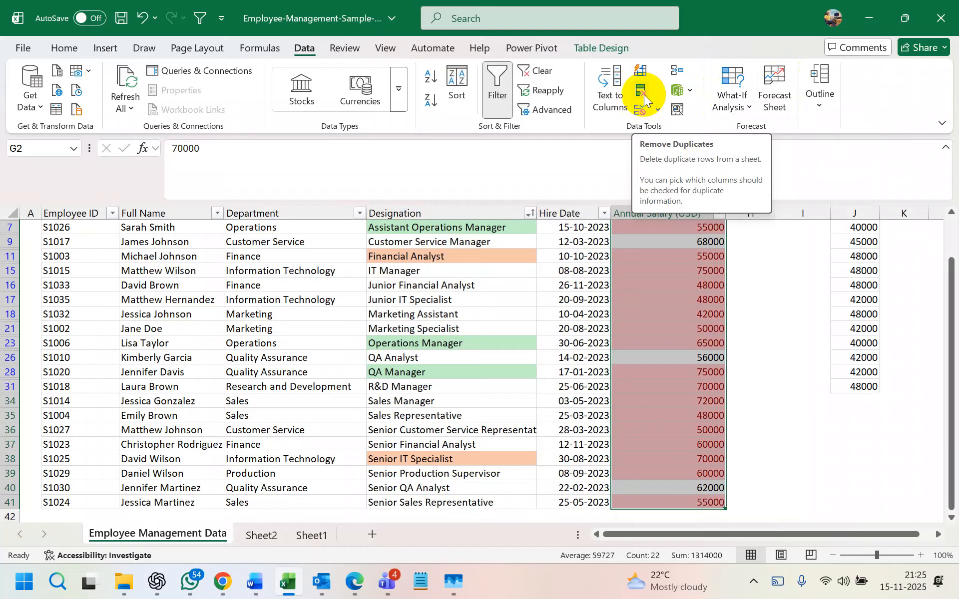
- Run Remove Duplicates across all table columns, which finds no duplicates
click(640, 95)
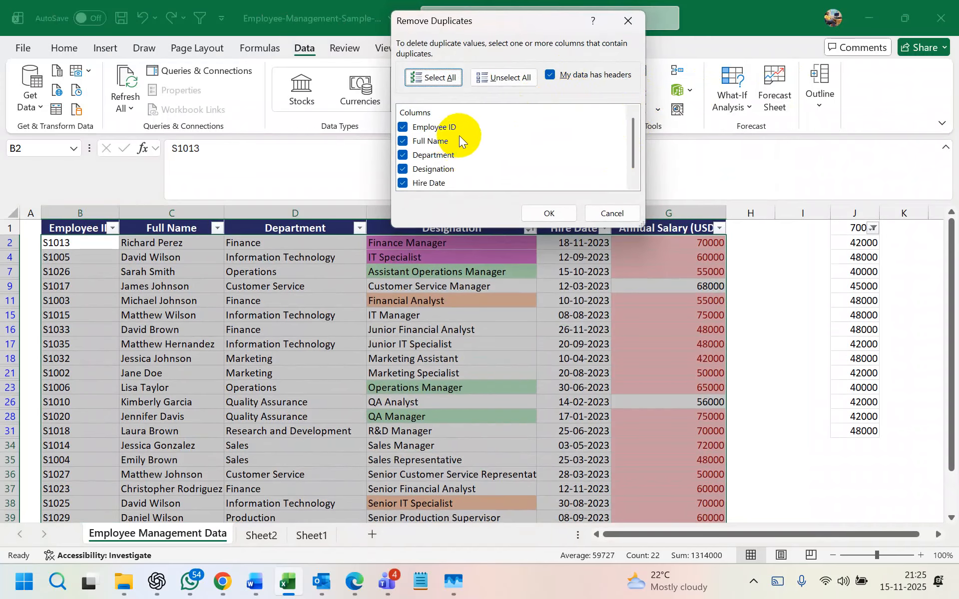
scroll(463, 129, down, 1)
scroll(422, 136, up, 1)
scroll(418, 140, down, 1)
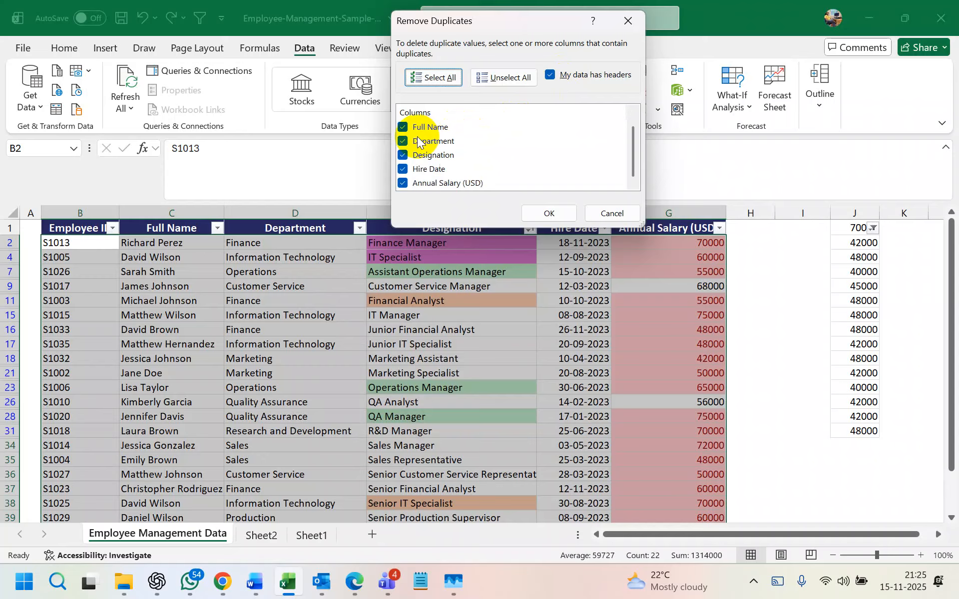
click(535, 214)
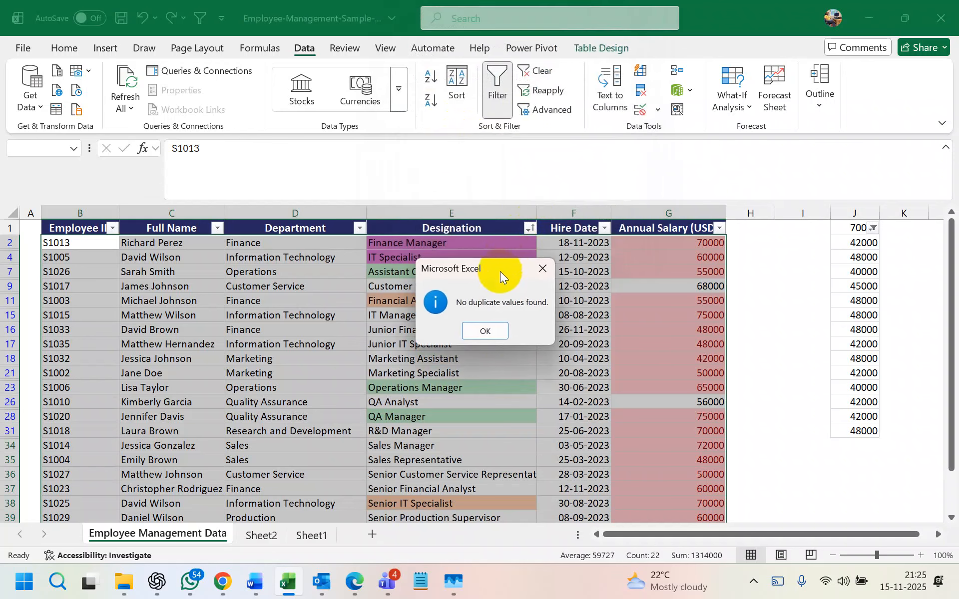
click(489, 332)
- Remove duplicates checking only Annual Salary (USD), leaving 16 unique of 24 duplicates found
click(650, 246)
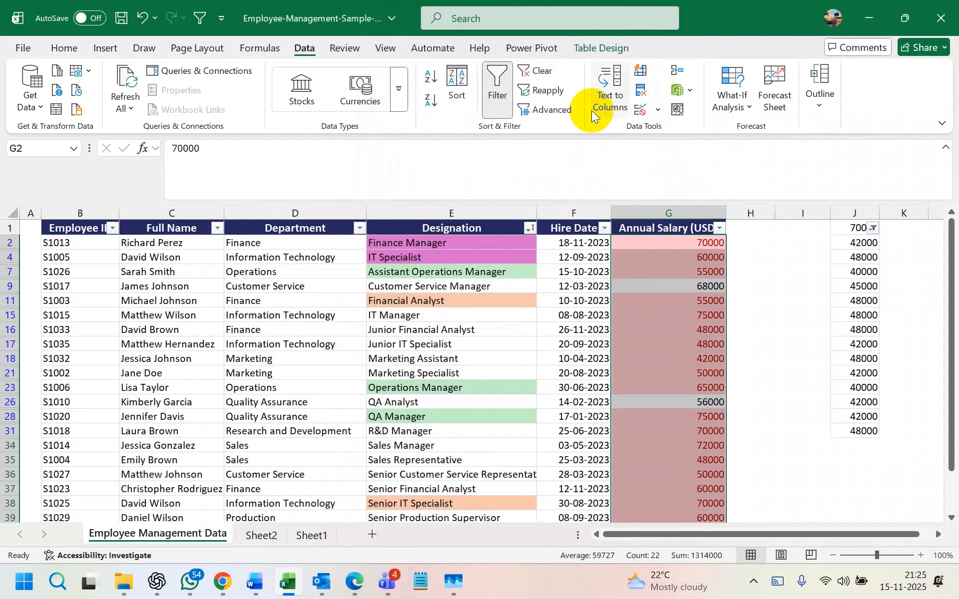
click(640, 105)
click(403, 126)
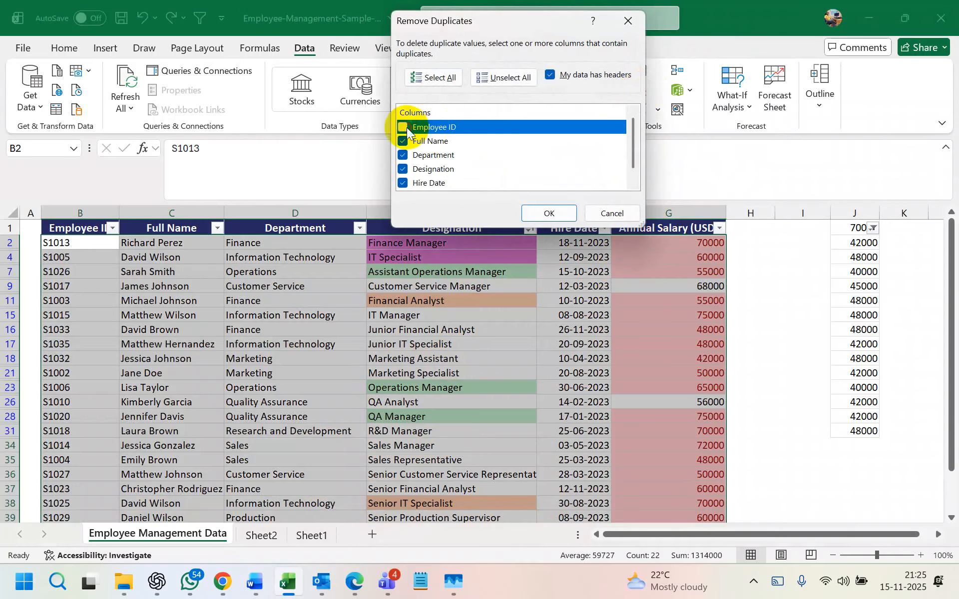
click(402, 141)
click(403, 155)
click(403, 169)
click(403, 183)
scroll(415, 172, down, 1)
click(549, 214)
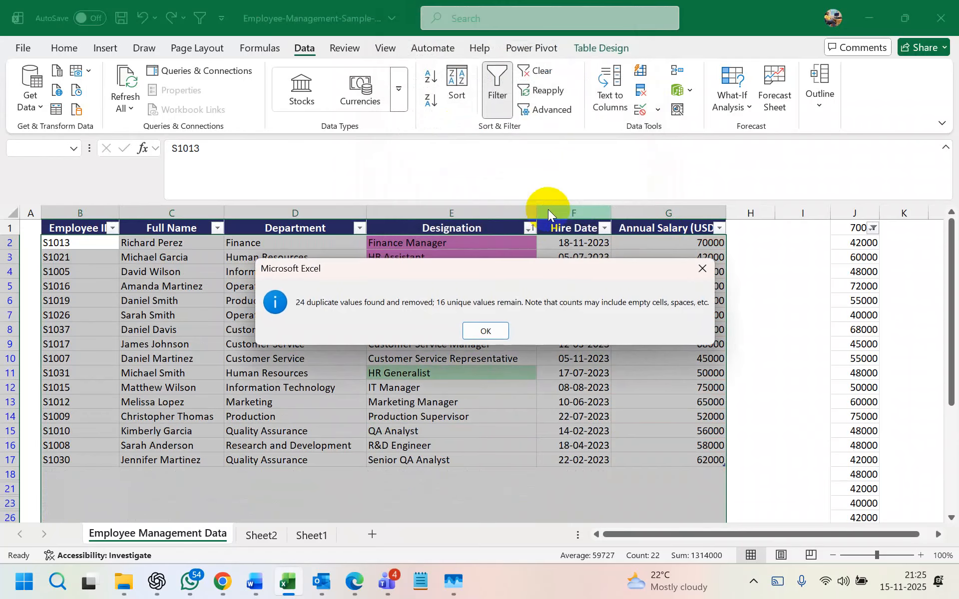
click(486, 331)
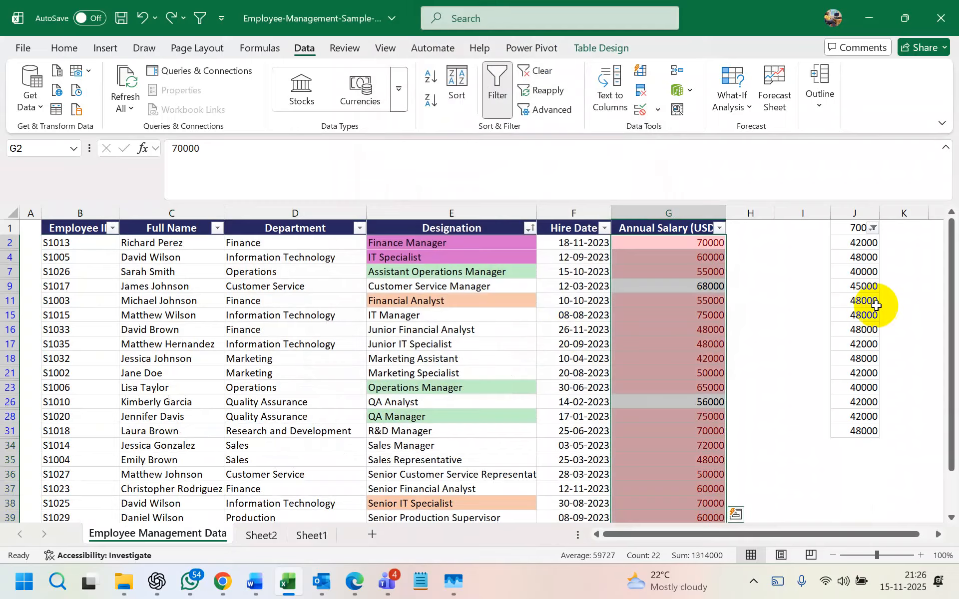
- Widen column J and give the whole column a light red Duplicate Values rule
click(669, 300)
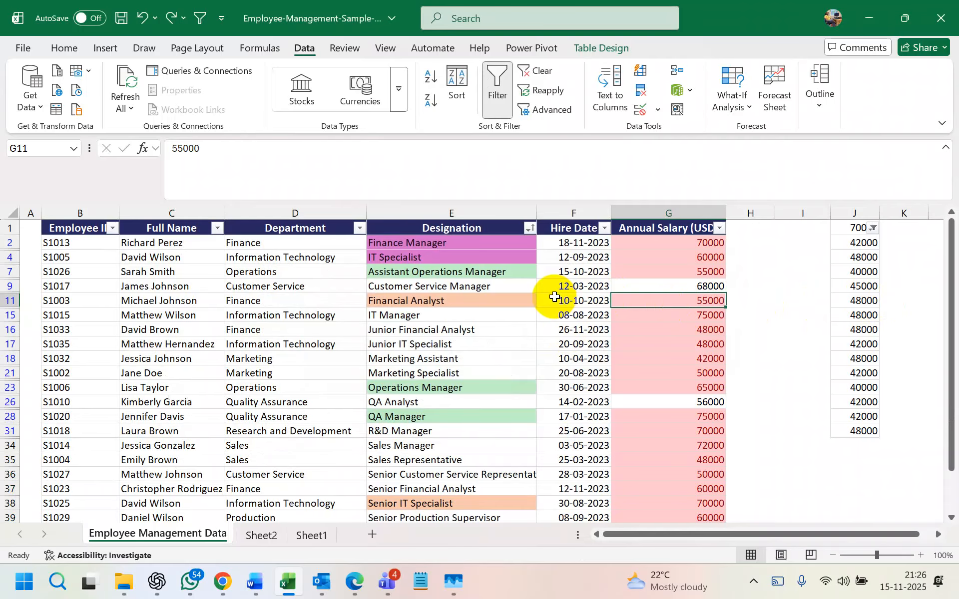
drag(875, 215, 902, 214)
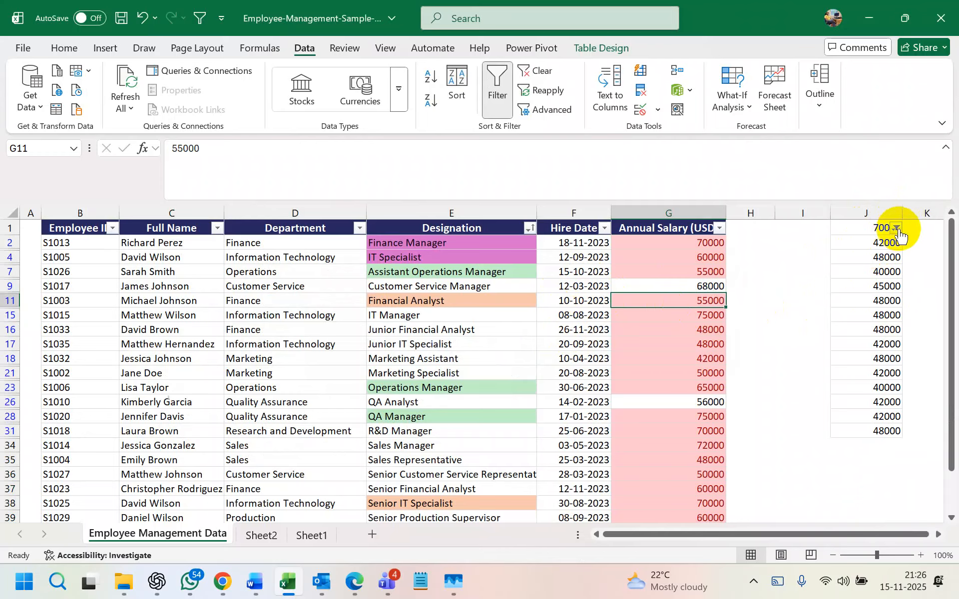
click(877, 211)
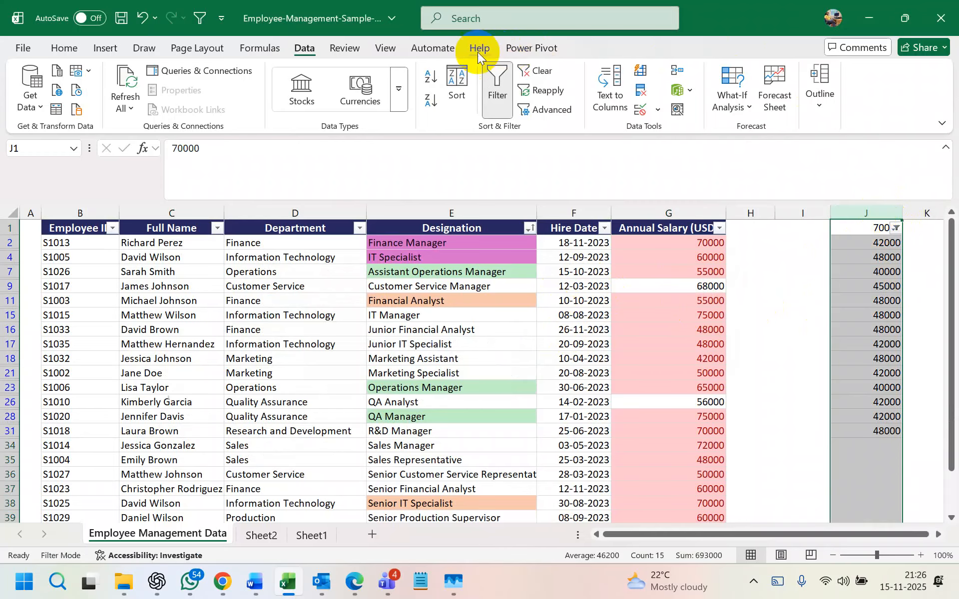
click(70, 47)
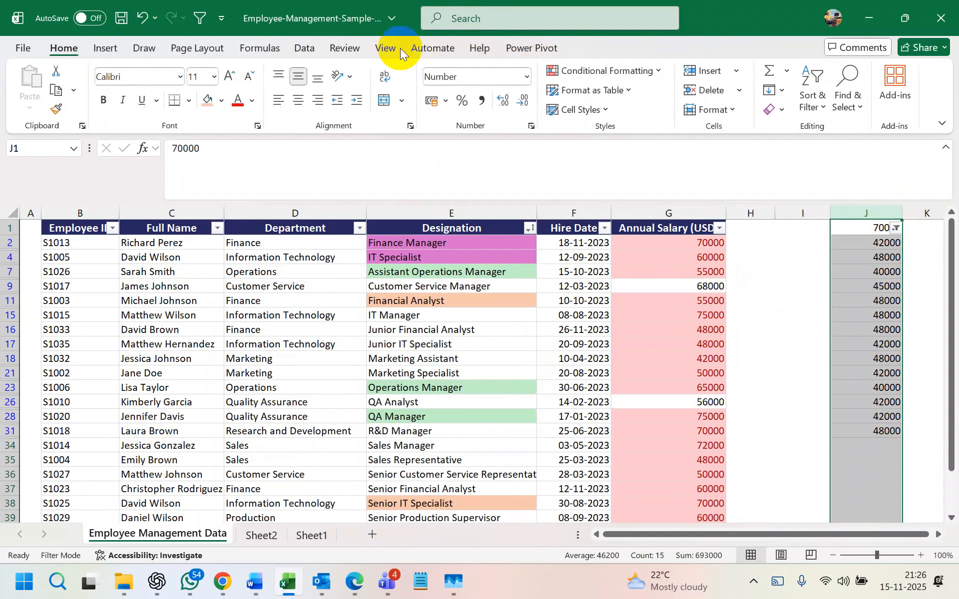
click(588, 72)
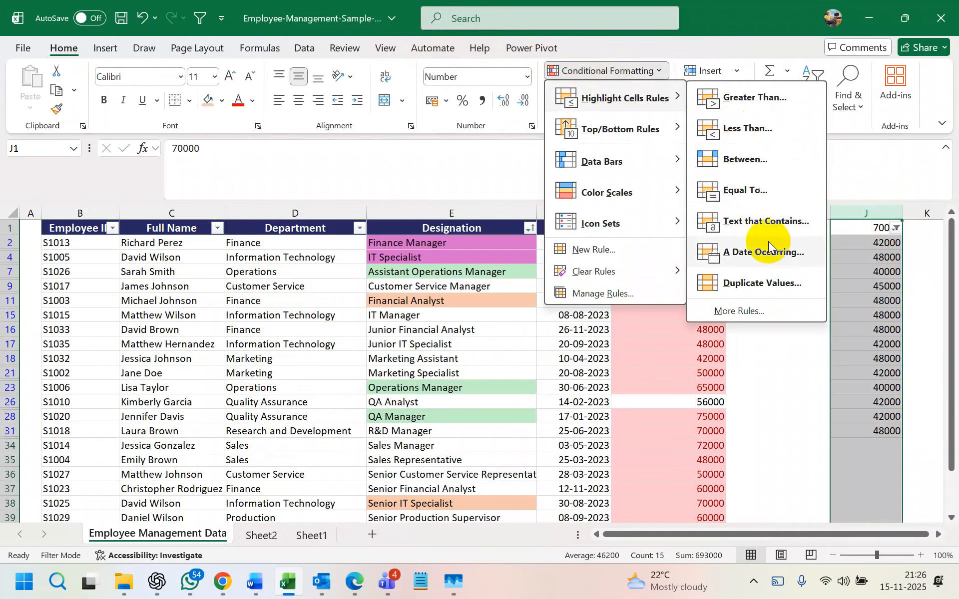
click(765, 280)
click(545, 150)
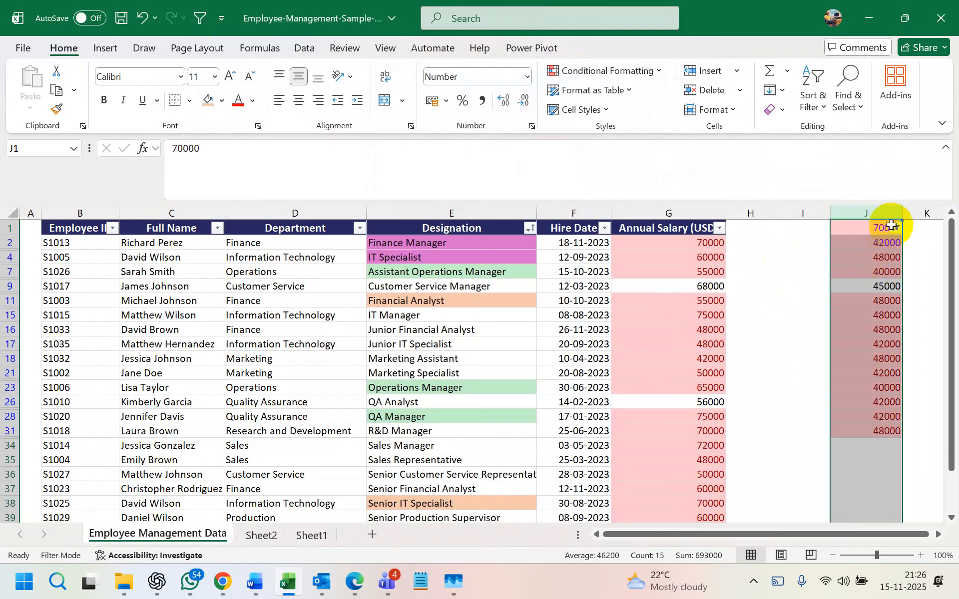
click(306, 48)
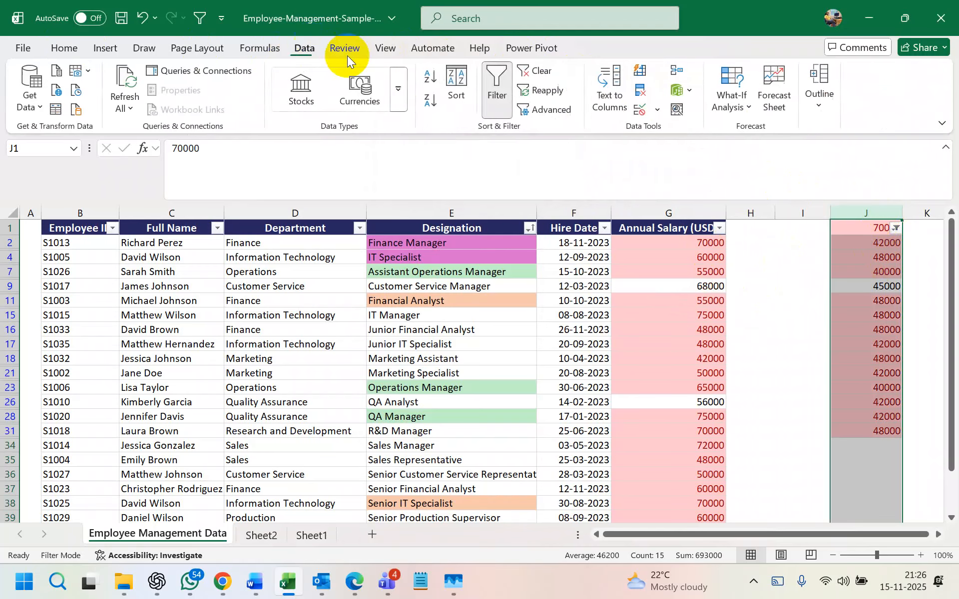
- Remove duplicates from column J with 'My data has headers' unchecked, removing 25 values
click(631, 94)
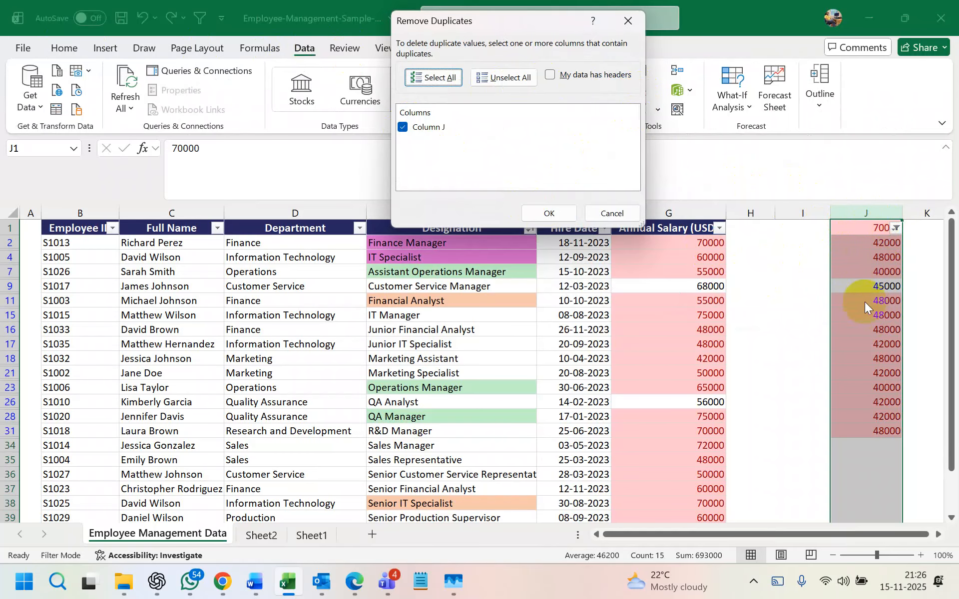
click(551, 75)
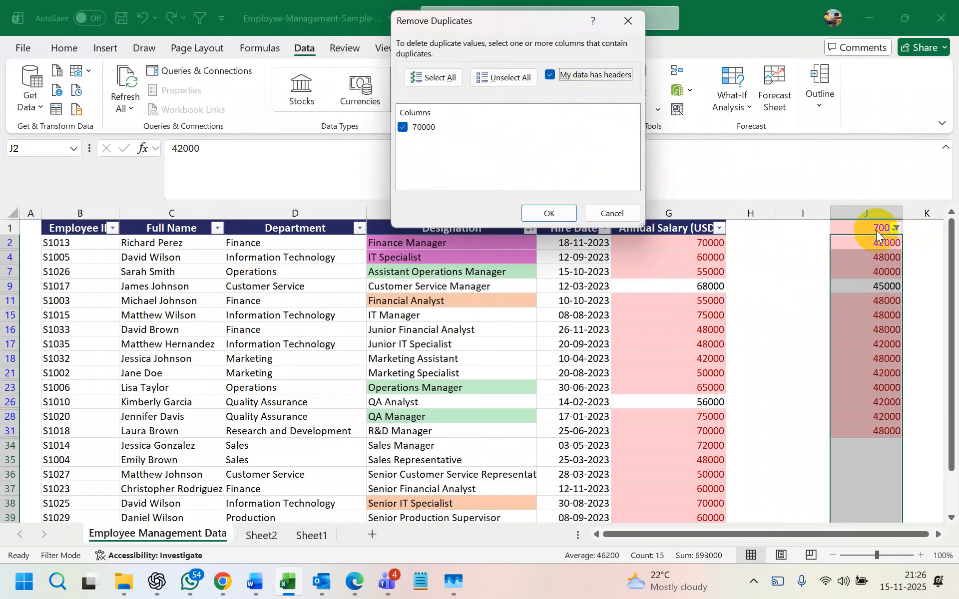
click(549, 74)
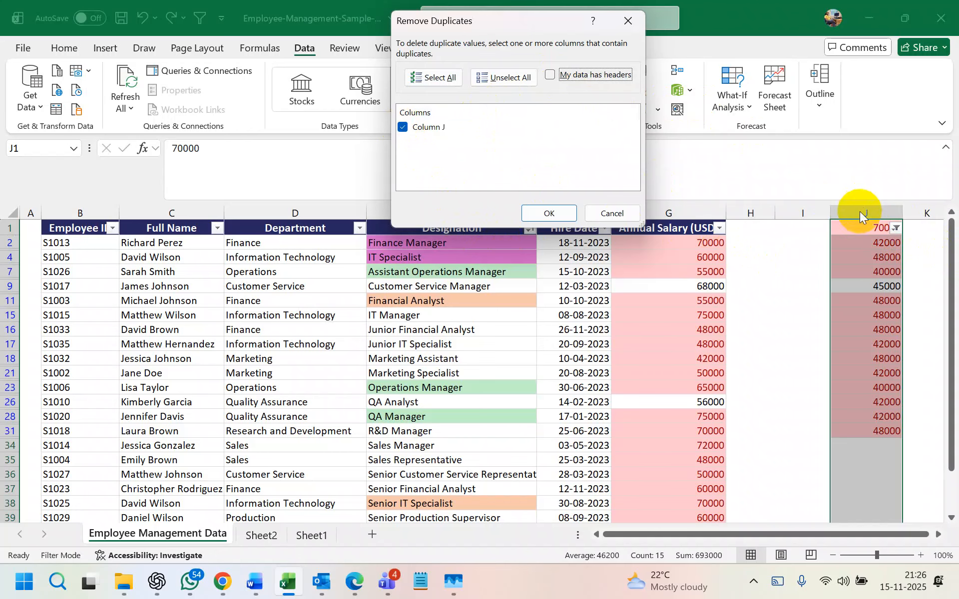
click(550, 212)
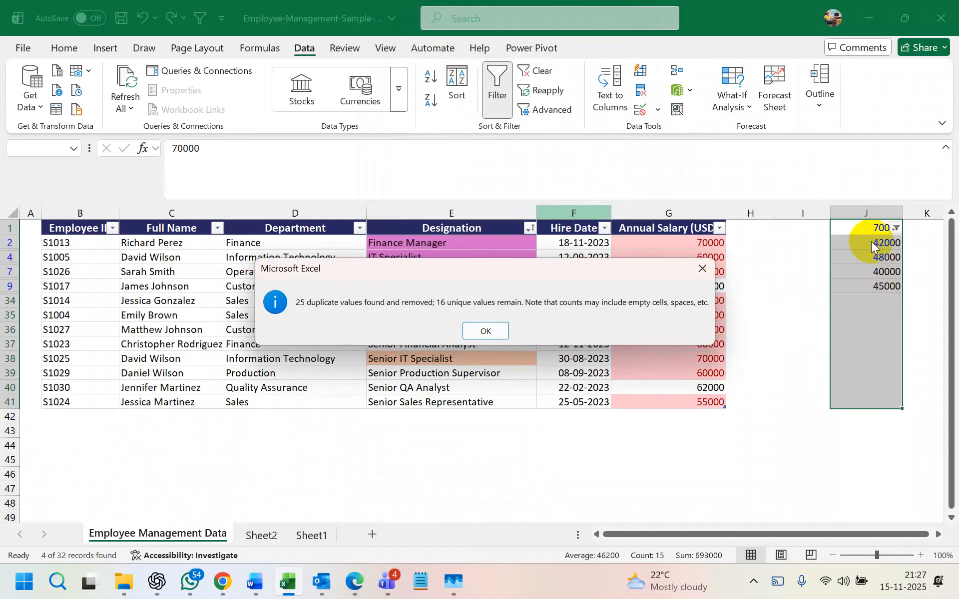
click(485, 330)
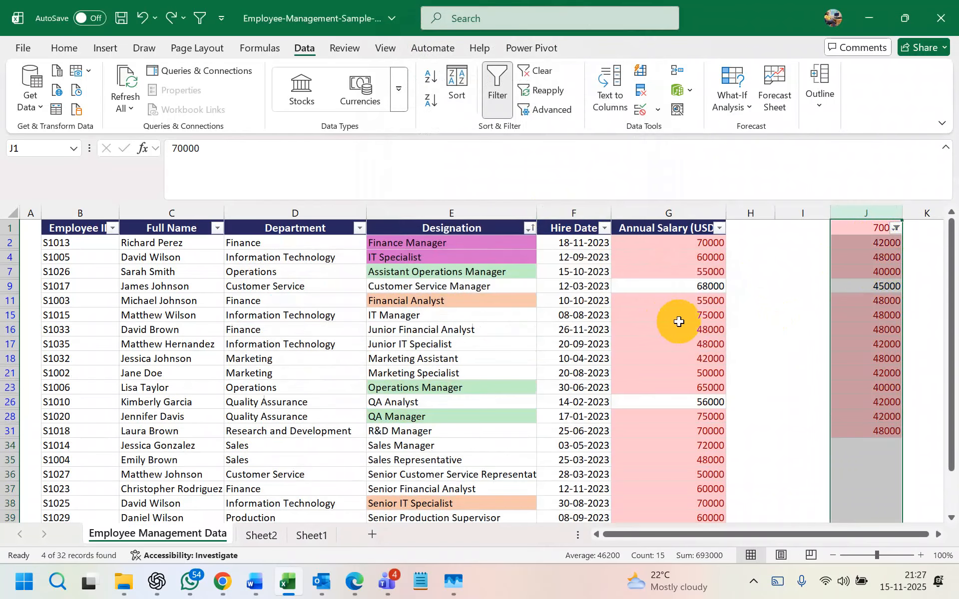
click(741, 372)
click(675, 212)
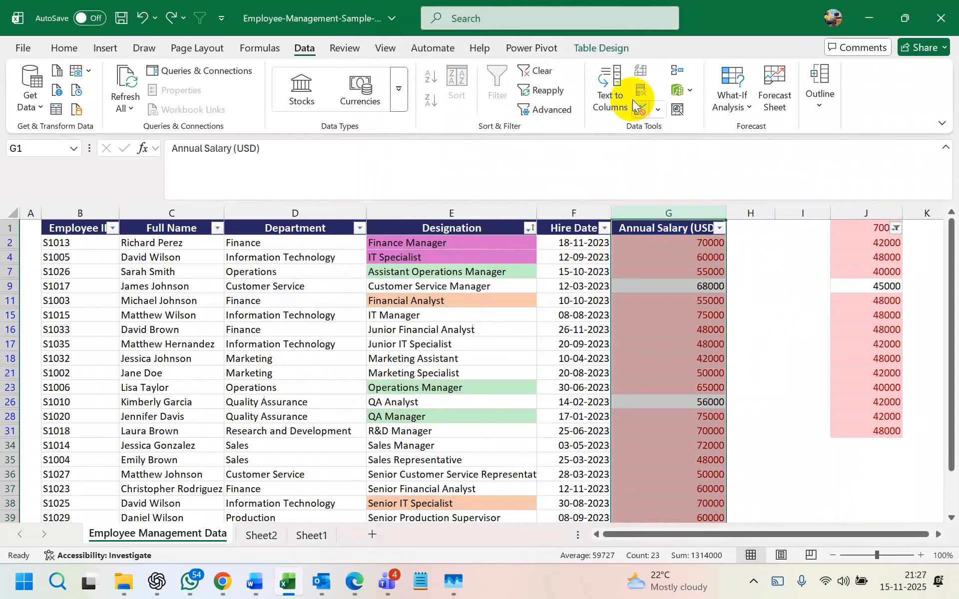
click(672, 242)
key(ctrl+shift+Down)
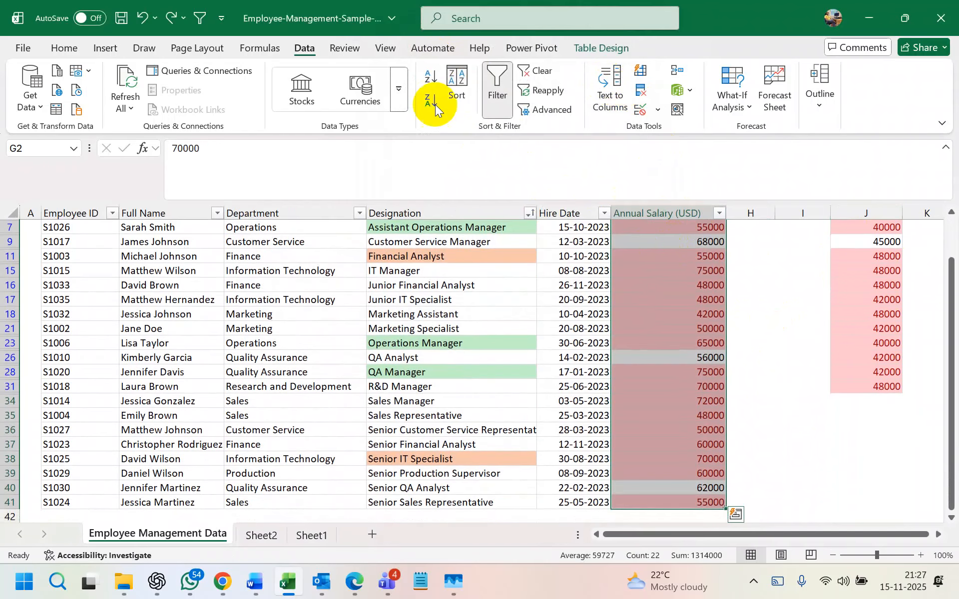
click(643, 92)
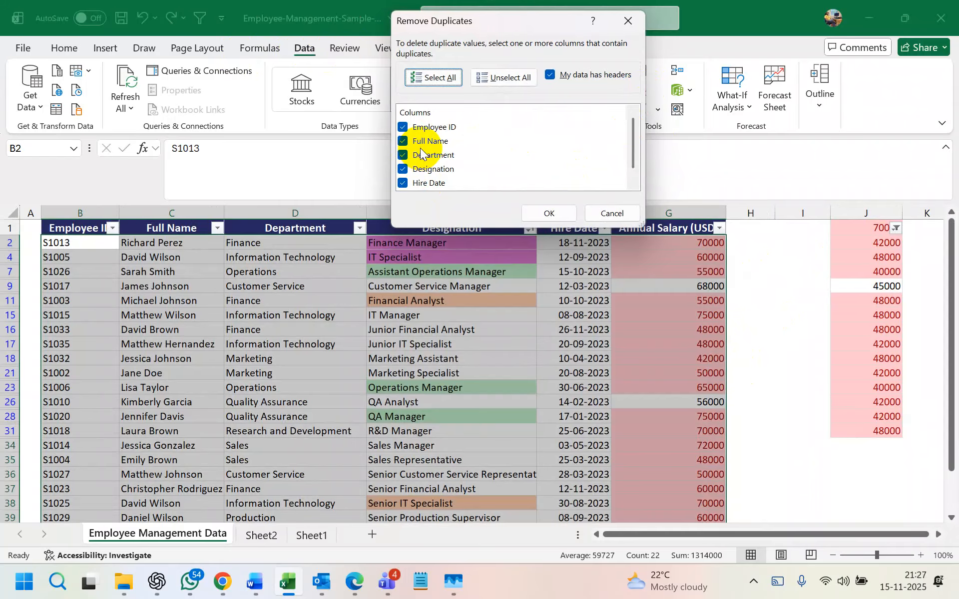
scroll(427, 142, down, 1)
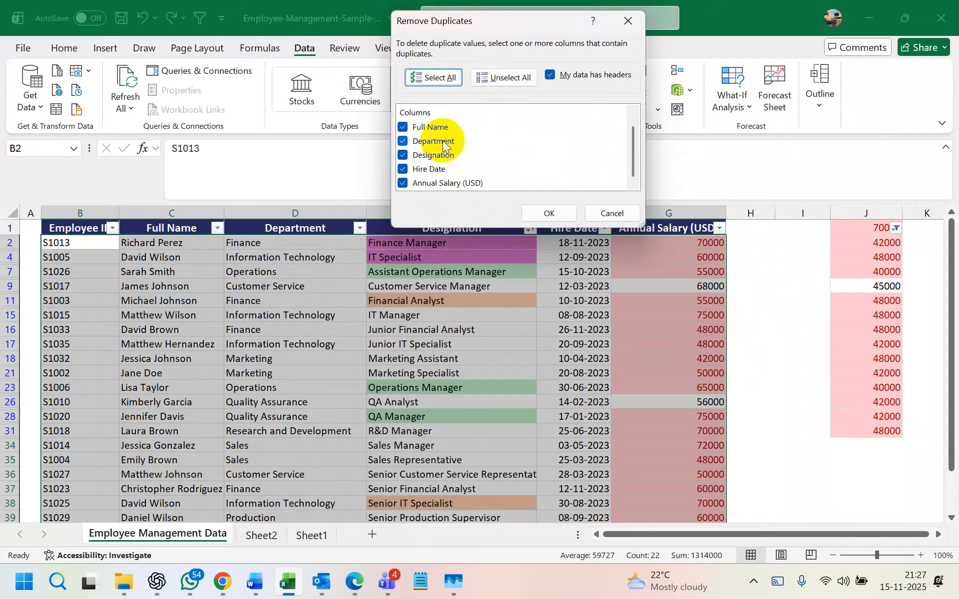
scroll(443, 145, up, 1)
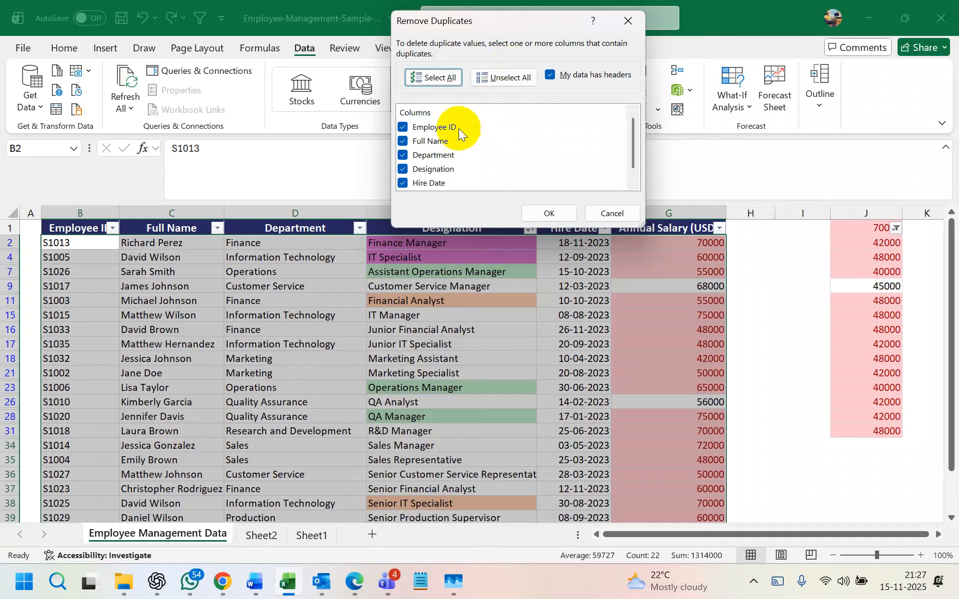
click(502, 75)
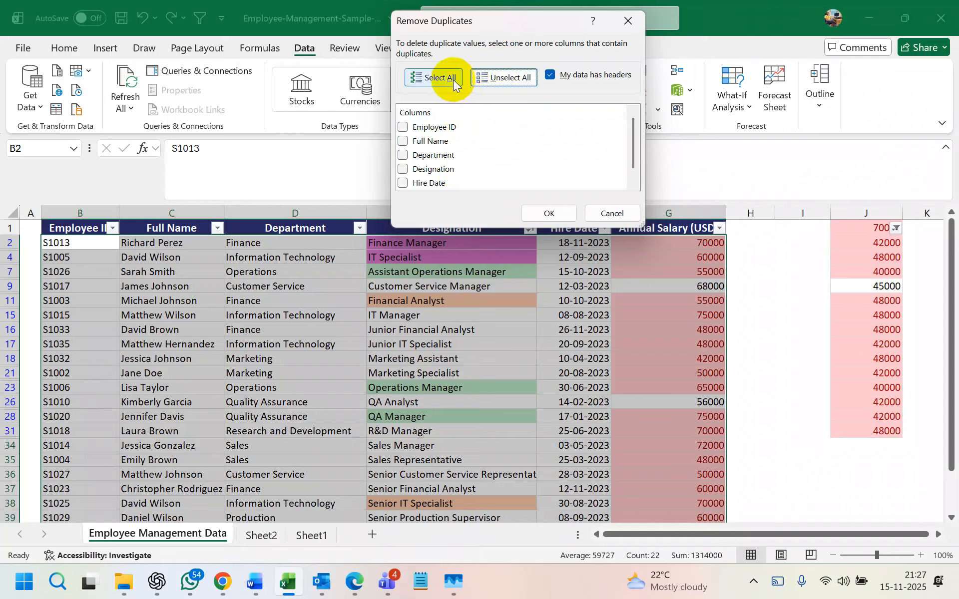
click(433, 77)
click(478, 80)
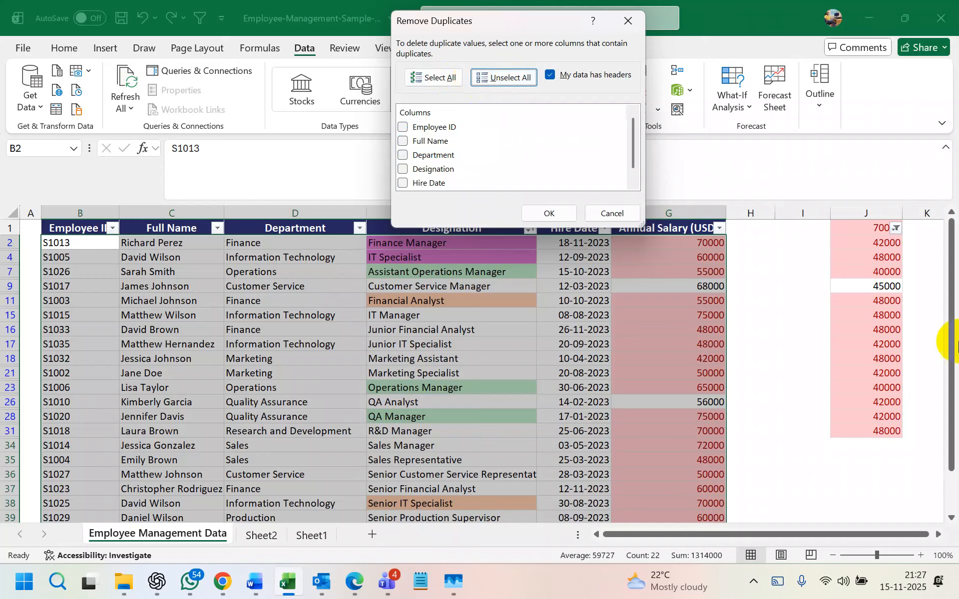
click(640, 23)
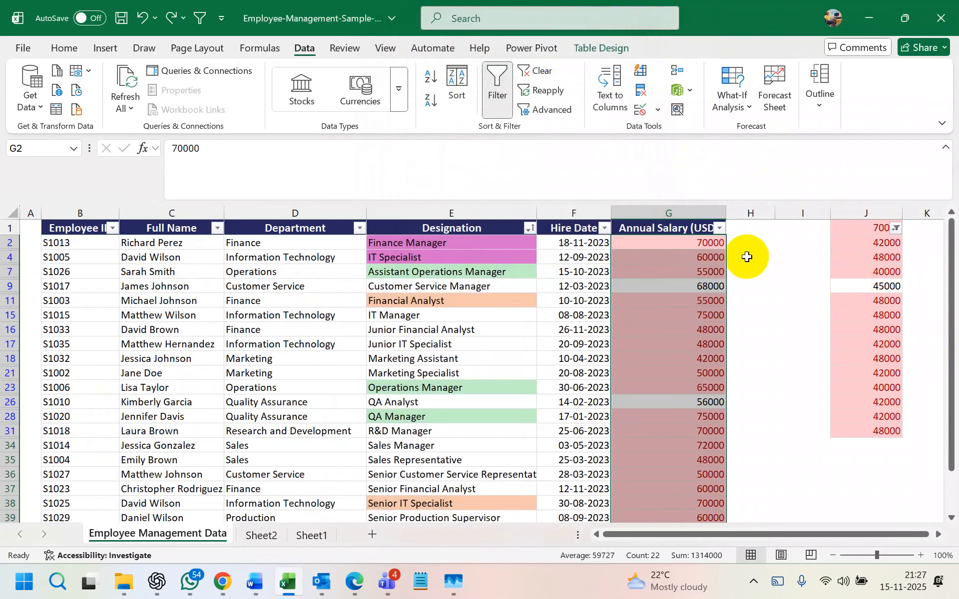
- Copy column J's values to K1, undo the paste and J's formatting, then rewiden J
scroll(753, 261, right, 3)
click(747, 270)
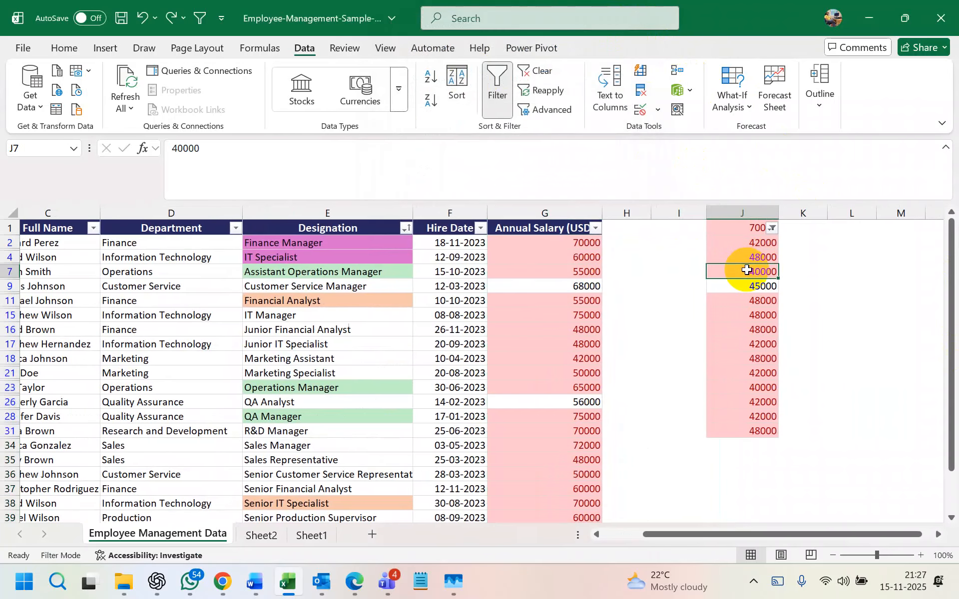
drag(739, 230, 757, 433)
key(ctrl+c)
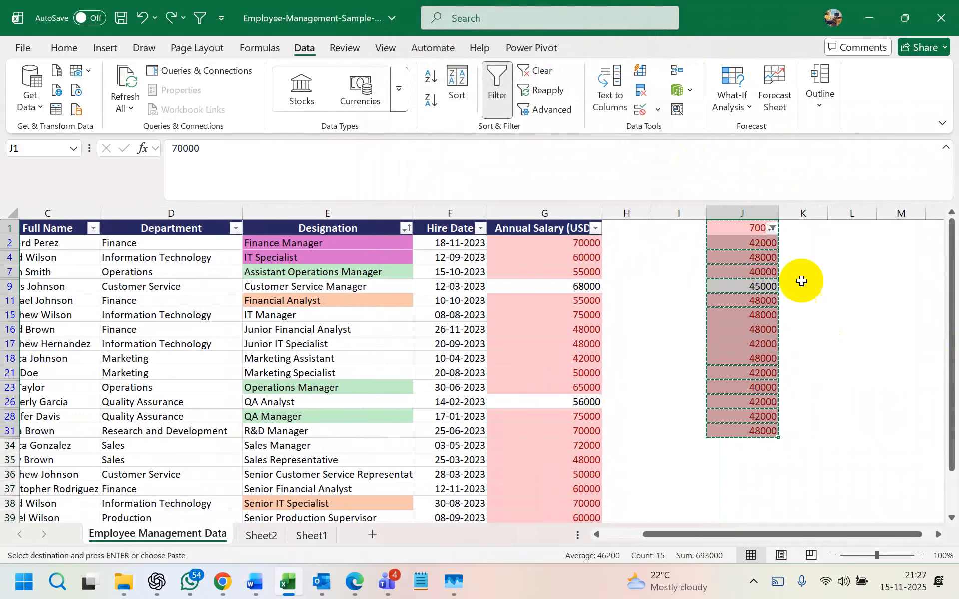
click(797, 225)
key(ctrl+v)
key(ctrl+z)
right_click(793, 226)
click(870, 274)
key(ctrl+z)
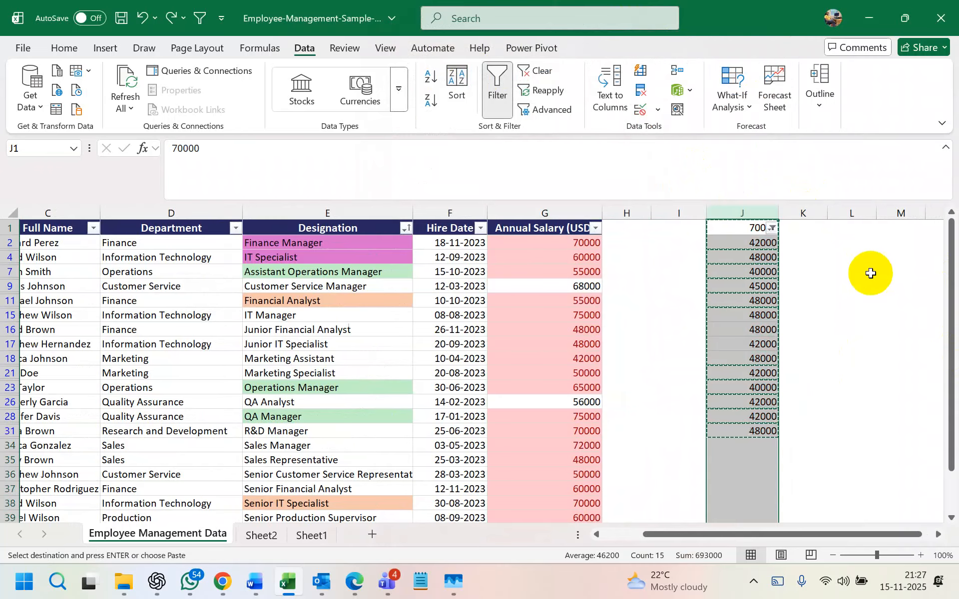
key(ctrl+z)
drag(756, 213, 783, 214)
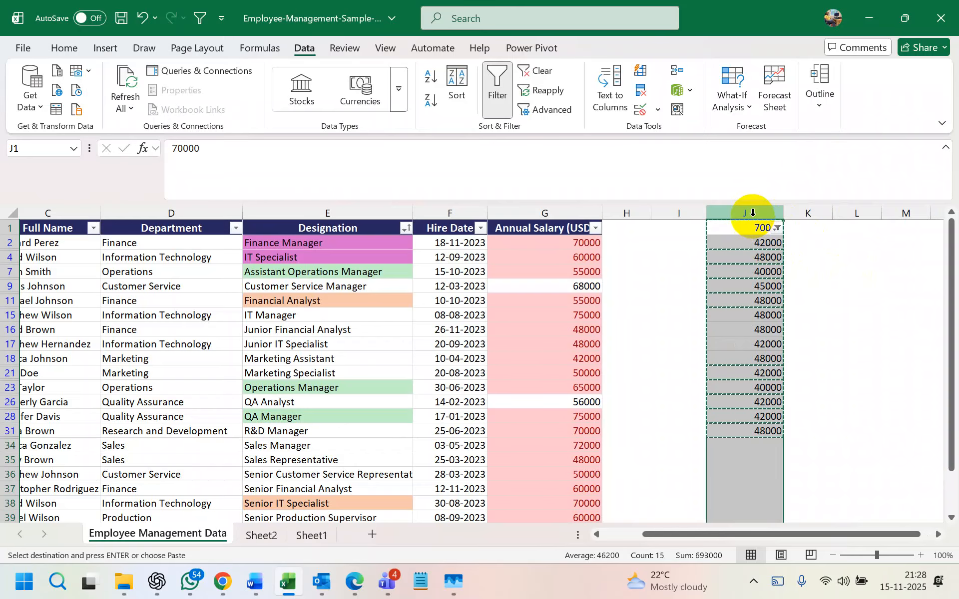
- Select the Annual Salary column and clear its conditional formatting rules
click(513, 276)
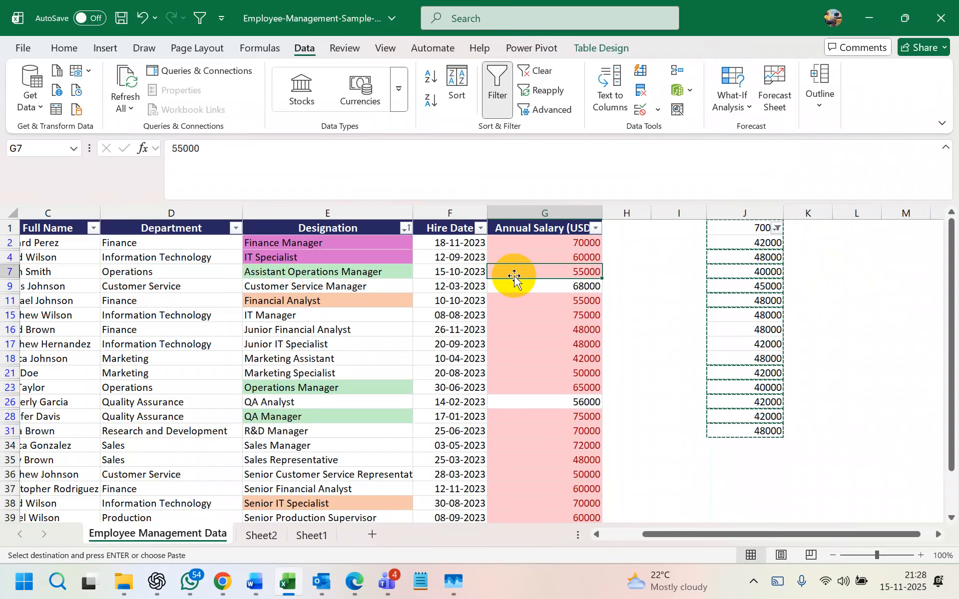
click(557, 210)
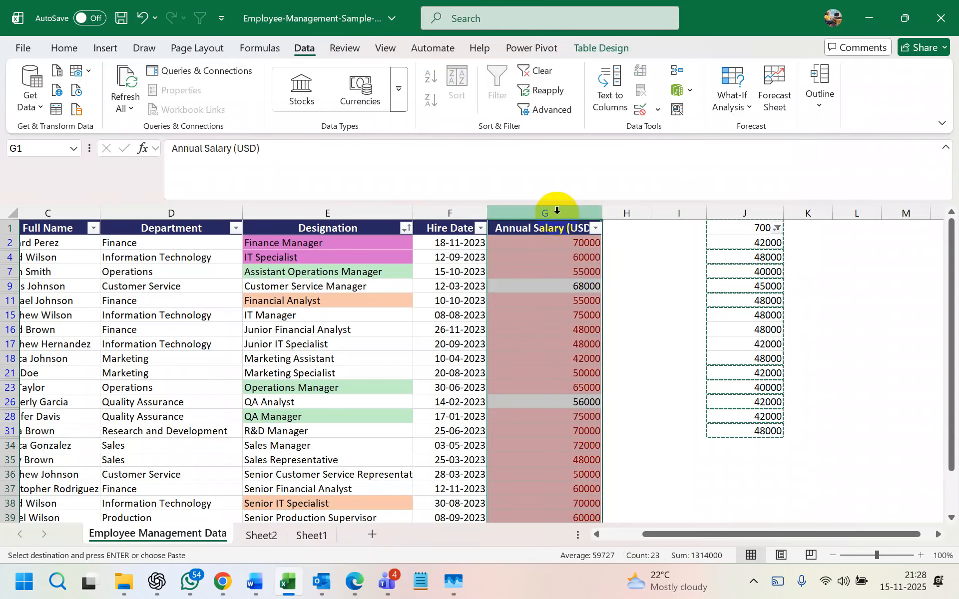
key(ctrl+z)
click(565, 210)
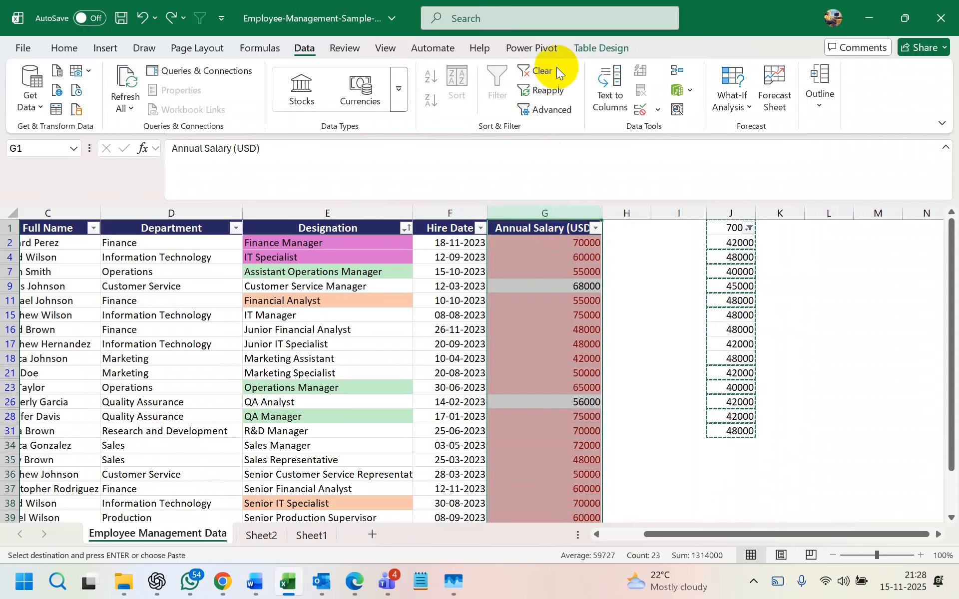
click(65, 48)
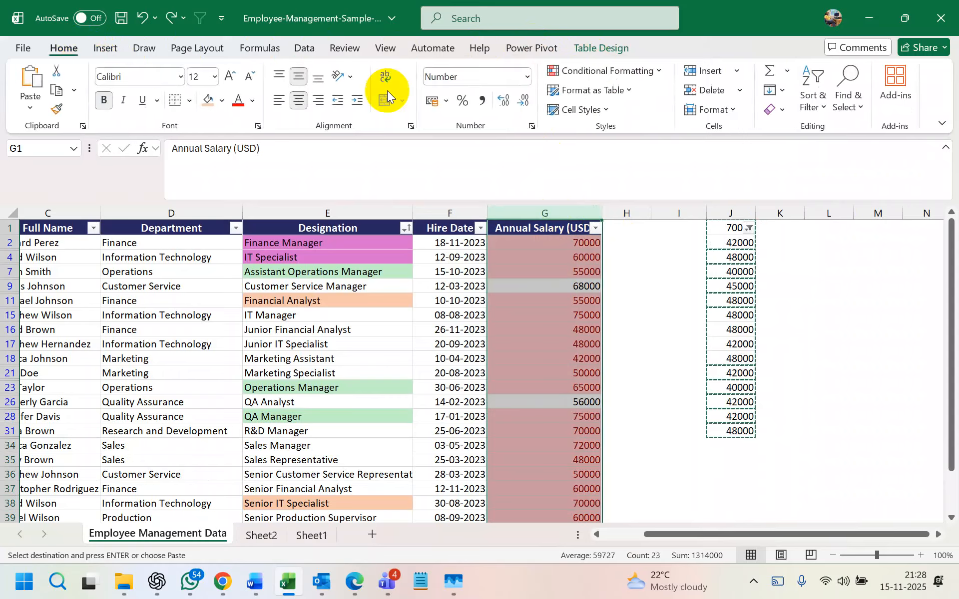
click(602, 70)
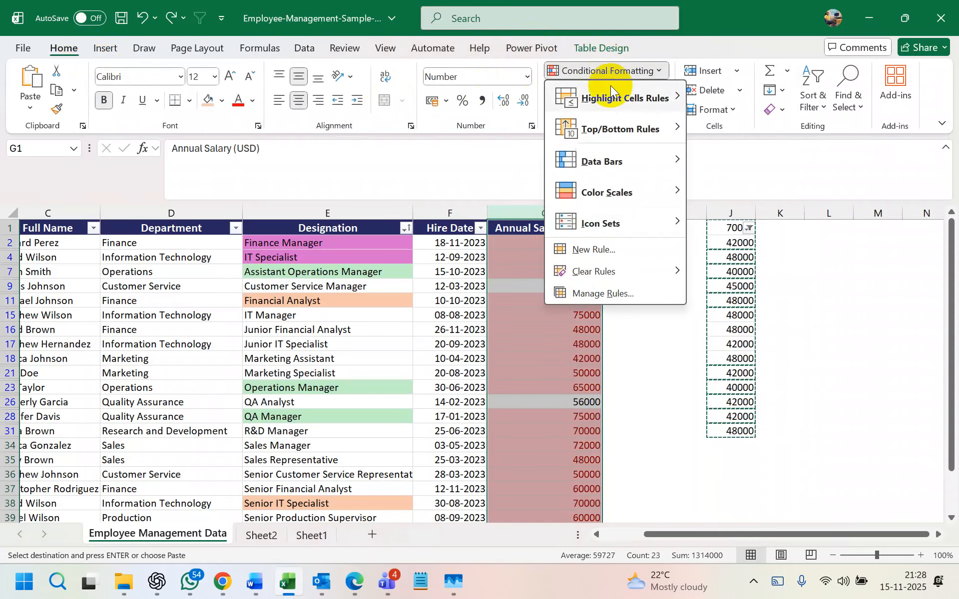
click(644, 74)
click(651, 73)
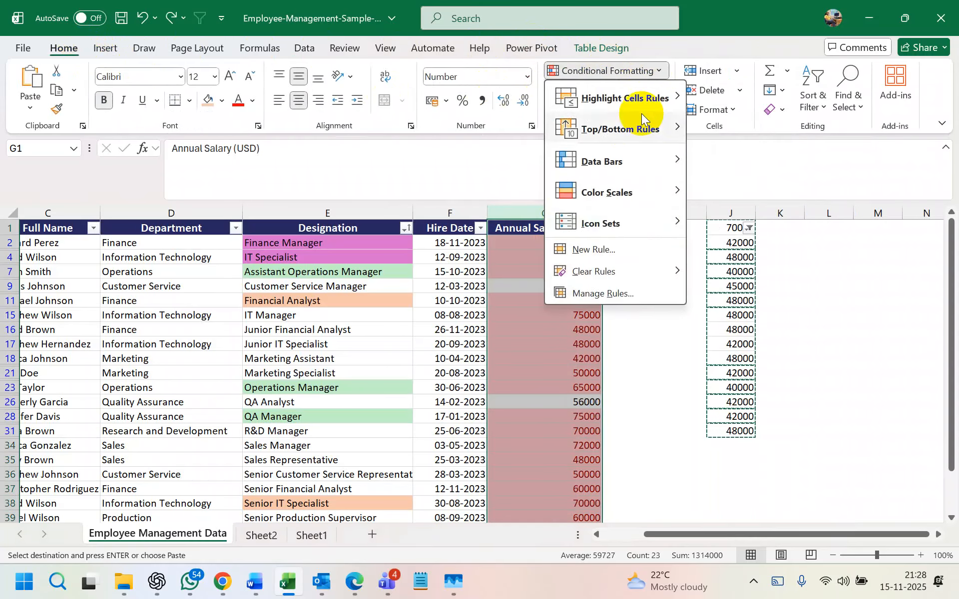
mouse_move(607, 274)
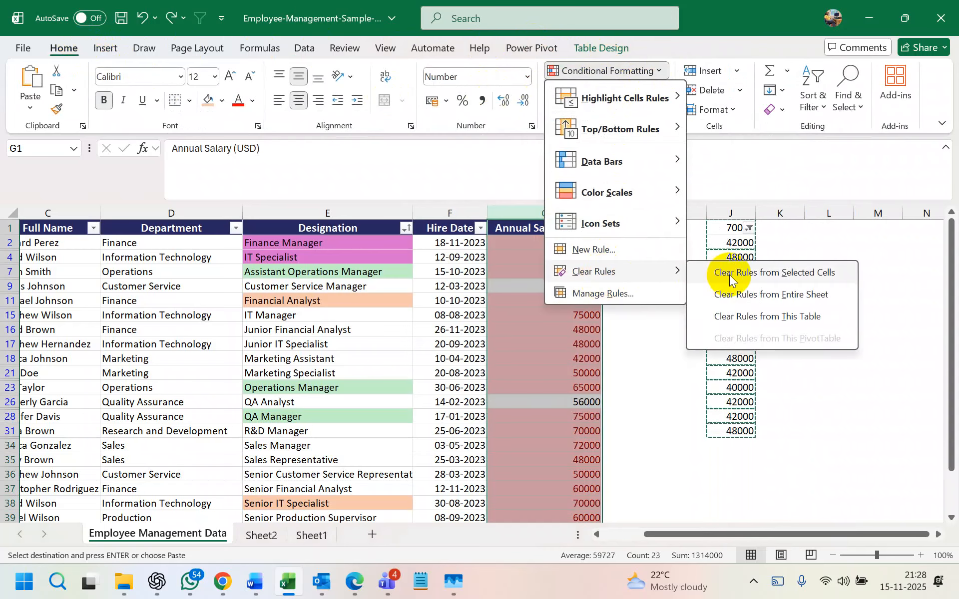
click(730, 274)
click(590, 373)
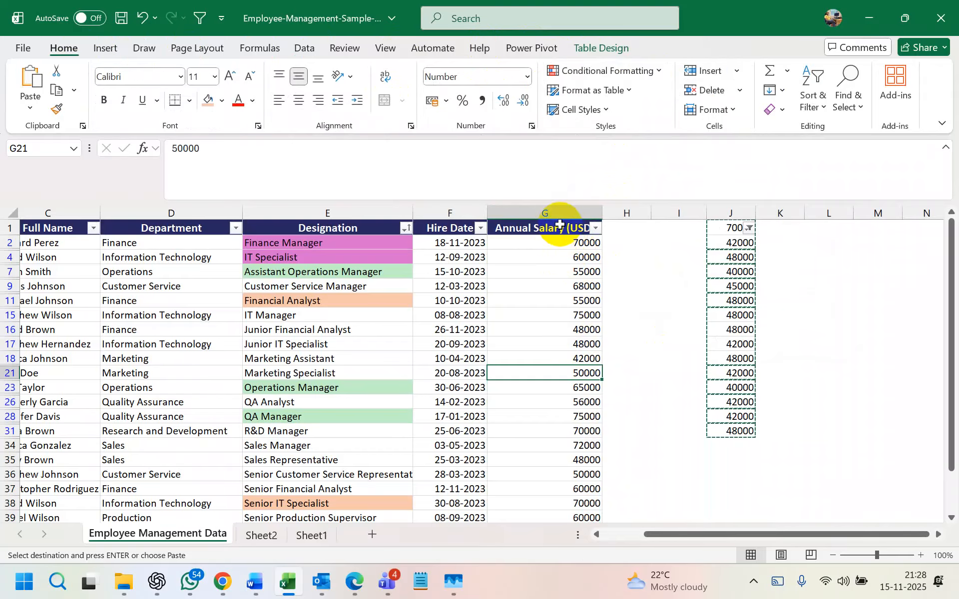
- Apply a light red Duplicate Values rule to the Annual Salary column
click(560, 213)
click(581, 70)
mouse_move(615, 98)
click(775, 284)
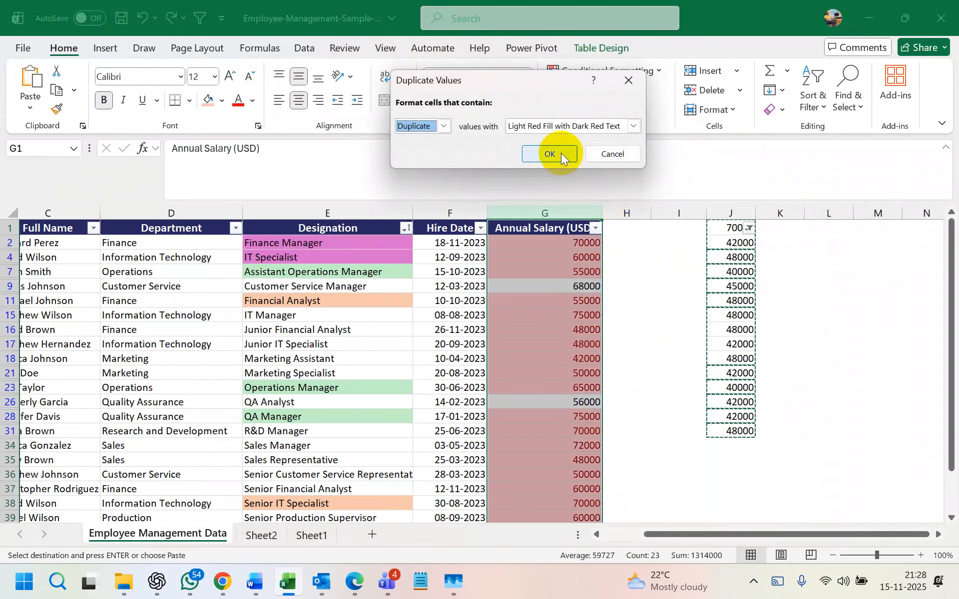
click(560, 153)
click(620, 299)
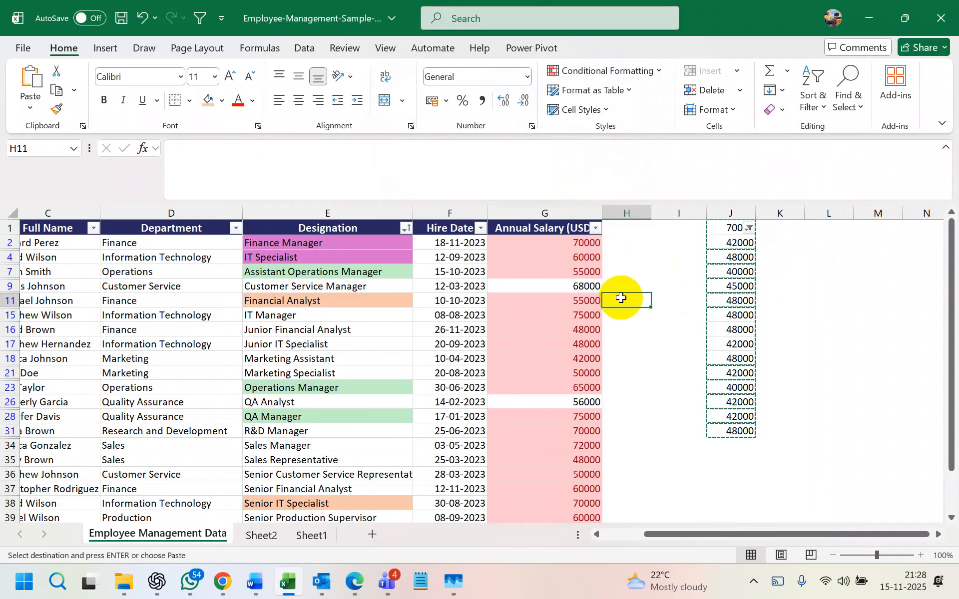
click(593, 230)
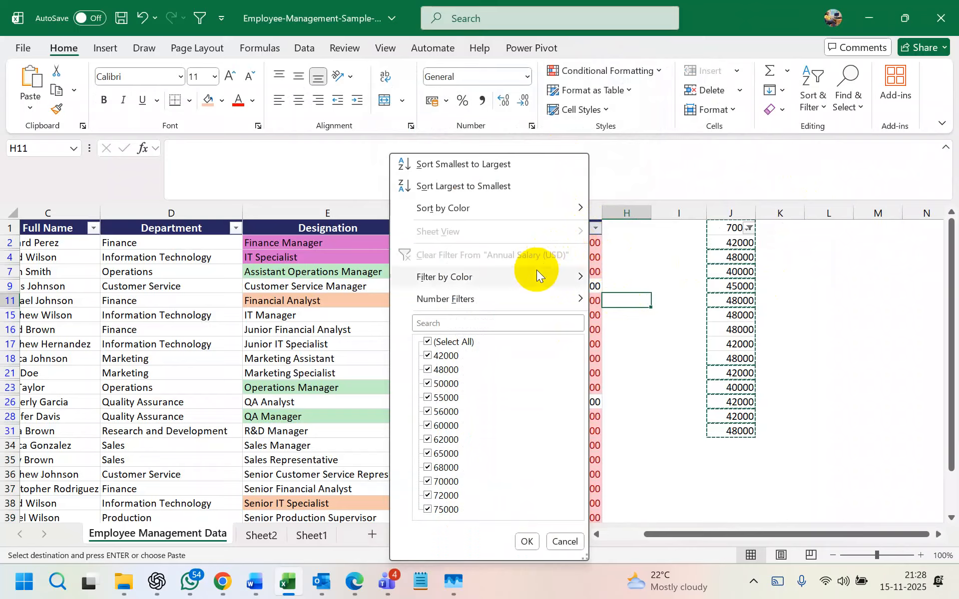
- Filter Annual Salary to pink-filled rows, inspect the salaries, then undo the colour filter
mouse_move(537, 275)
click(619, 296)
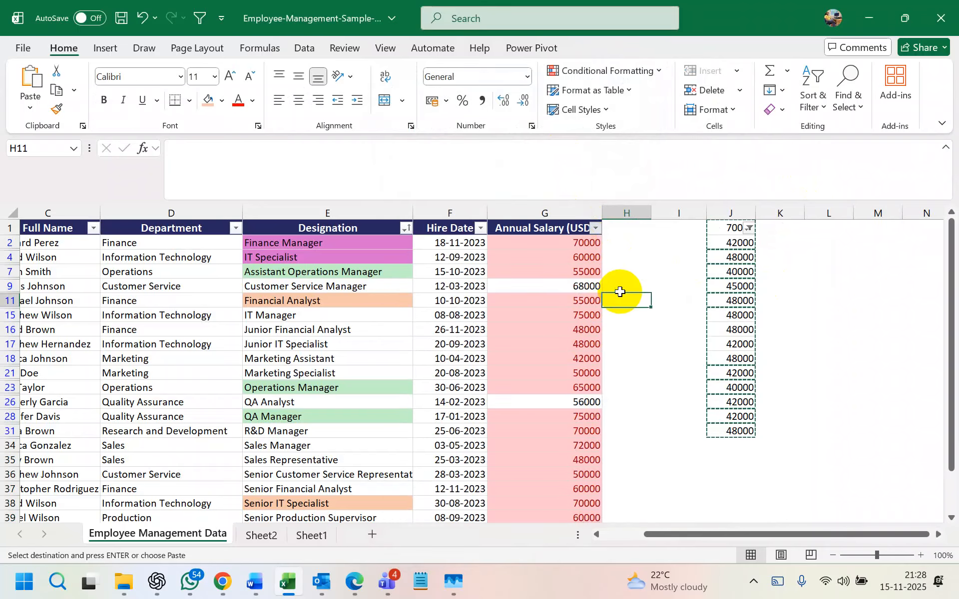
scroll(558, 317, down, 5)
scroll(558, 317, up, 5)
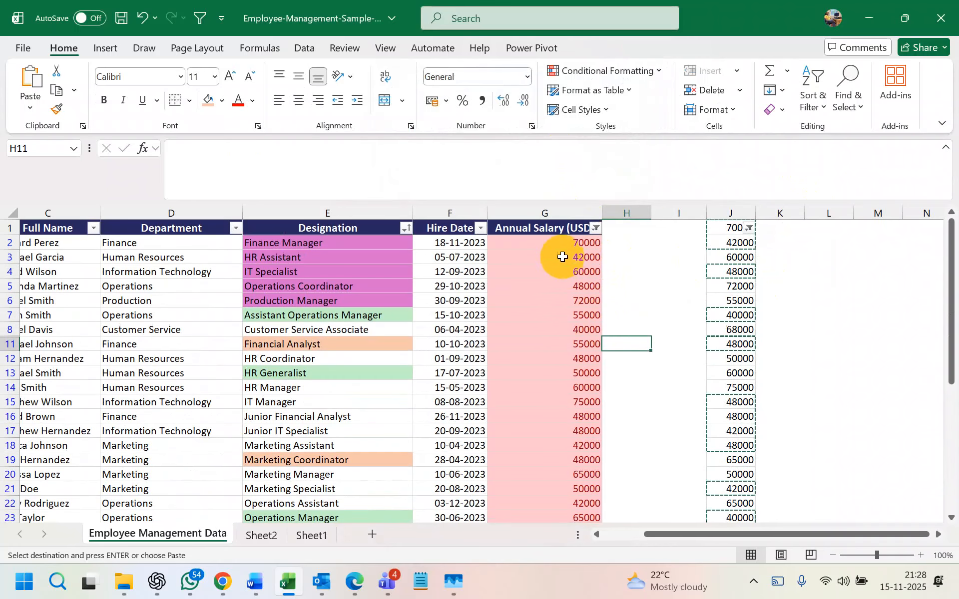
click(563, 242)
drag(563, 242, 578, 475)
scroll(579, 474, up, 7)
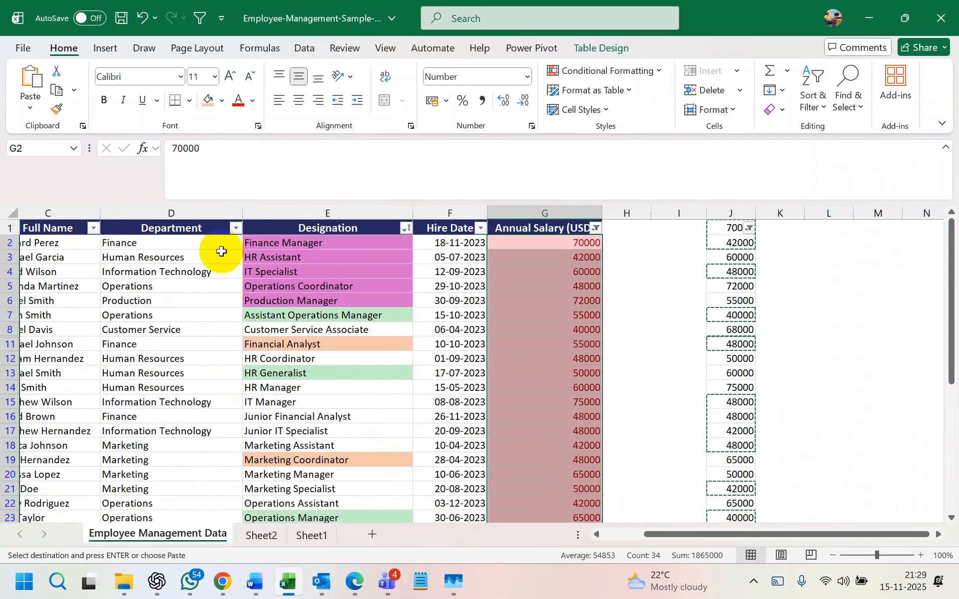
click(542, 330)
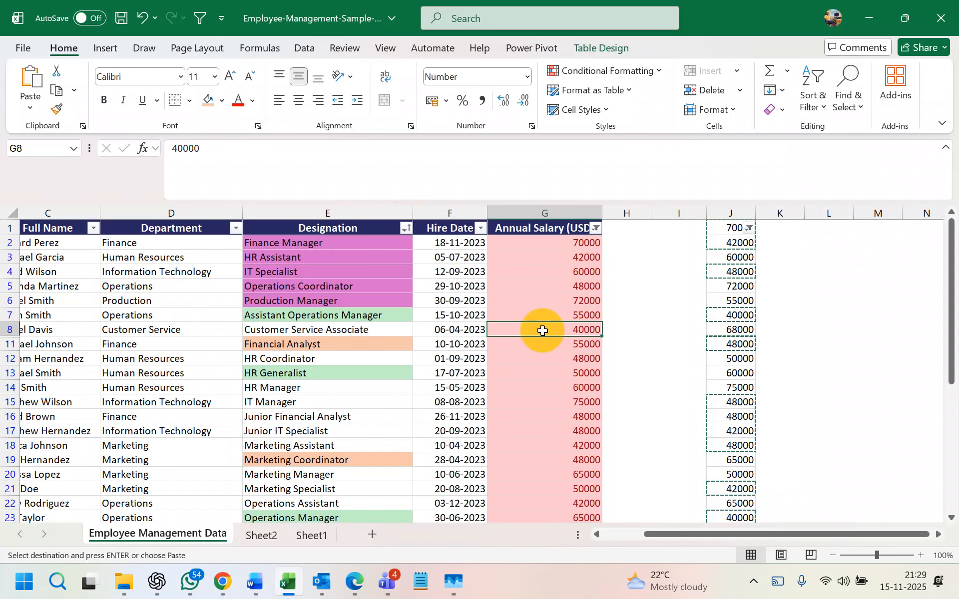
click(544, 213)
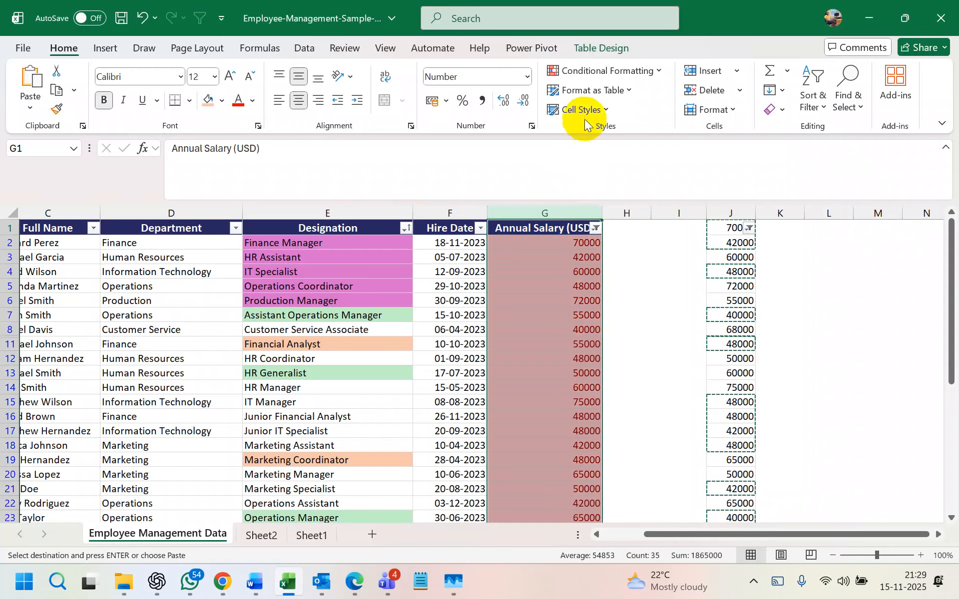
scroll(561, 288, down, 3)
scroll(574, 310, up, 3)
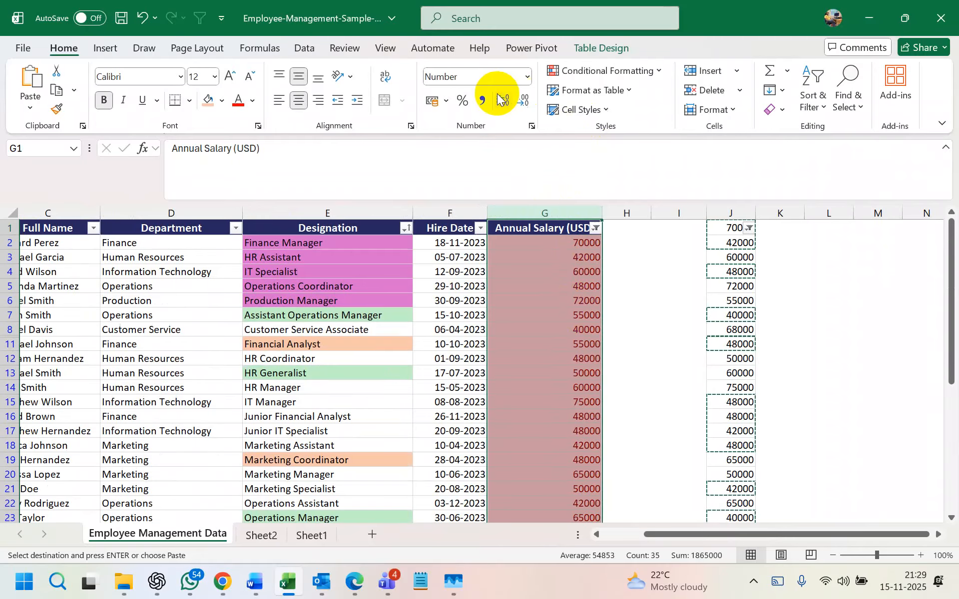
click(549, 244)
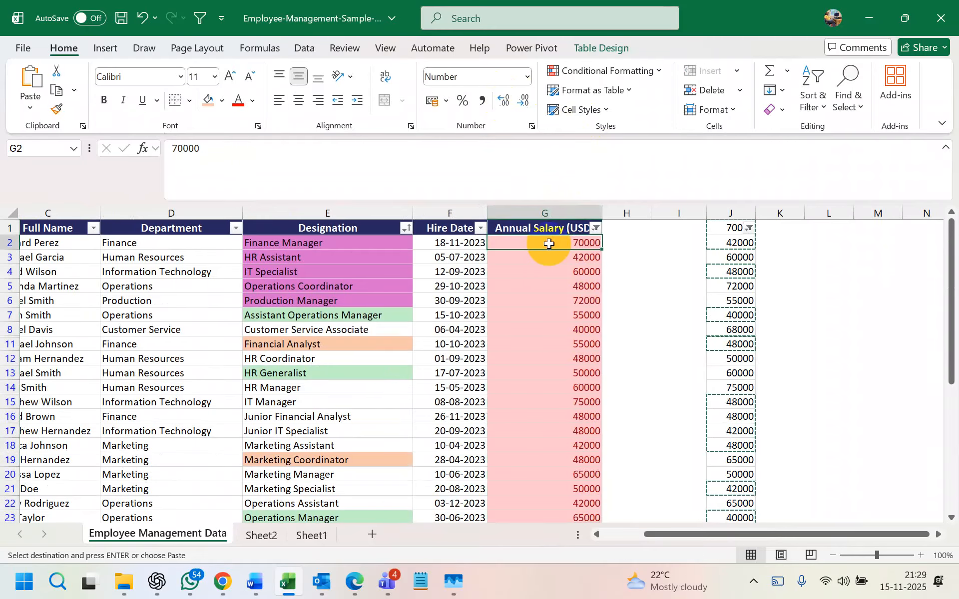
key(ctrl+z)
- Select salaries G2:G41, redo the earlier filter change, and select column G
click(633, 305)
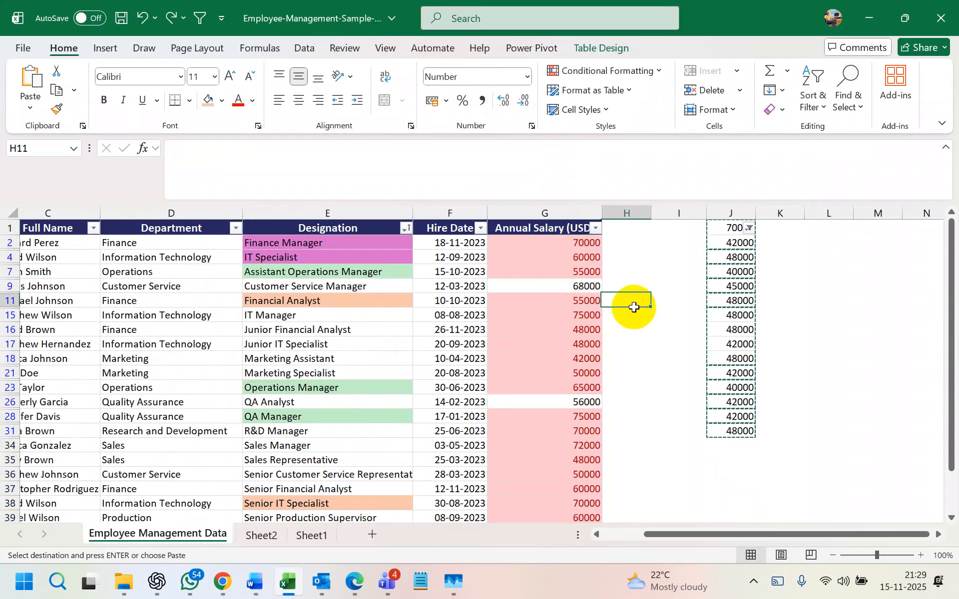
click(581, 244)
key(ctrl+shift+Down)
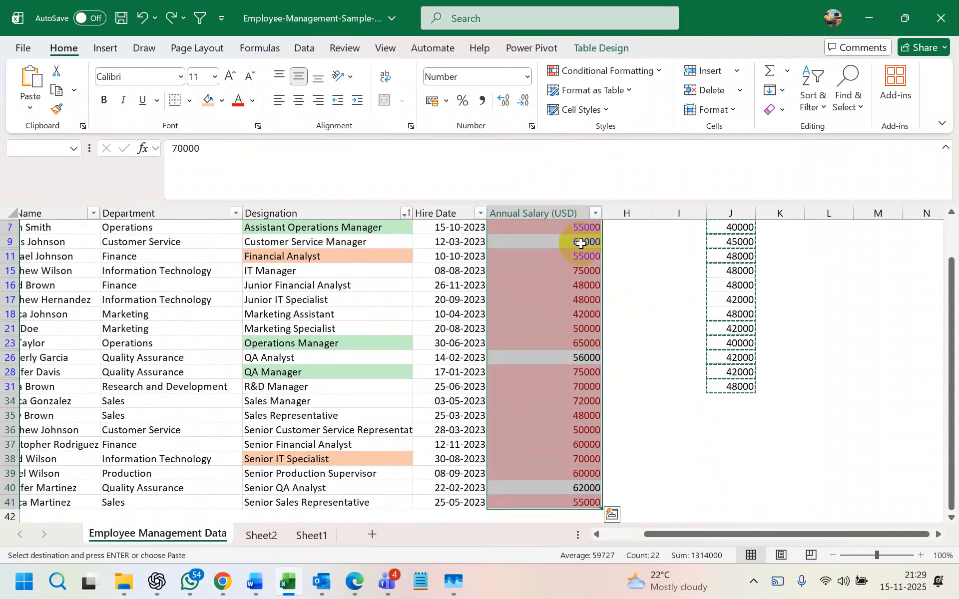
scroll(578, 242, up, 1)
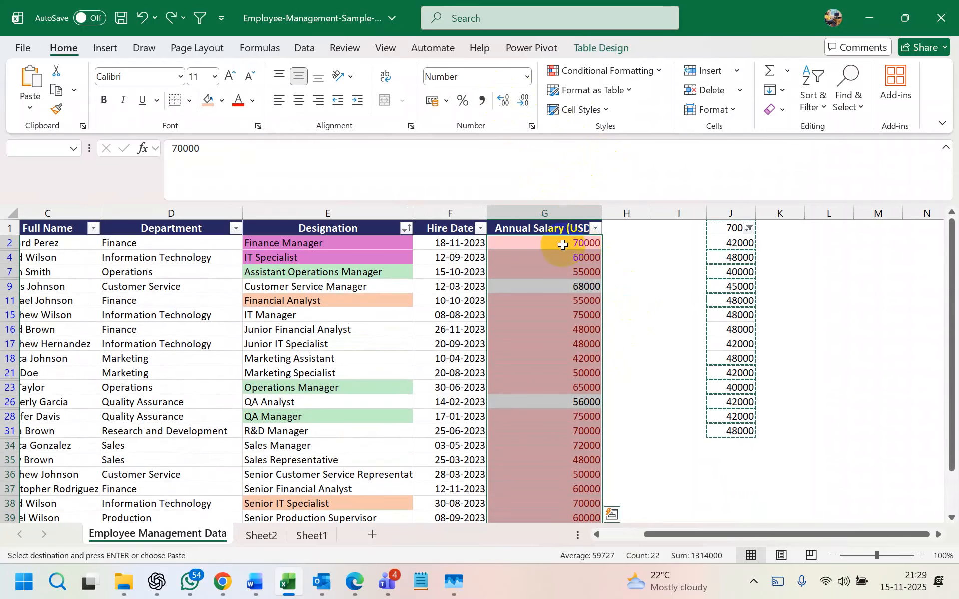
key(ctrl+y)
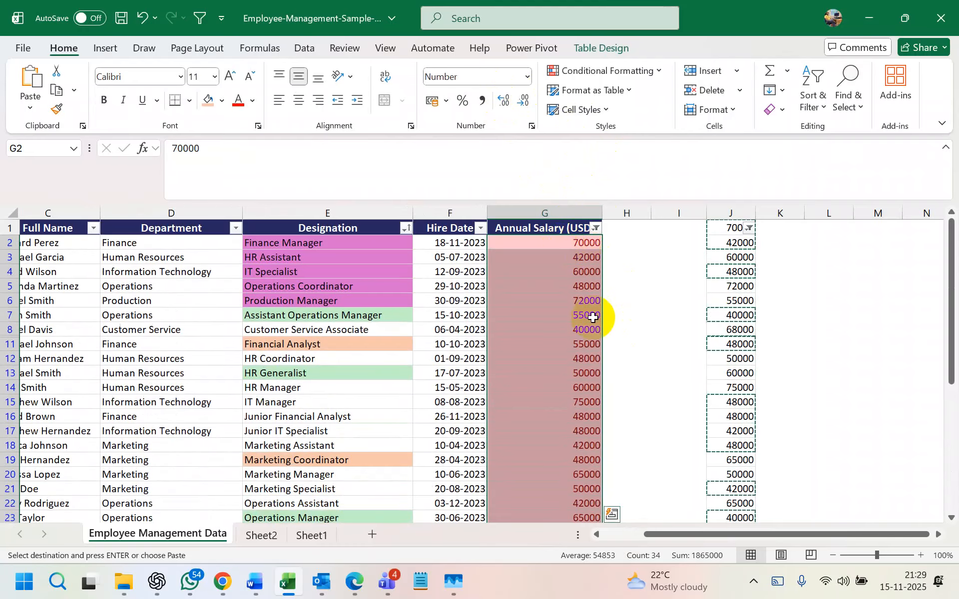
click(562, 216)
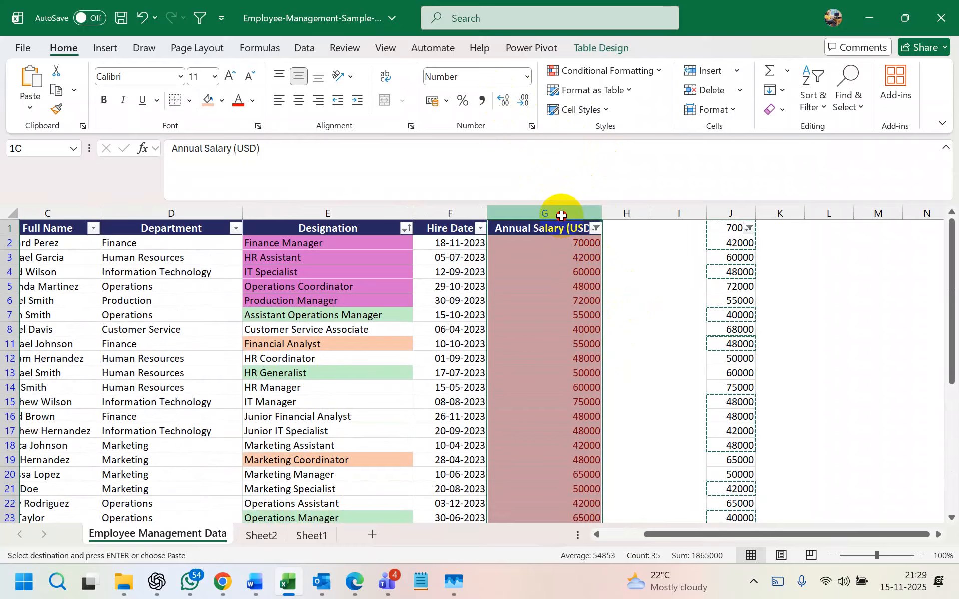
- Select G2:G41 and remove duplicates matching only on Annual Salary (USD)
click(303, 47)
click(571, 253)
click(565, 244)
key(ctrl+shift+Down)
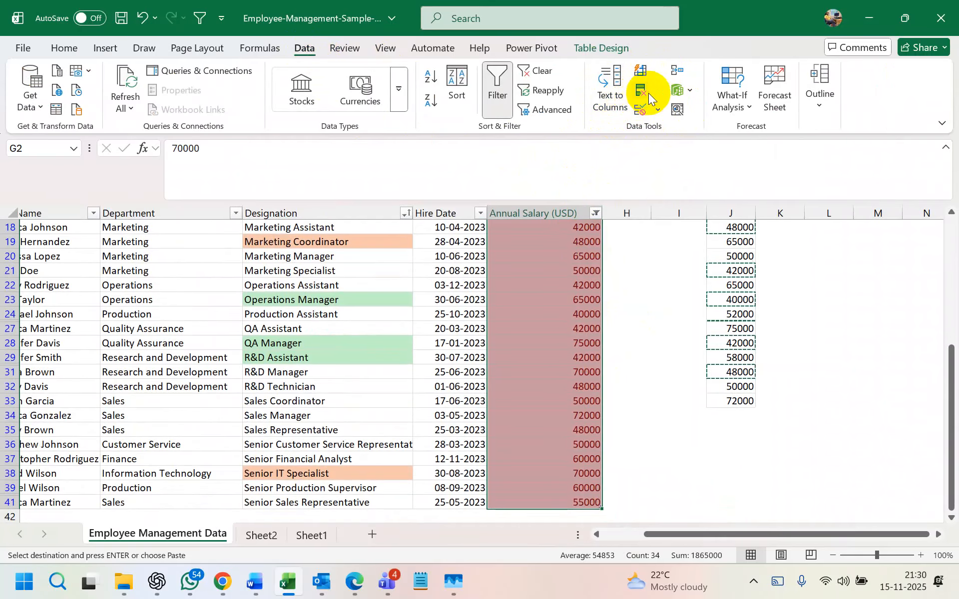
click(641, 92)
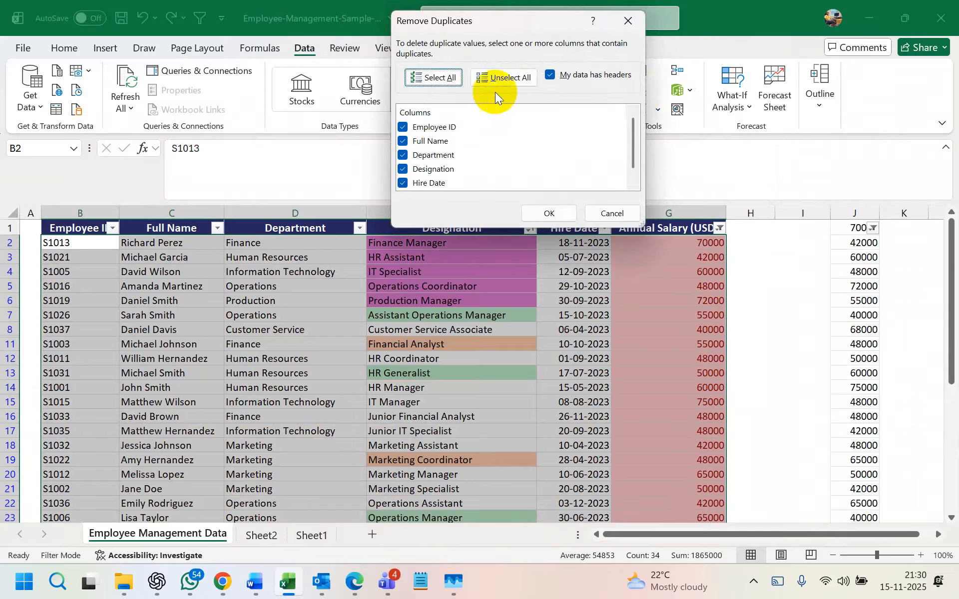
click(508, 79)
scroll(417, 143, down, 1)
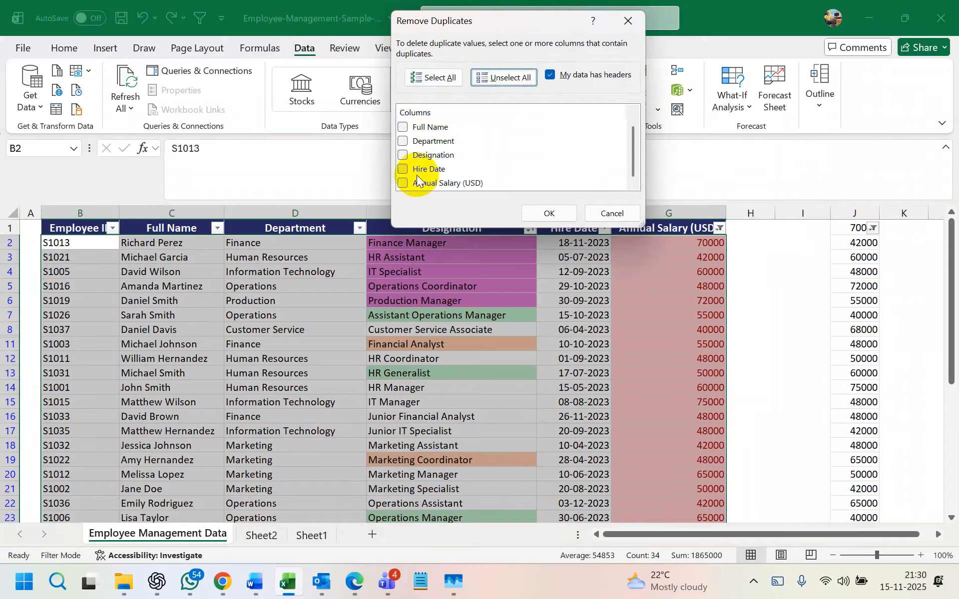
click(403, 182)
click(537, 214)
click(502, 331)
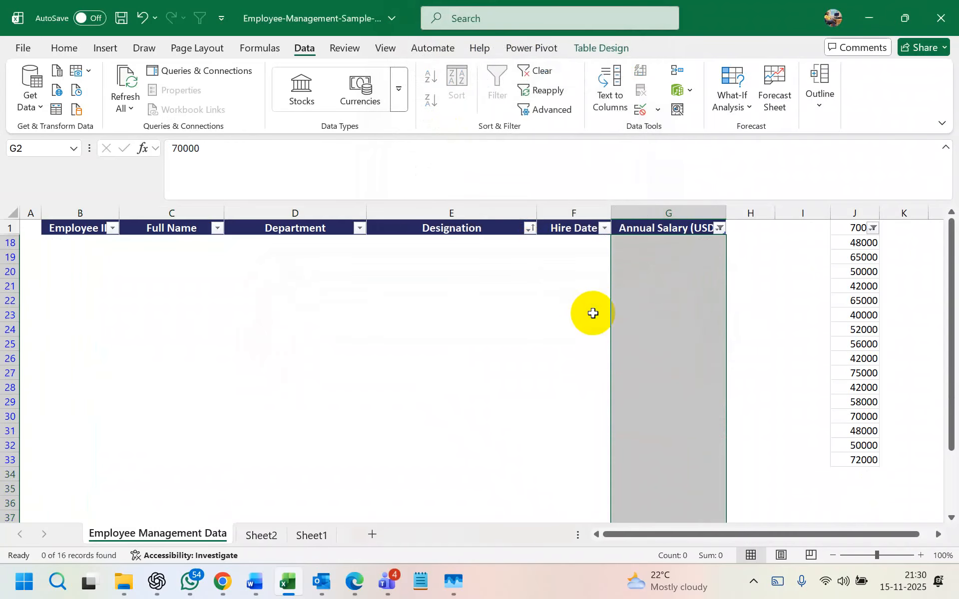
- Undo and redo to the filtered view, then rerun Remove Duplicates on Annual Salary only
key(ctrl+z)
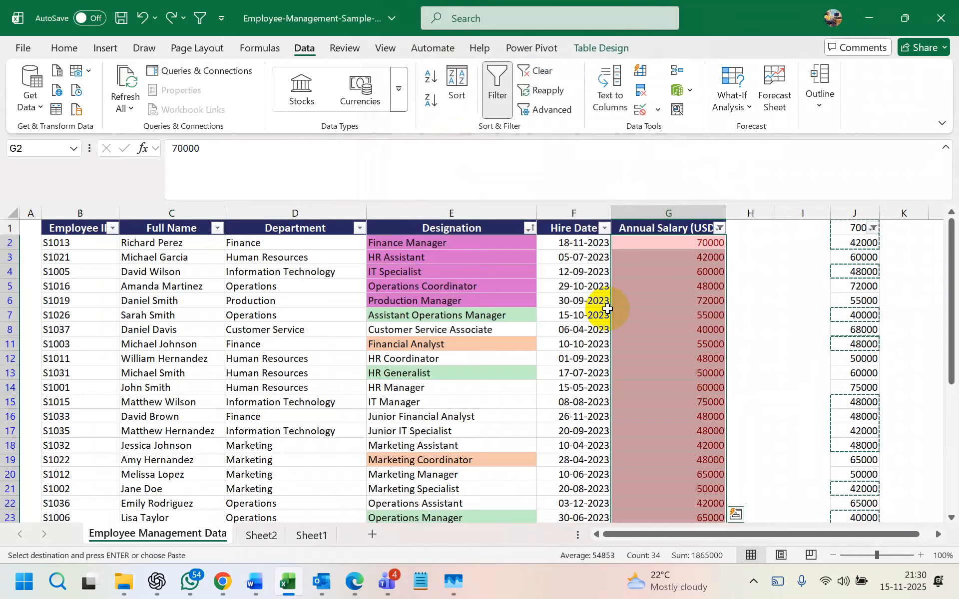
click(749, 284)
key(ctrl+y)
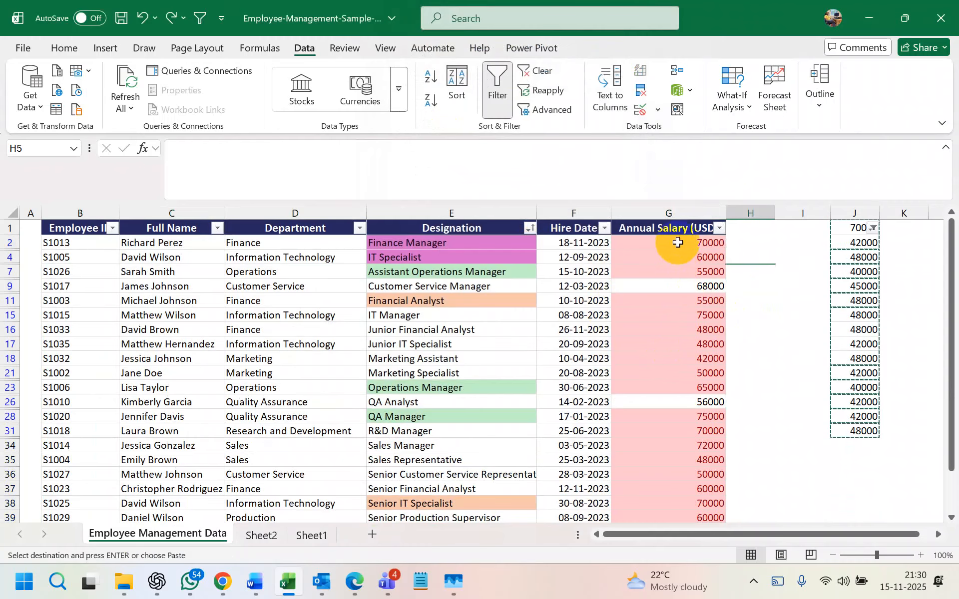
click(676, 241)
key(ctrl+shift+Down)
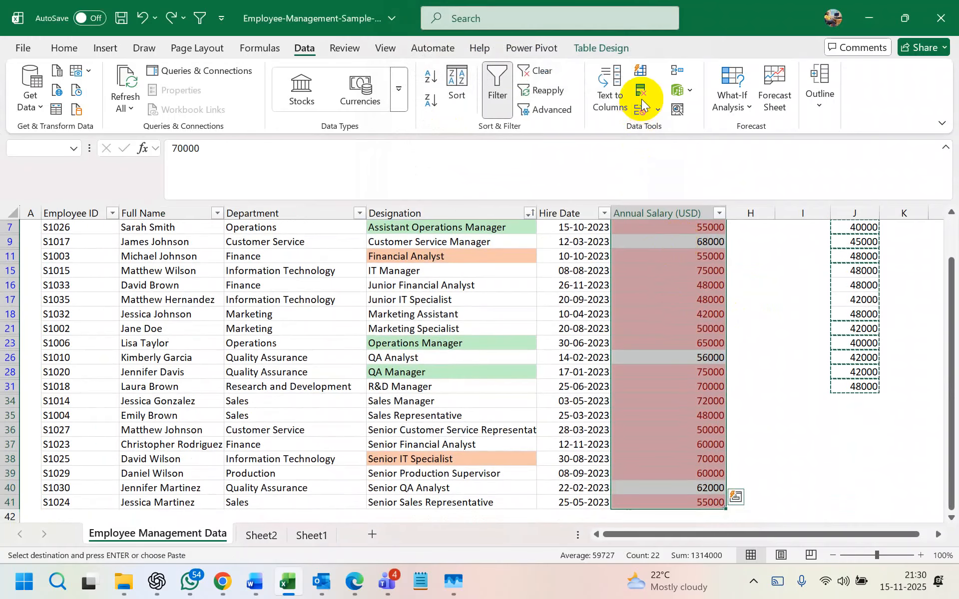
click(641, 98)
click(503, 77)
scroll(419, 171, down, 1)
click(403, 183)
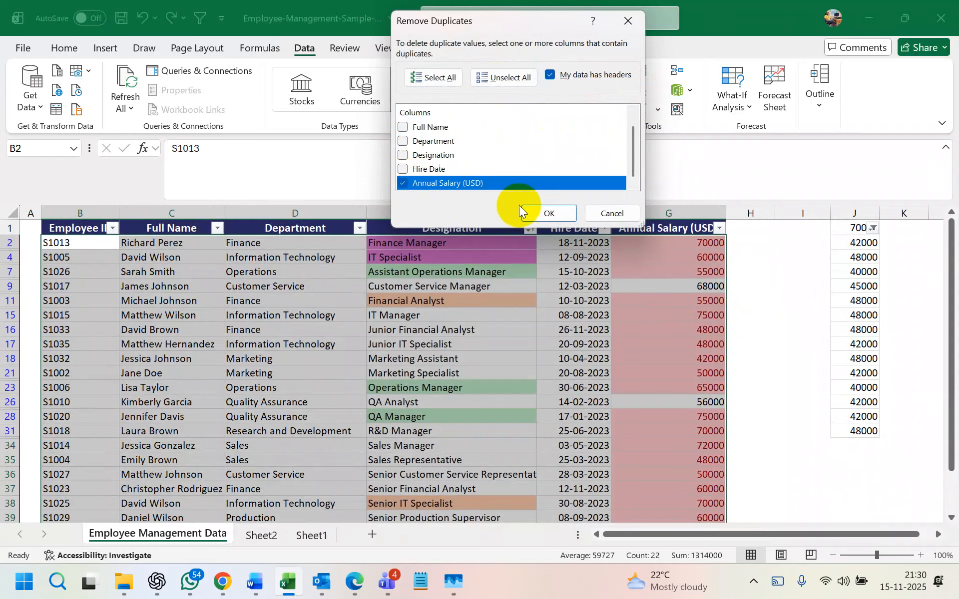
click(550, 214)
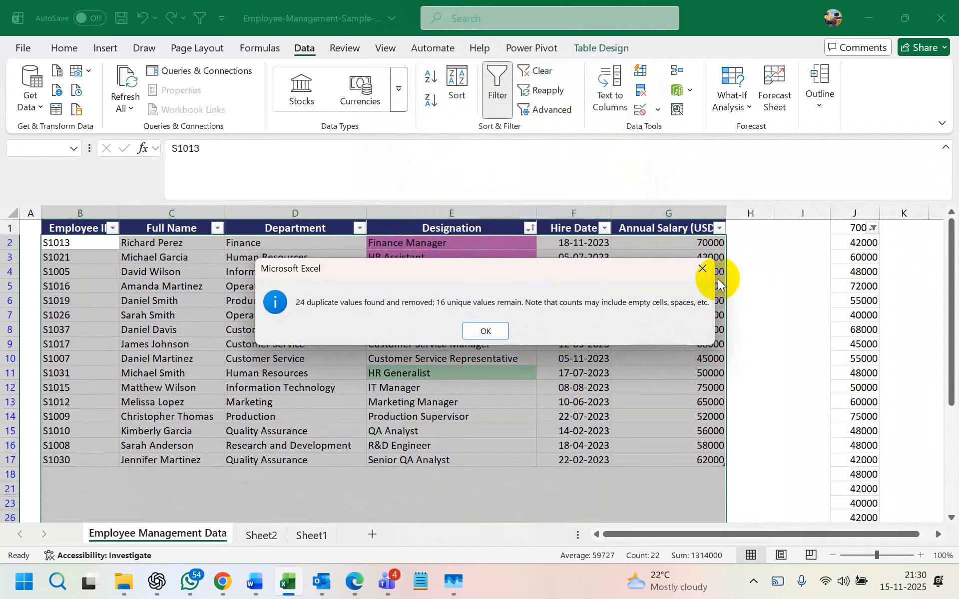
click(709, 270)
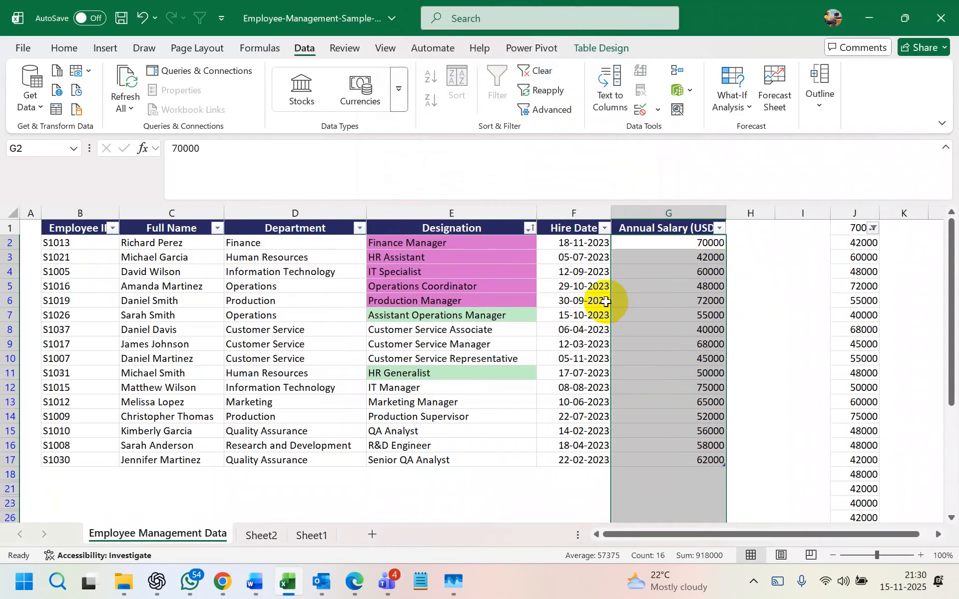
- Undo the removal and reopen Remove Duplicates, toggling the column checkboxes
key(ctrl+z)
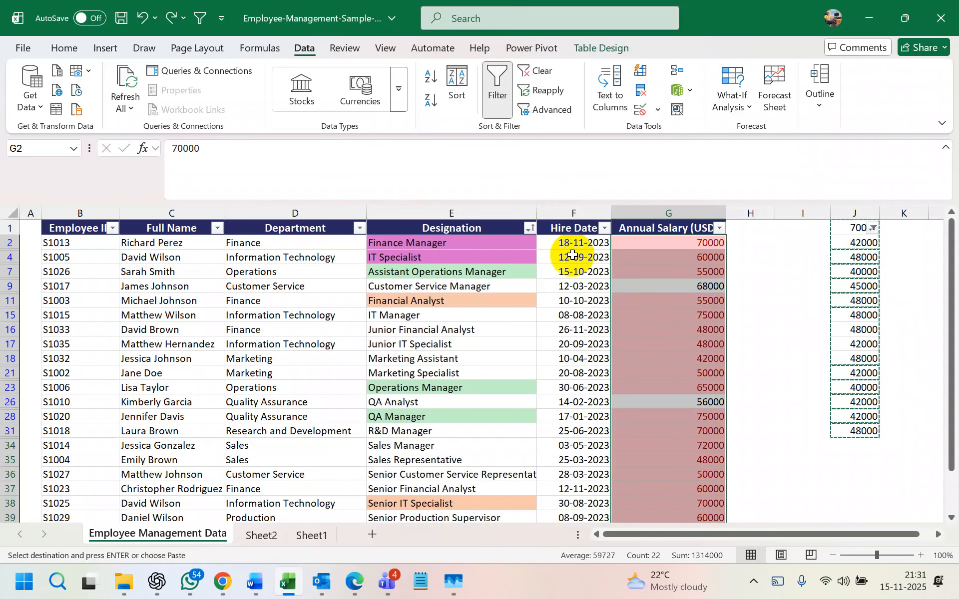
click(640, 89)
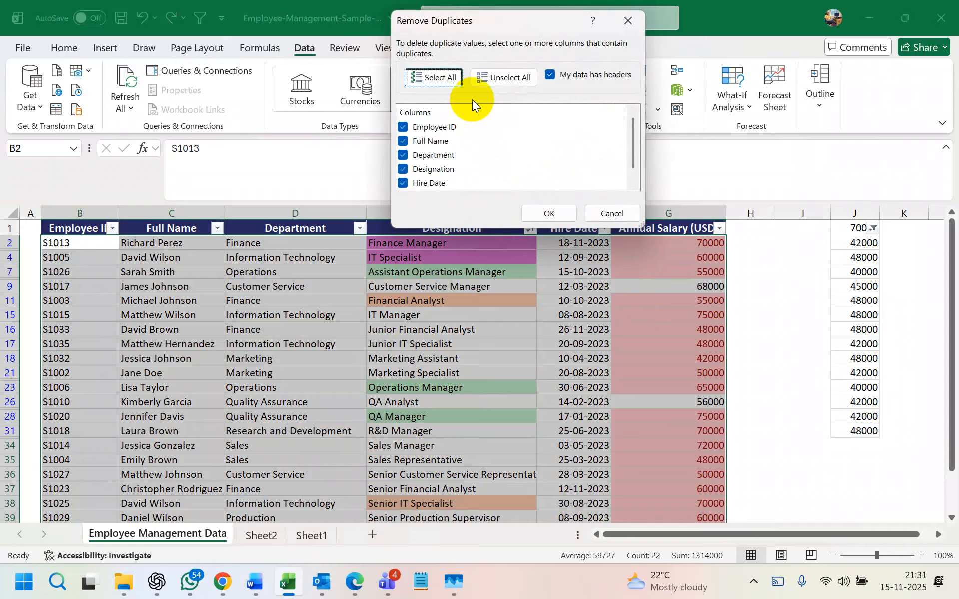
click(497, 80)
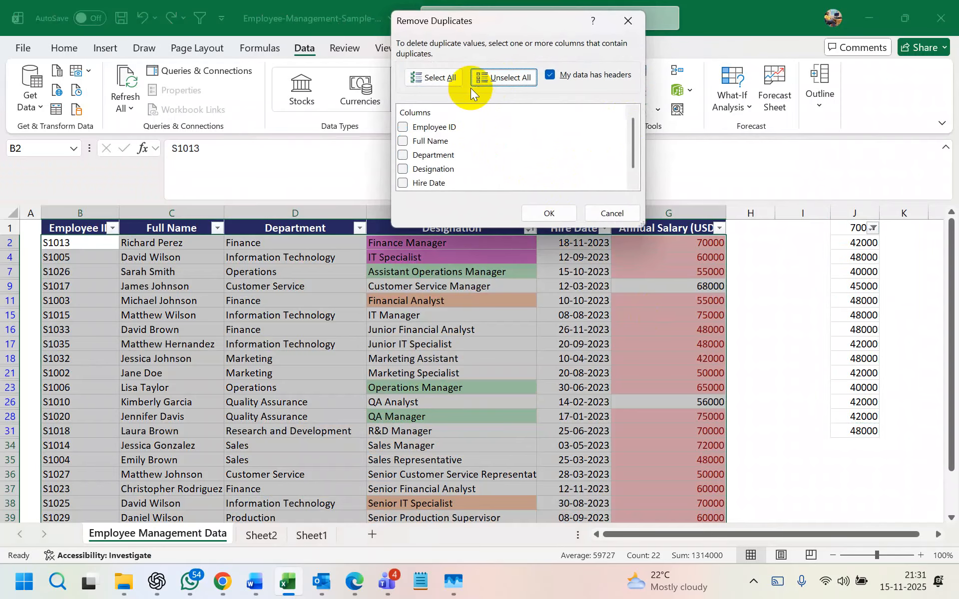
click(423, 77)
click(407, 128)
click(406, 140)
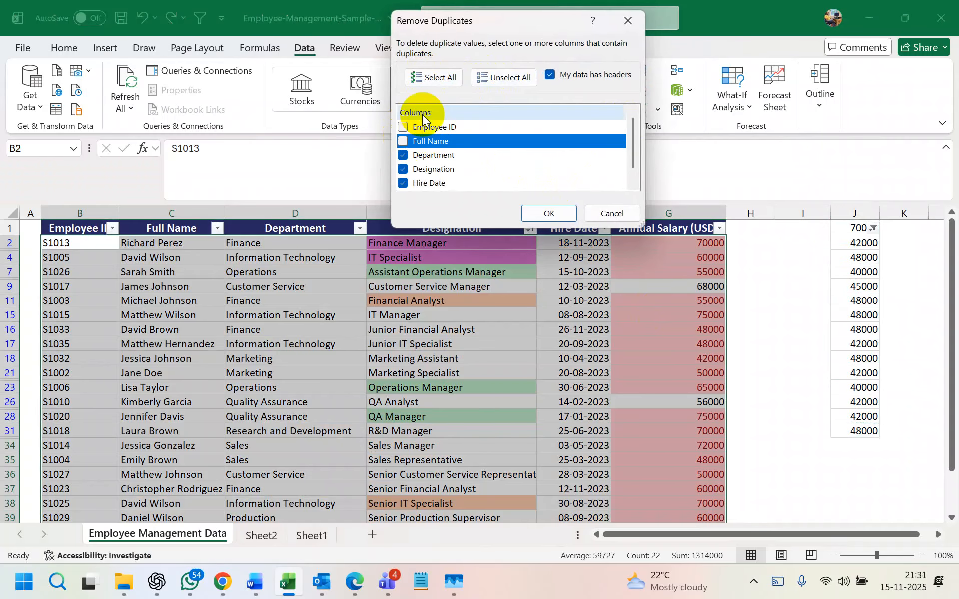
- Remove duplicates on Annual Salary (USD) alone, then undo it and select column G
click(492, 75)
scroll(490, 145, down, 1)
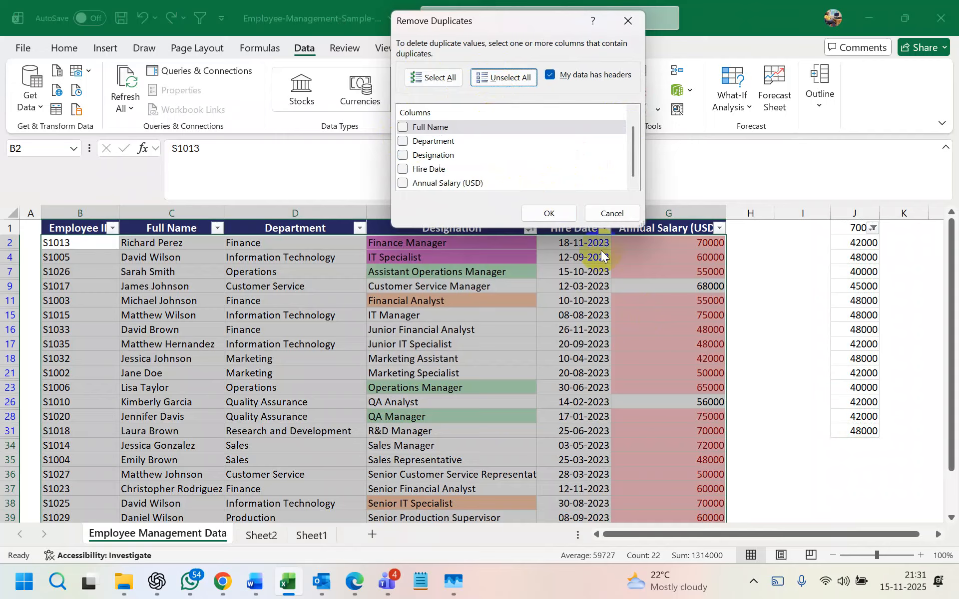
drag(564, 21, 433, 111)
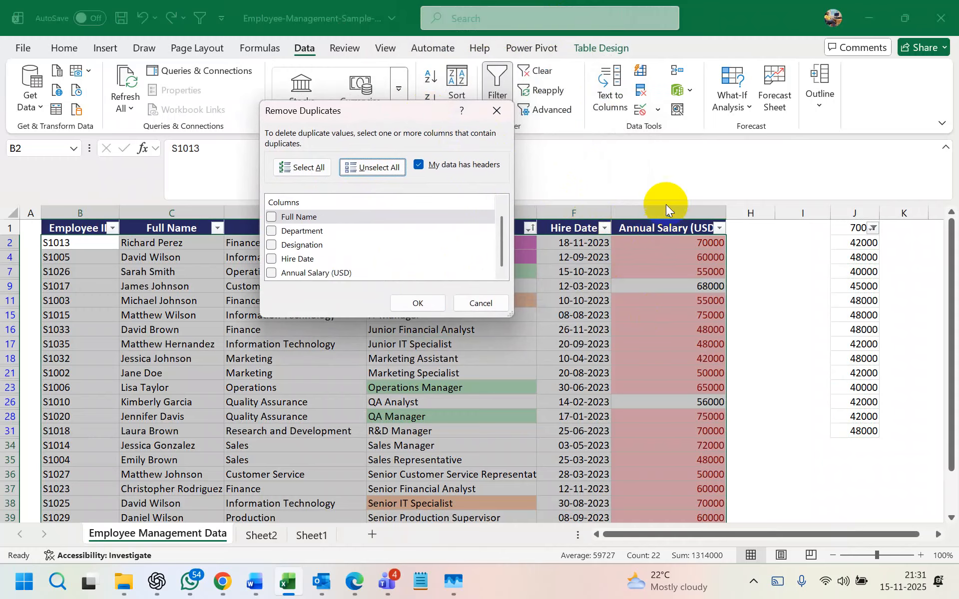
click(273, 273)
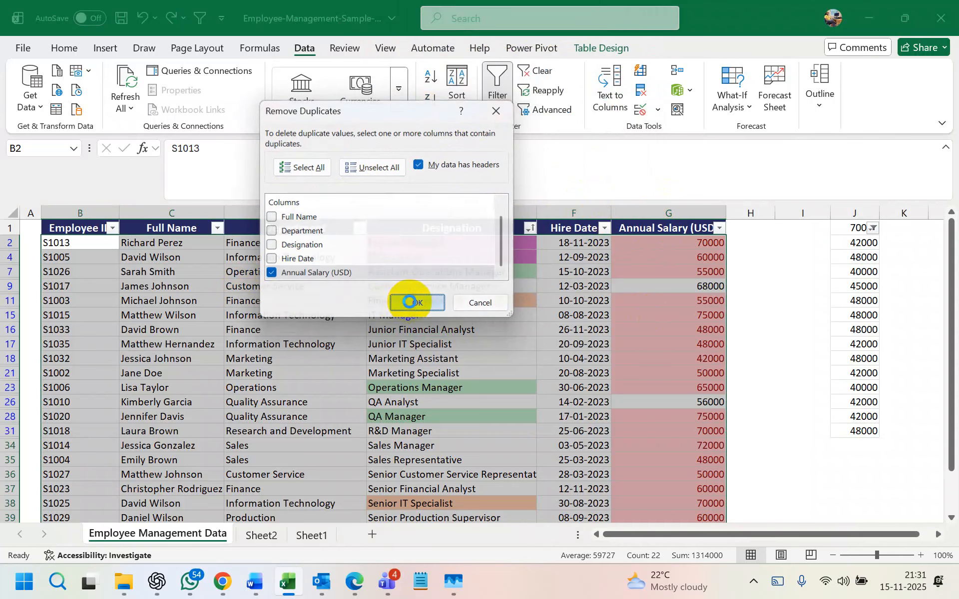
click(411, 305)
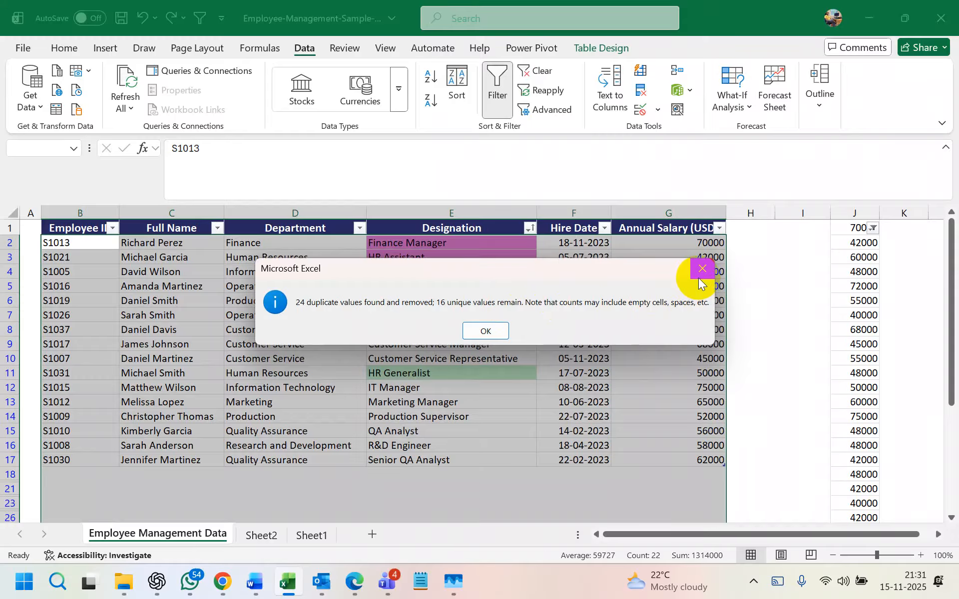
click(700, 276)
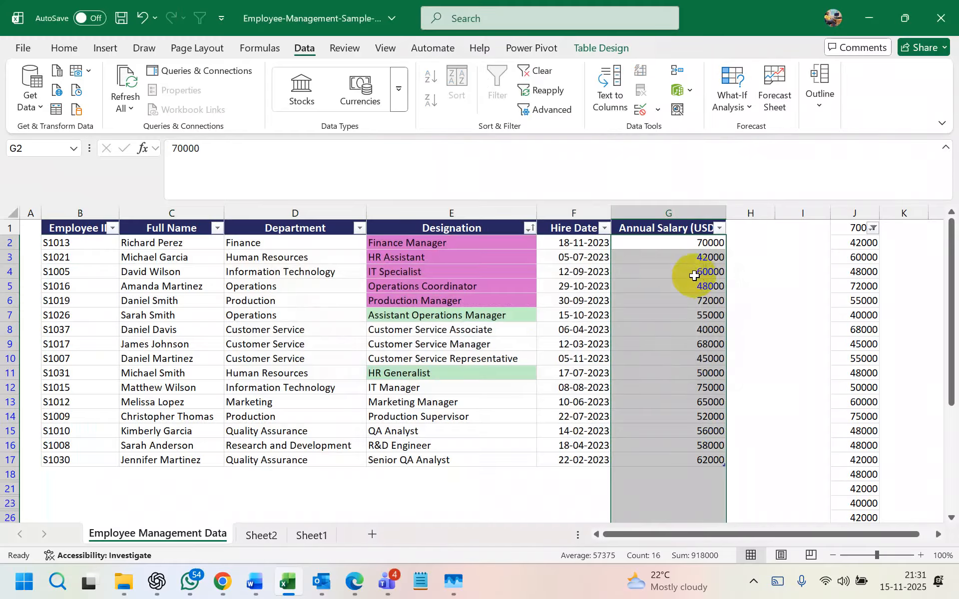
key(ctrl+z)
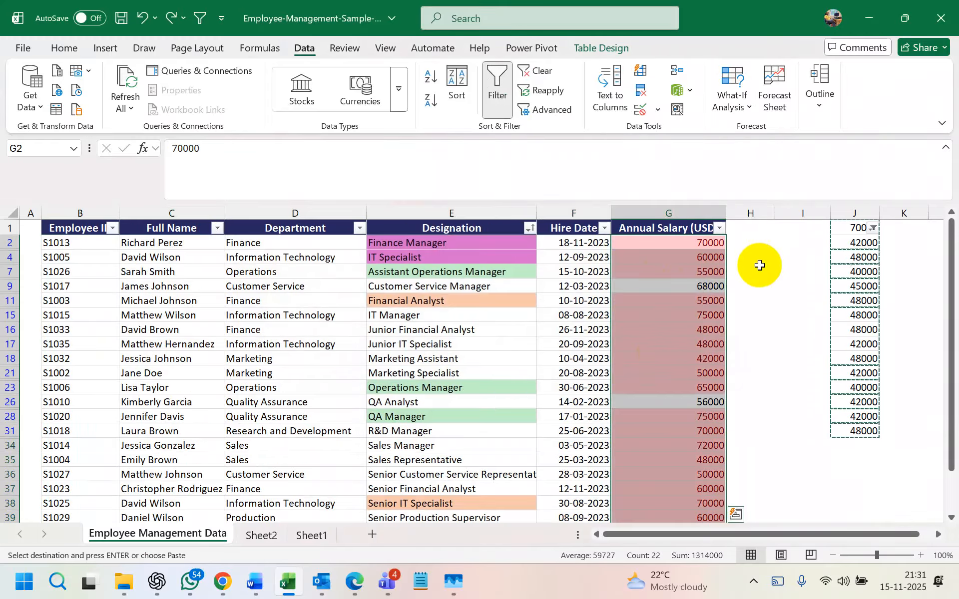
click(677, 213)
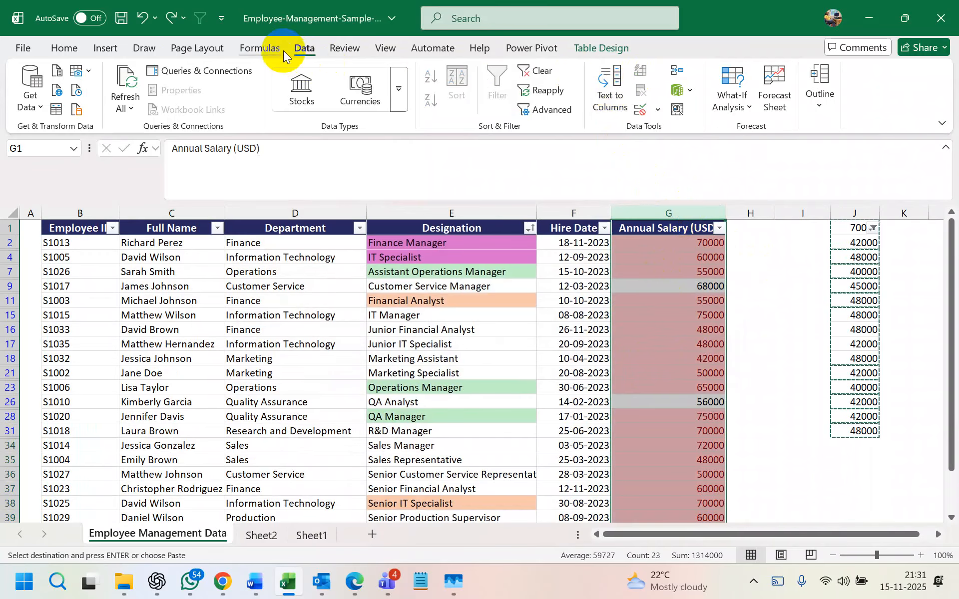
- Clear the selected Annual Salary column's conditional formatting rules, then check cells G16 and G7
click(62, 50)
click(608, 71)
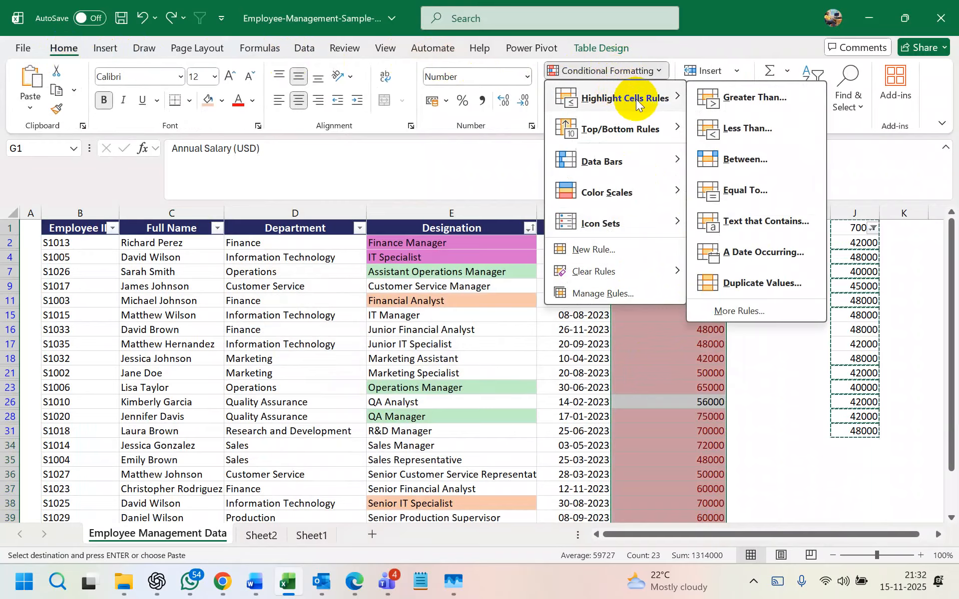
mouse_move(642, 268)
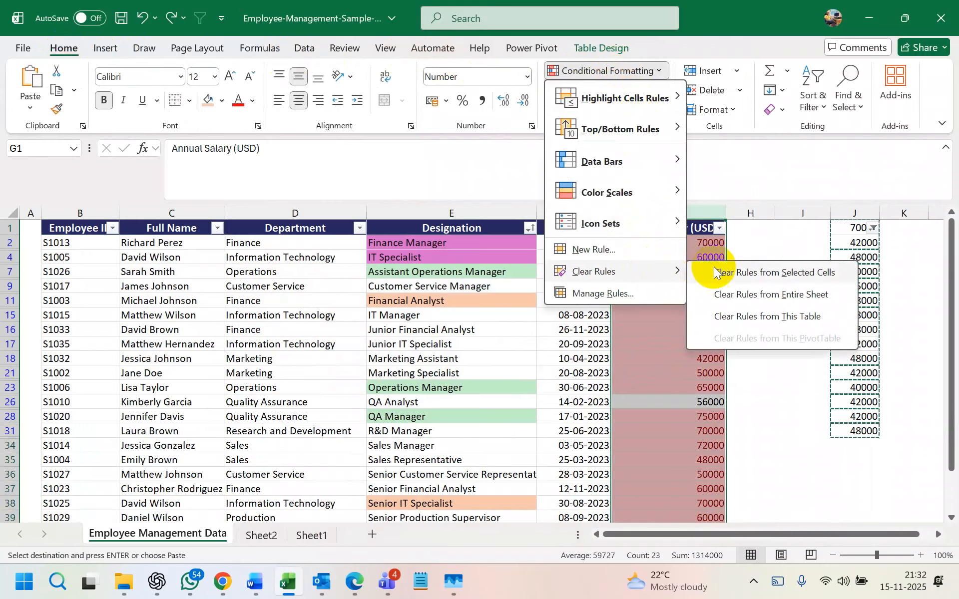
click(689, 272)
click(623, 327)
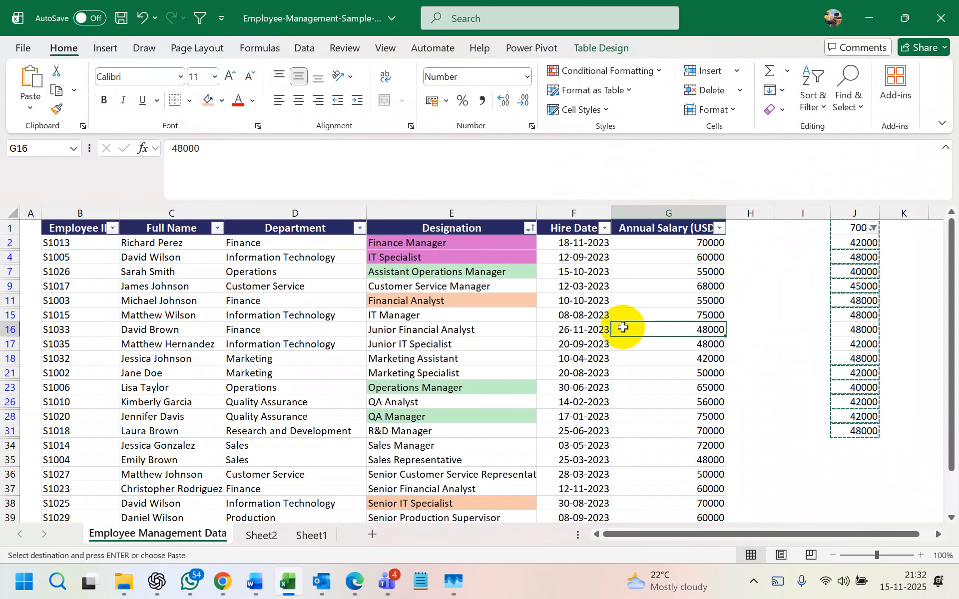
click(622, 272)
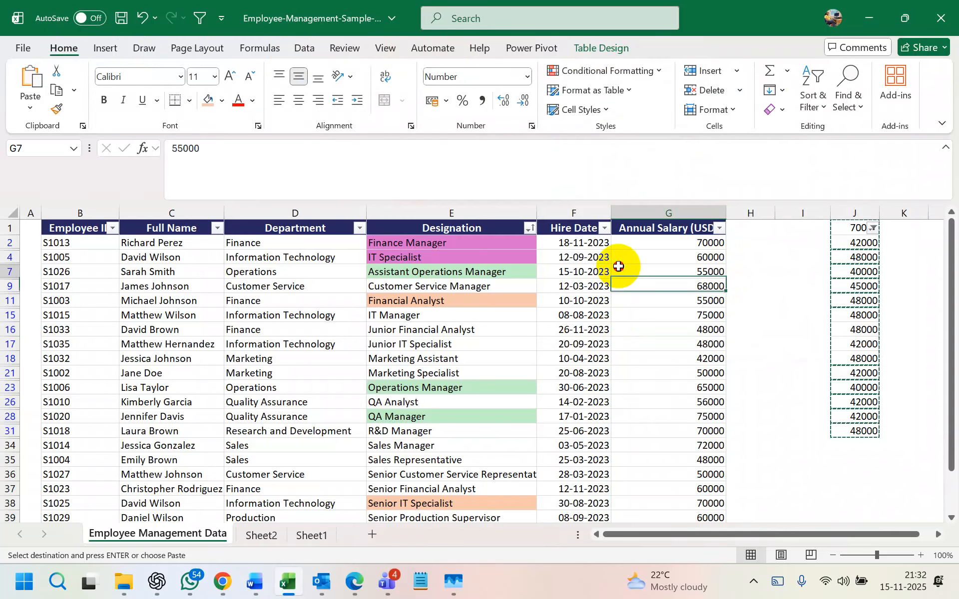
click(302, 47)
click(372, 305)
click(219, 315)
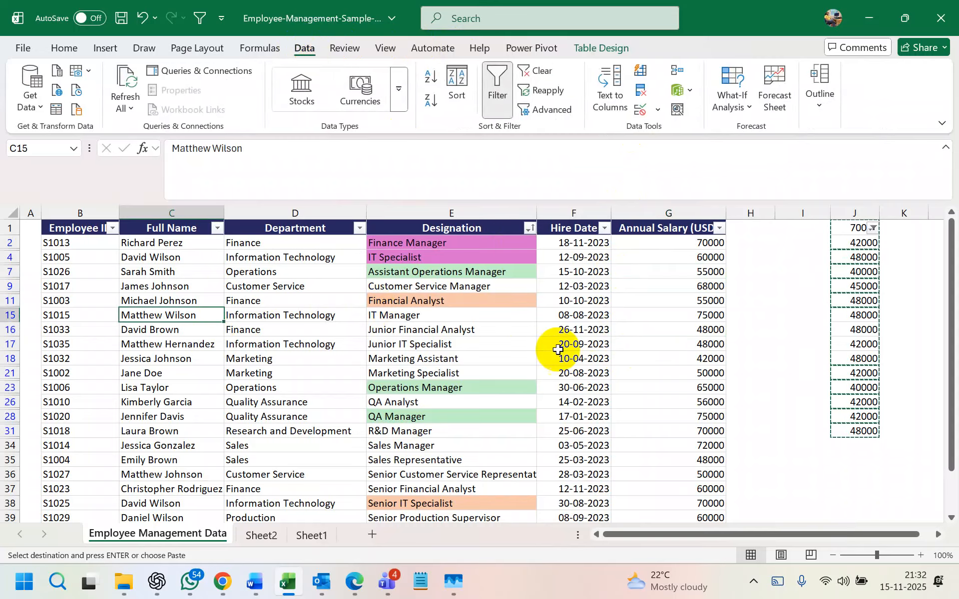
click(604, 359)
click(386, 341)
click(643, 94)
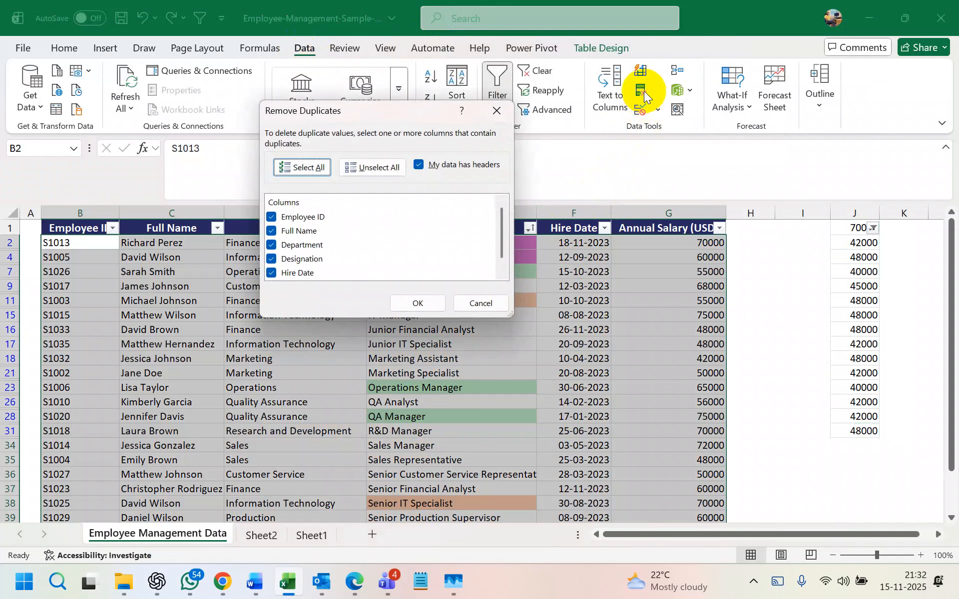
click(497, 111)
click(625, 418)
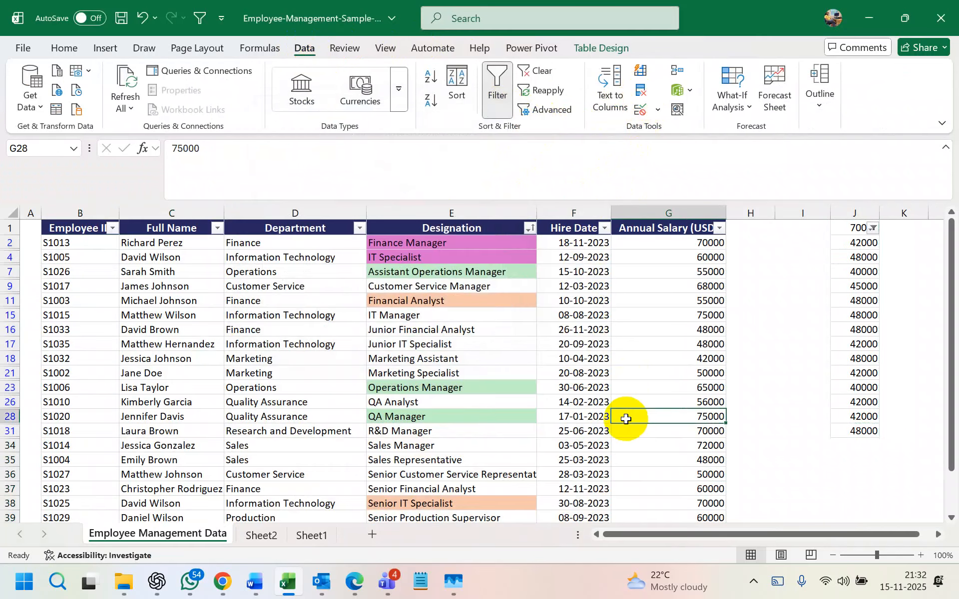
click(232, 360)
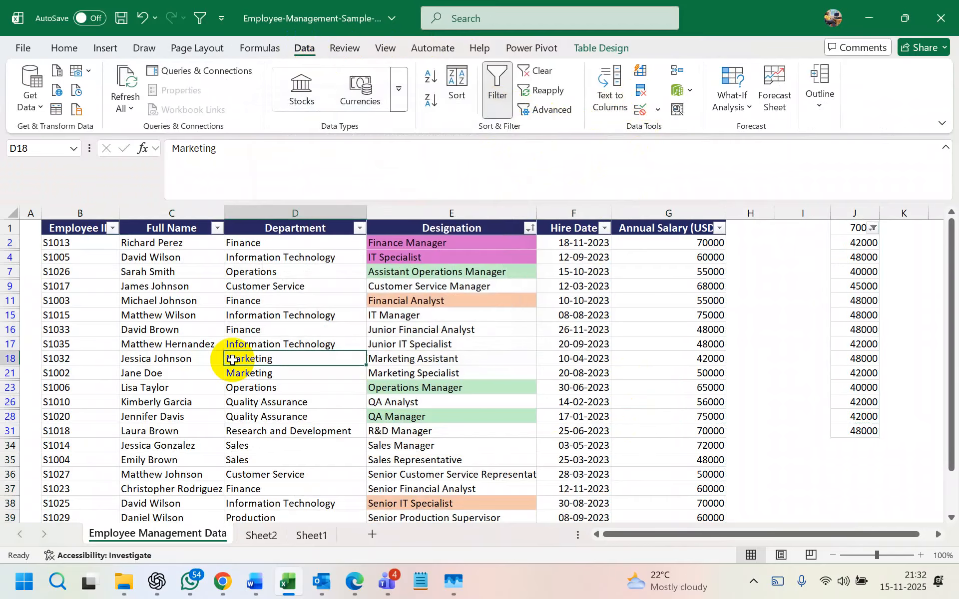
click(631, 315)
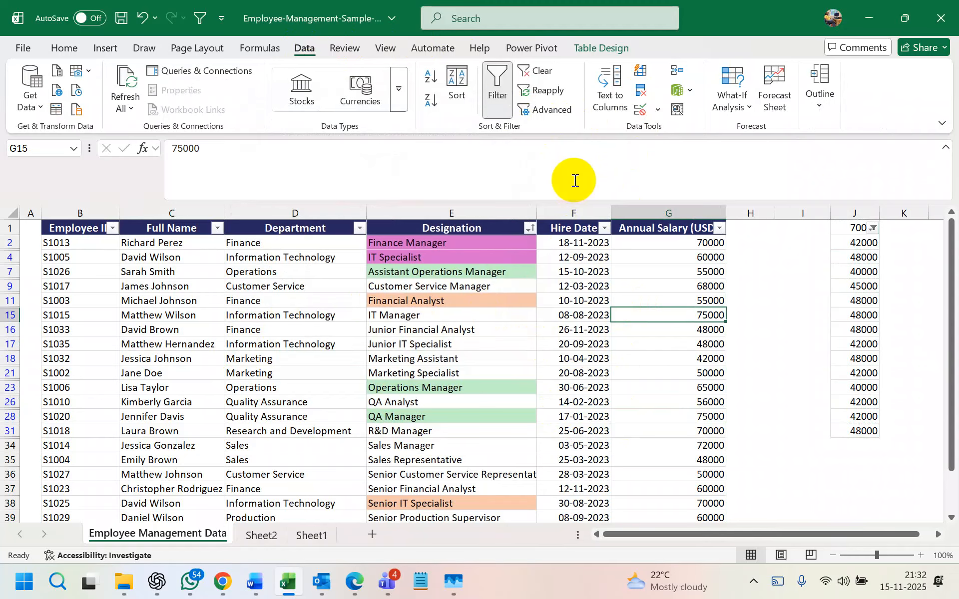
click(640, 90)
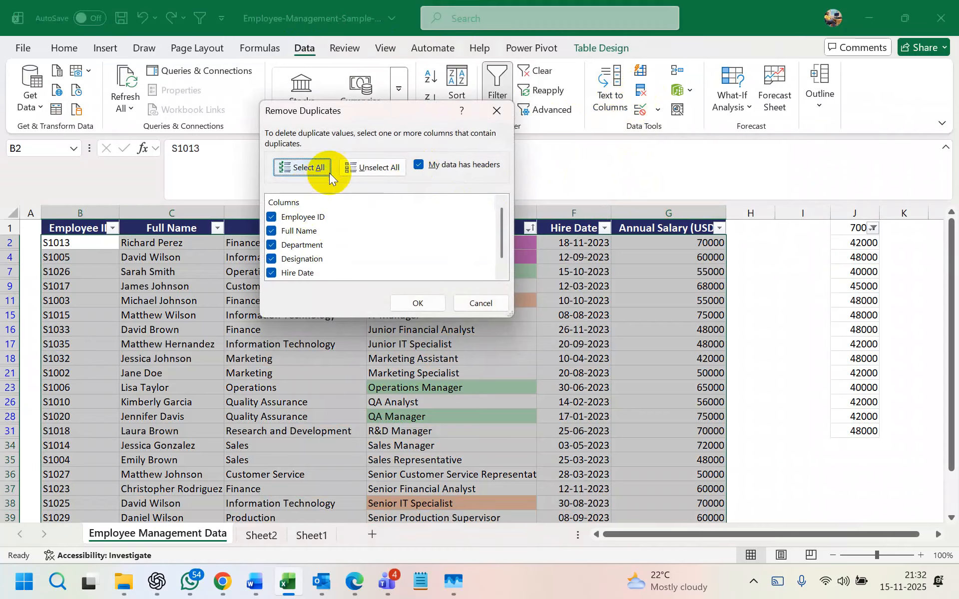
click(356, 173)
scroll(335, 215, down, 1)
click(271, 272)
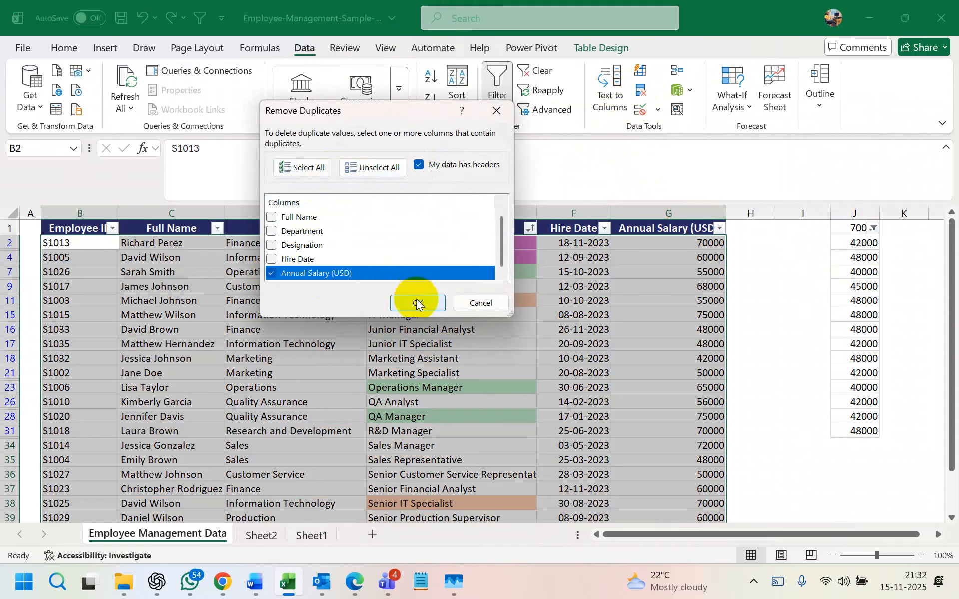
click(417, 303)
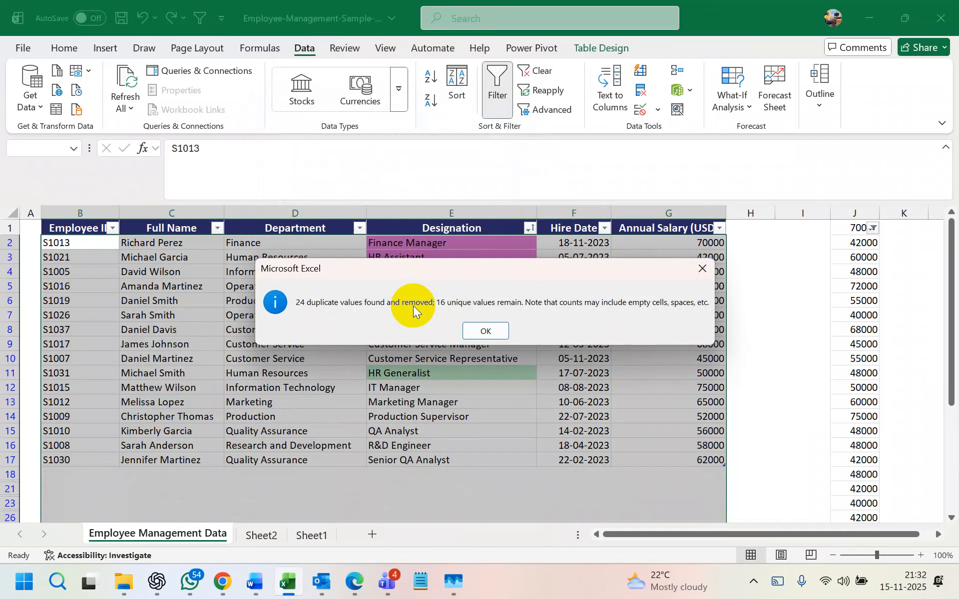
click(504, 332)
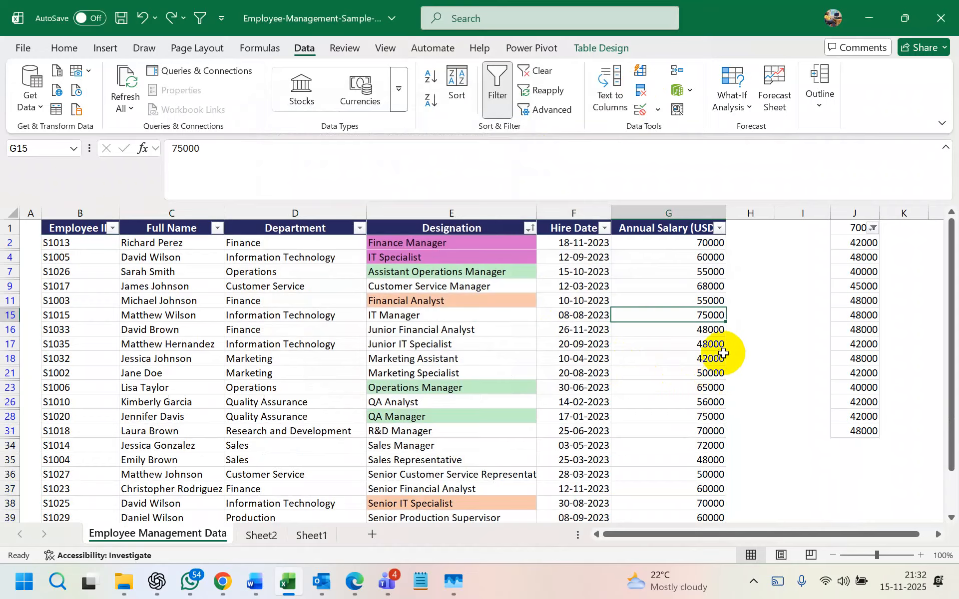
key(Down)
key(Down)
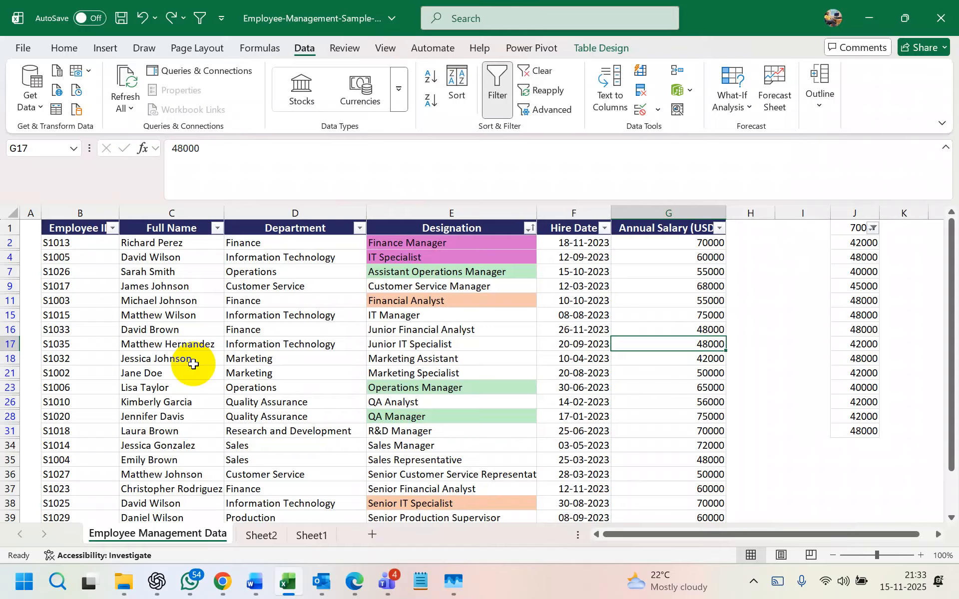
- Select the whole of column J and clear its conditional formatting rules from the selected cells
click(871, 259)
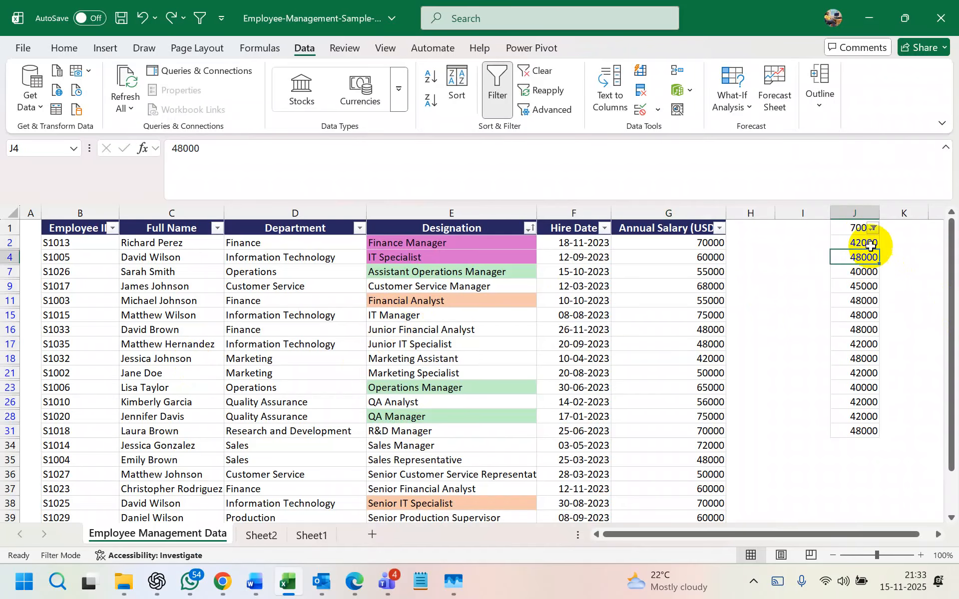
click(855, 213)
click(857, 300)
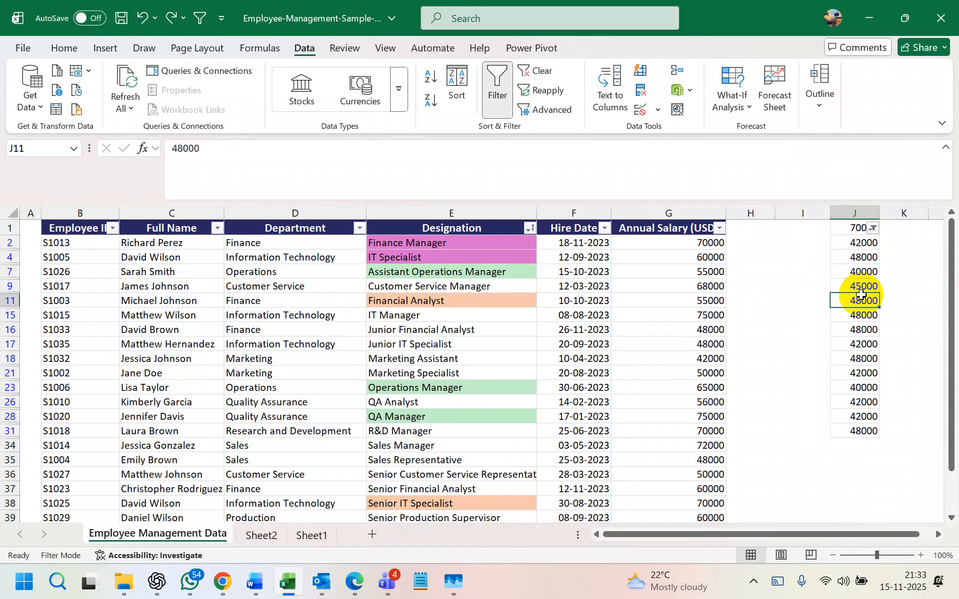
click(871, 257)
click(860, 210)
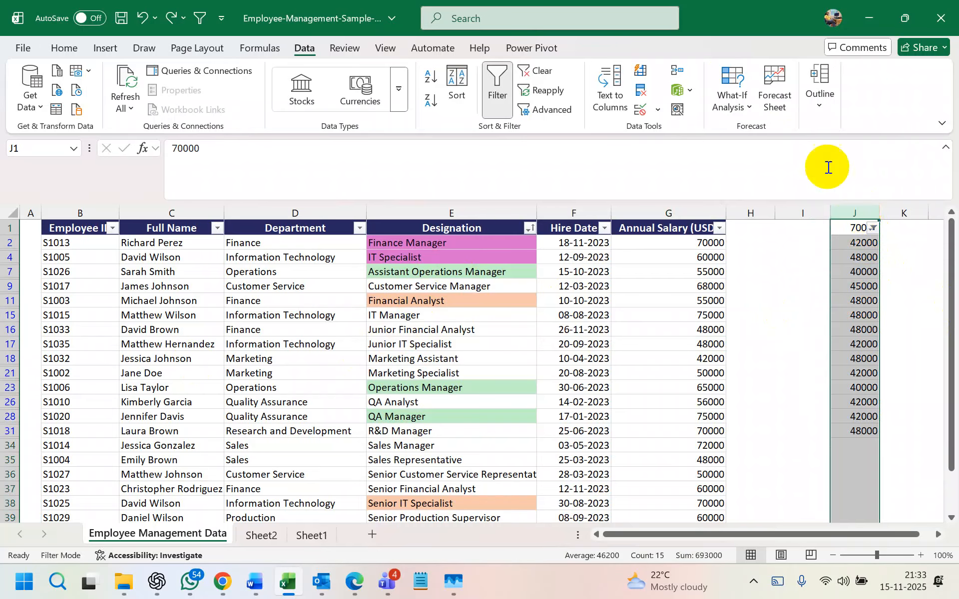
click(75, 49)
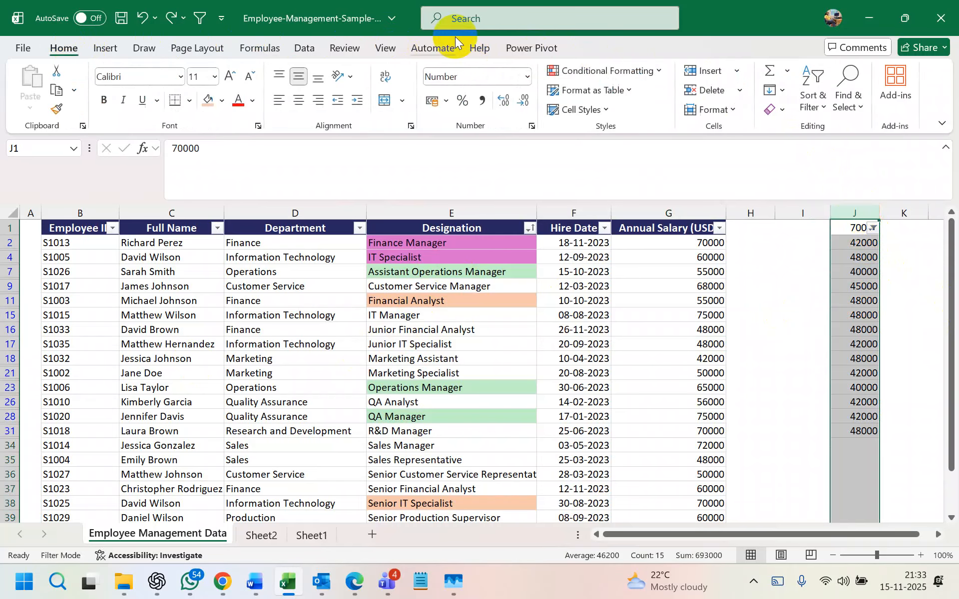
click(607, 70)
mouse_move(613, 270)
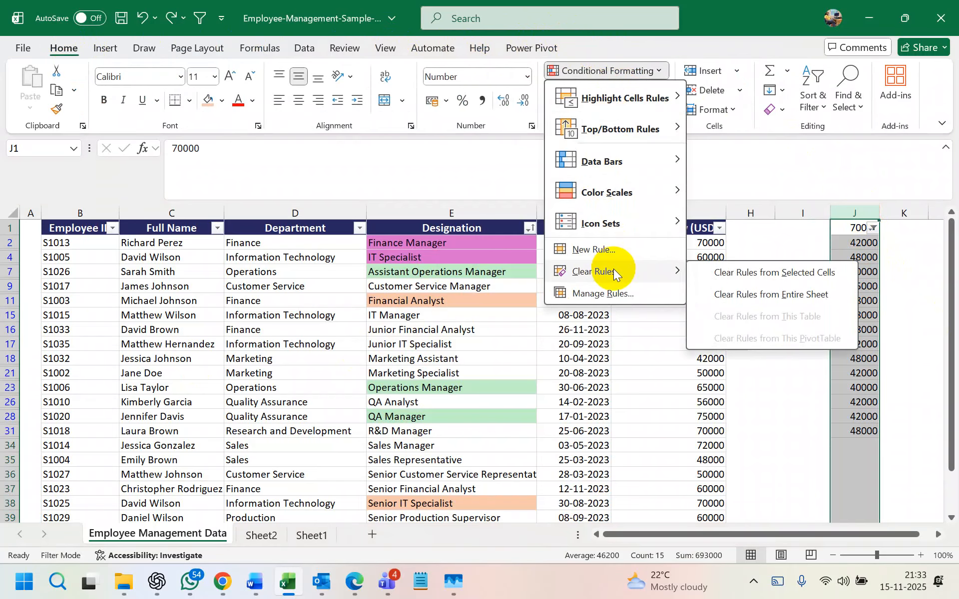
click(724, 274)
click(913, 317)
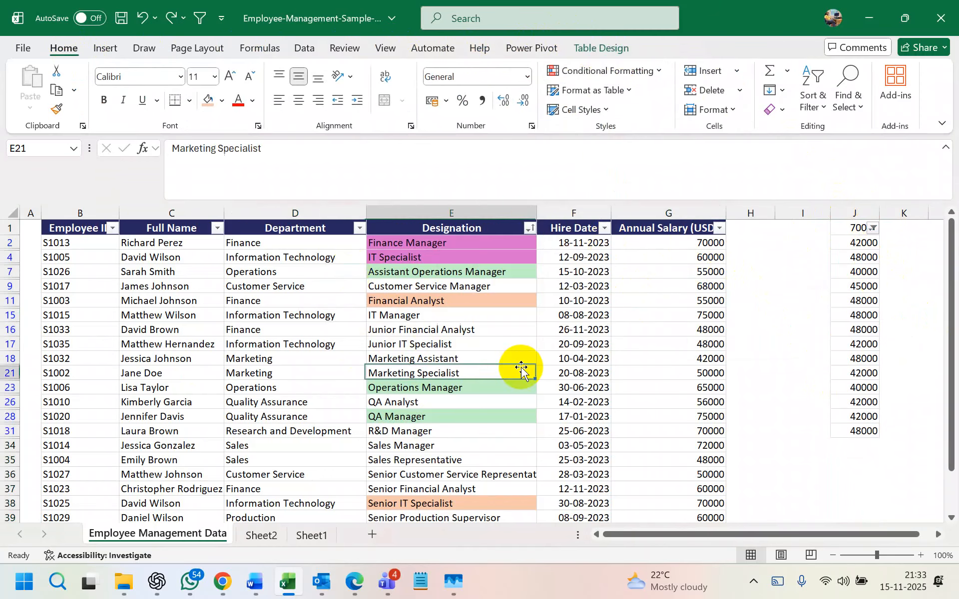
click(660, 337)
- Remove duplicate rows from the employee table, matching on Annual Salary (USD) only
click(575, 328)
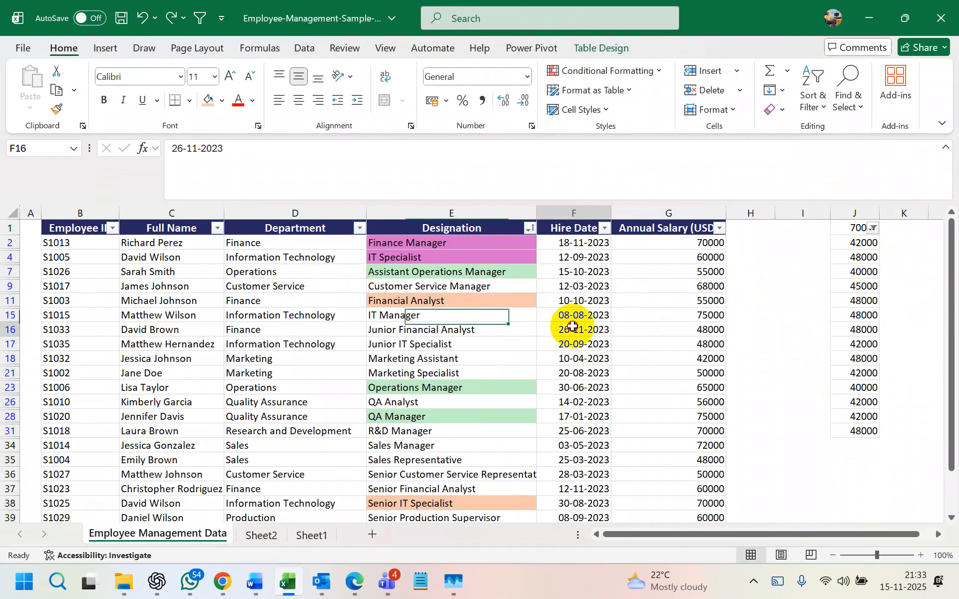
click(301, 46)
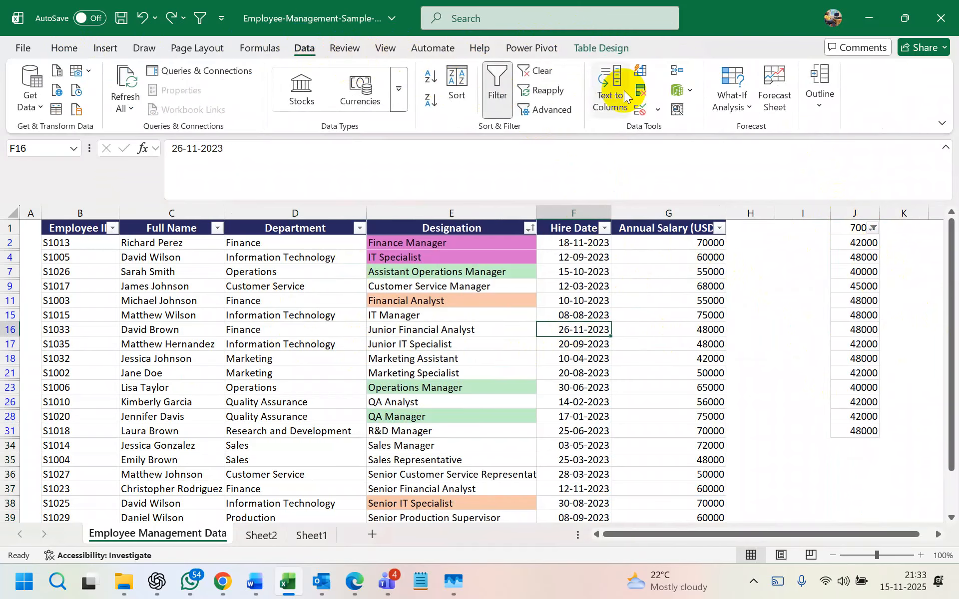
click(640, 94)
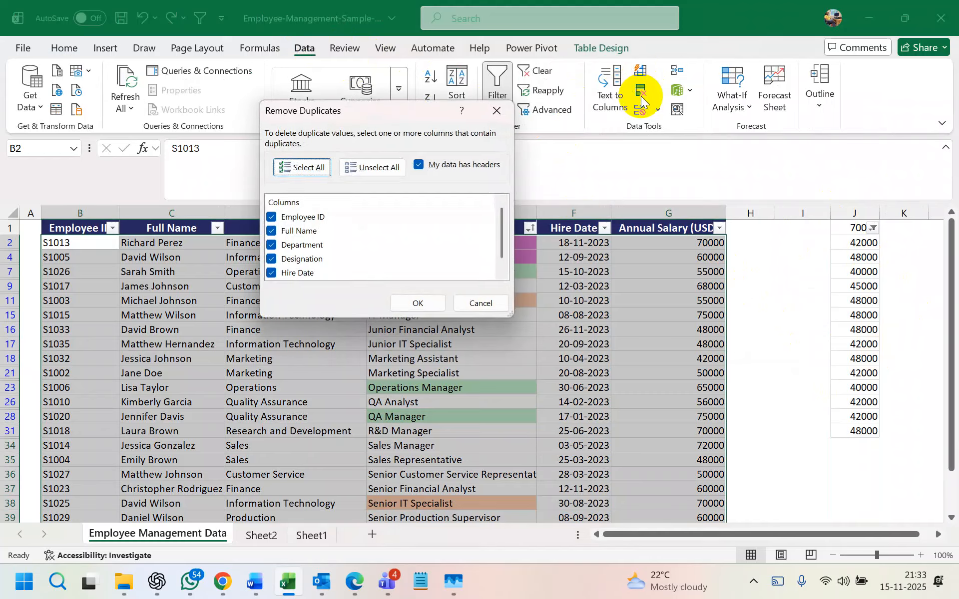
click(377, 166)
scroll(316, 217, down, 1)
click(272, 273)
click(412, 306)
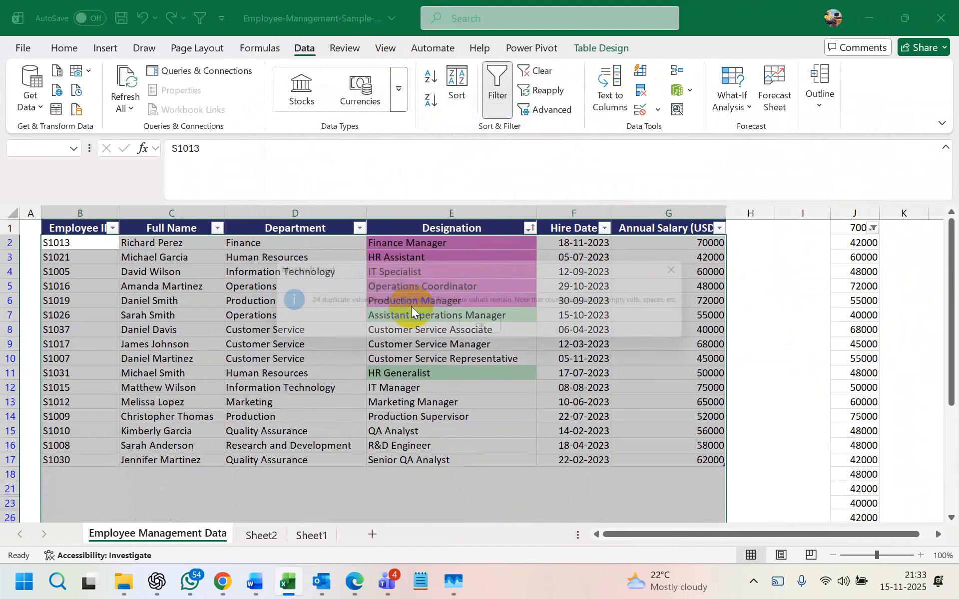
click(472, 330)
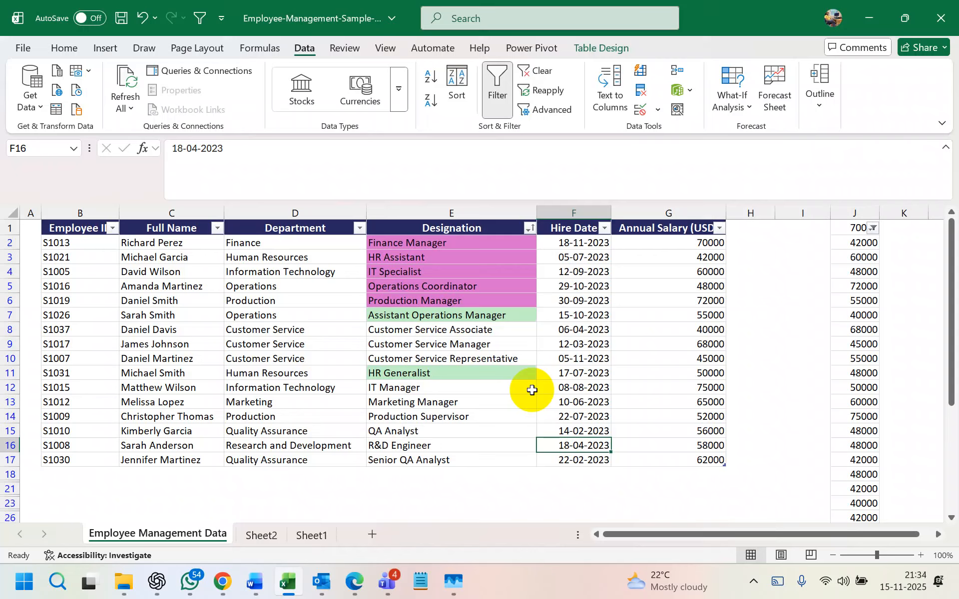
- Delete column J with its extra salary values
click(561, 343)
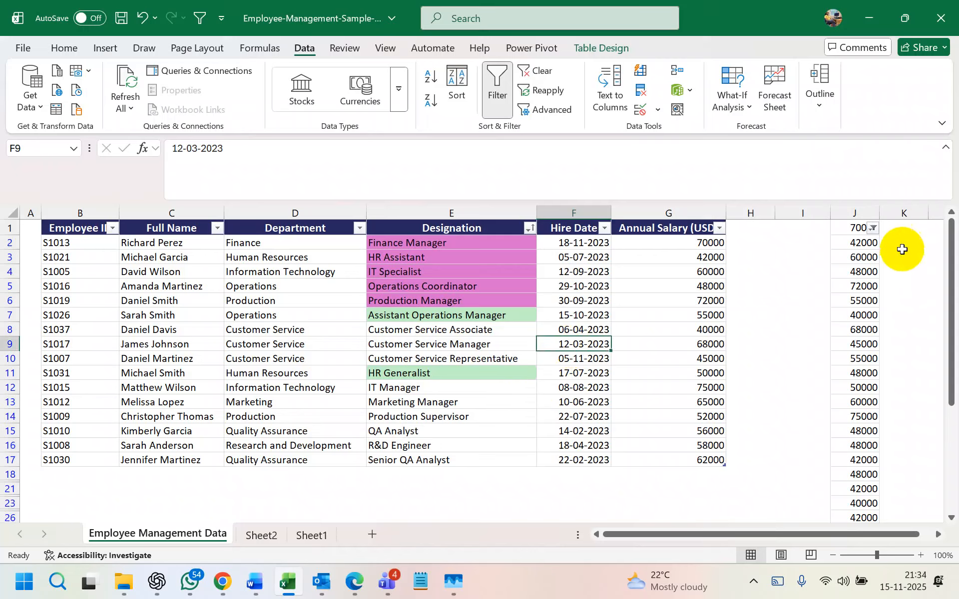
click(859, 208)
right_click(859, 208)
click(738, 377)
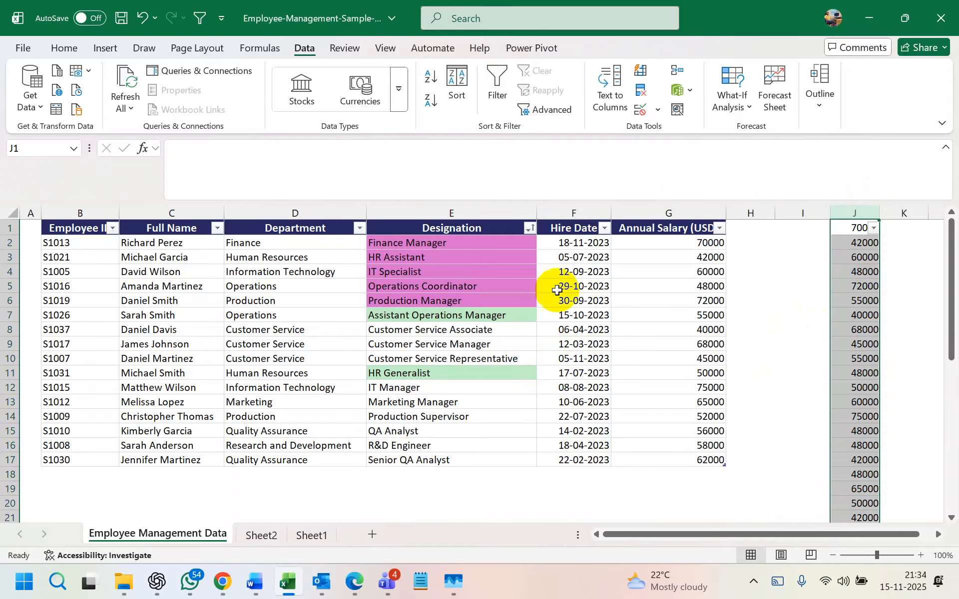
click(551, 292)
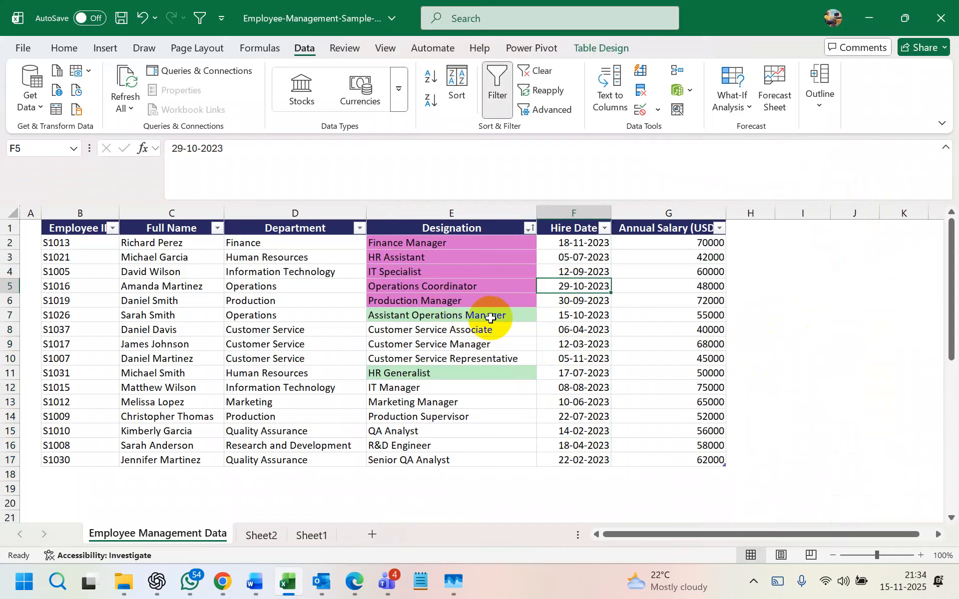
- Rename the Sheet1 worksheet with a personal name
click(259, 537)
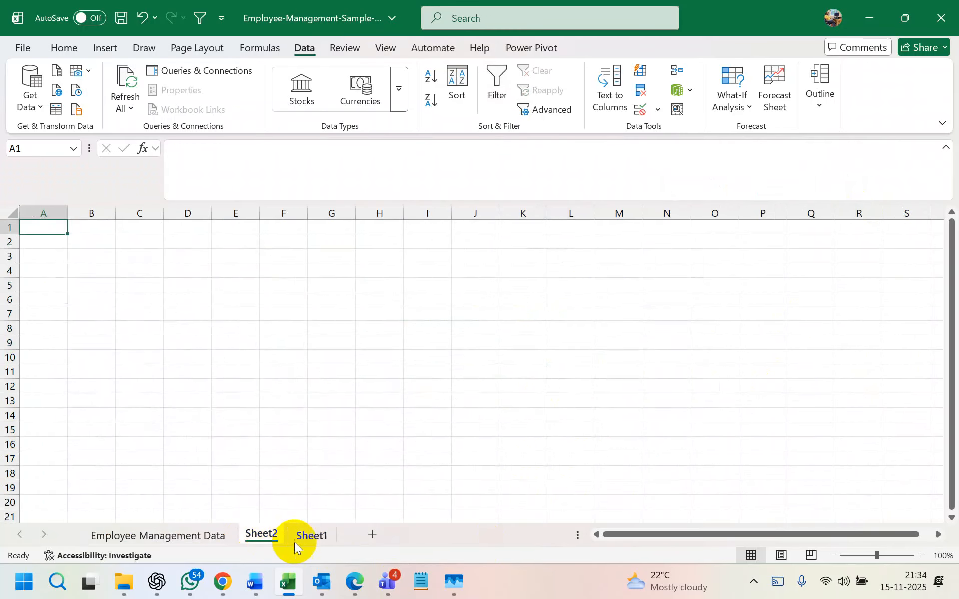
click(263, 539)
click(312, 533)
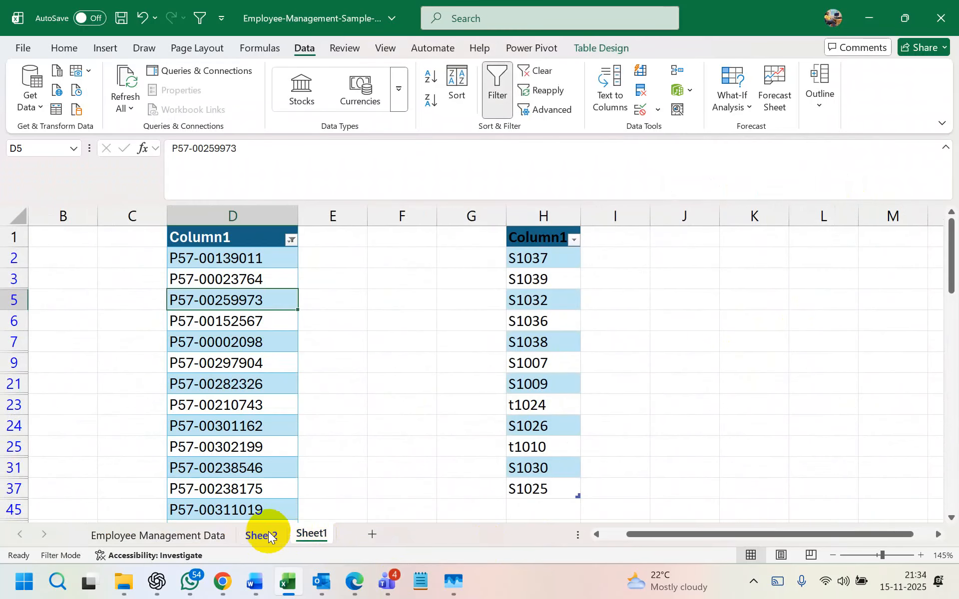
double_click(310, 535)
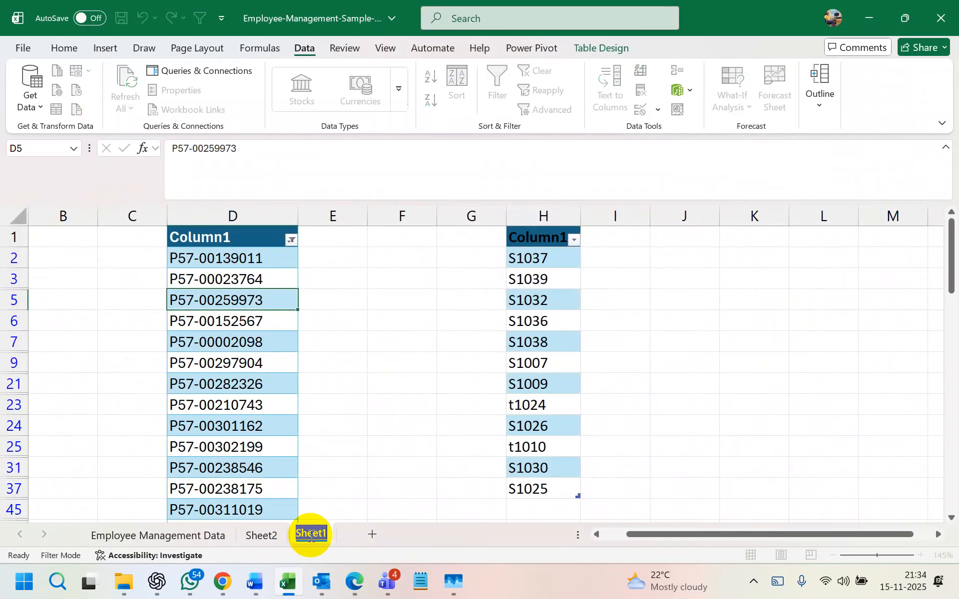
text(Mahabub)
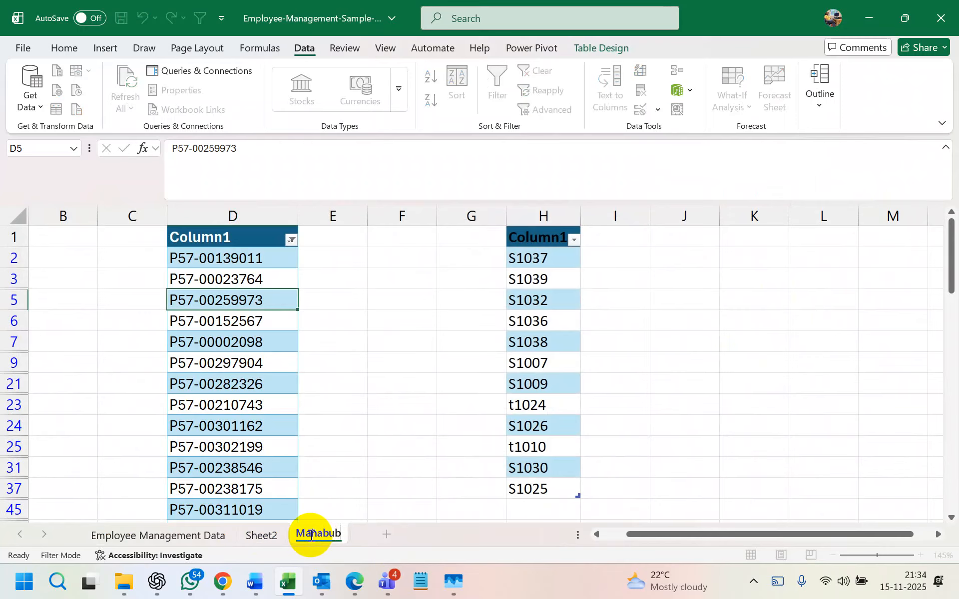
key(Return)
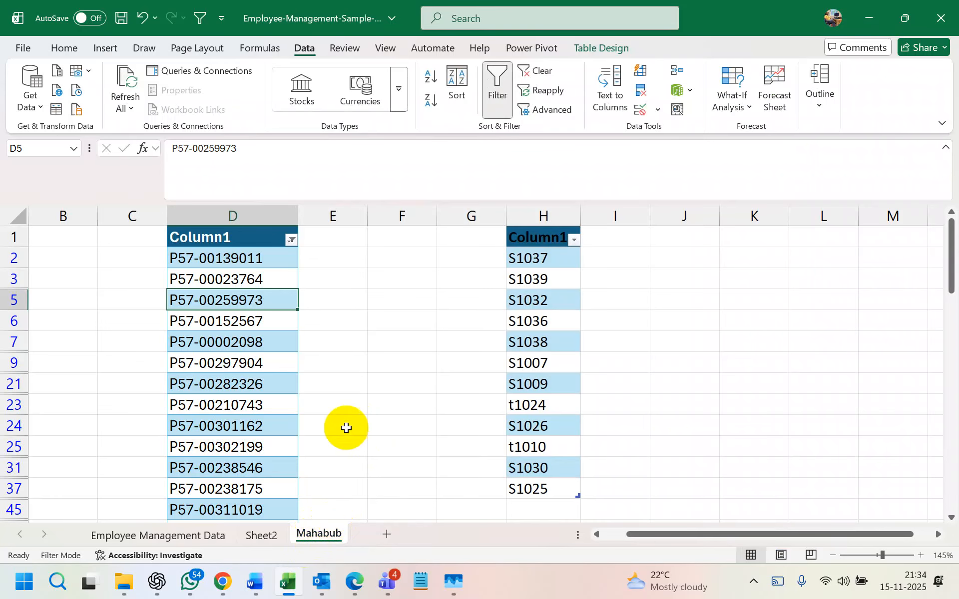
- Go back to the Employee Management Data sheet and select cells in its salary and department columns
click(203, 532)
click(405, 333)
click(659, 300)
click(290, 314)
click(649, 317)
- Inspect the department, hire date, designation and 40000 salary cells in the employee table
click(326, 317)
click(574, 312)
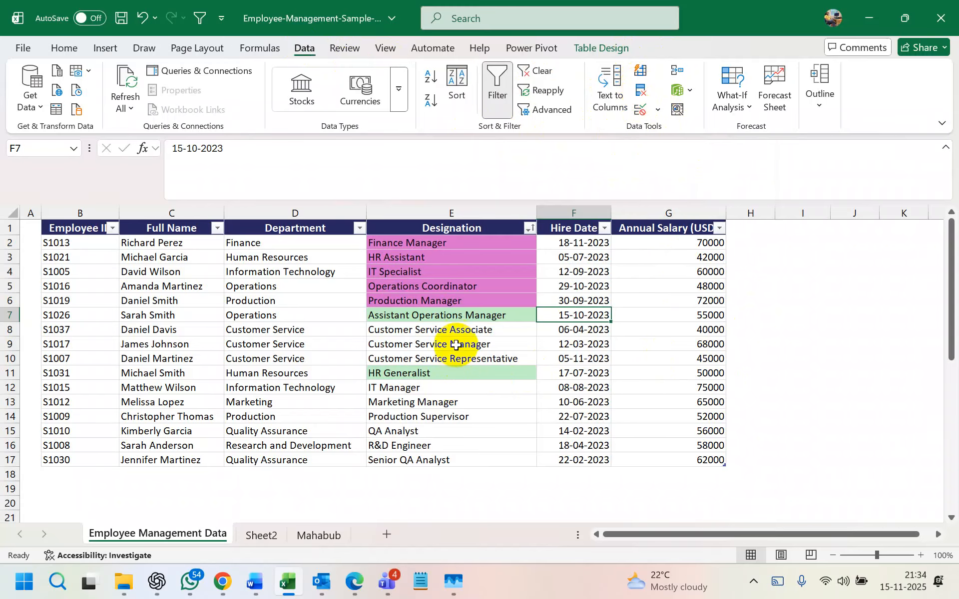
click(428, 314)
click(360, 344)
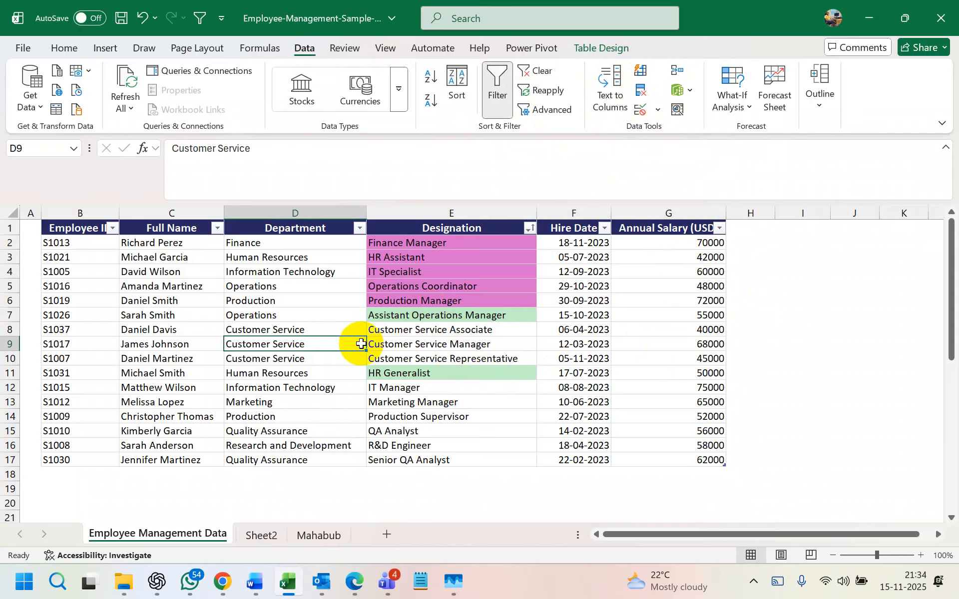
click(618, 329)
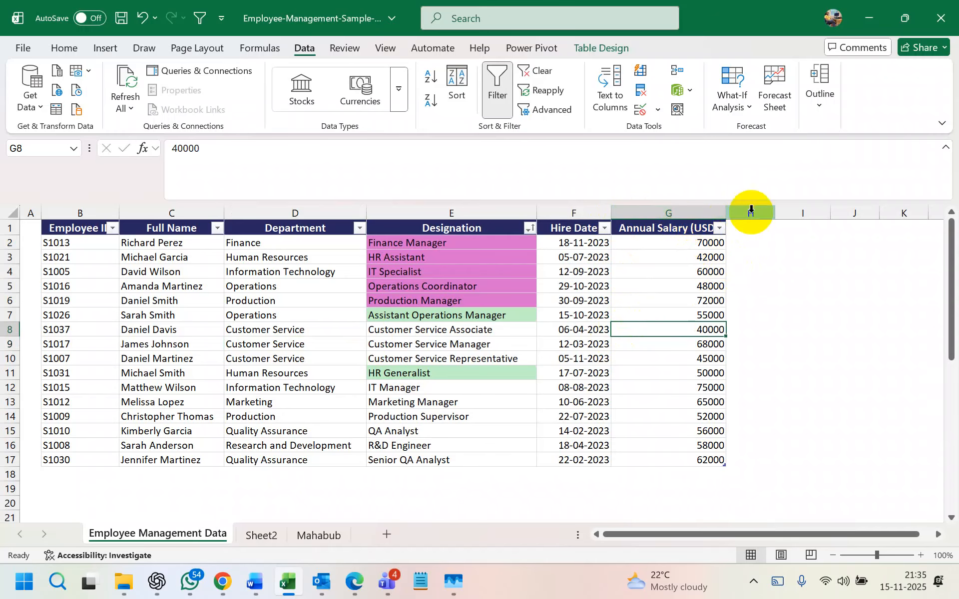
- Enter a test value 'gg' in H2, then clear it again
click(751, 239)
text(gg)
key(Return)
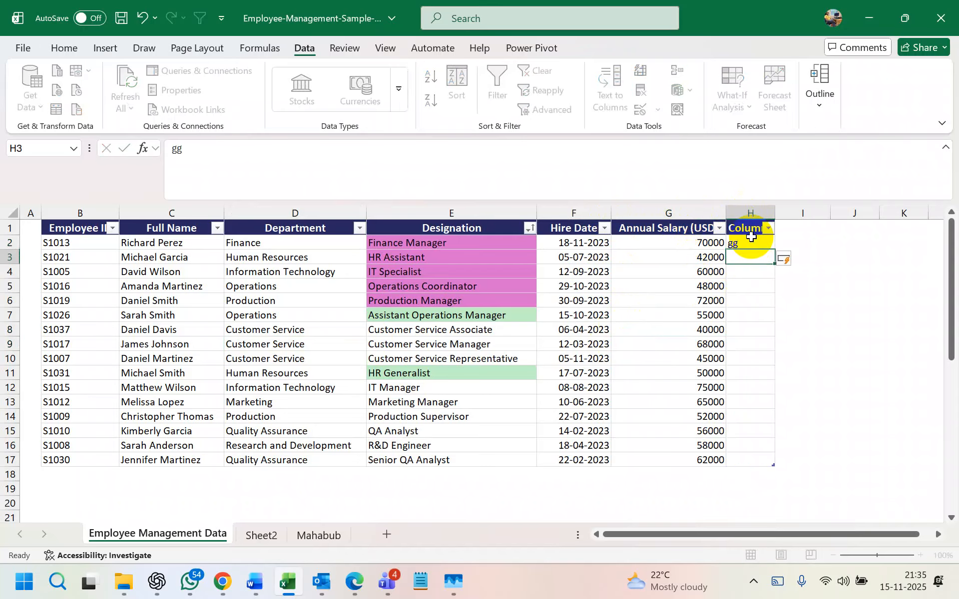
click(751, 244)
key(BackSpace)
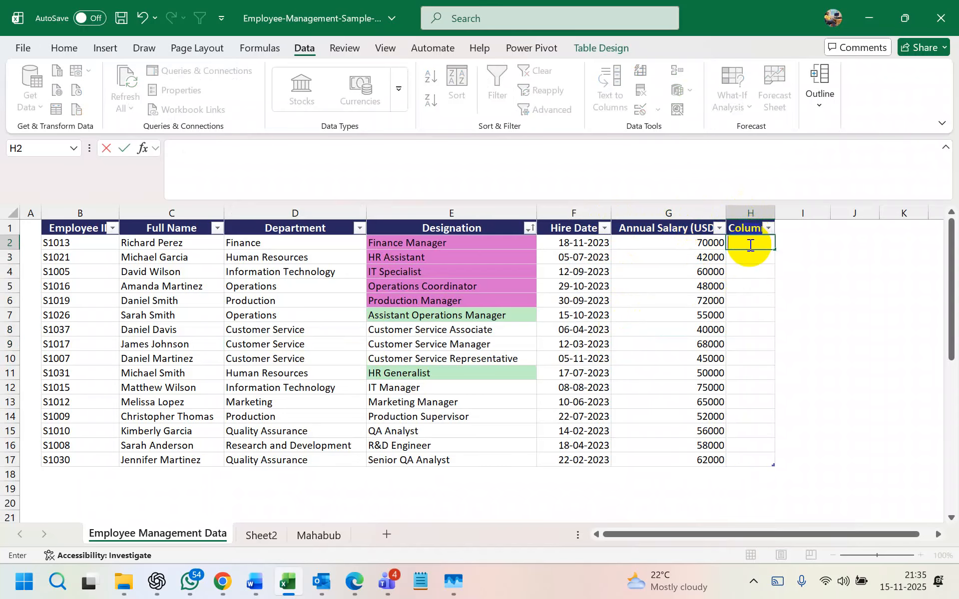
click(580, 243)
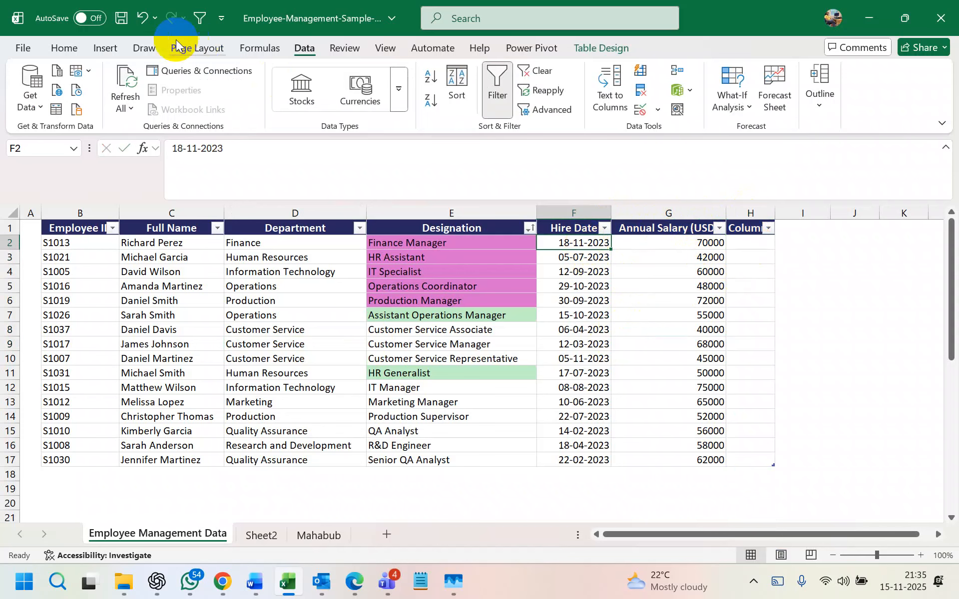
- Open Remove Duplicates for the employee table, with every column checked
click(68, 49)
click(747, 240)
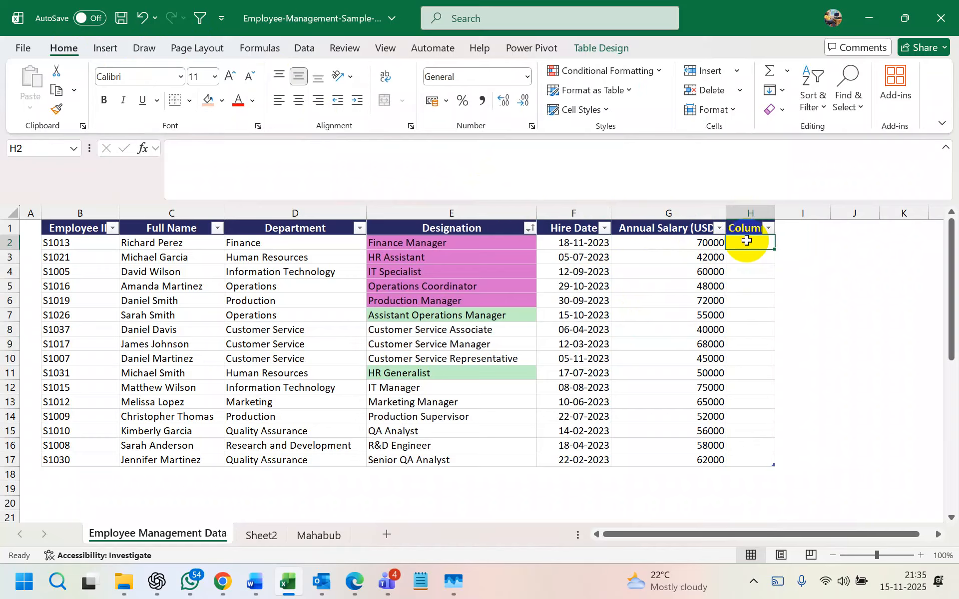
click(632, 286)
click(312, 51)
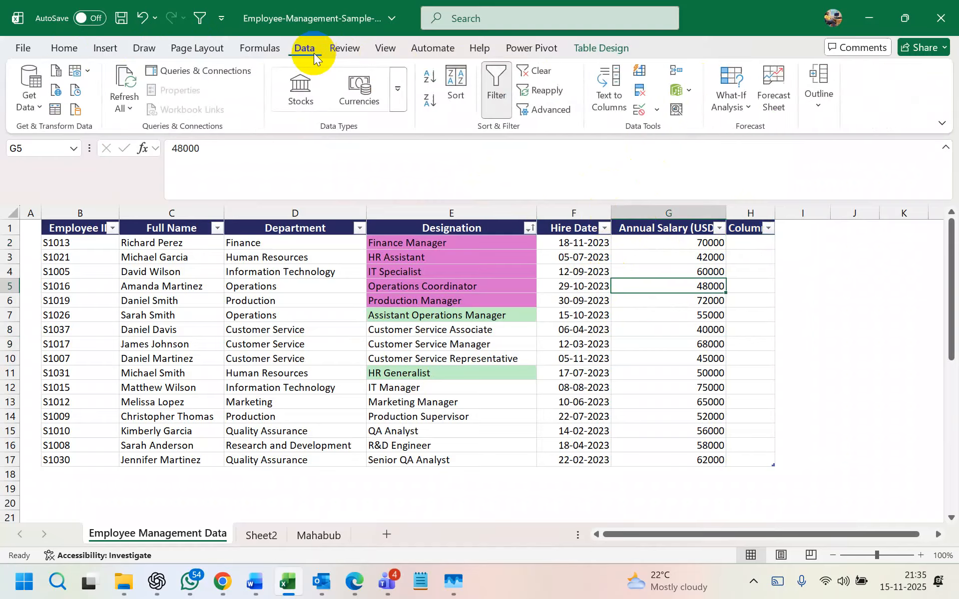
click(644, 89)
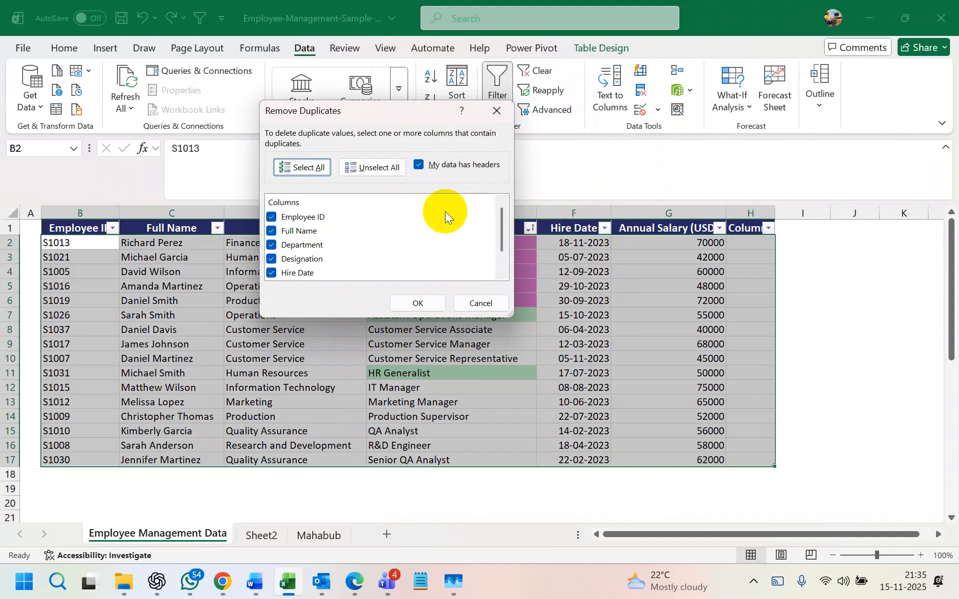
- Close the Remove Duplicates dialog without removing anything, then select the Annual Salary column
click(497, 110)
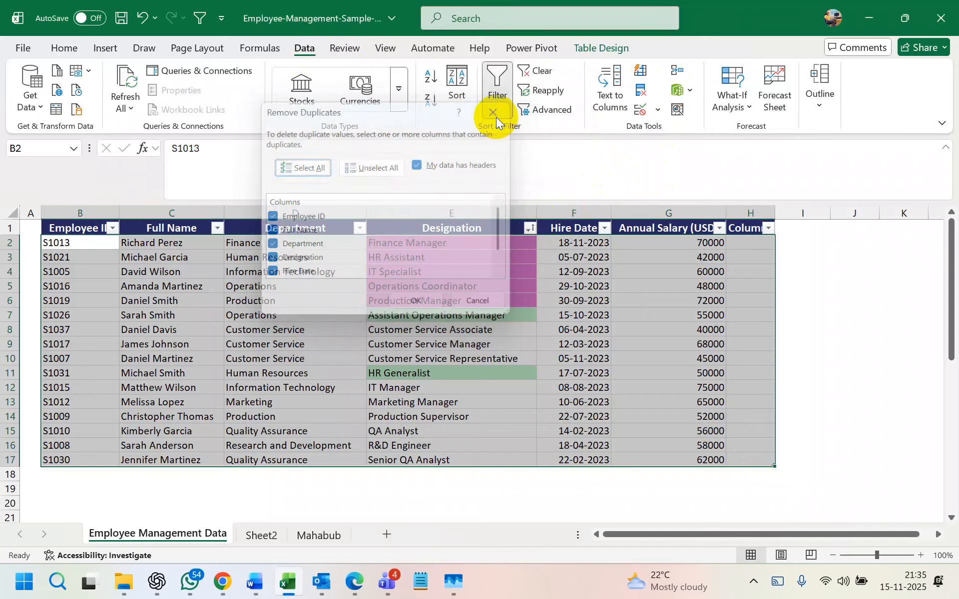
click(659, 300)
click(680, 211)
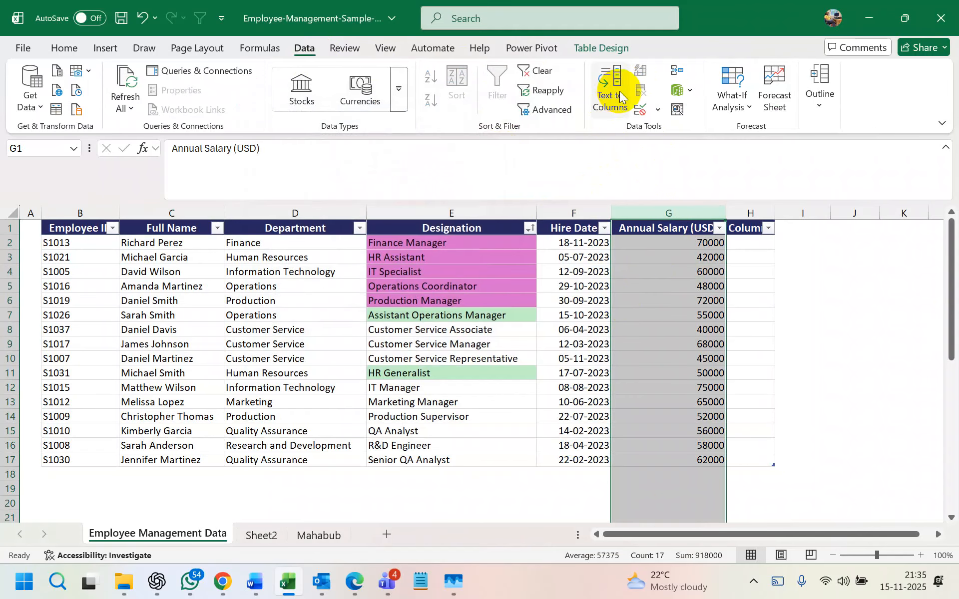
click(652, 280)
- Check the salary values 70000, 72000, 40000 and 55000 in column G
click(653, 241)
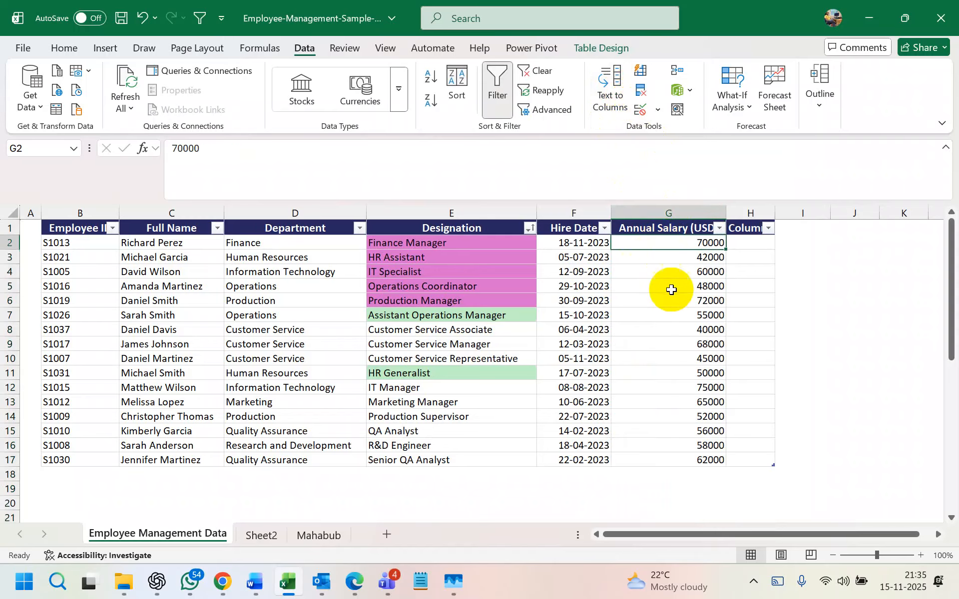
click(744, 270)
click(752, 245)
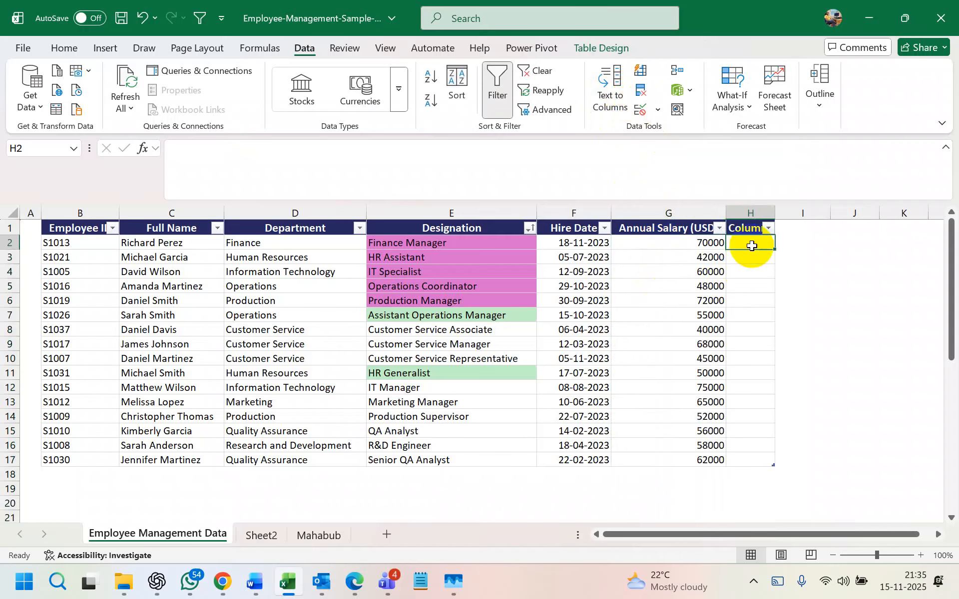
click(679, 306)
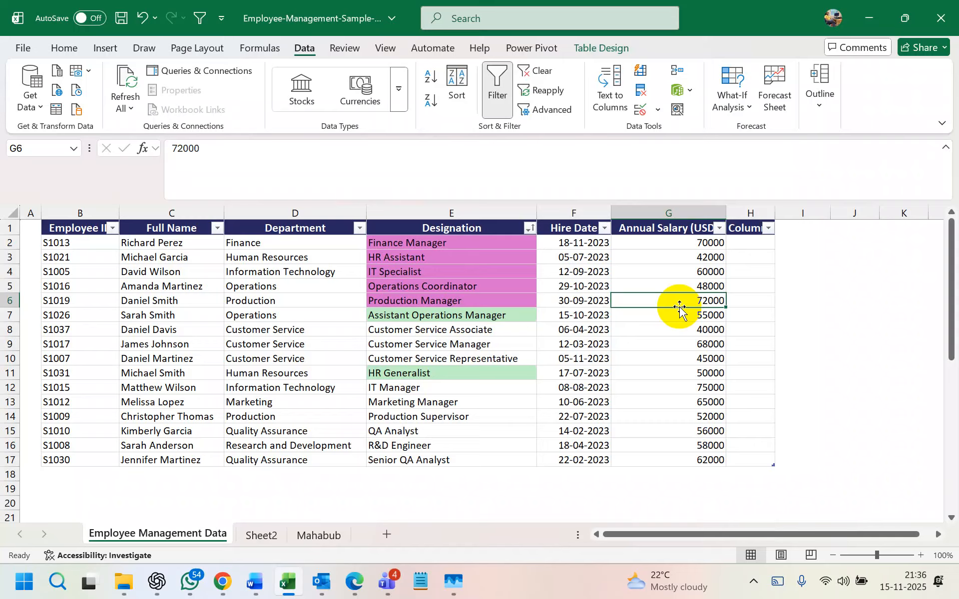
click(67, 46)
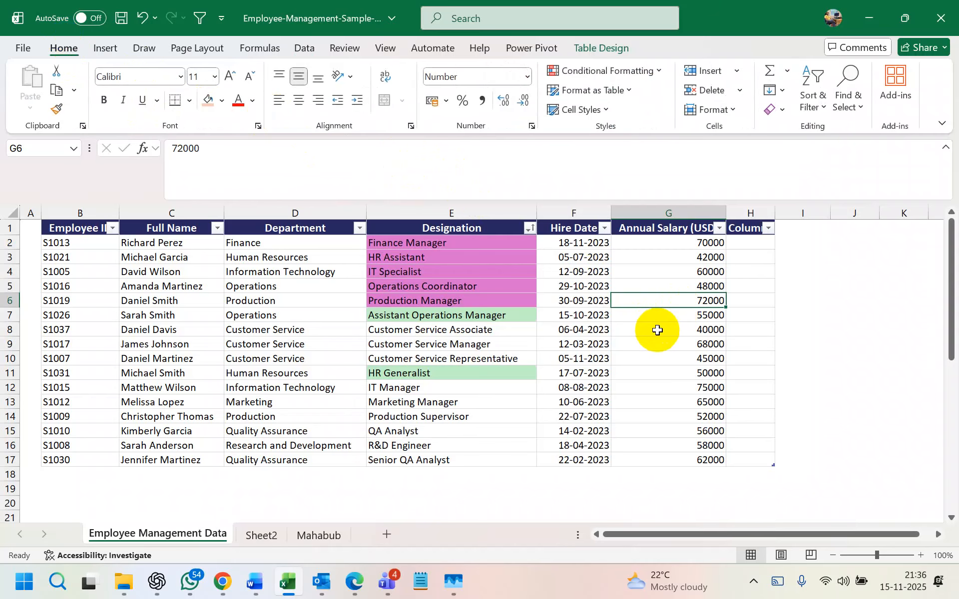
click(657, 330)
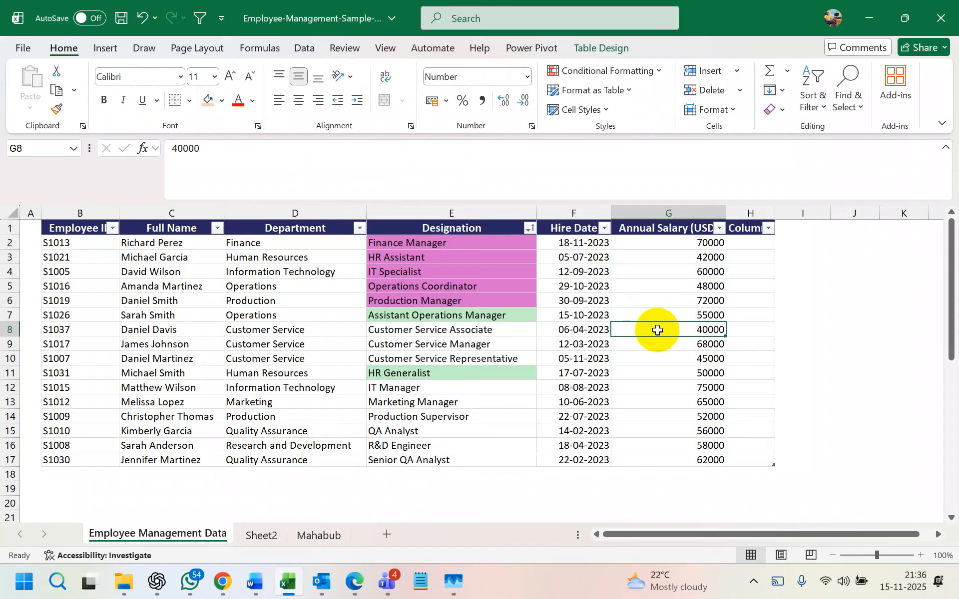
click(671, 313)
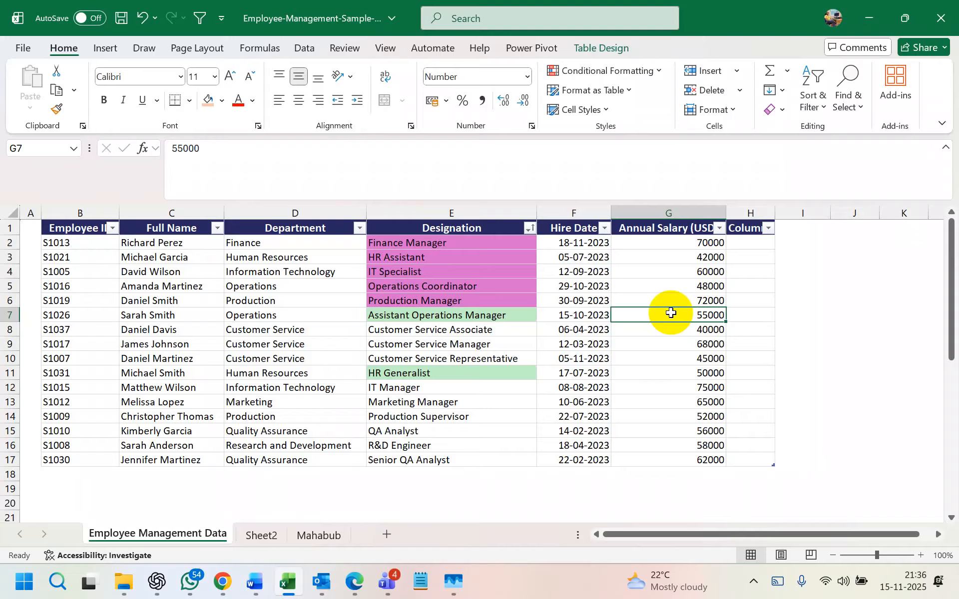
click(828, 537)
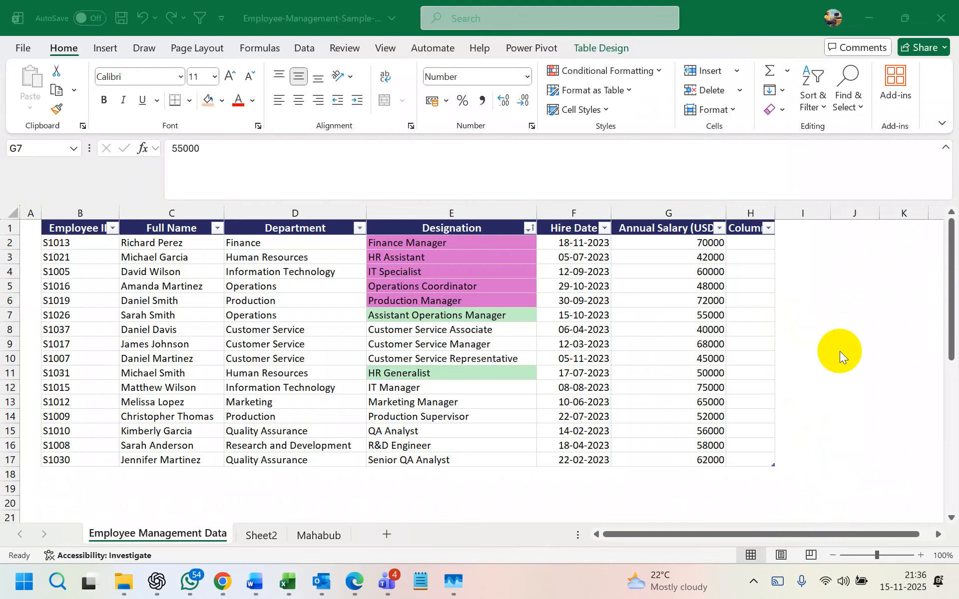
- Apply a Top 5% rule to column G with light red fill and dark red text
click(680, 212)
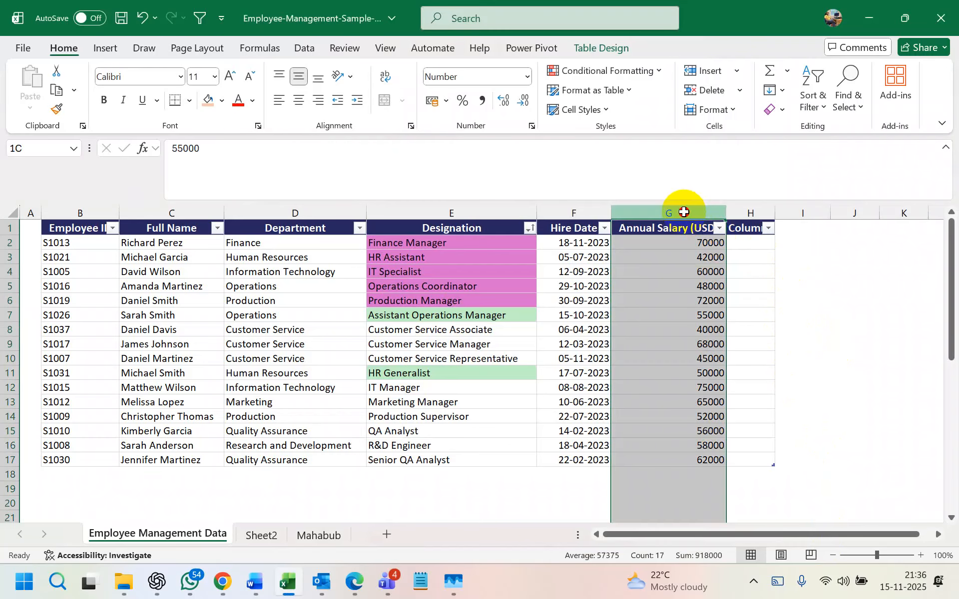
click(639, 77)
mouse_move(660, 97)
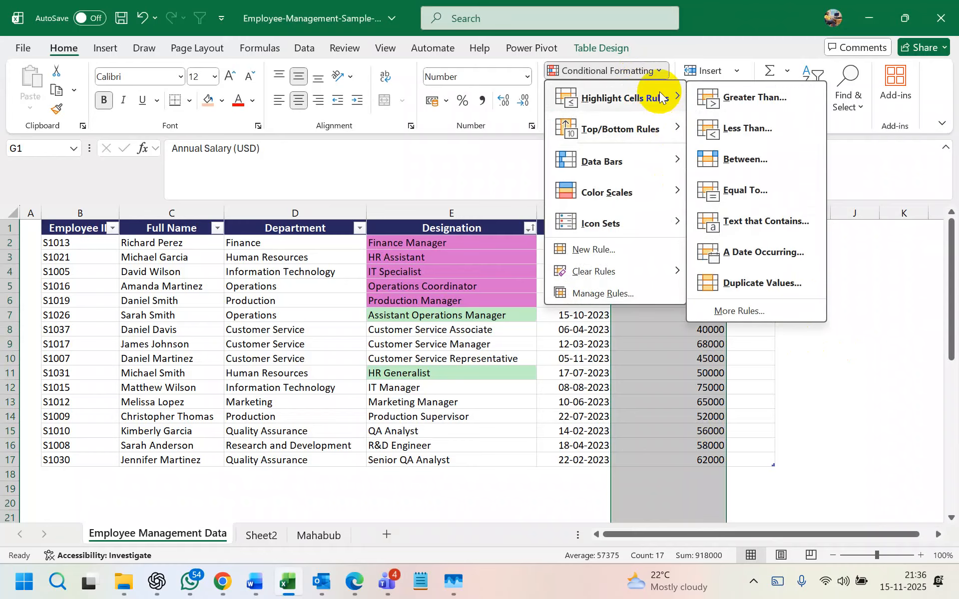
mouse_move(646, 128)
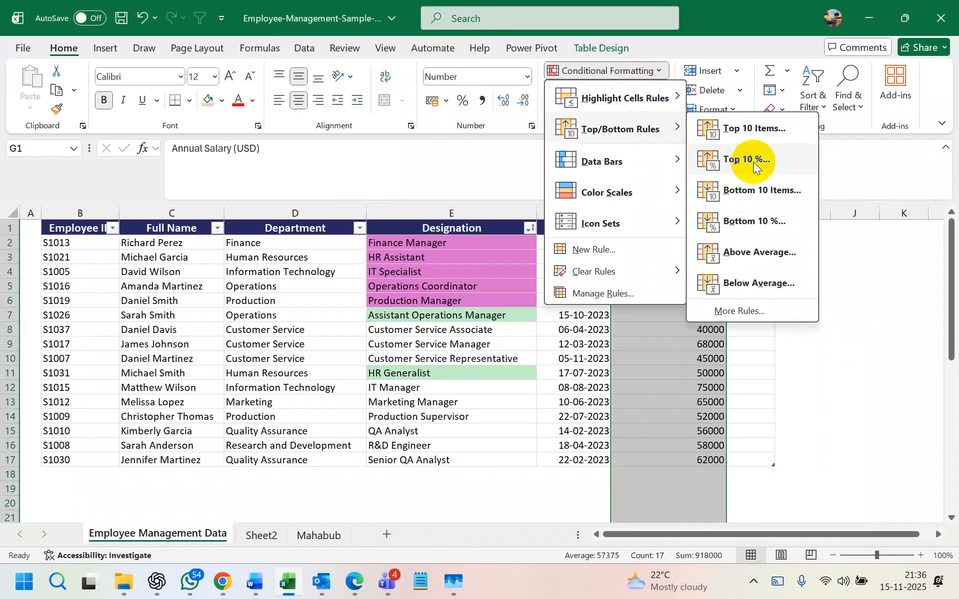
click(753, 162)
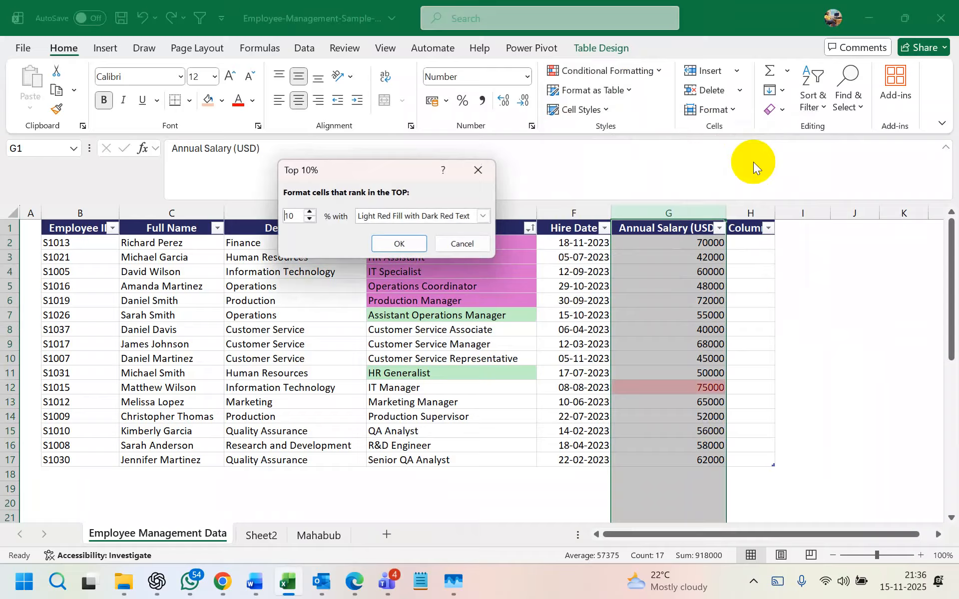
click(310, 212)
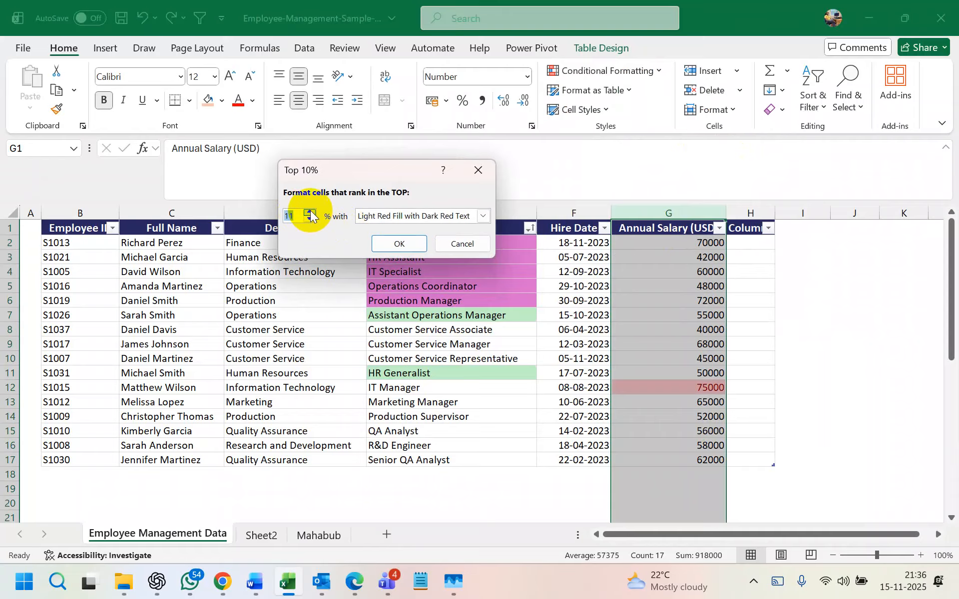
text(9)
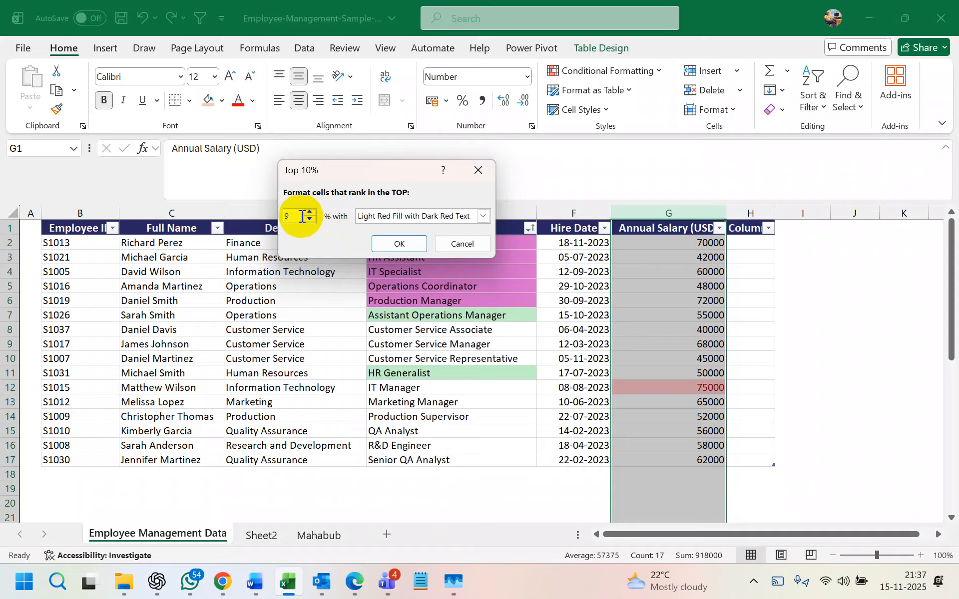
key(BackSpace)
text(5)
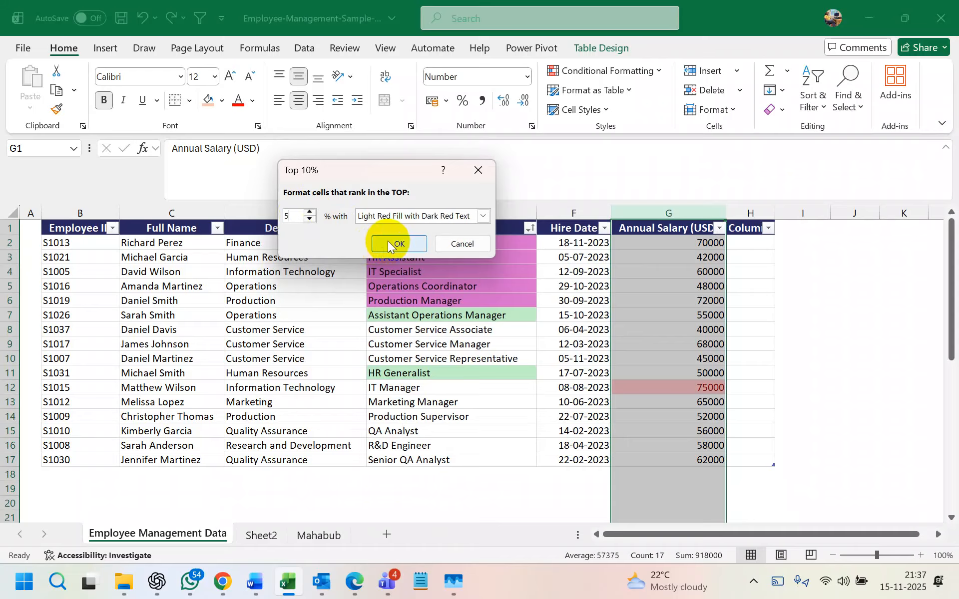
click(389, 246)
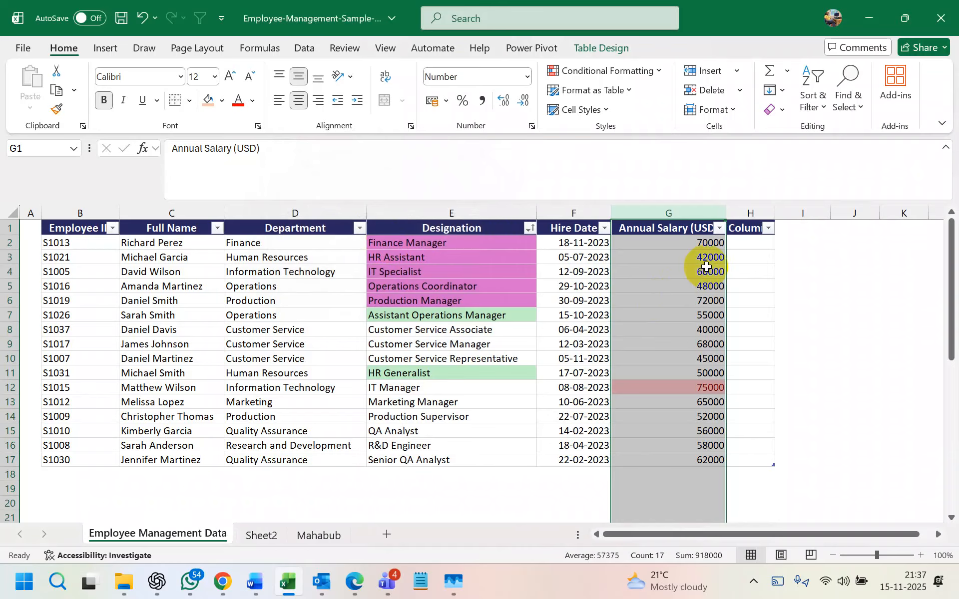
click(719, 228)
mouse_move(689, 279)
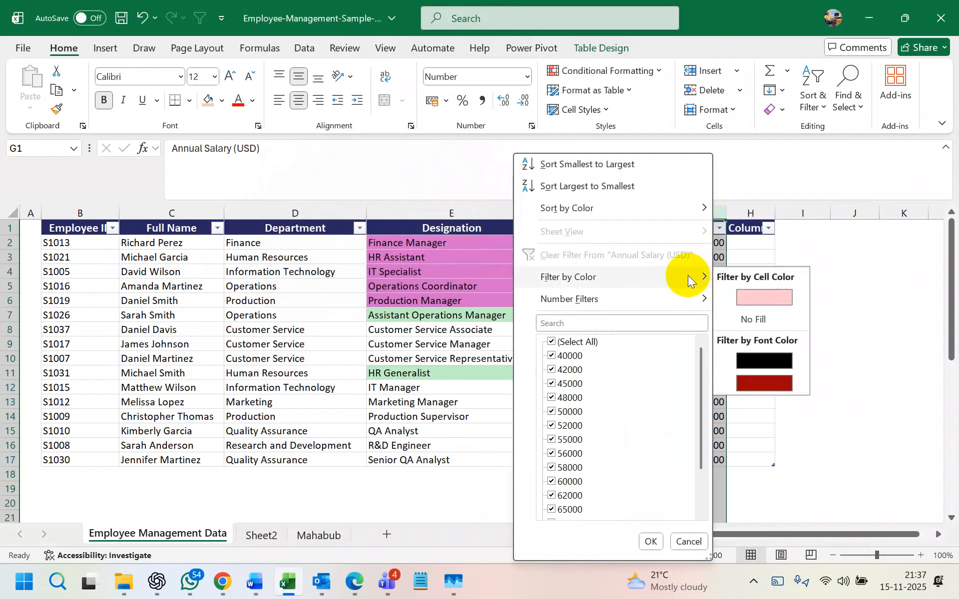
click(760, 300)
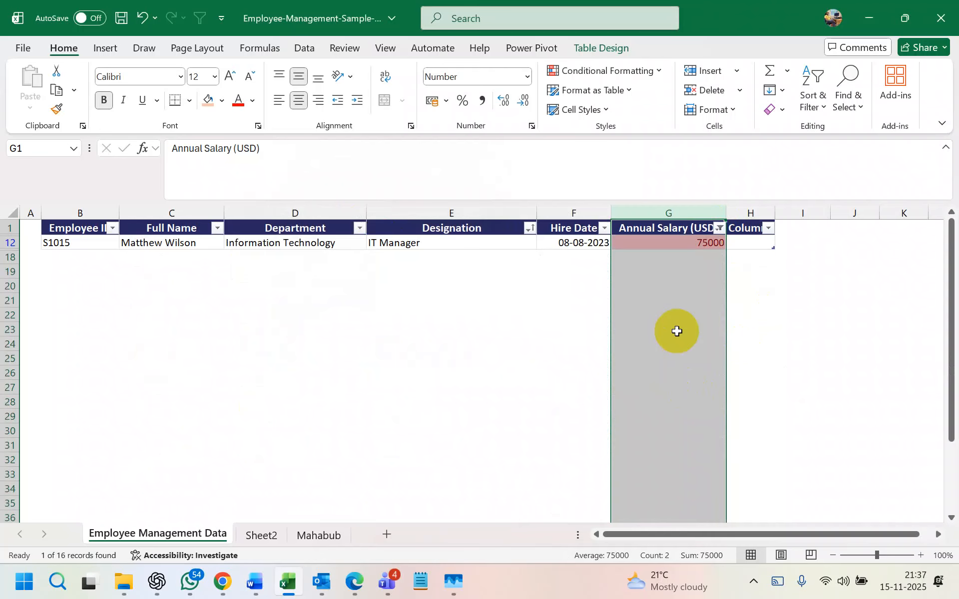
key(ctrl+z)
click(693, 284)
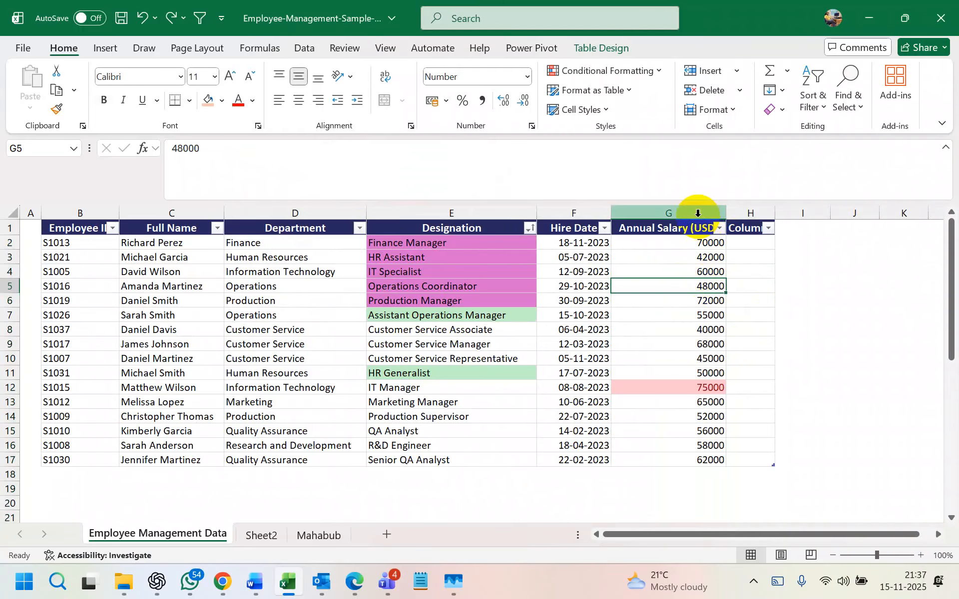
- Clear the Top 5% rule from column G and apply Percent Style to the salaries
click(642, 71)
mouse_move(664, 267)
click(727, 272)
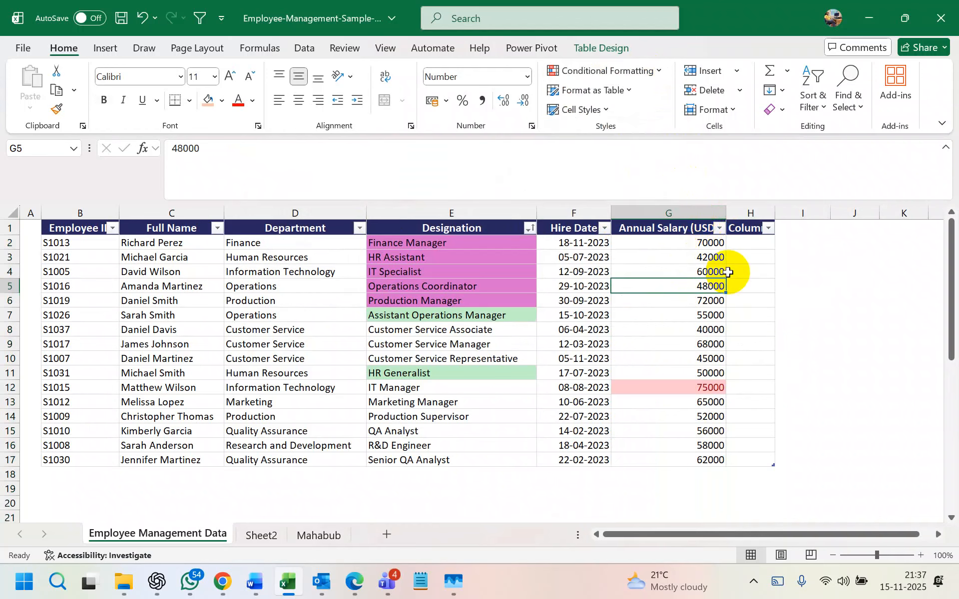
click(672, 214)
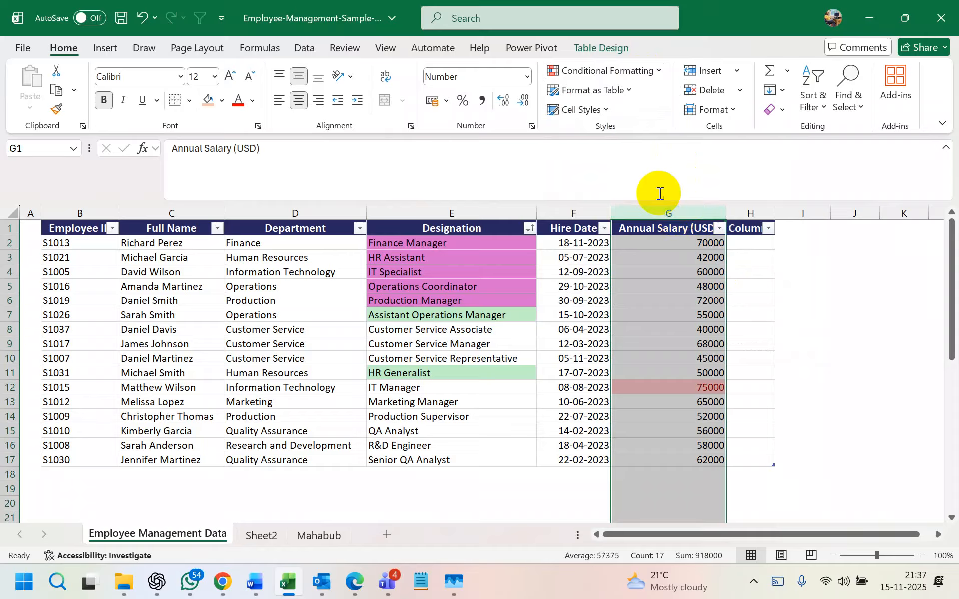
click(647, 65)
mouse_move(618, 273)
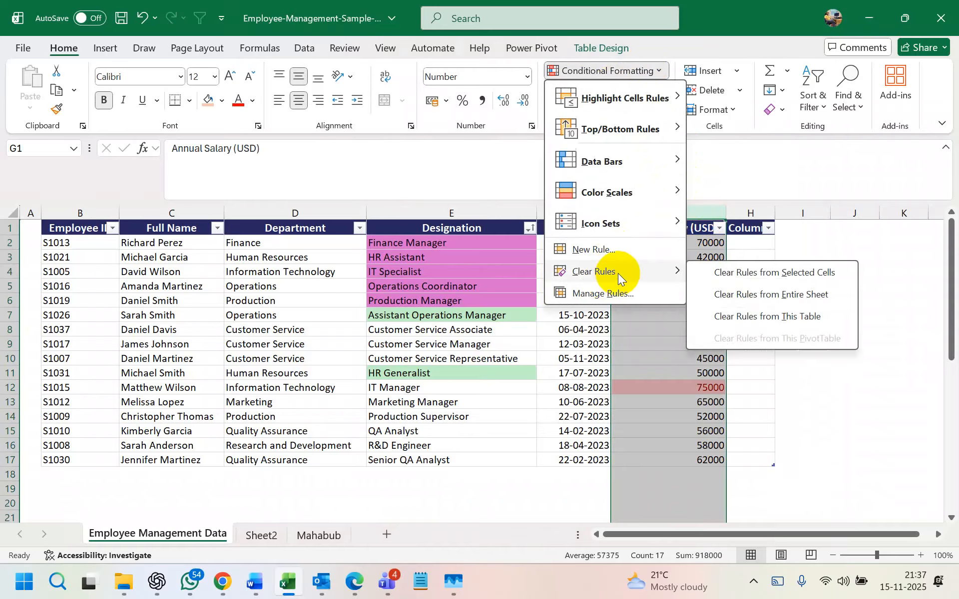
click(713, 281)
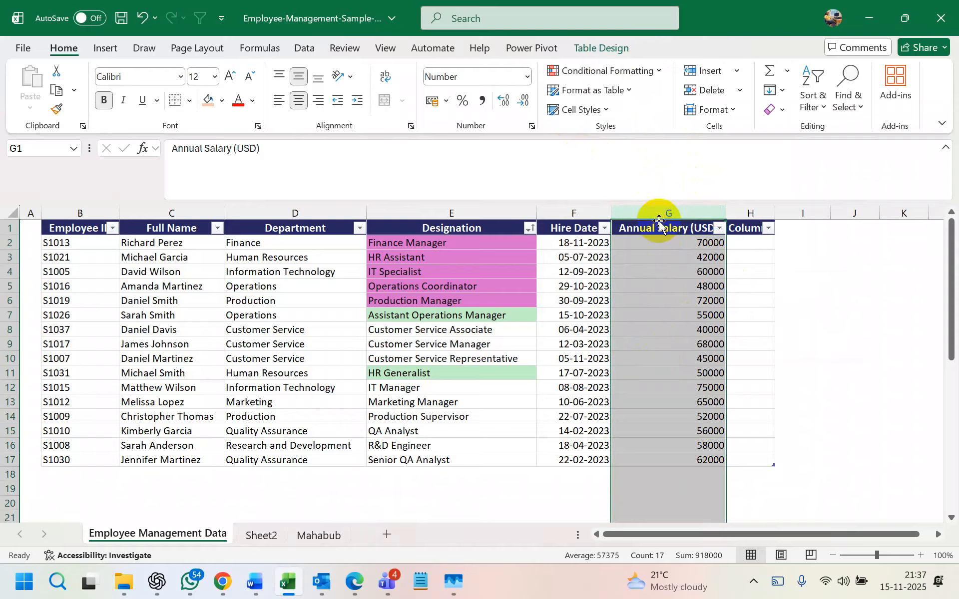
click(461, 100)
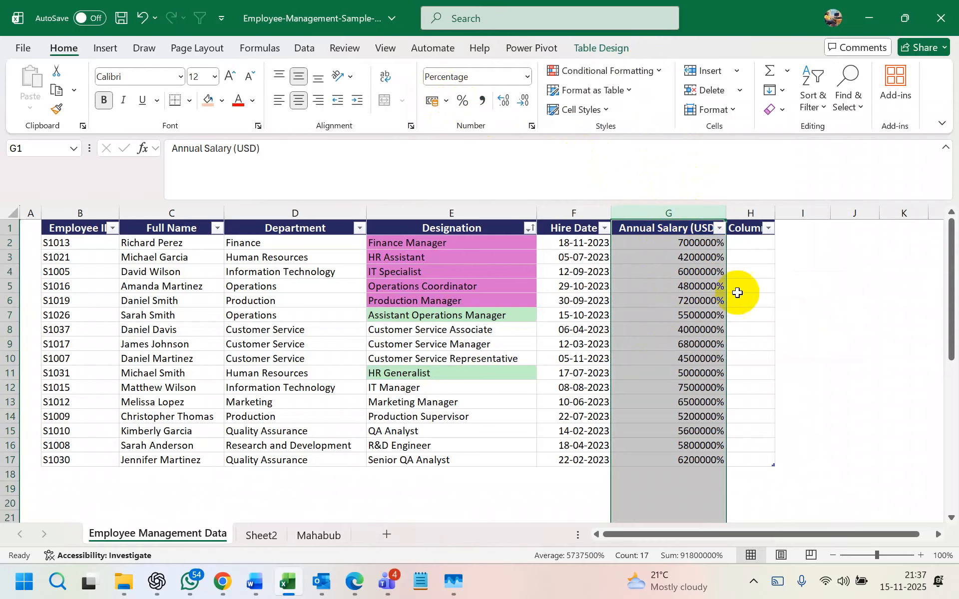
- Add and then remove a decimal place, then set up a Top 10% light red rule for Annual Salary
click(505, 102)
click(523, 101)
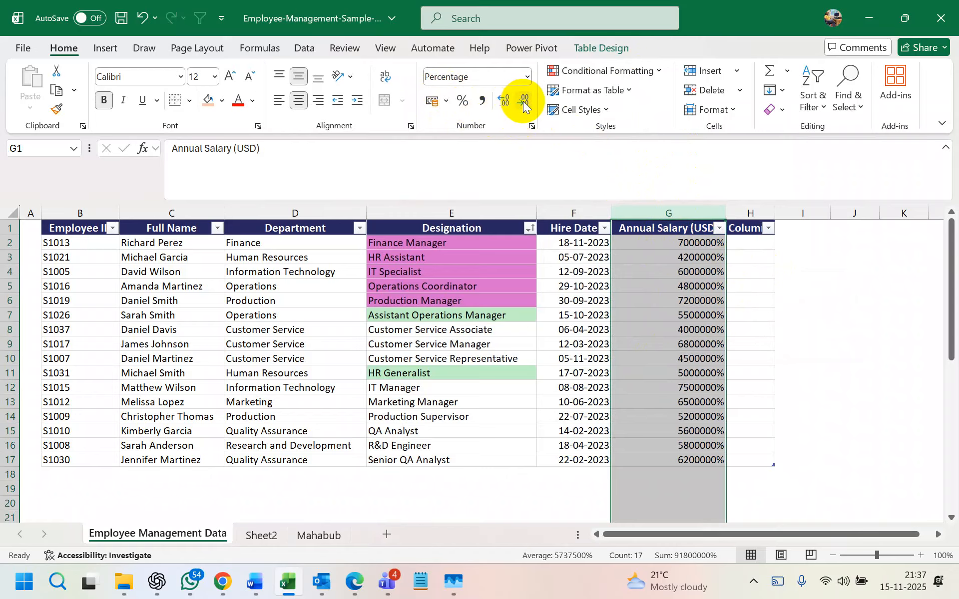
click(644, 73)
mouse_move(645, 105)
mouse_move(639, 128)
click(771, 159)
click(412, 250)
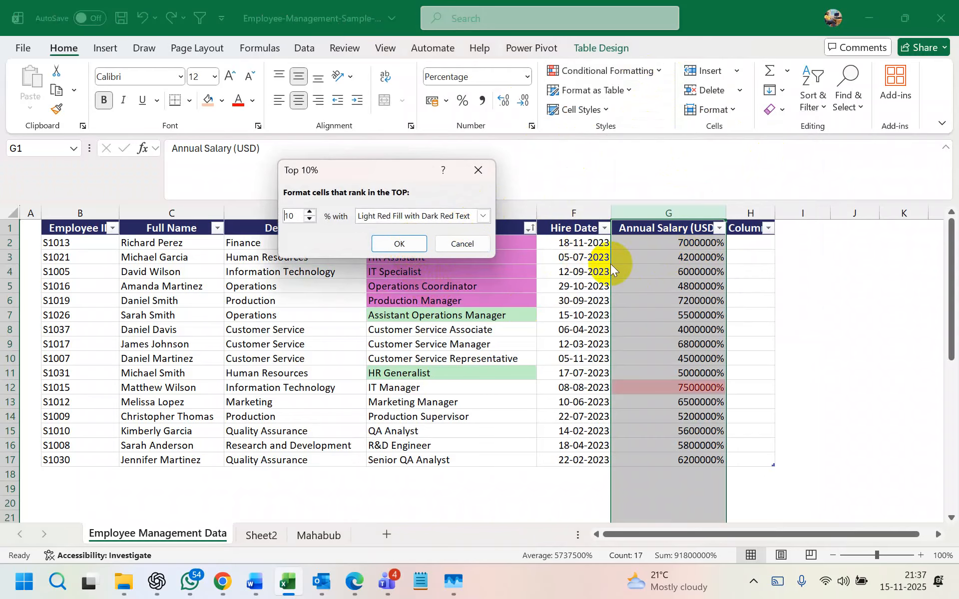
- Apply the Top 10% light red rule, try a cell-colour filter, and undo it so all 16 rows show
click(403, 243)
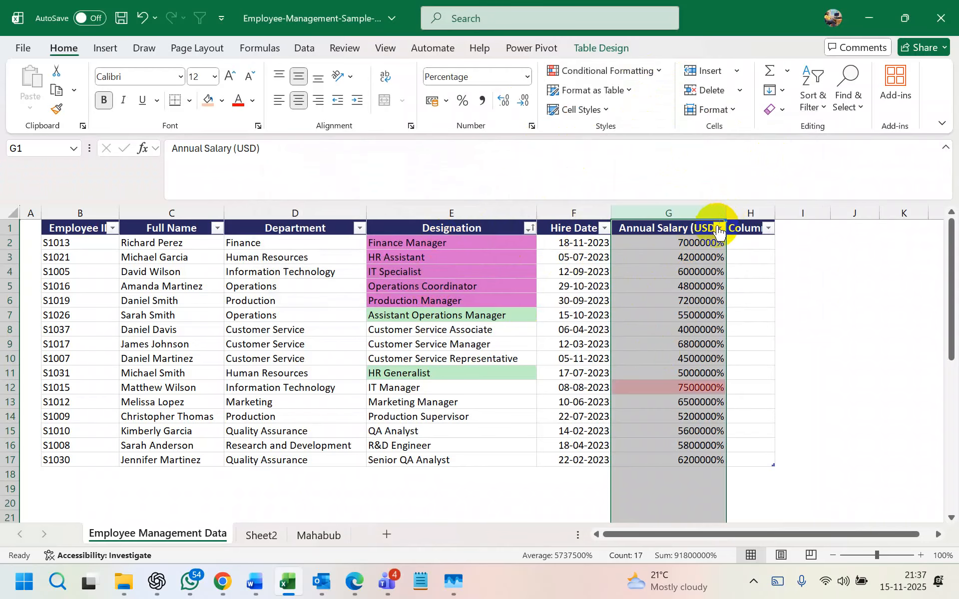
click(719, 228)
mouse_move(627, 280)
click(761, 300)
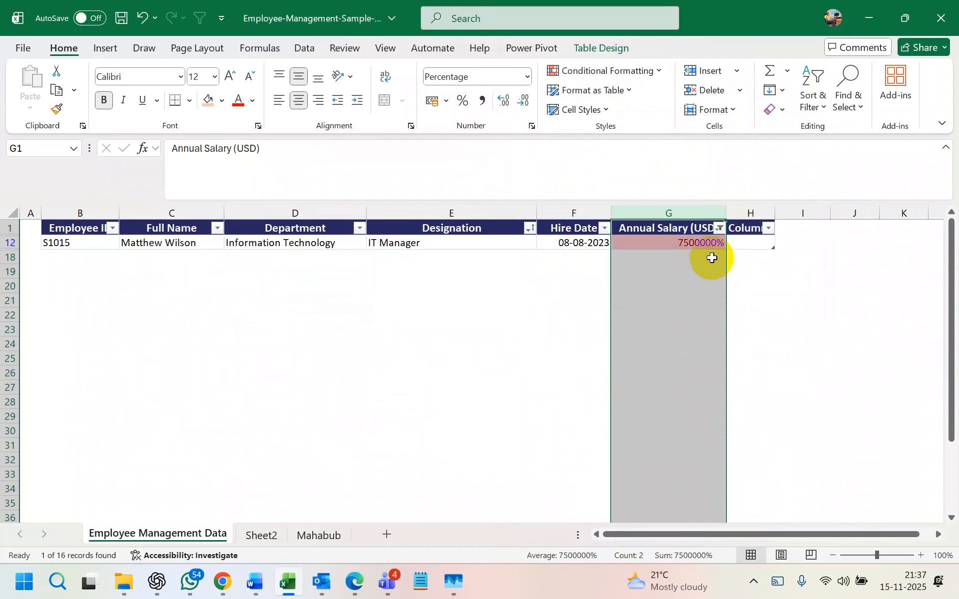
key(ctrl+z)
click(711, 258)
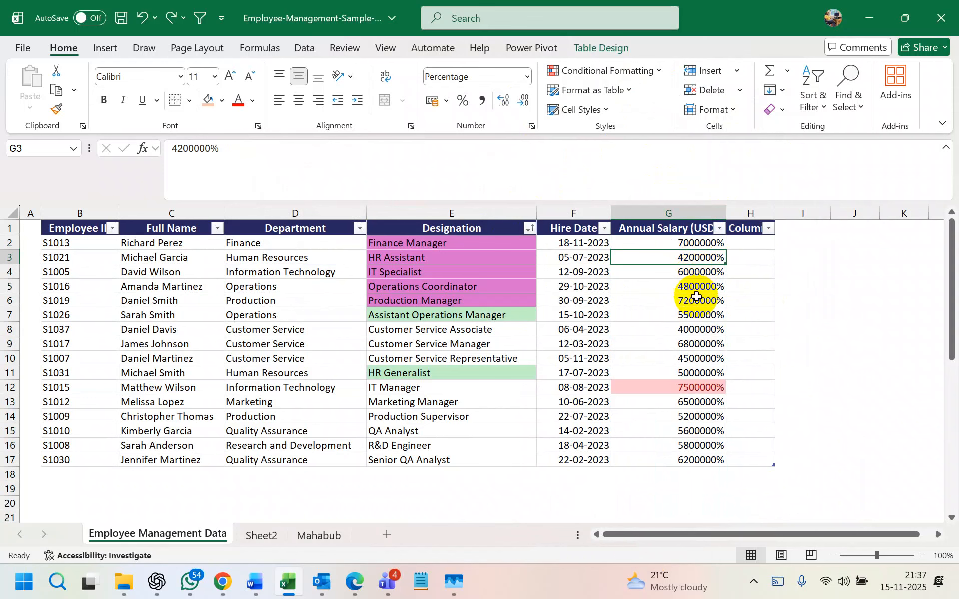
click(692, 212)
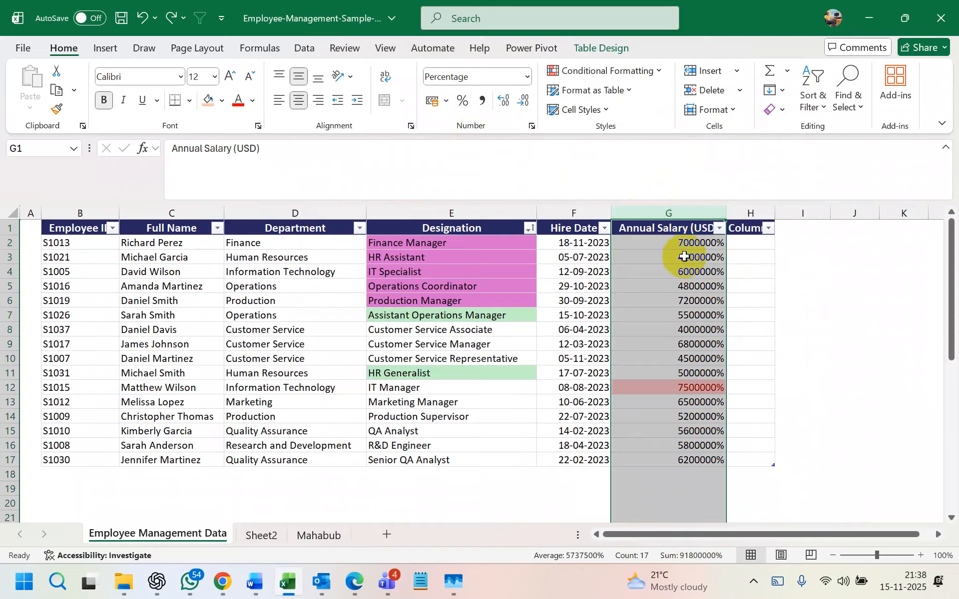
- Undo the Top 10% rule and the percent formatting so salaries read as plain numbers like 70000
key(ctrl+z)
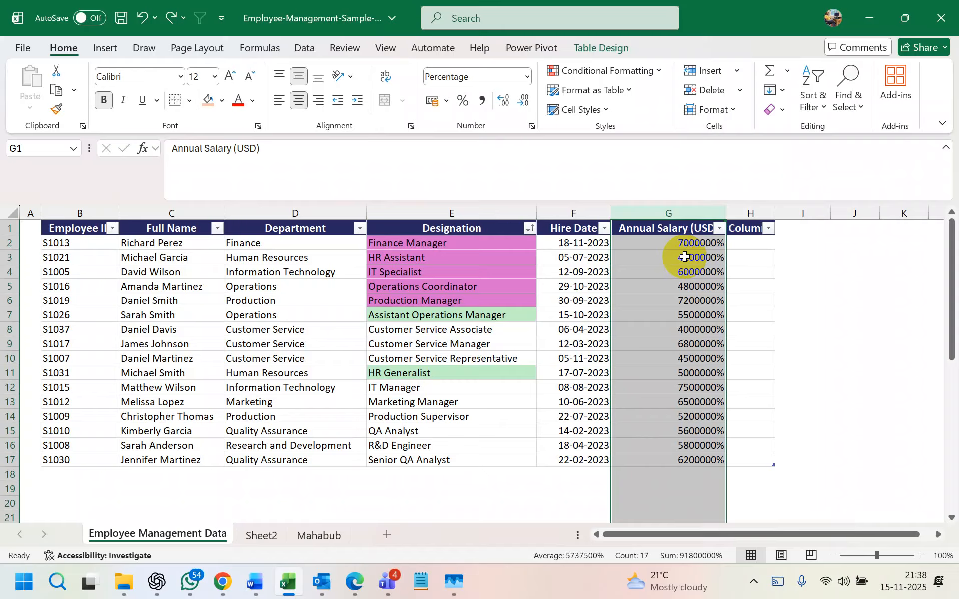
click(672, 212)
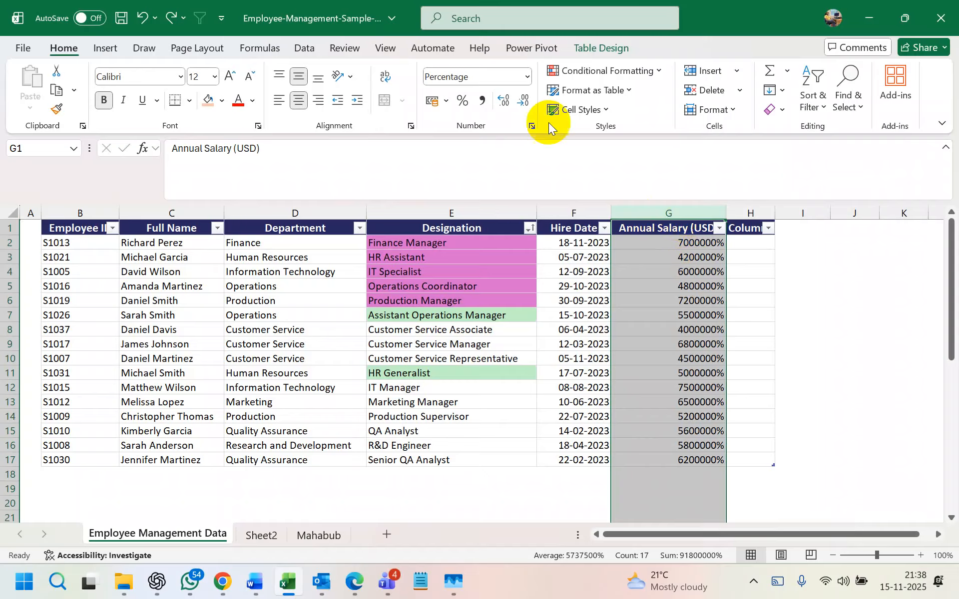
click(463, 102)
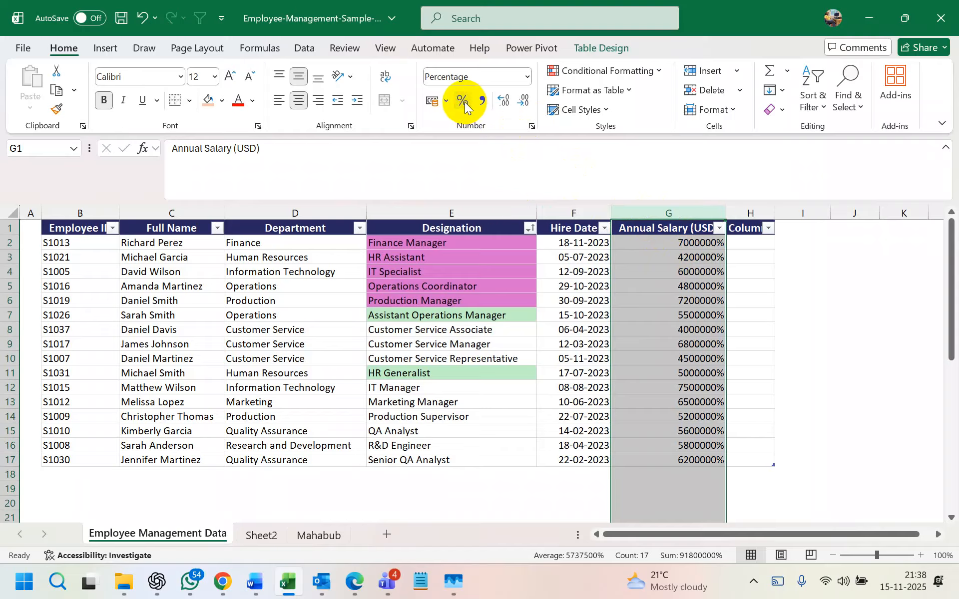
key(ctrl+z)
click(814, 413)
key(ctrl+z)
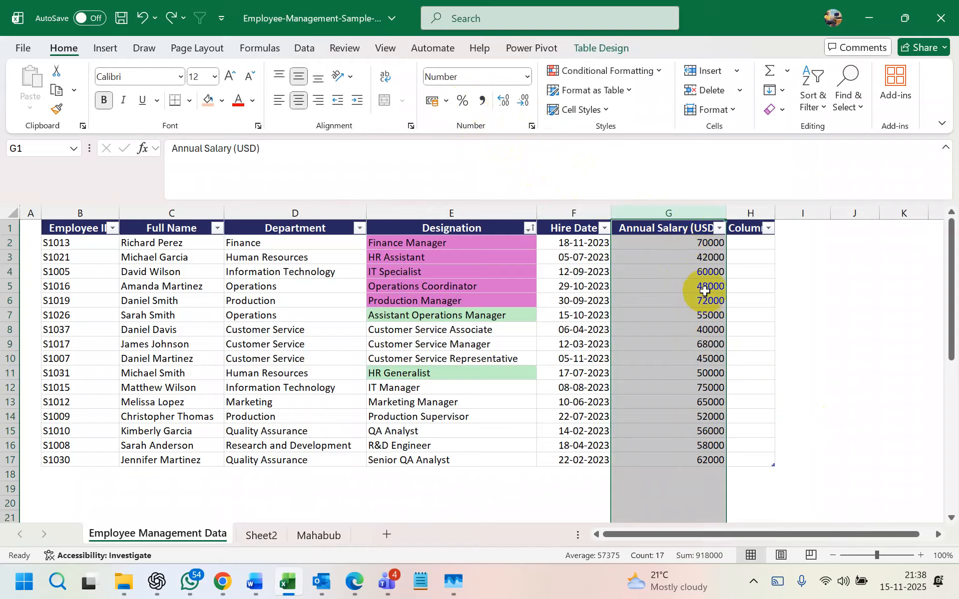
click(705, 287)
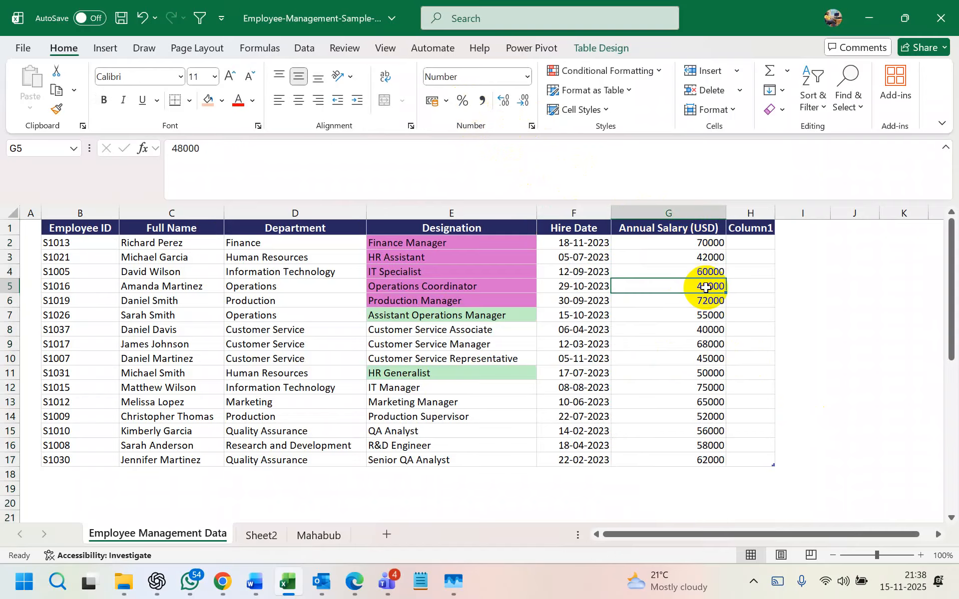
- Apply a Top 20% rule to salaries G2:G17, highlighting 70000, 72000 and 75000 in light red
drag(713, 242, 700, 461)
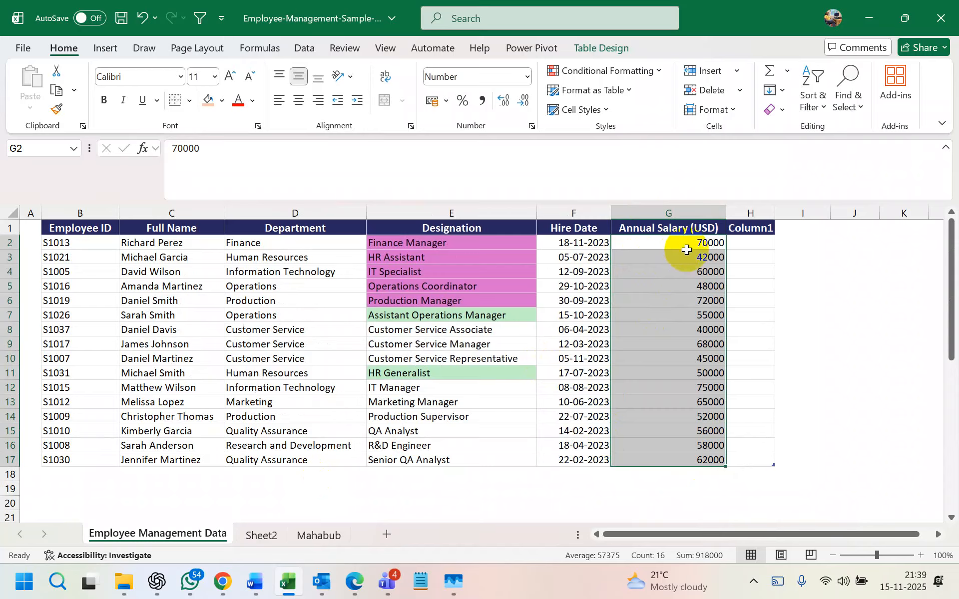
drag(681, 244, 693, 455)
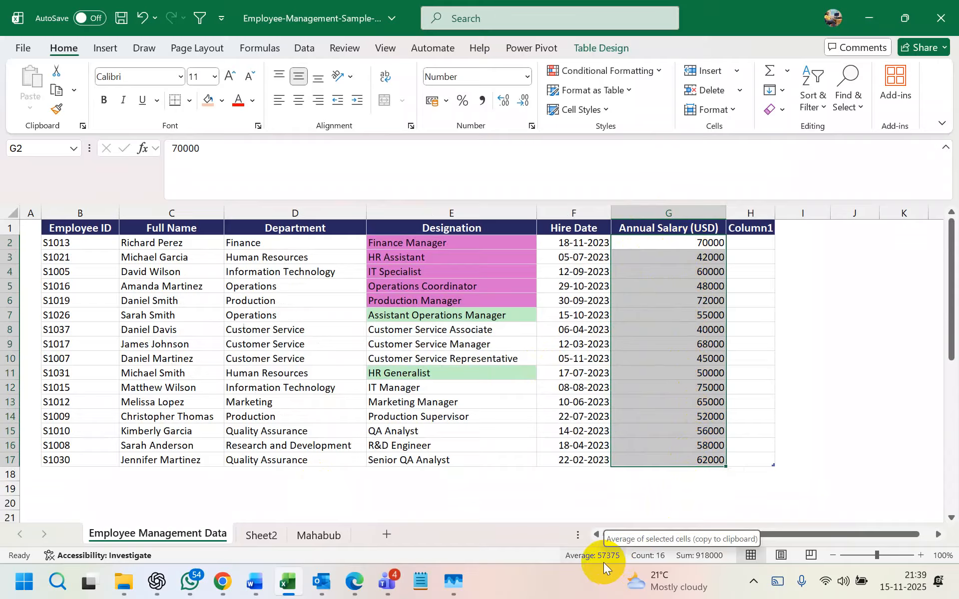
click(615, 71)
mouse_move(646, 128)
click(752, 157)
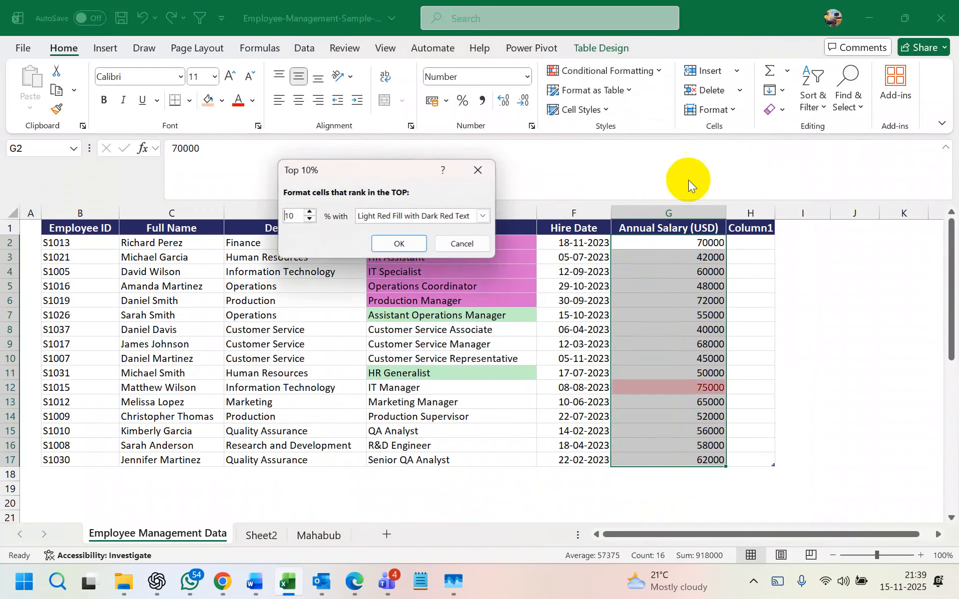
click(297, 216)
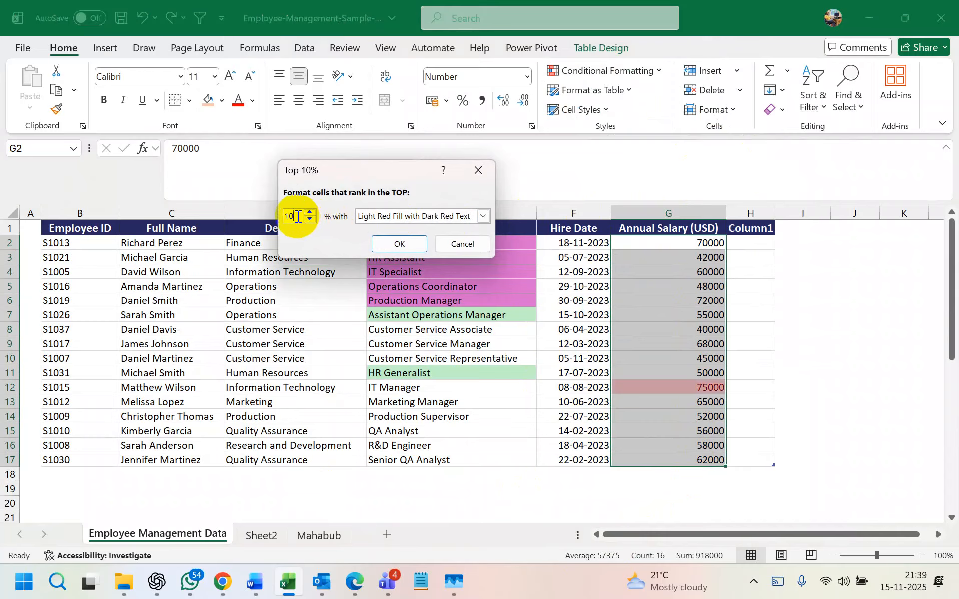
key(BackSpace)
key(BackSpace)
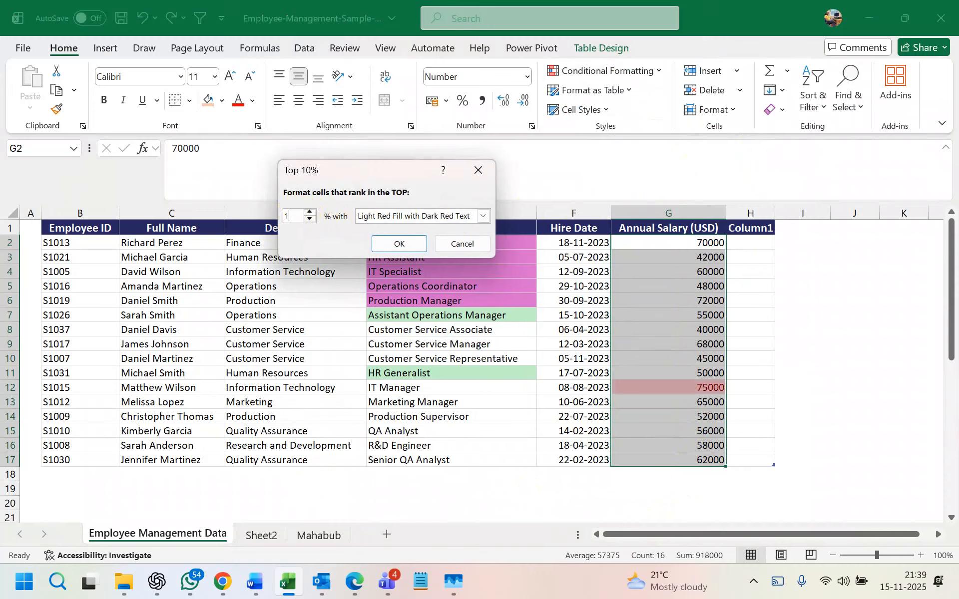
text(5)
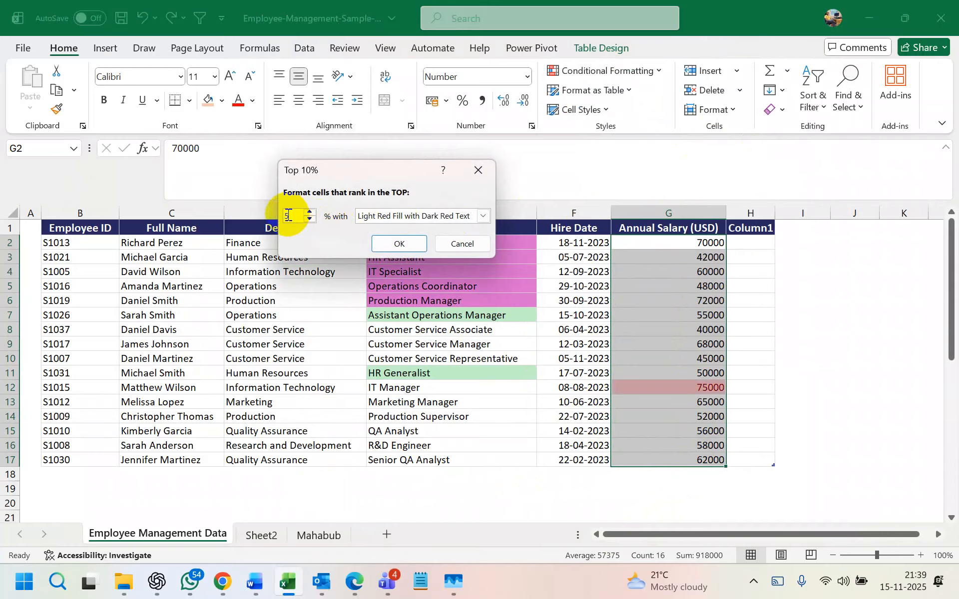
key(BackSpace)
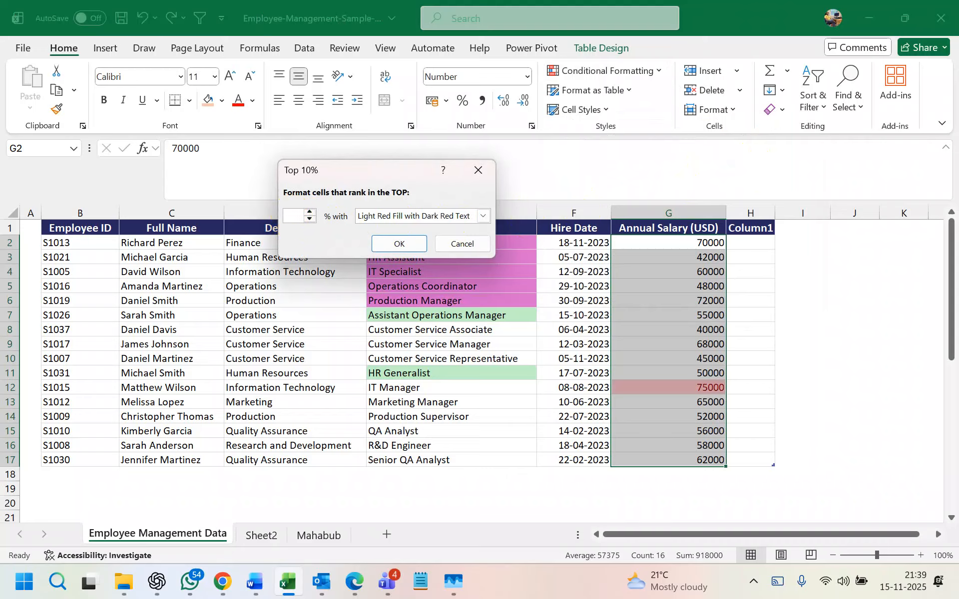
click(290, 216)
text(20)
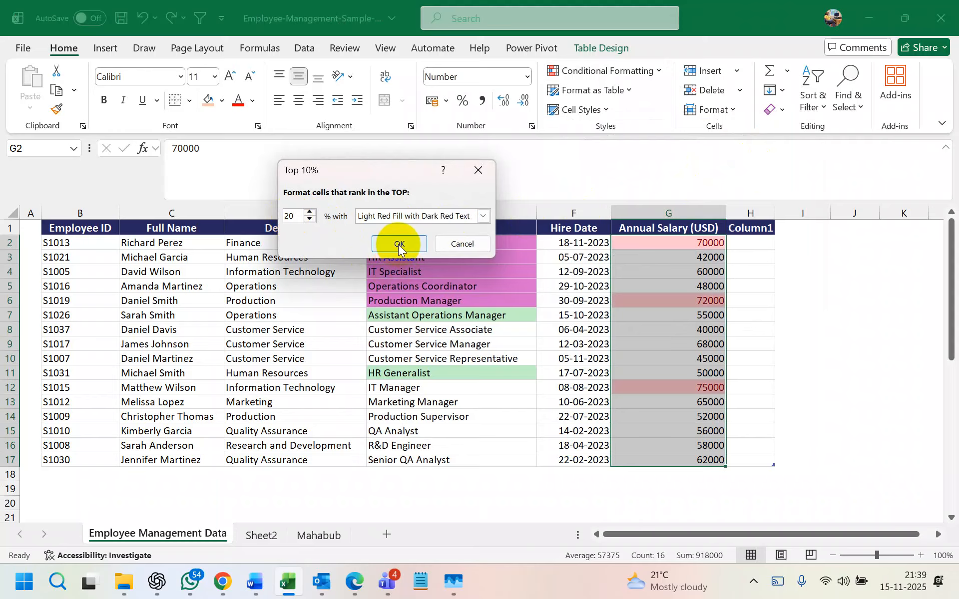
click(398, 244)
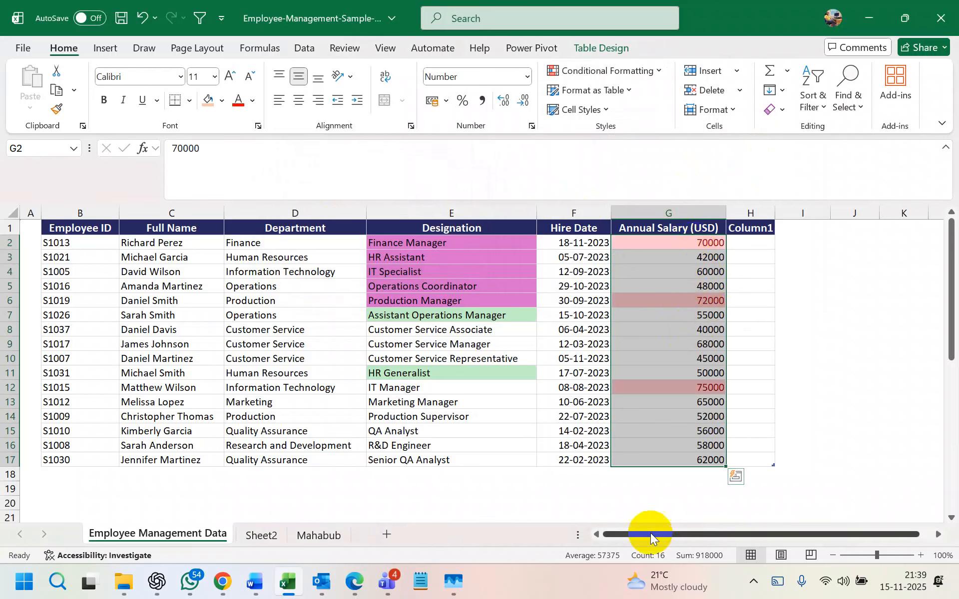
drag(697, 262, 692, 460)
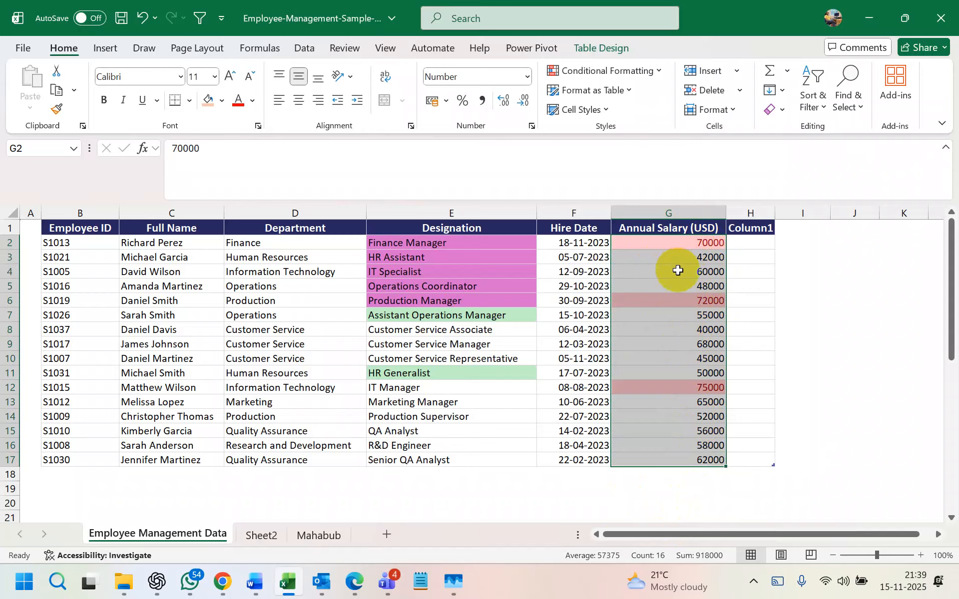
click(688, 249)
click(693, 300)
click(694, 387)
click(681, 207)
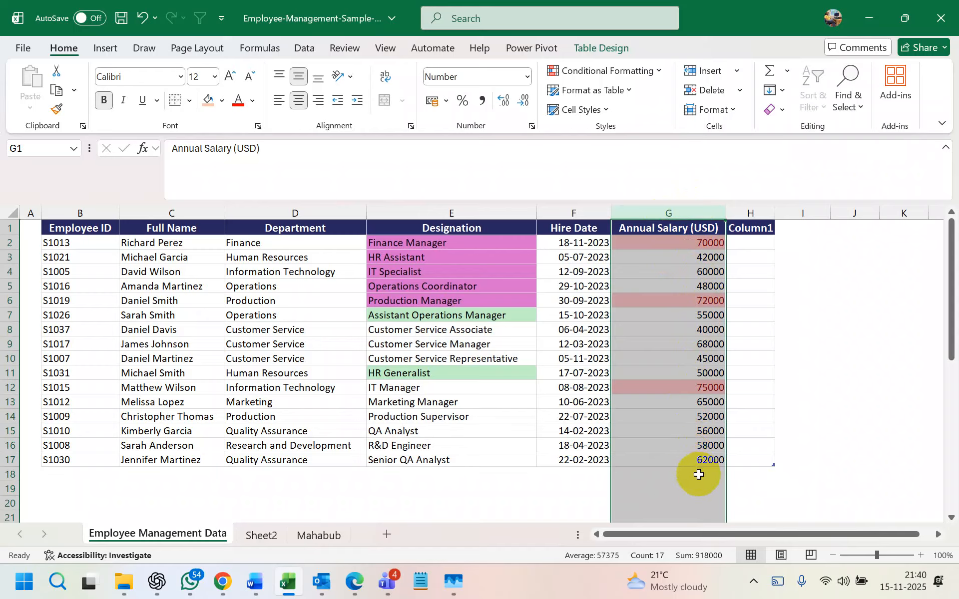
- Select the Annual Salary column and inspect the highlighted 72000 in G6
drag(699, 243, 707, 447)
click(686, 203)
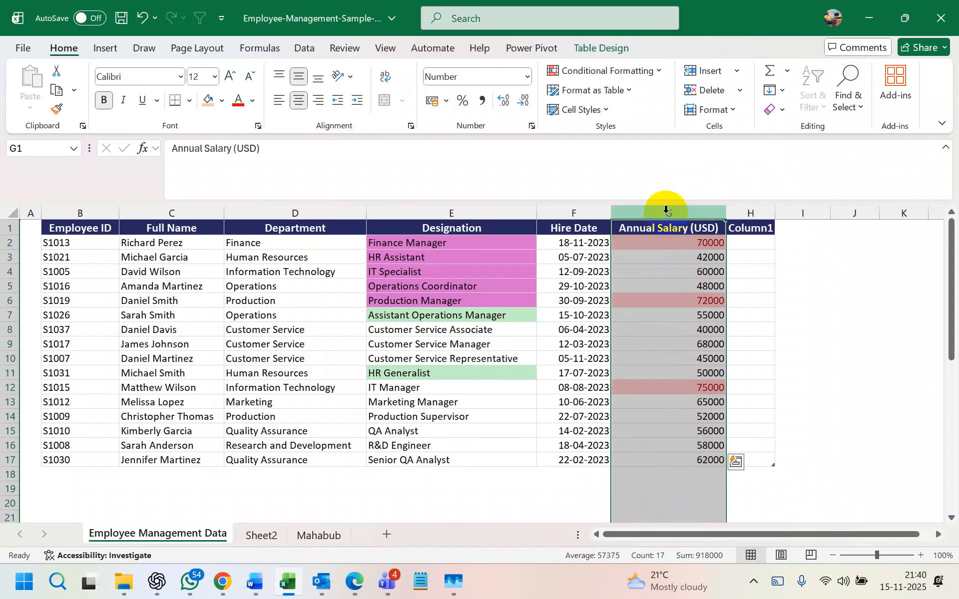
click(628, 71)
mouse_move(651, 103)
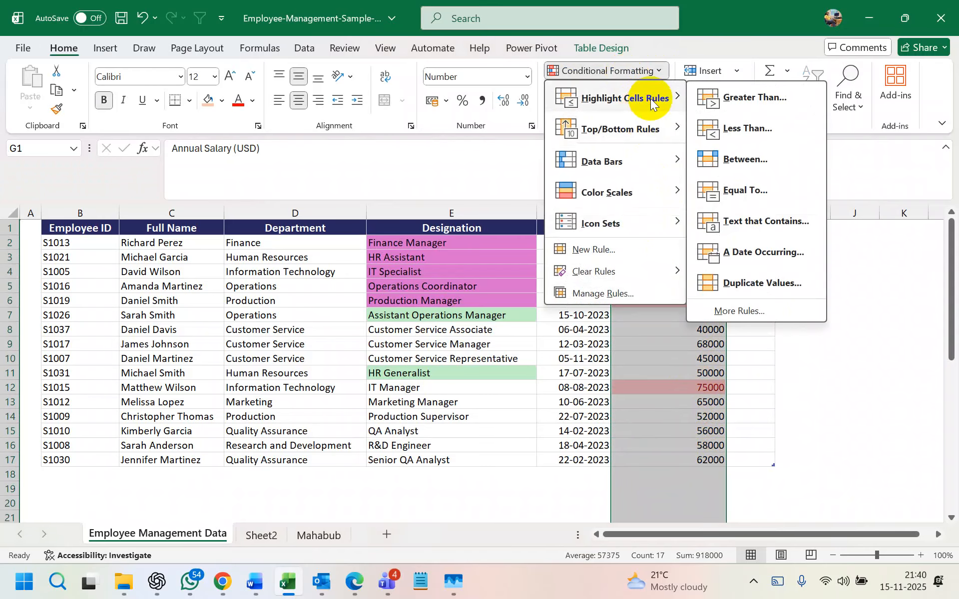
click(637, 72)
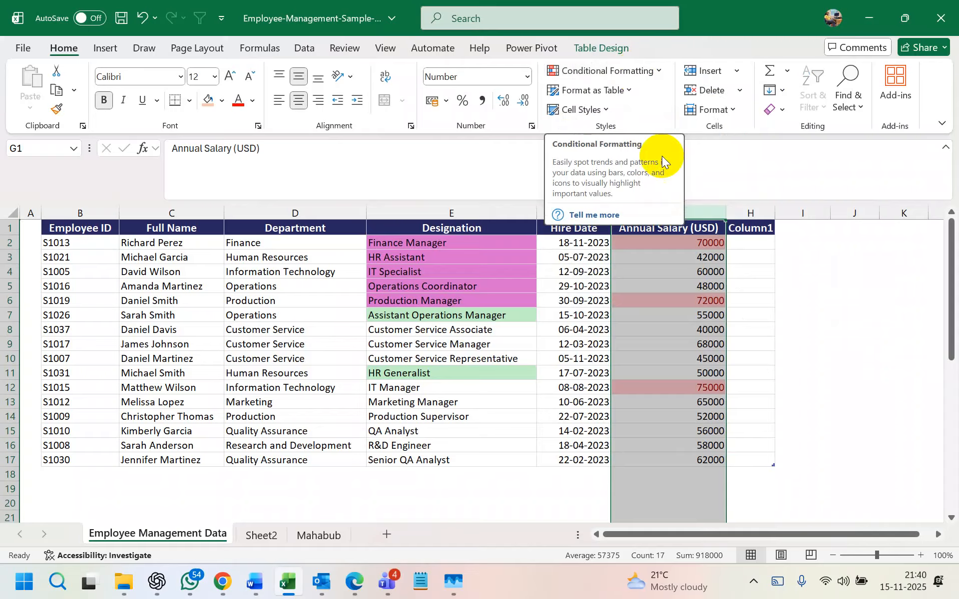
click(672, 302)
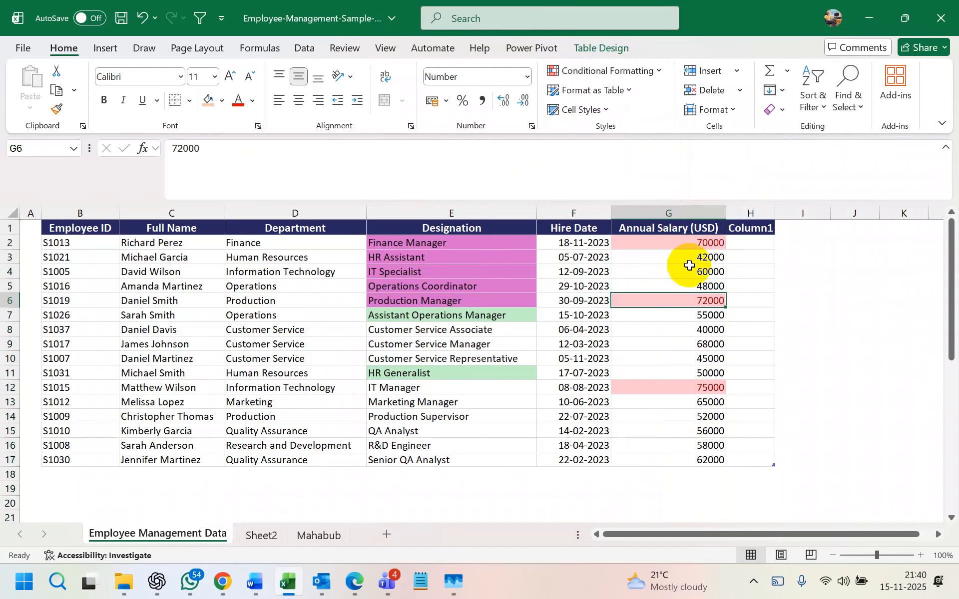
- Clear the conditional formatting rules from column G and deselect it to confirm
click(680, 210)
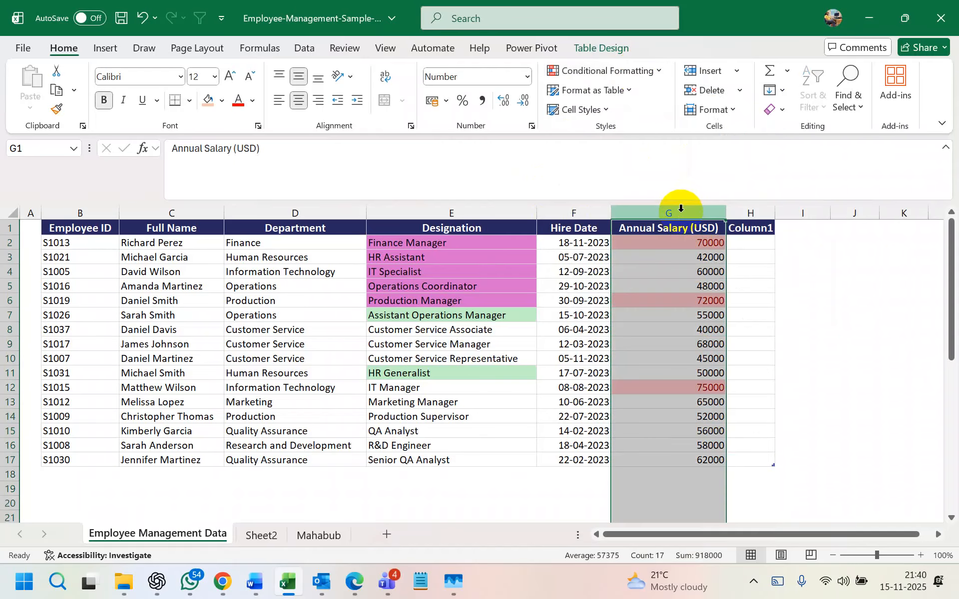
click(621, 70)
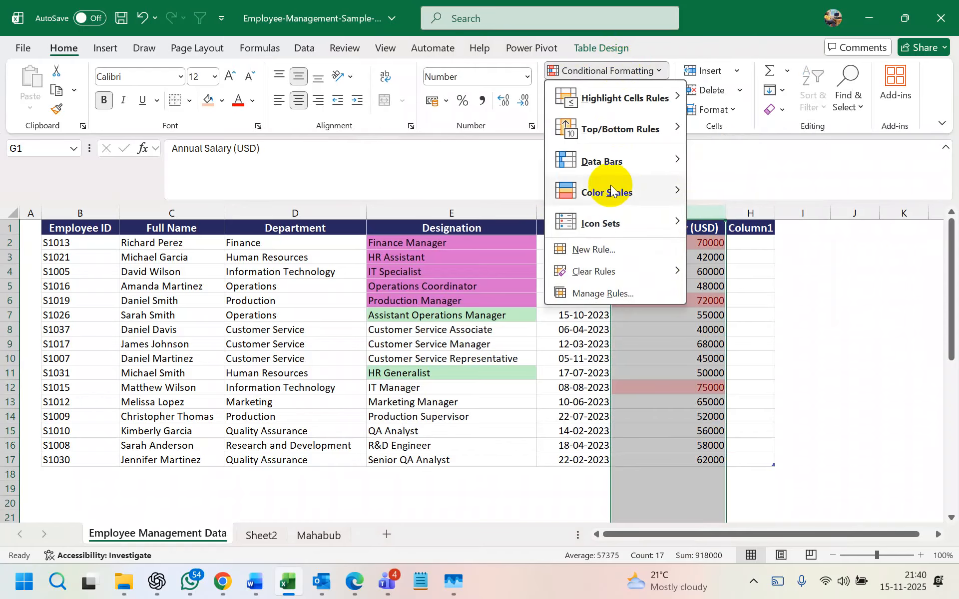
mouse_move(611, 274)
click(728, 272)
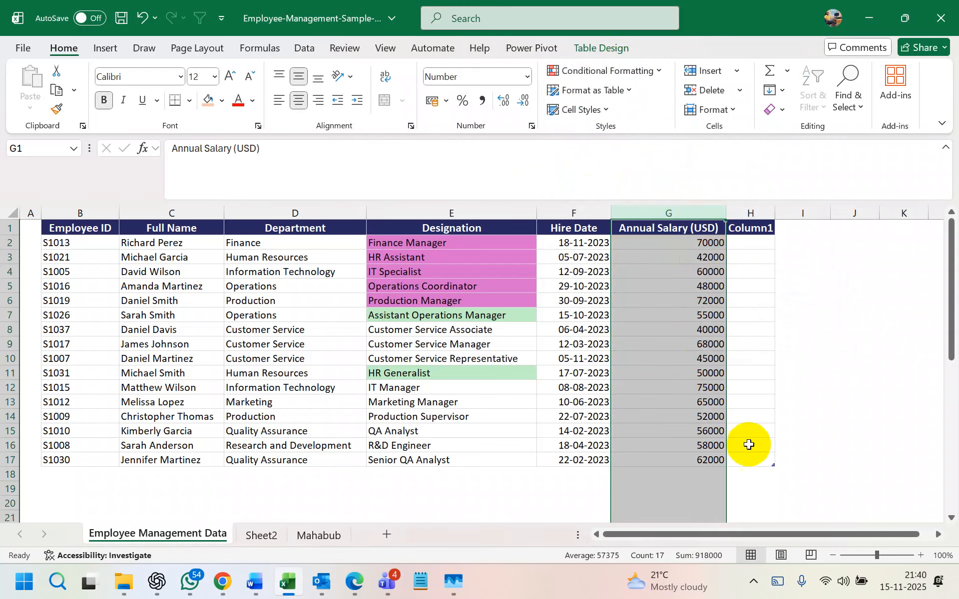
click(750, 446)
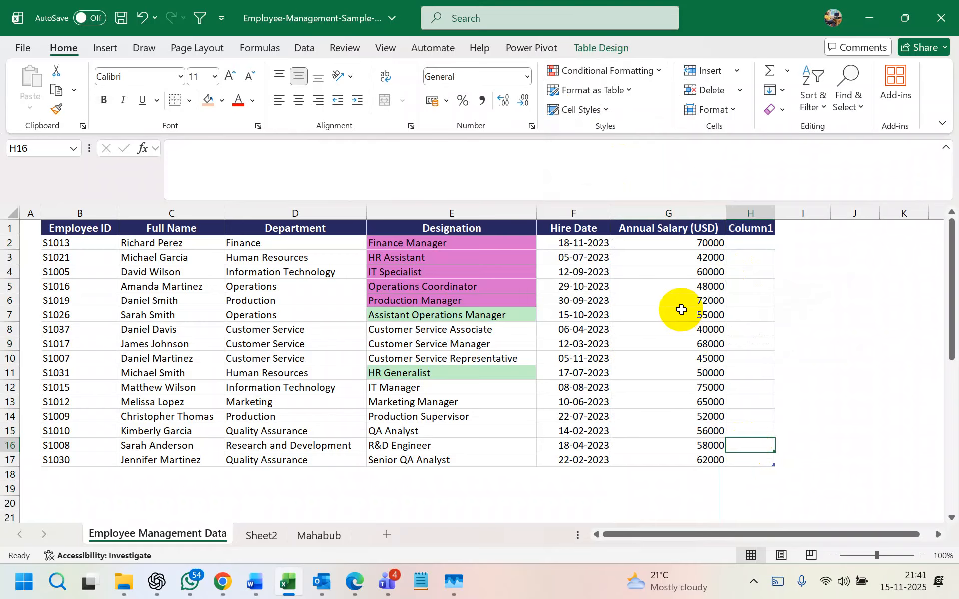